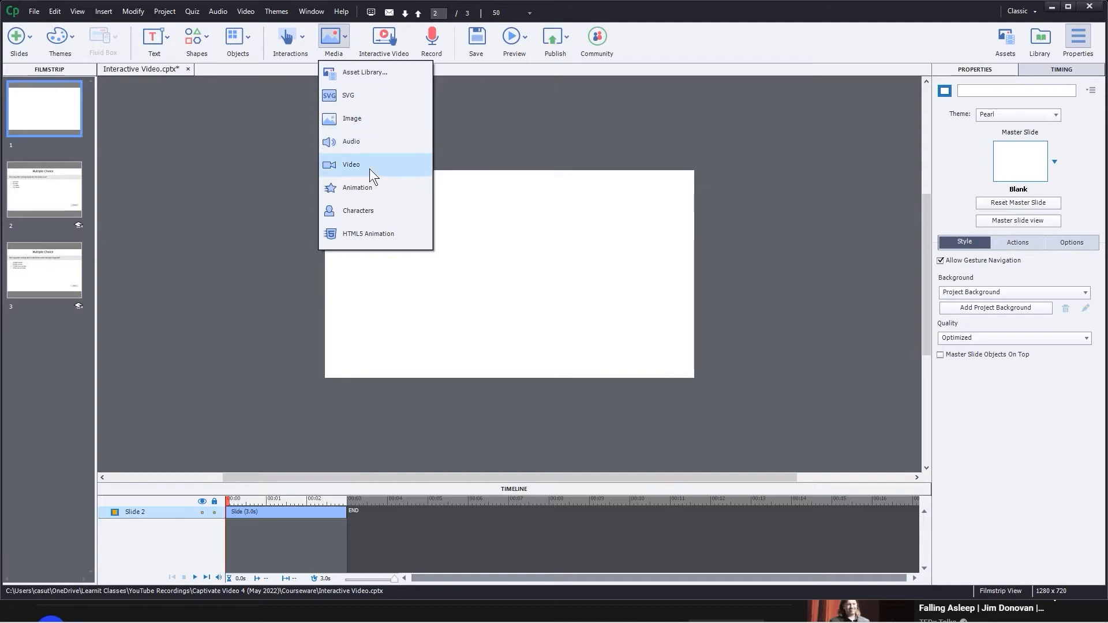
- Insert the video ScienceOfBoostering.mp4 from the computer as an interactive video on the blank first slide
{"action": "left_click", "coordinate": [693, 32]}
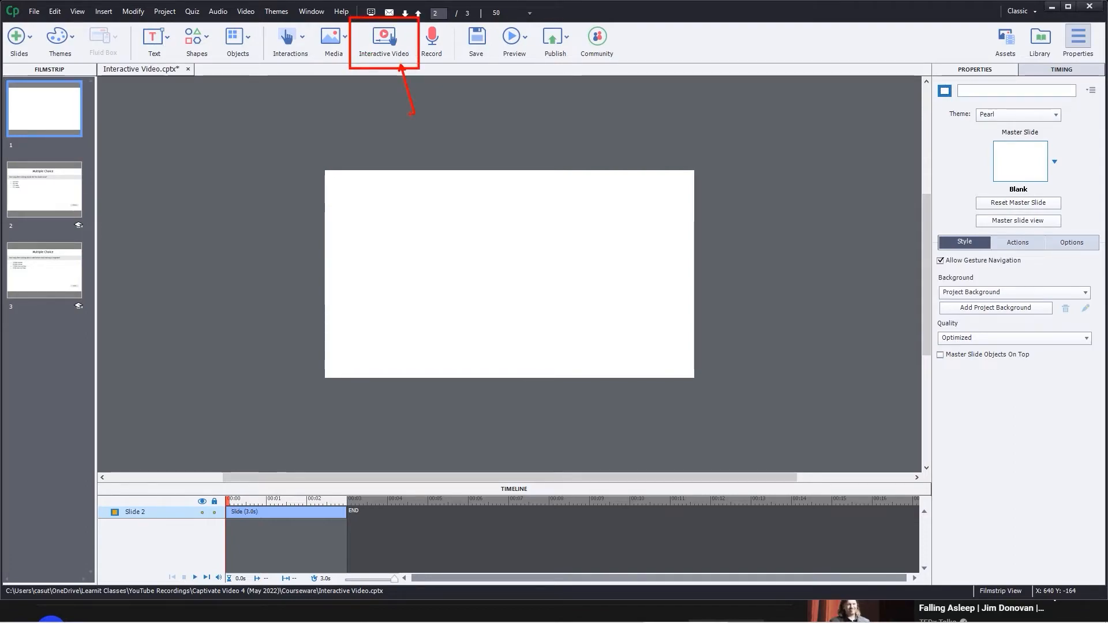
{"action": "left_click", "coordinate": [390, 41]}
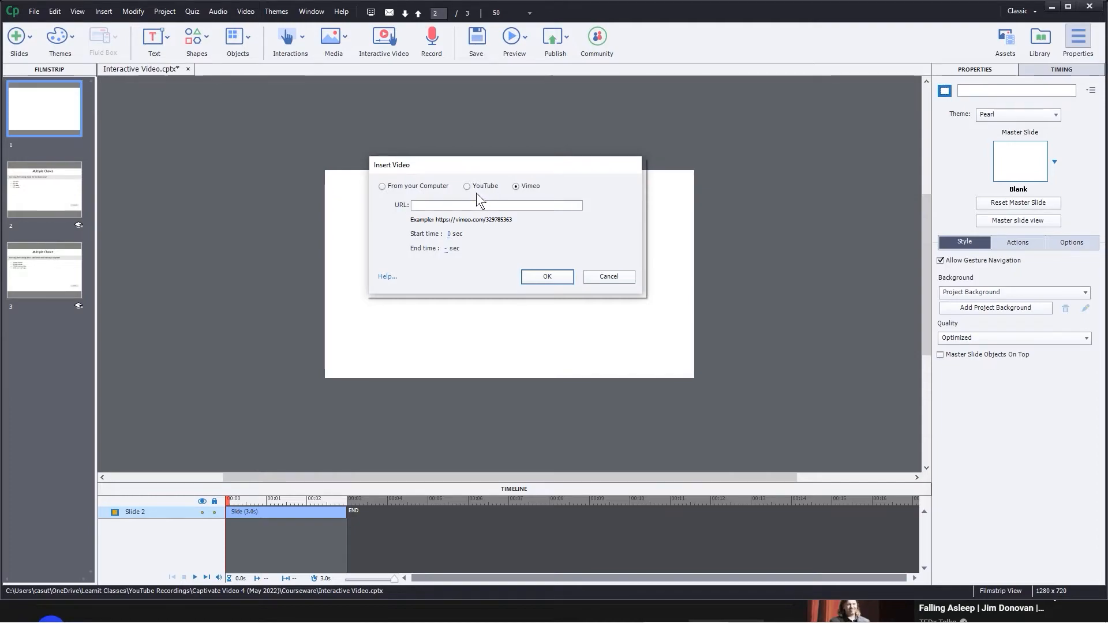
{"action": "left_click", "coordinate": [382, 186]}
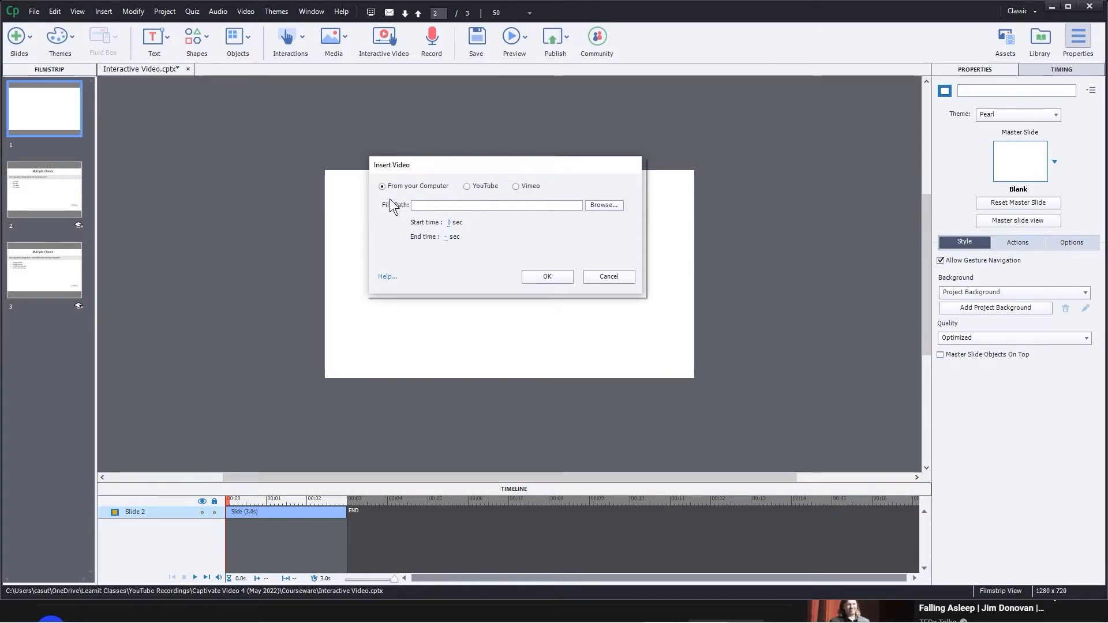
{"action": "left_click", "coordinate": [602, 206]}
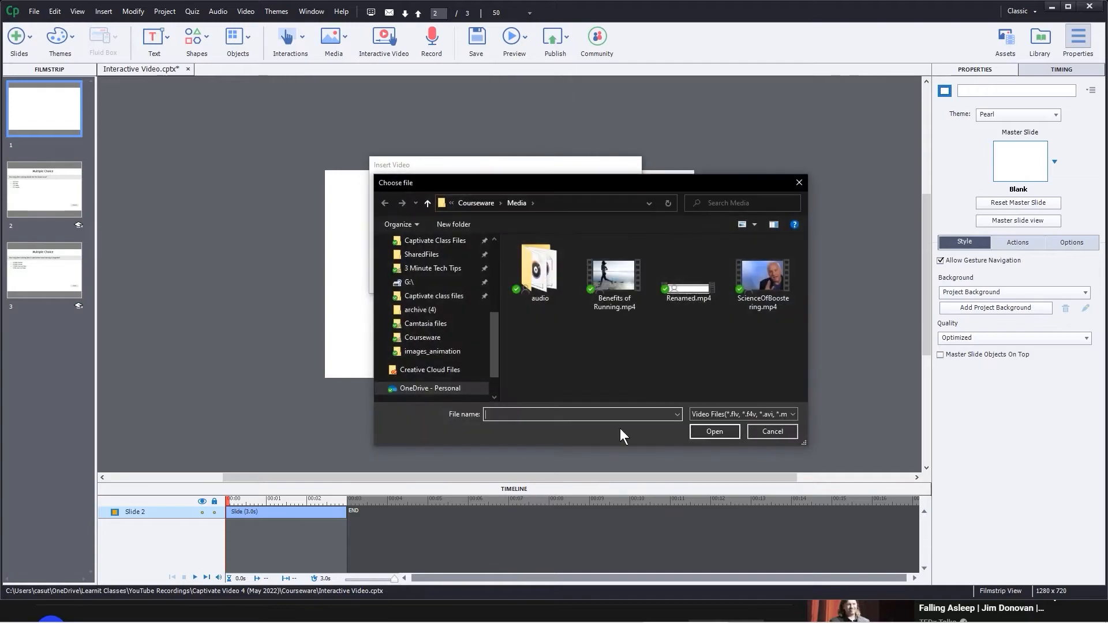
{"action": "double_click", "coordinate": [768, 275]}
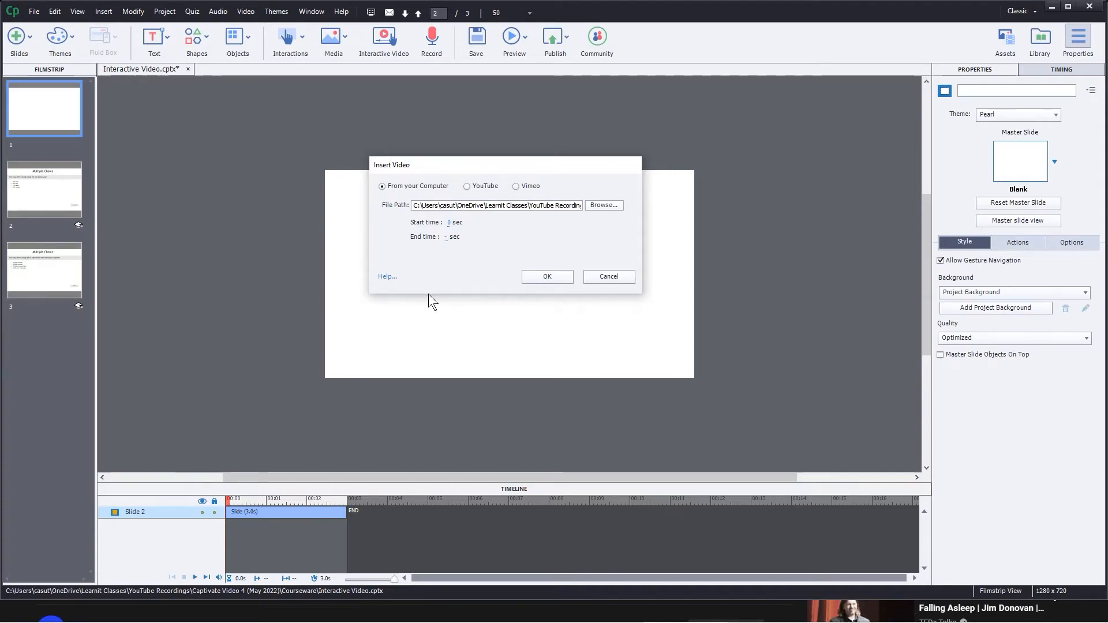
{"action": "left_click", "coordinate": [541, 275]}
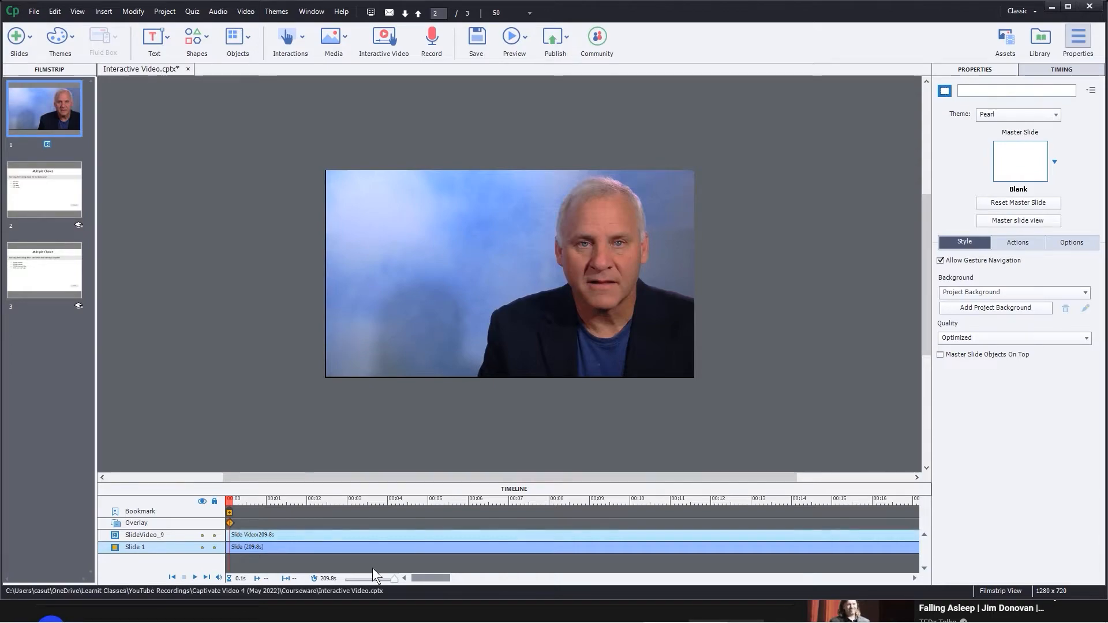
- Move the playhead to the 35-second mark of the slide video
{"action": "left_click_drag", "start_coordinate": [230, 500], "coordinate": [564, 501]}
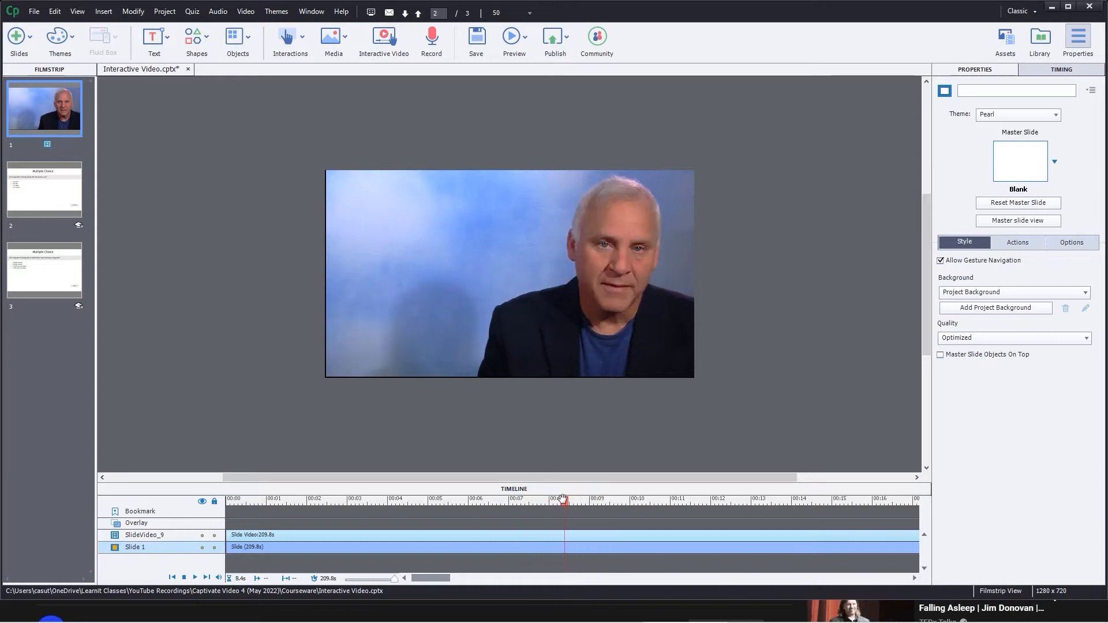
{"action": "mouse_move", "coordinate": [566, 528]}
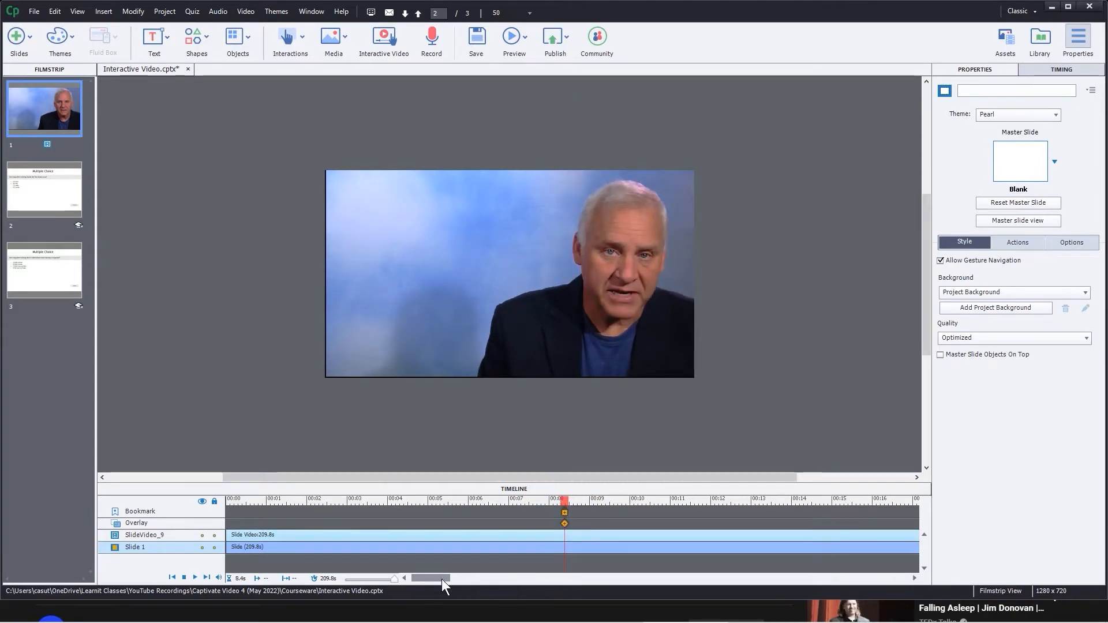
{"action": "left_click_drag", "start_coordinate": [434, 576], "coordinate": [499, 584]}
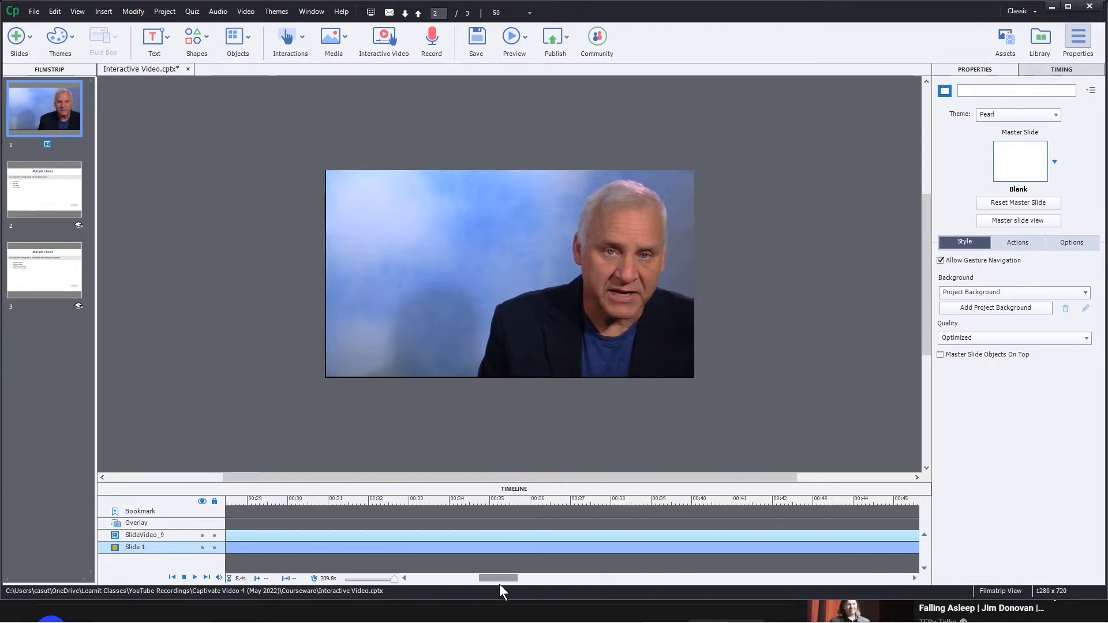
{"action": "left_click", "coordinate": [471, 500]}
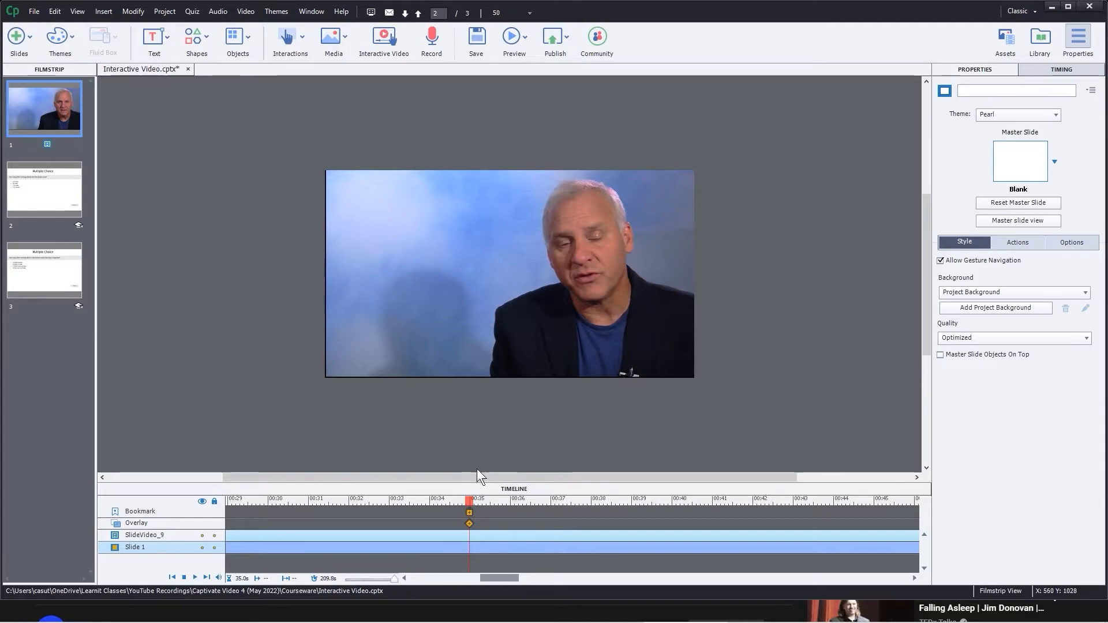
- Insert question slide 2 as an overlay at the 35-second mark
{"action": "left_click", "coordinate": [469, 523]}
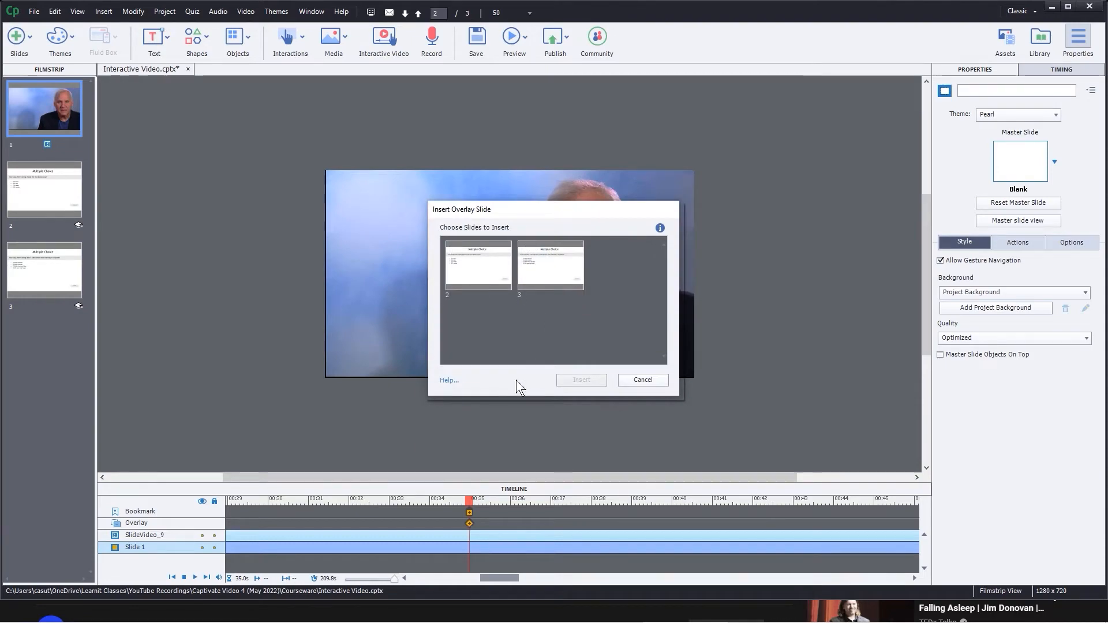
{"action": "mouse_move", "coordinate": [486, 265]}
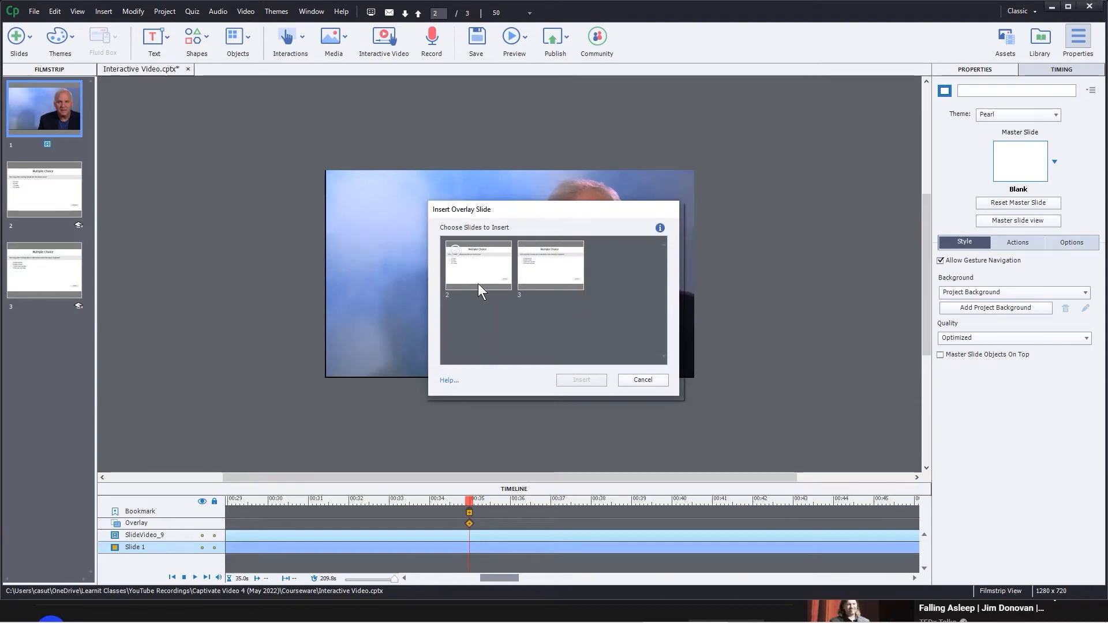
{"action": "left_click", "coordinate": [479, 284]}
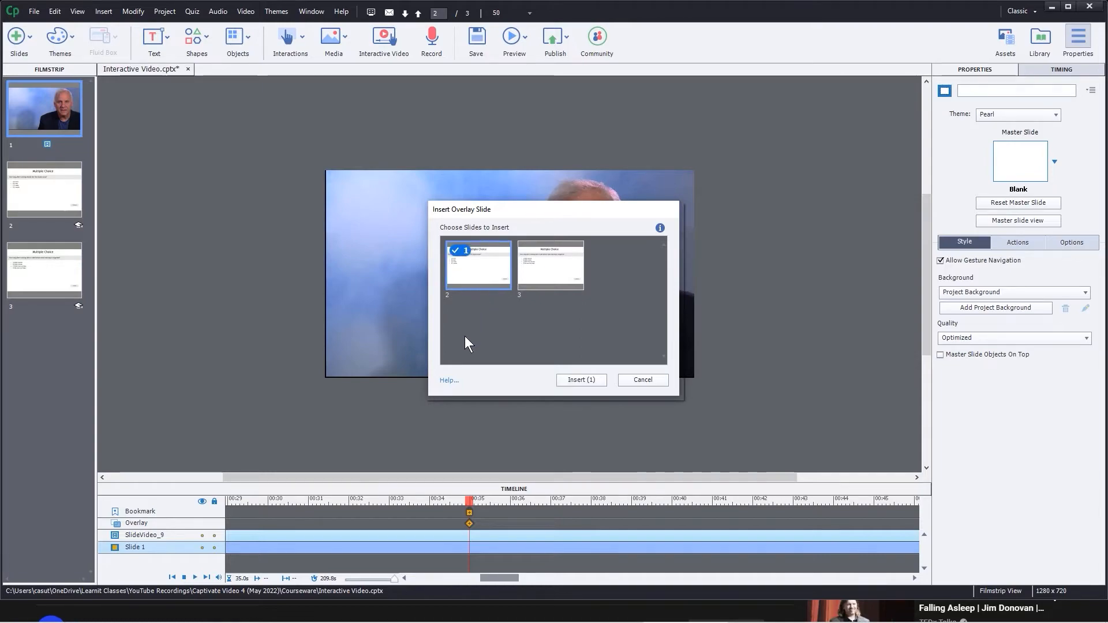
{"action": "left_click", "coordinate": [581, 379]}
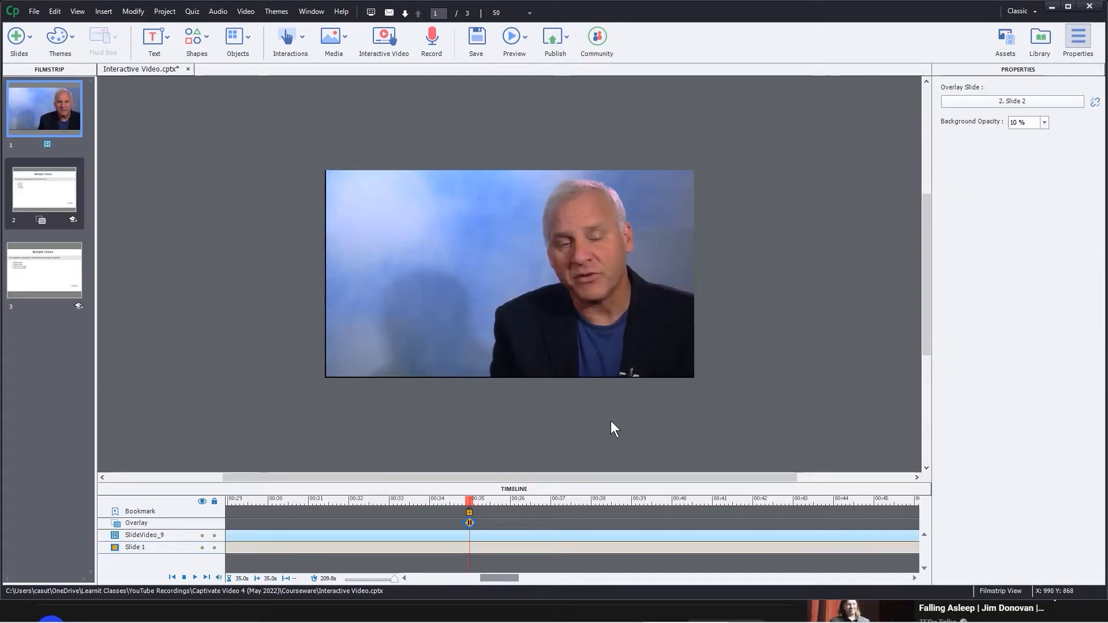
- Unlink the slide 2 overlay from the 35-second mark without adding another overlay slide
{"action": "mouse_move", "coordinate": [475, 524]}
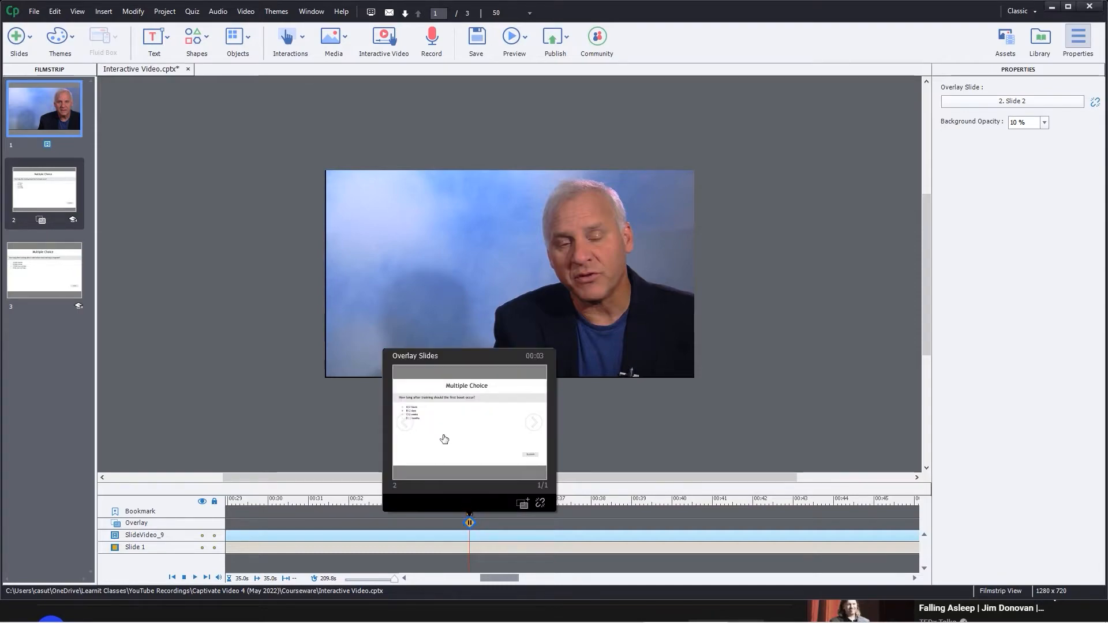
{"action": "left_click", "coordinate": [525, 505]}
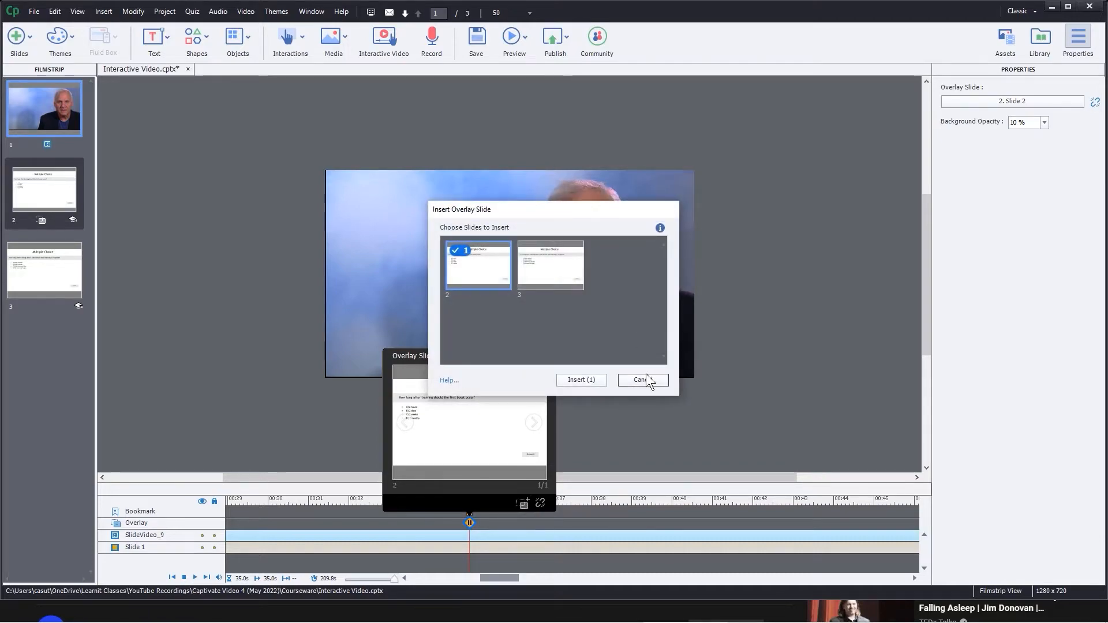
{"action": "left_click", "coordinate": [643, 380]}
{"action": "mouse_move", "coordinate": [468, 523]}
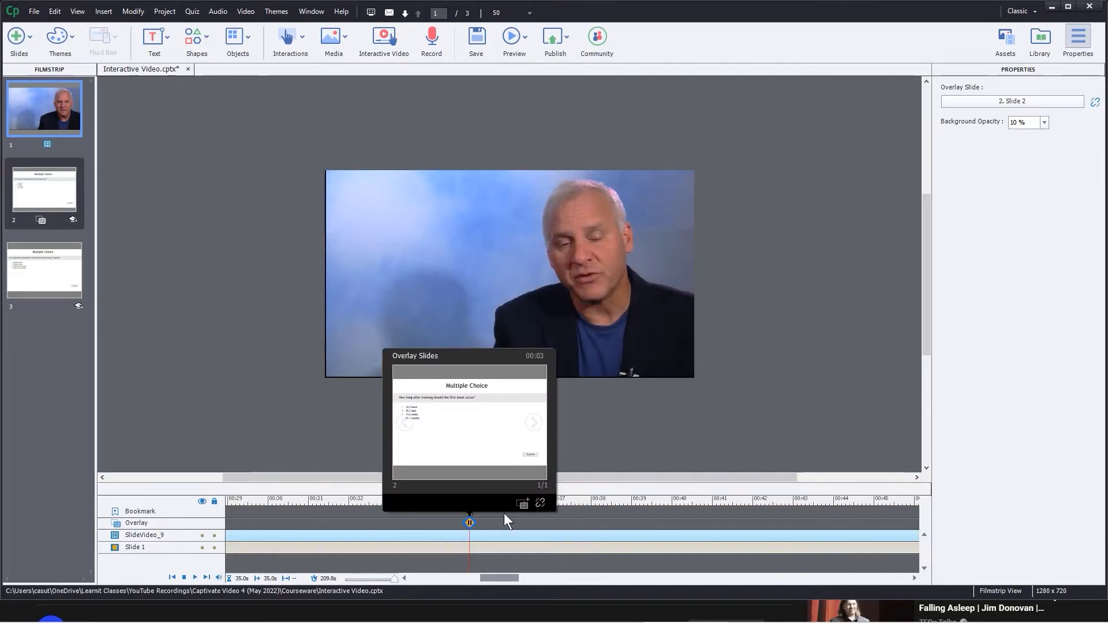
{"action": "left_click", "coordinate": [539, 503]}
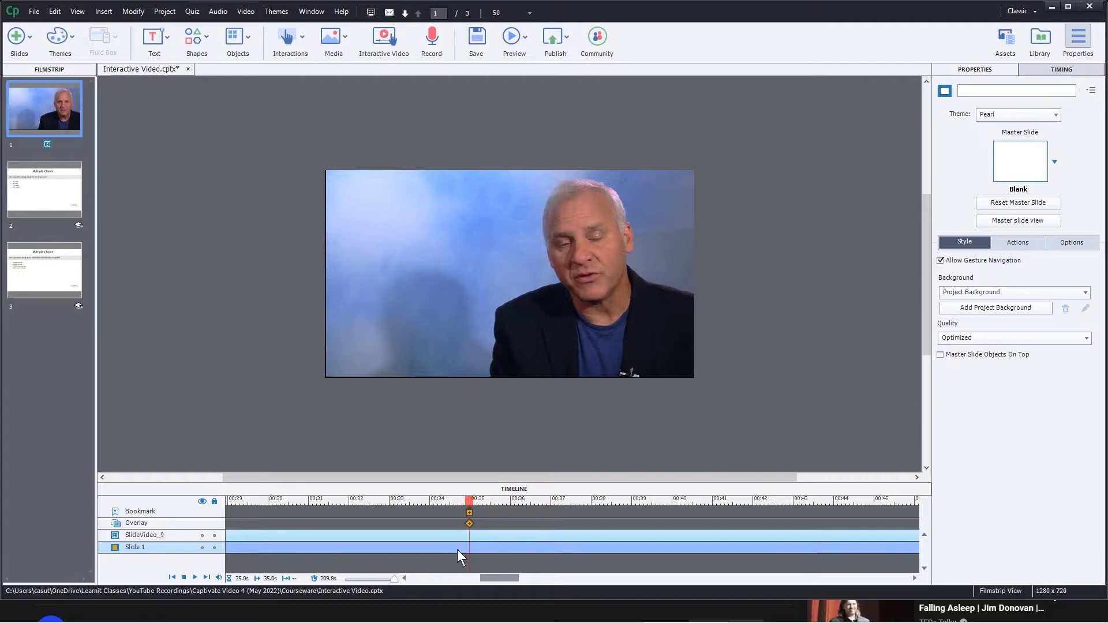
- Attach question slide 2 again as the overlay at the 35-second playhead position
{"action": "left_click", "coordinate": [469, 523]}
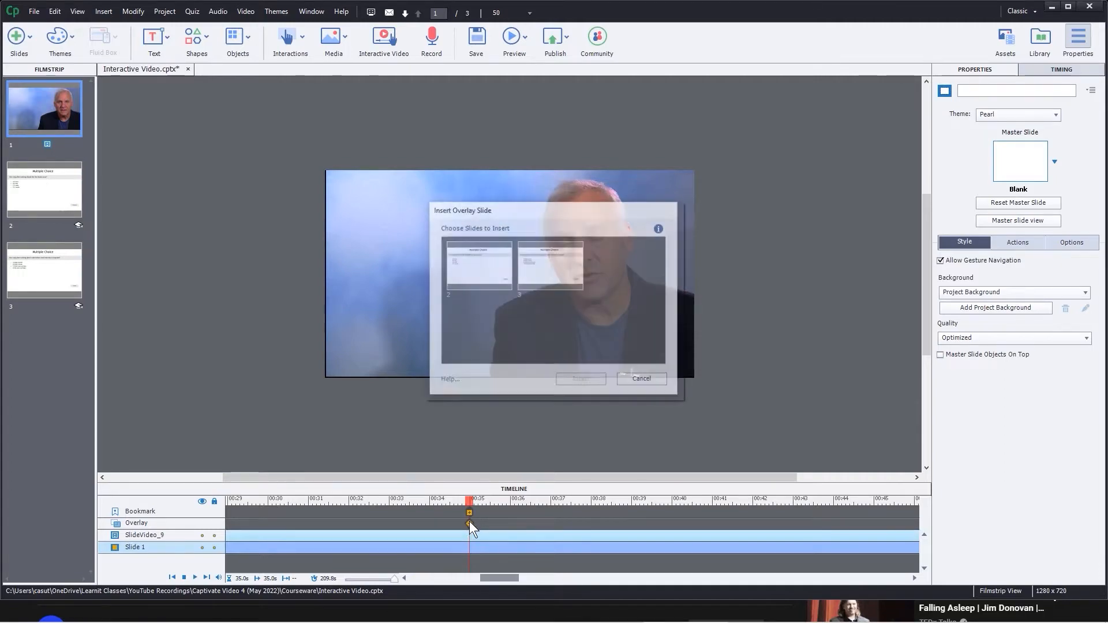
{"action": "left_click", "coordinate": [485, 274]}
{"action": "left_click", "coordinate": [580, 380]}
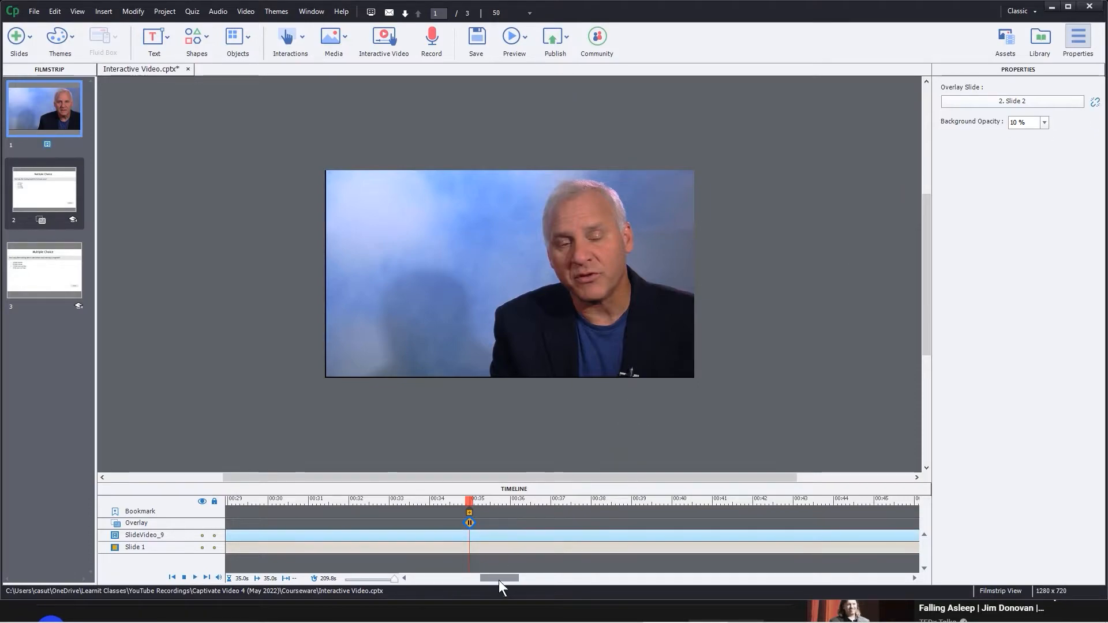
- Insert question slide 3 as an overlay at the 47-second mark of the slide video
{"action": "left_click_drag", "start_coordinate": [500, 576], "coordinate": [526, 577]}
{"action": "left_click", "coordinate": [493, 501]}
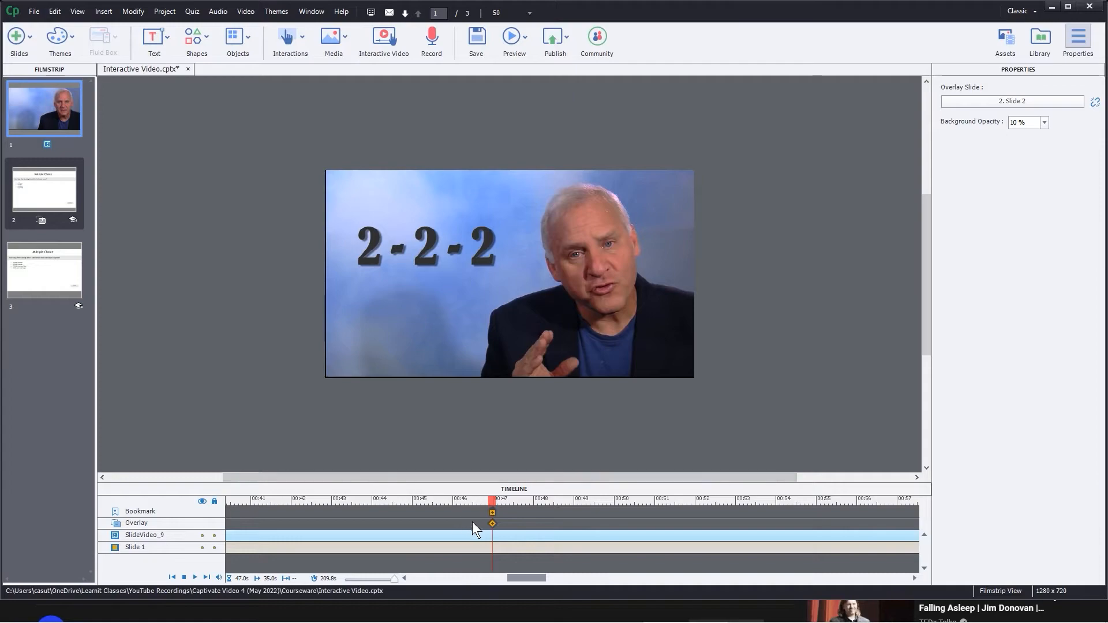
{"action": "left_click", "coordinate": [492, 523]}
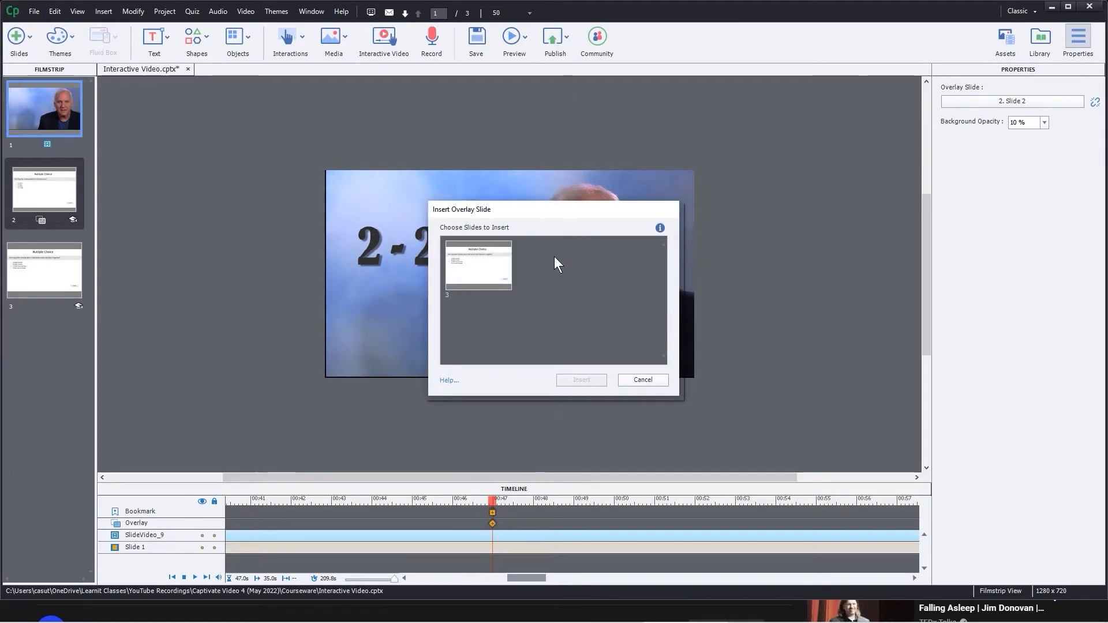
{"action": "left_click", "coordinate": [473, 275]}
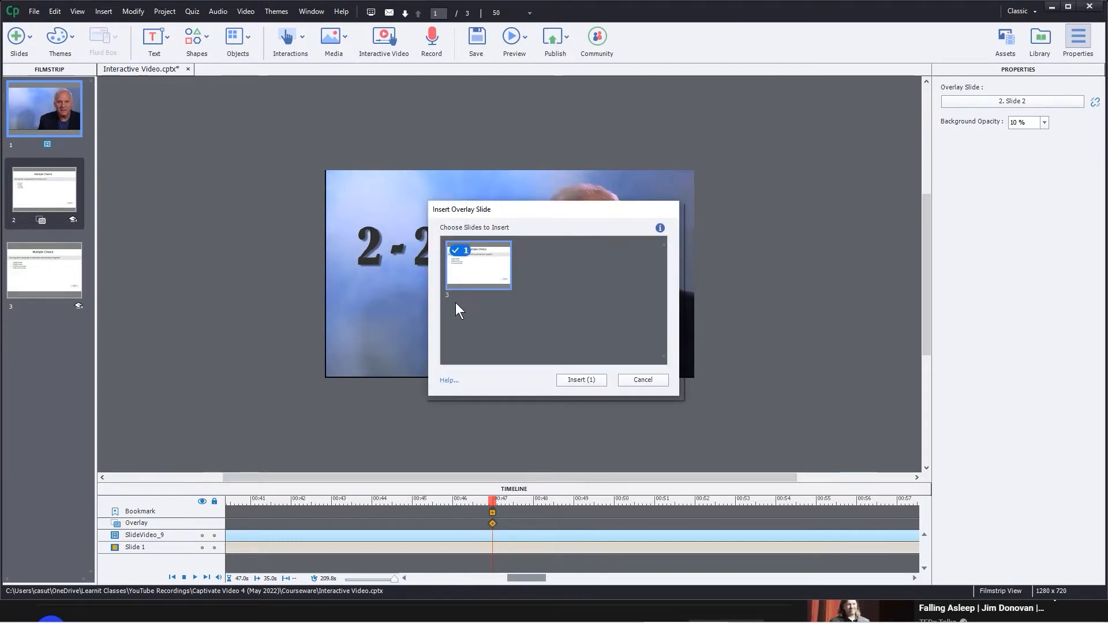
{"action": "left_click", "coordinate": [581, 380]}
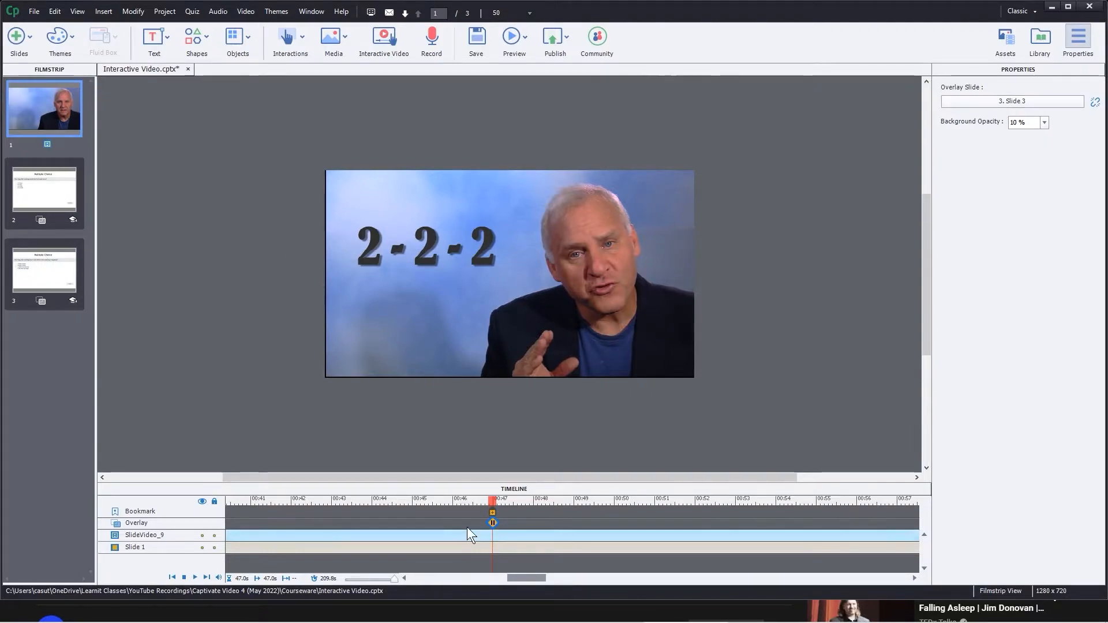
- Examine the overlay slide attached at the 47-second mark, and close its thumbnail view
{"action": "left_click", "coordinate": [493, 523]}
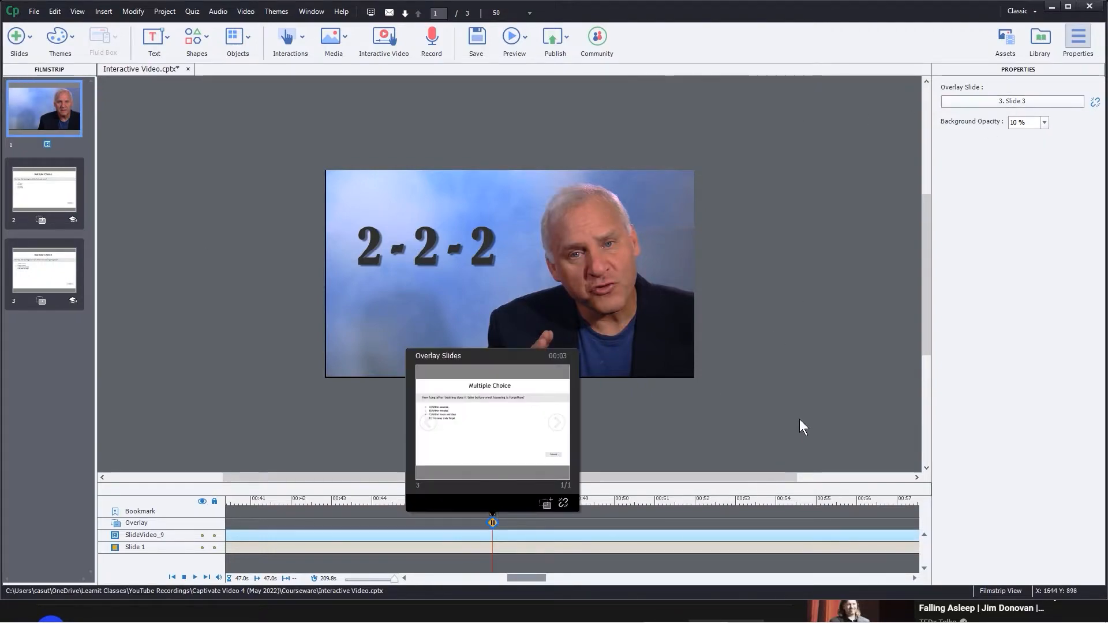
{"action": "left_click", "coordinate": [492, 523]}
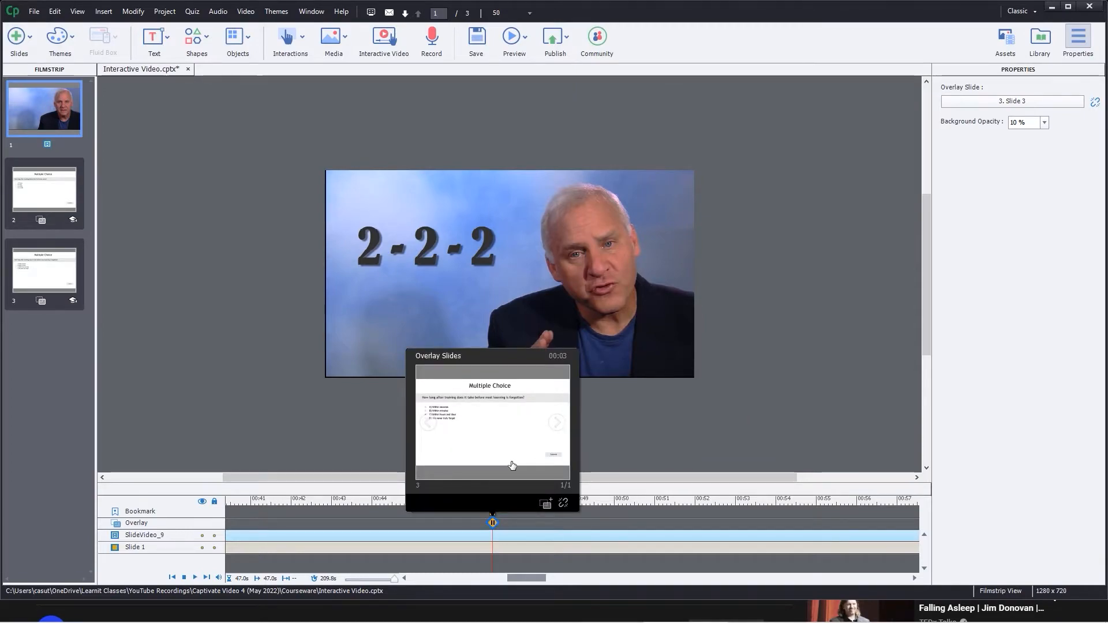
{"action": "left_click", "coordinate": [307, 372]}
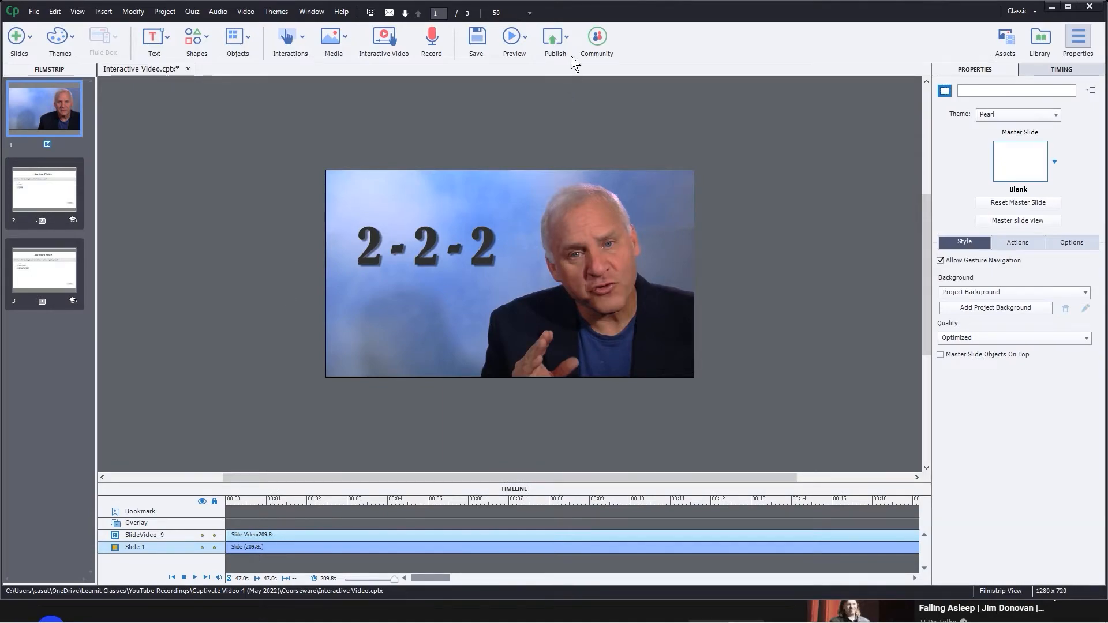
- Try to preview the project from the current slide
{"action": "left_click", "coordinate": [515, 42]}
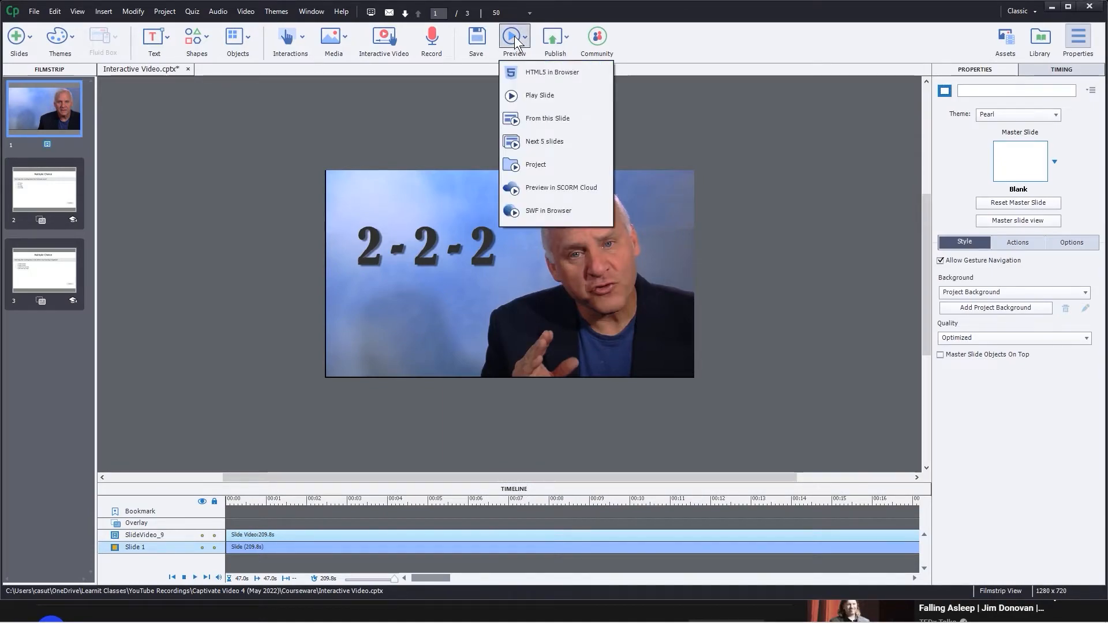
{"action": "left_click", "coordinate": [519, 118]}
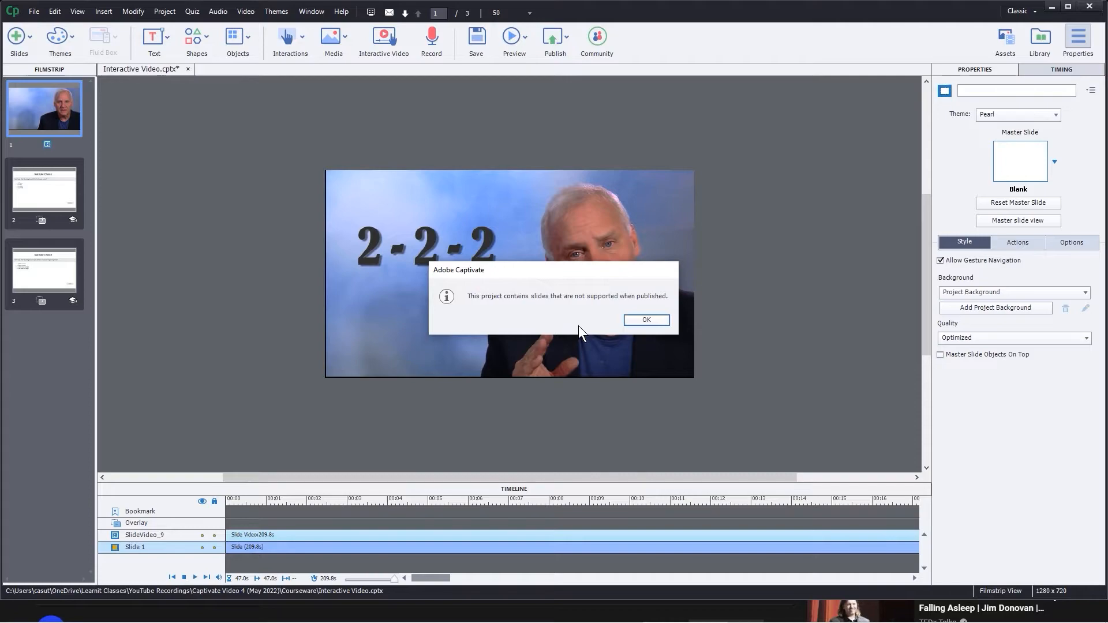
{"action": "left_click", "coordinate": [645, 320]}
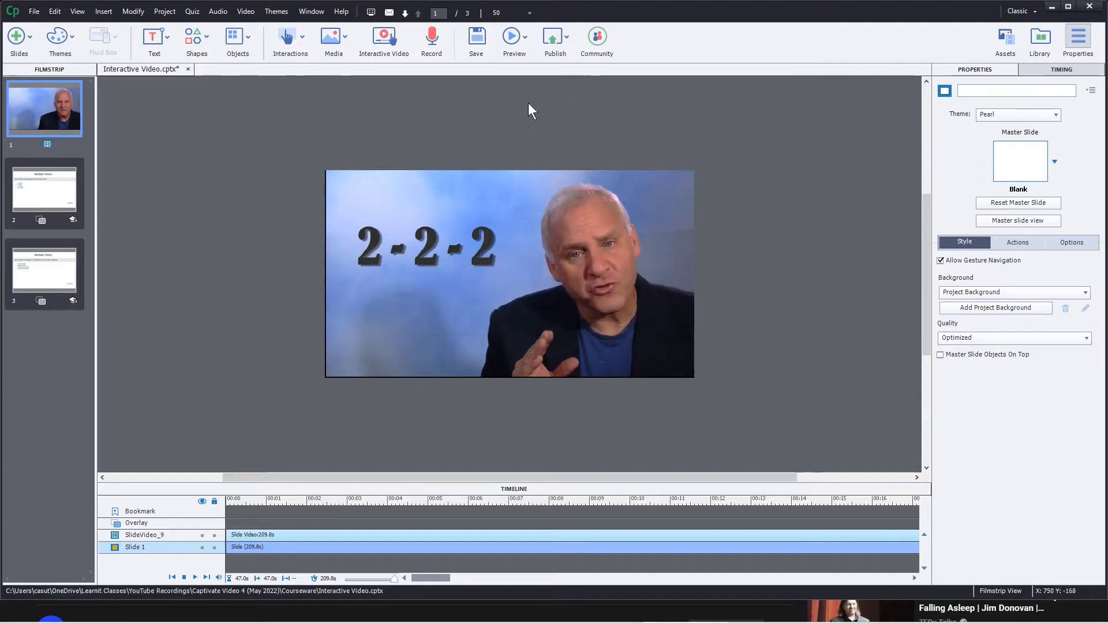
- Preview the interactive video project as HTML5 in the browser
{"action": "left_click", "coordinate": [524, 40]}
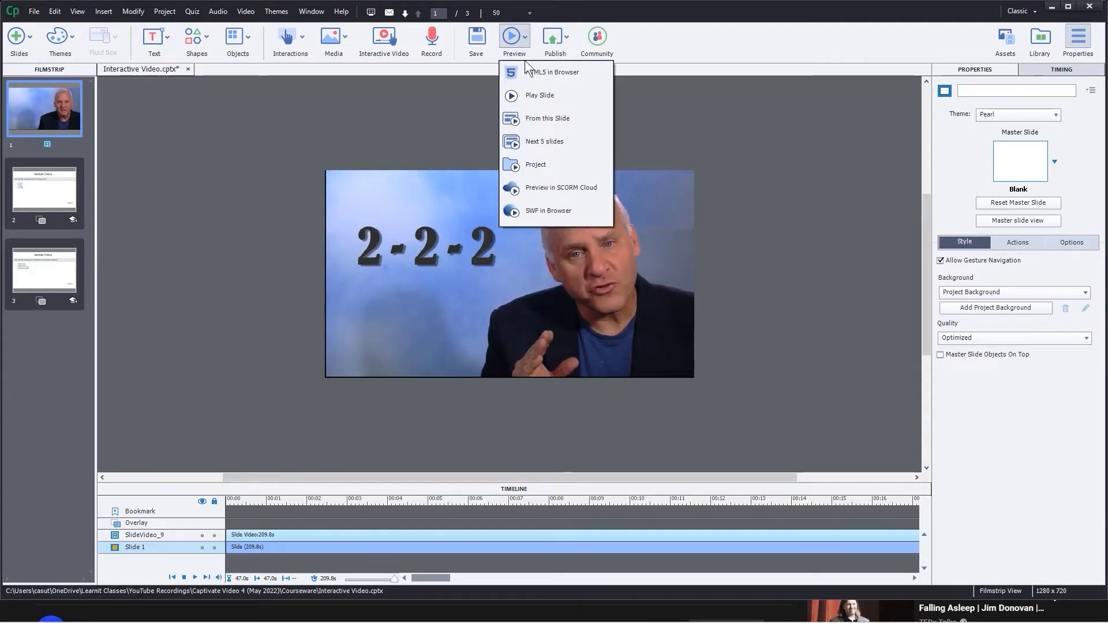
{"action": "left_click", "coordinate": [535, 74]}
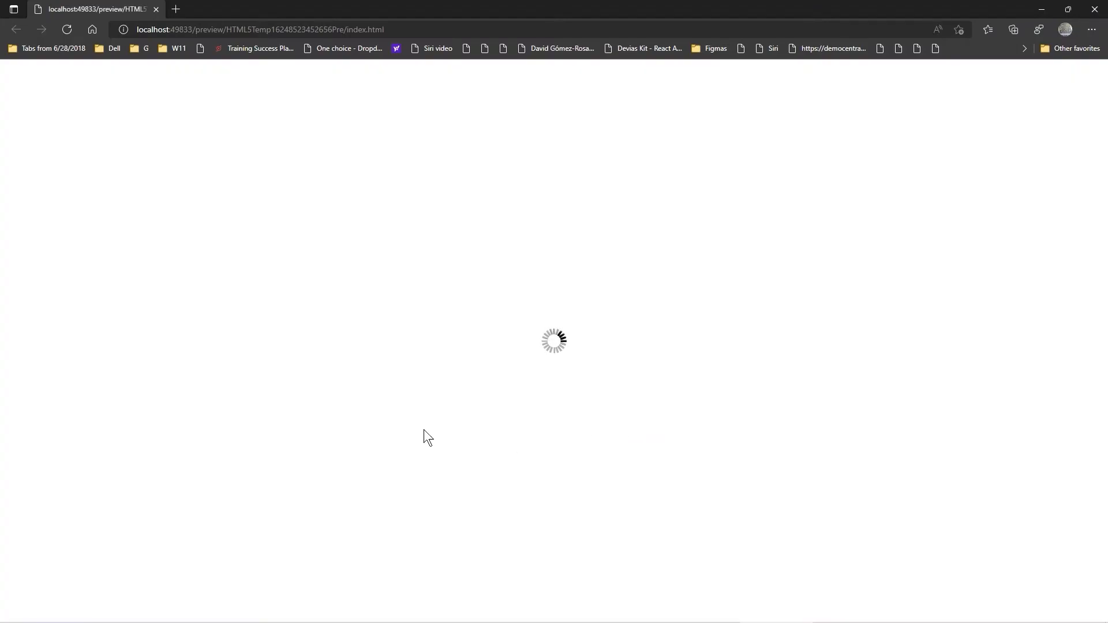
{"action": "left_click", "coordinate": [546, 269]}
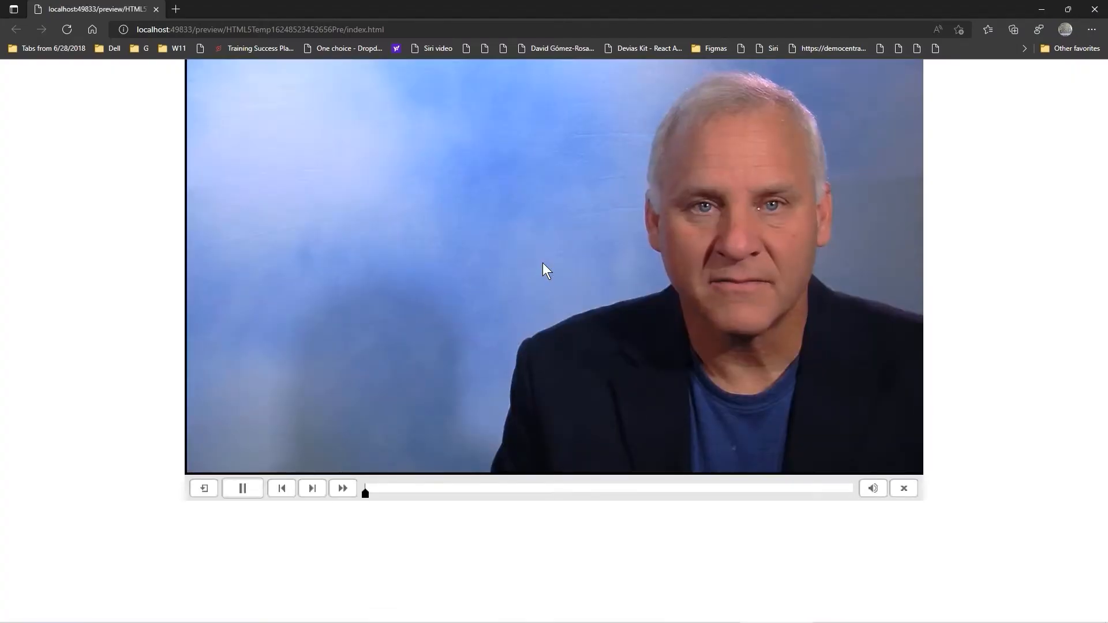
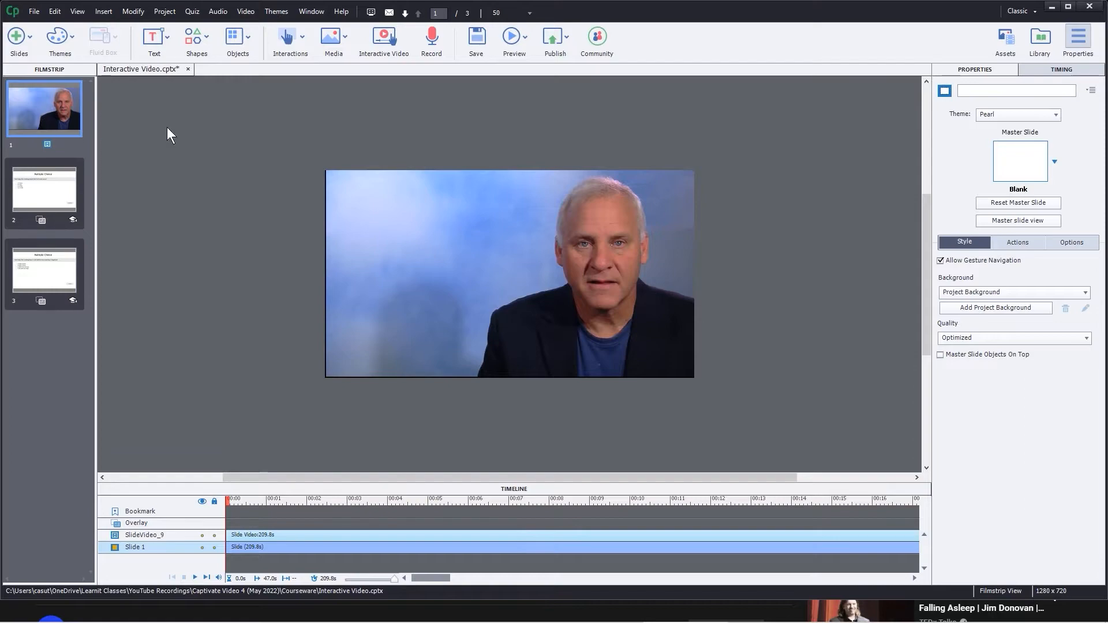
- Play the HTML5 preview in the browser, submit D) 2 months for the first-boost question, and close the preview
{"action": "left_click", "coordinate": [509, 40]}
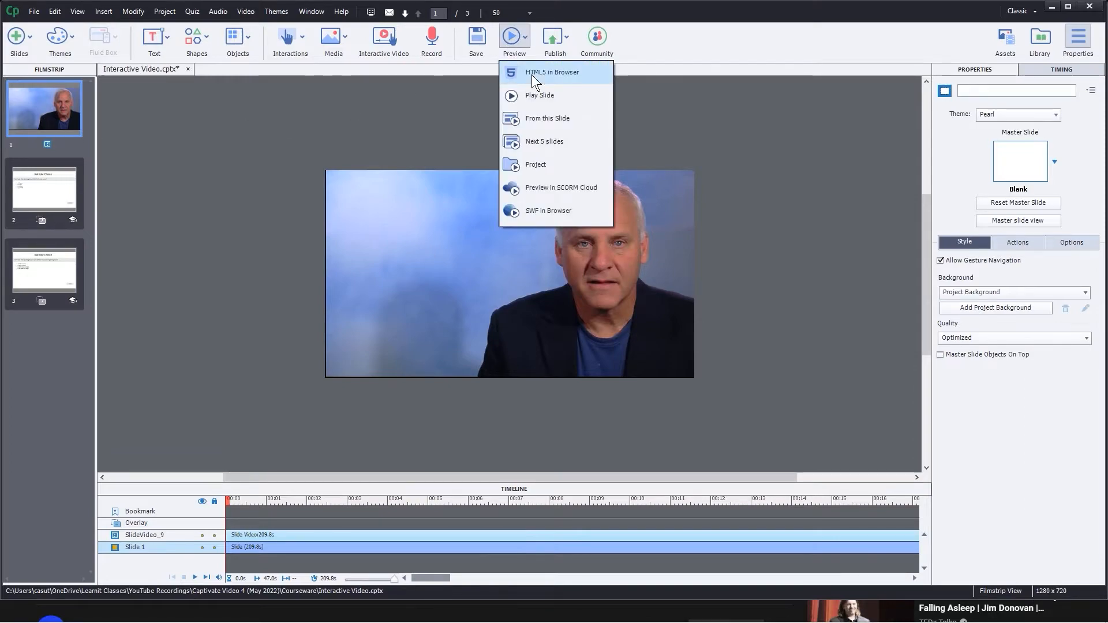
{"action": "left_click", "coordinate": [511, 72]}
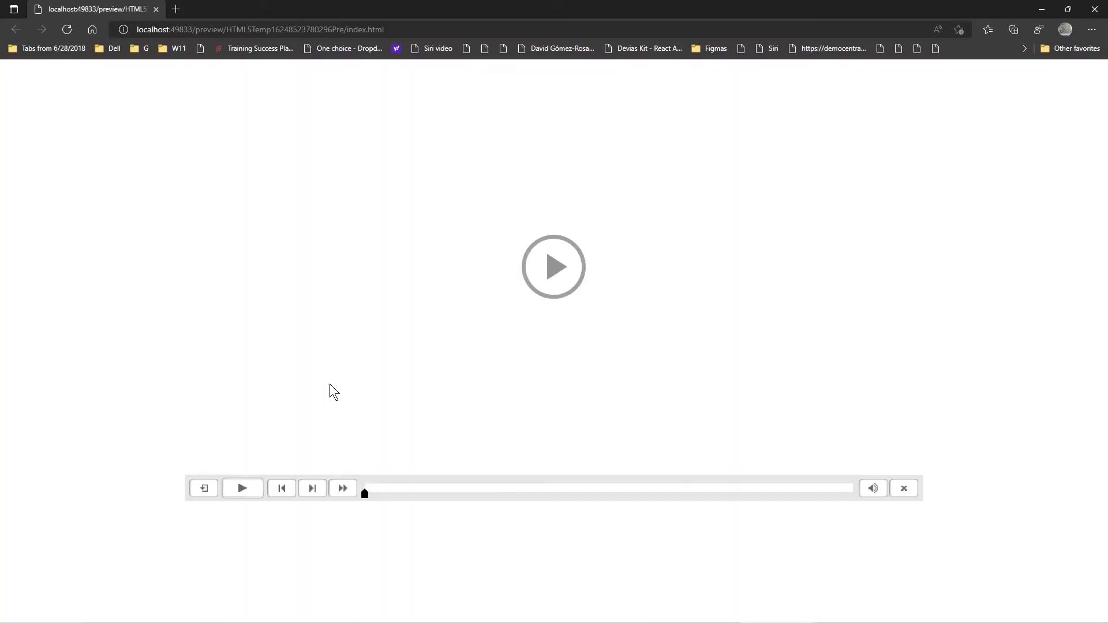
{"action": "left_click", "coordinate": [551, 275]}
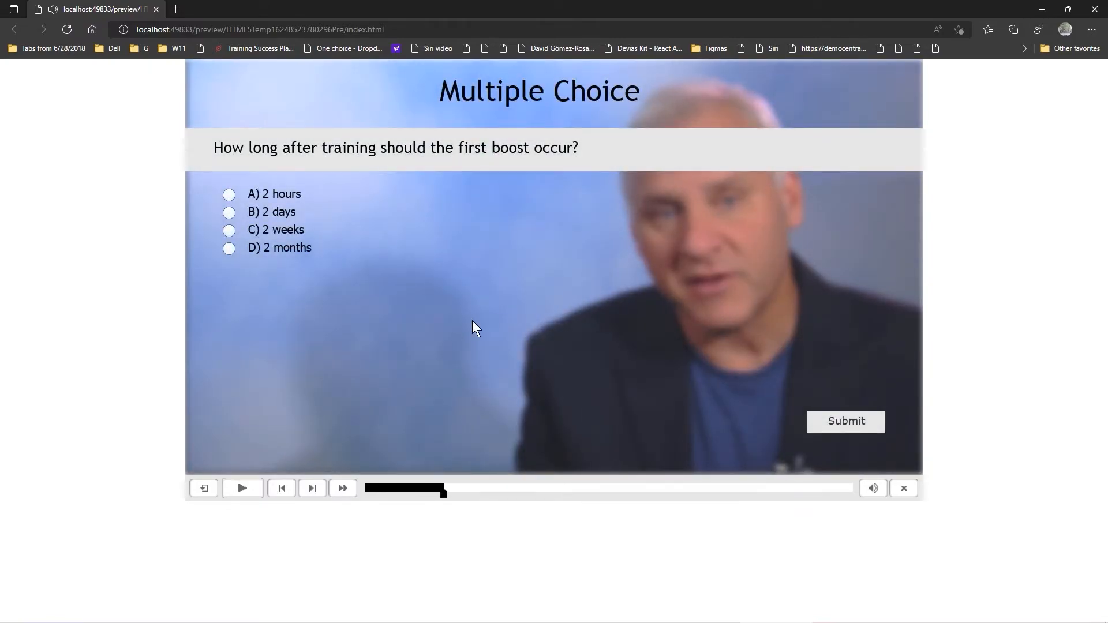
{"action": "left_click", "coordinate": [229, 248]}
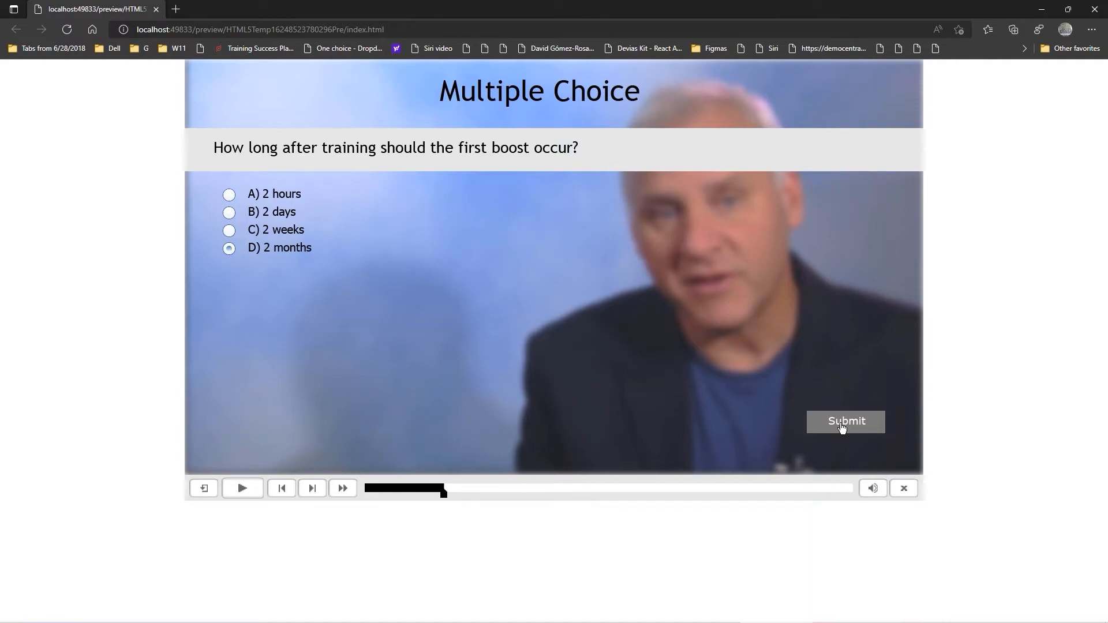
{"action": "left_click", "coordinate": [842, 424]}
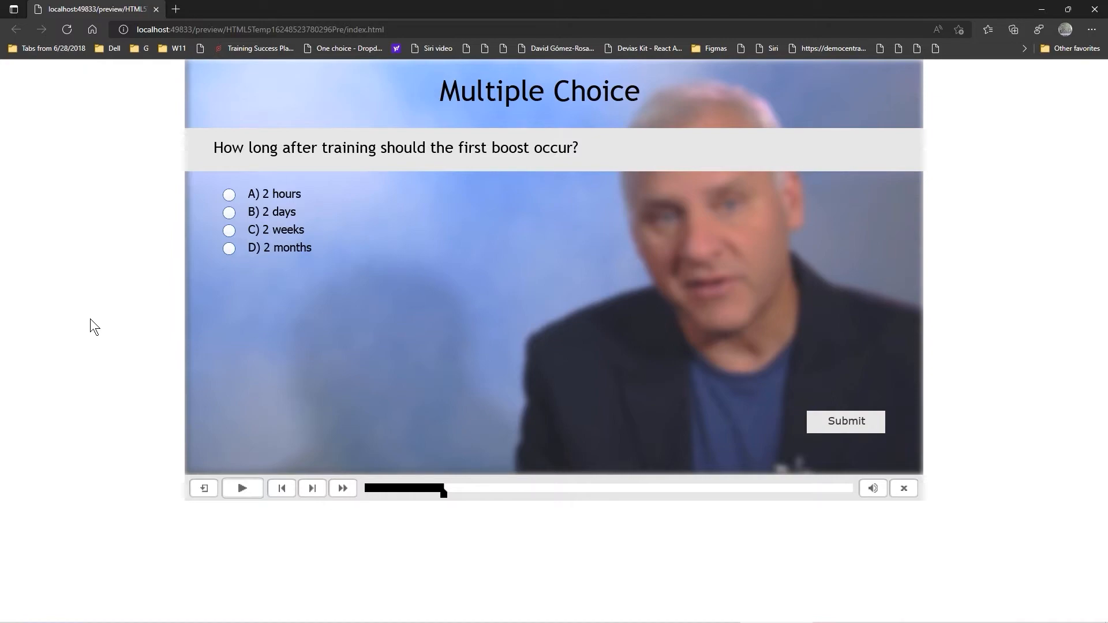
{"action": "left_click", "coordinate": [1094, 12]}
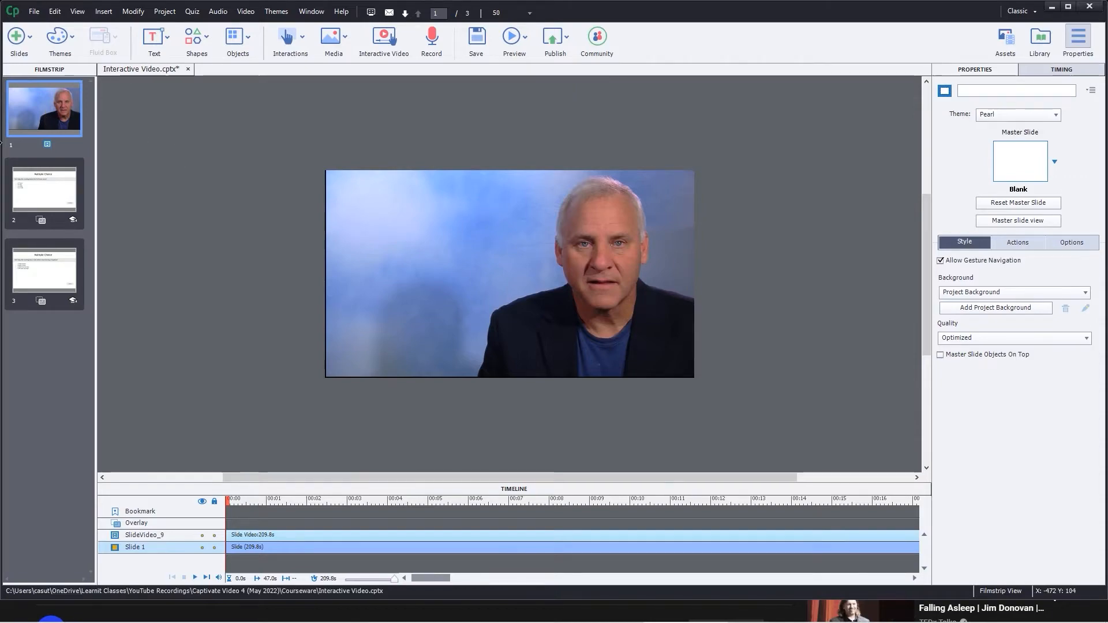
- Delete the existing slide video's slide and insert a blank slide before the question slides
{"action": "key", "text": "Delete"}
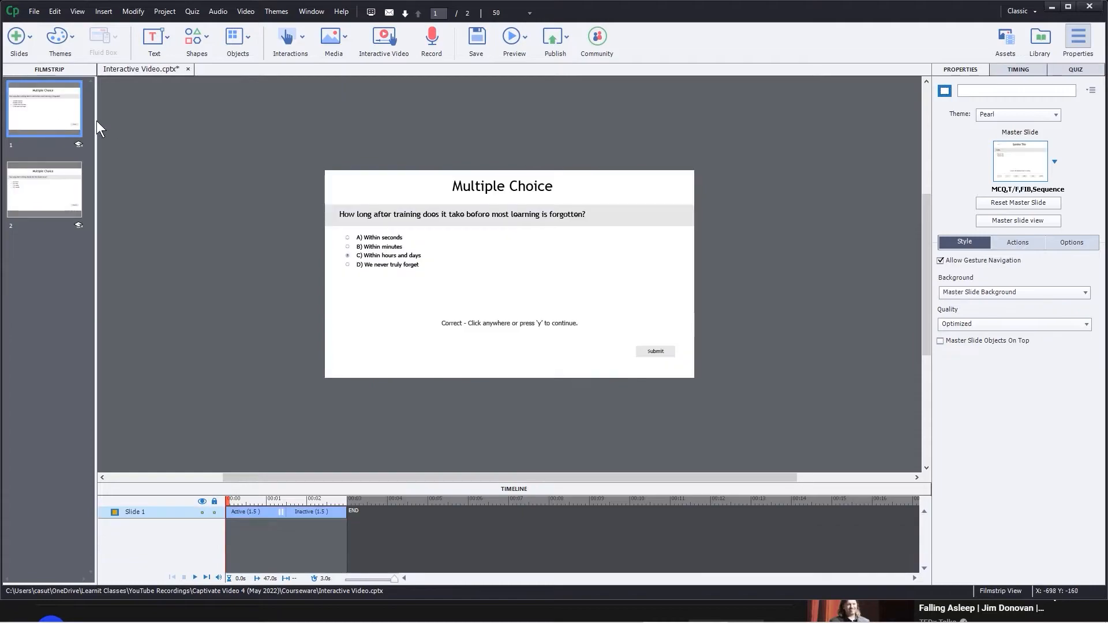
{"action": "left_click", "coordinate": [17, 38]}
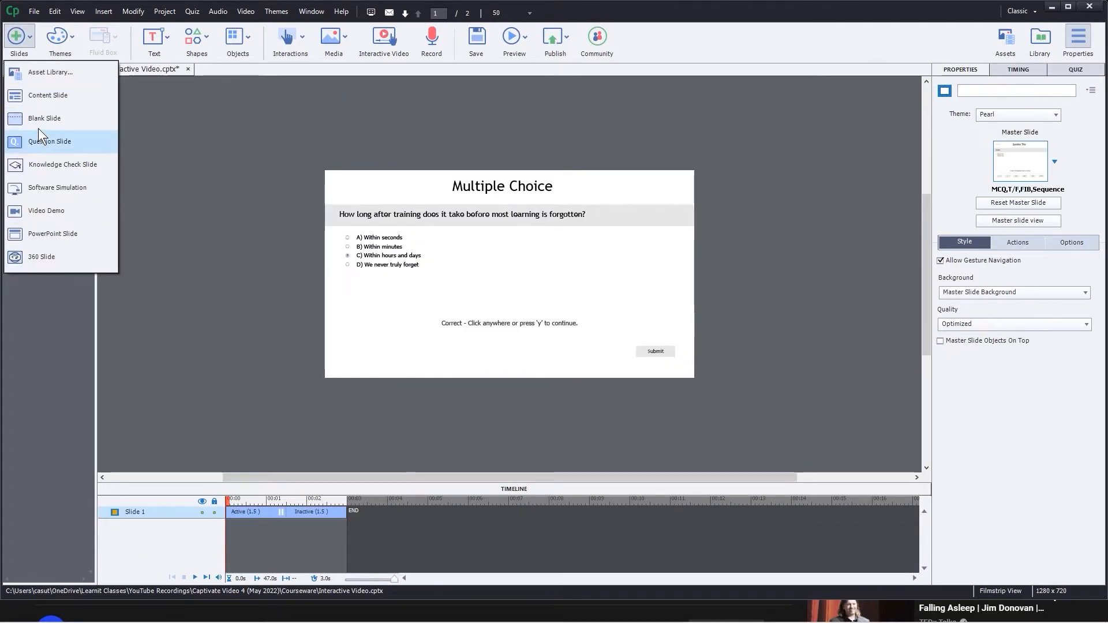
{"action": "left_click", "coordinate": [38, 126]}
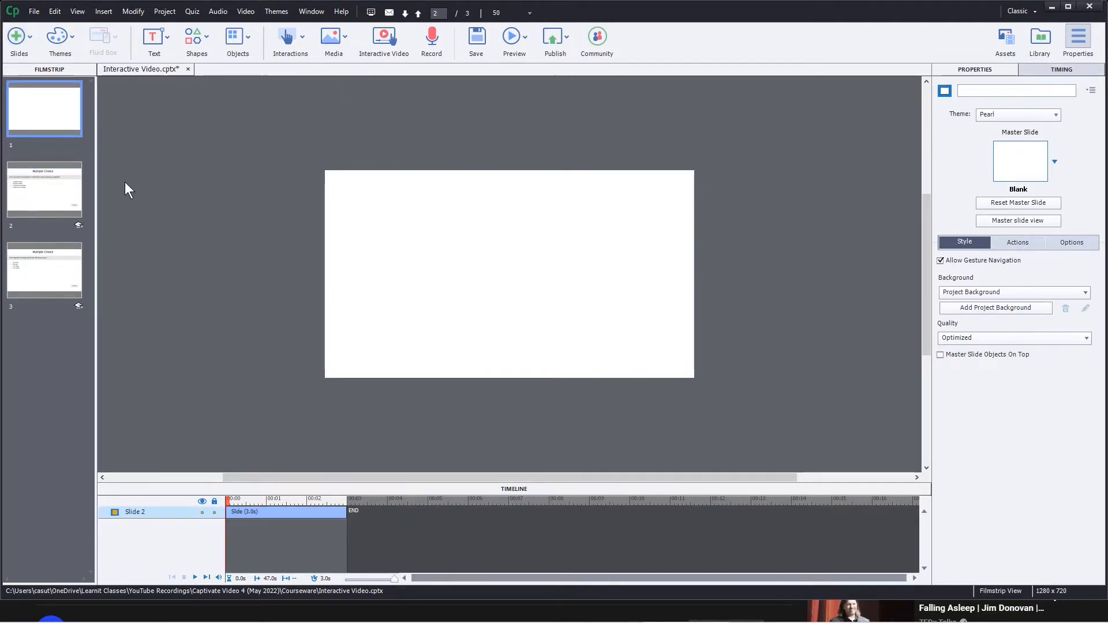
- Set the interactive video source to YouTube, and copy the Photoshop Beginner Tutorial video's URL from the YouTube page in the browser
{"action": "left_click", "coordinate": [387, 37]}
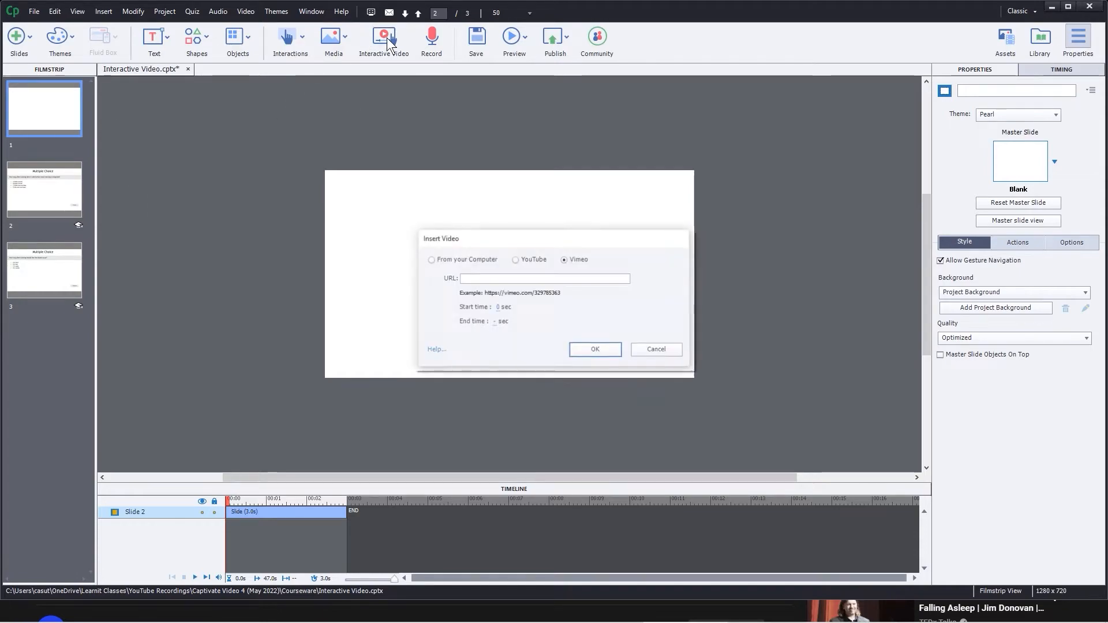
{"action": "left_click", "coordinate": [515, 260]}
{"action": "key", "text": "alt+Tab"}
{"action": "key", "text": "alt+Tab"}
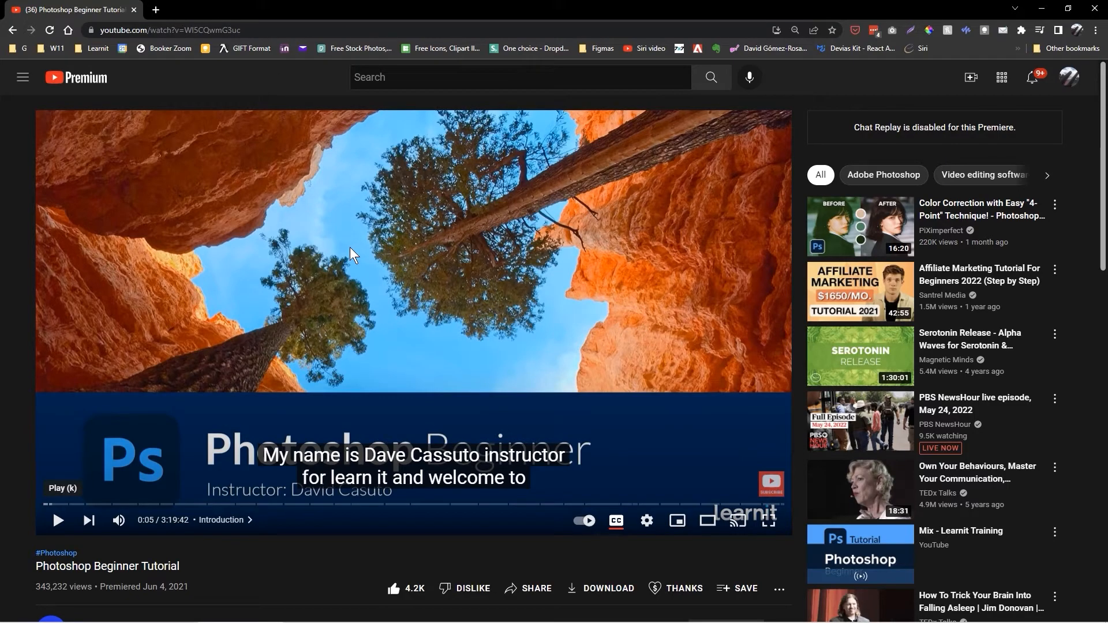
{"action": "right_click", "coordinate": [356, 198]}
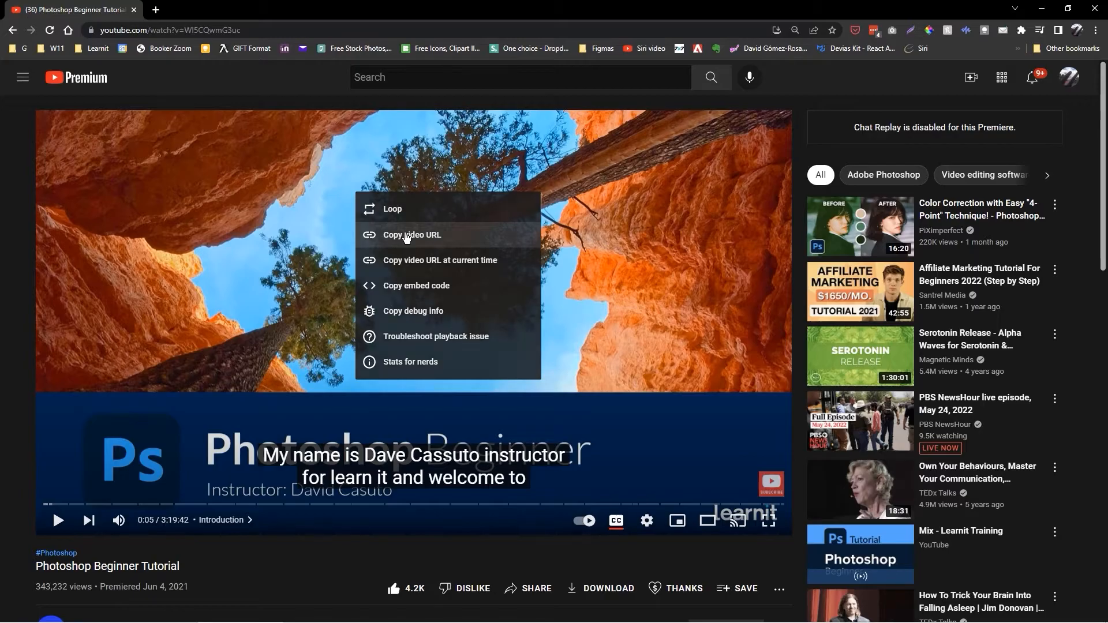
{"action": "left_click", "coordinate": [407, 235]}
- Return to Captivate and insert the YouTube video on the blank slide using the copied URL
{"action": "key", "text": "alt+Tab"}
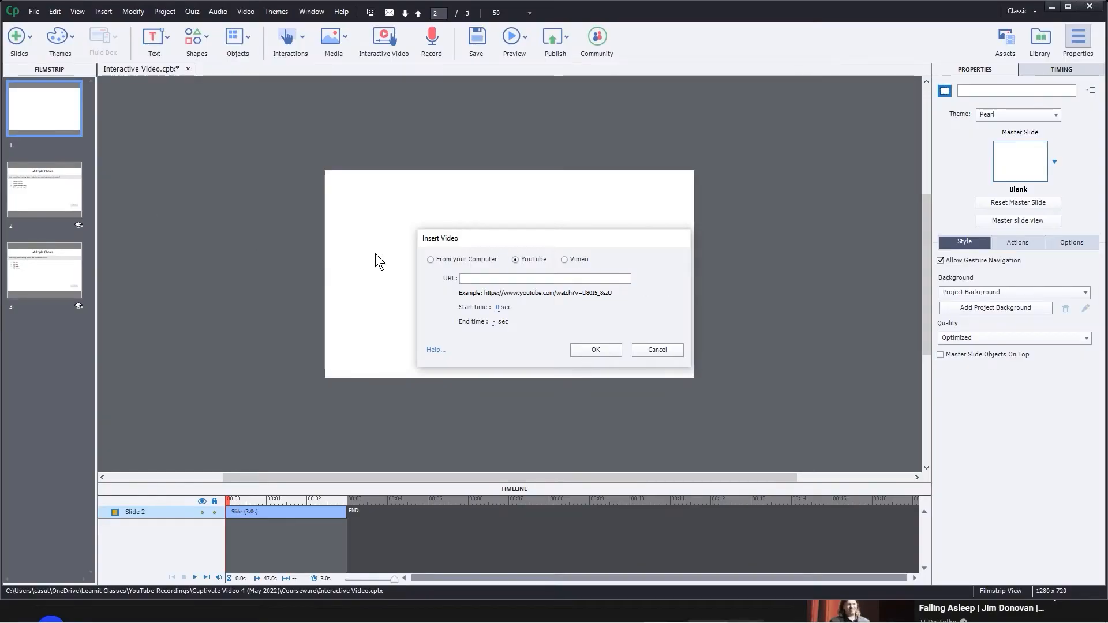
{"action": "left_click", "coordinate": [476, 279]}
{"action": "key", "text": "ctrl+v"}
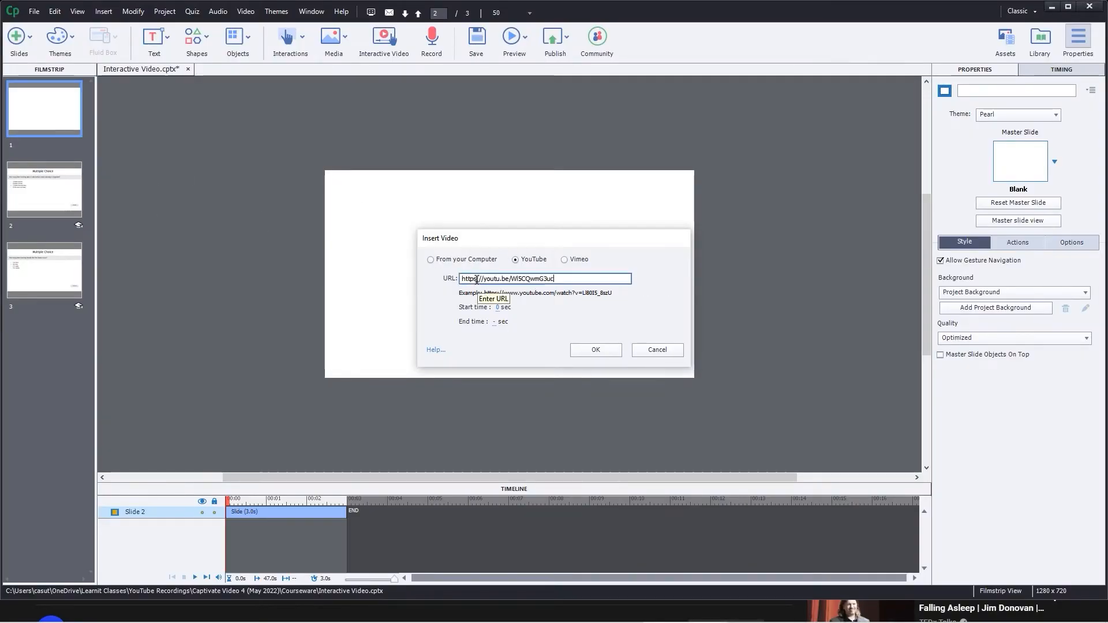
{"action": "left_click", "coordinate": [589, 351]}
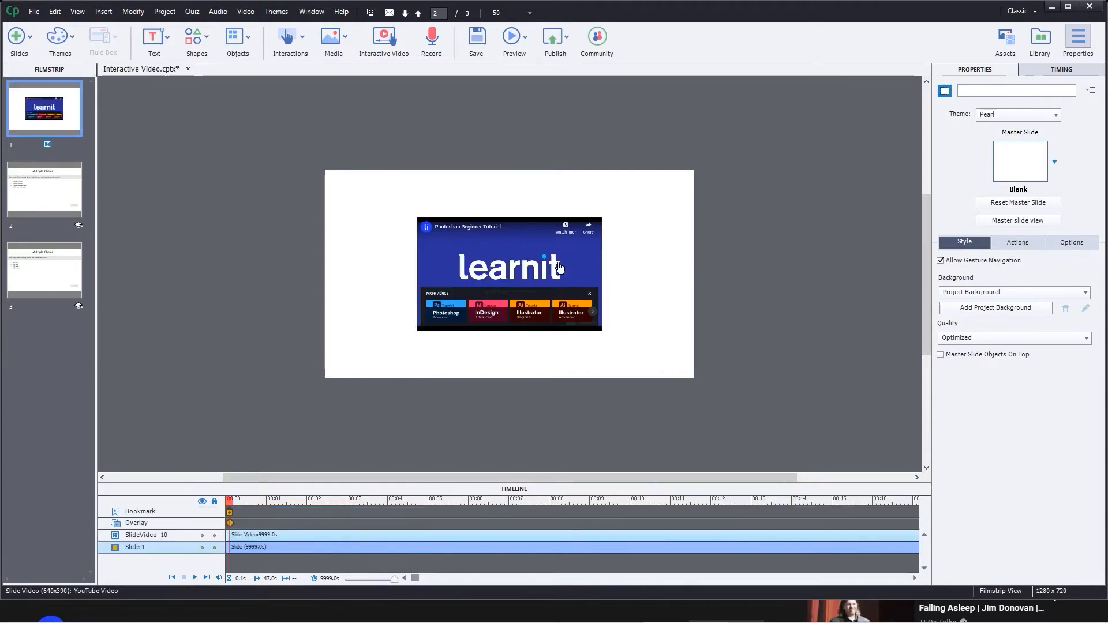
- Enlarge the YouTube video to about 1228 x 701 and position it to nearly fill the slide
{"action": "left_click_drag", "start_coordinate": [538, 254], "coordinate": [445, 209]}
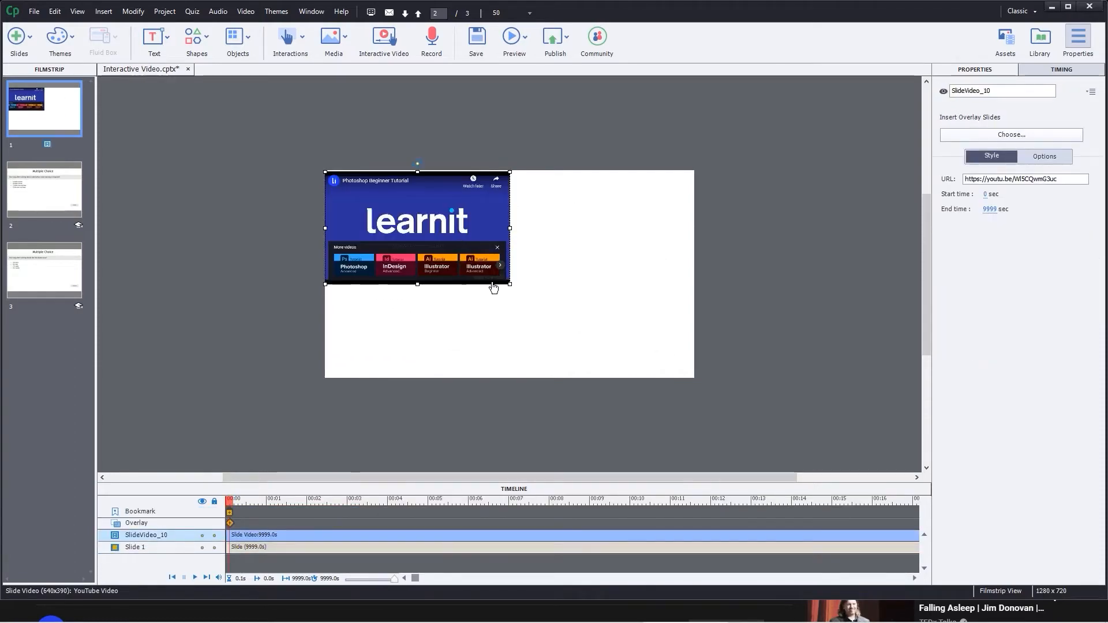
{"action": "left_click_drag", "start_coordinate": [508, 285], "coordinate": [680, 375]}
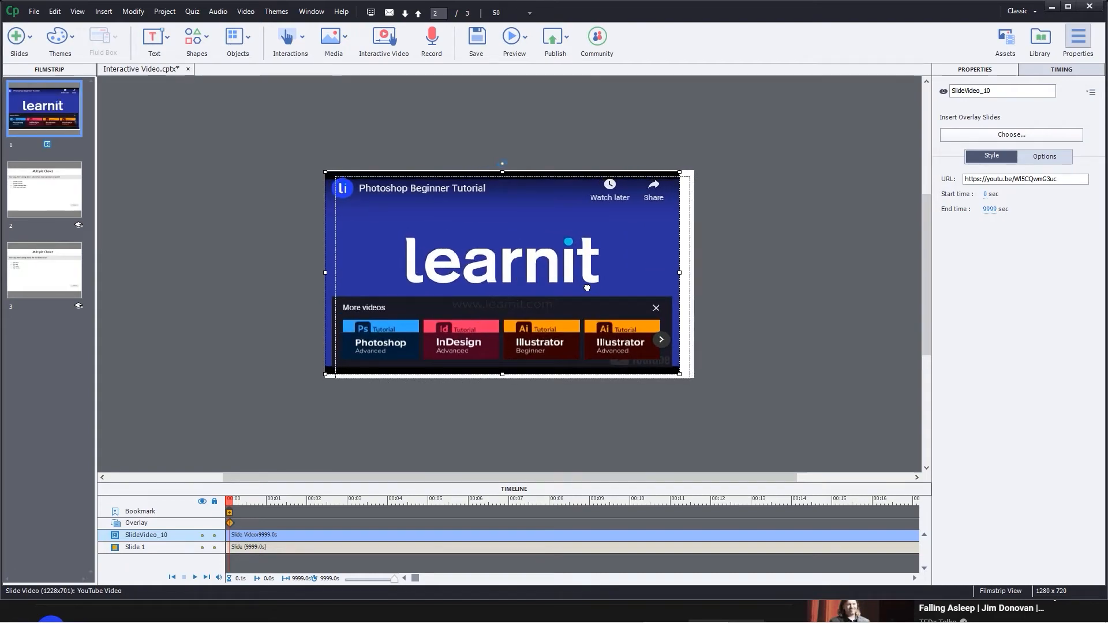
{"action": "left_click_drag", "start_coordinate": [576, 283], "coordinate": [587, 288]}
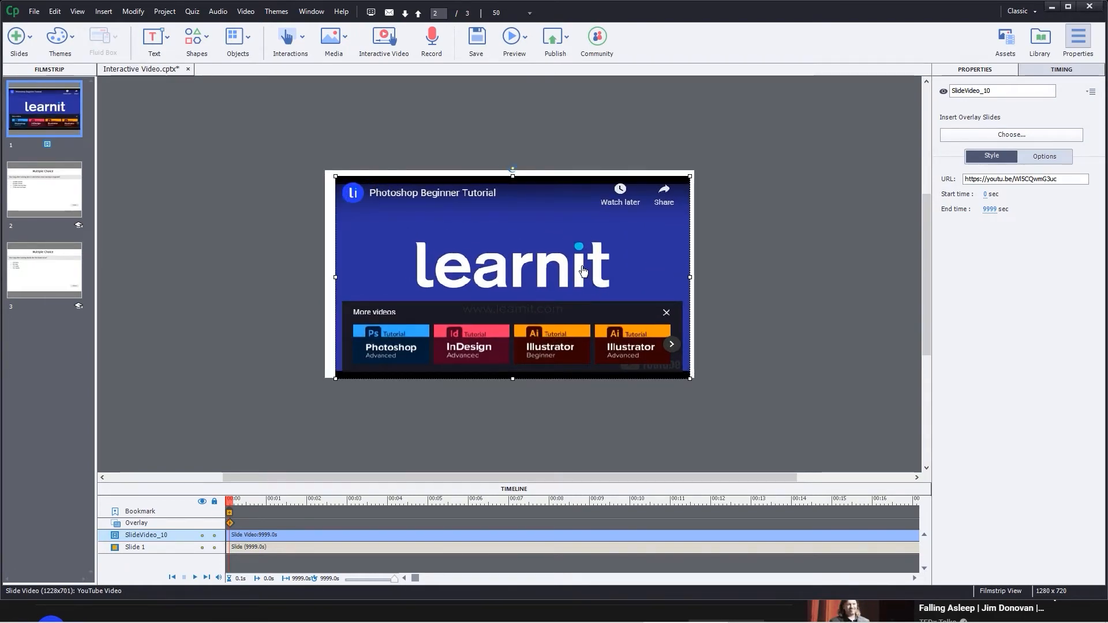
{"action": "key", "text": "Up"}
{"action": "key", "text": "Up"}
{"action": "key", "text": "Up"}
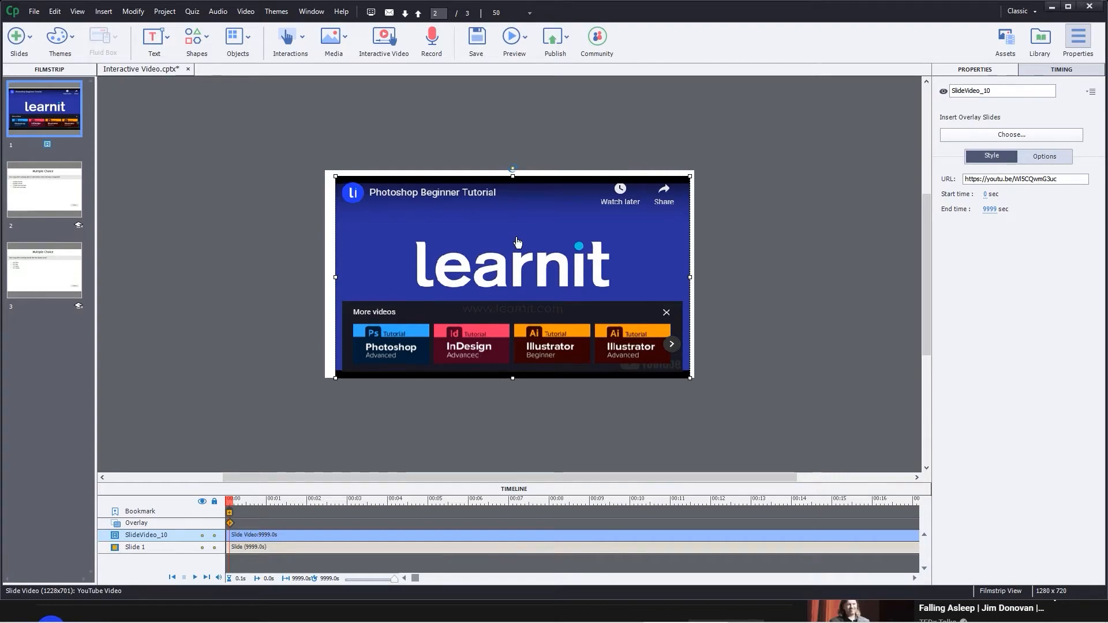
{"action": "key", "text": "Up"}
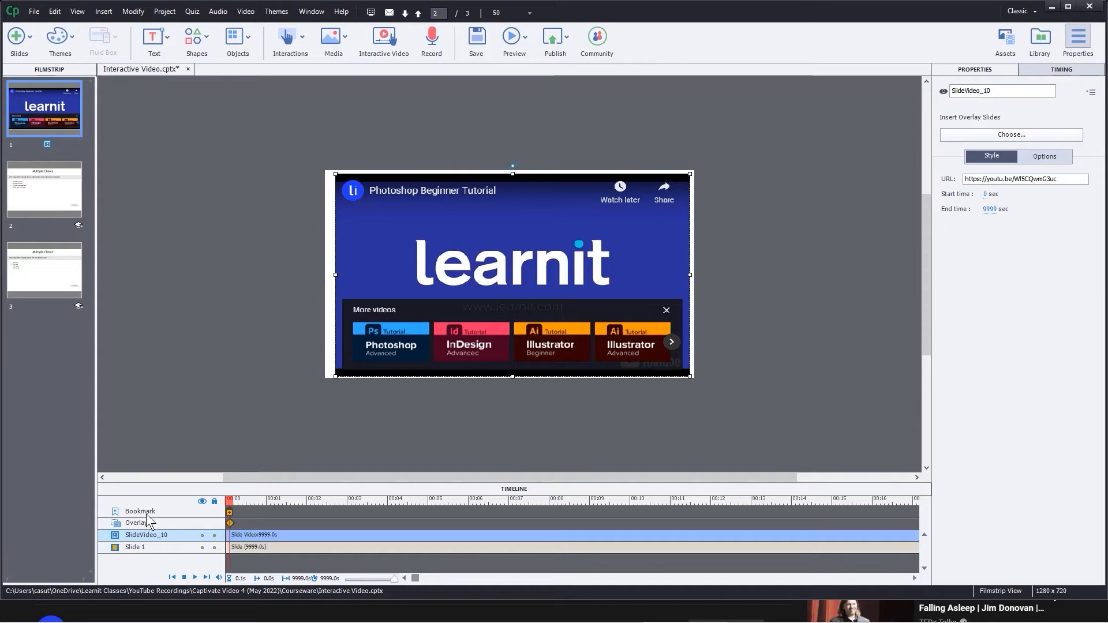
- Insert a bookmark named Beginning at the start of the video timeline
{"action": "key", "text": "ctrl"}
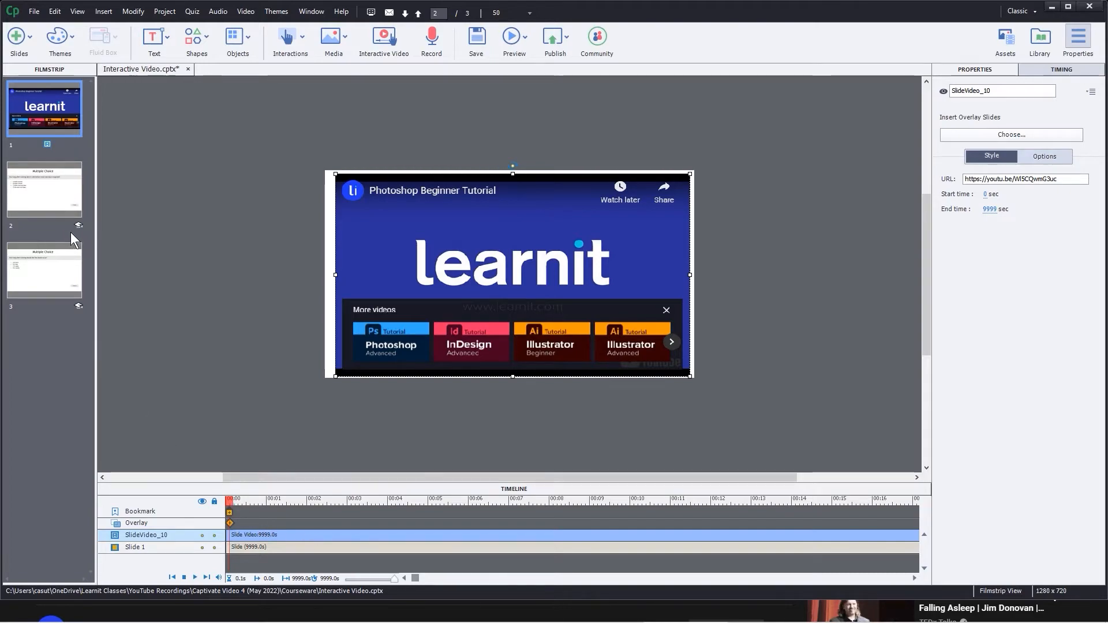
{"action": "left_click", "coordinate": [230, 513]}
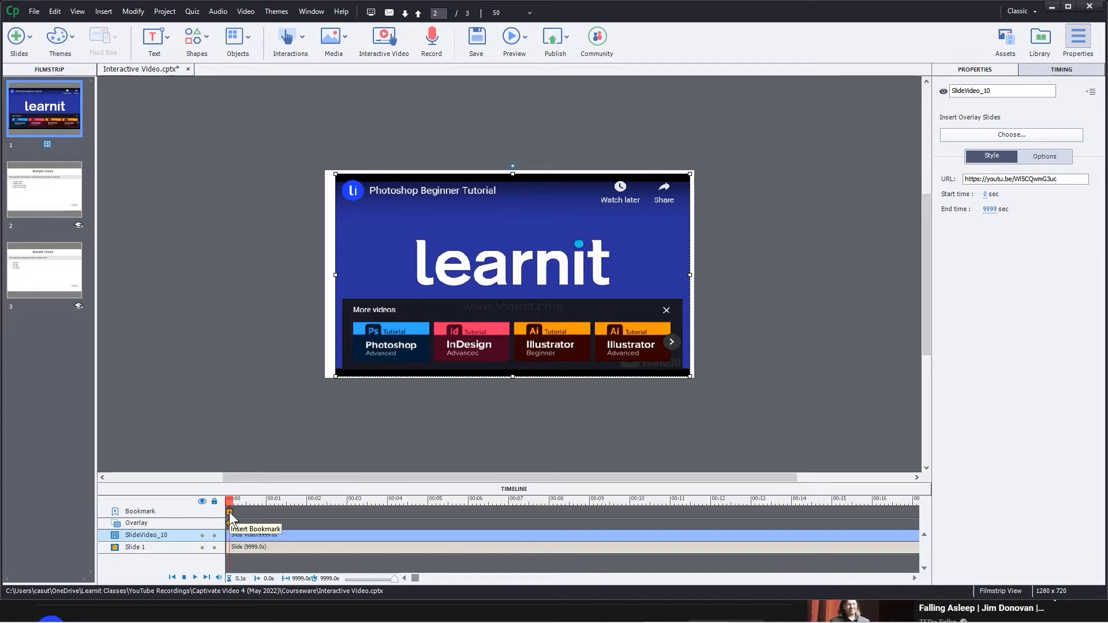
{"action": "left_click", "coordinate": [230, 511]}
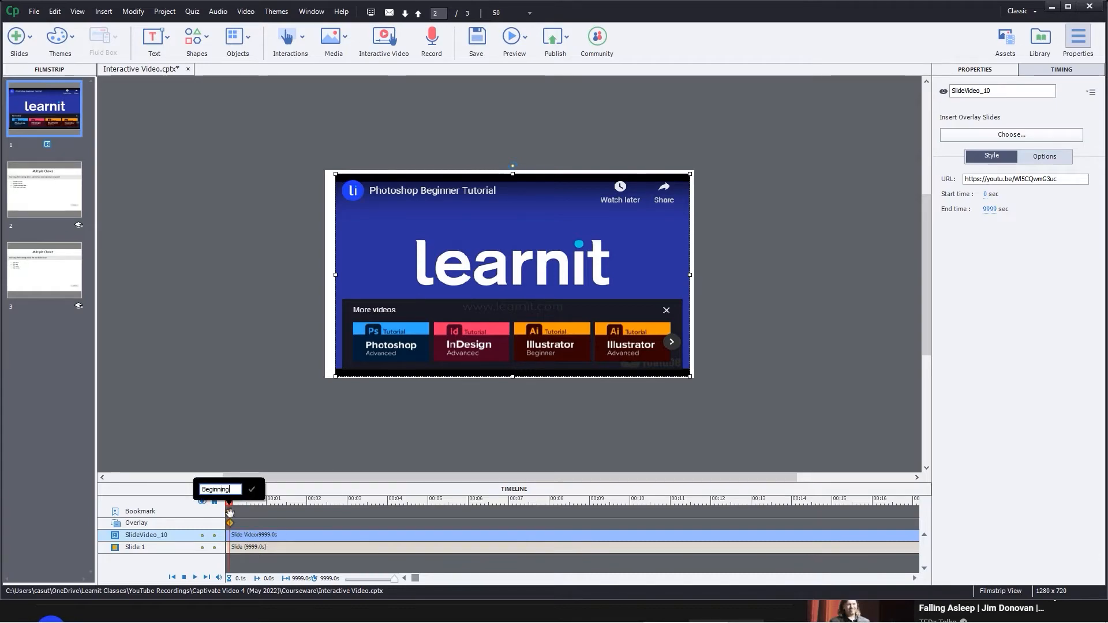
{"action": "key", "text": "Return"}
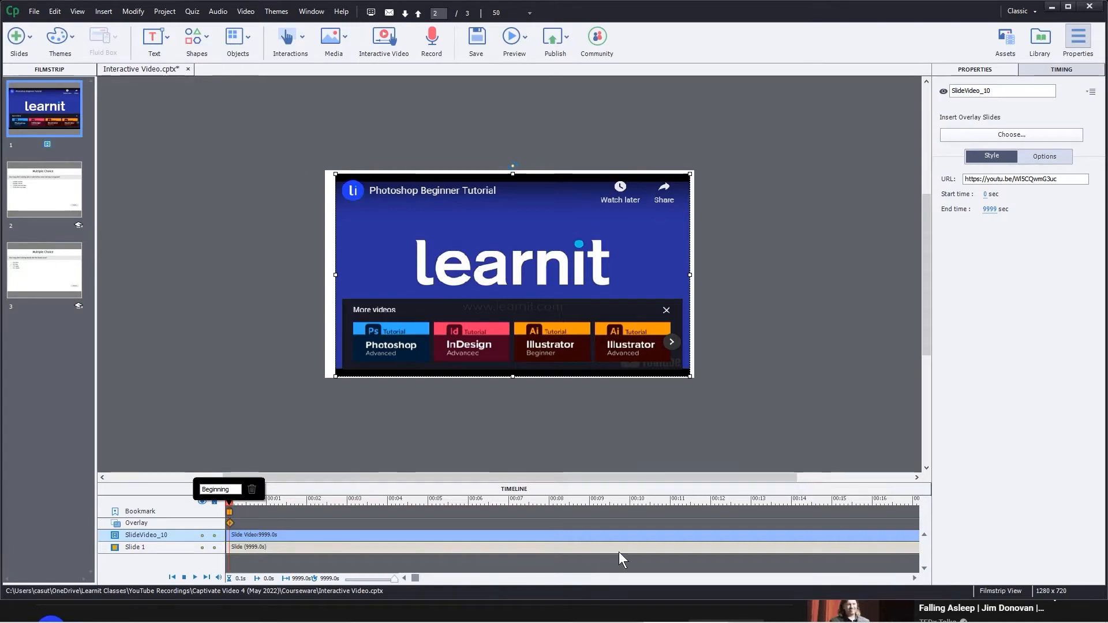
- Examine the YouTube video's frames near 10 seconds, 12 seconds and the four-minute mark of the timeline
{"action": "left_click", "coordinate": [629, 499]}
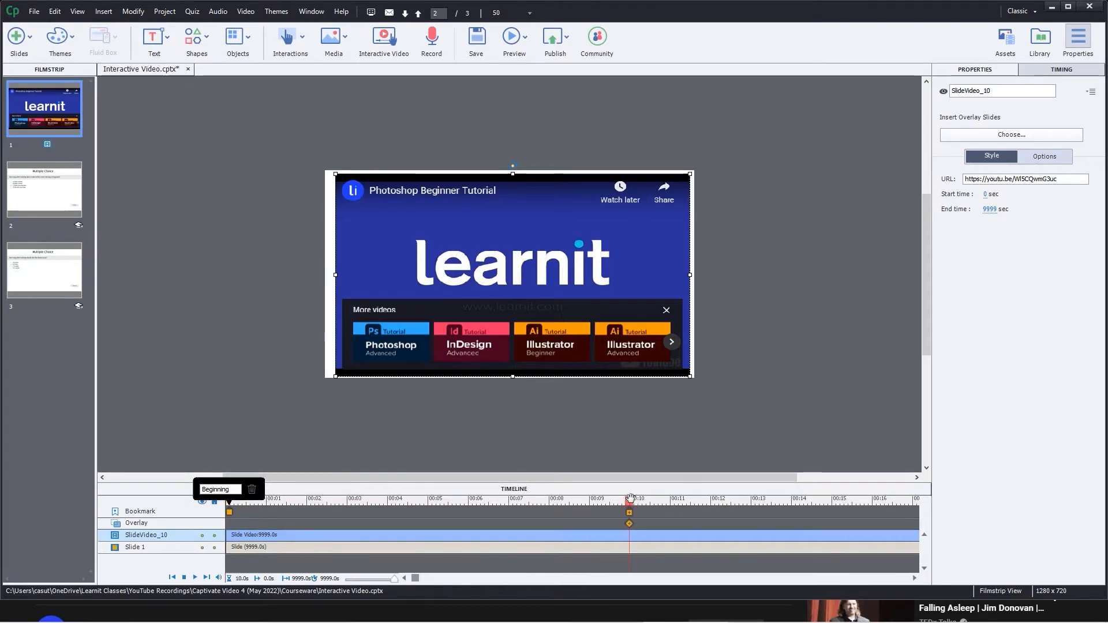
{"action": "left_click_drag", "start_coordinate": [629, 498], "coordinate": [714, 498]}
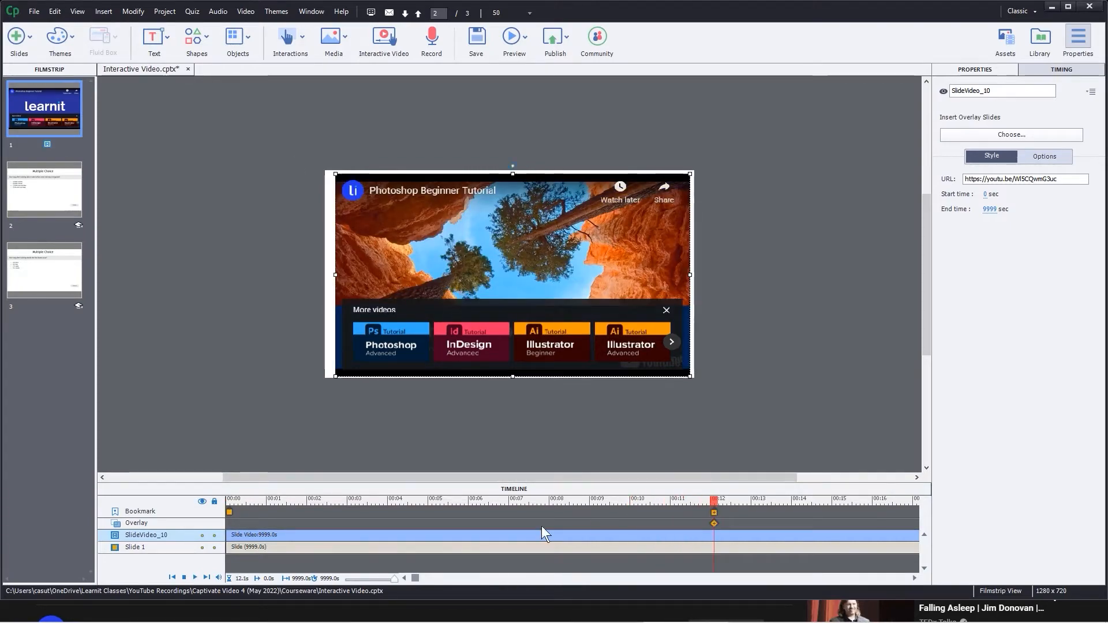
{"action": "left_click_drag", "start_coordinate": [417, 578], "coordinate": [428, 578]}
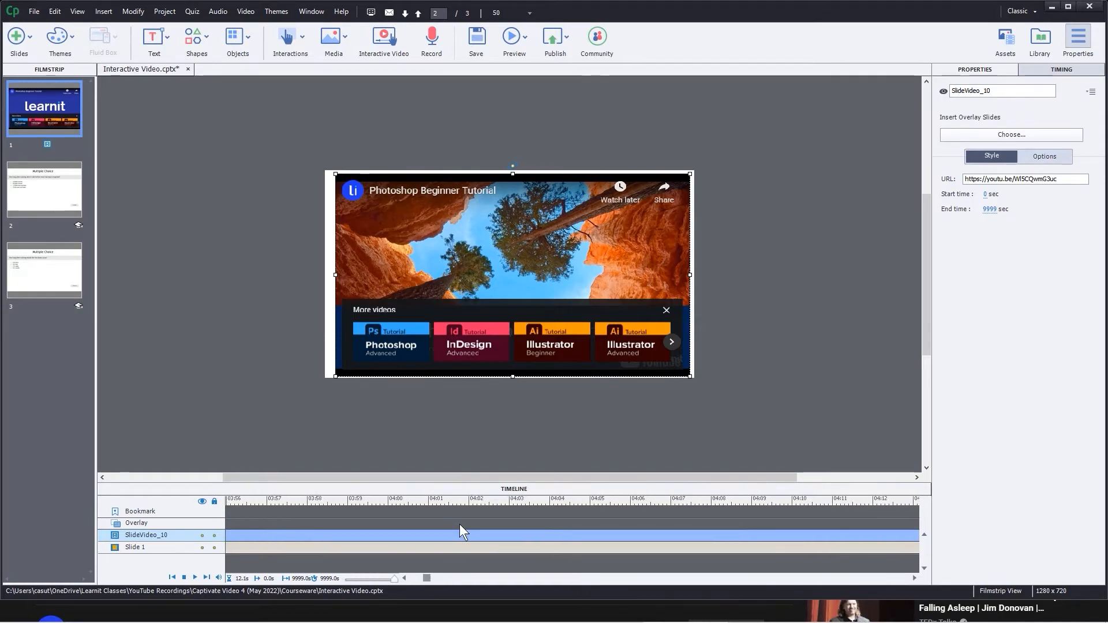
{"action": "left_click", "coordinate": [473, 501]}
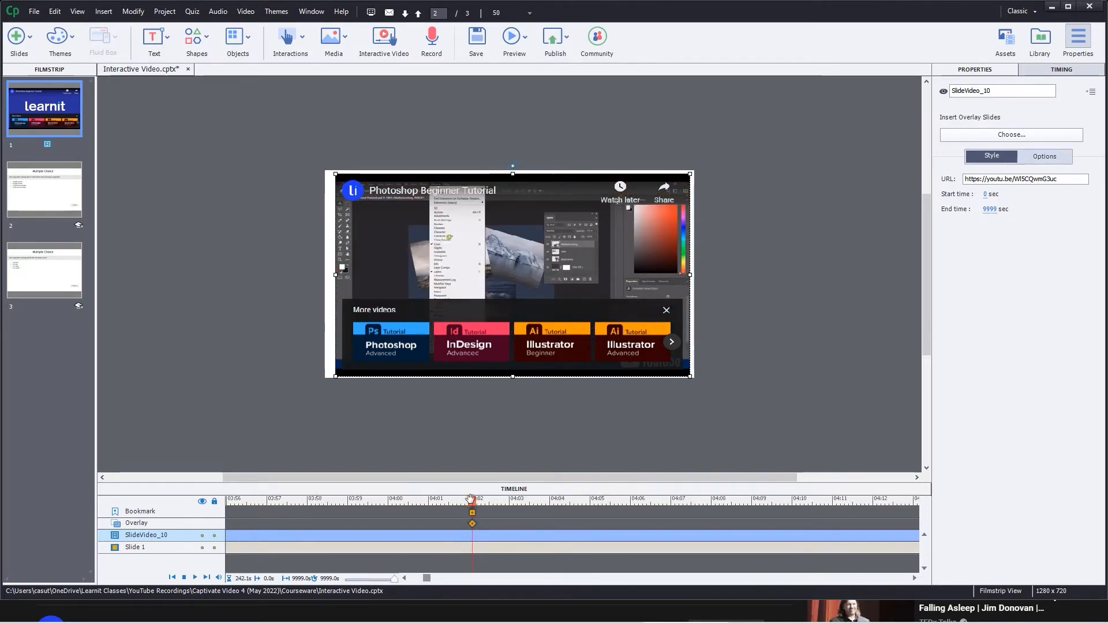
{"action": "left_click_drag", "start_coordinate": [472, 501], "coordinate": [359, 501]}
{"action": "left_click_drag", "start_coordinate": [425, 575], "coordinate": [411, 575]}
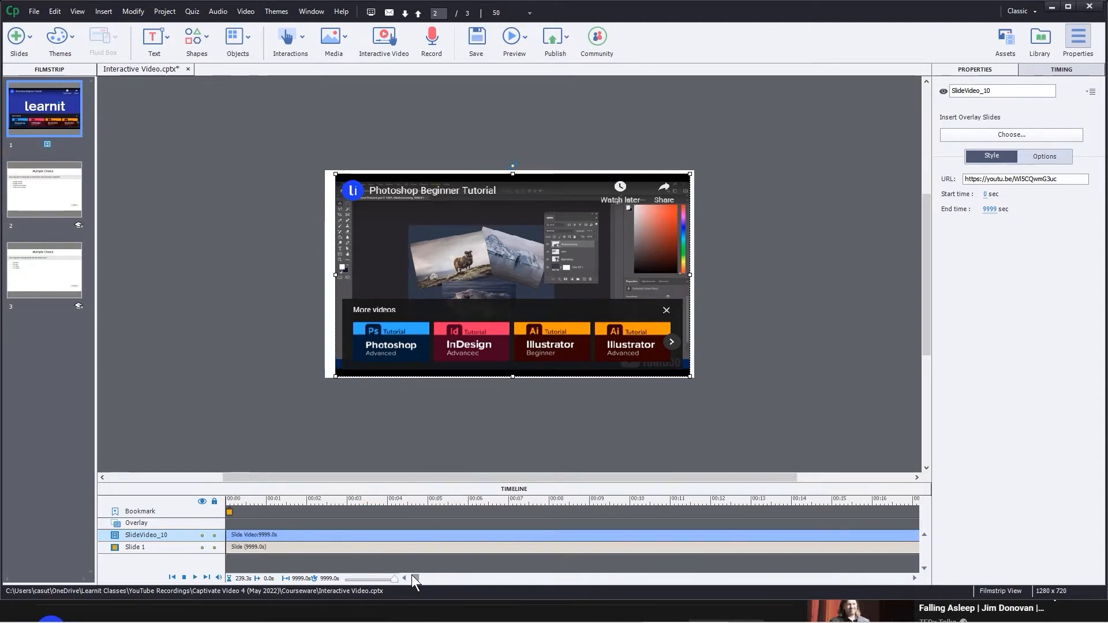
- Insert question slide 2 as an overlay at the 10-second mark of the YouTube video
{"action": "left_click", "coordinate": [829, 500]}
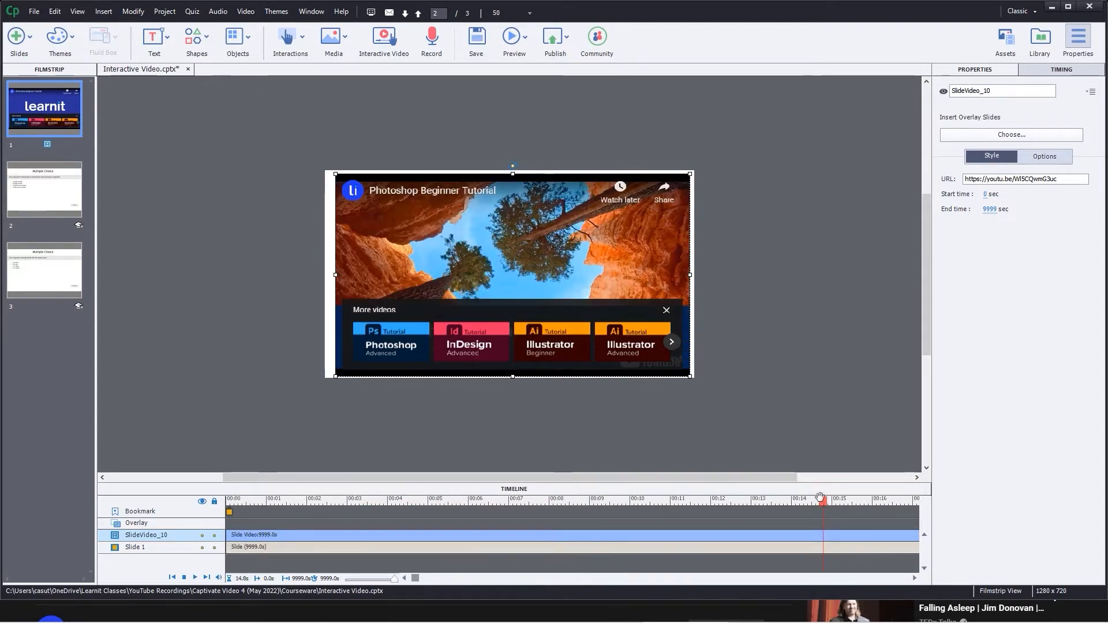
{"action": "left_click_drag", "start_coordinate": [811, 500], "coordinate": [667, 502]}
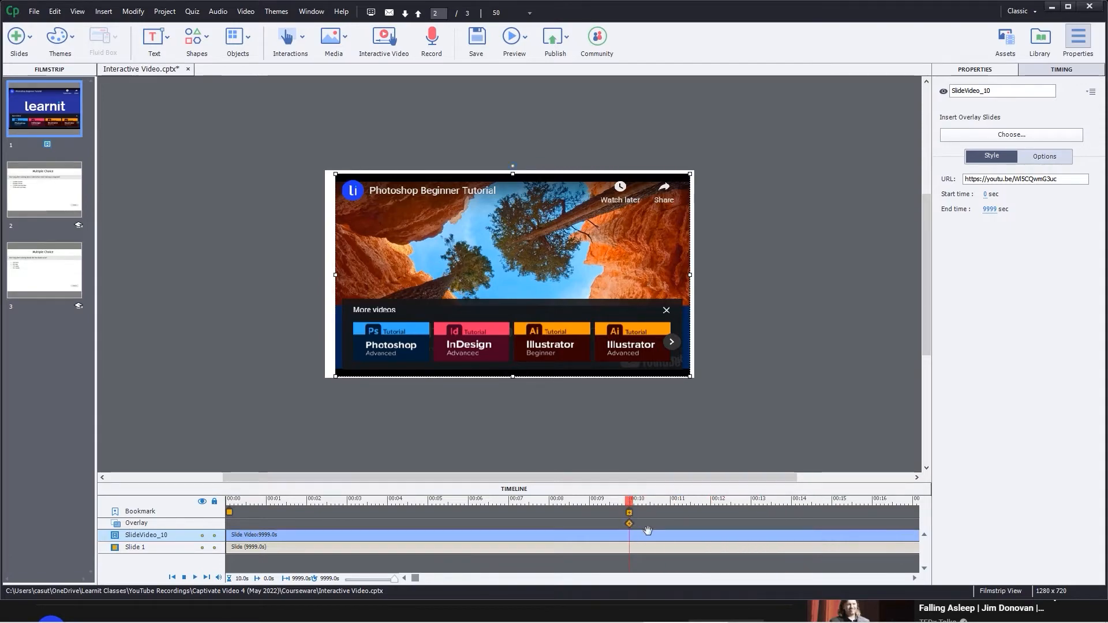
{"action": "left_click", "coordinate": [629, 524]}
{"action": "left_click", "coordinate": [483, 276]}
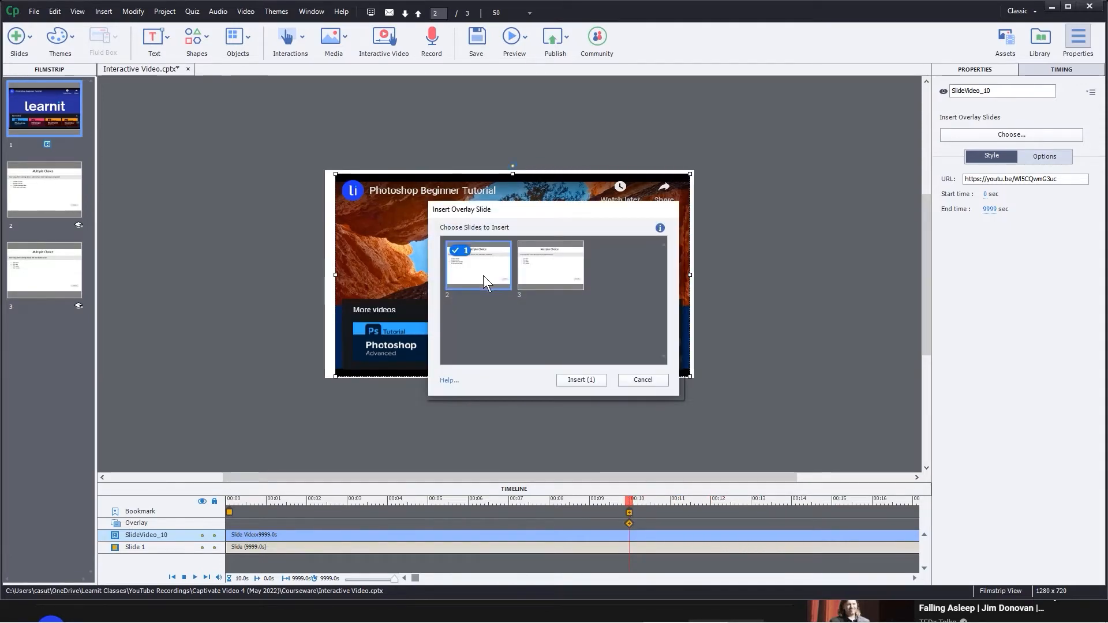
{"action": "left_click", "coordinate": [583, 379]}
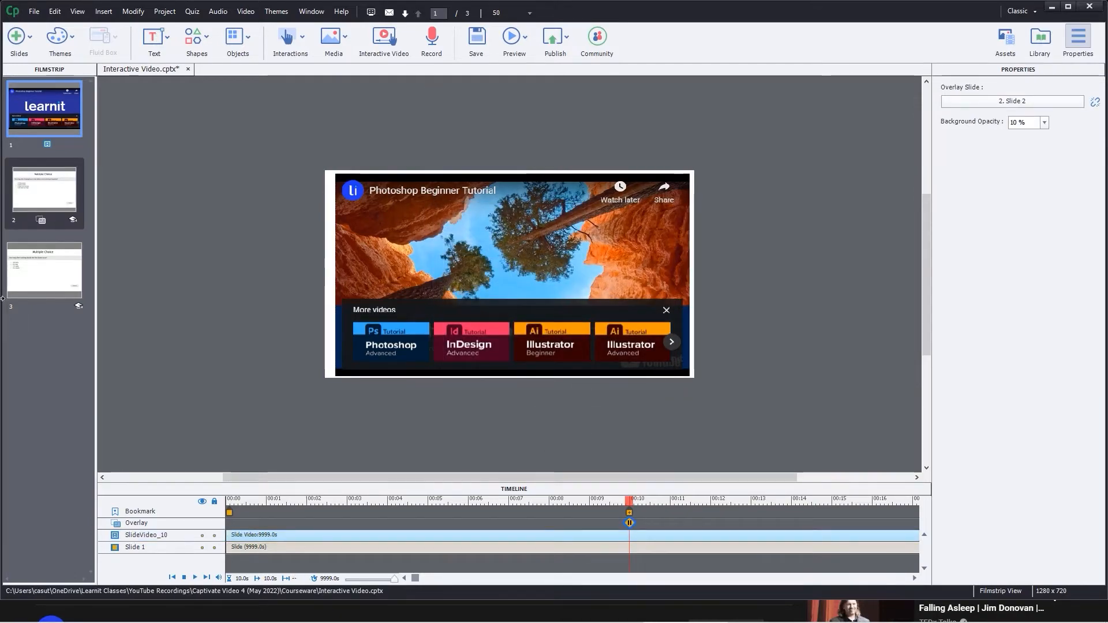
- Set question slide 2's last-attempt action to jump to the bookmark Beginning and continue playing the project
{"action": "left_click", "coordinate": [49, 192]}
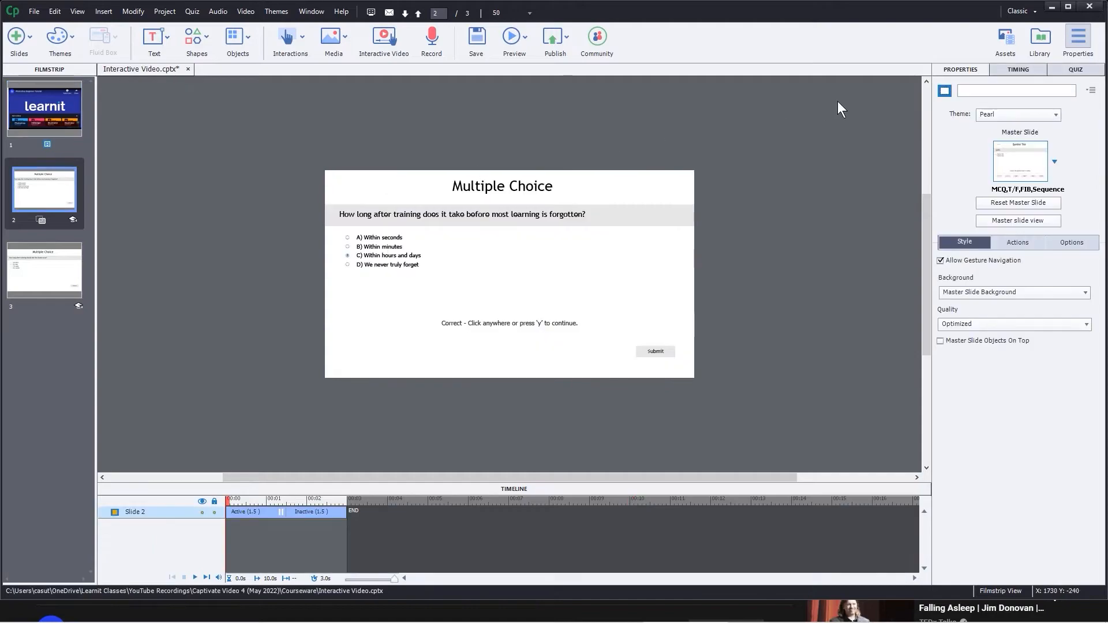
{"action": "left_click", "coordinate": [1083, 68]}
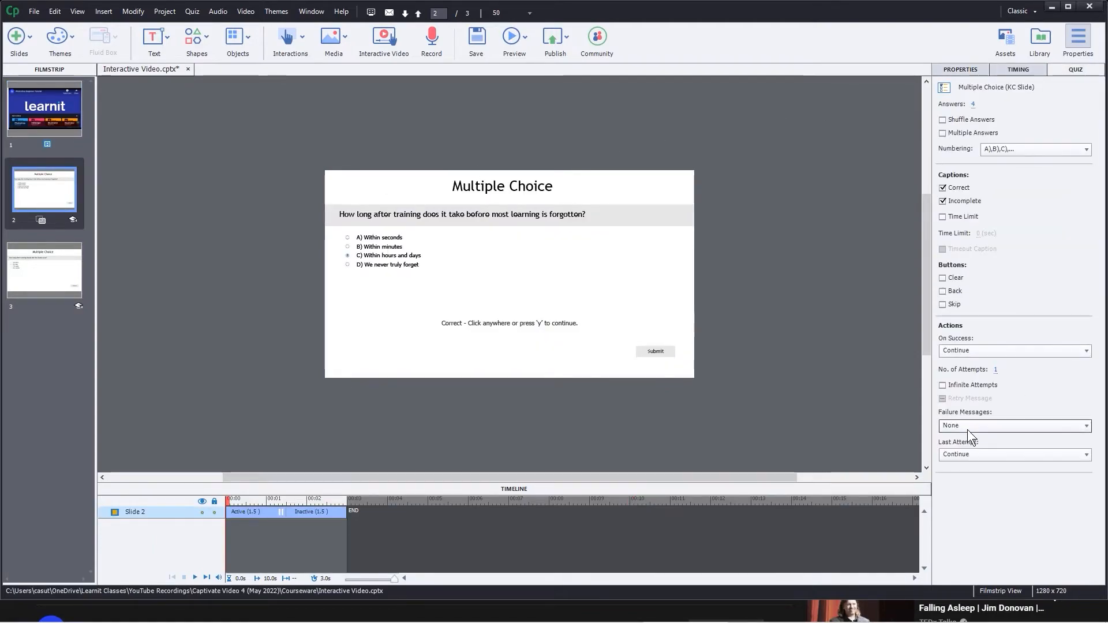
{"action": "left_click", "coordinate": [970, 452]}
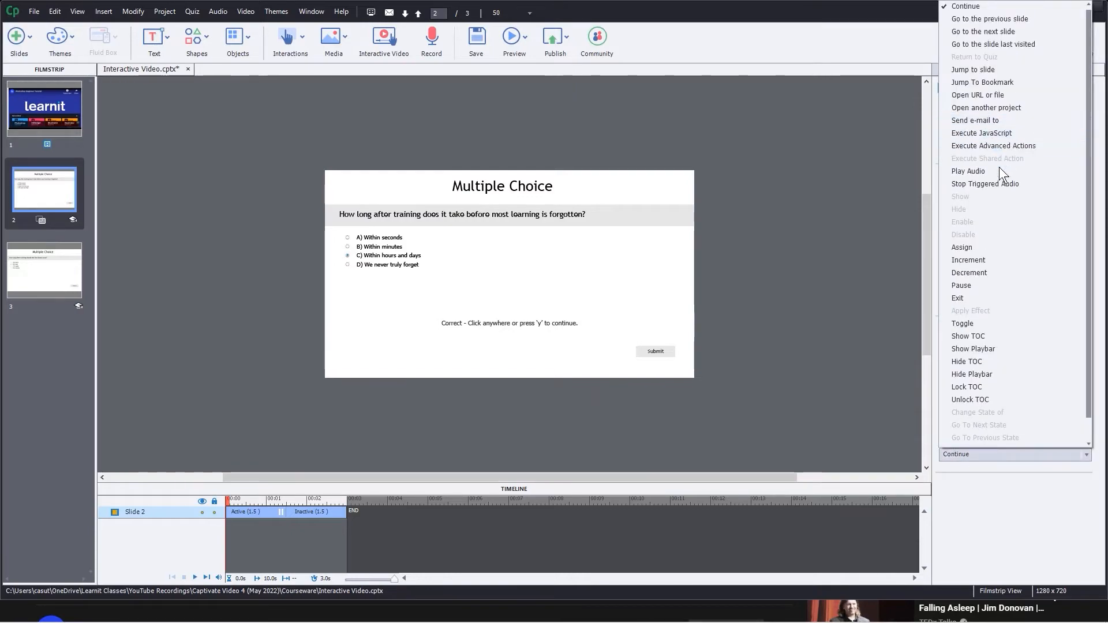
{"action": "left_click", "coordinate": [1094, 160]}
{"action": "left_click", "coordinate": [1017, 461]}
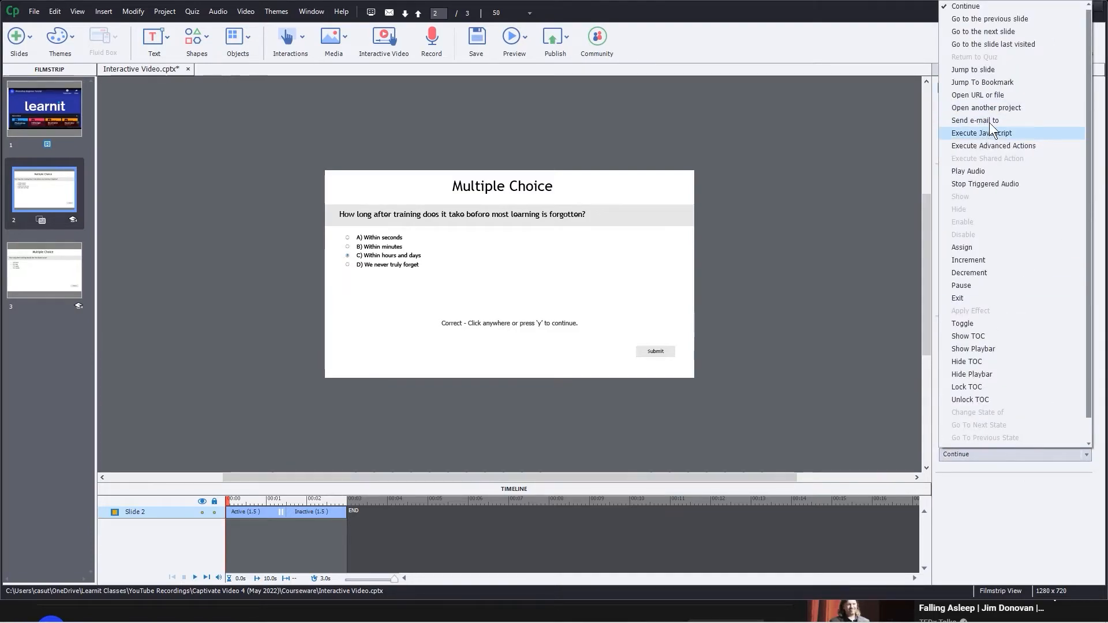
{"action": "left_click", "coordinate": [980, 83]}
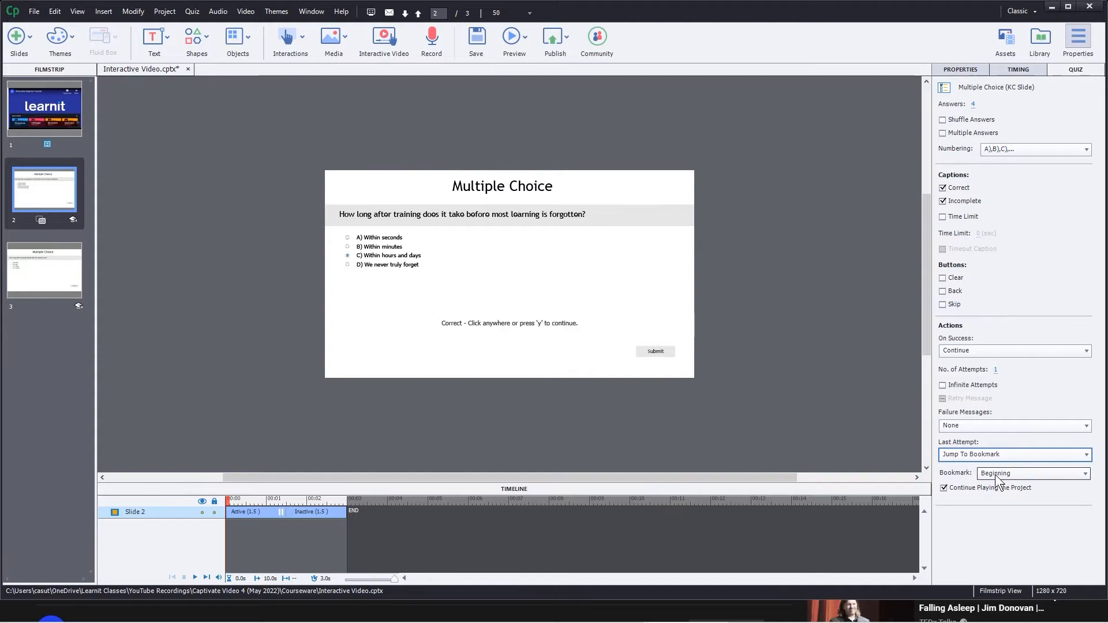
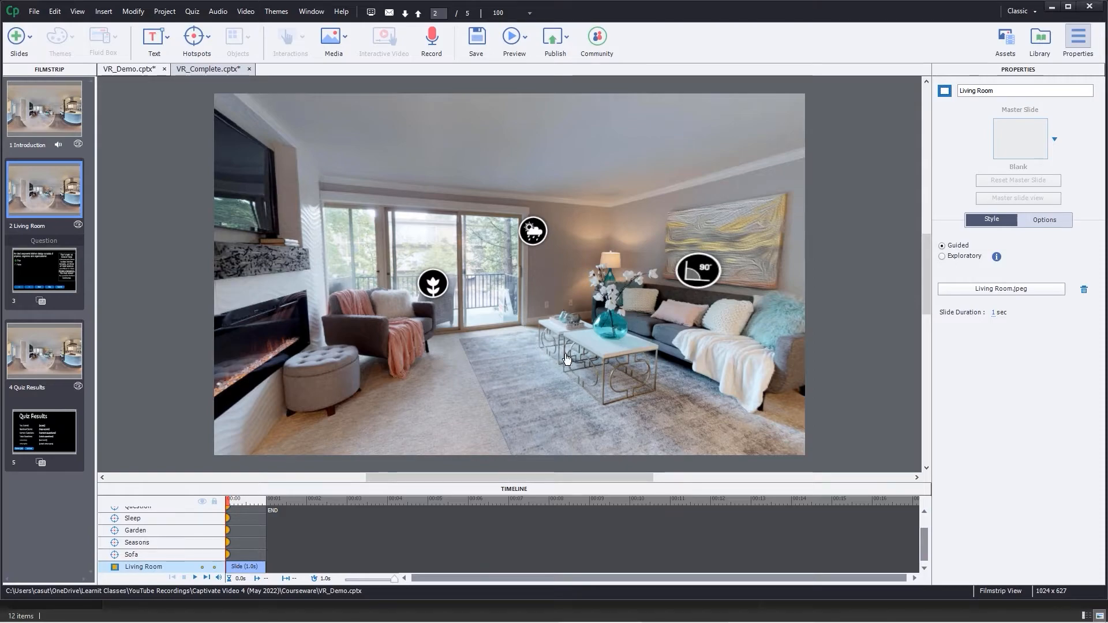
- Examine the hotspots placed around the 360-degree Living Room slide of the VR_Demo project
{"action": "left_click_drag", "start_coordinate": [543, 349], "coordinate": [423, 500]}
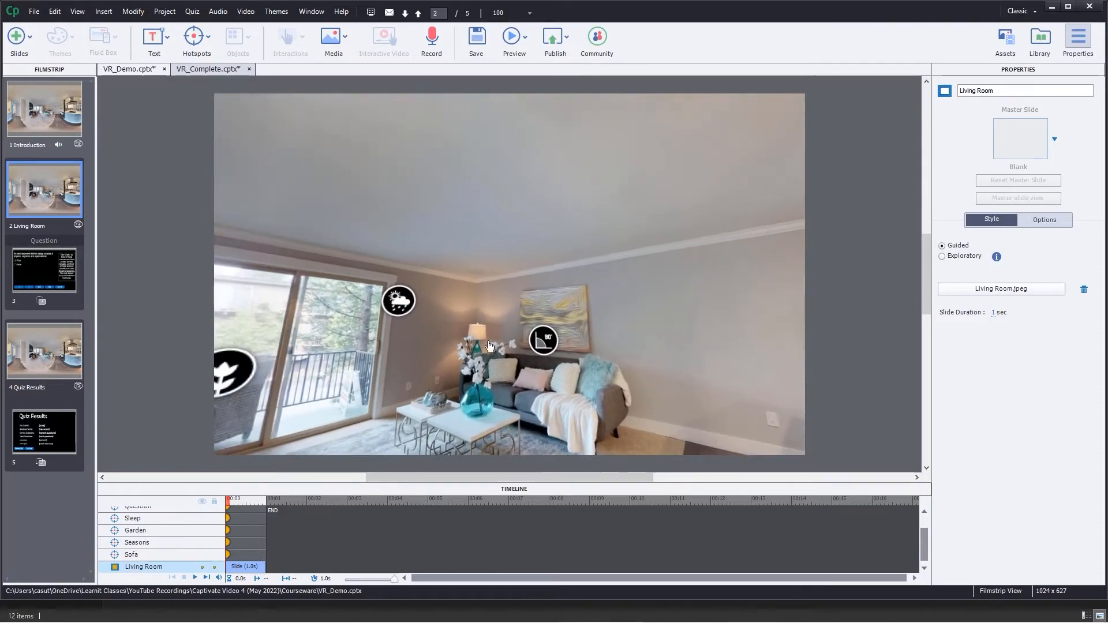
{"action": "left_click_drag", "start_coordinate": [574, 277], "coordinate": [775, 162]}
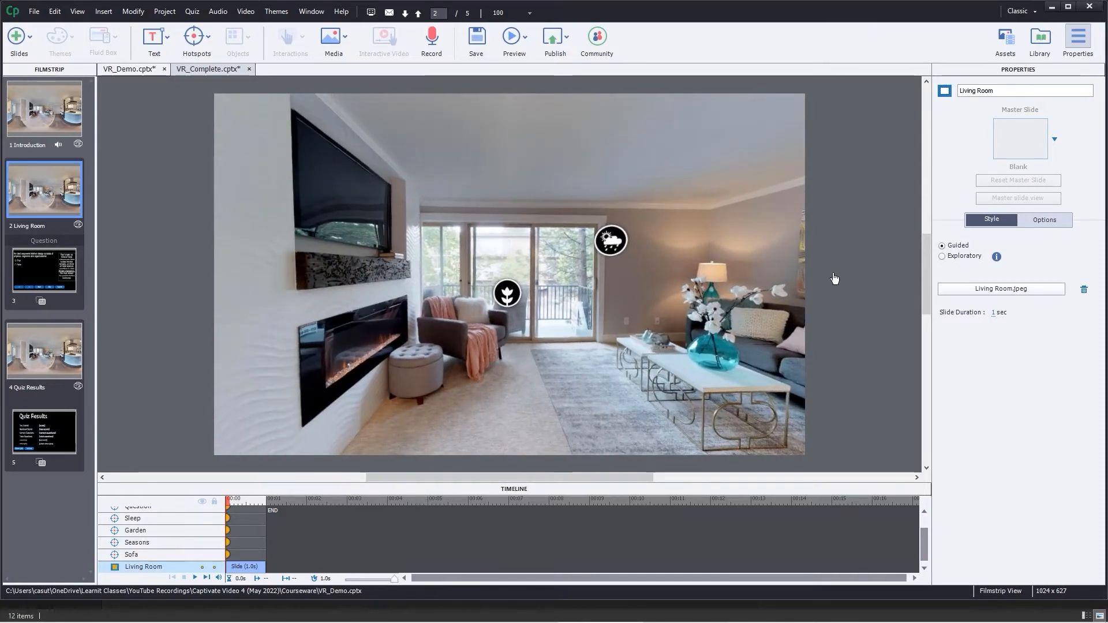
{"action": "left_click_drag", "start_coordinate": [519, 377], "coordinate": [609, 235]}
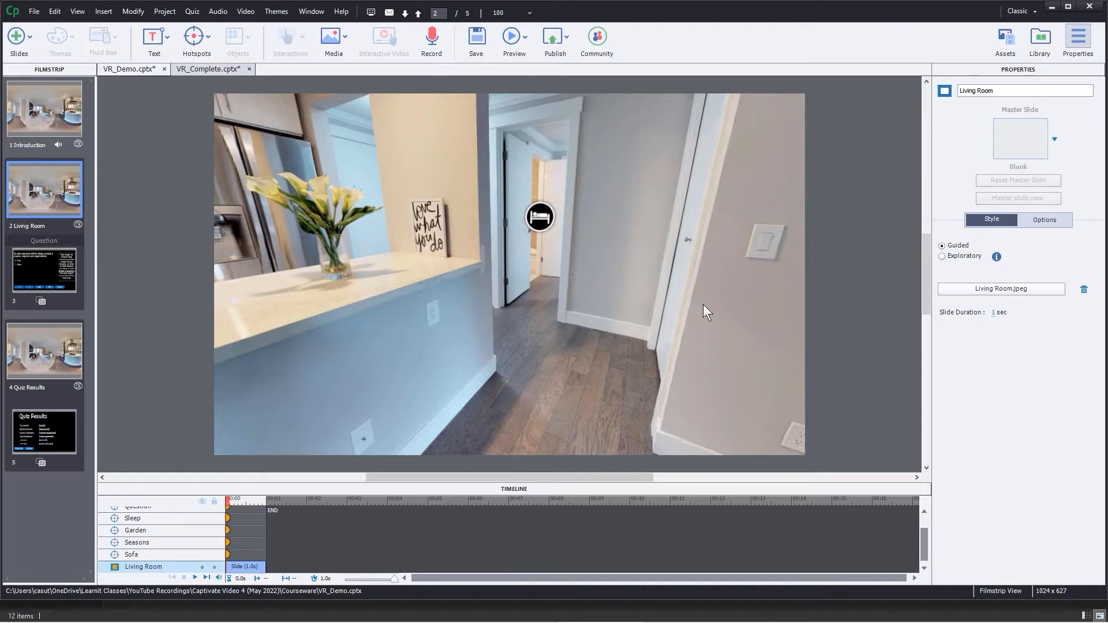
{"action": "left_click_drag", "start_coordinate": [708, 312], "coordinate": [390, 317]}
{"action": "left_click_drag", "start_coordinate": [611, 322], "coordinate": [359, 348]}
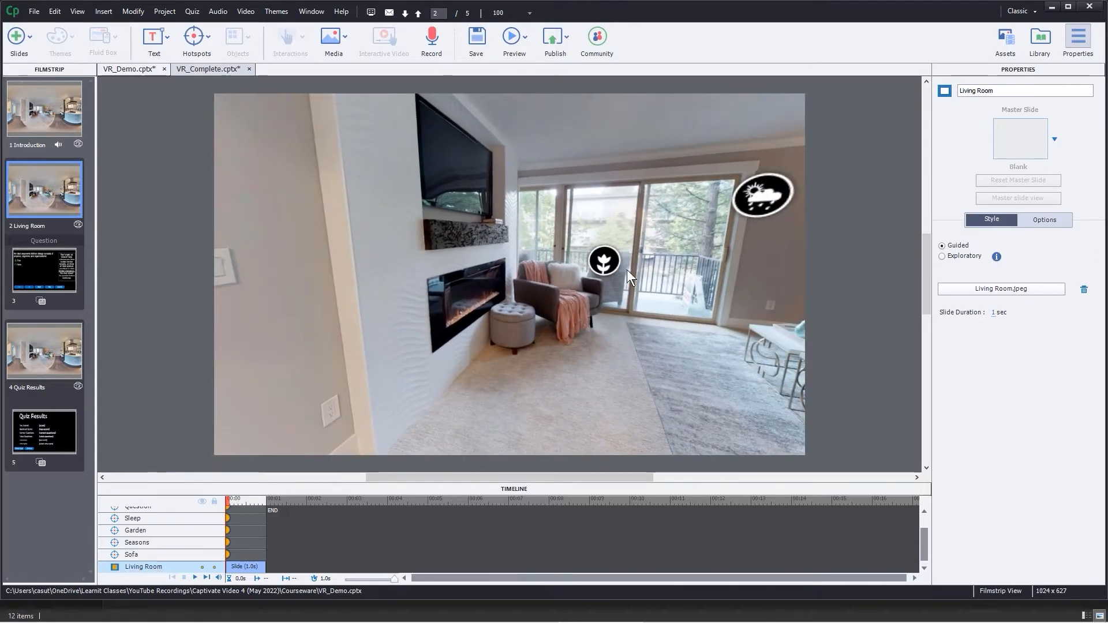
{"action": "left_click_drag", "start_coordinate": [680, 299], "coordinate": [421, 332]}
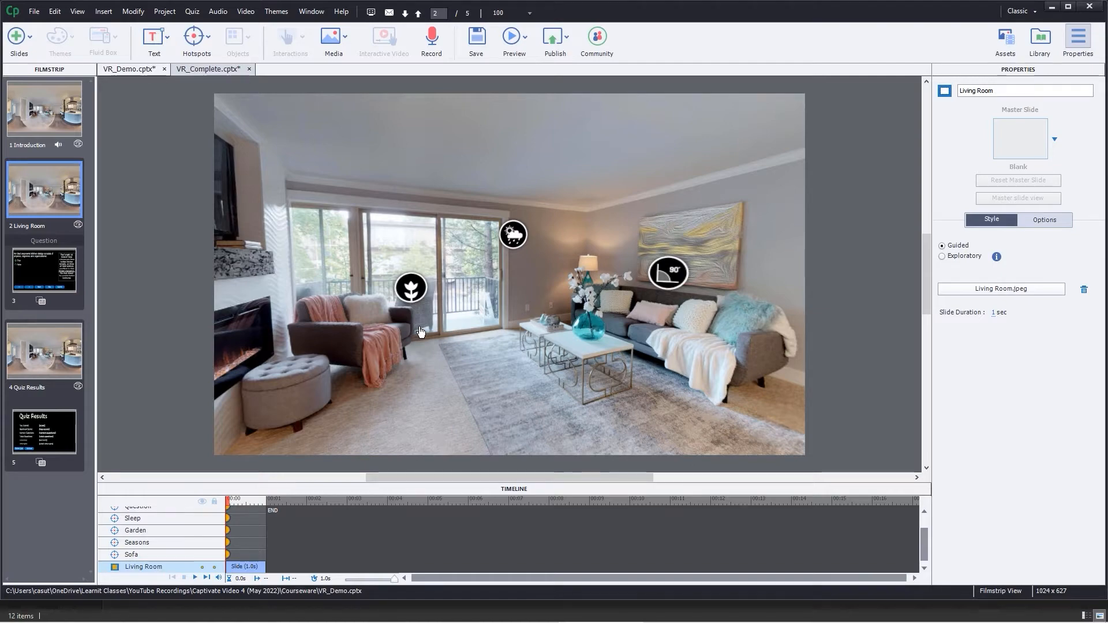
{"action": "left_click_drag", "start_coordinate": [546, 372], "coordinate": [480, 352]}
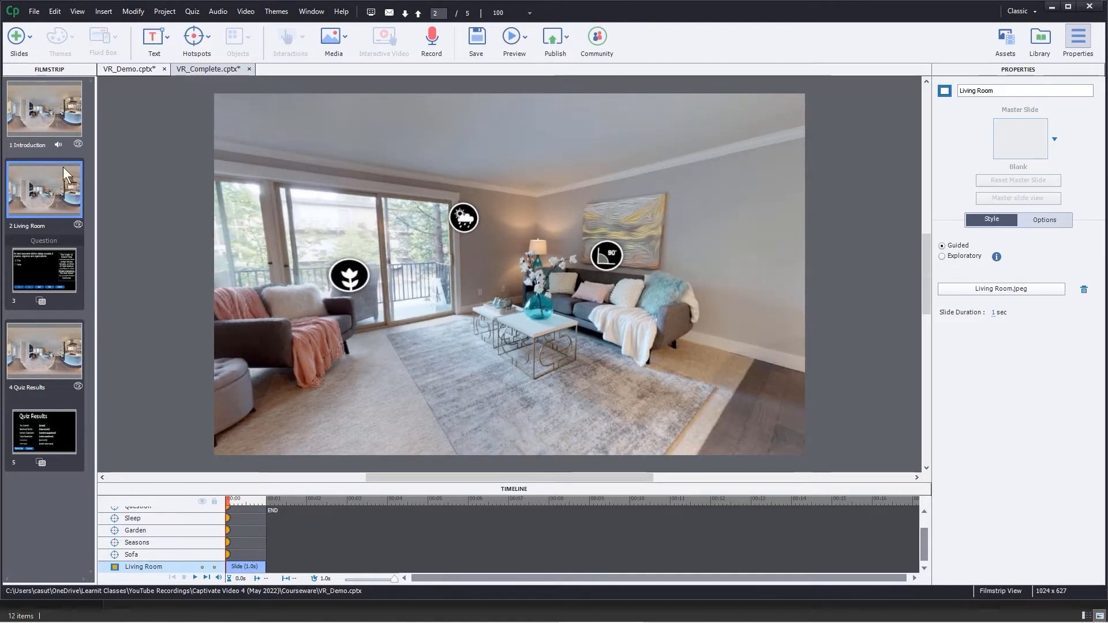
- Examine the 360-degree views of the Introduction and Quiz Results slides in the VR_Demo project
{"action": "left_click", "coordinate": [38, 107]}
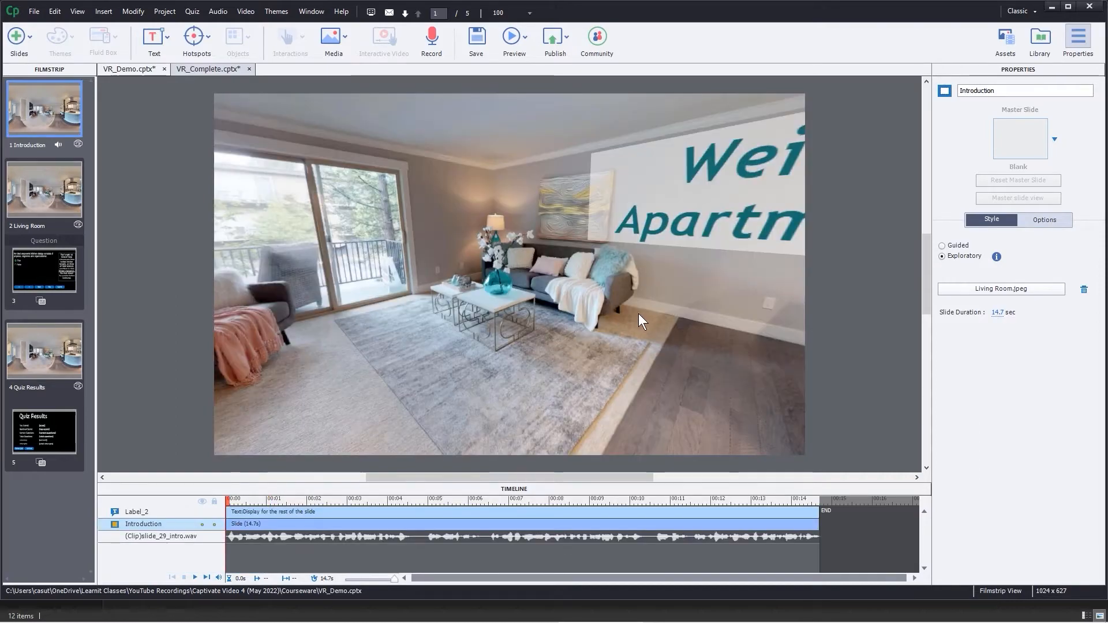
{"action": "left_click_drag", "start_coordinate": [641, 319], "coordinate": [701, 299]}
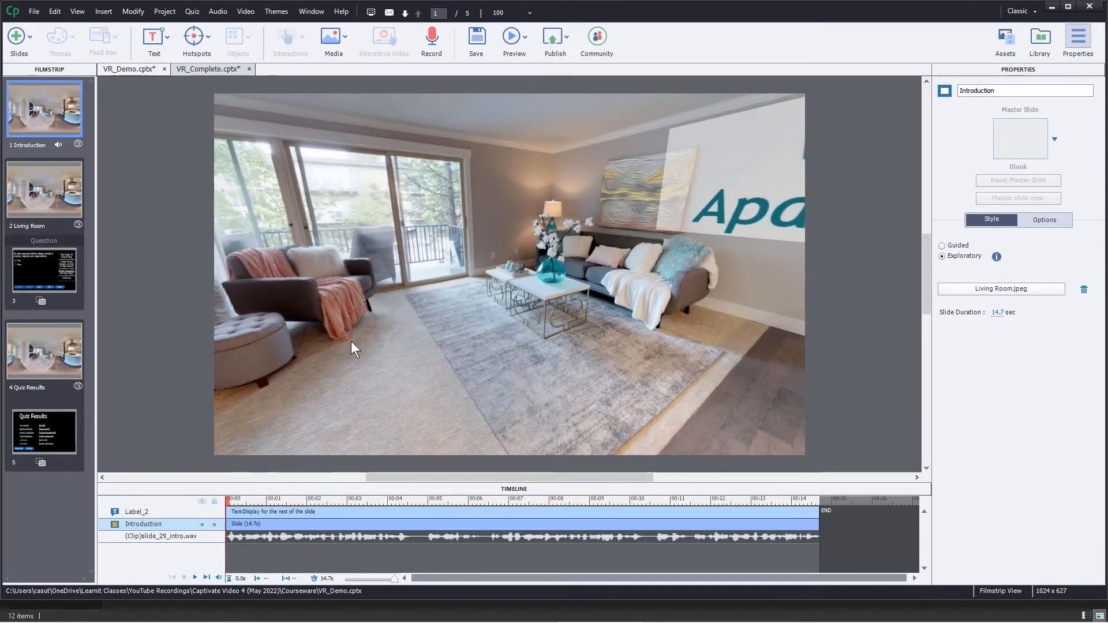
{"action": "left_click_drag", "start_coordinate": [353, 346], "coordinate": [683, 398]}
{"action": "left_click_drag", "start_coordinate": [333, 354], "coordinate": [482, 299]}
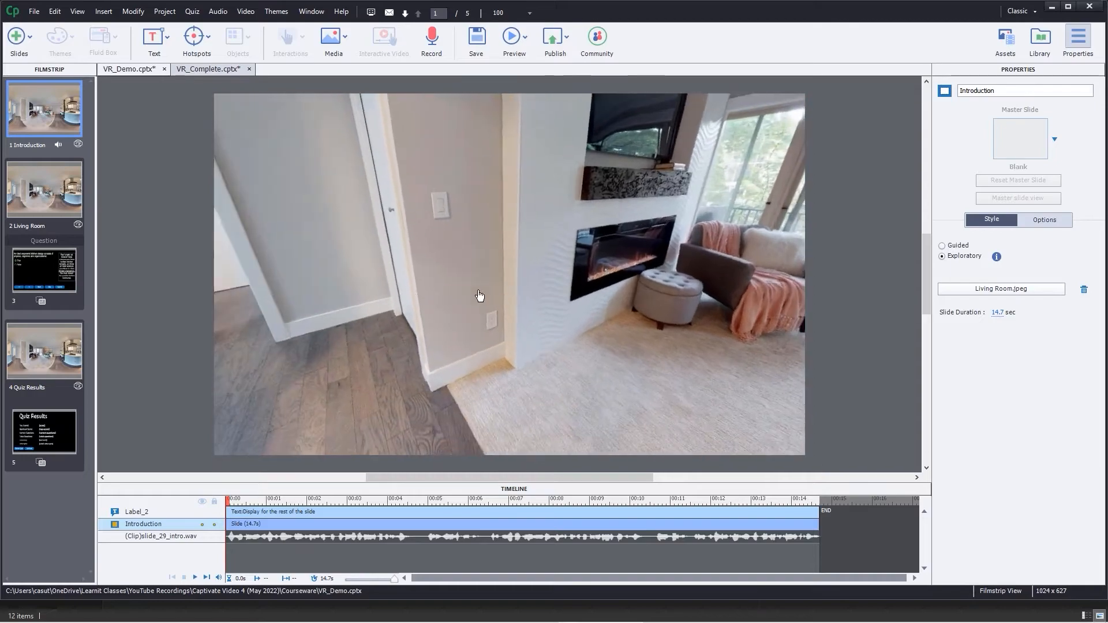
{"action": "left_click", "coordinate": [30, 353]}
{"action": "left_click_drag", "start_coordinate": [613, 341], "coordinate": [790, 285]}
{"action": "left_click_drag", "start_coordinate": [351, 309], "coordinate": [557, 367]}
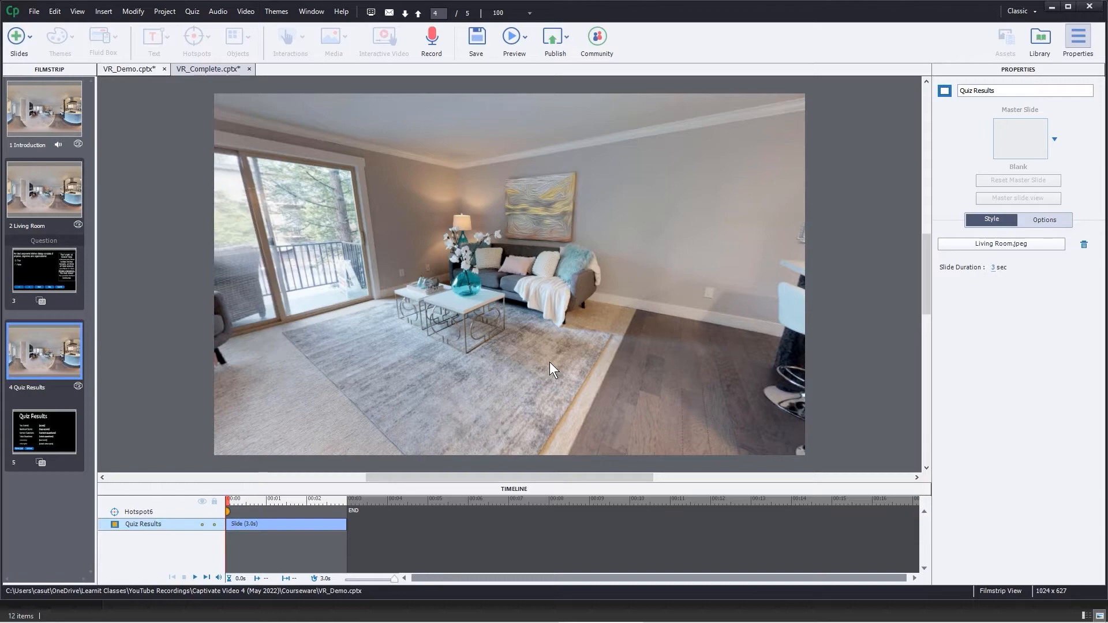
{"action": "left_click", "coordinate": [39, 109]}
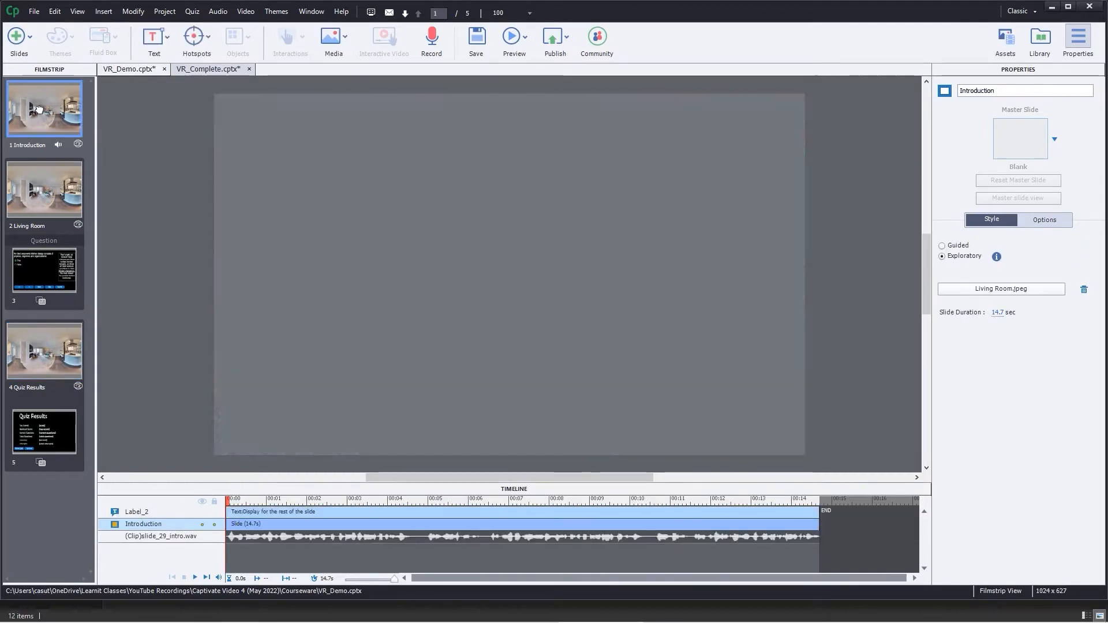
{"action": "left_click_drag", "start_coordinate": [574, 270], "coordinate": [762, 396]}
{"action": "left_click_drag", "start_coordinate": [534, 388], "coordinate": [683, 362]}
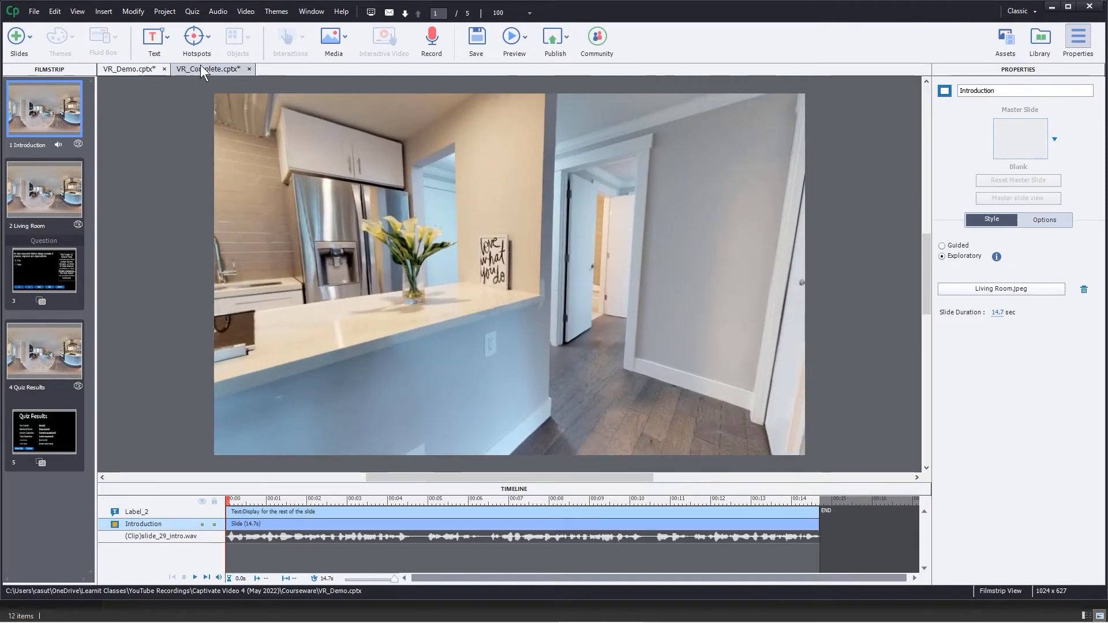
- Switch to the VR_Complete project and examine the hotspots around the 360-degree kitchen on slide 1
{"action": "left_click", "coordinate": [201, 70]}
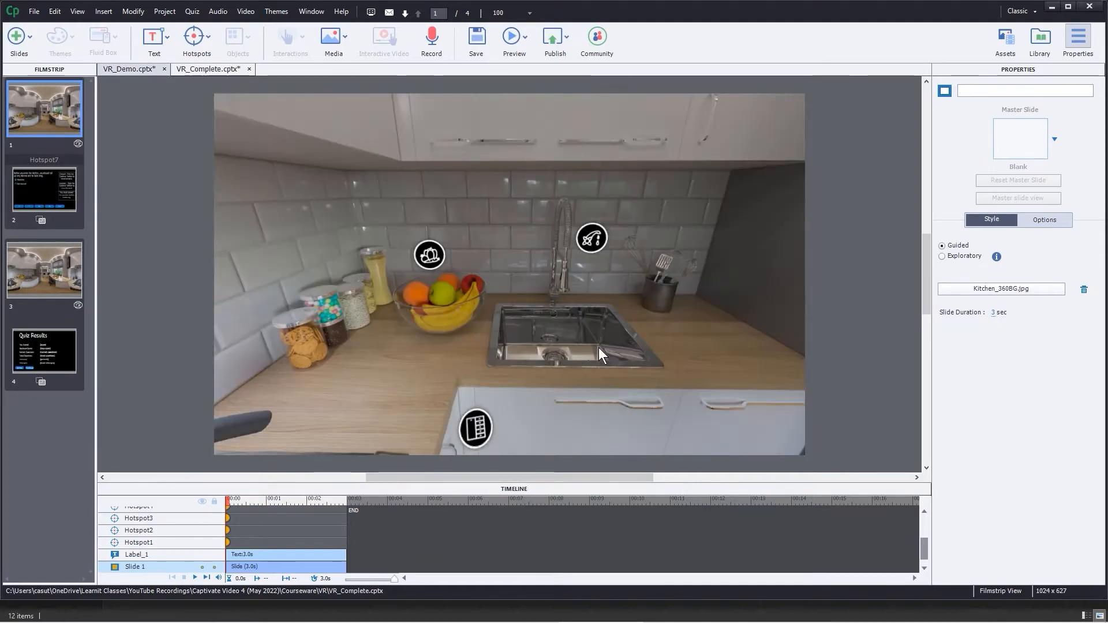
{"action": "left_click_drag", "start_coordinate": [598, 347], "coordinate": [518, 388]}
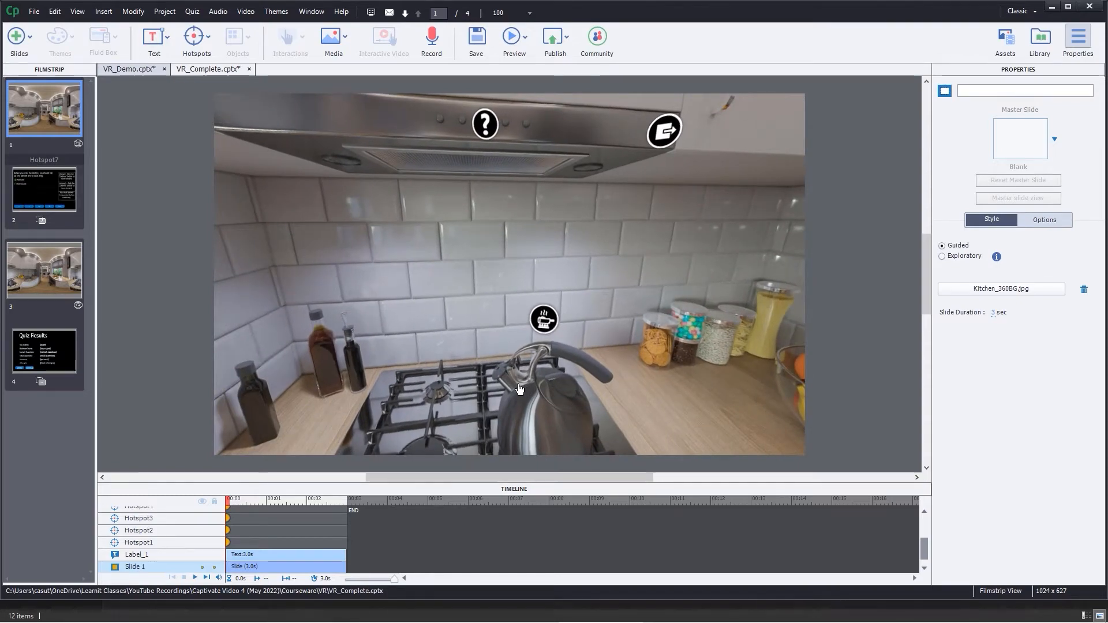
{"action": "mouse_move", "coordinate": [673, 375]}
{"action": "left_mouse_down"}
{"action": "mouse_move", "coordinate": [432, 369]}
{"action": "mouse_move", "coordinate": [235, 347]}
{"action": "mouse_move", "coordinate": [332, 364]}
{"action": "mouse_move", "coordinate": [497, 361]}
{"action": "mouse_move", "coordinate": [557, 445]}
{"action": "mouse_move", "coordinate": [663, 375]}
{"action": "mouse_move", "coordinate": [759, 398]}
{"action": "mouse_move", "coordinate": [680, 388]}
{"action": "left_mouse_up"}
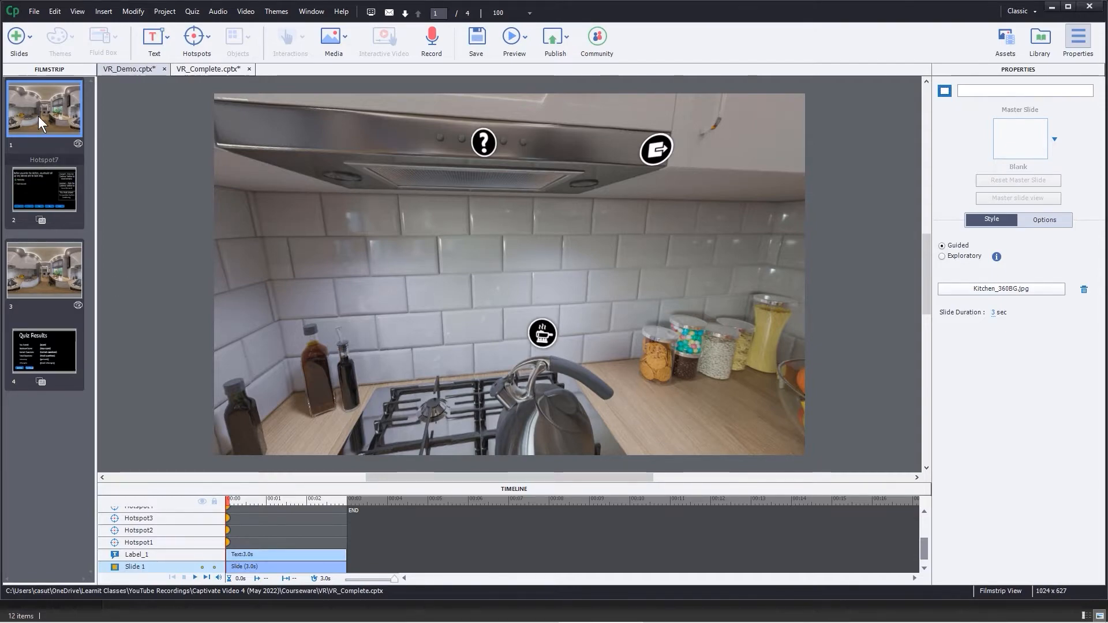
- Preview the whole VR_Complete project in the browser, then open and close the hotspot text beside the bread board
{"action": "left_click", "coordinate": [507, 39]}
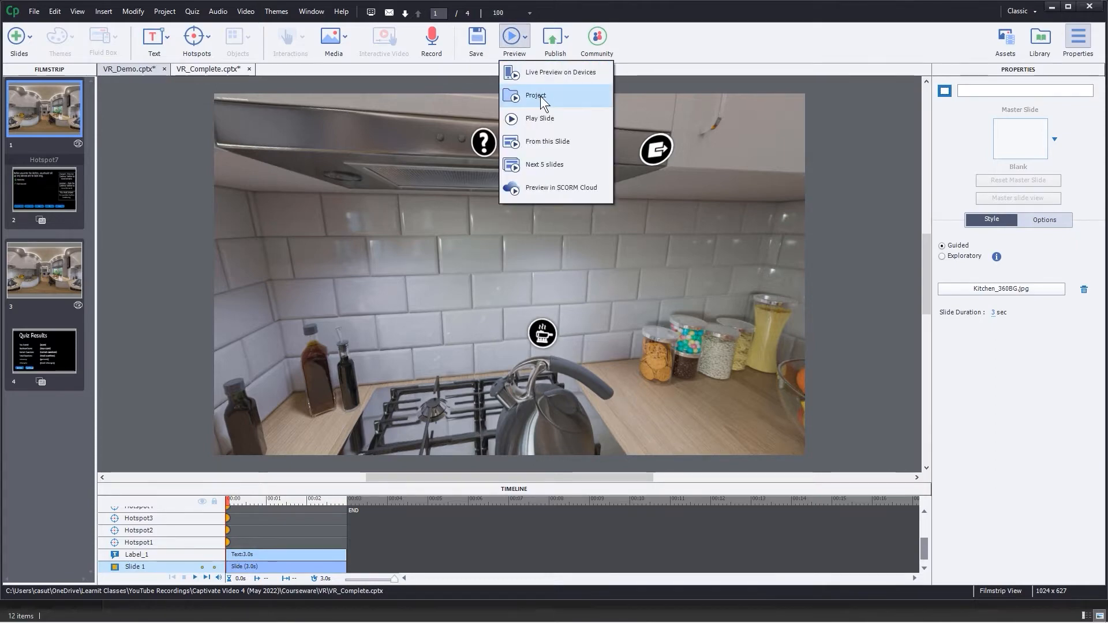
{"action": "left_click", "coordinate": [518, 96]}
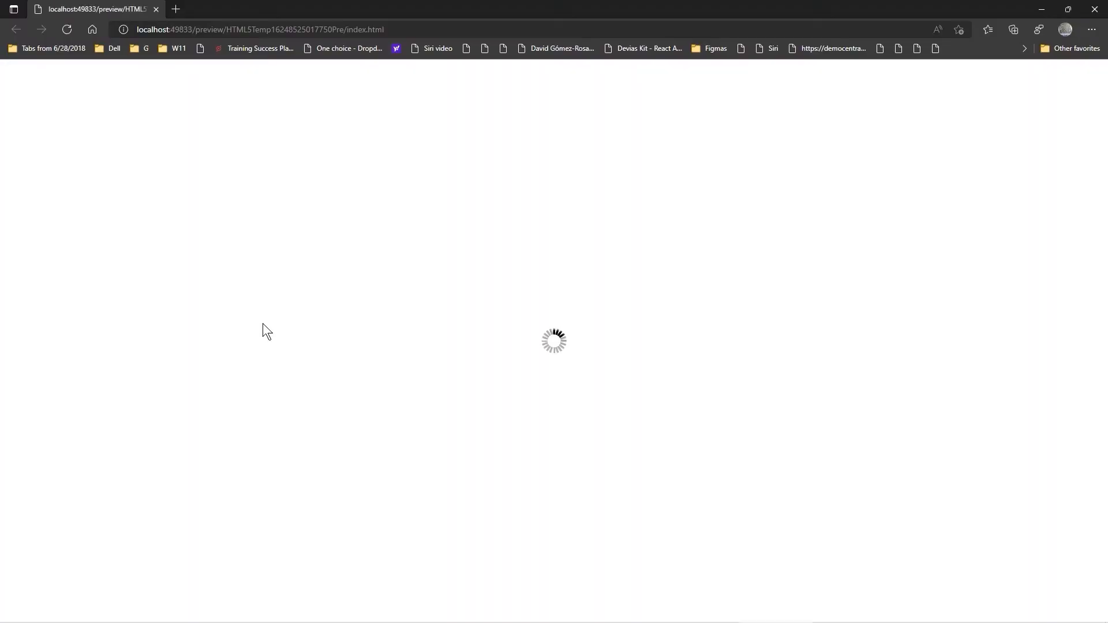
{"action": "left_click", "coordinate": [574, 336]}
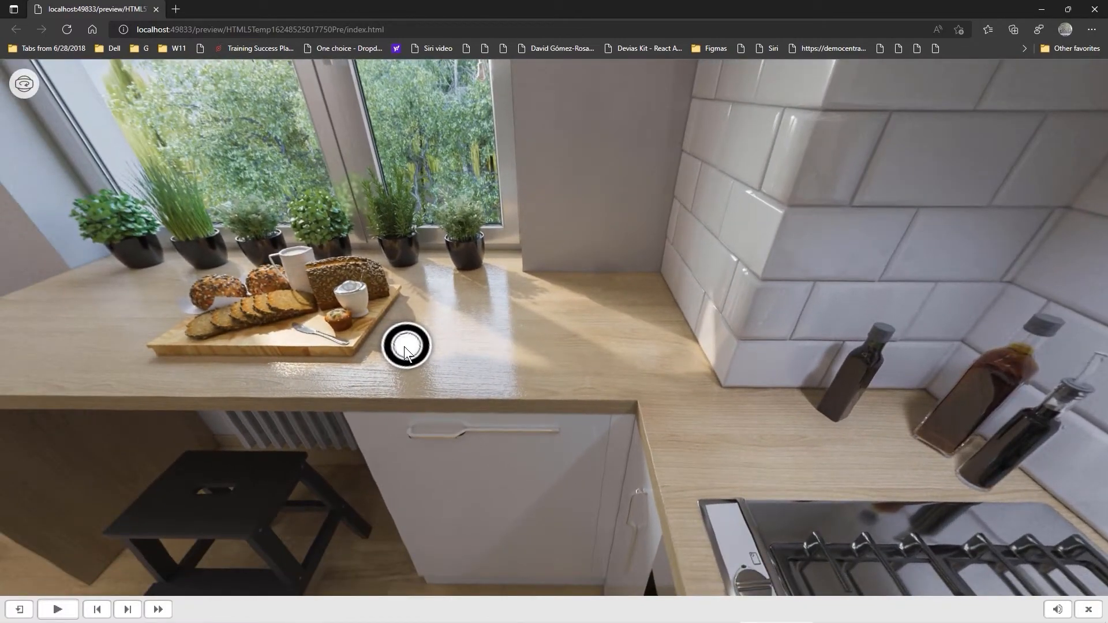
{"action": "left_click", "coordinate": [410, 349]}
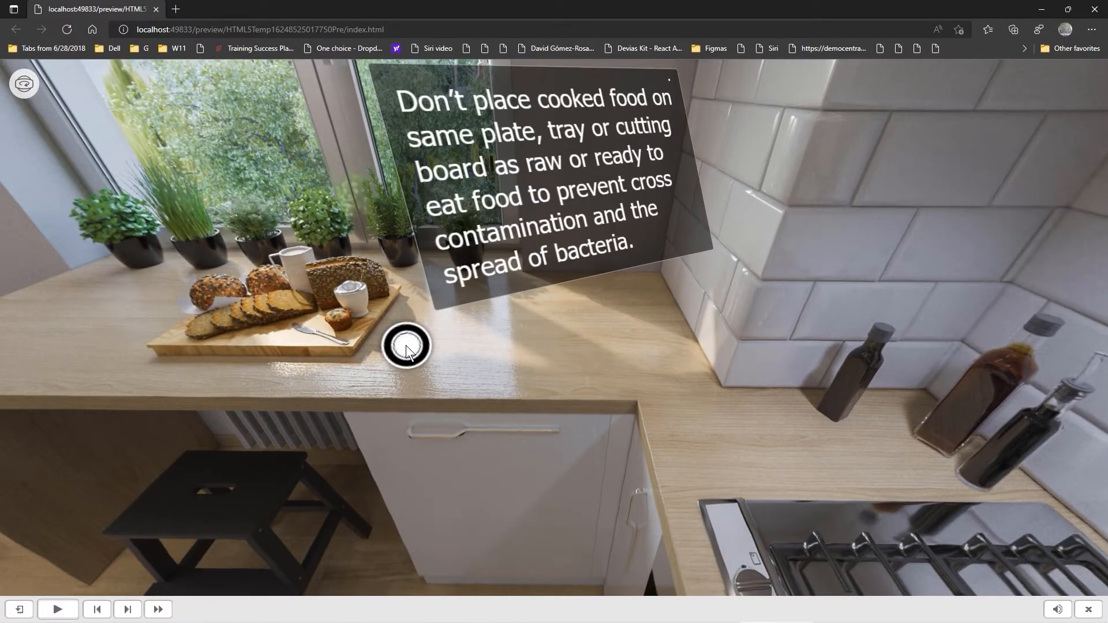
{"action": "left_click_drag", "start_coordinate": [495, 330], "coordinate": [673, 377]}
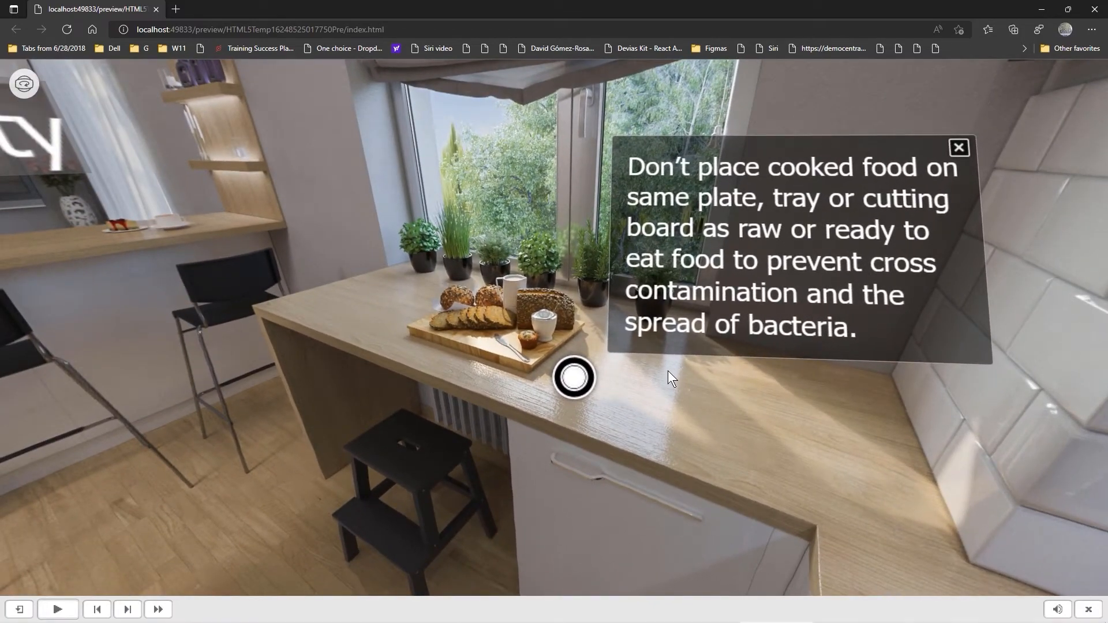
{"action": "left_click", "coordinate": [958, 148]}
- Turn the kitchen view to the sink, then open and close its hand-washing hotspot image
{"action": "left_click_drag", "start_coordinate": [958, 146], "coordinate": [539, 411]}
{"action": "left_click_drag", "start_coordinate": [678, 469], "coordinate": [613, 421]}
{"action": "left_click", "coordinate": [751, 319]}
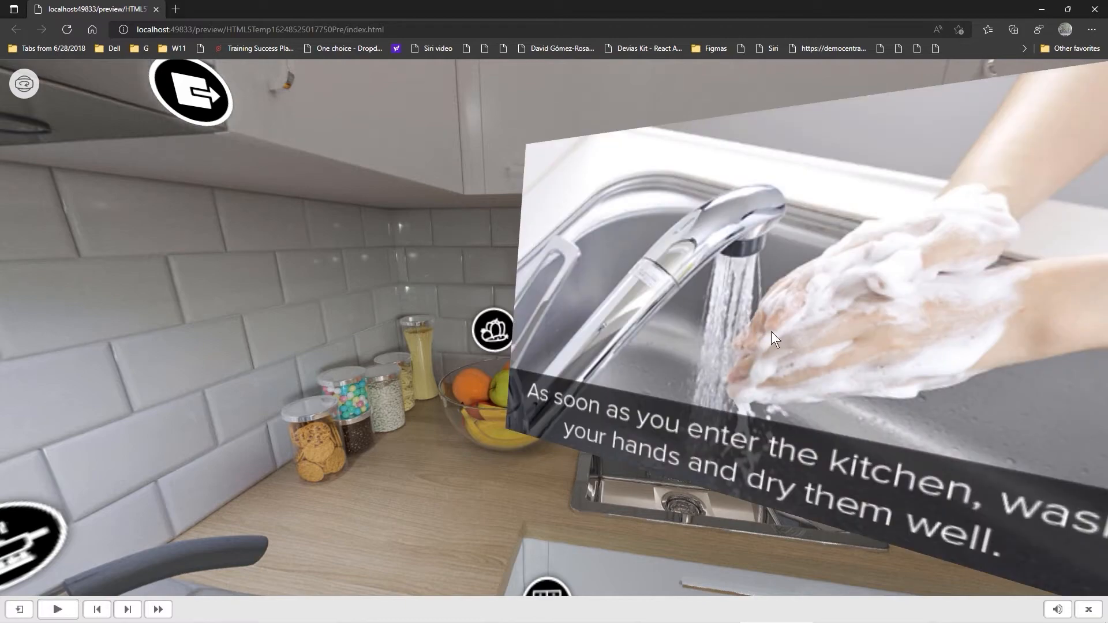
{"action": "left_click_drag", "start_coordinate": [569, 337], "coordinate": [641, 376]}
{"action": "left_click", "coordinate": [840, 74]}
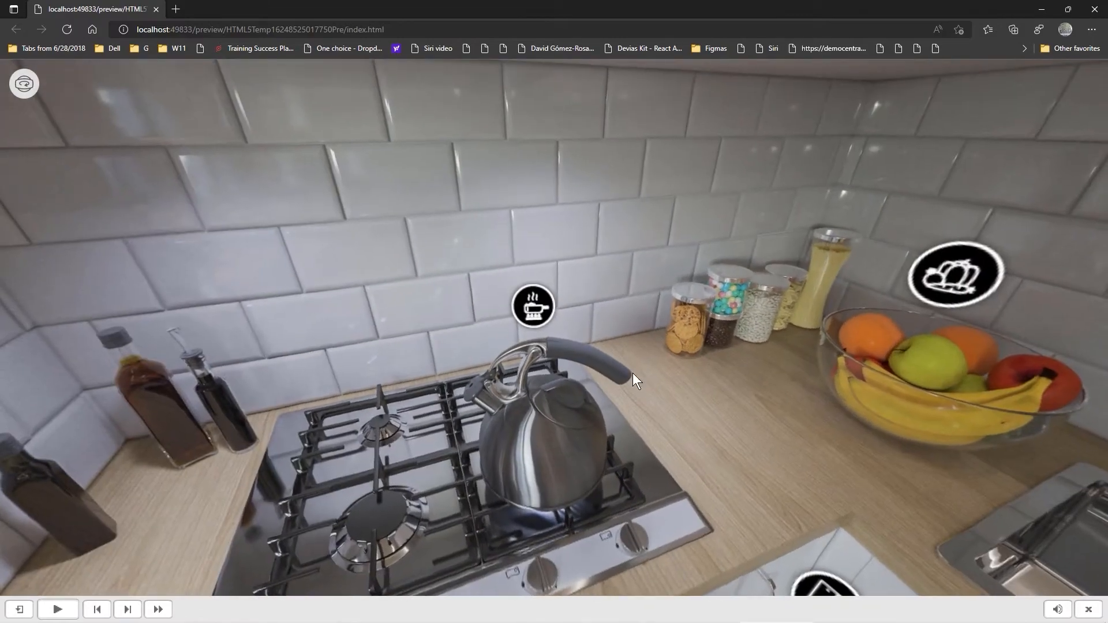
- Try the hotspot above the stove, look around the range hood, and close the browser preview
{"action": "left_click", "coordinate": [536, 307]}
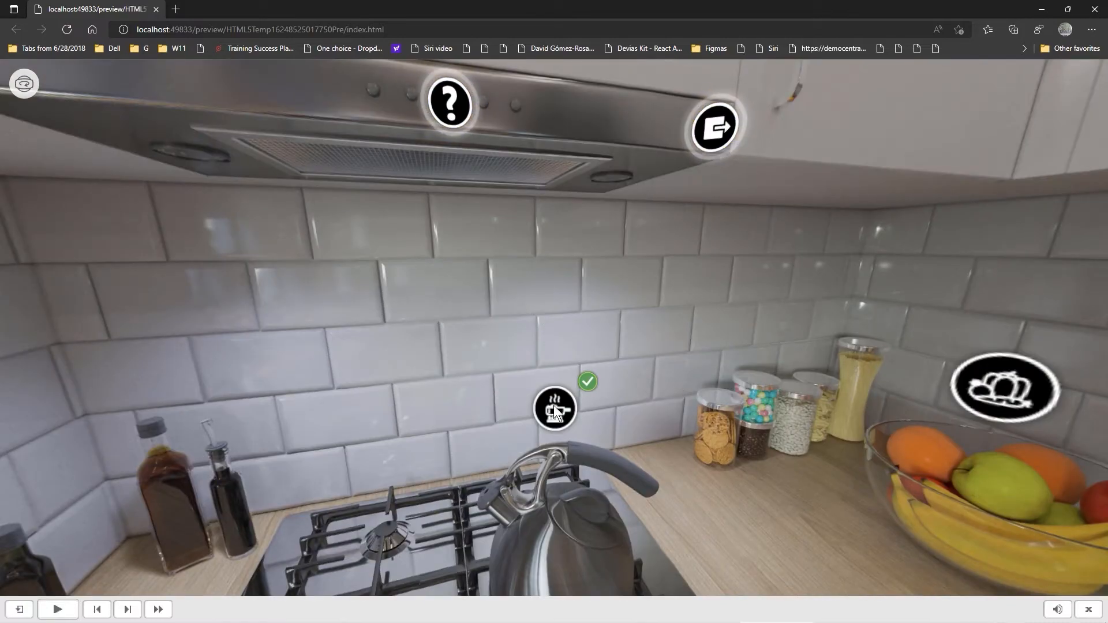
{"action": "left_click_drag", "start_coordinate": [674, 333], "coordinate": [899, 331]}
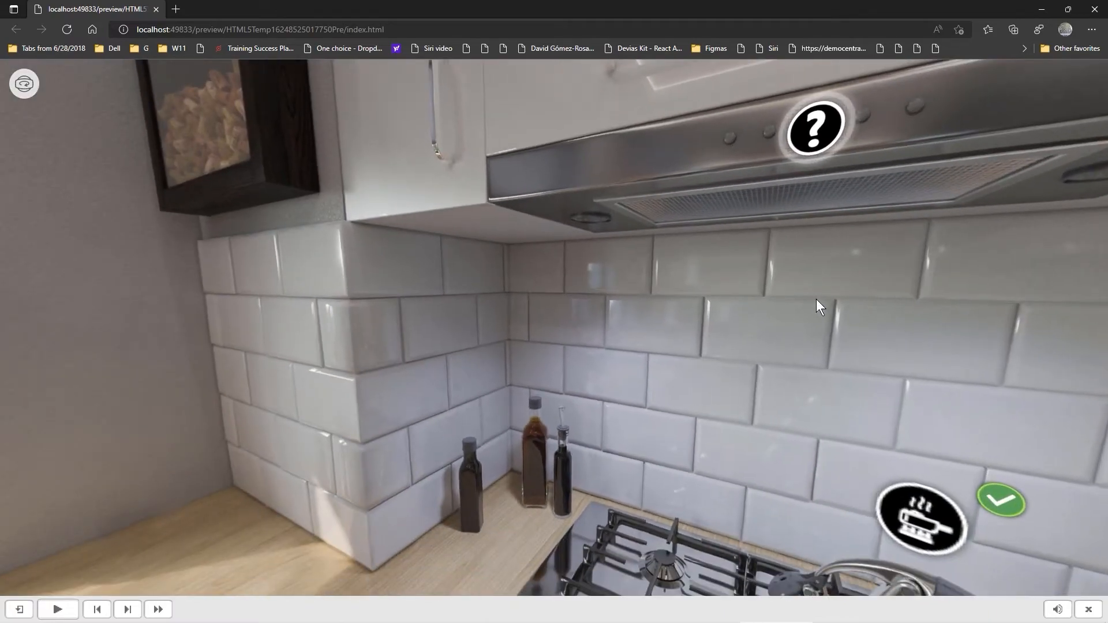
{"action": "left_click", "coordinate": [1092, 11]}
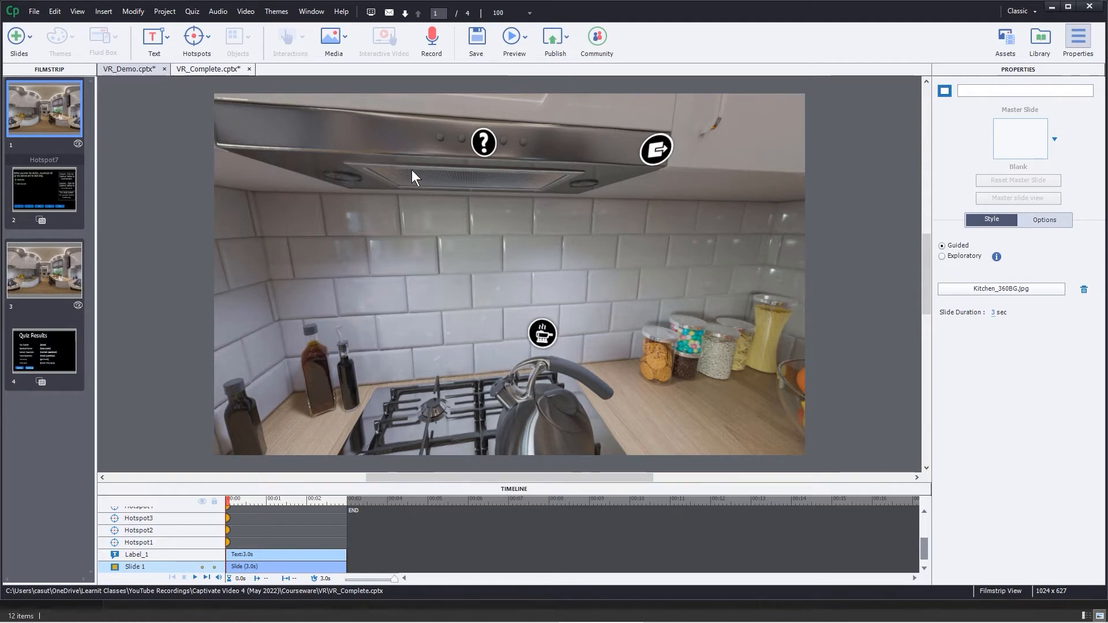
- Examine the kitchen question slide and the Quiz Results slide, and include slide 3 in the selection
{"action": "left_click", "coordinate": [44, 188]}
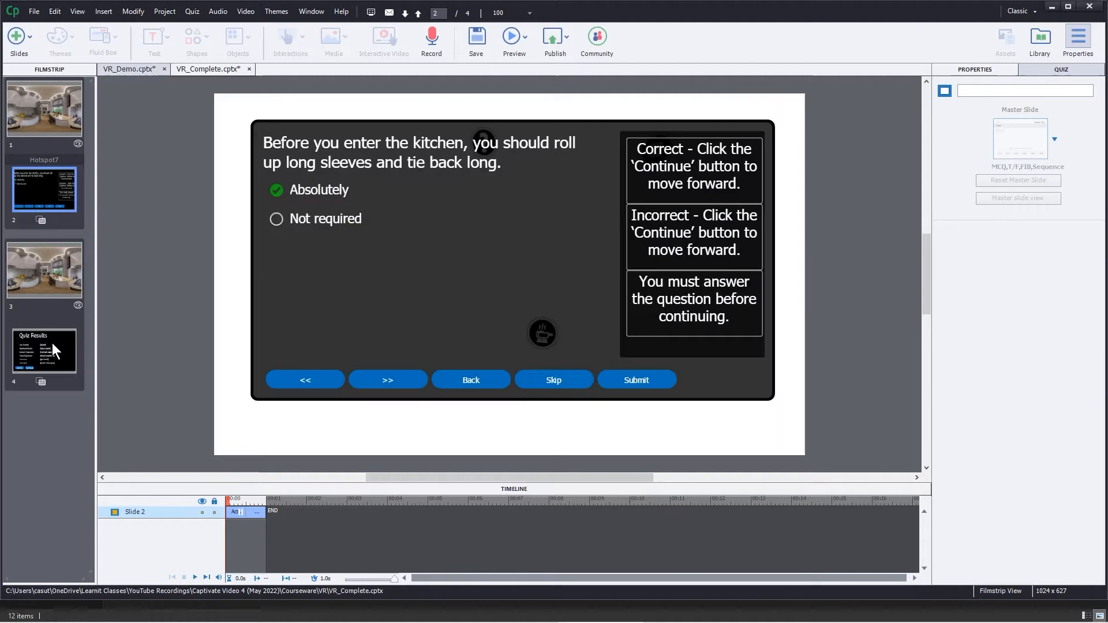
{"action": "left_click", "coordinate": [52, 343]}
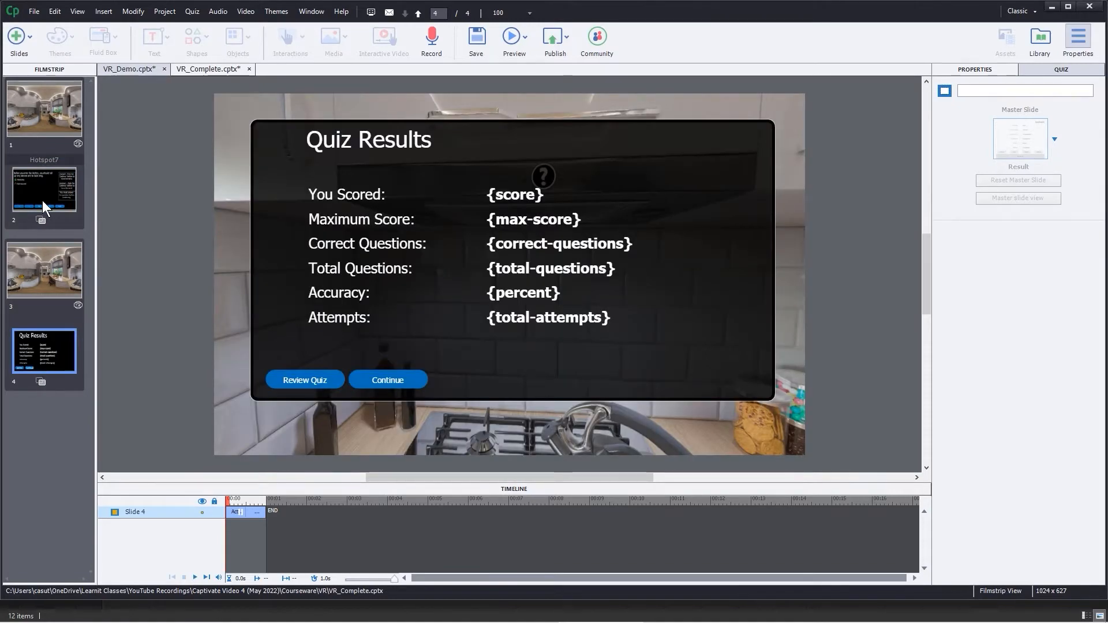
{"action": "left_click", "coordinate": [56, 280], "text": "shift"}
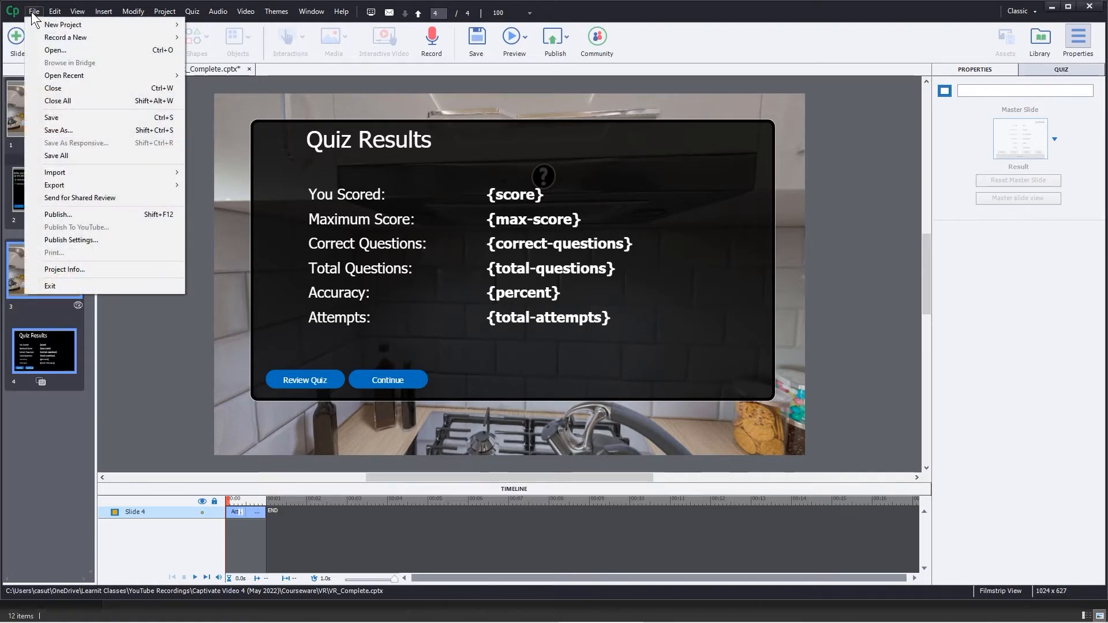
- Create a new virtual reality project and add studioapartment.jpeg as the 360 background of slide 1
{"action": "mouse_move", "coordinate": [47, 23]}
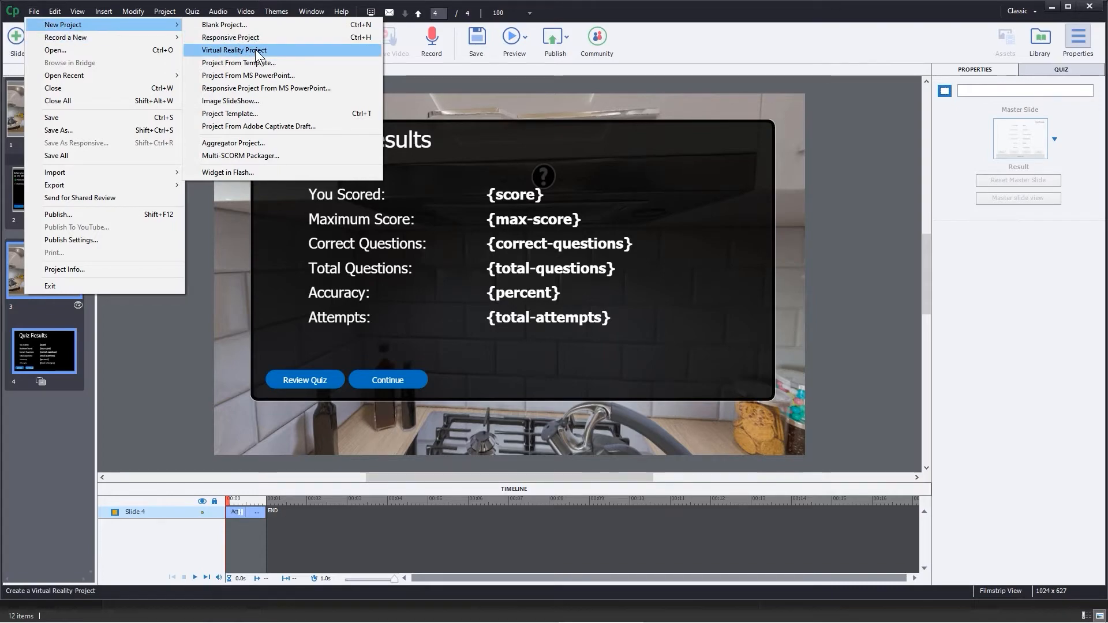
{"action": "left_click", "coordinate": [221, 54]}
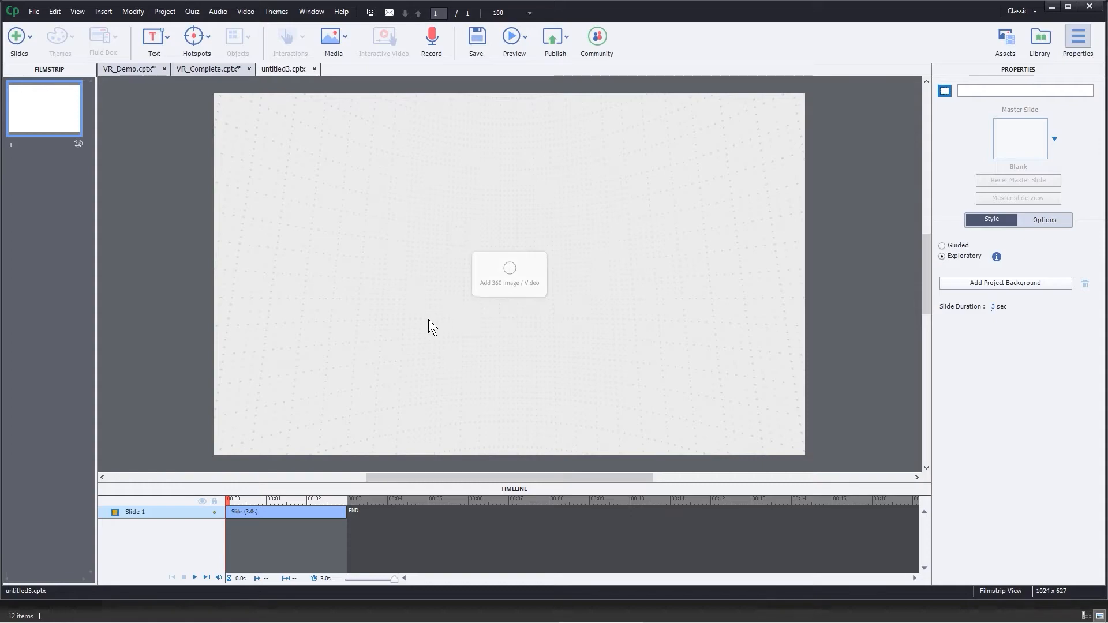
{"action": "left_click", "coordinate": [507, 270]}
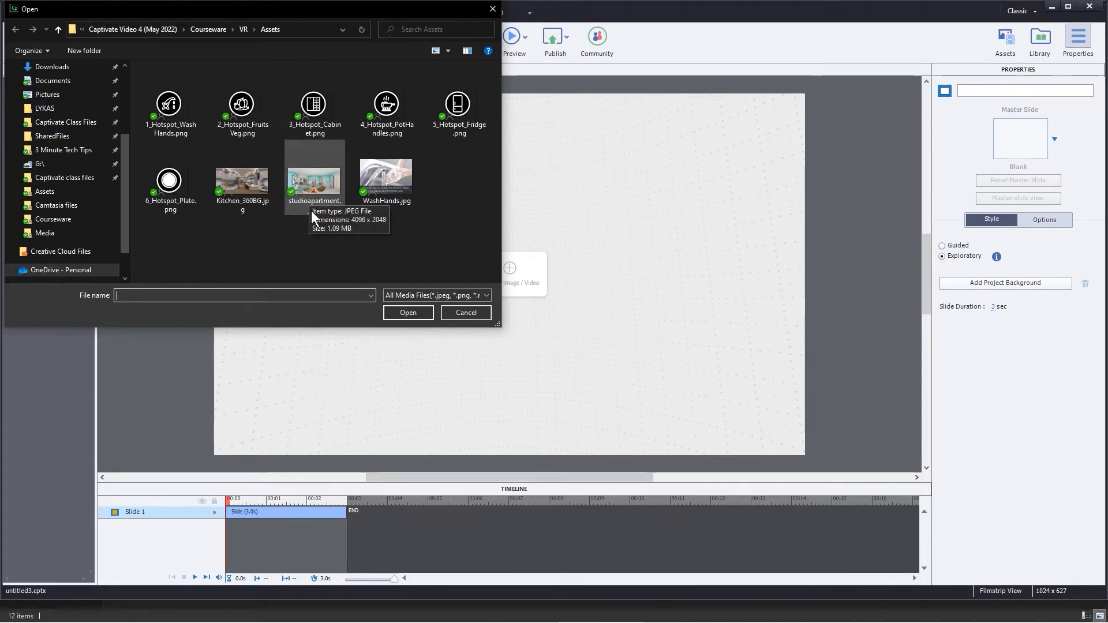
{"action": "double_click", "coordinate": [310, 187]}
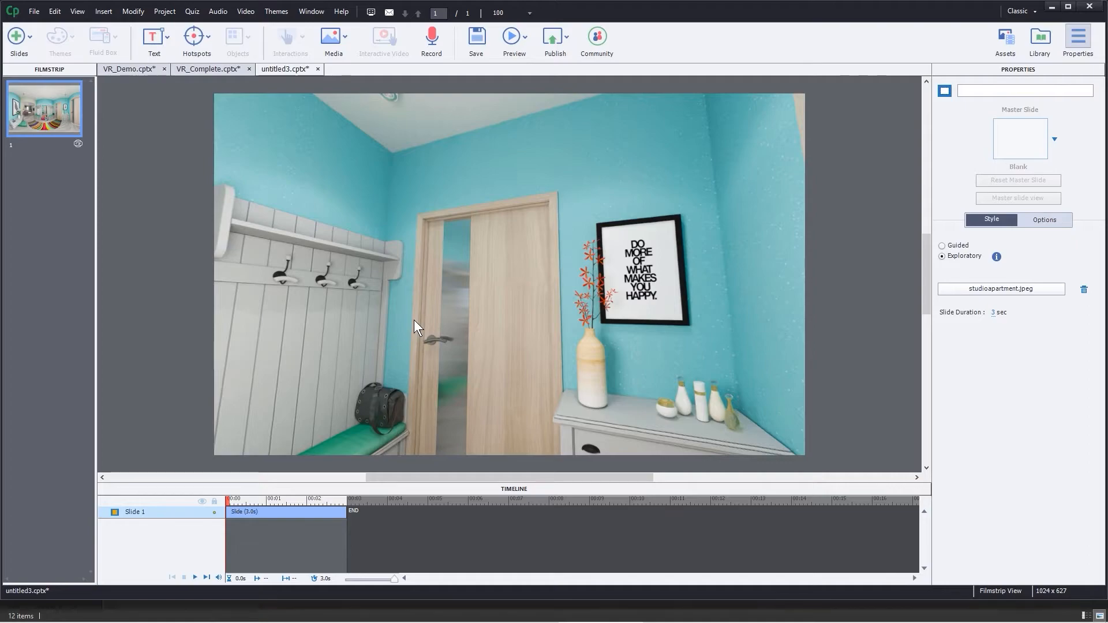
- Look around the studio apartment panorama from the entry door to the living area and the coat rack
{"action": "left_click_drag", "start_coordinate": [421, 349], "coordinate": [777, 218]}
{"action": "left_click_drag", "start_coordinate": [314, 379], "coordinate": [290, 400]}
{"action": "left_click_drag", "start_coordinate": [394, 367], "coordinate": [769, 295]}
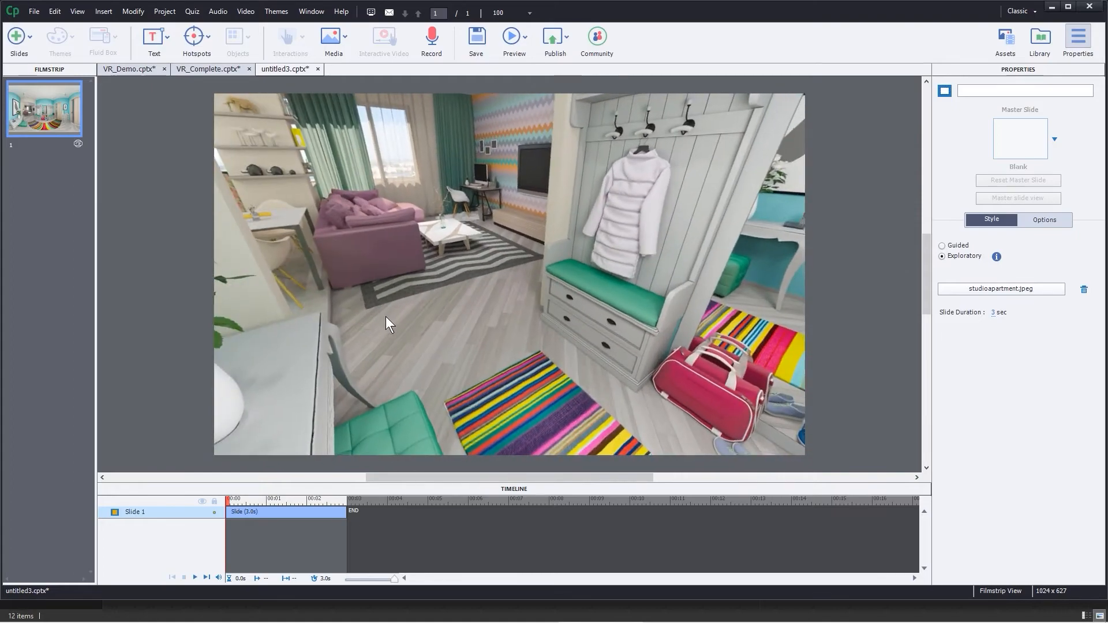
{"action": "left_click_drag", "start_coordinate": [389, 322], "coordinate": [334, 272]}
{"action": "left_click_drag", "start_coordinate": [626, 317], "coordinate": [508, 325]}
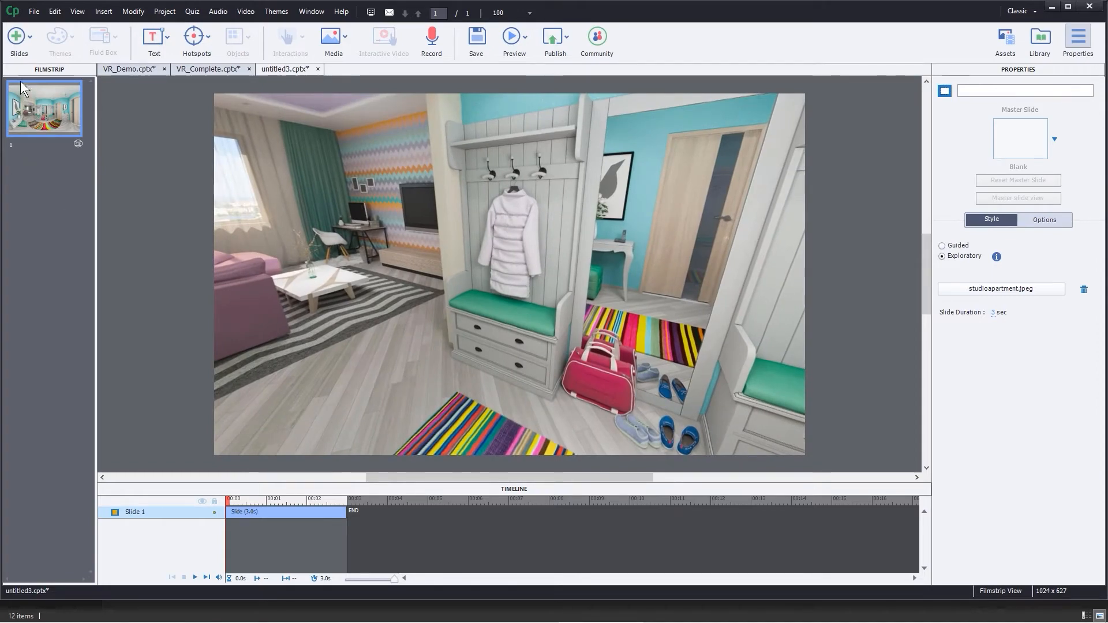
- Add a second 360 slide to the project and dismiss the publishing tip
{"action": "left_click", "coordinate": [23, 40]}
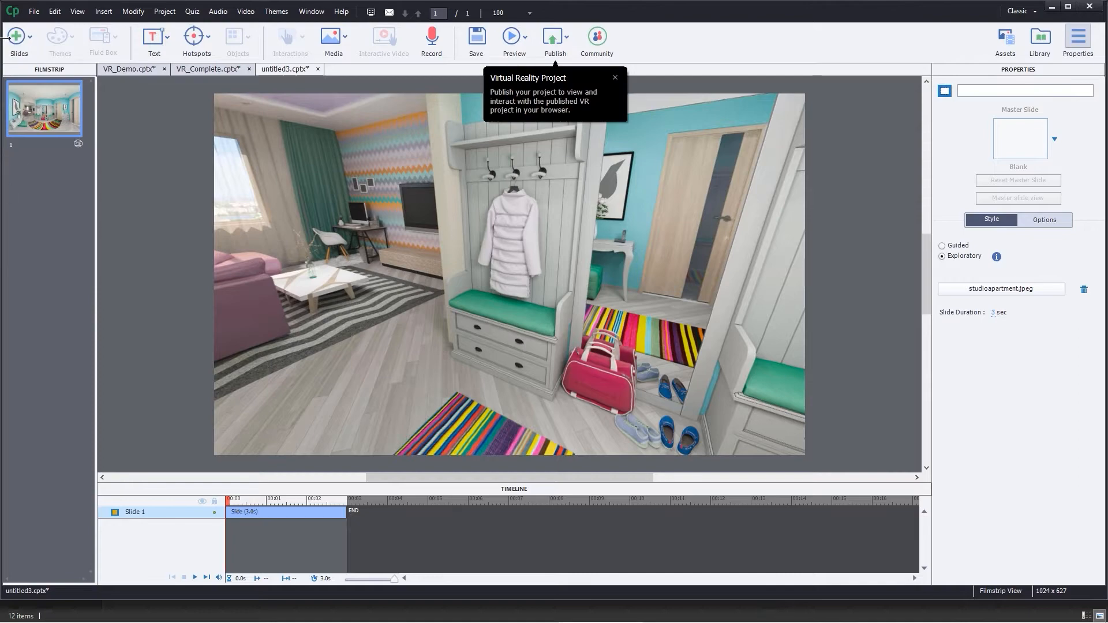
{"action": "left_click", "coordinate": [23, 40]}
{"action": "left_click", "coordinate": [41, 254]}
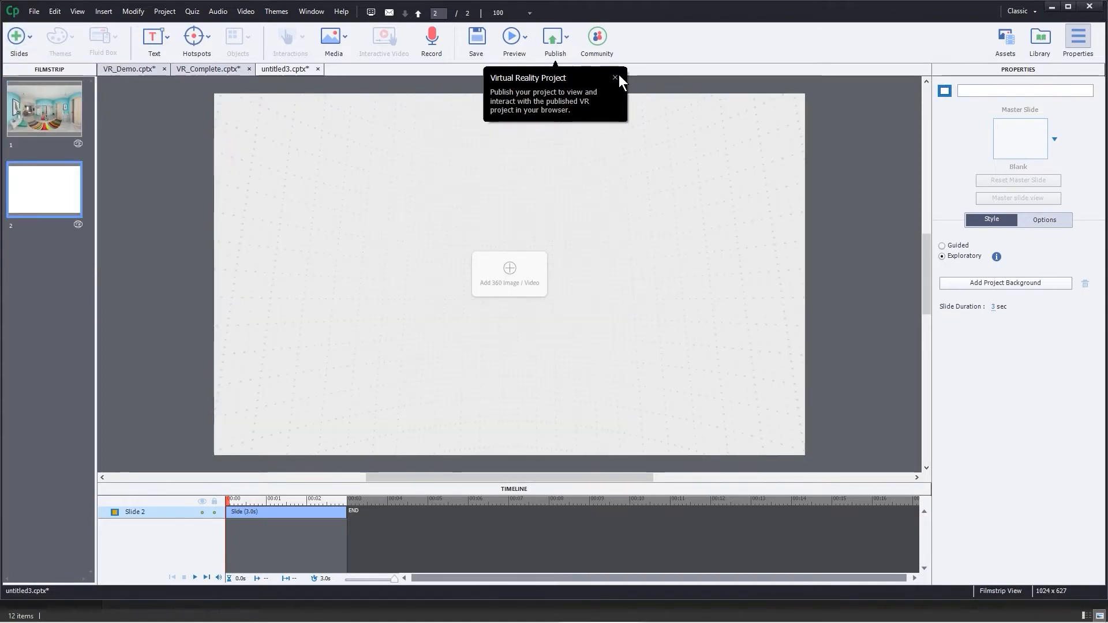
{"action": "left_click", "coordinate": [616, 77]}
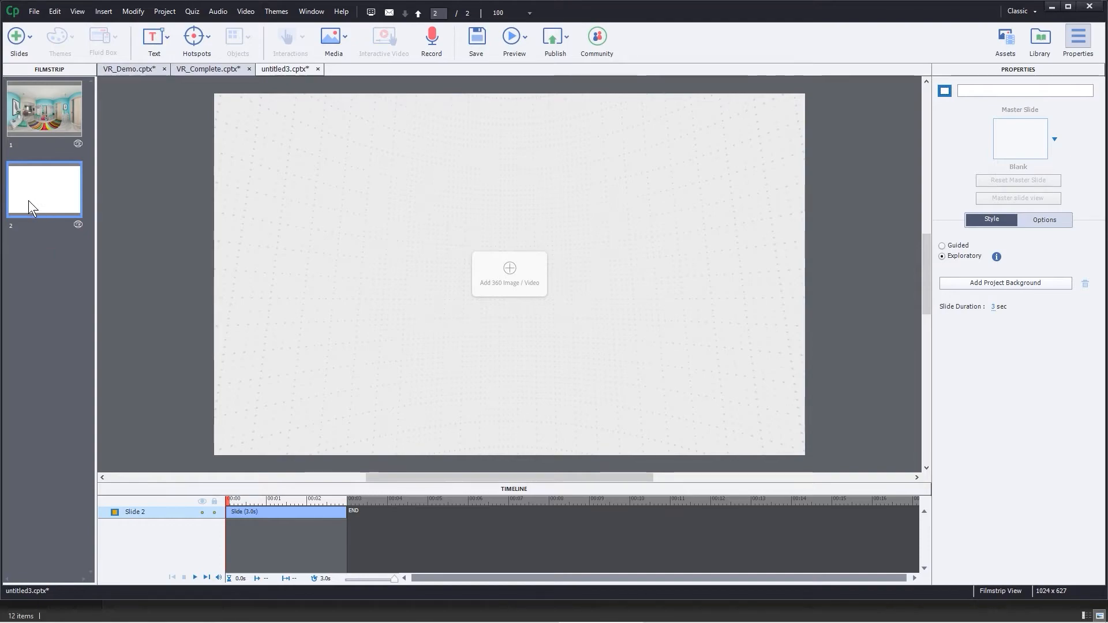
- Import Kitchen_360BG.jpg as the 360 background of slide 2 and turn the view to the bread board by the window
{"action": "left_click", "coordinate": [508, 271]}
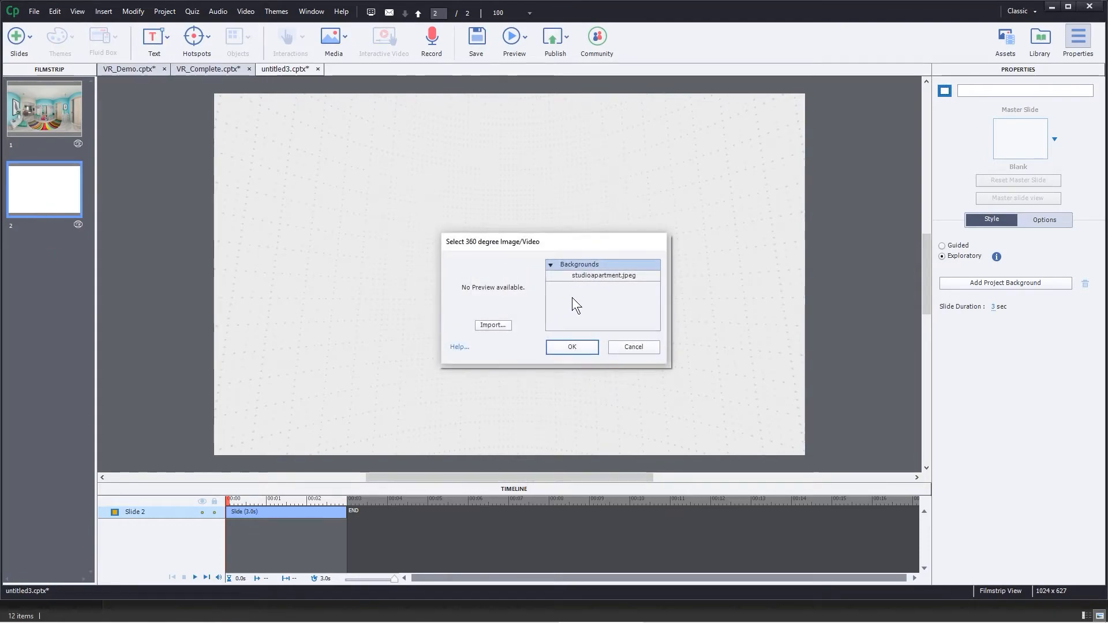
{"action": "left_click", "coordinate": [480, 325]}
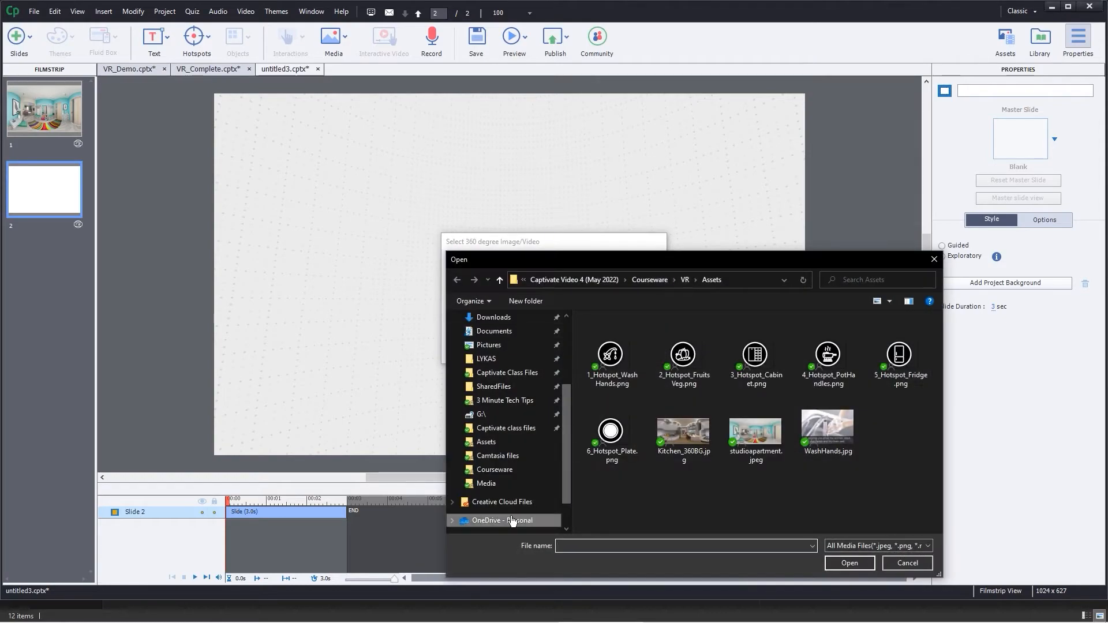
{"action": "left_click_drag", "start_coordinate": [698, 261], "coordinate": [504, 145]}
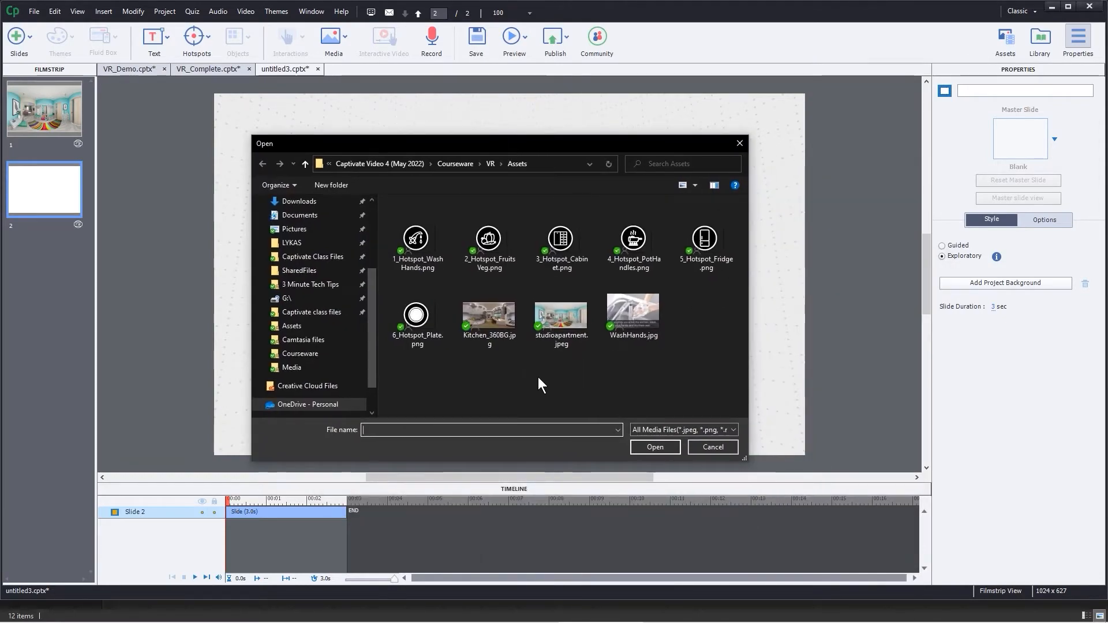
{"action": "double_click", "coordinate": [486, 320]}
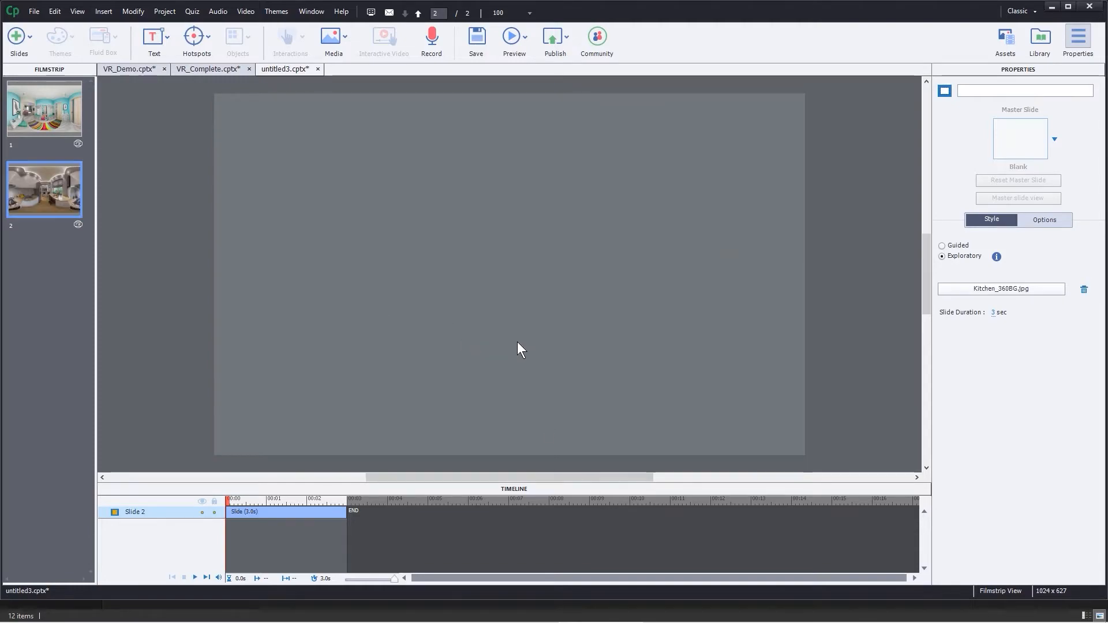
{"action": "left_click_drag", "start_coordinate": [472, 324], "coordinate": [218, 152]}
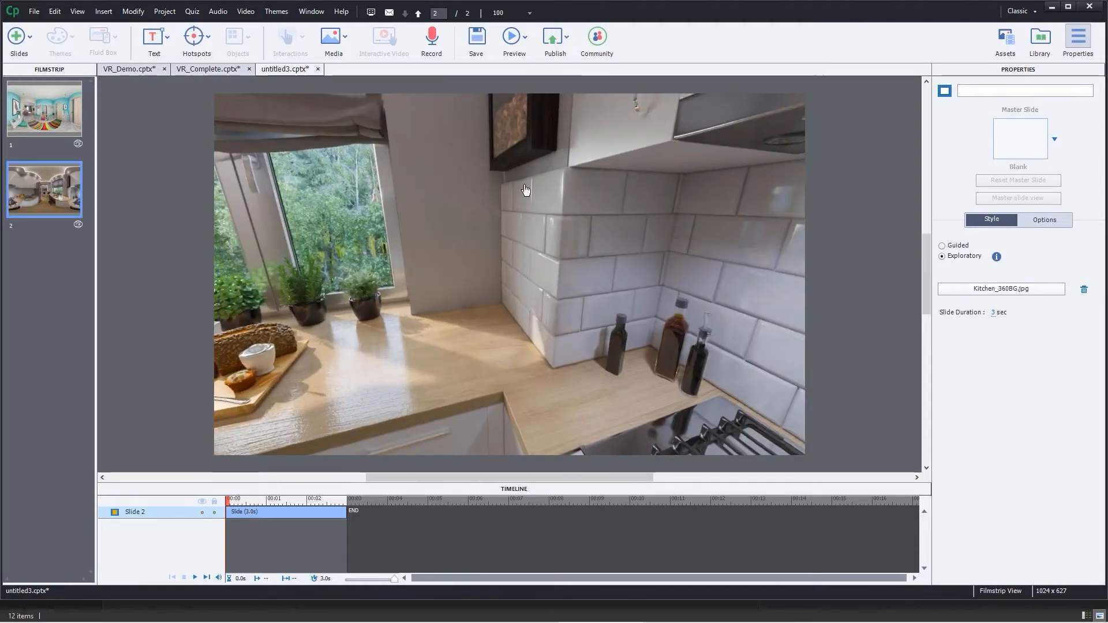
{"action": "left_click_drag", "start_coordinate": [401, 361], "coordinate": [537, 328]}
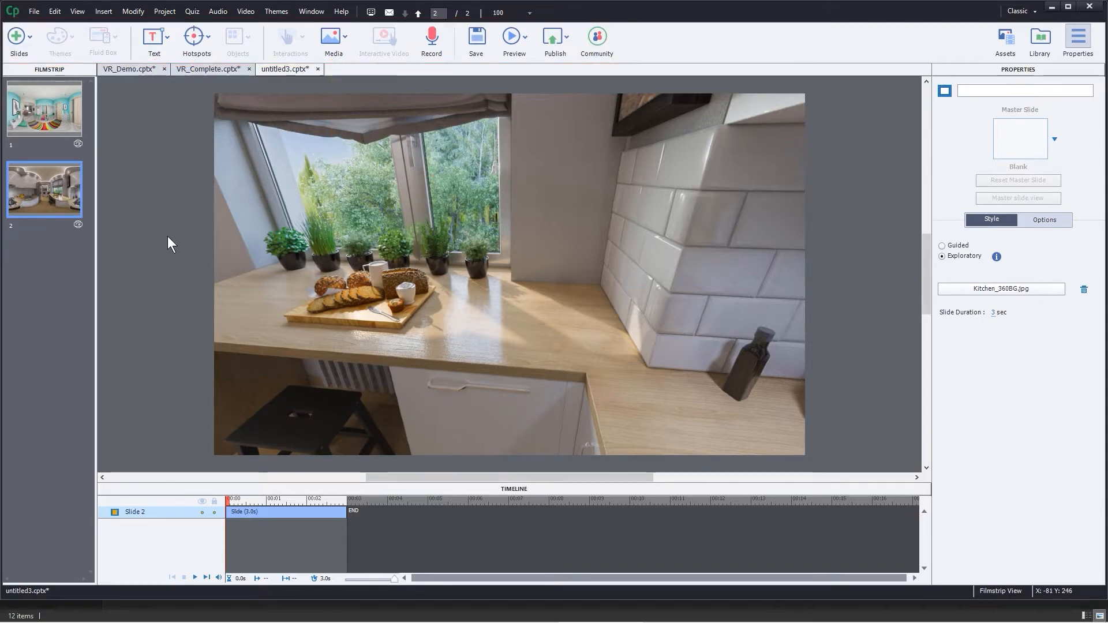
- Add an information-icon hotspot to slide 2 and place it on the counter beside the bread board
{"action": "left_click", "coordinate": [154, 40]}
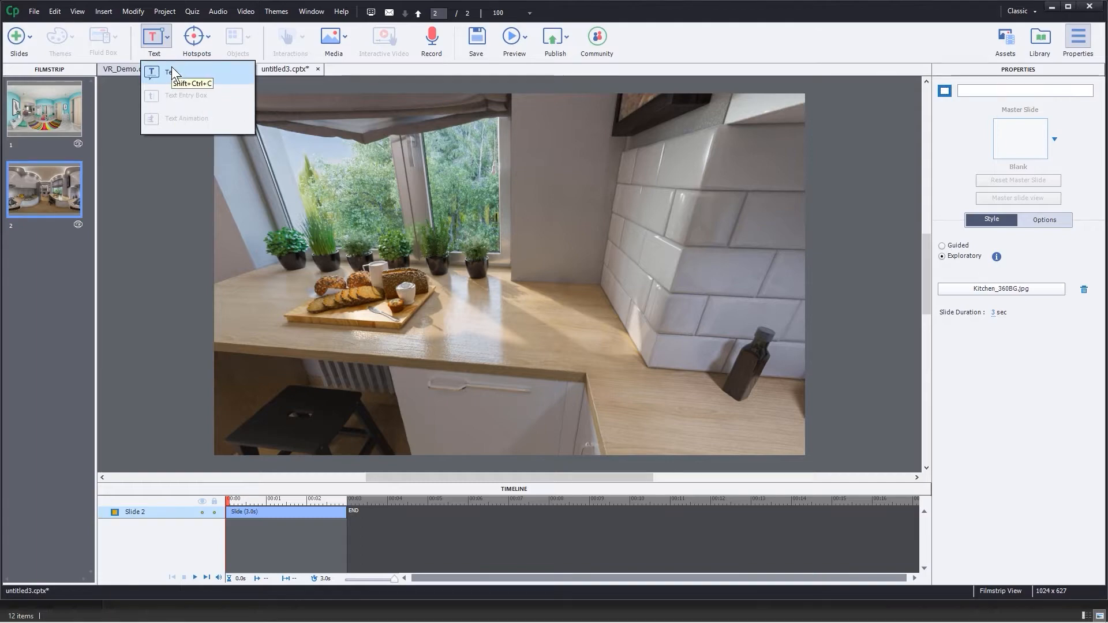
{"action": "left_click", "coordinate": [690, 48]}
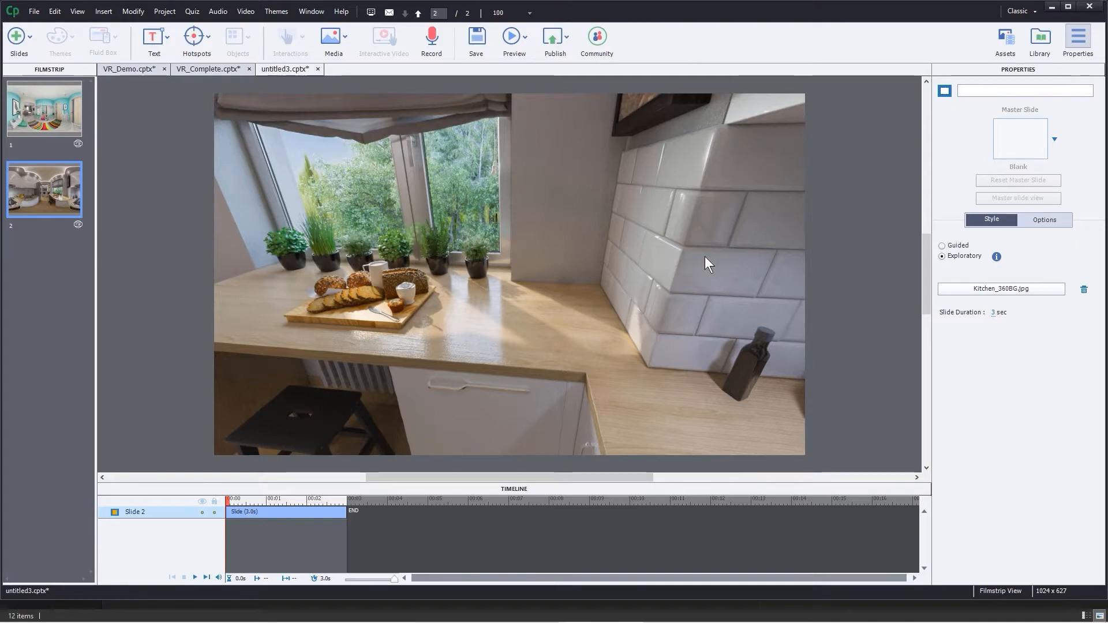
{"action": "left_click_drag", "start_coordinate": [704, 256], "coordinate": [404, 344]}
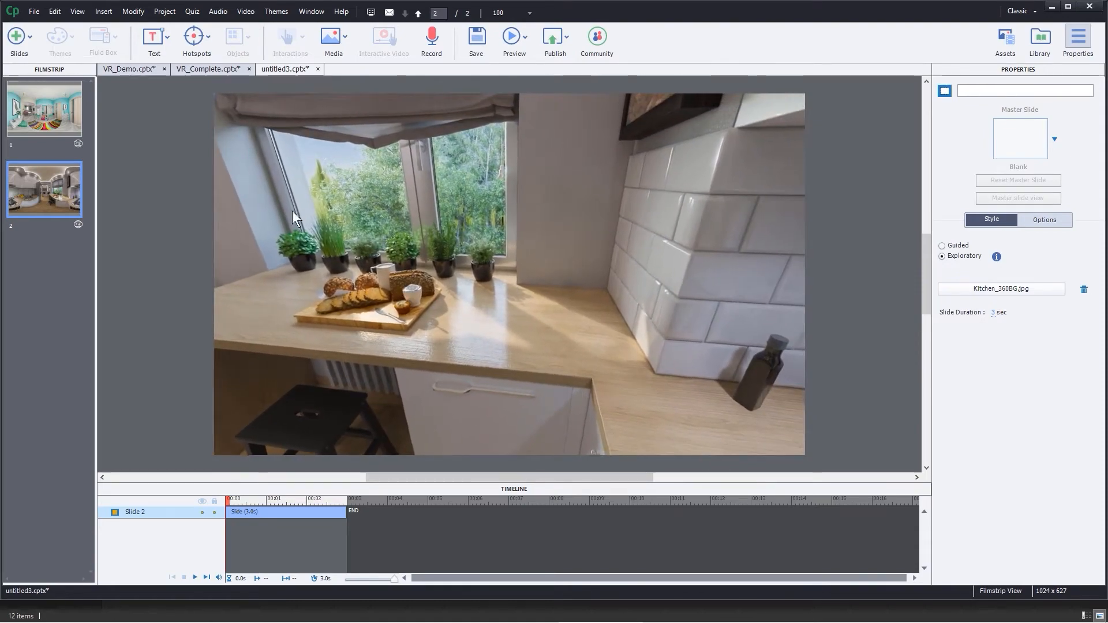
{"action": "left_click", "coordinate": [200, 38]}
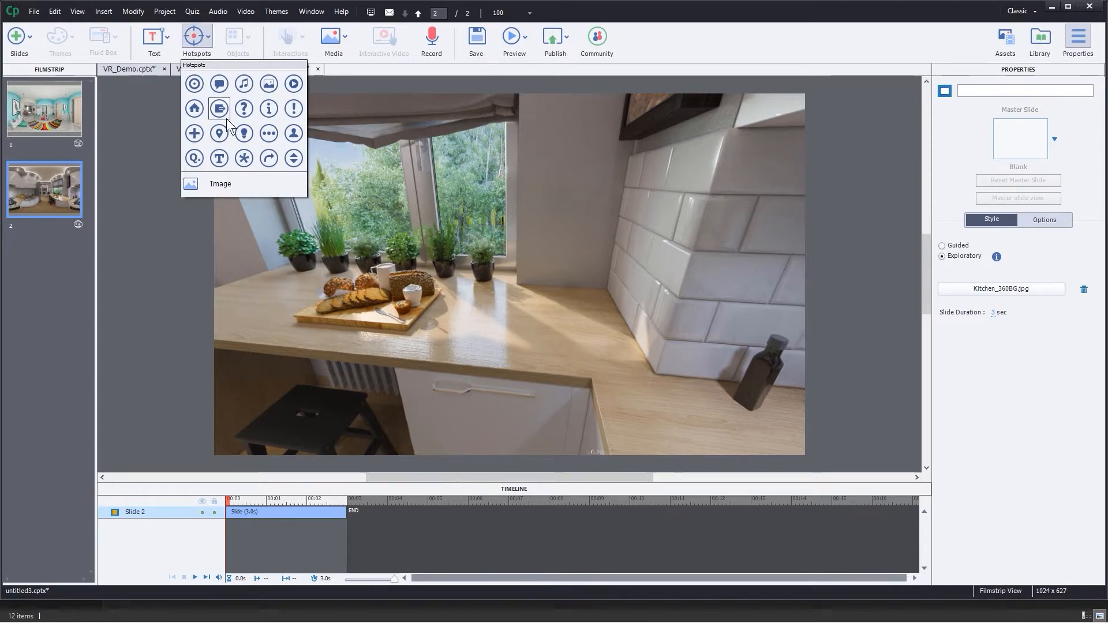
{"action": "left_click", "coordinate": [268, 109]}
{"action": "left_click_drag", "start_coordinate": [511, 277], "coordinate": [461, 313]}
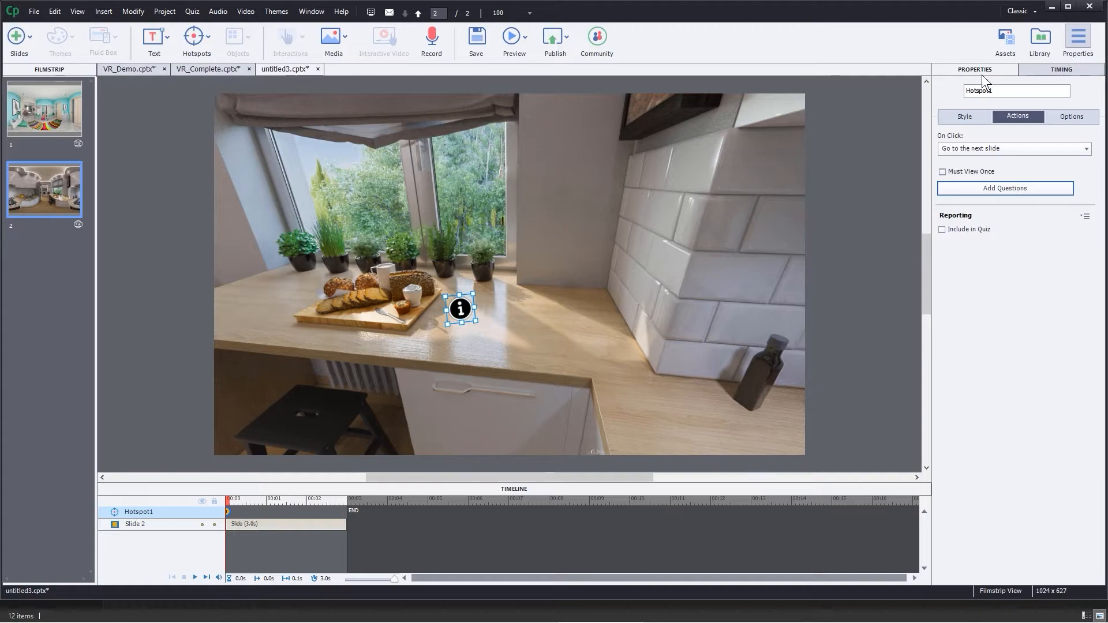
- Rename the information hotspot as Breadboard
{"action": "double_click", "coordinate": [994, 91]}
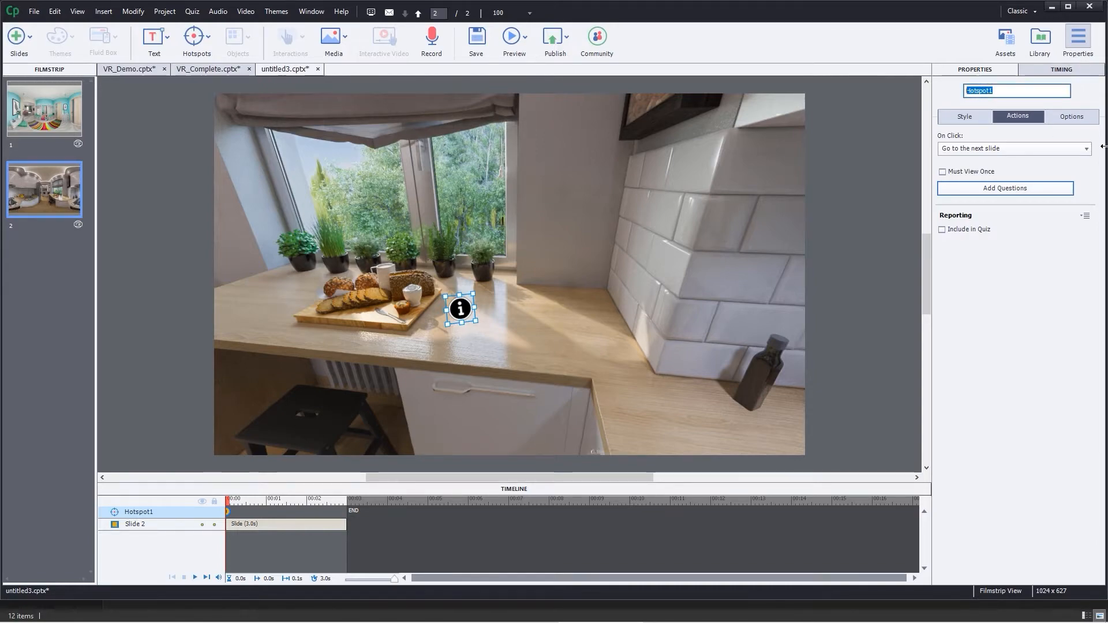
{"action": "type", "text": "Breadboard"}
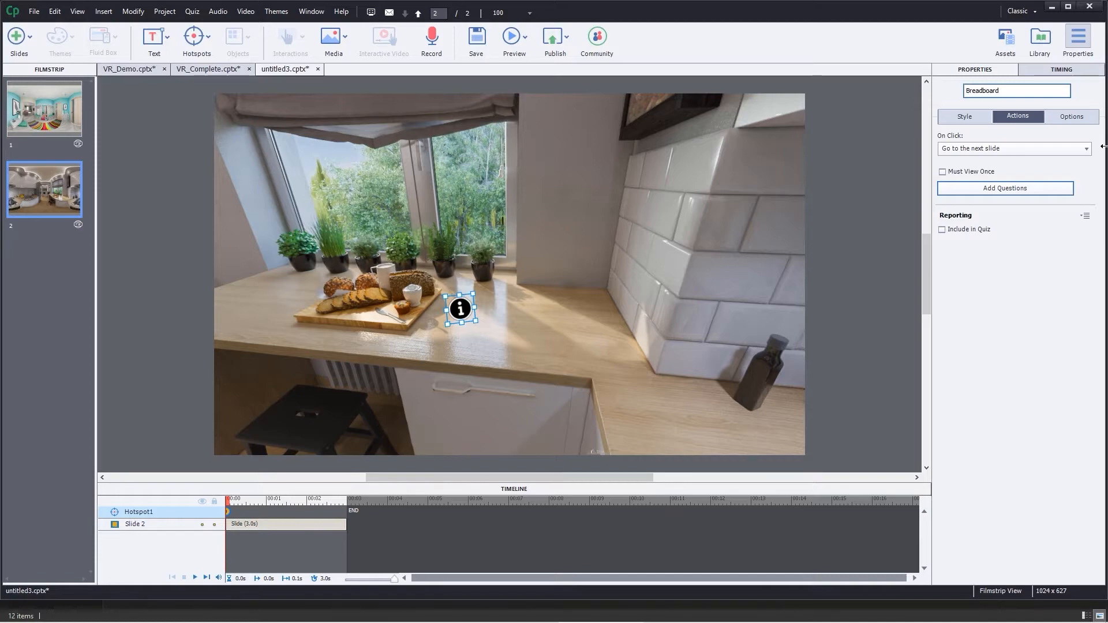
{"action": "key", "text": "Return"}
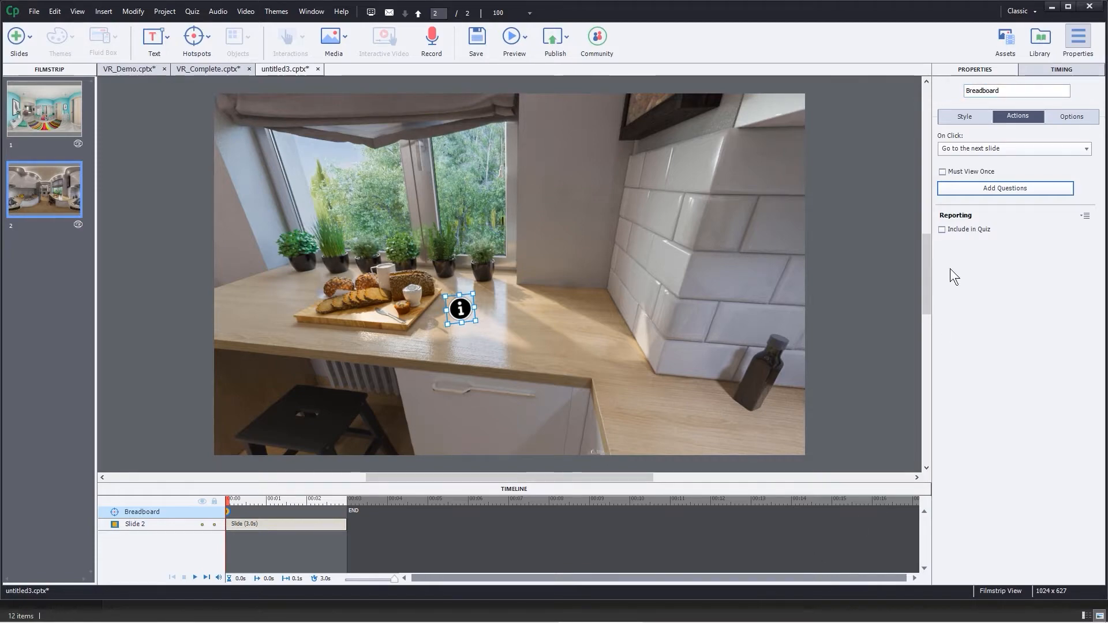
- Try a yellow fill on the circle of the Breadboard hotspot icon
{"action": "left_click", "coordinate": [958, 121]}
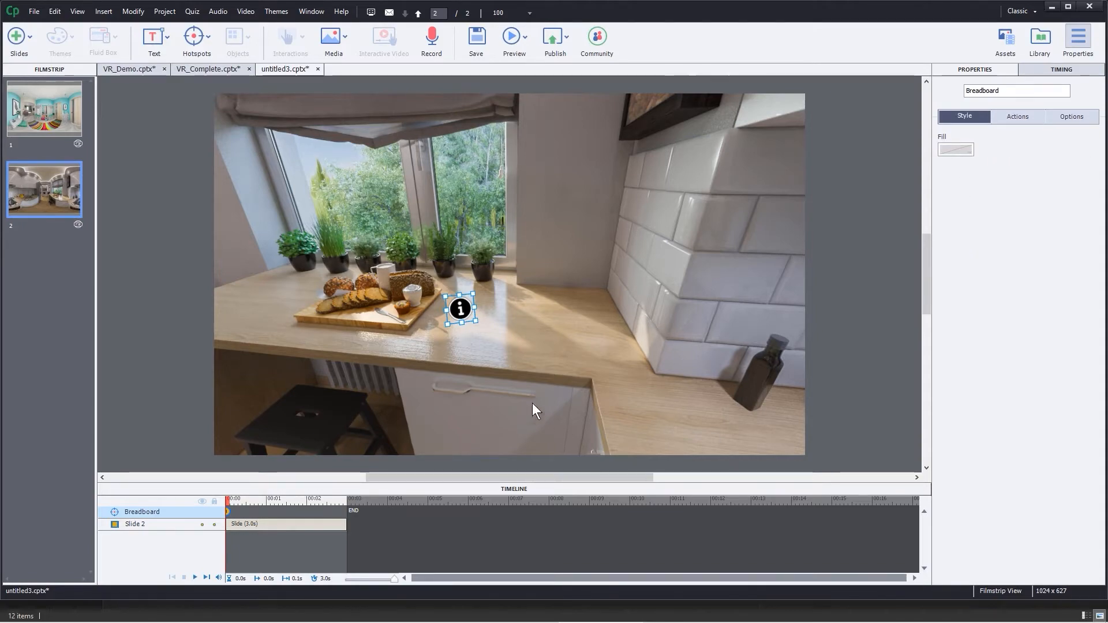
{"action": "left_click_drag", "start_coordinate": [457, 309], "coordinate": [458, 310]}
{"action": "left_click", "coordinate": [462, 309]}
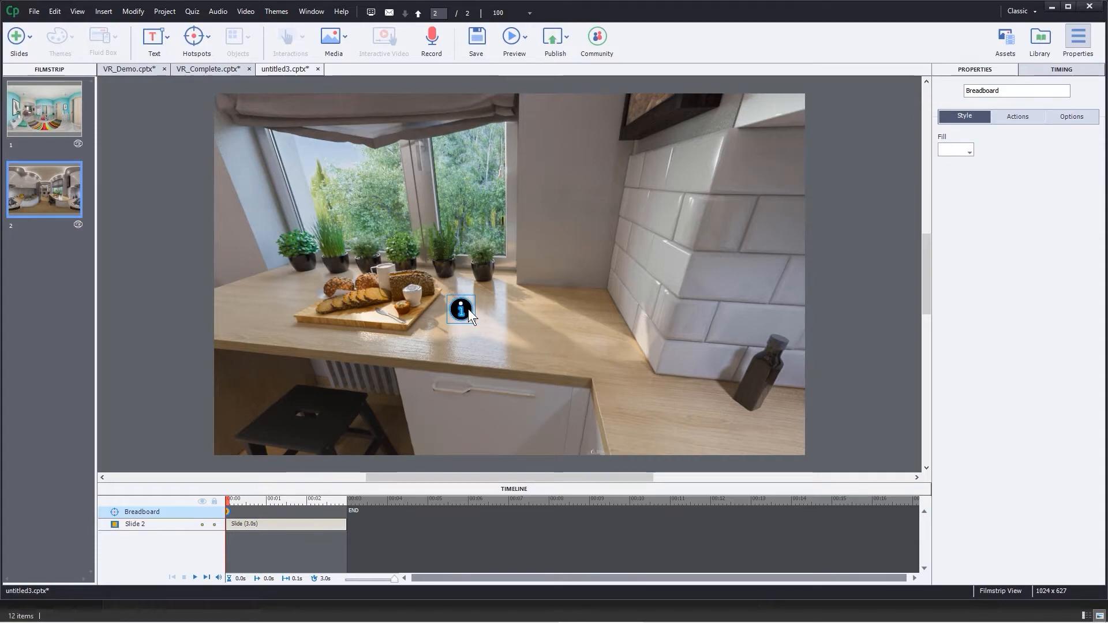
{"action": "left_click", "coordinate": [469, 310]}
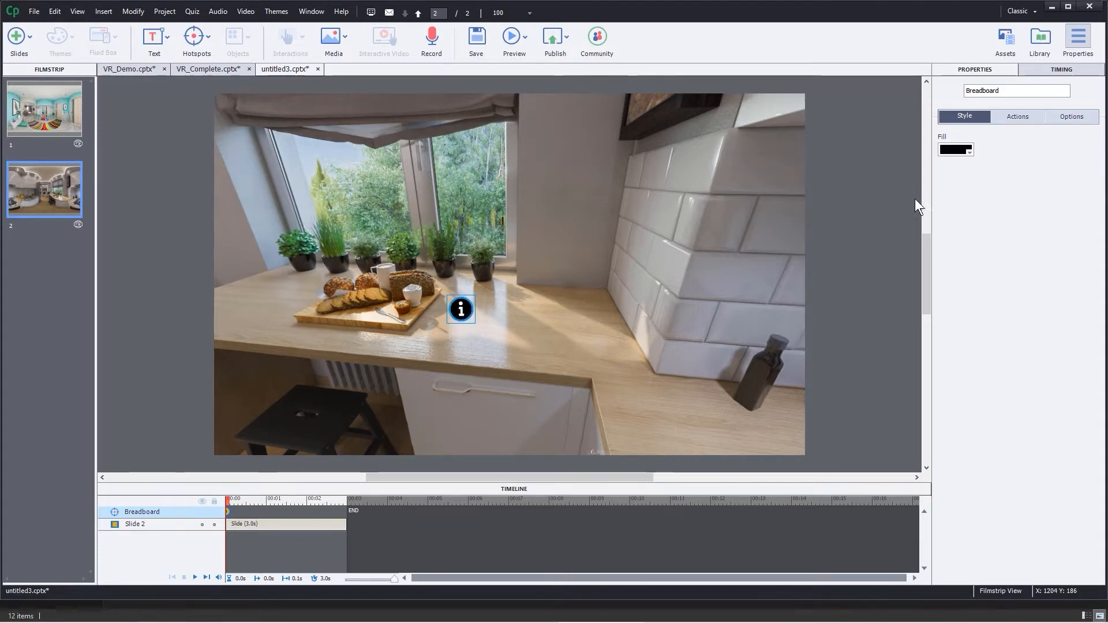
{"action": "left_click", "coordinate": [969, 150]}
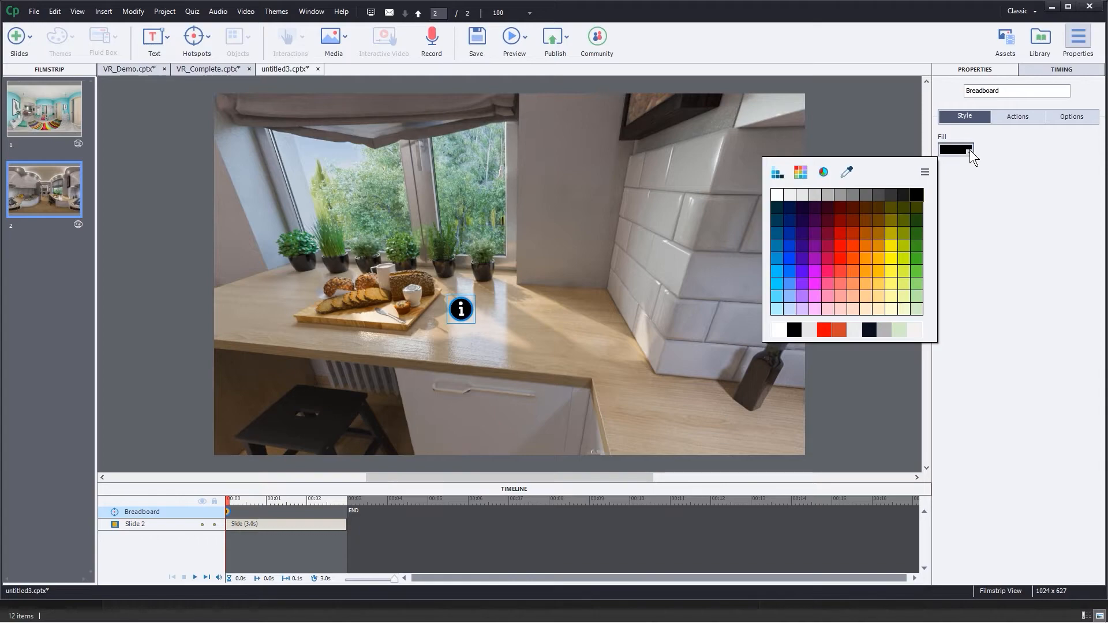
{"action": "left_click", "coordinate": [890, 249]}
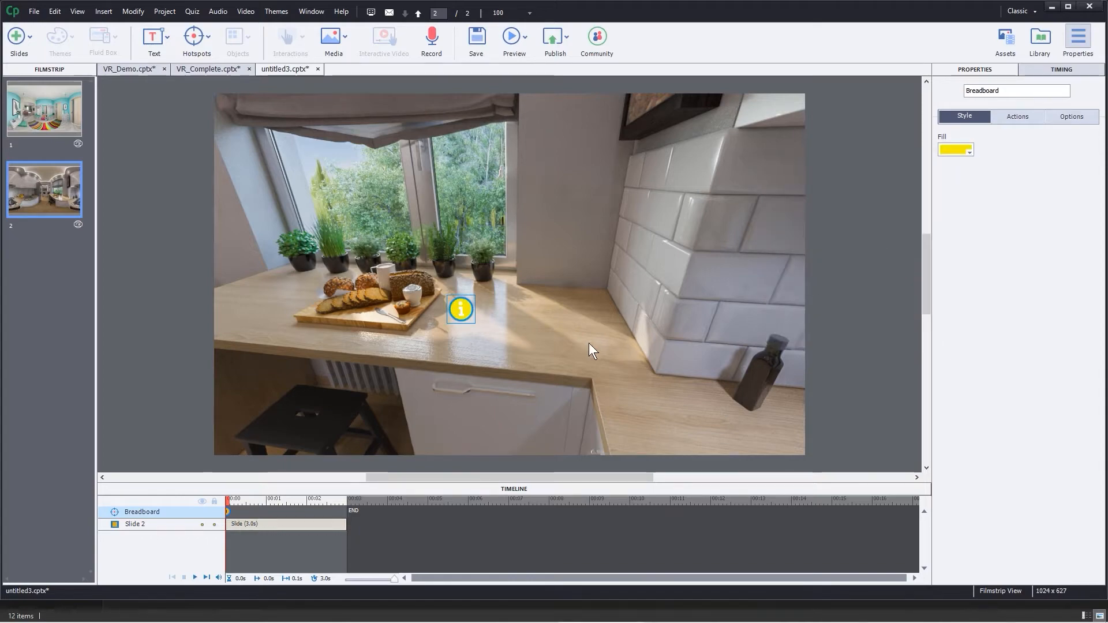
{"action": "left_click", "coordinate": [557, 341]}
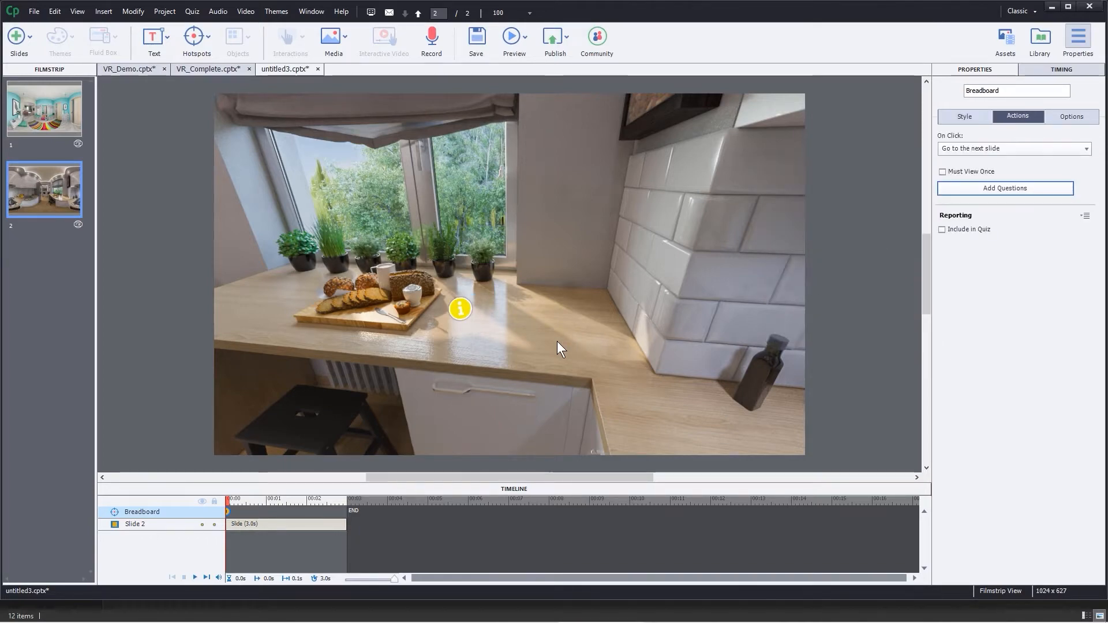
- Fill the circle of the Breadboard hotspot icon with light blue
{"action": "left_click", "coordinate": [465, 309]}
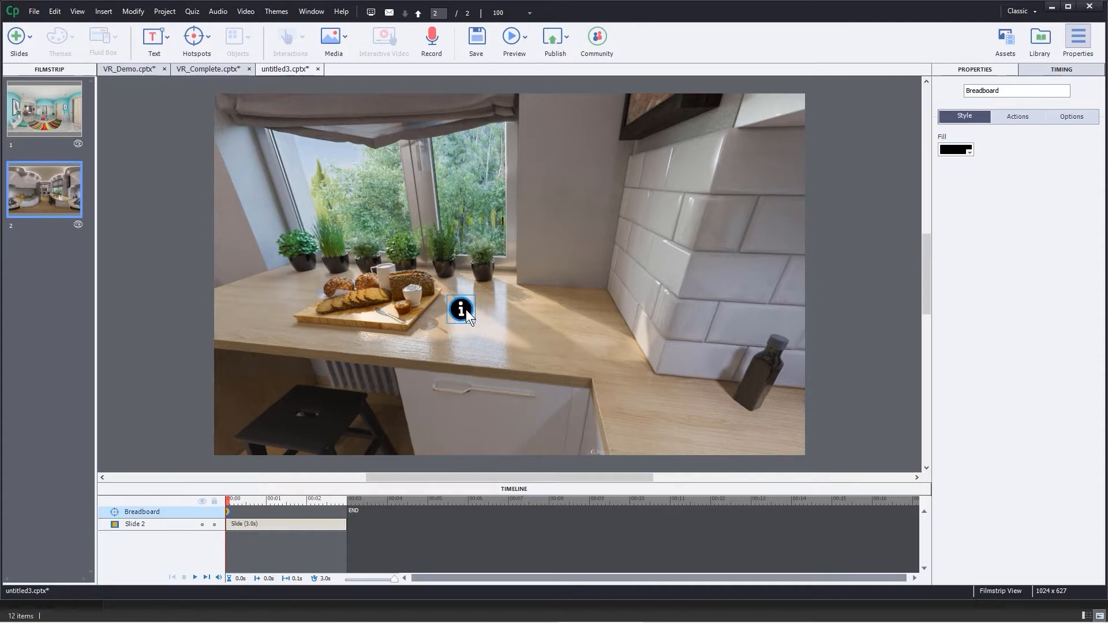
{"action": "left_click", "coordinate": [964, 151]}
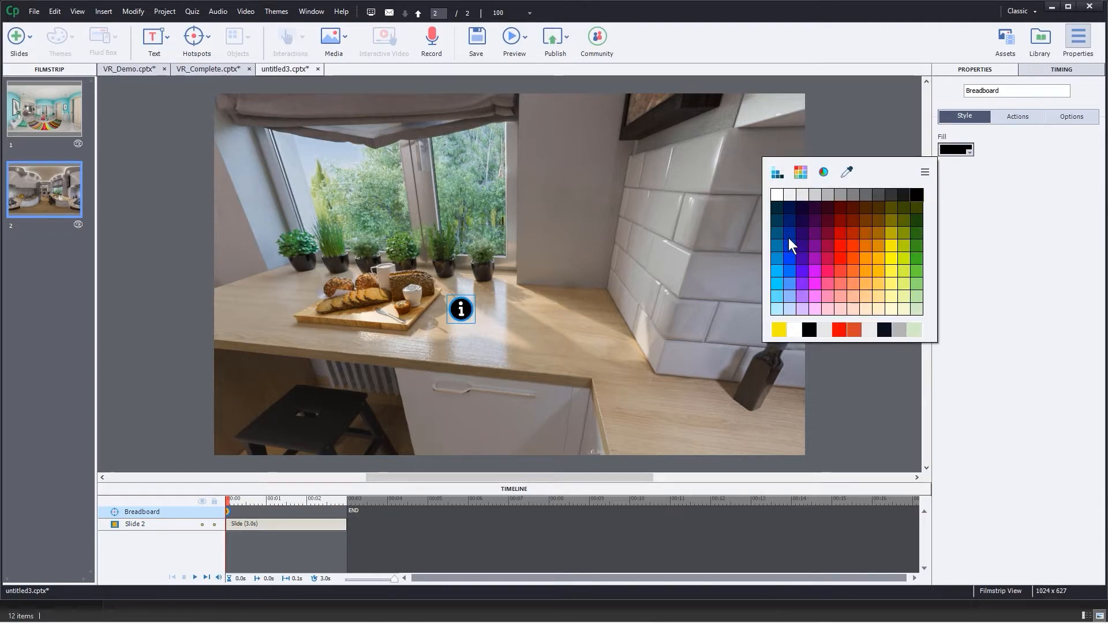
{"action": "left_click", "coordinate": [791, 281]}
{"action": "left_click", "coordinate": [603, 340]}
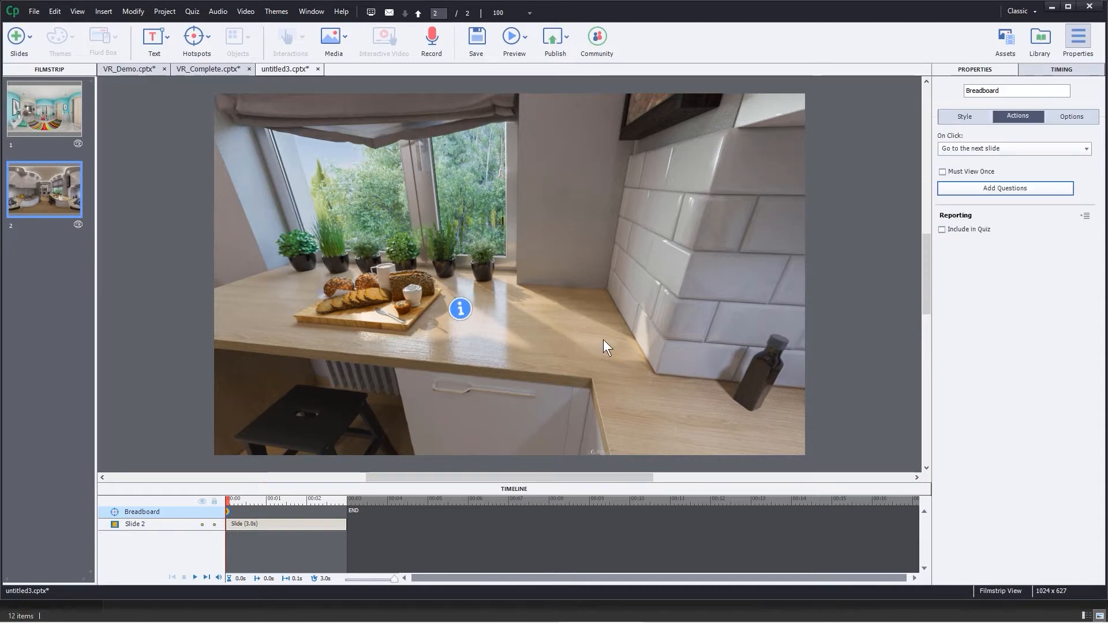
- Set the Breadboard hotspot's on-click action to Display Text
{"action": "left_click", "coordinate": [460, 313]}
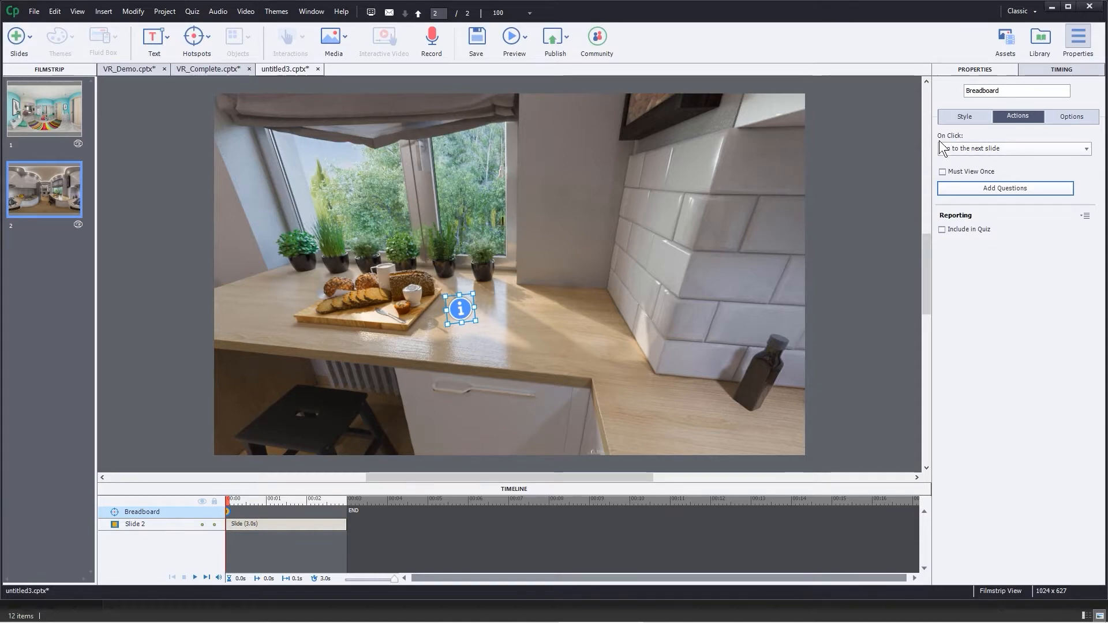
{"action": "left_click", "coordinate": [951, 151]}
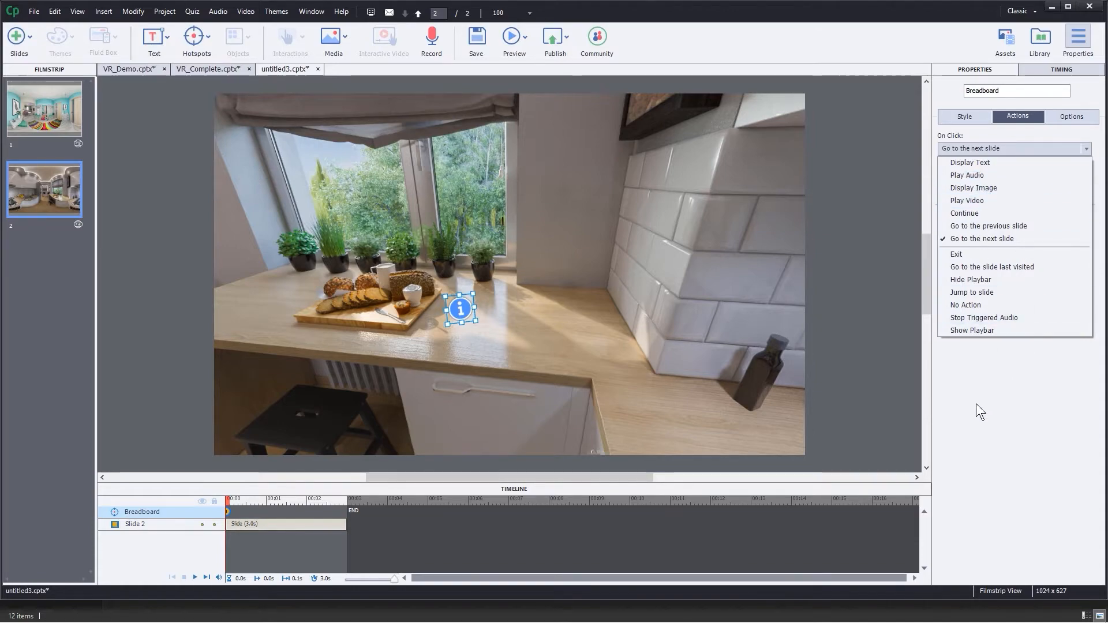
{"action": "left_click", "coordinate": [970, 162]}
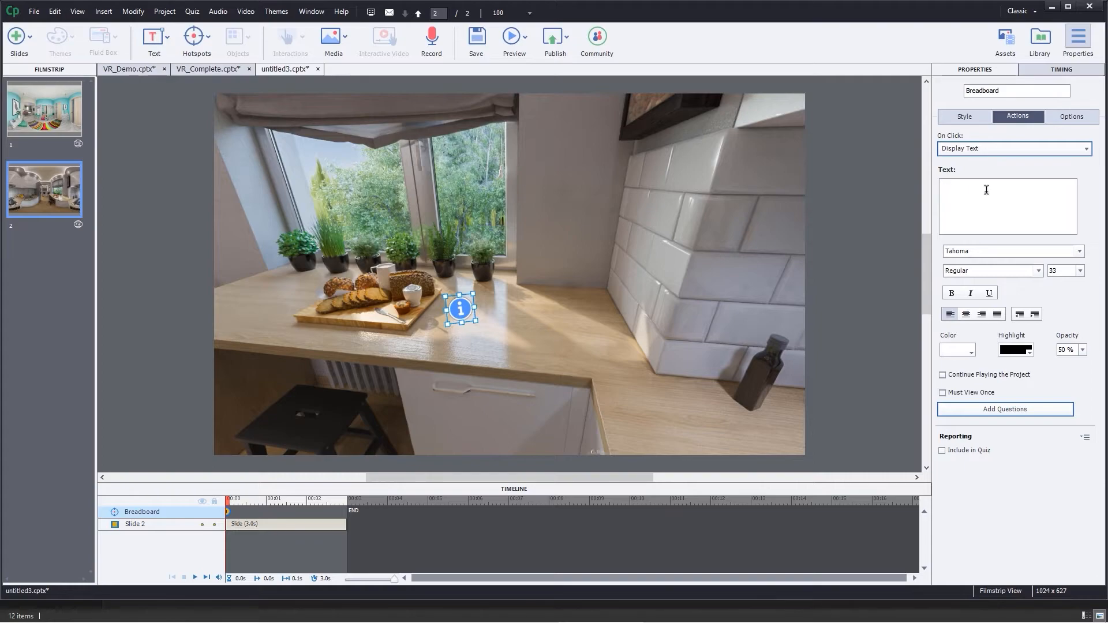
- Switch to Word and copy the Hotspot 5 sentence, including its "(Text)" note, from the Kitchen Safety document
{"action": "key", "text": "alt+Tab"}
{"action": "key", "text": "alt+Tab"}
{"action": "key", "text": "alt+Tab"}
{"action": "key", "text": "alt+Tab"}
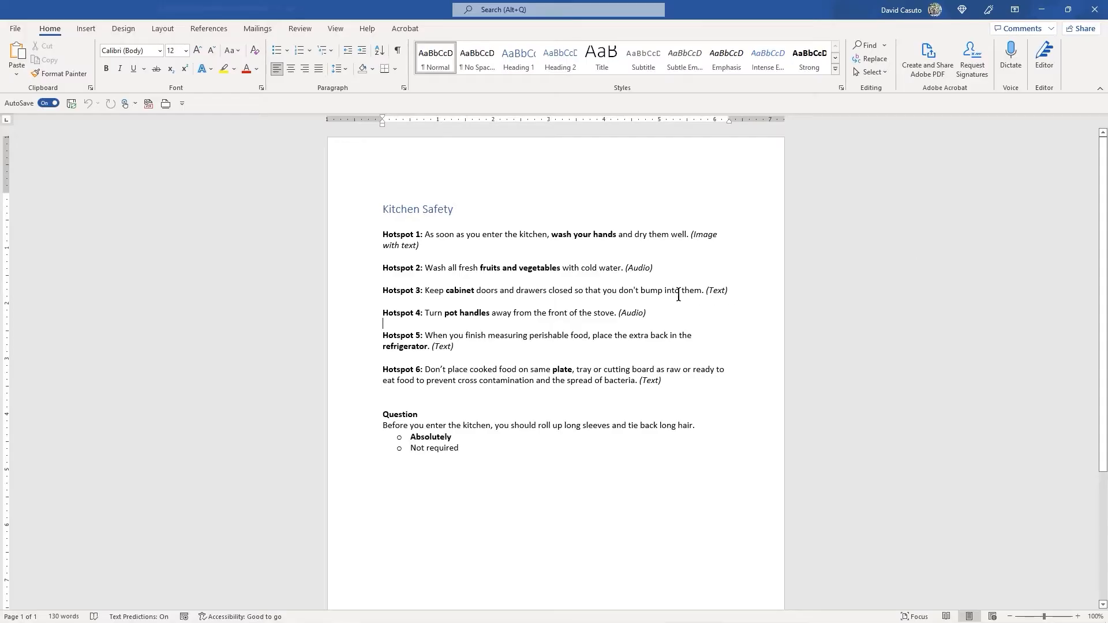
{"action": "left_click", "coordinate": [530, 282]}
{"action": "left_click_drag", "start_coordinate": [451, 347], "coordinate": [436, 335]}
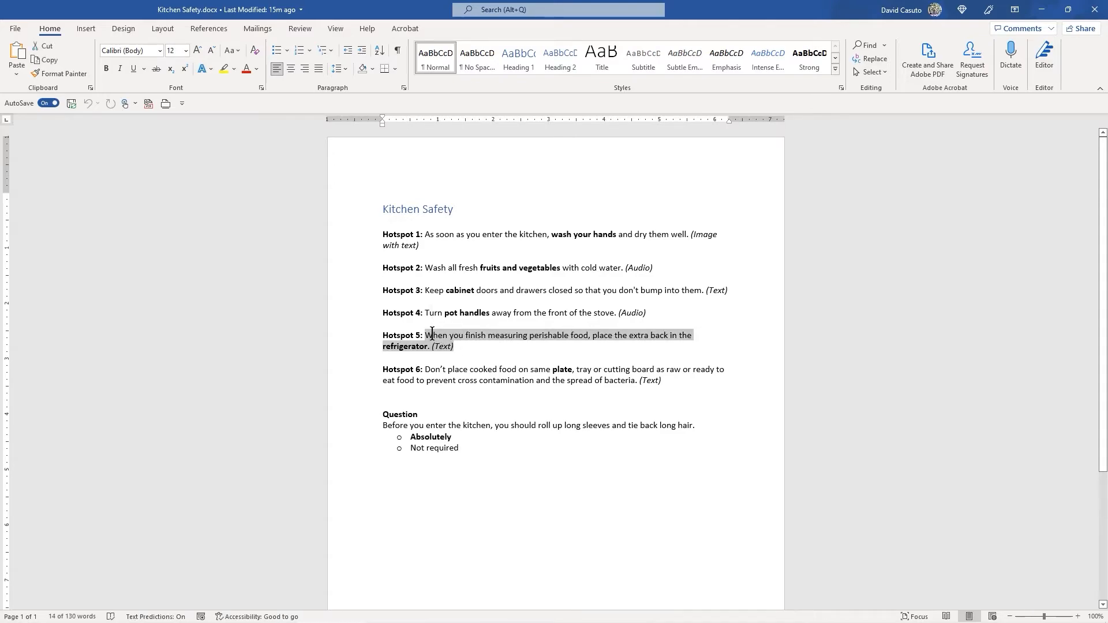
{"action": "key", "text": "ctrl+c"}
- Switch back to Captivate and paste the copied sentence as the display text of the Breadboard hotspot
{"action": "key", "text": "alt+Tab"}
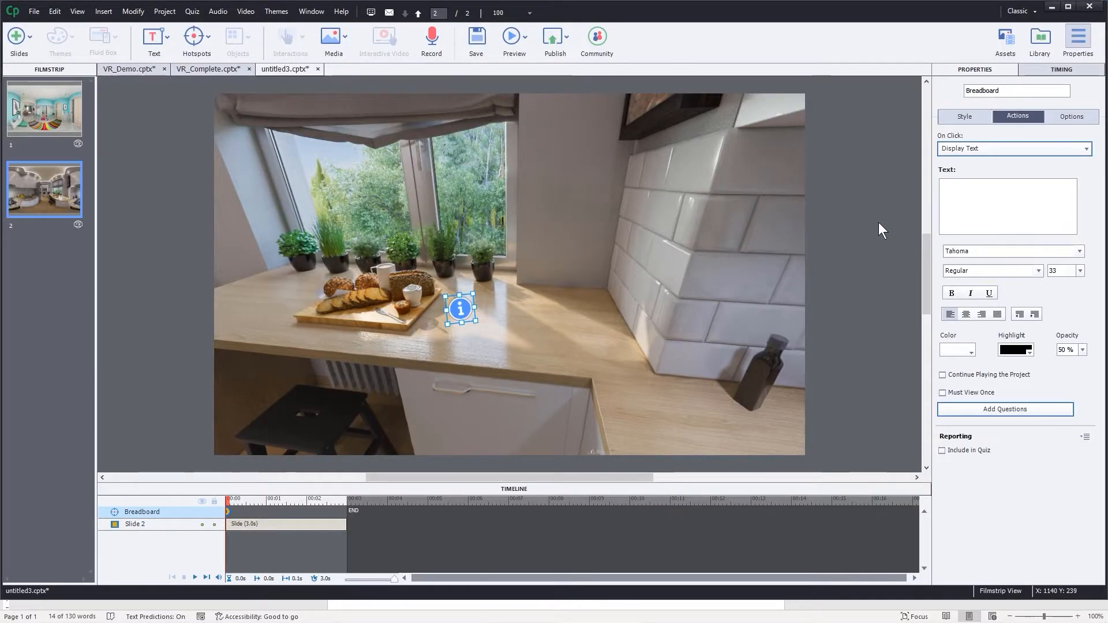
{"action": "left_click", "coordinate": [959, 193]}
{"action": "key", "text": "ctrl+v"}
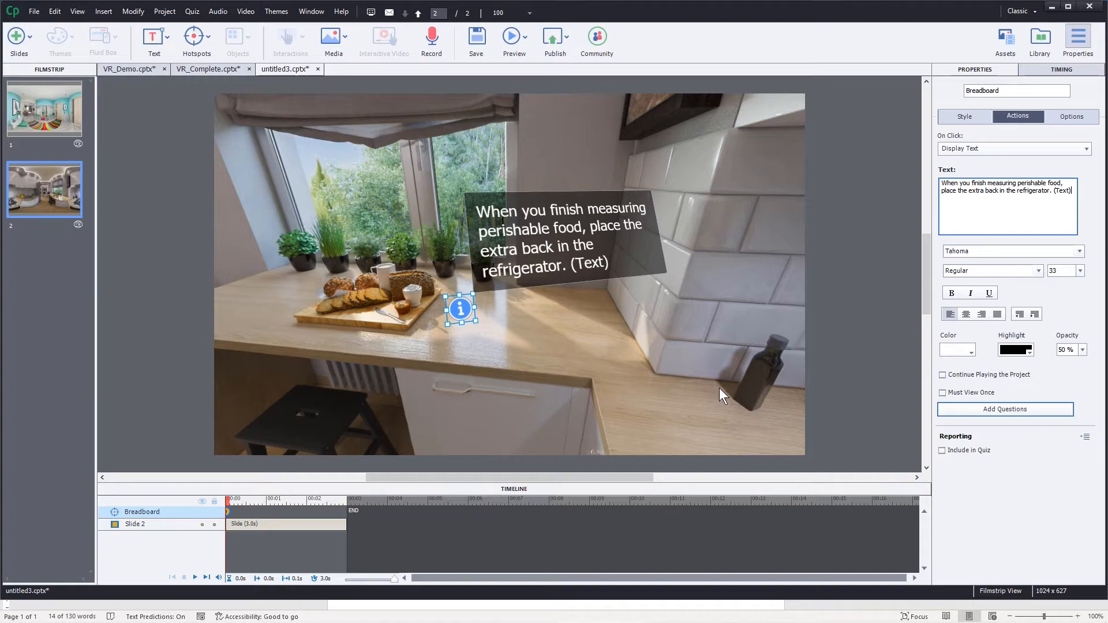
- Set the font size of the Breadboard hotspot's display text to 24
{"action": "left_click_drag", "start_coordinate": [604, 358], "coordinate": [640, 332]}
{"action": "left_click", "coordinate": [488, 288]}
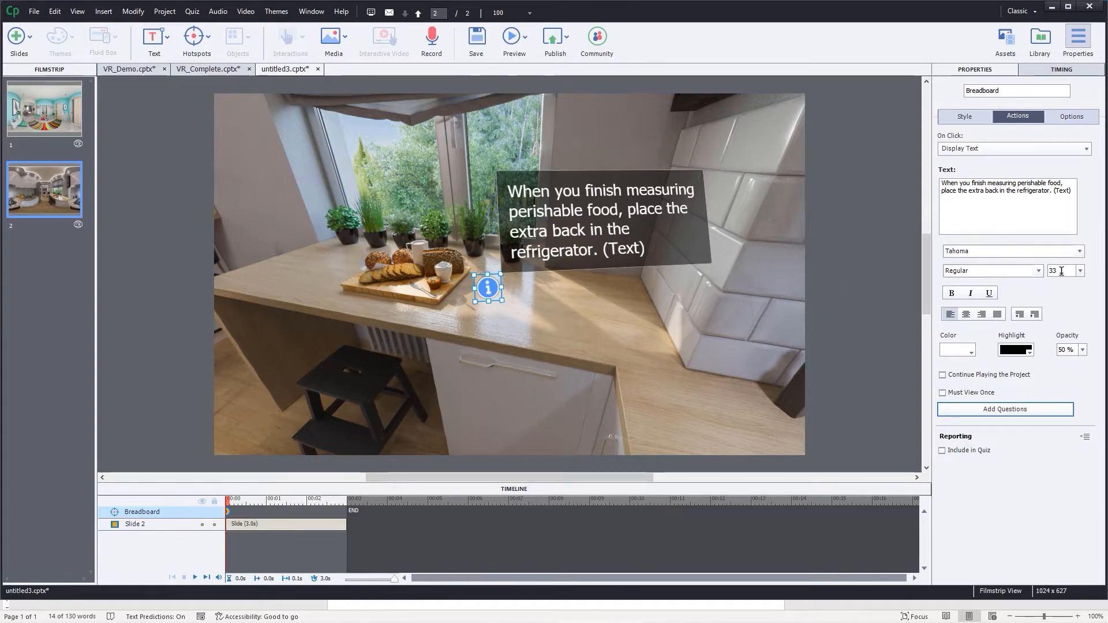
{"action": "left_click", "coordinate": [1079, 271]}
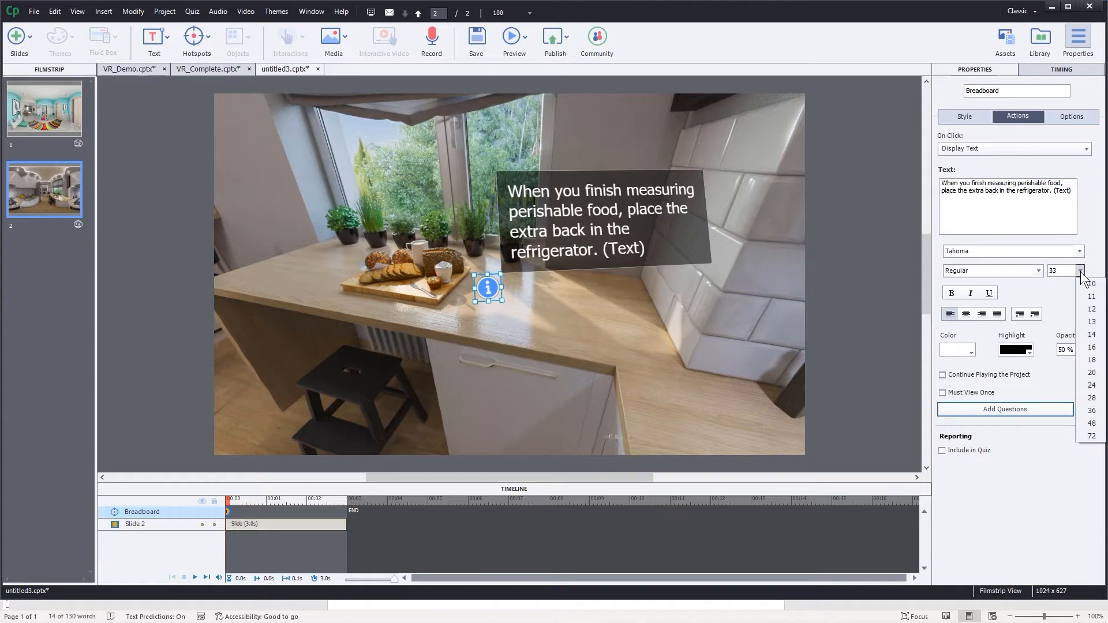
{"action": "left_click", "coordinate": [1092, 385]}
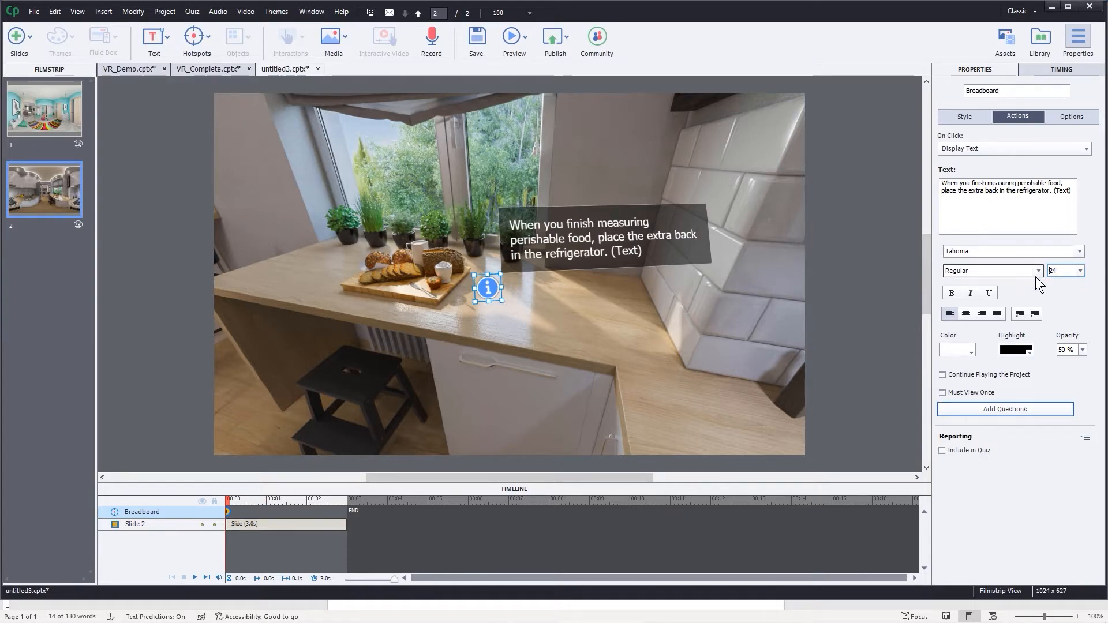
- Try bold on the Breadboard hotspot's text, then olive and red highlight colors behind it
{"action": "left_click", "coordinate": [951, 293]}
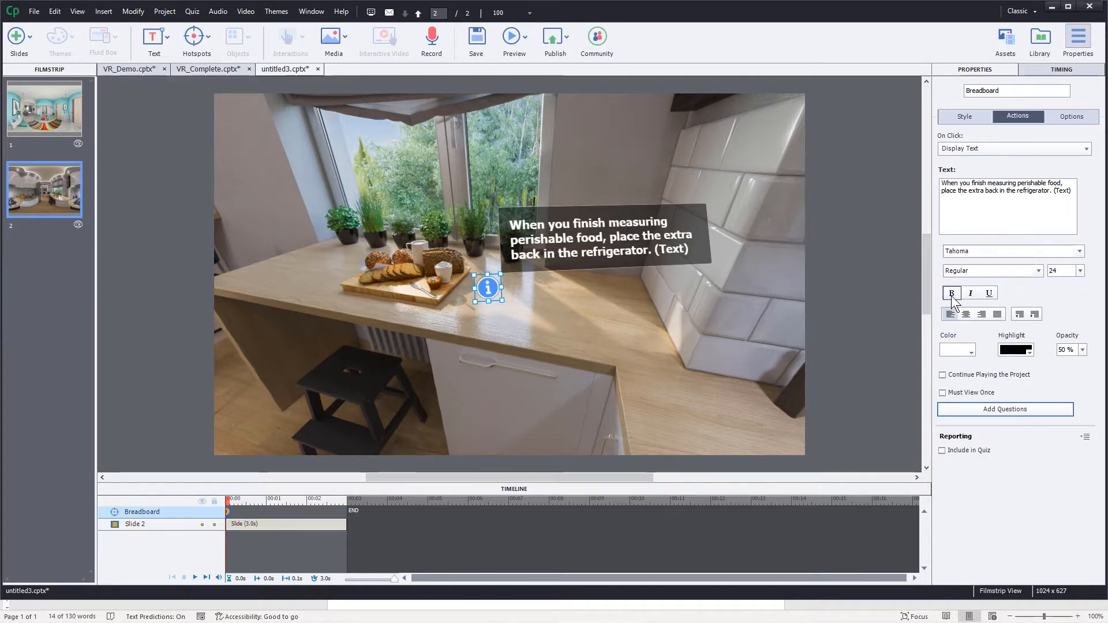
{"action": "left_click", "coordinate": [952, 293]}
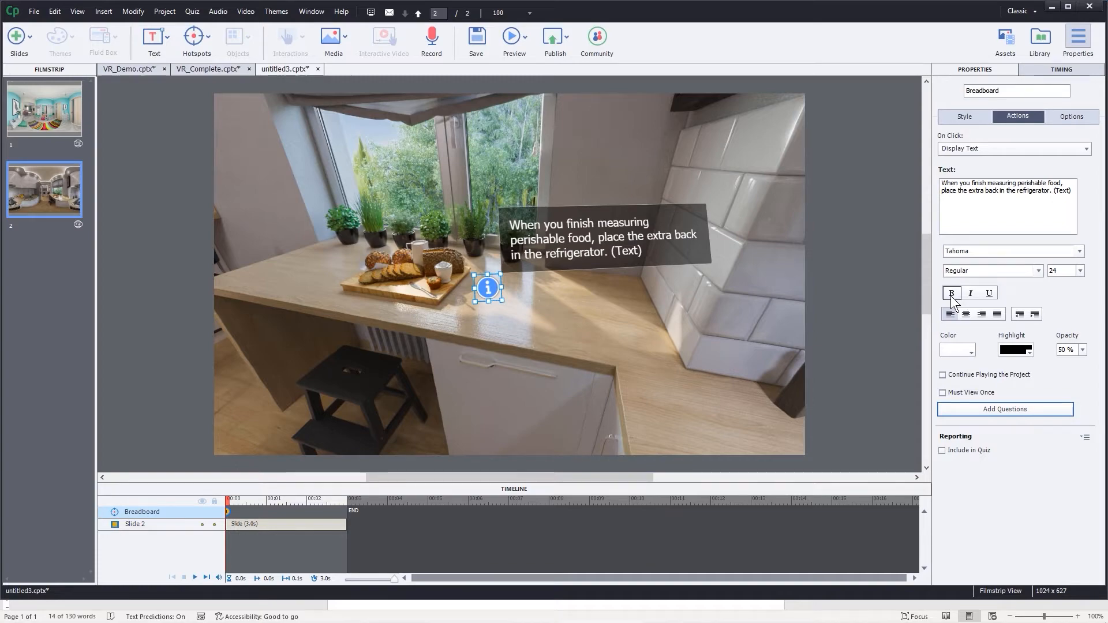
{"action": "left_click", "coordinate": [1031, 354]}
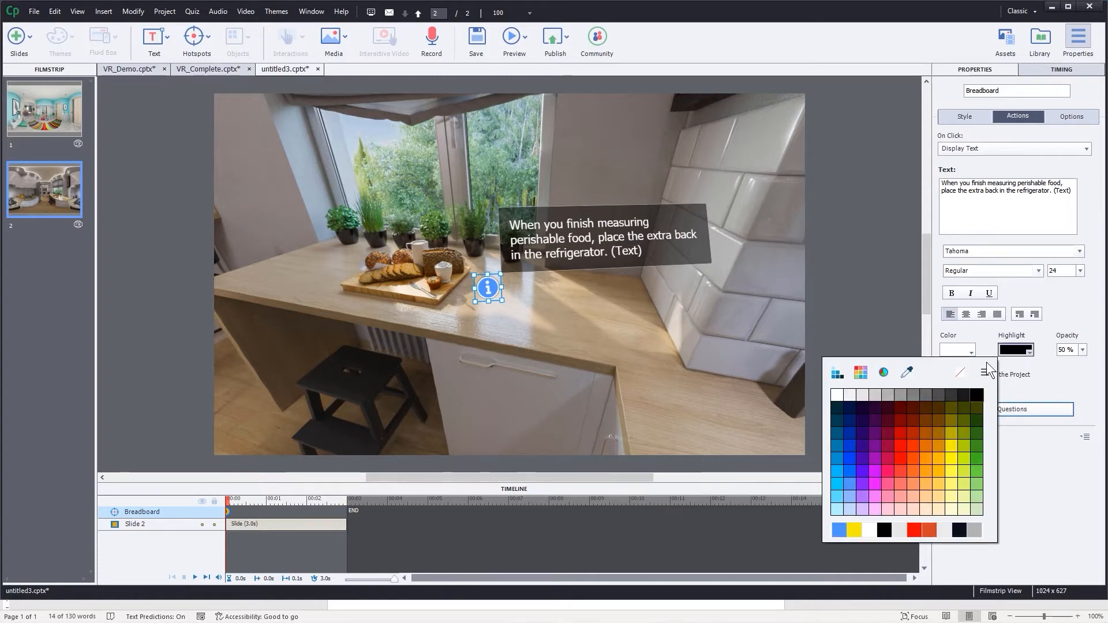
{"action": "left_click", "coordinate": [953, 430]}
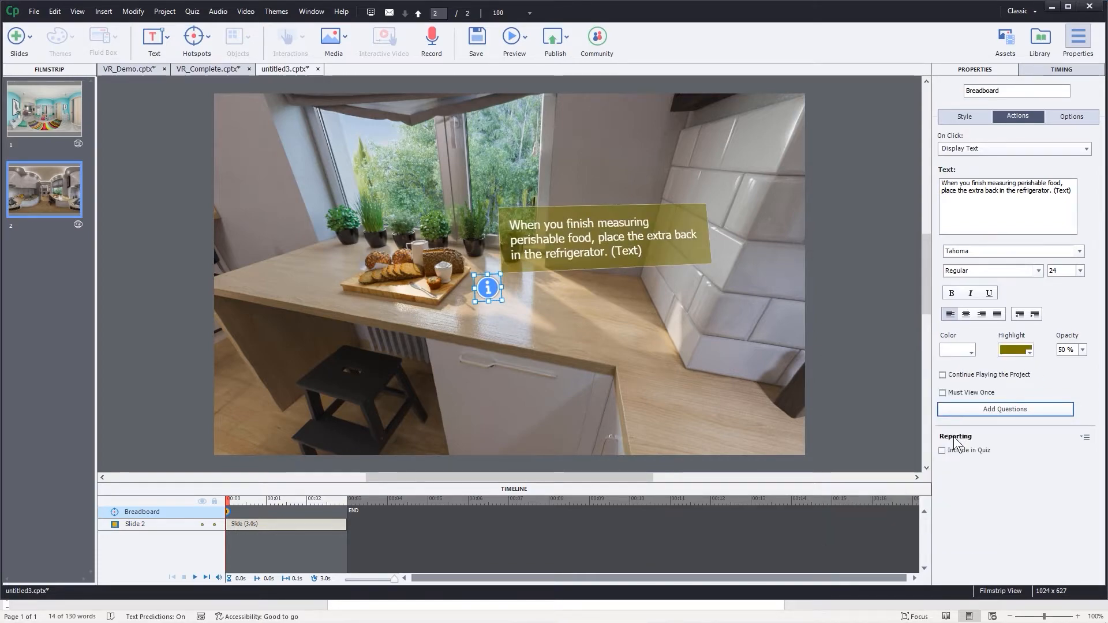
{"action": "left_click", "coordinate": [1016, 350]}
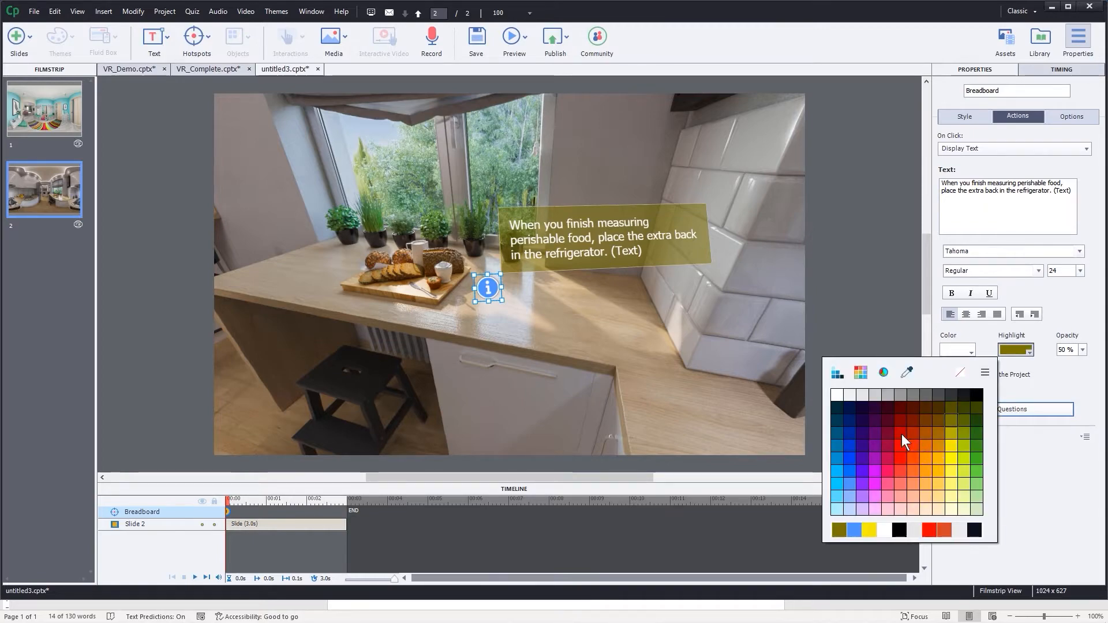
{"action": "left_click", "coordinate": [900, 451]}
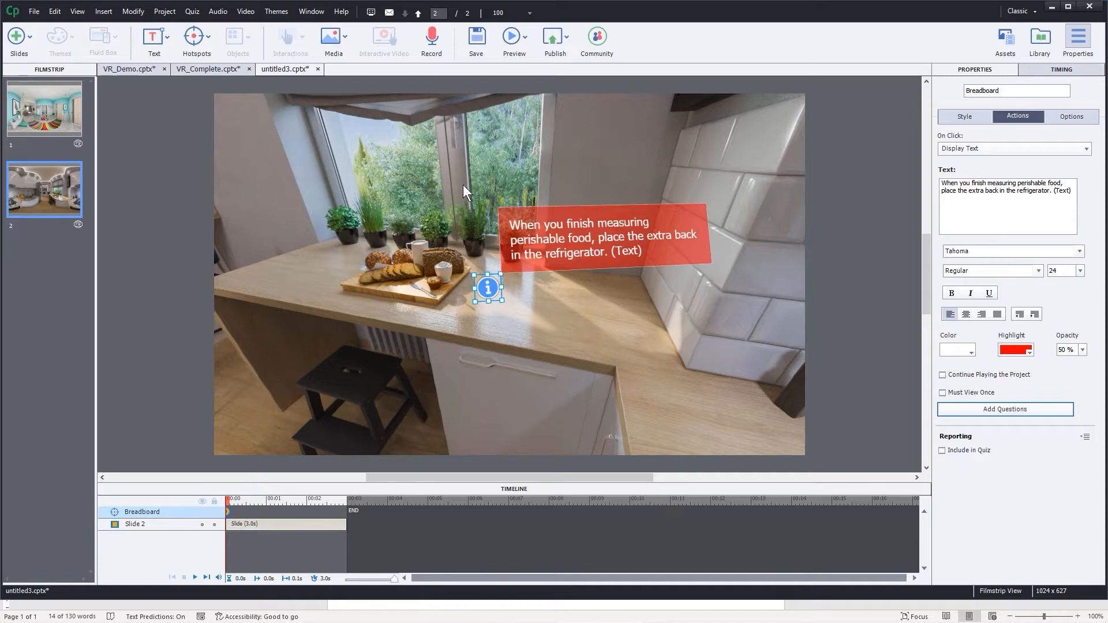
- Try light green as the color of the hotspot text, then return it to white
{"action": "left_click", "coordinate": [959, 350]}
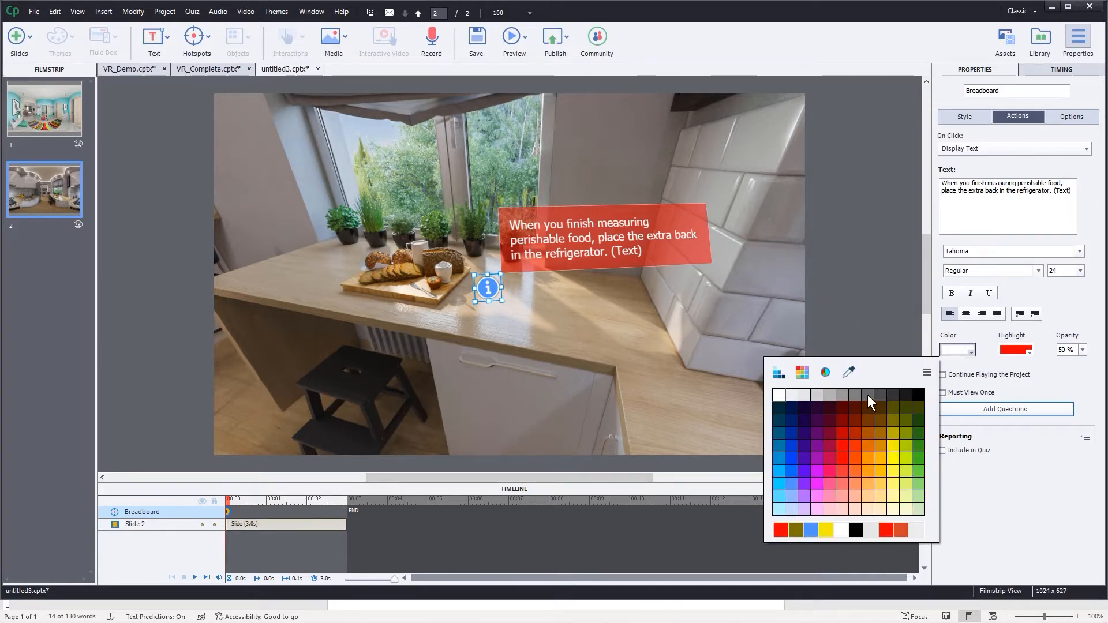
{"action": "left_click", "coordinate": [920, 482]}
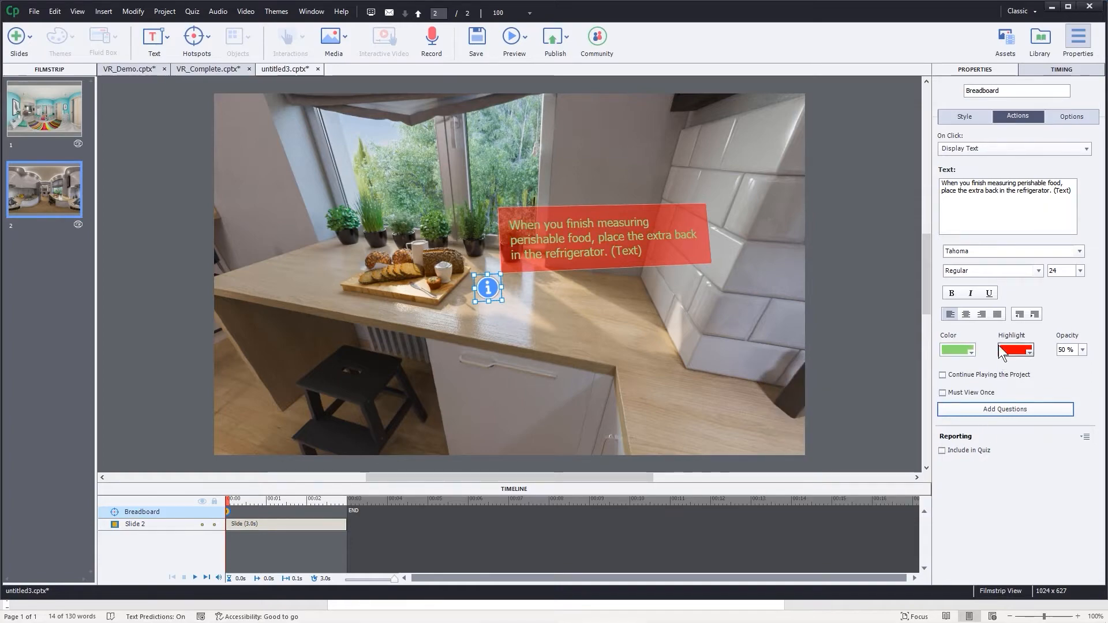
{"action": "left_click", "coordinate": [958, 350]}
{"action": "left_click", "coordinate": [780, 395]}
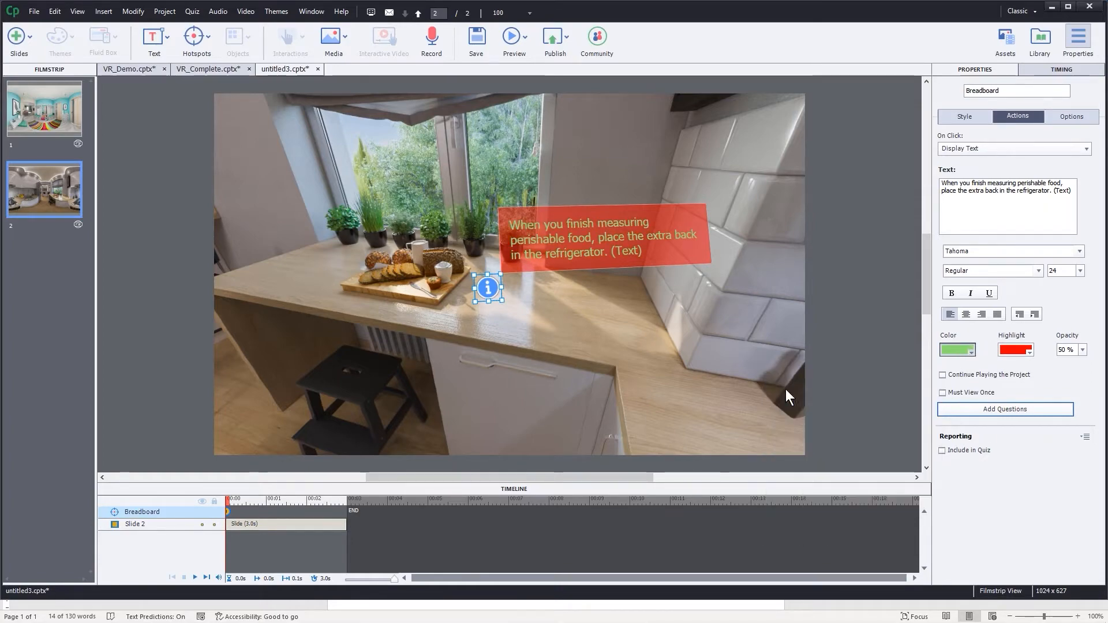
- Set the hotspot text's highlight to dark gray and delete "(Text)" from the end of the sentence
{"action": "left_click", "coordinate": [1016, 350]}
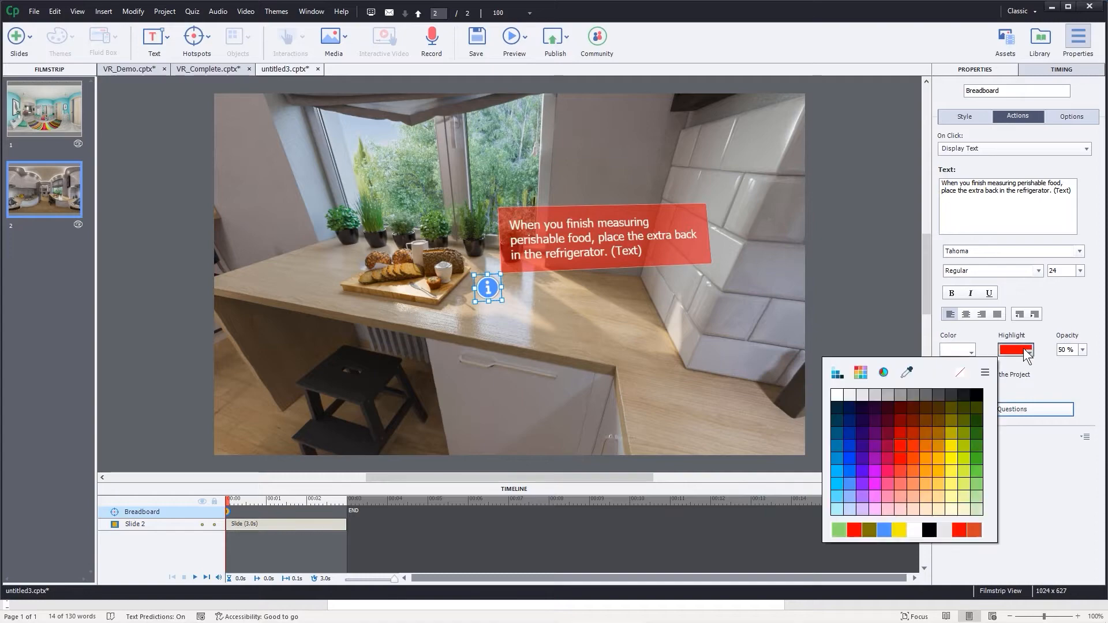
{"action": "left_click", "coordinate": [949, 395]}
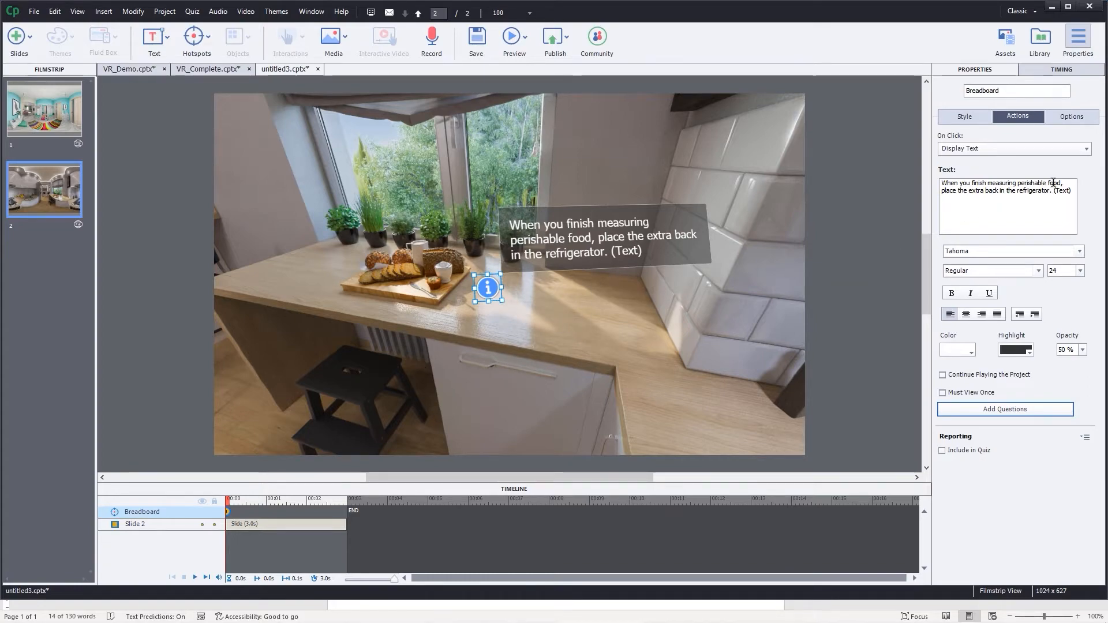
{"action": "left_click_drag", "start_coordinate": [1054, 191], "coordinate": [1088, 207]}
{"action": "key", "text": "BackSpace"}
{"action": "key", "text": "BackSpace"}
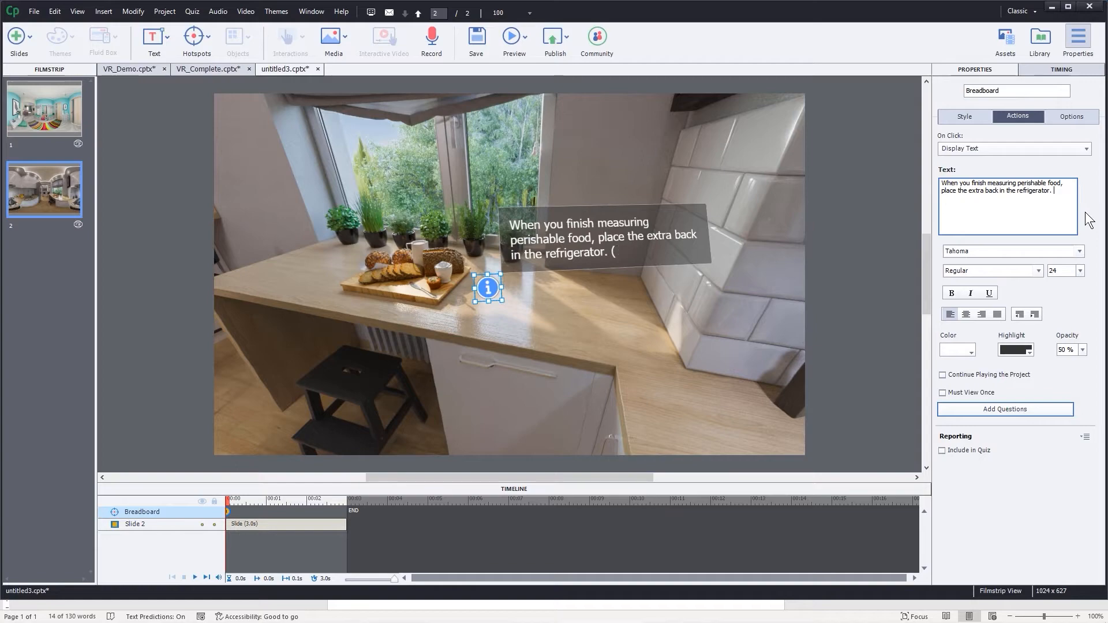
- Preview slide 2 and test the Breadboard hotspot by opening and closing its text, then close the preview
{"action": "left_click", "coordinate": [55, 225]}
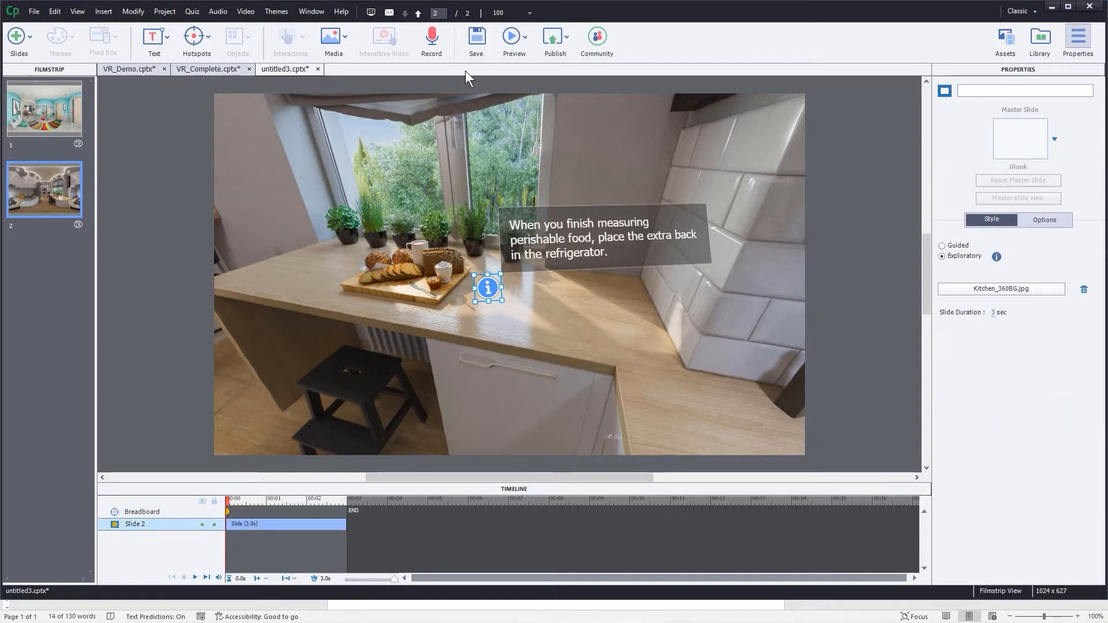
{"action": "left_click", "coordinate": [510, 41]}
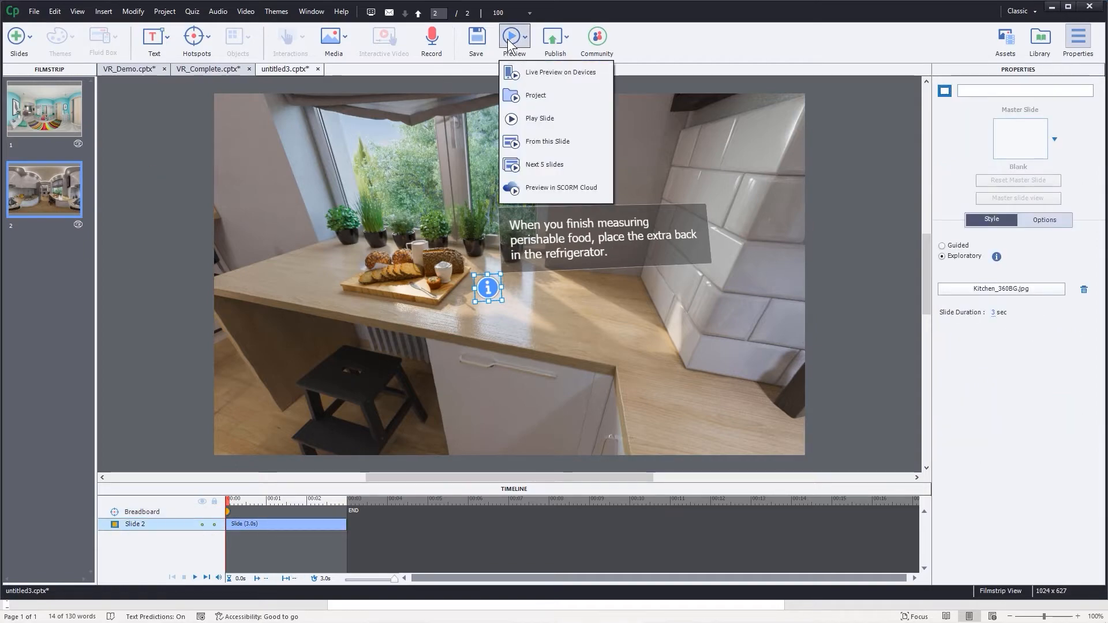
{"action": "left_click", "coordinate": [548, 118]}
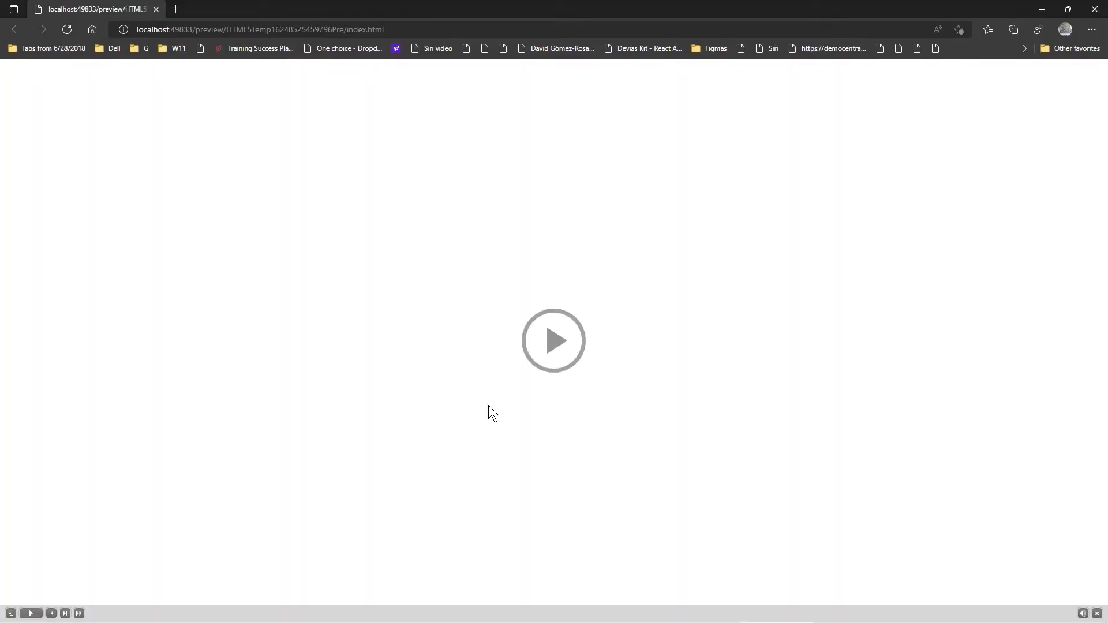
{"action": "left_click", "coordinate": [552, 338]}
{"action": "left_click_drag", "start_coordinate": [495, 432], "coordinate": [438, 387]}
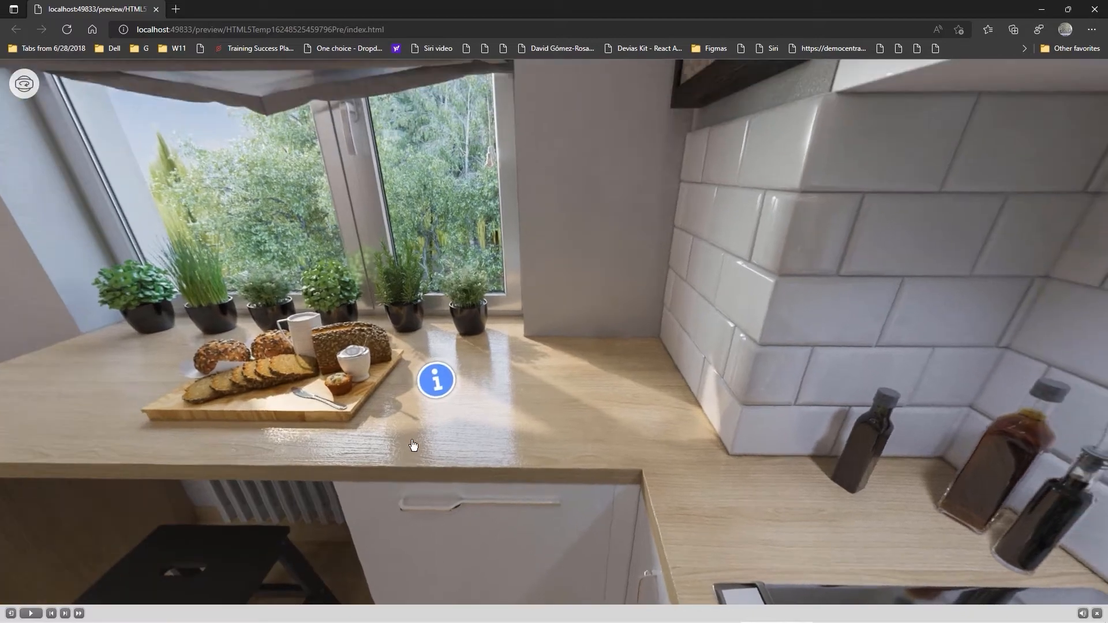
{"action": "left_click", "coordinate": [436, 381]}
{"action": "left_click_drag", "start_coordinate": [577, 413], "coordinate": [594, 377]}
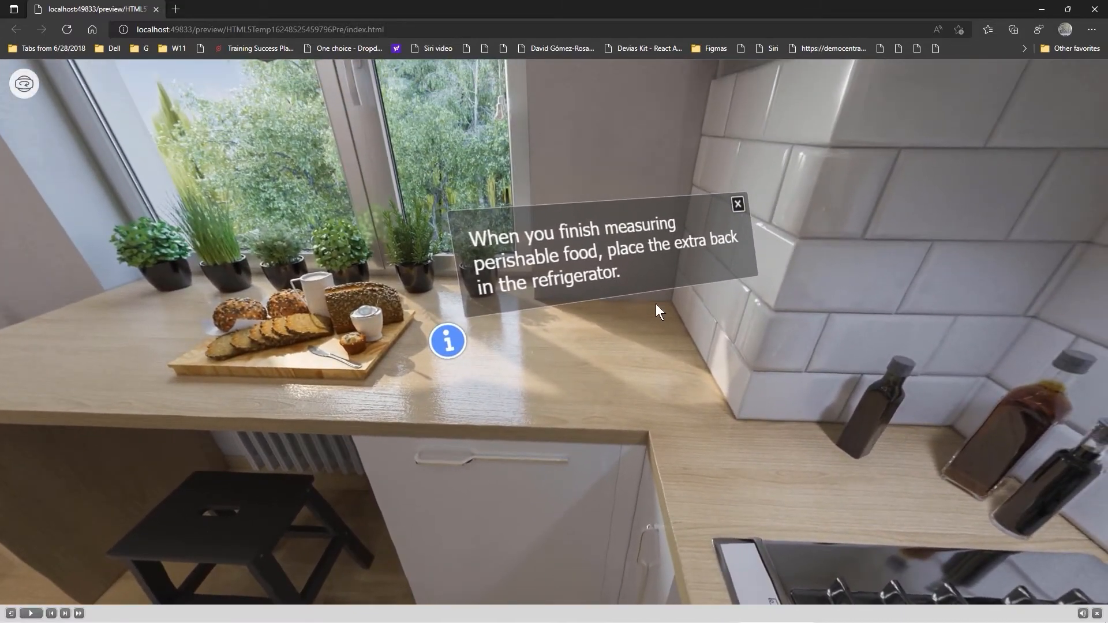
{"action": "left_click", "coordinate": [738, 203]}
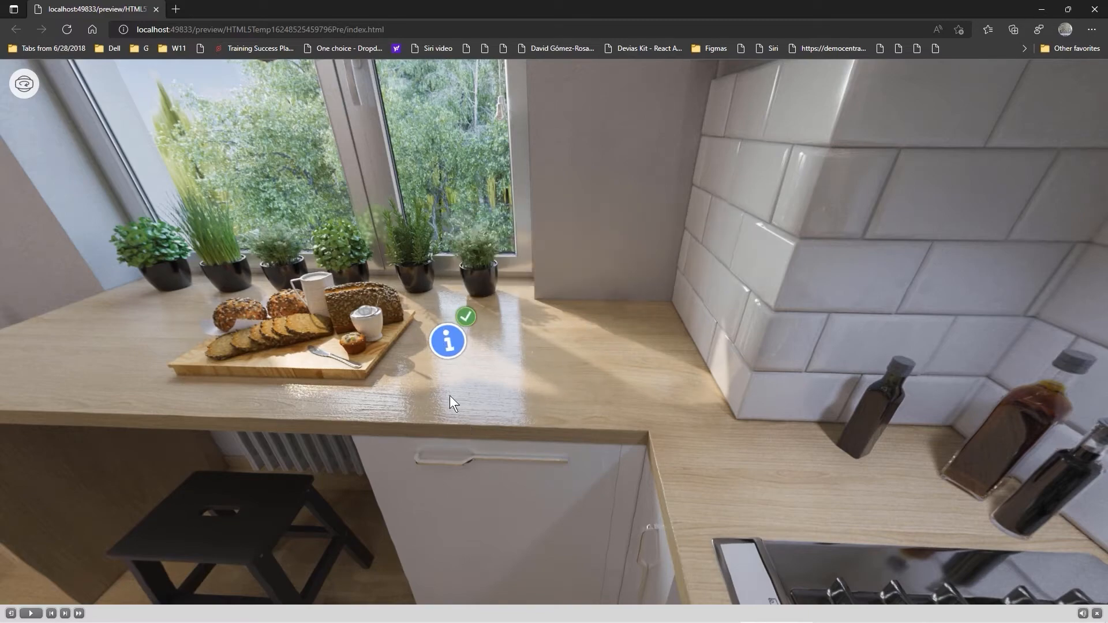
{"action": "left_click", "coordinate": [1095, 9]}
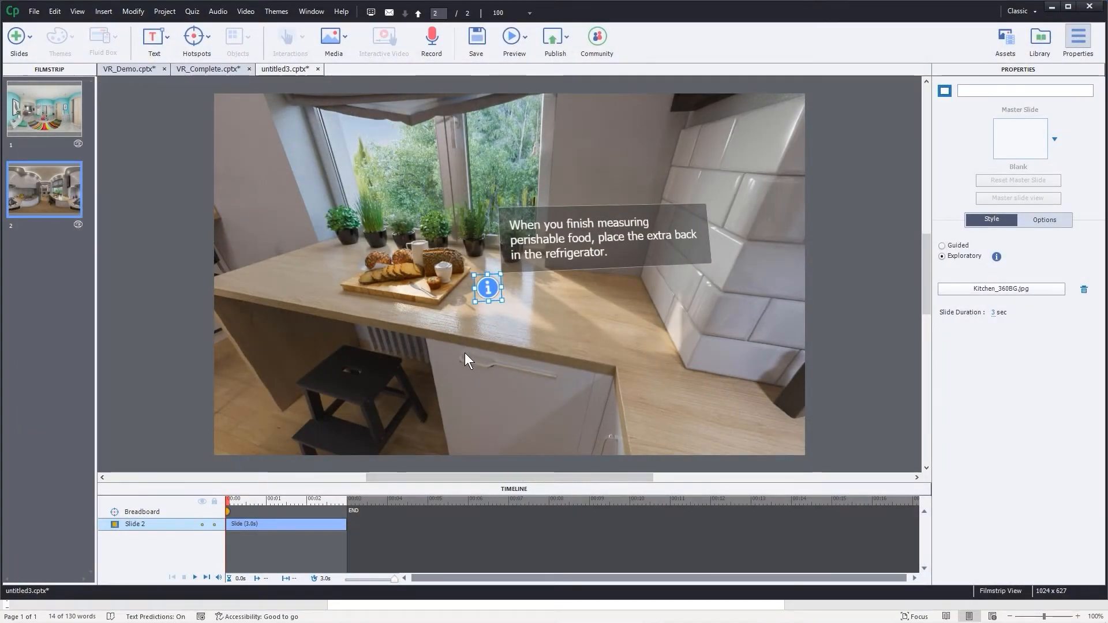
- Add a music-note hotspot to slide 2 and place it on the countertop beside the stove's kettle
{"action": "left_click_drag", "start_coordinate": [488, 347], "coordinate": [361, 329]}
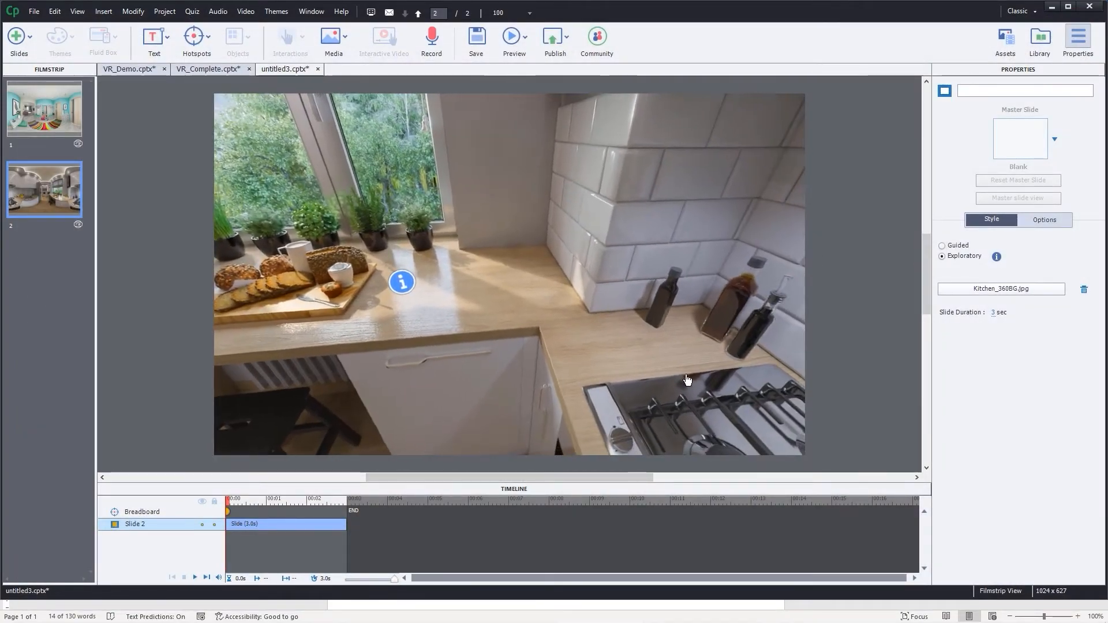
{"action": "left_click_drag", "start_coordinate": [686, 380], "coordinate": [442, 371]}
{"action": "left_click", "coordinate": [191, 46]}
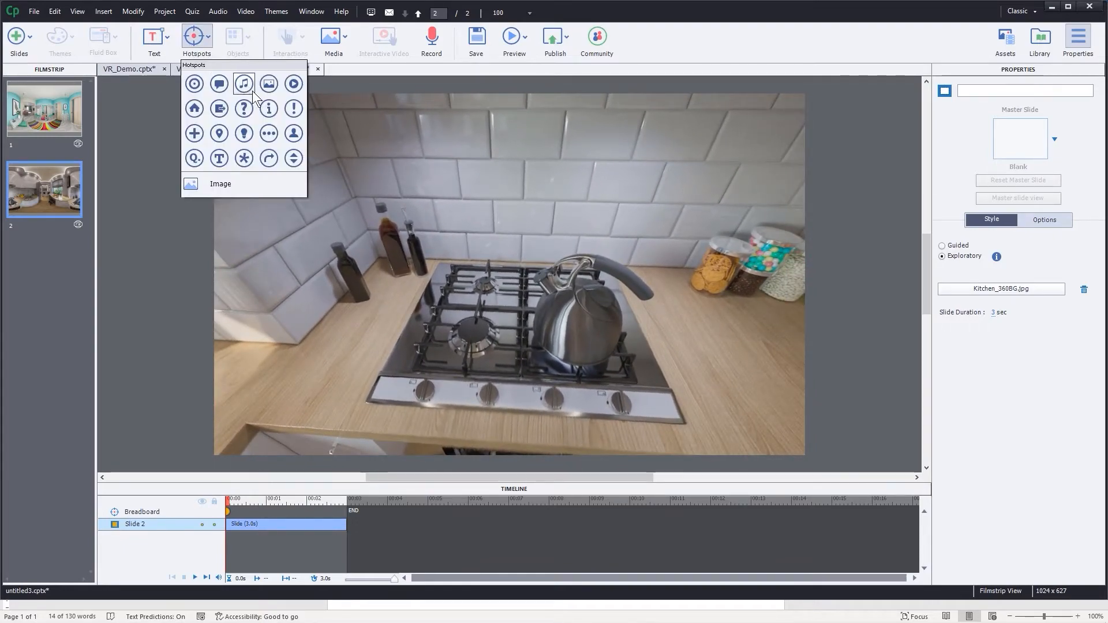
{"action": "left_click", "coordinate": [243, 87]}
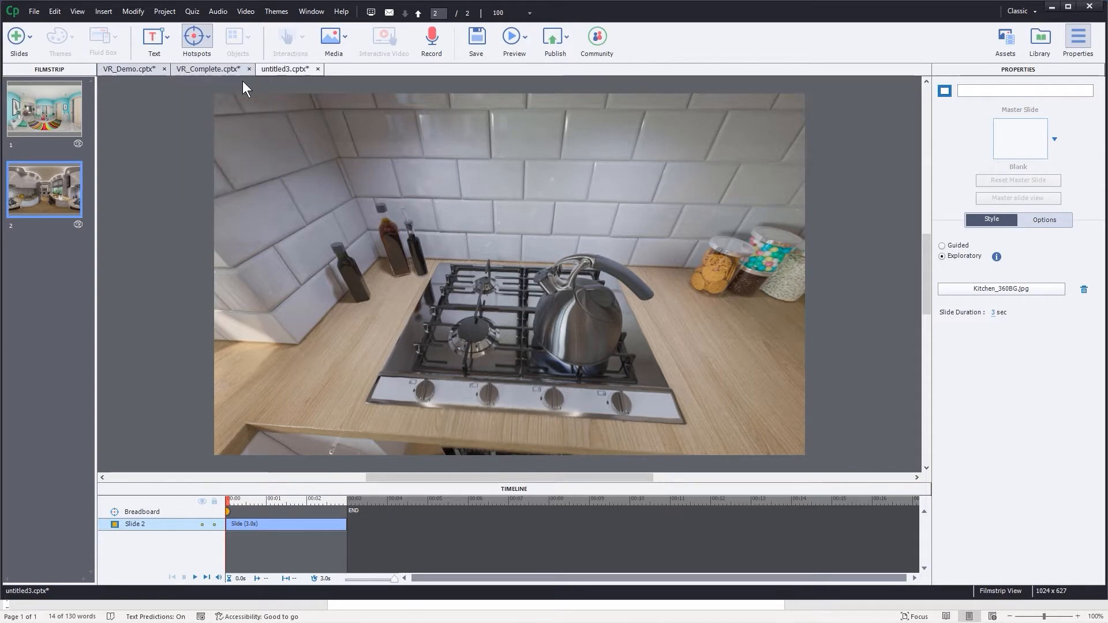
{"action": "left_click_drag", "start_coordinate": [509, 276], "coordinate": [687, 338]}
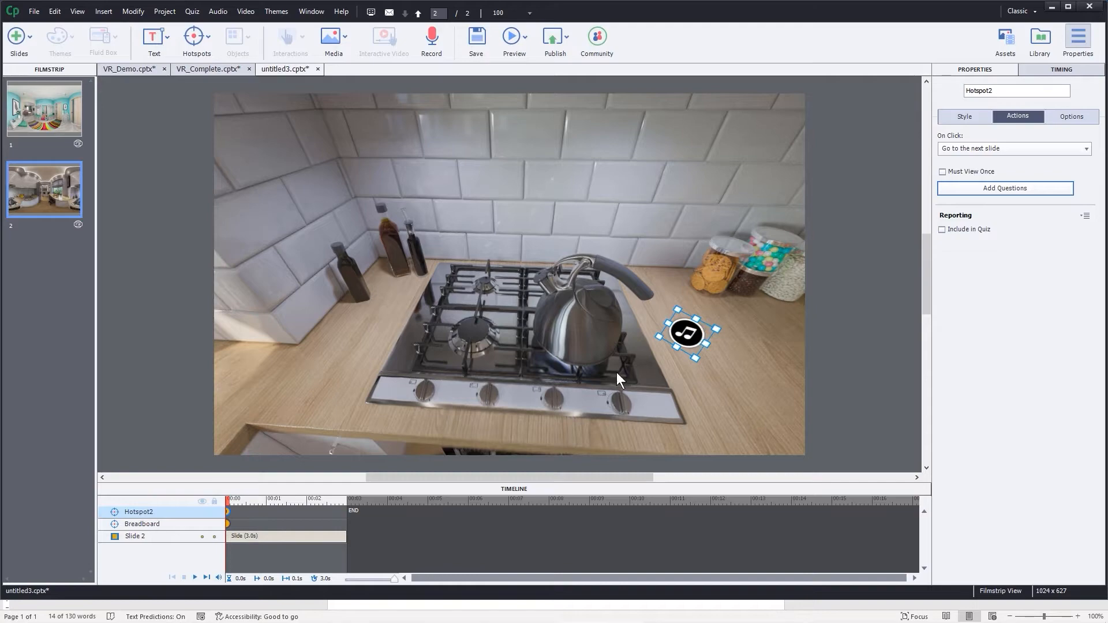
{"action": "left_click_drag", "start_coordinate": [616, 372], "coordinate": [507, 401]}
{"action": "left_click", "coordinate": [608, 311]}
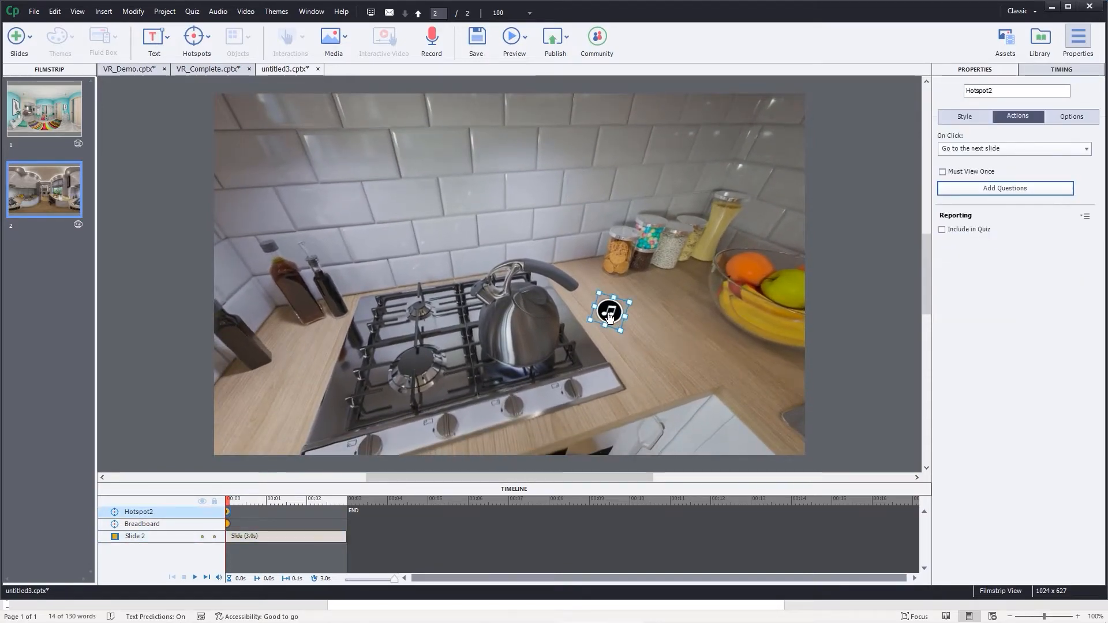
- Set the click action of the music-note hotspot beside the kettle to Play Audio
{"action": "left_click", "coordinate": [1010, 149]}
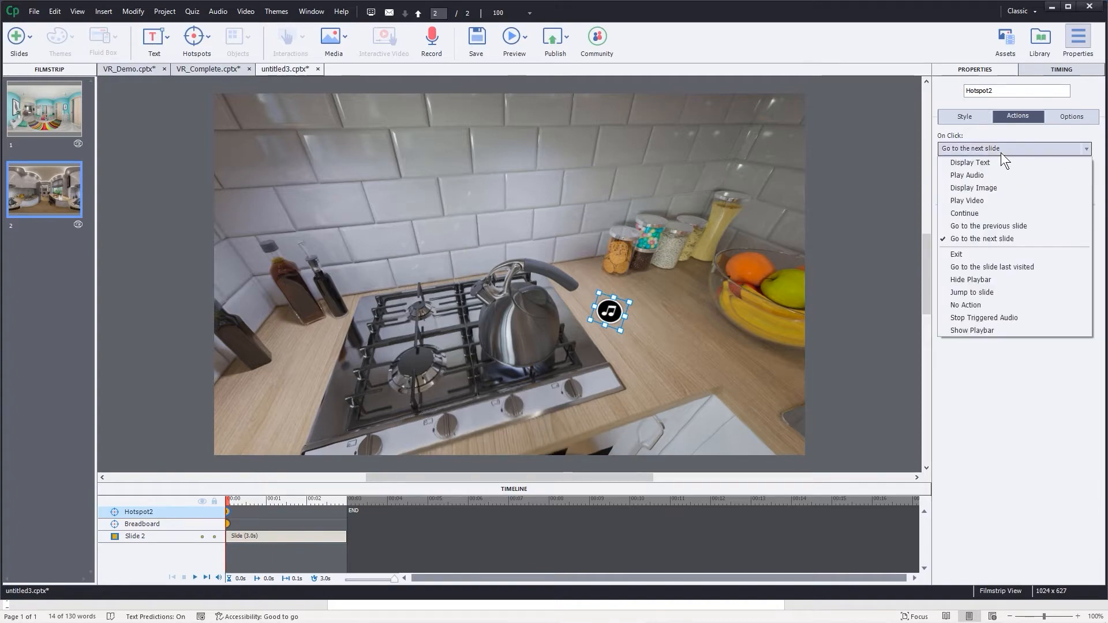
{"action": "left_click", "coordinate": [1062, 124]}
{"action": "left_click", "coordinate": [1069, 116]}
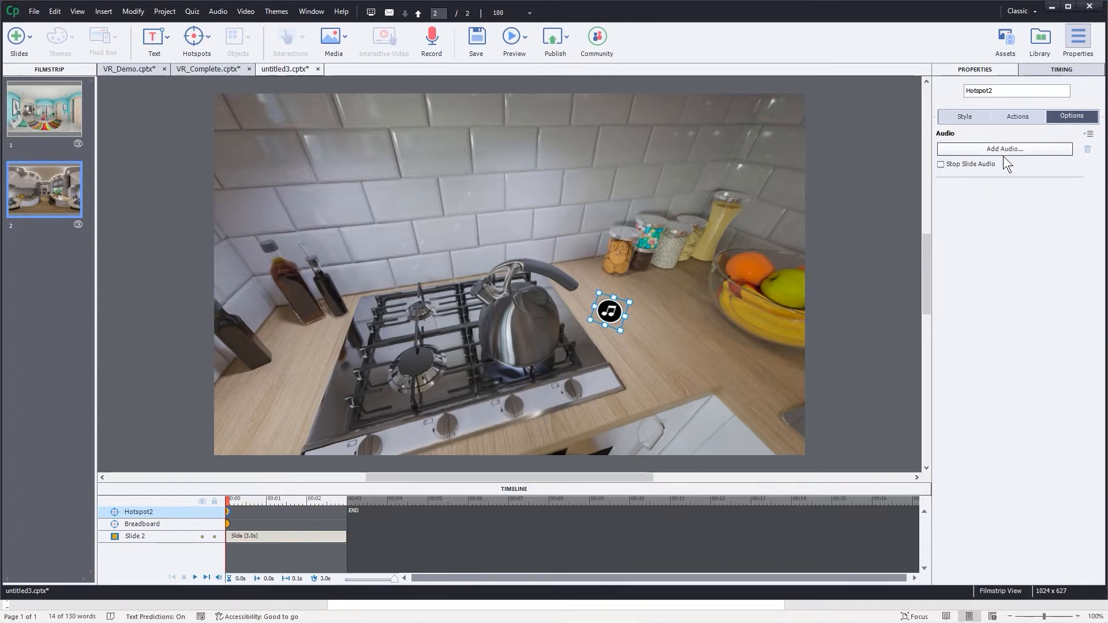
{"action": "left_click", "coordinate": [1017, 115]}
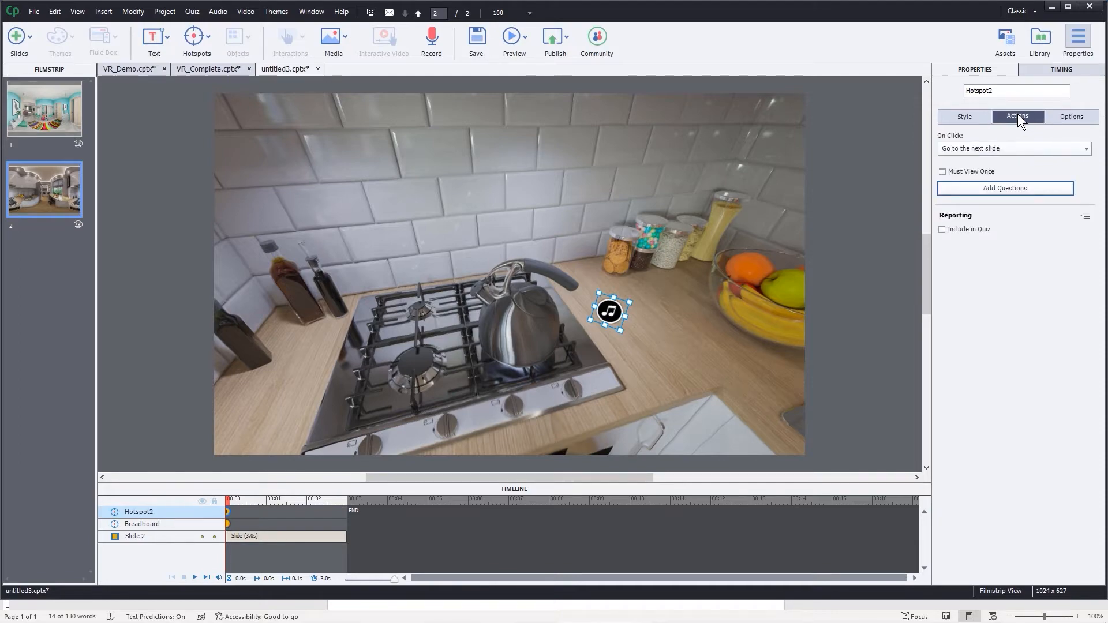
{"action": "left_click", "coordinate": [975, 149]}
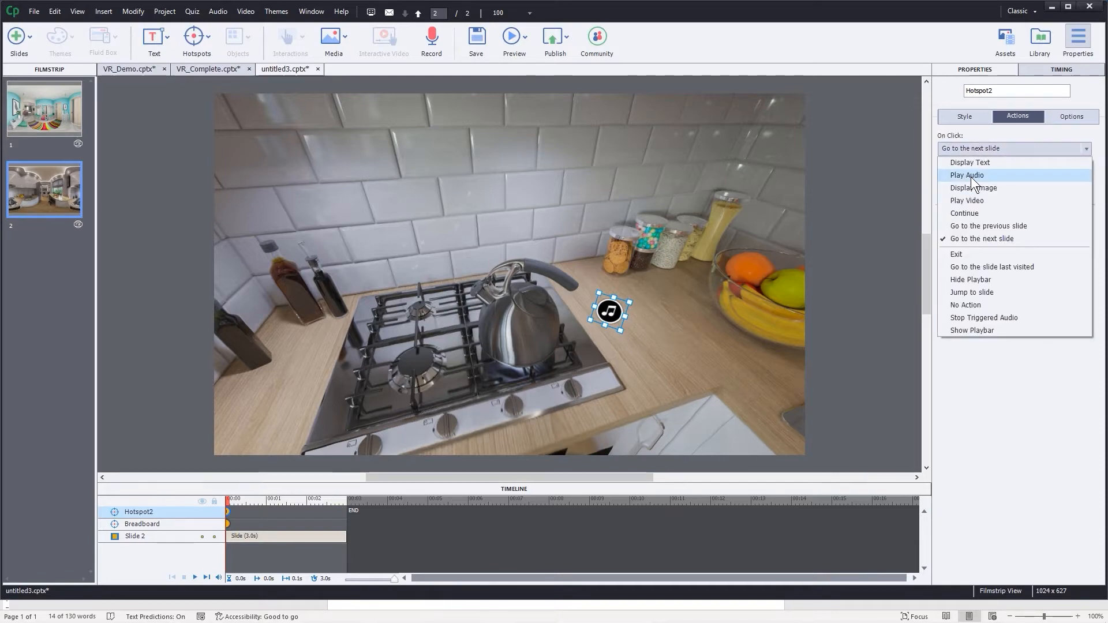
{"action": "left_click", "coordinate": [970, 176]}
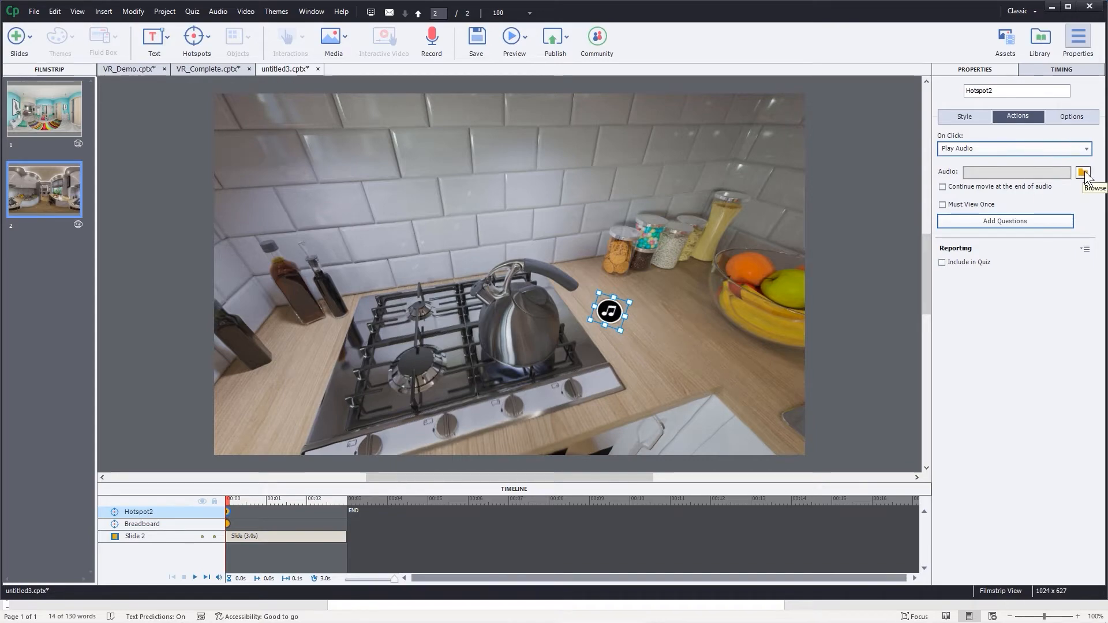
- Assign PotHandles.wav from the Courseware > VR > Assets folder as the audio played by the music-note hotspot
{"action": "left_click", "coordinate": [1083, 173]}
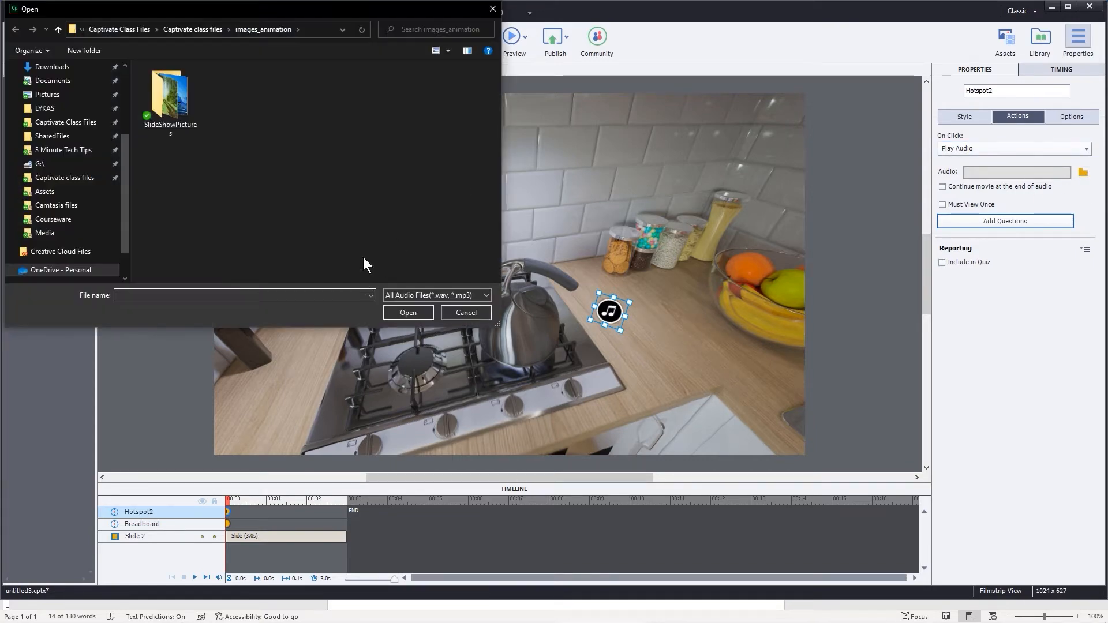
{"action": "left_click_drag", "start_coordinate": [124, 154], "coordinate": [133, 99]}
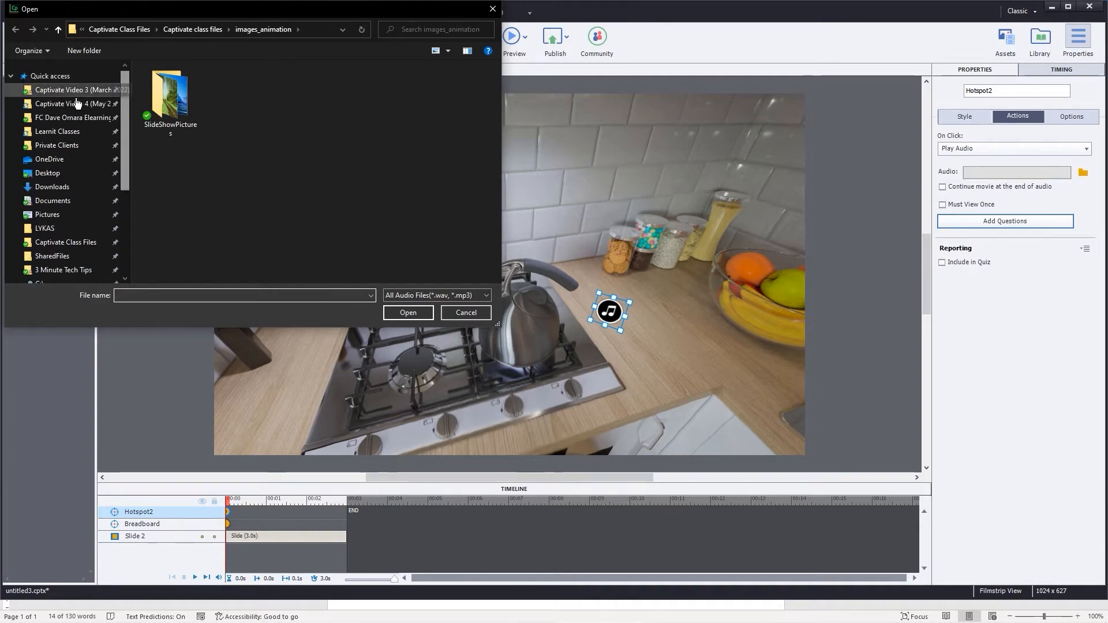
{"action": "left_click", "coordinate": [77, 103]}
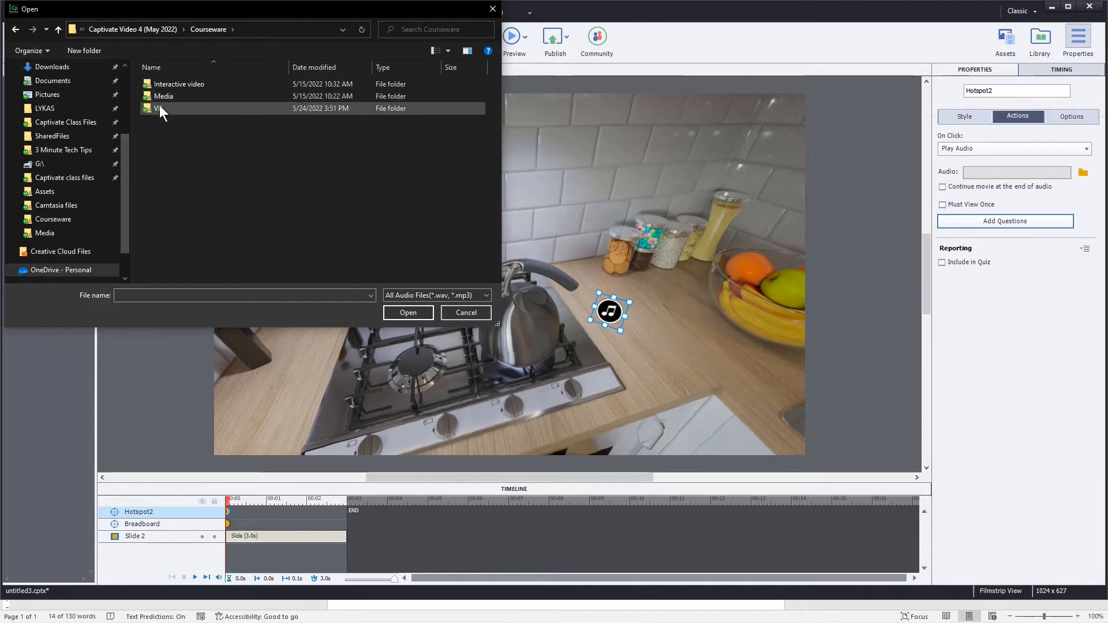
{"action": "double_click", "coordinate": [160, 106]}
{"action": "double_click", "coordinate": [158, 84]}
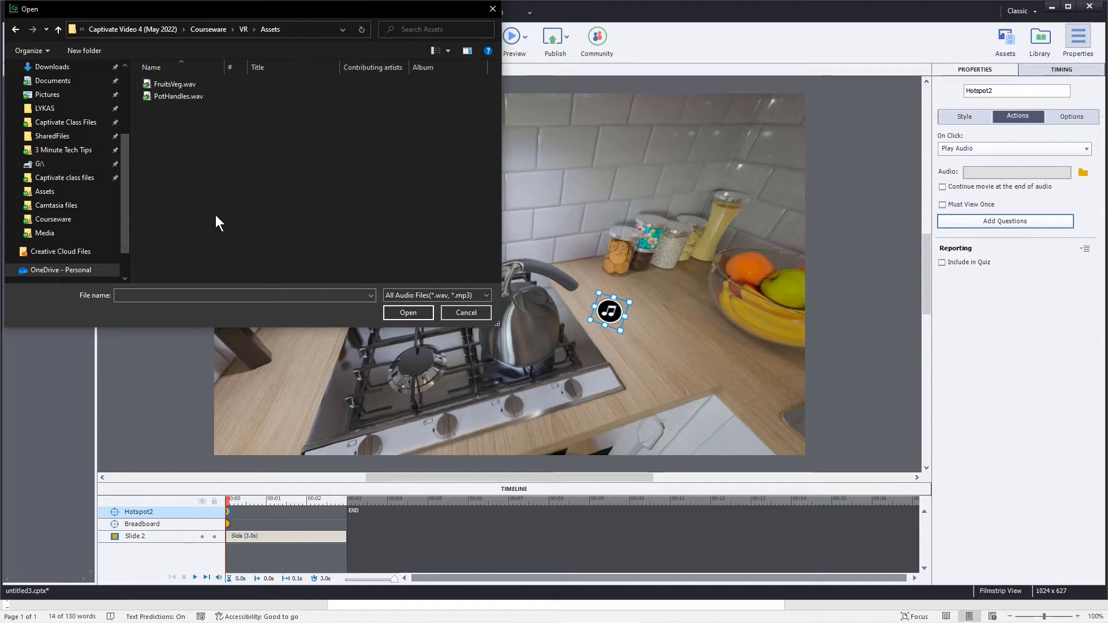
{"action": "left_click", "coordinate": [180, 98]}
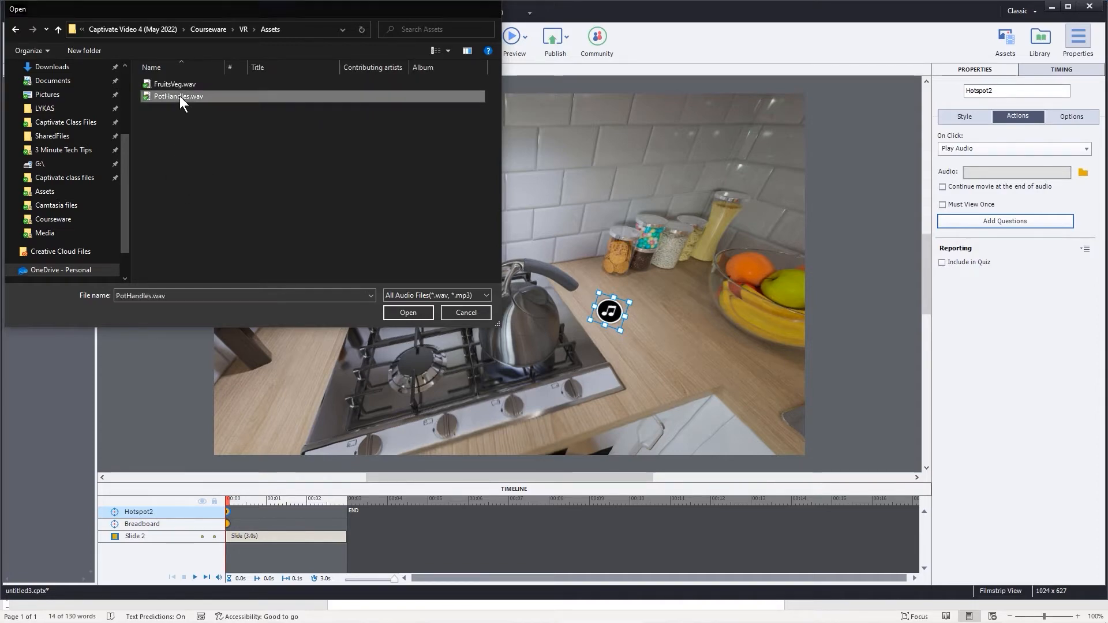
{"action": "double_click", "coordinate": [179, 96]}
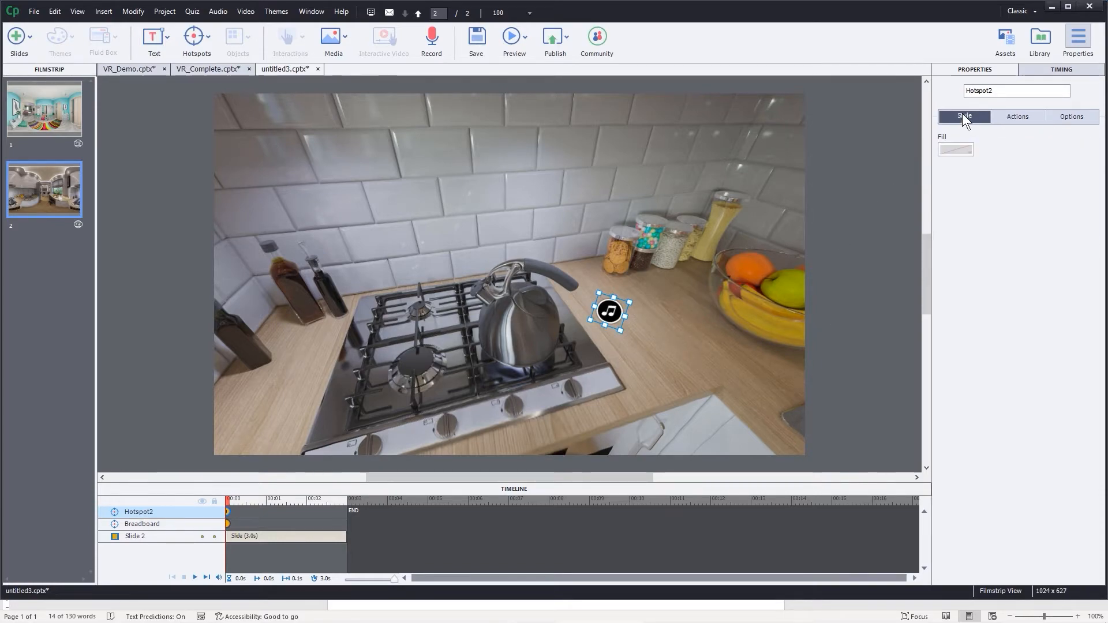
{"action": "left_click", "coordinate": [1087, 117]}
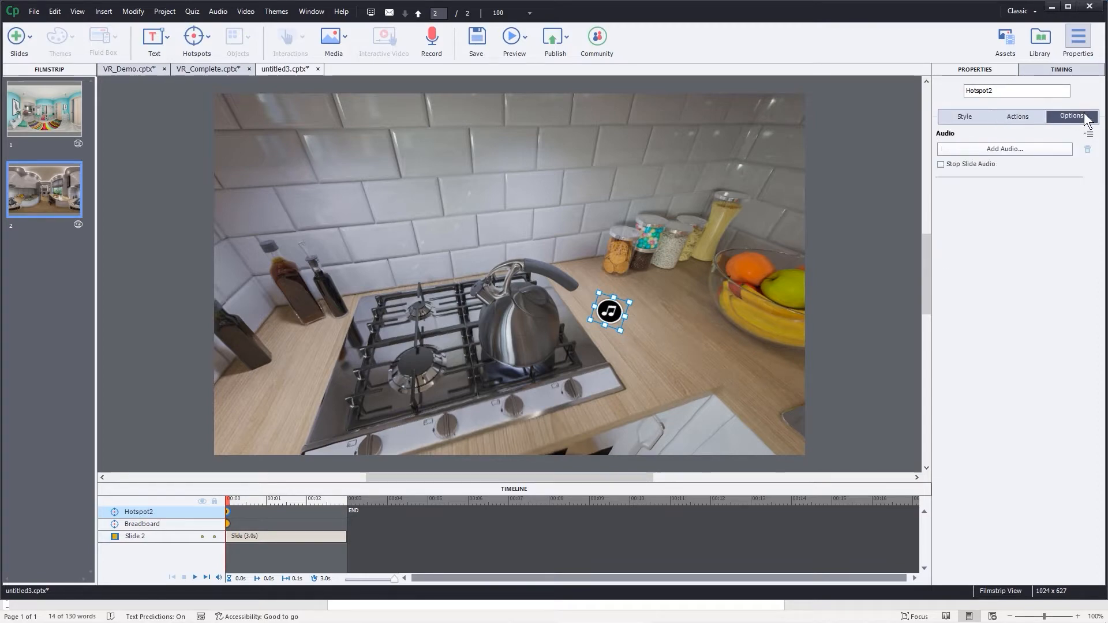
{"action": "left_click", "coordinate": [1012, 116]}
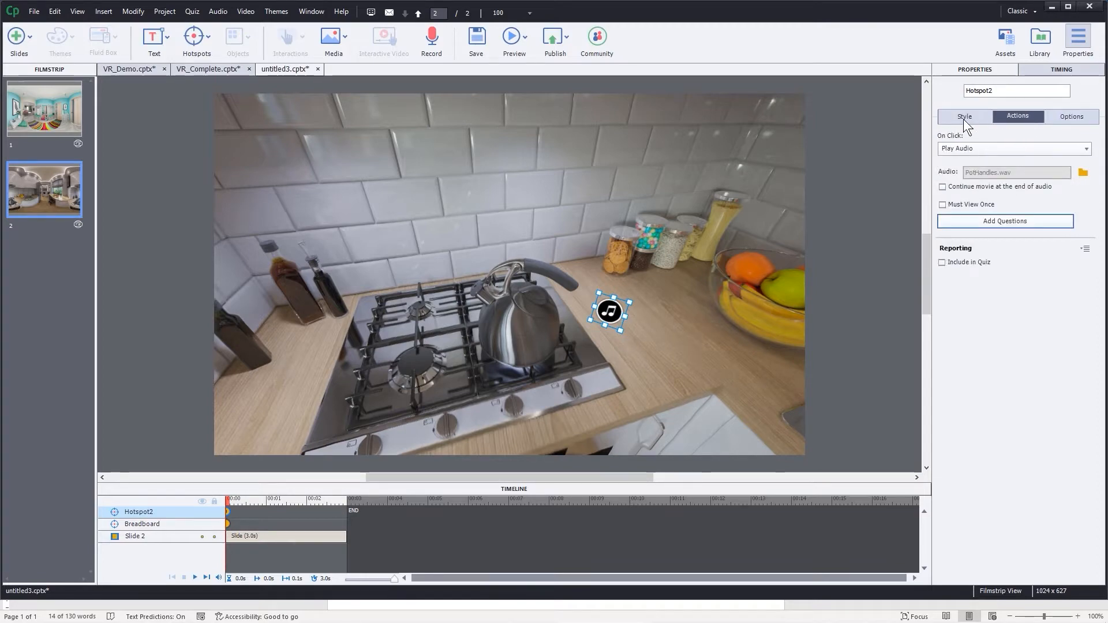
{"action": "left_click", "coordinate": [963, 118]}
{"action": "left_click", "coordinate": [1070, 74]}
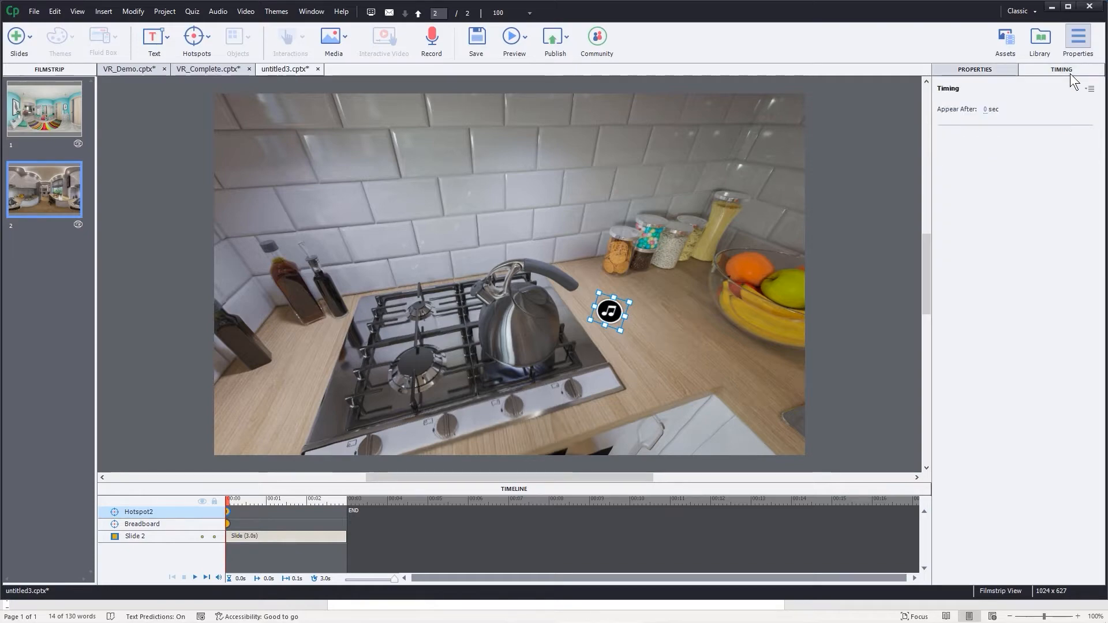
{"action": "left_click", "coordinate": [971, 69]}
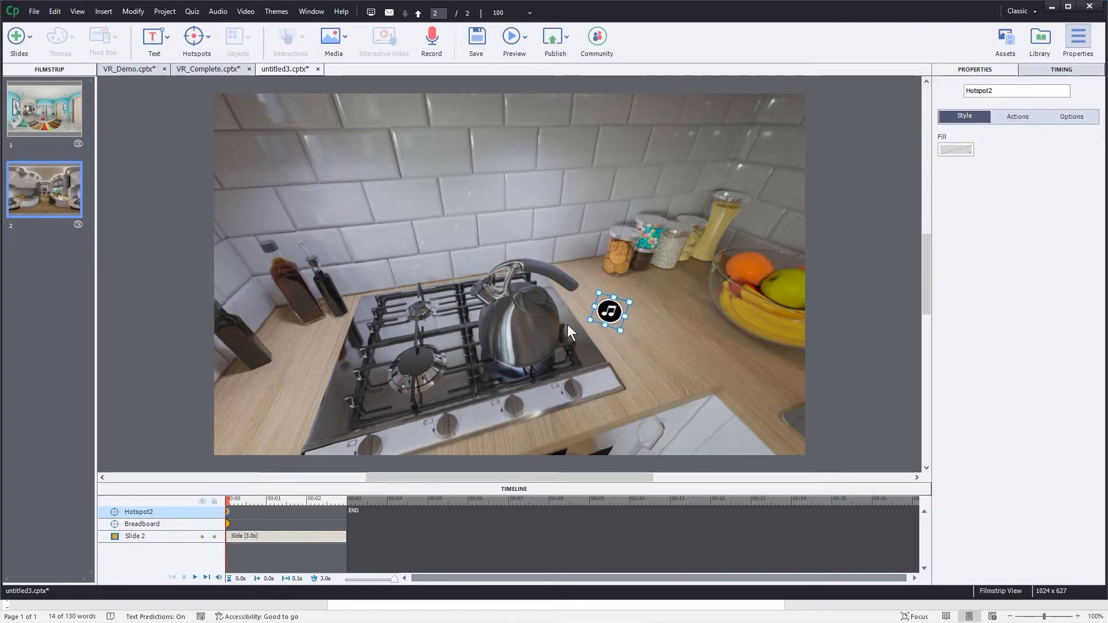
- Preview the project from slide 2, play the music-note hotspot's audio beside the kettle, and close the preview
{"action": "left_click", "coordinate": [512, 39]}
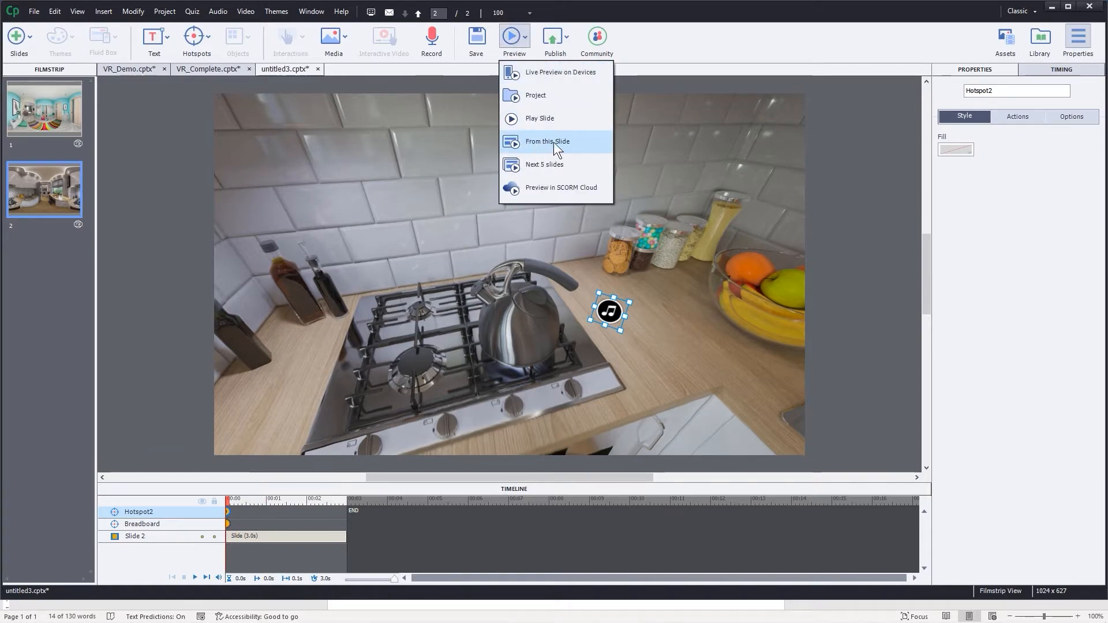
{"action": "left_click", "coordinate": [525, 142]}
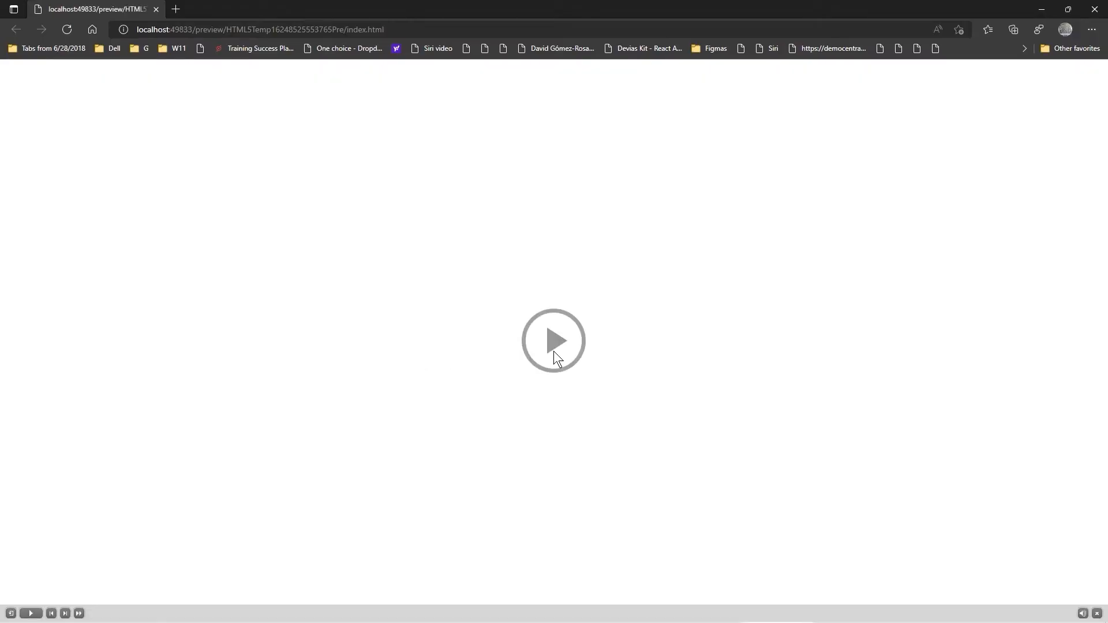
{"action": "left_click", "coordinate": [554, 357]}
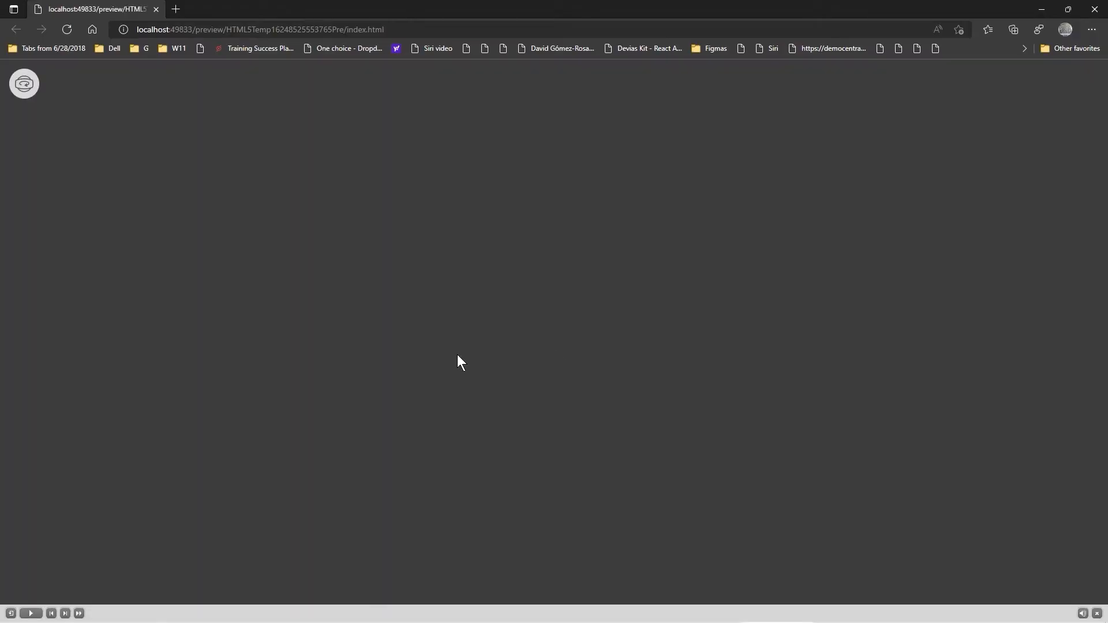
{"action": "left_click_drag", "start_coordinate": [407, 387], "coordinate": [701, 311]}
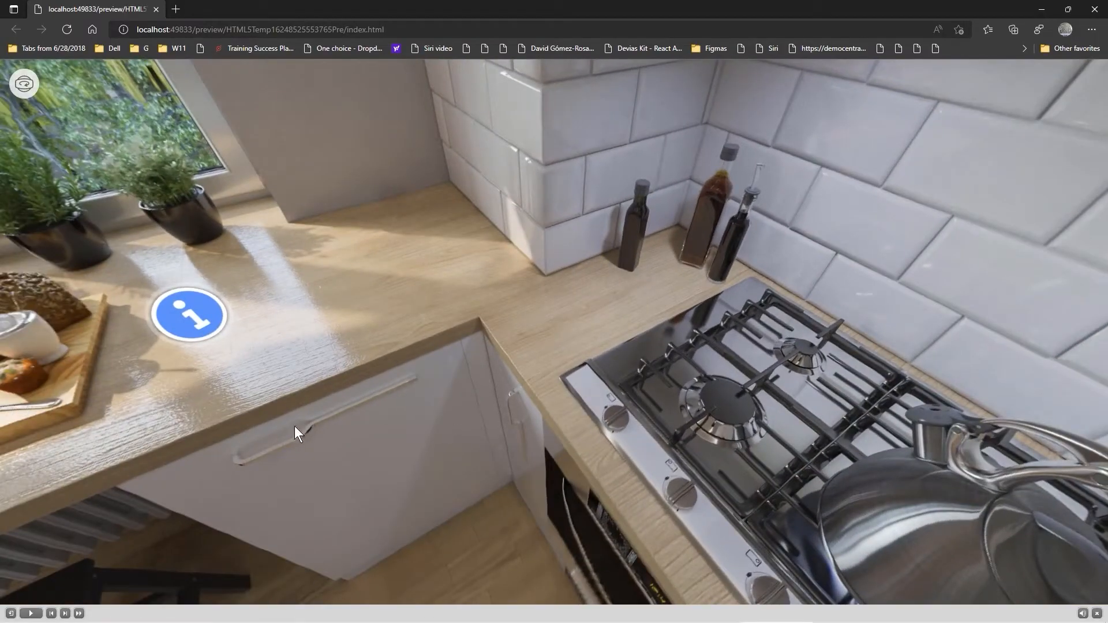
{"action": "left_click_drag", "start_coordinate": [295, 429], "coordinate": [486, 589]}
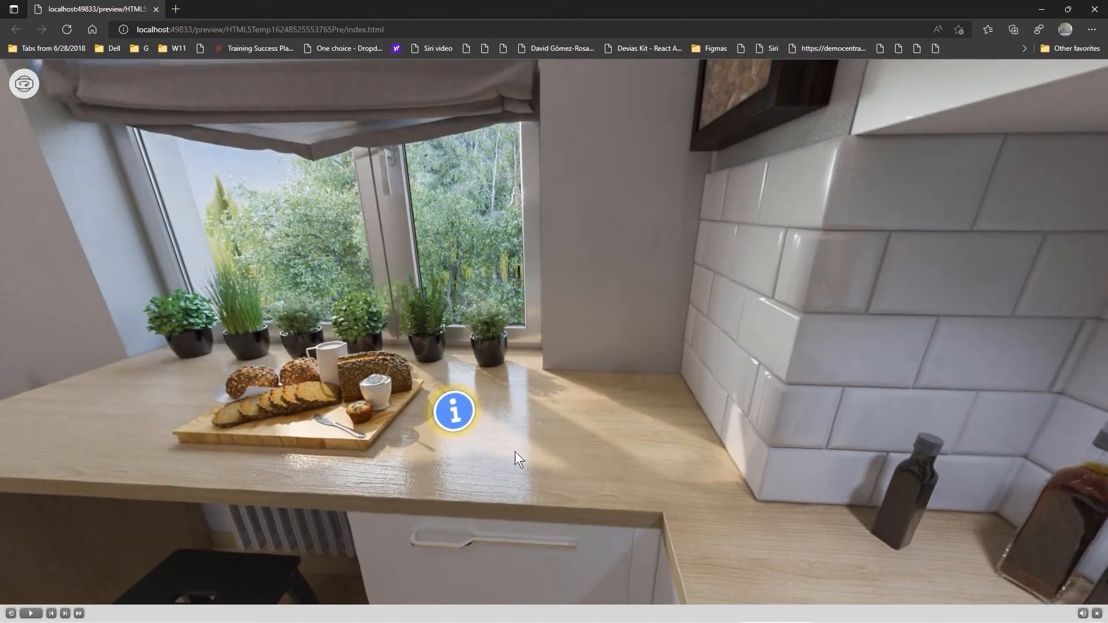
{"action": "left_click_drag", "start_coordinate": [514, 452], "coordinate": [529, 485]}
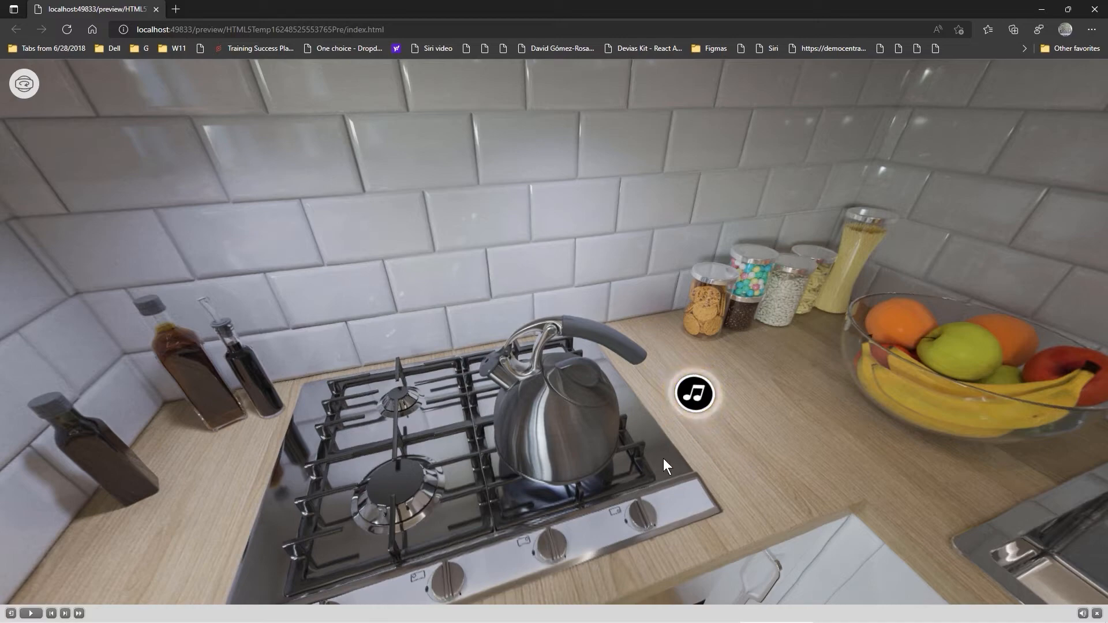
{"action": "left_click", "coordinate": [692, 397]}
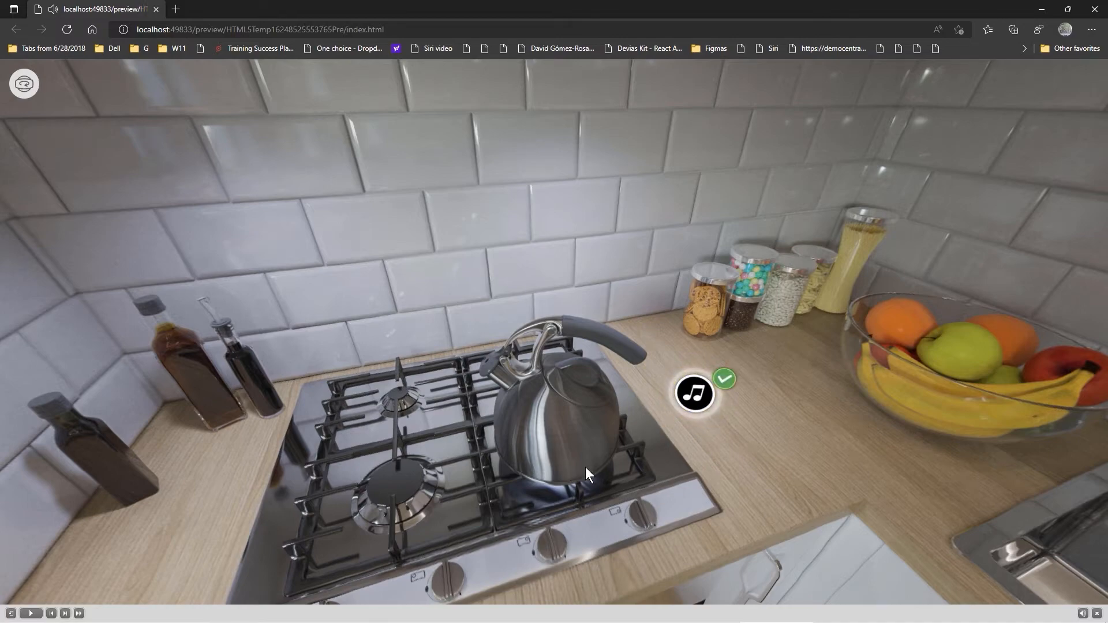
{"action": "left_click_drag", "start_coordinate": [602, 469], "coordinate": [659, 495]}
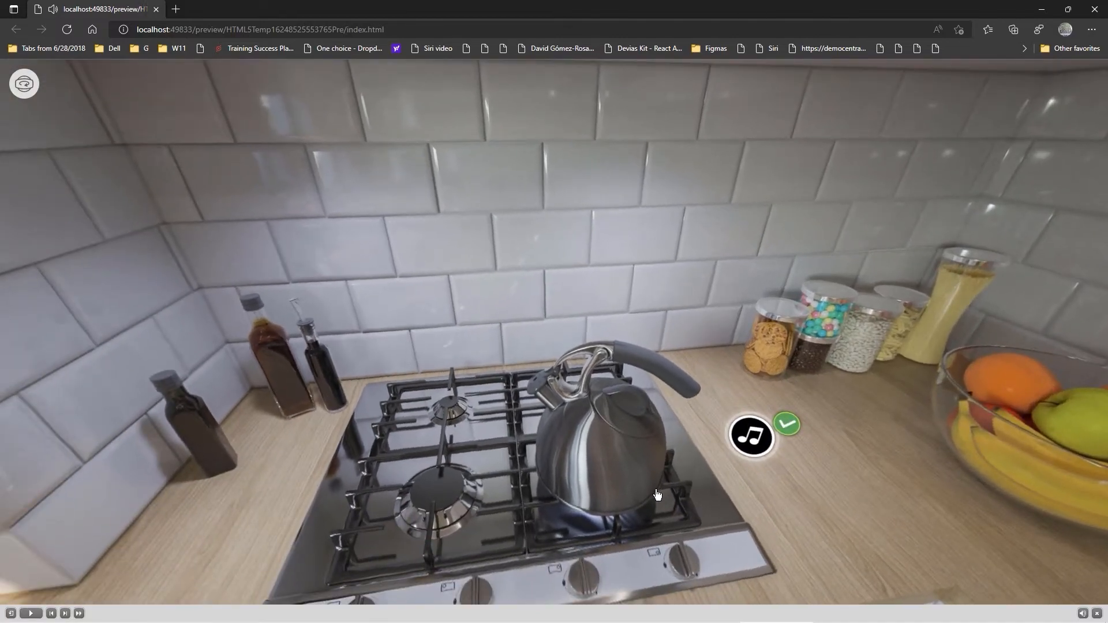
{"action": "left_click", "coordinate": [1095, 13]}
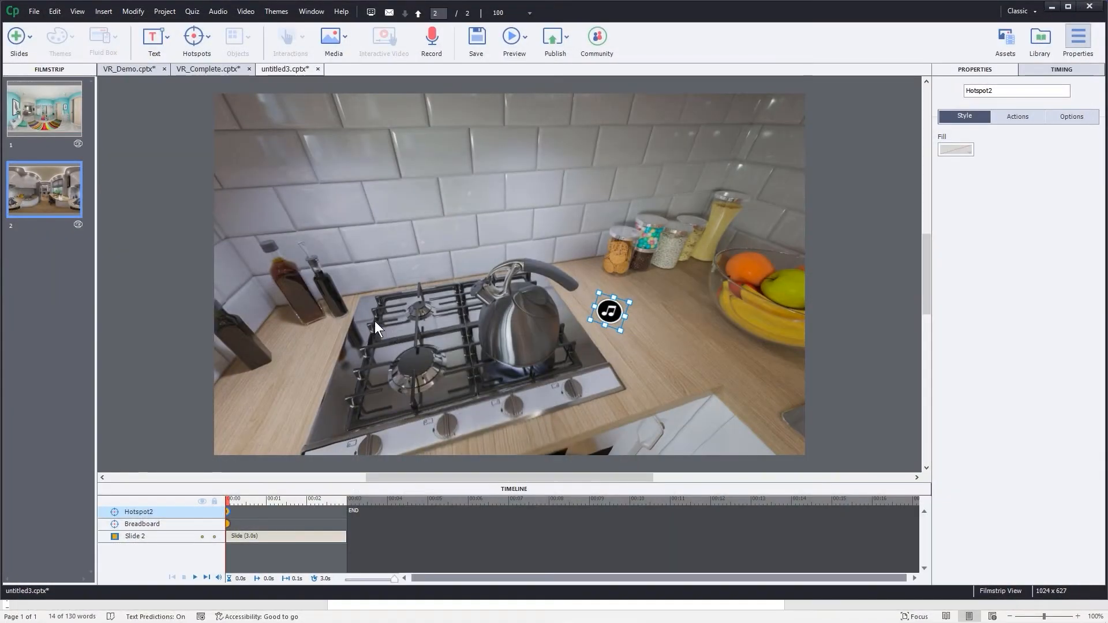
{"action": "mouse_move", "coordinate": [415, 307]}
{"action": "left_mouse_down"}
{"action": "mouse_move", "coordinate": [483, 266]}
{"action": "mouse_move", "coordinate": [403, 321]}
{"action": "left_mouse_up"}
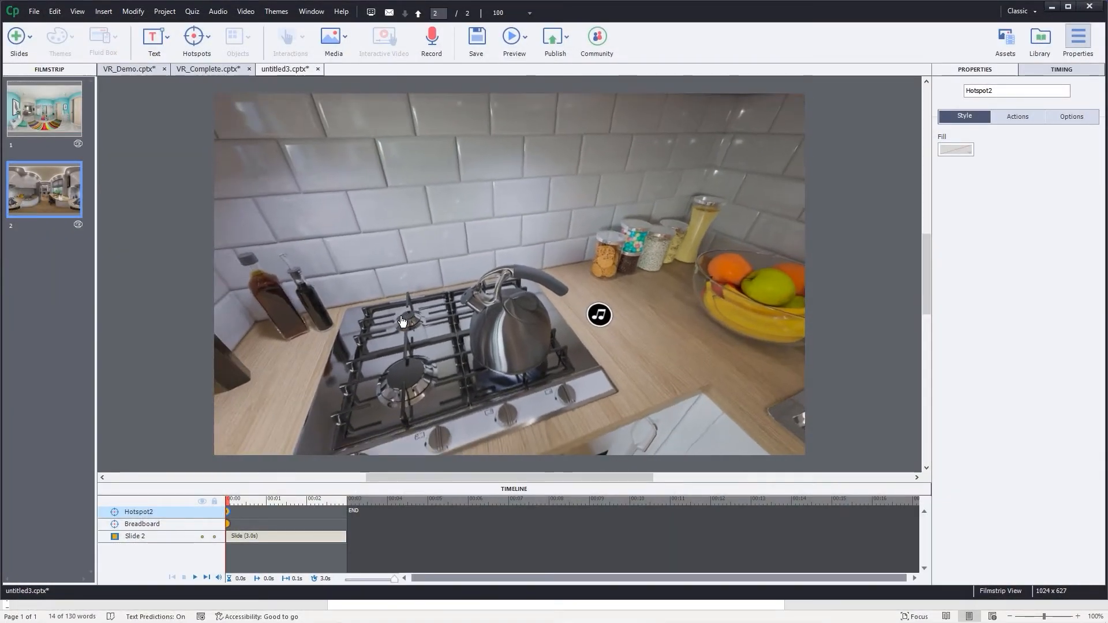
{"action": "left_click", "coordinate": [402, 322]}
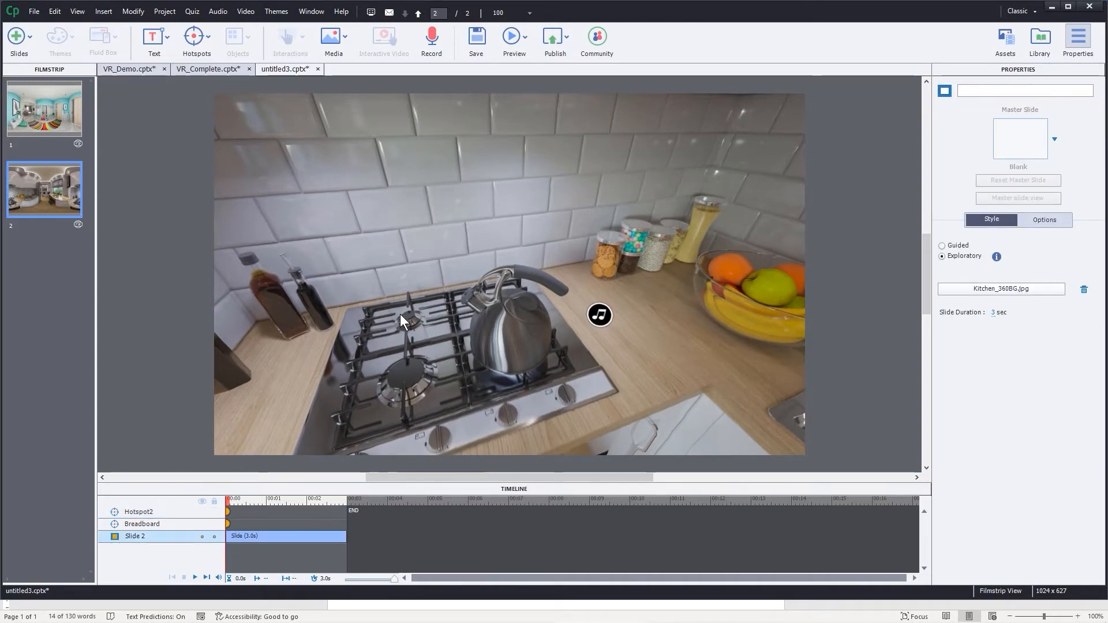
{"action": "left_click_drag", "start_coordinate": [418, 378], "coordinate": [338, 408]}
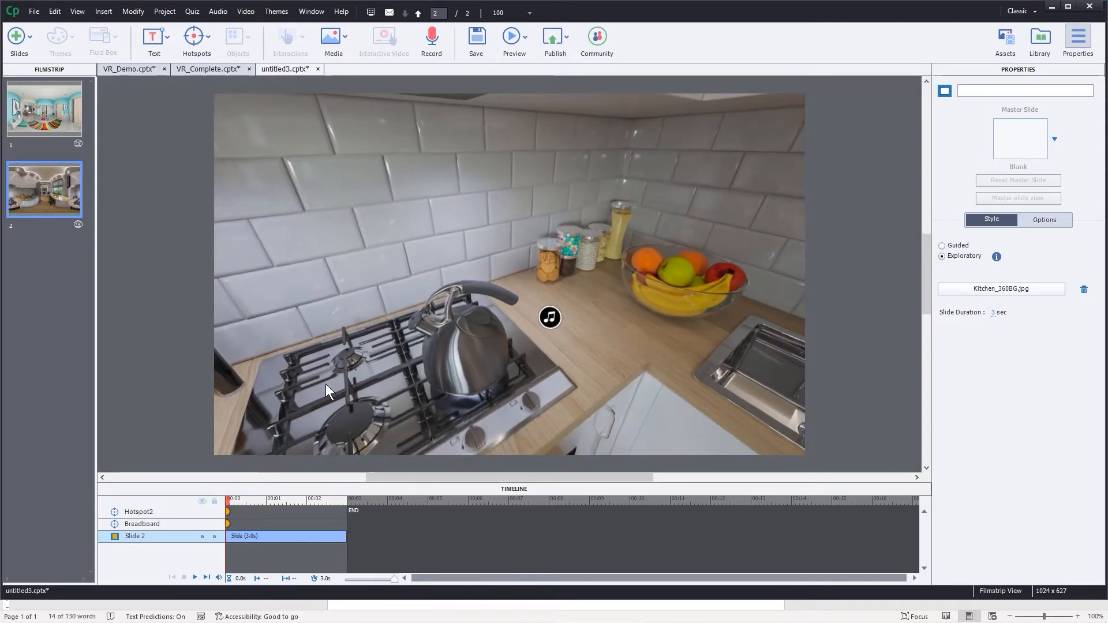
- Add a Q-shaped question hotspot to slide 1 and place it on the white table's edge beside the cordless phone
{"action": "left_click", "coordinate": [36, 118]}
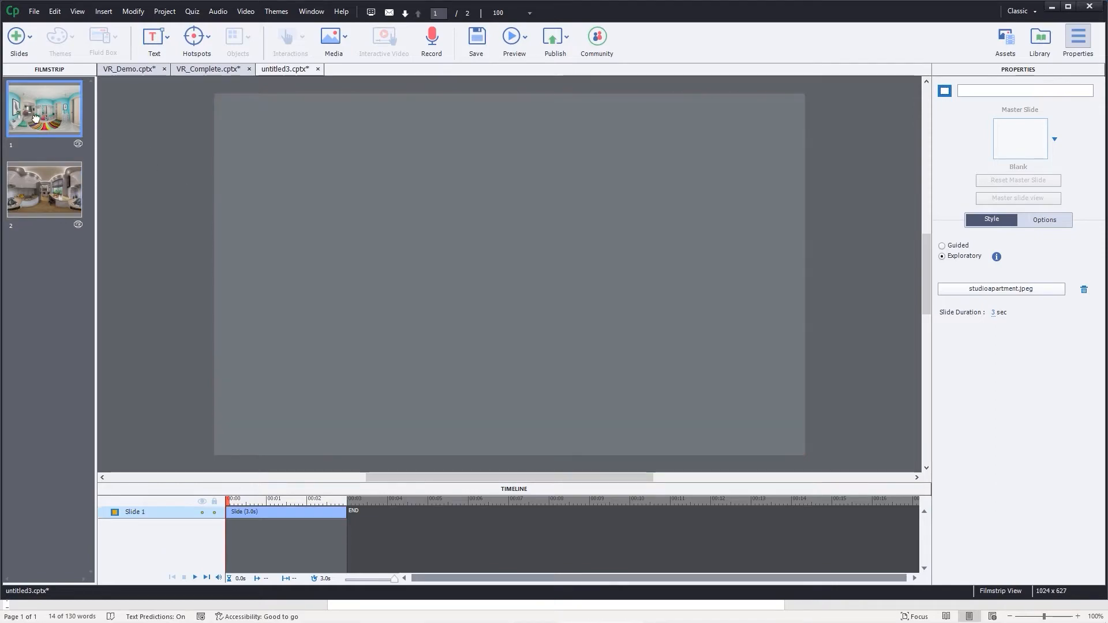
{"action": "left_click_drag", "start_coordinate": [383, 366], "coordinate": [663, 376]}
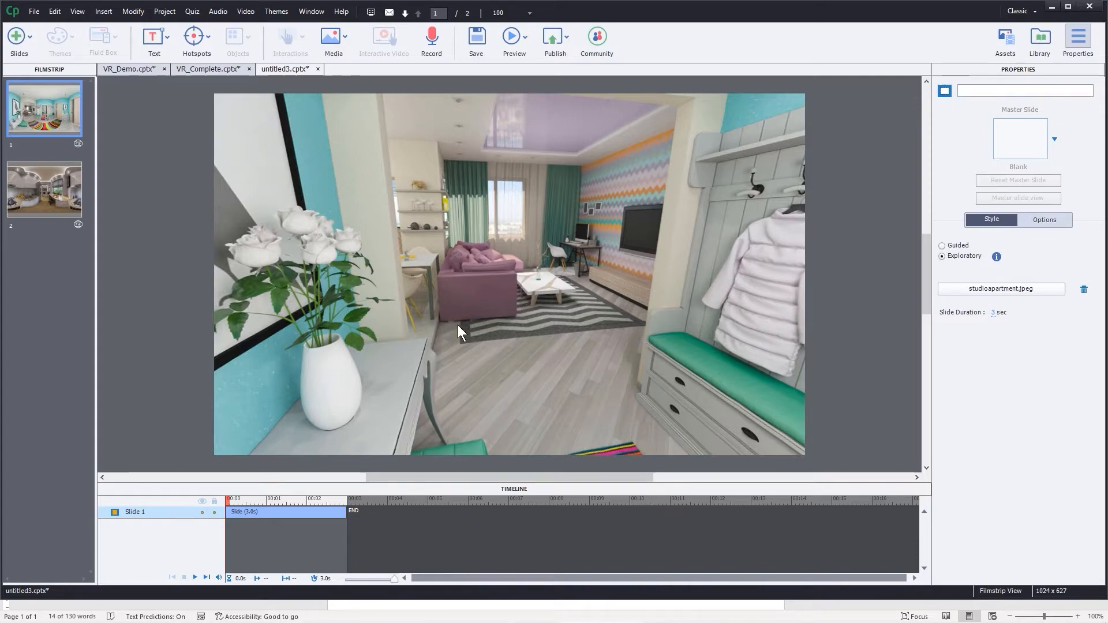
{"action": "left_click_drag", "start_coordinate": [458, 323], "coordinate": [834, 317]}
{"action": "left_click_drag", "start_coordinate": [612, 413], "coordinate": [768, 338]}
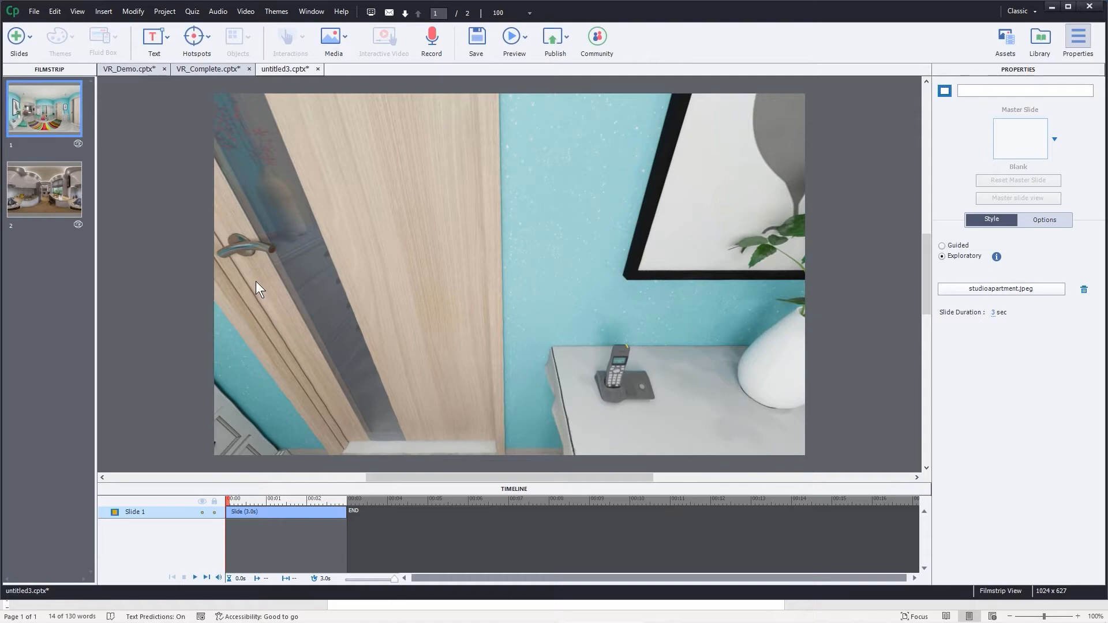
{"action": "left_click", "coordinate": [208, 41]}
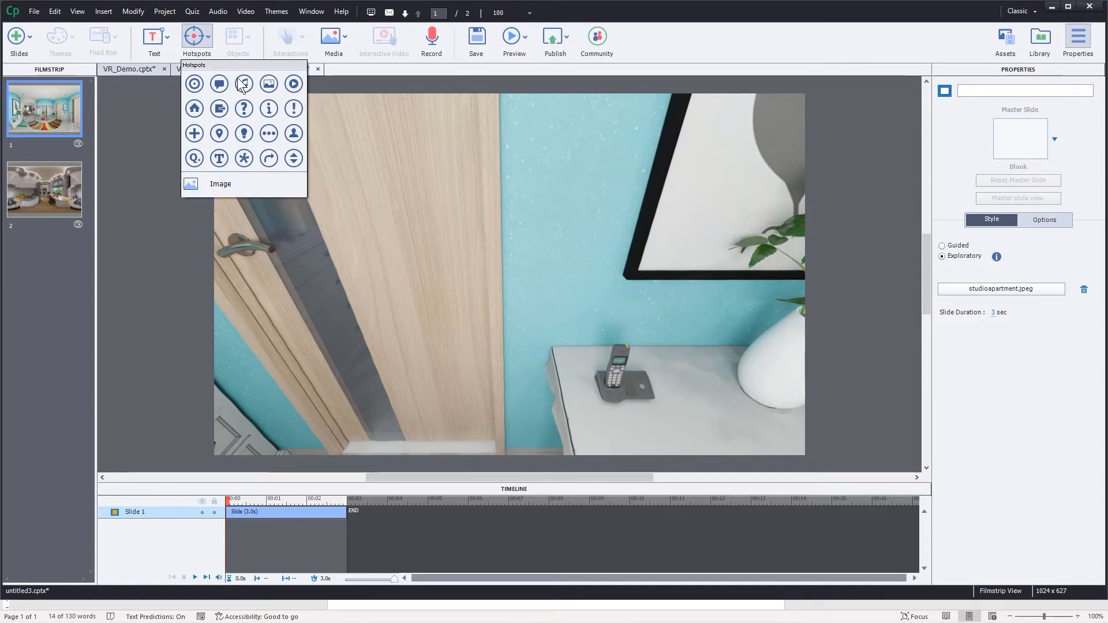
{"action": "left_click", "coordinate": [194, 159]}
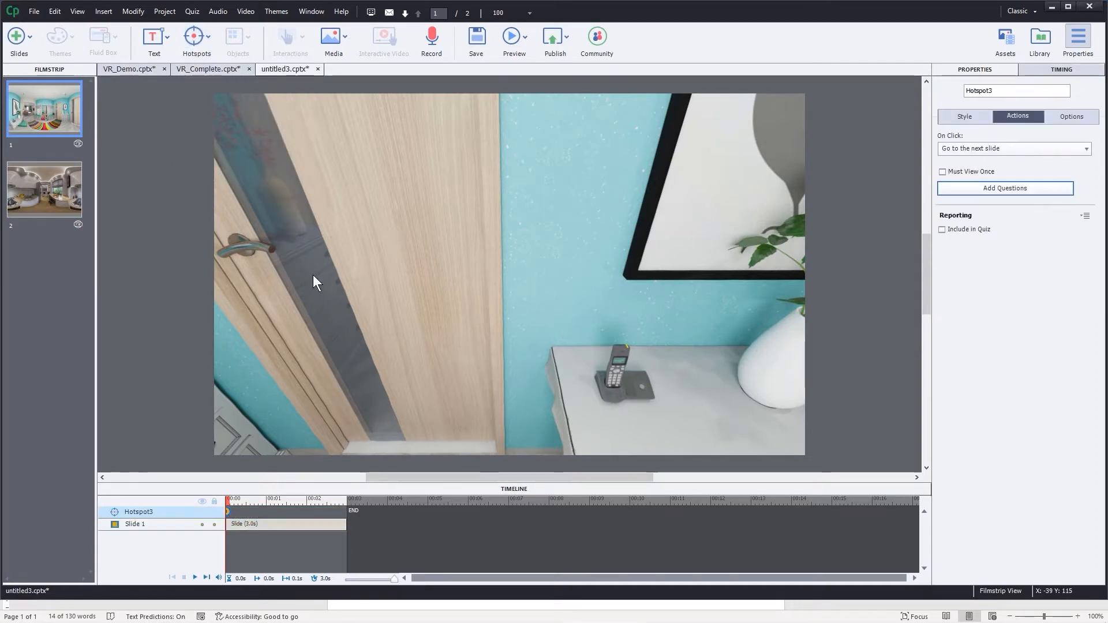
{"action": "left_click_drag", "start_coordinate": [510, 274], "coordinate": [569, 364]}
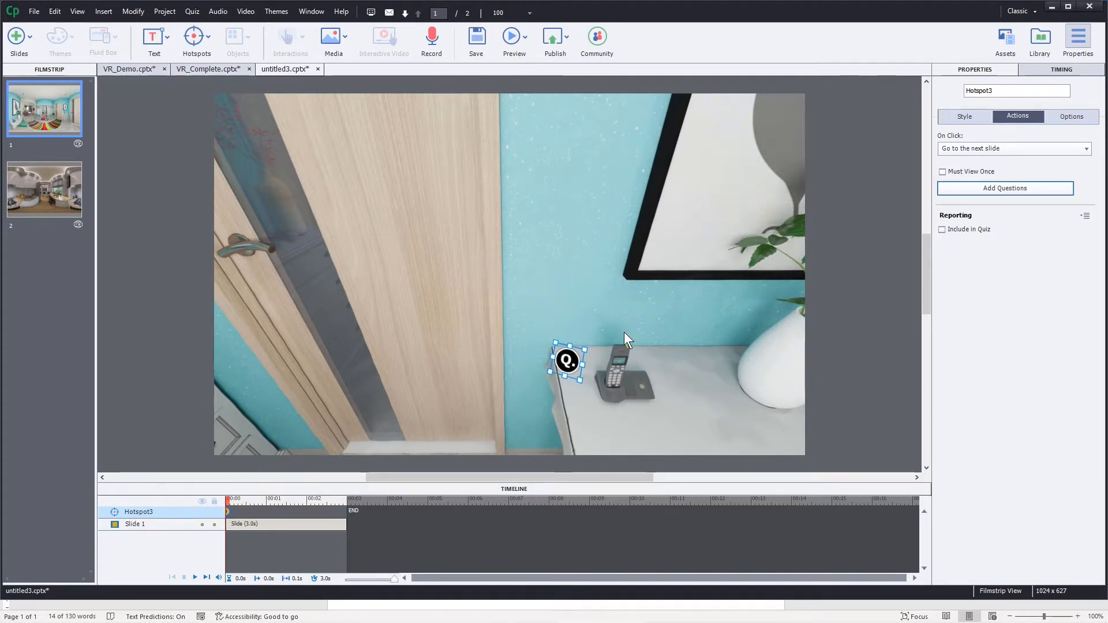
- Add one graded True/False question to the Q hotspot beside the cordless phone
{"action": "left_click", "coordinate": [1001, 192]}
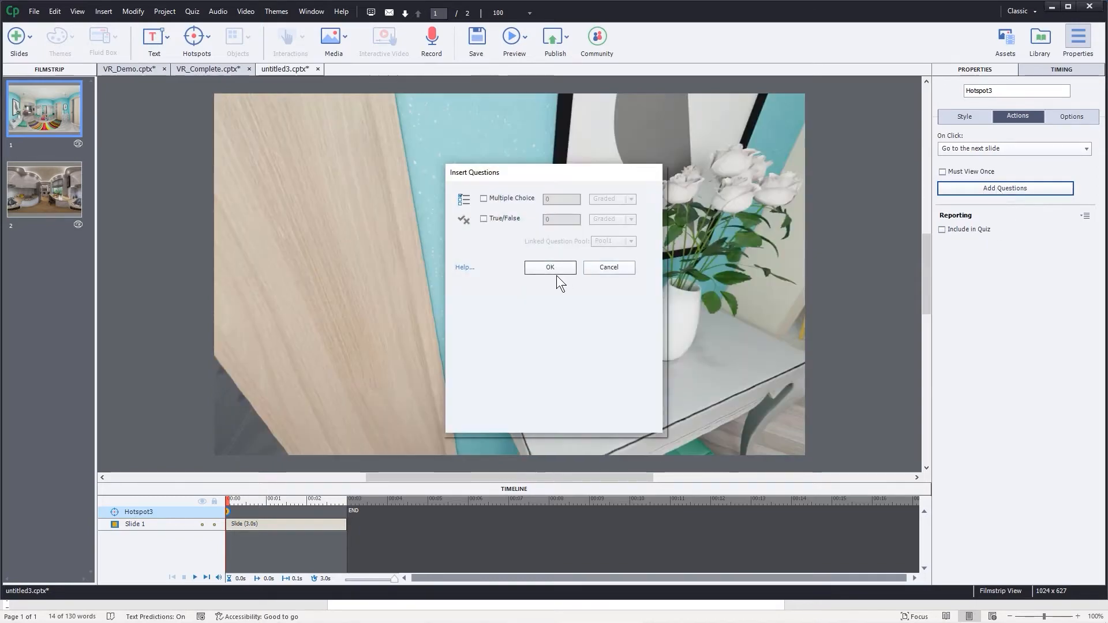
{"action": "left_click", "coordinate": [484, 219]}
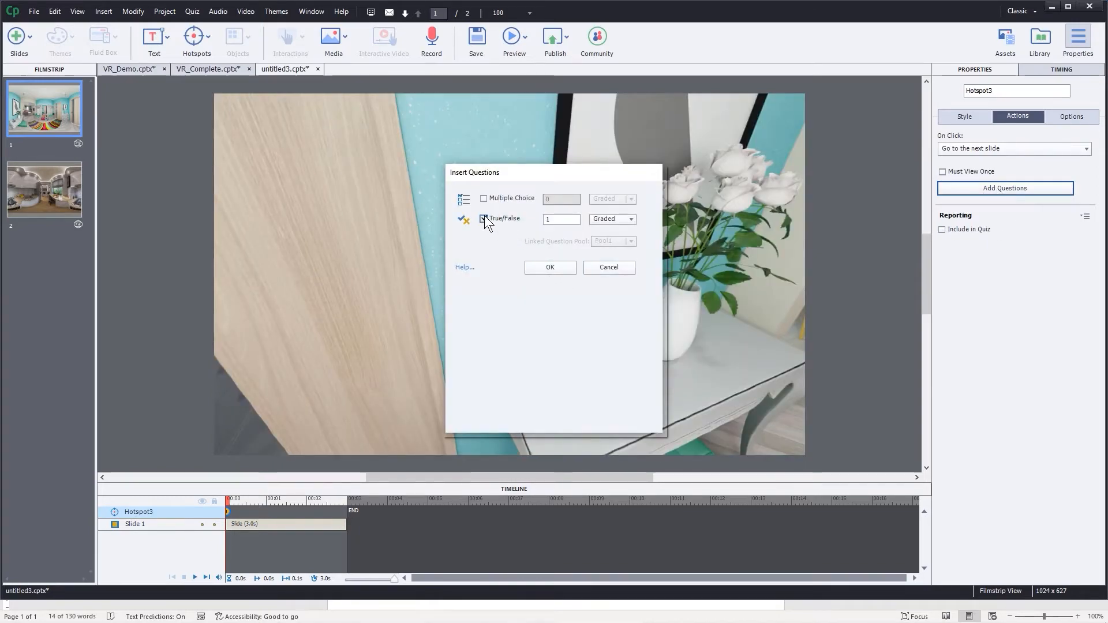
{"action": "left_click", "coordinate": [550, 265]}
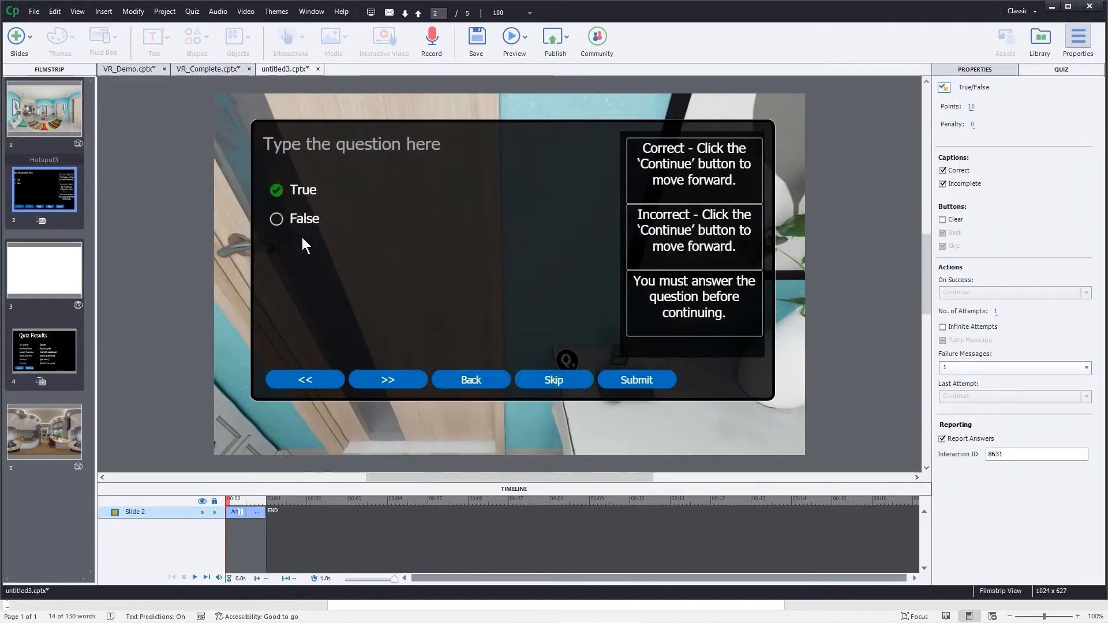
- Enter "Houzz is the recommended interior design website." as the text of the True/False question
{"action": "double_click", "coordinate": [326, 142]}
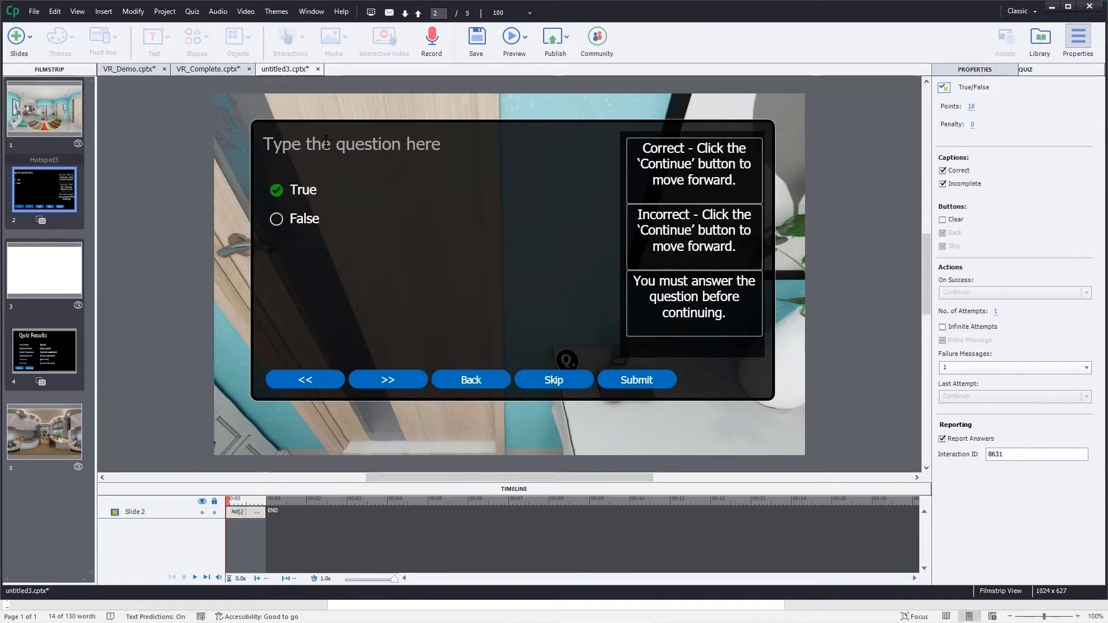
{"action": "type", "text": "Houzz i"}
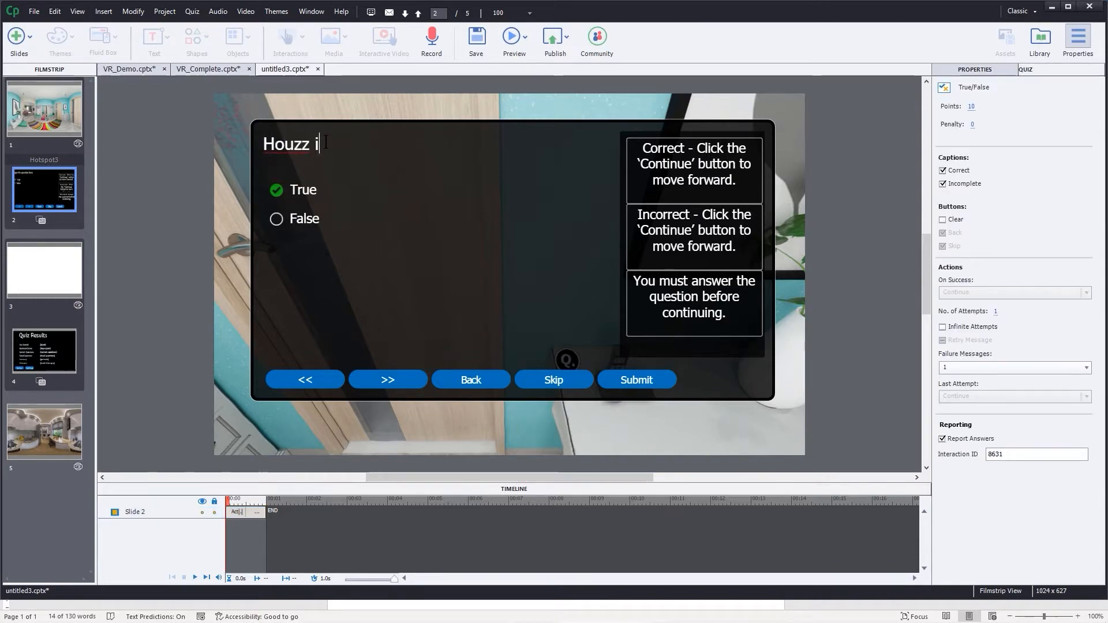
{"action": "type", "text": "s the reco"}
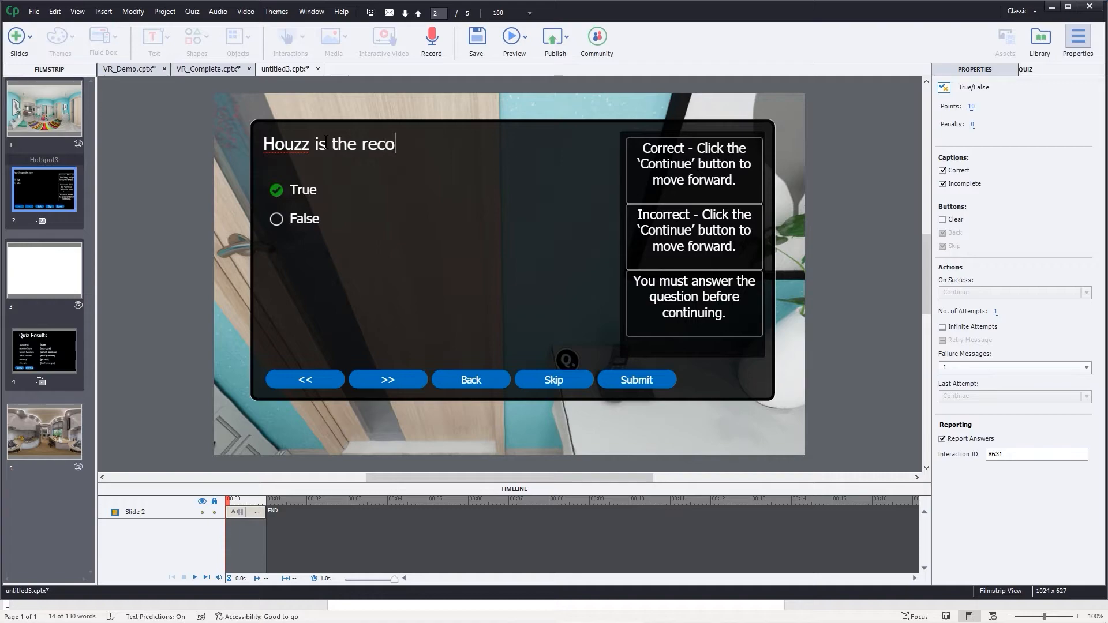
{"action": "type", "text": "mmened inter"}
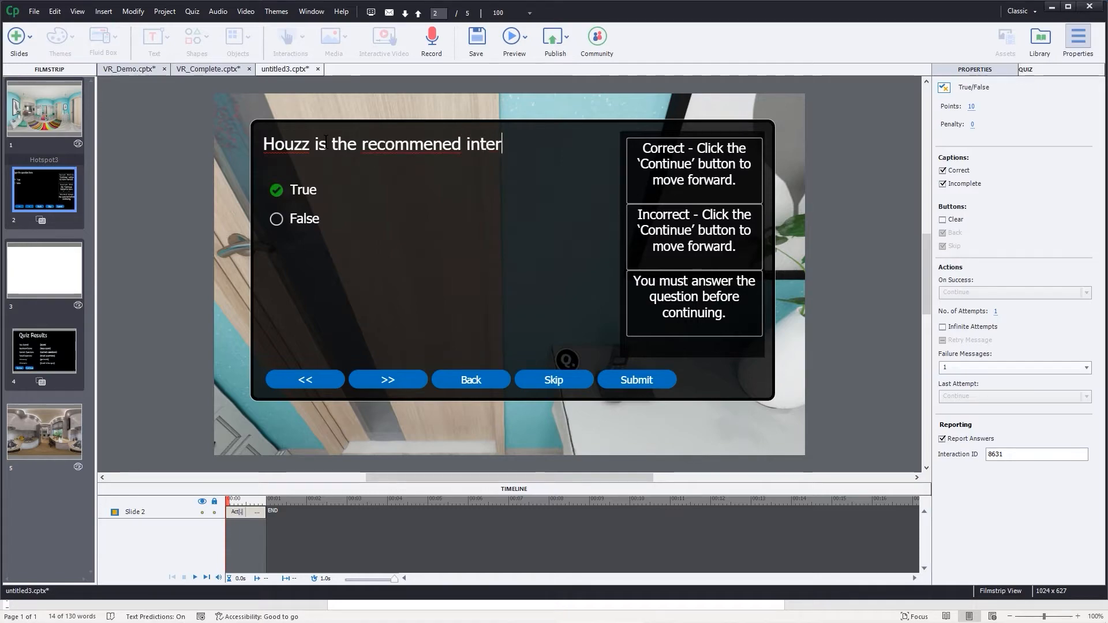
{"action": "type", "text": "ior desig"}
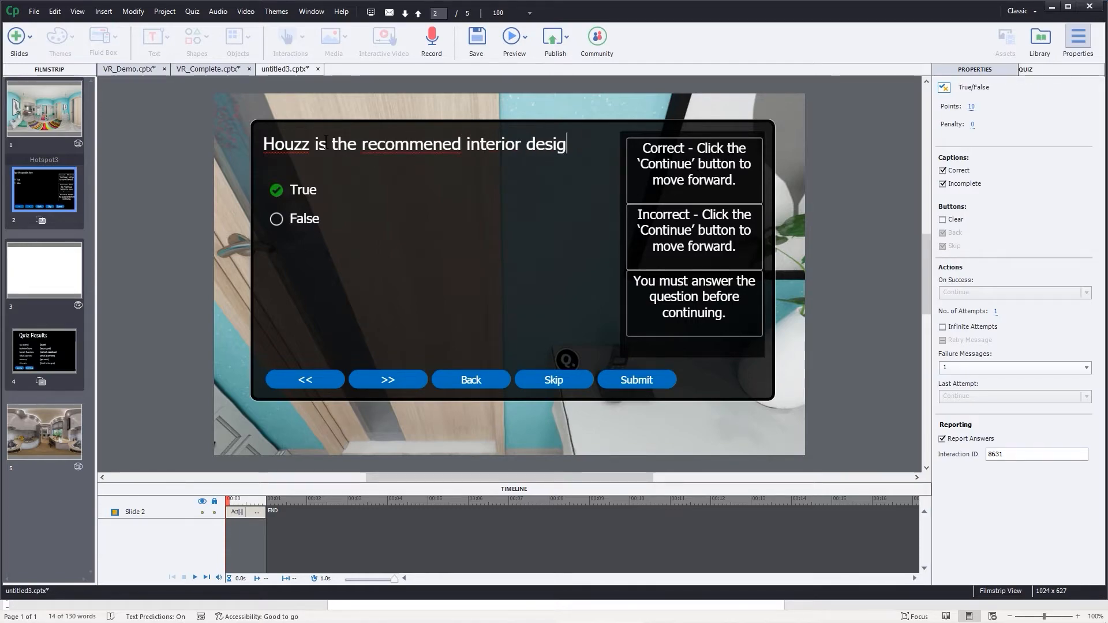
{"action": "type", "text": "n website."}
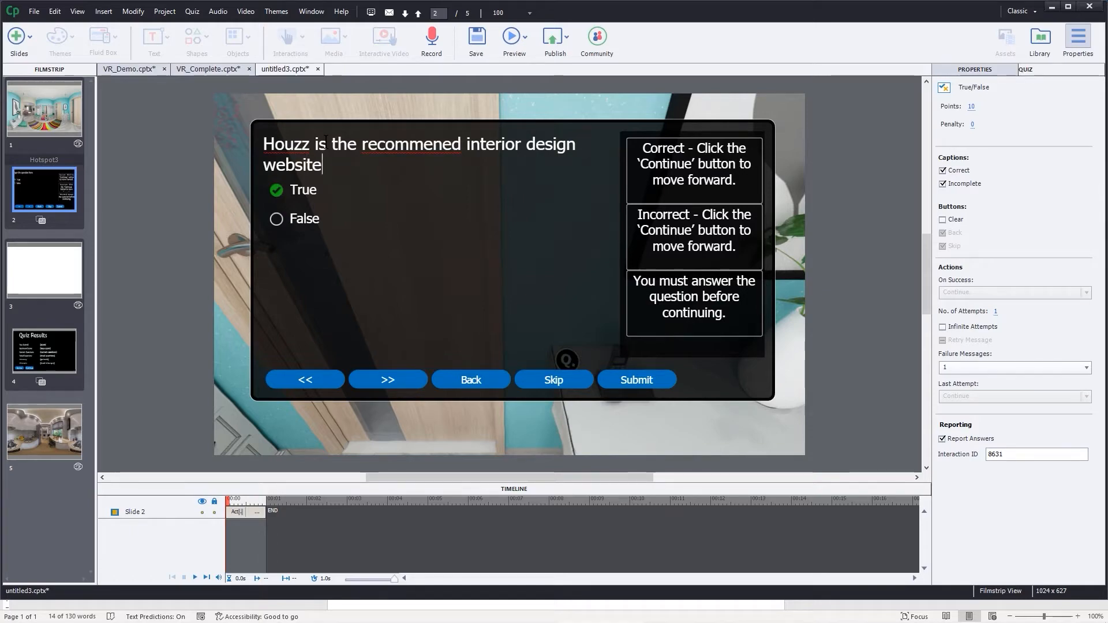
{"action": "left_click", "coordinate": [445, 148]}
{"action": "key", "text": "BackSpace"}
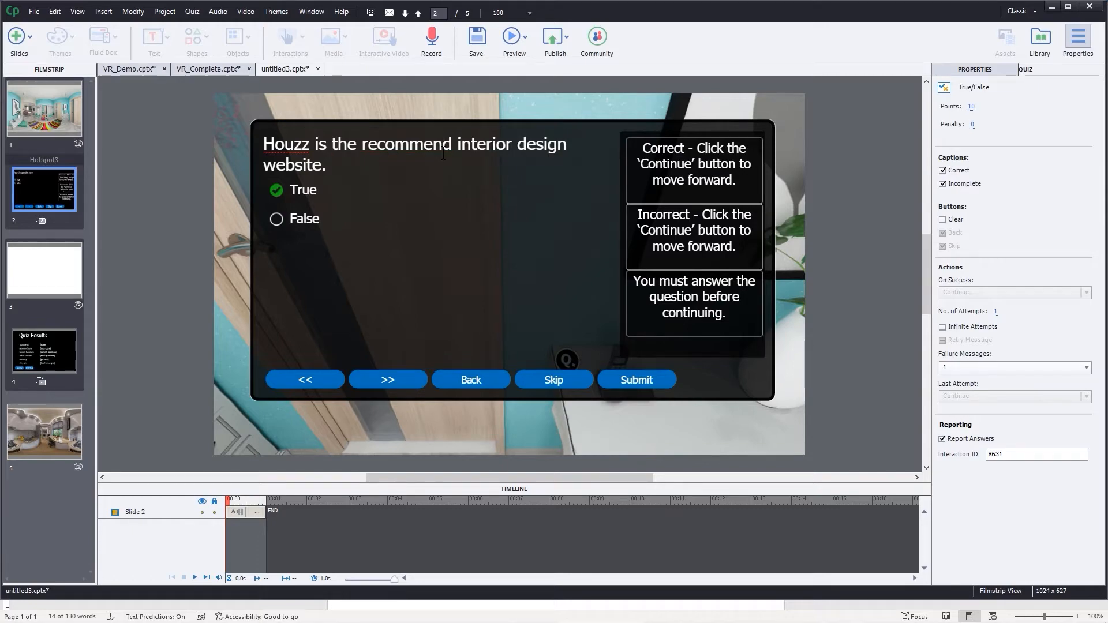
{"action": "type", "text": "de"}
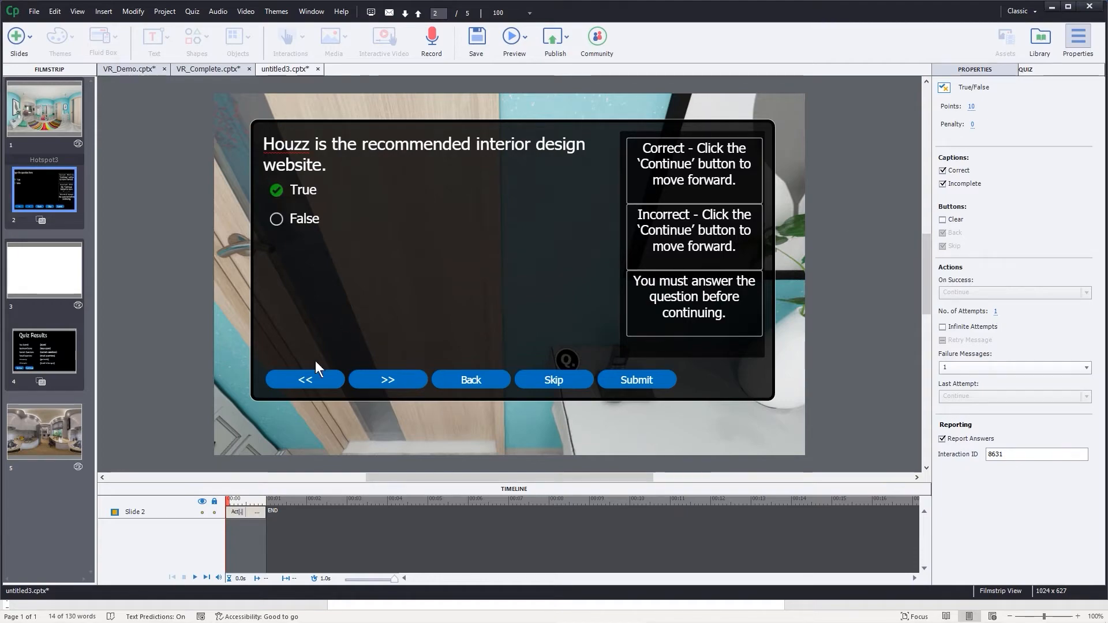
- Review the Quiz Results slide and the question slide, and return to slide 1
{"action": "left_click", "coordinate": [51, 358]}
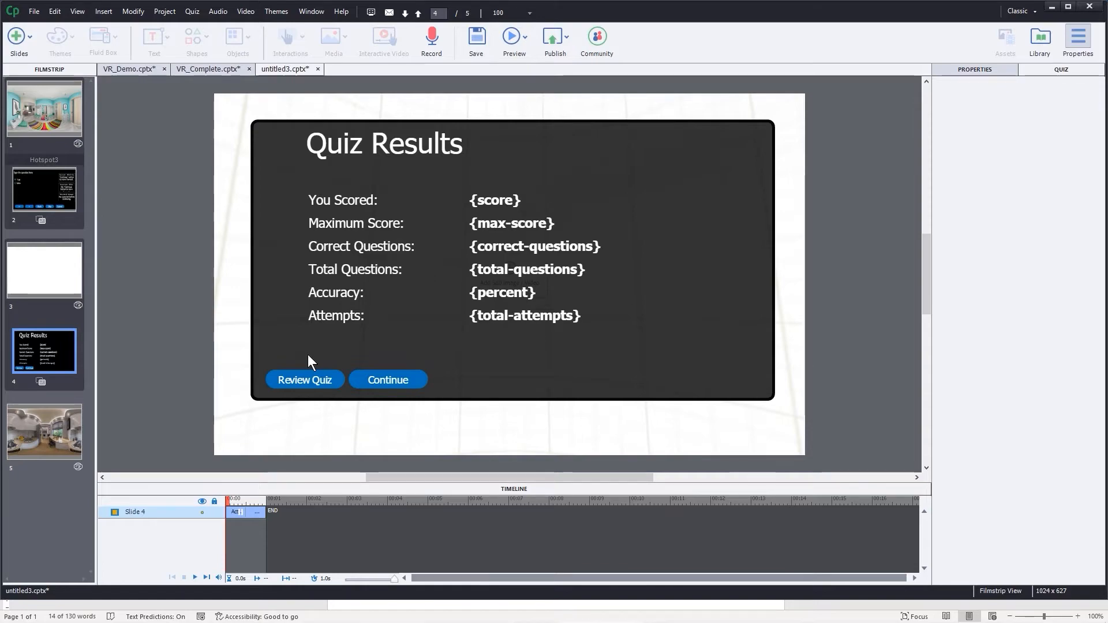
{"action": "left_click", "coordinate": [36, 186]}
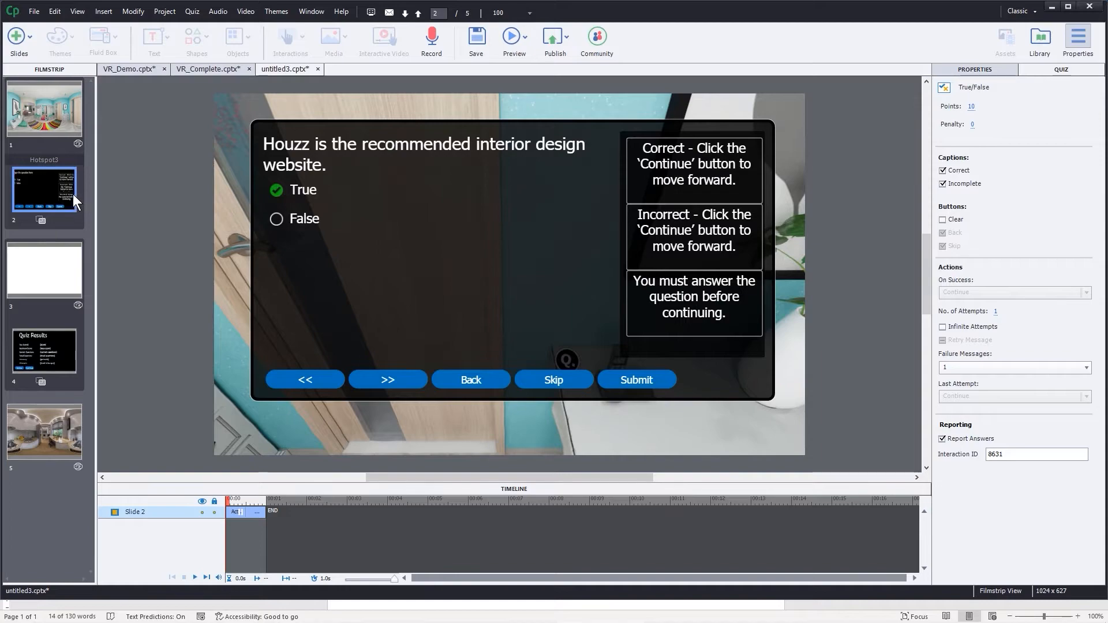
{"action": "left_click", "coordinate": [56, 111]}
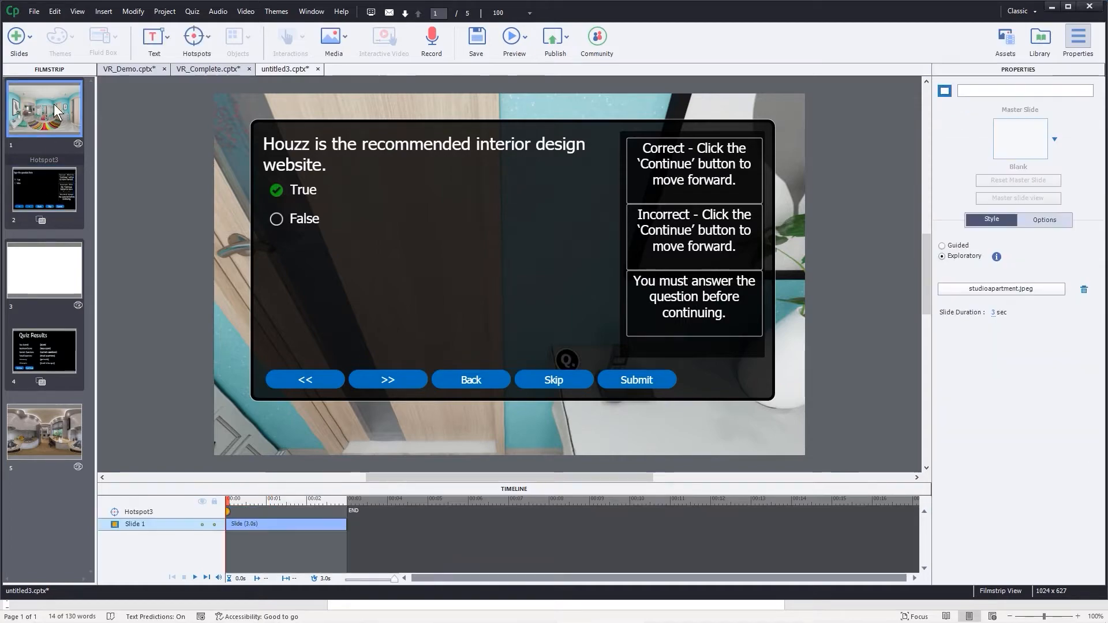
- Include the Q hotspot on slide 1 in the quiz and enable reporting of its answers
{"action": "left_click", "coordinate": [567, 361]}
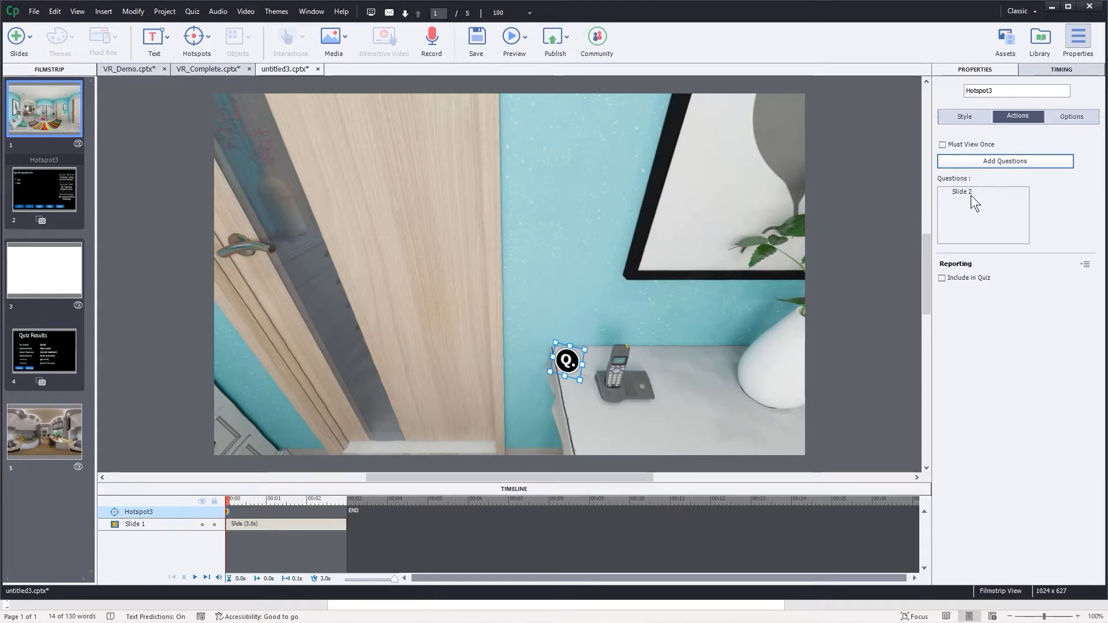
{"action": "left_click", "coordinate": [943, 279]}
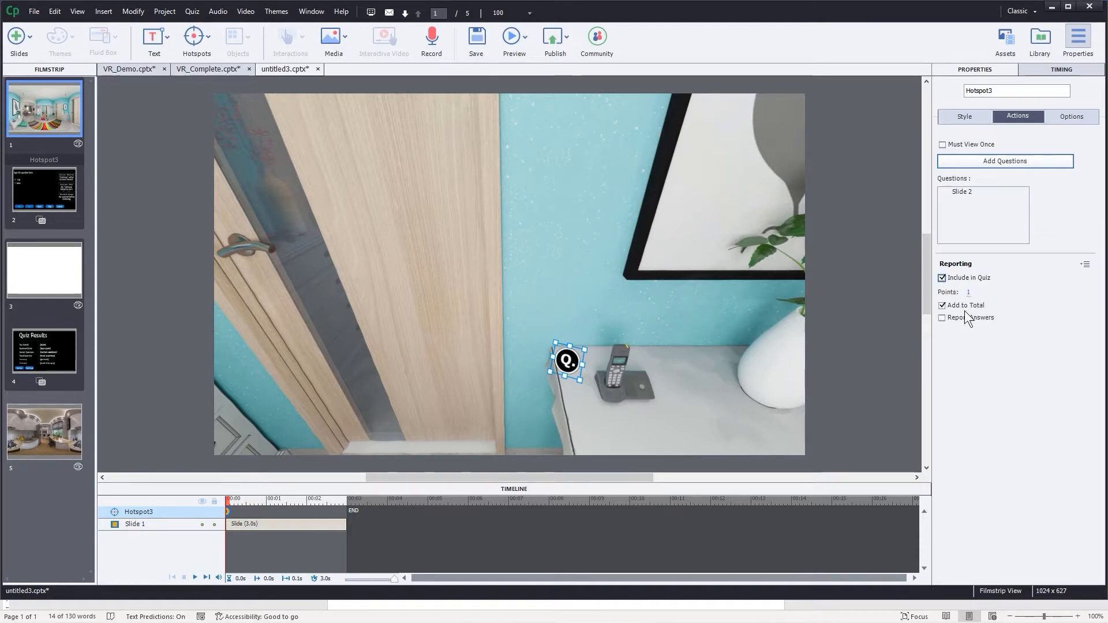
{"action": "left_click", "coordinate": [941, 319]}
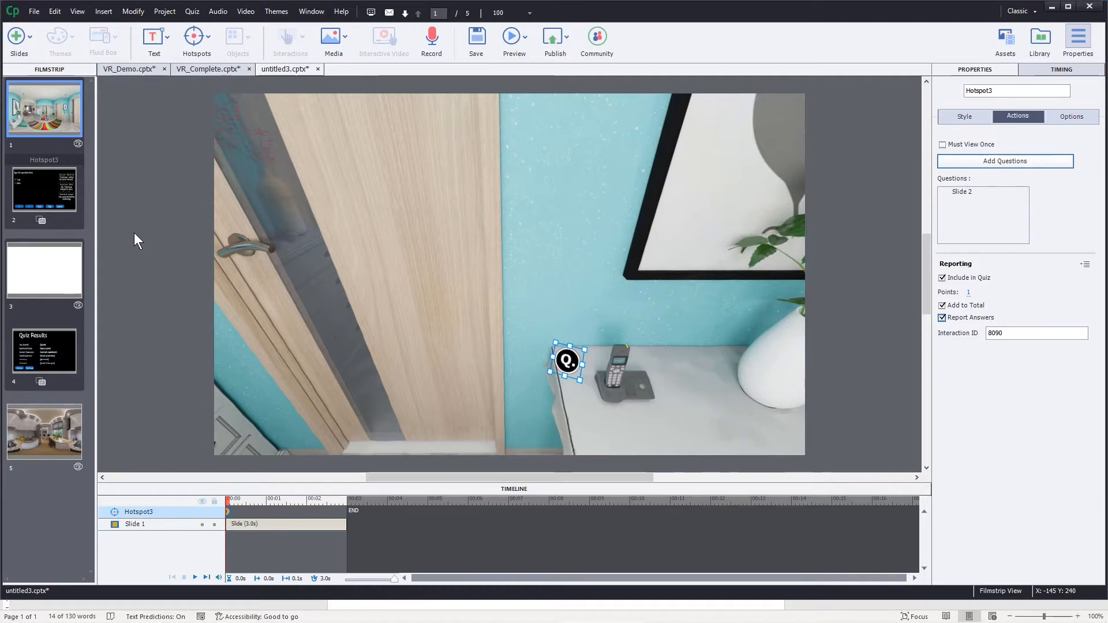
- Check the question slide, preview the project from slide 1, and open the Q hotspot's question beside the phone
{"action": "left_click", "coordinate": [34, 192]}
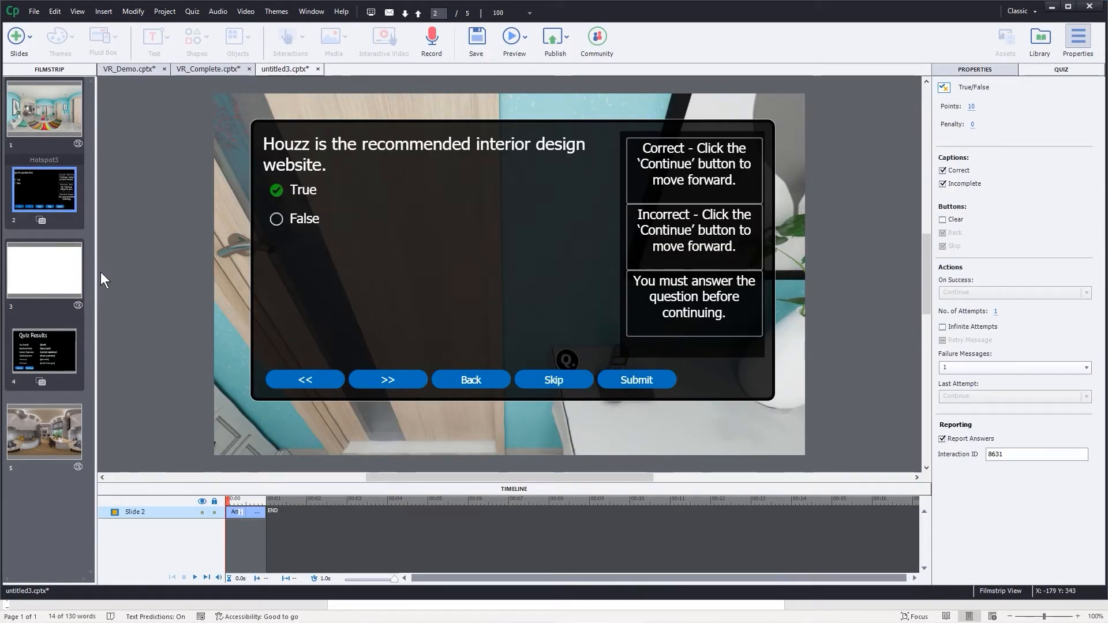
{"action": "left_click", "coordinate": [36, 122]}
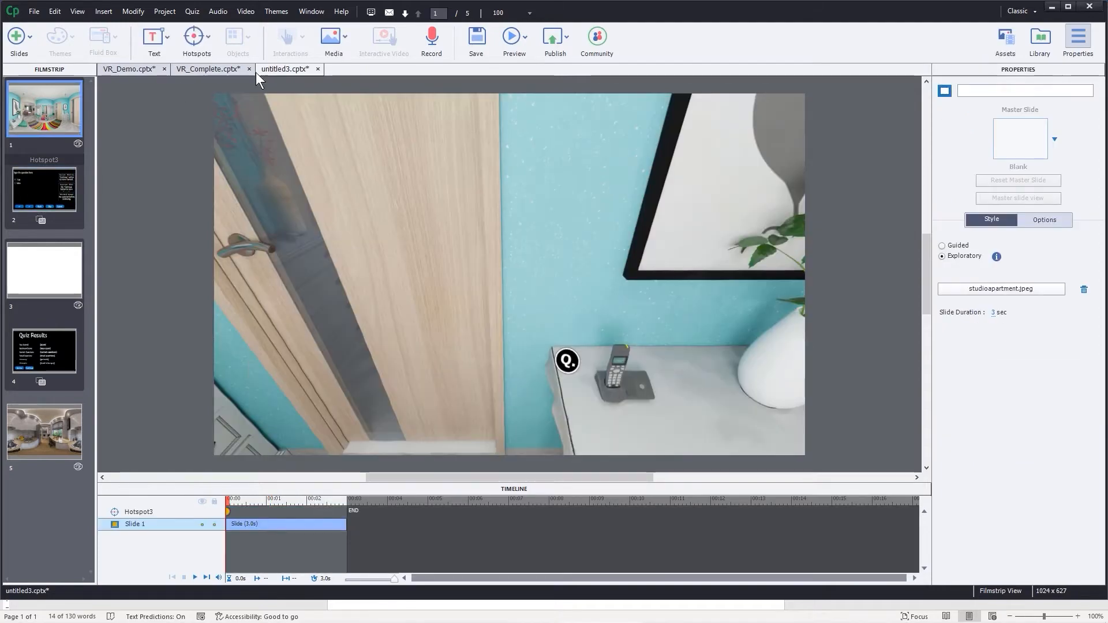
{"action": "left_click", "coordinate": [511, 42]}
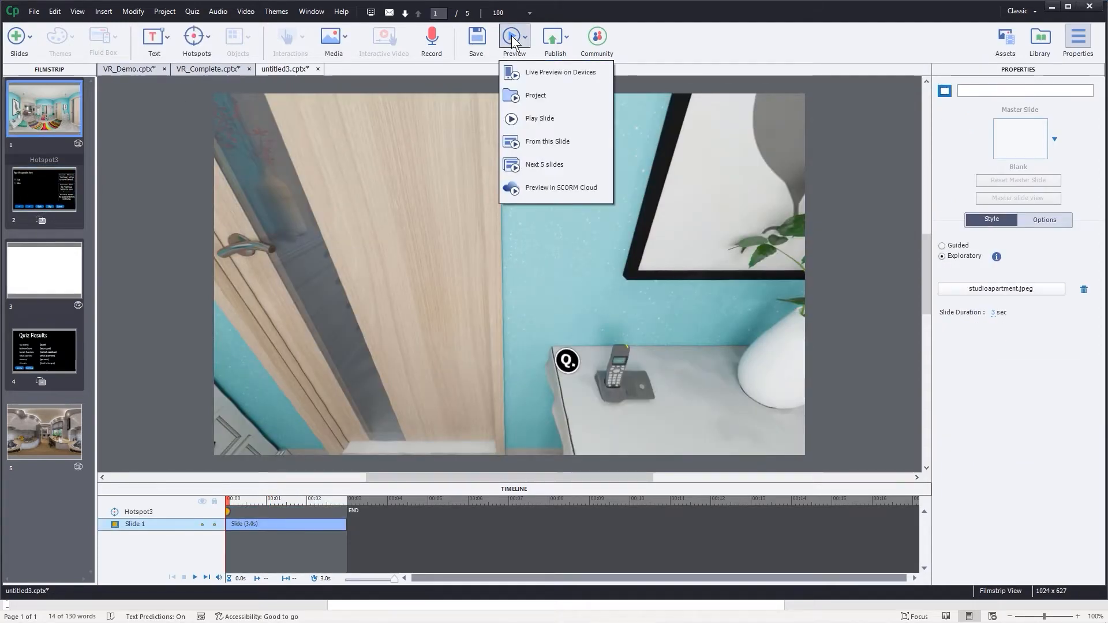
{"action": "left_click", "coordinate": [548, 141]}
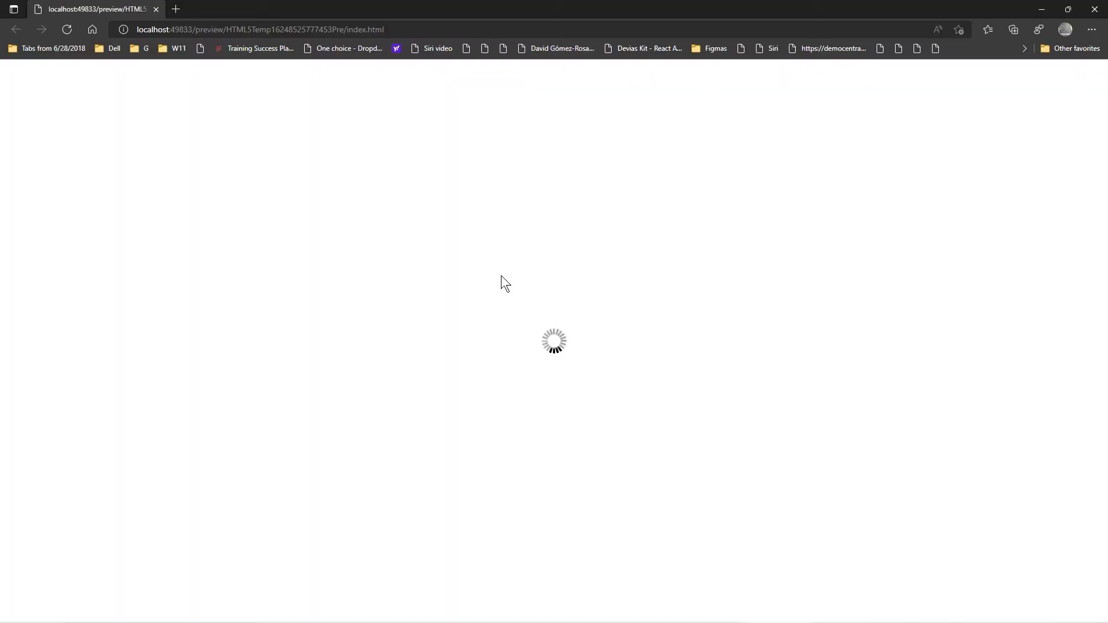
{"action": "left_click", "coordinate": [563, 363]}
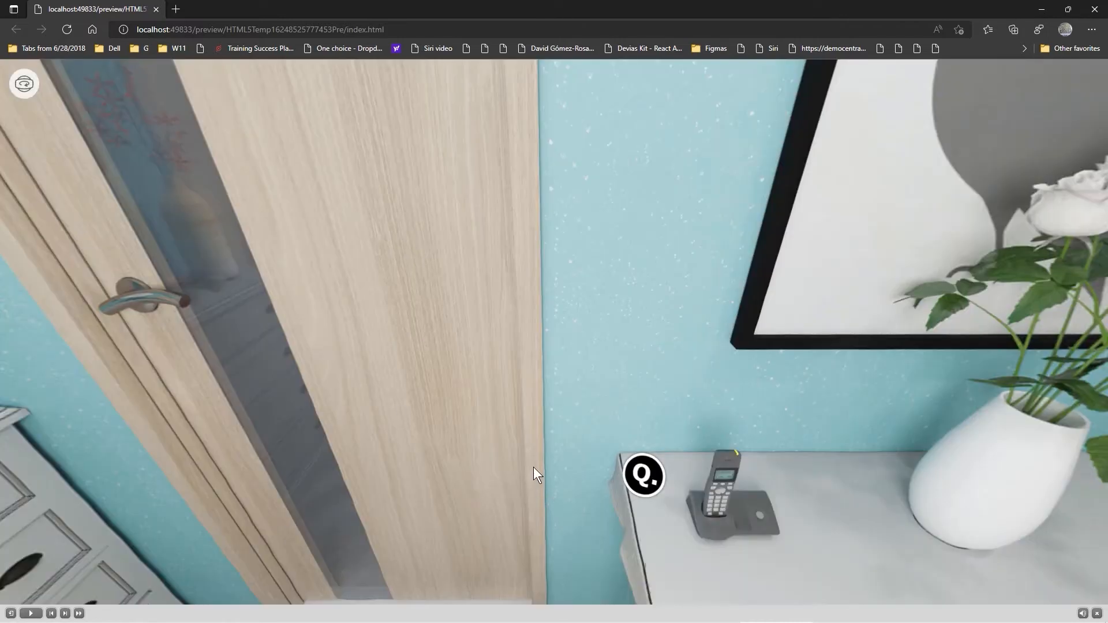
{"action": "left_click_drag", "start_coordinate": [533, 466], "coordinate": [411, 483]}
{"action": "left_click", "coordinate": [547, 463]}
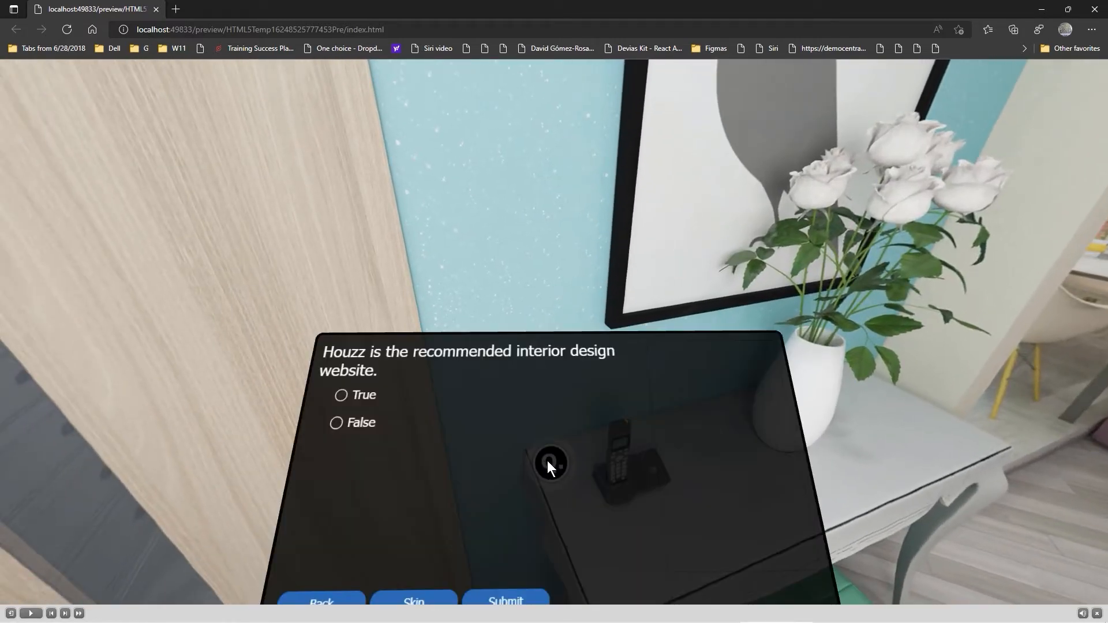
- Submit True as the answer to the Houzz question, continue past the feedback, and close the preview
{"action": "left_click_drag", "start_coordinate": [864, 375], "coordinate": [859, 216]}
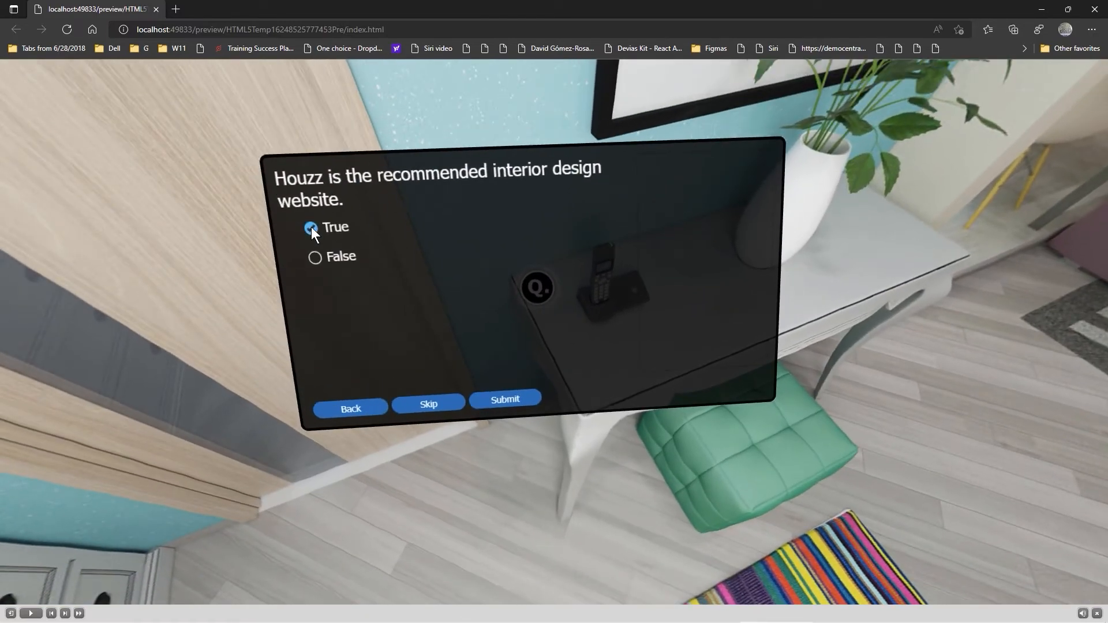
{"action": "left_click", "coordinate": [498, 399]}
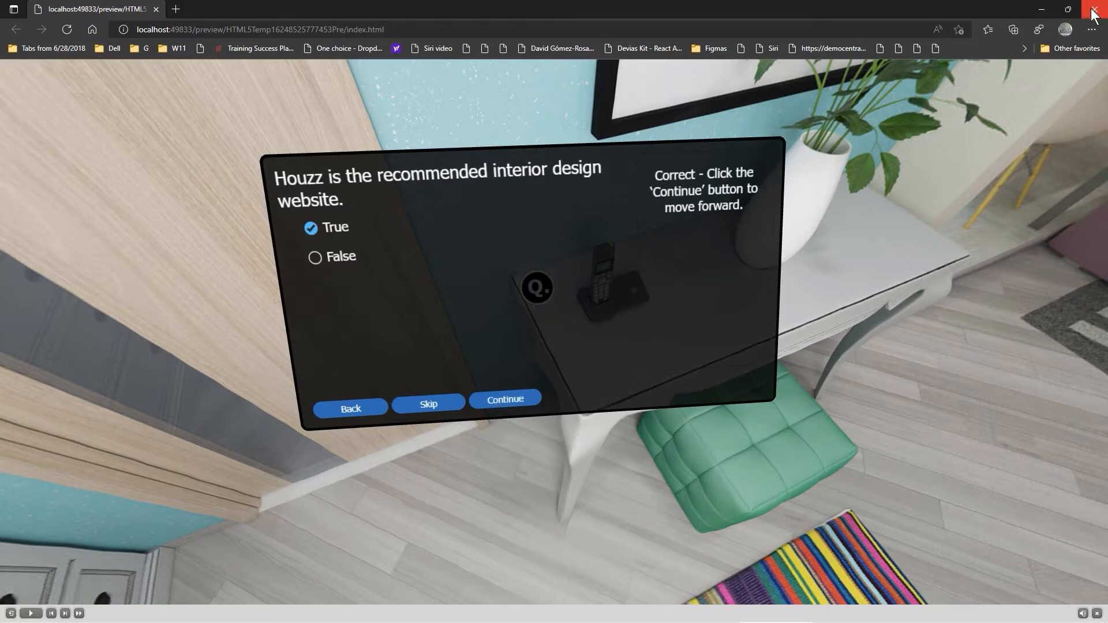
{"action": "left_click", "coordinate": [520, 398]}
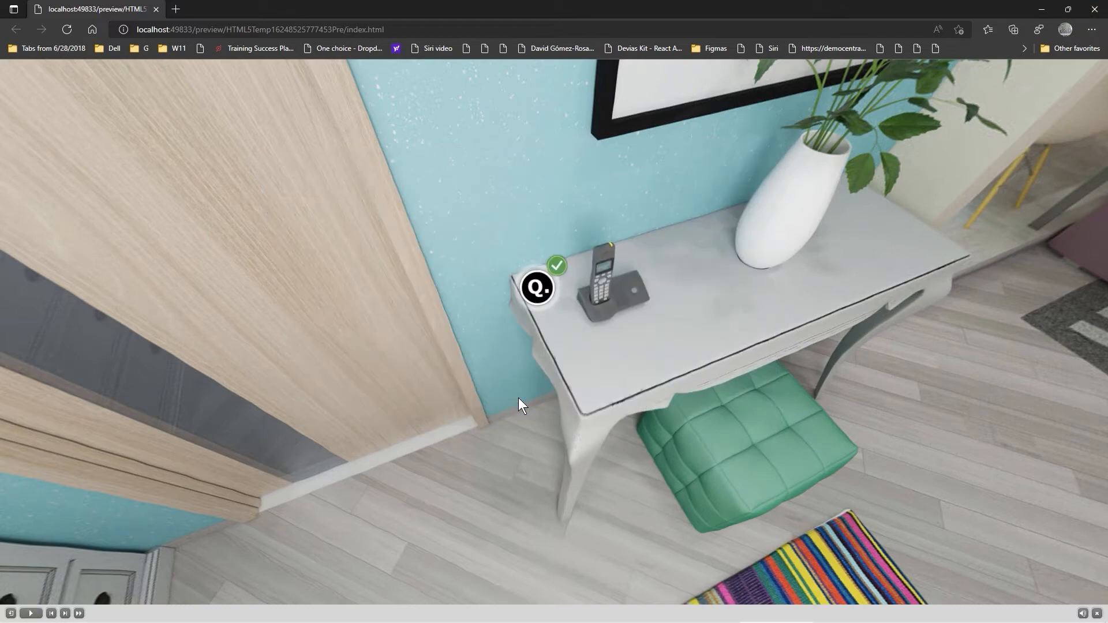
{"action": "left_click", "coordinate": [1100, 11]}
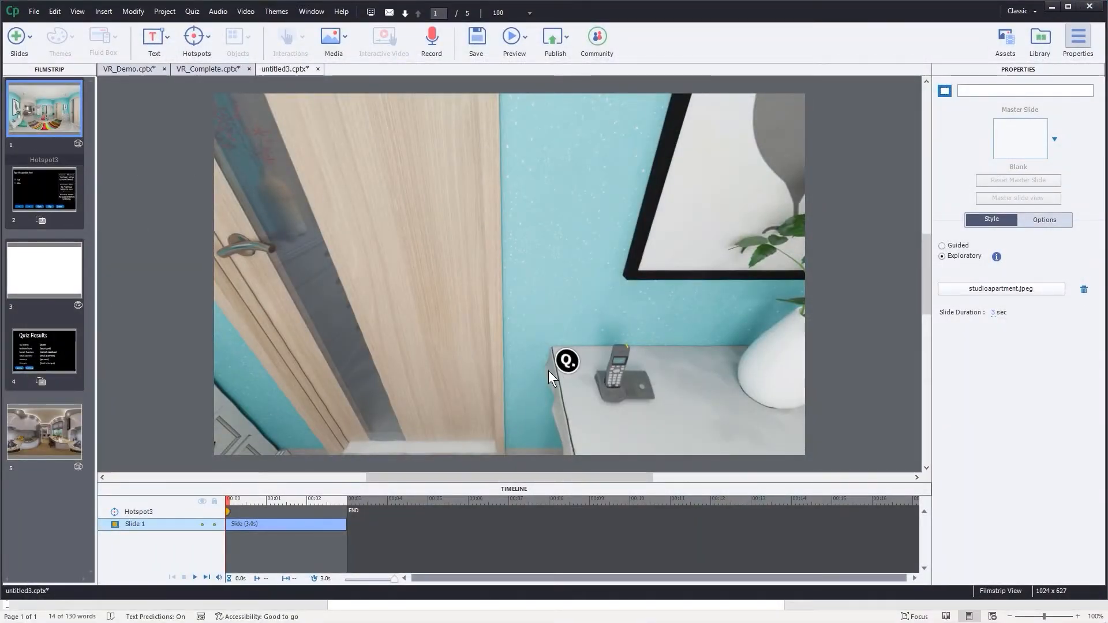
- Add an image-icon hotspot to kitchen slide 5 between the two bar stools and set its click action to Display Image
{"action": "left_click_drag", "start_coordinate": [652, 344], "coordinate": [192, 265]}
{"action": "left_click_drag", "start_coordinate": [530, 262], "coordinate": [562, 366]}
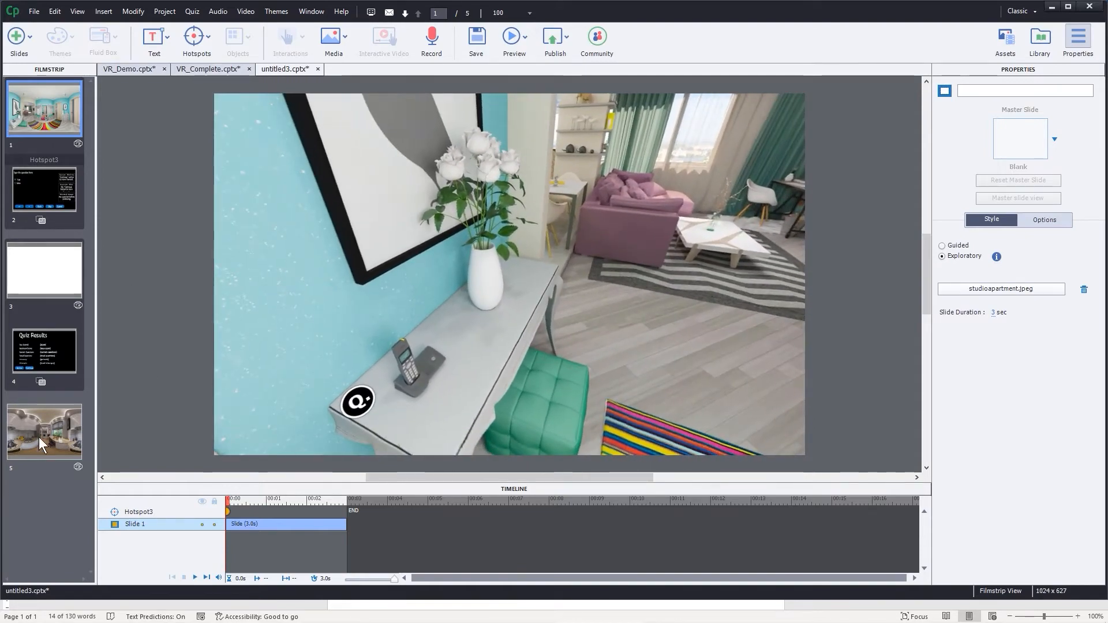
{"action": "left_click", "coordinate": [39, 437]}
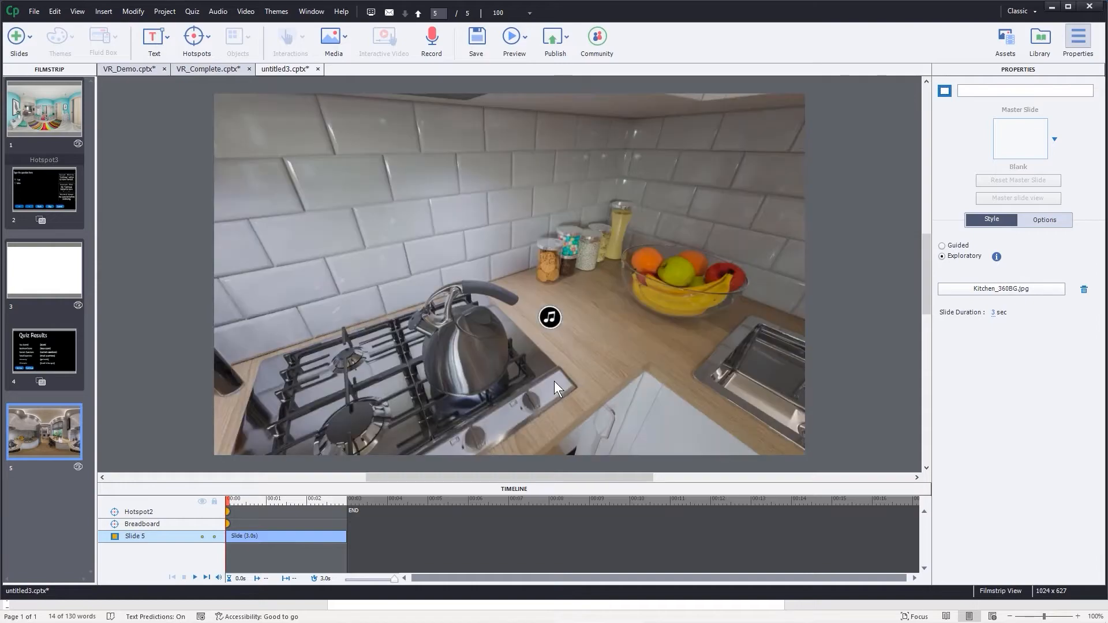
{"action": "left_click_drag", "start_coordinate": [462, 320], "coordinate": [289, 314]}
{"action": "left_click_drag", "start_coordinate": [674, 317], "coordinate": [452, 403]}
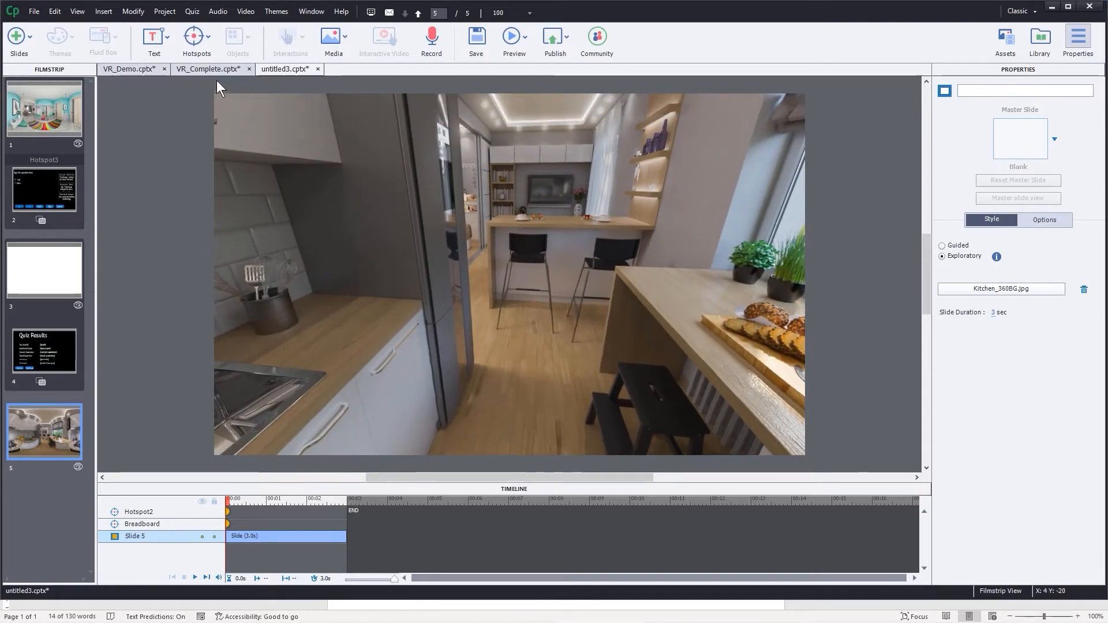
{"action": "left_click", "coordinate": [197, 49]}
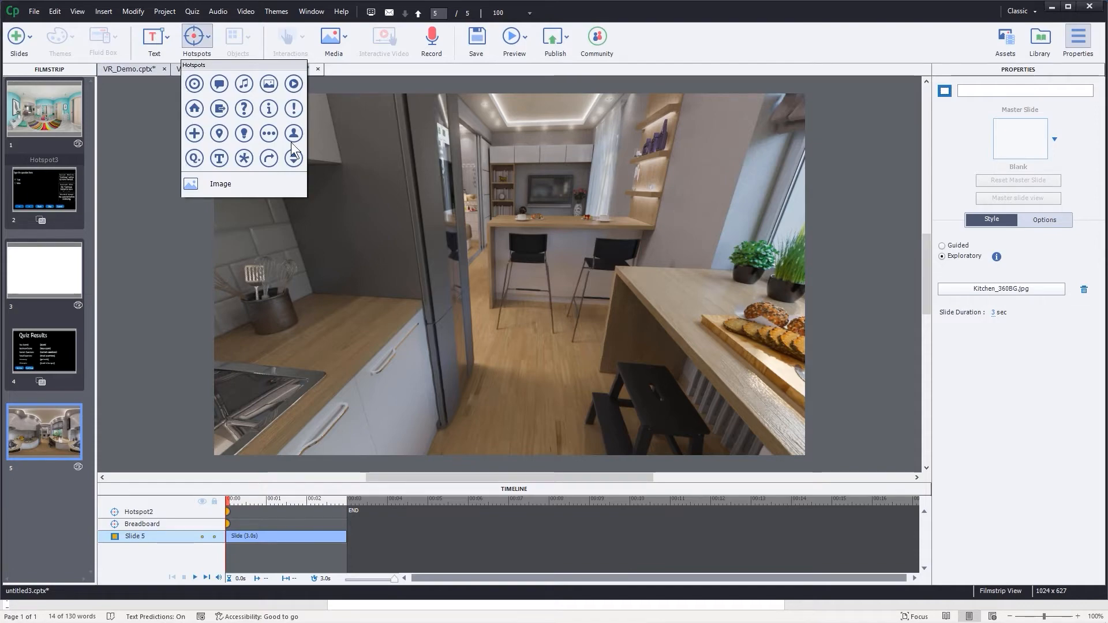
{"action": "left_click", "coordinate": [269, 85]}
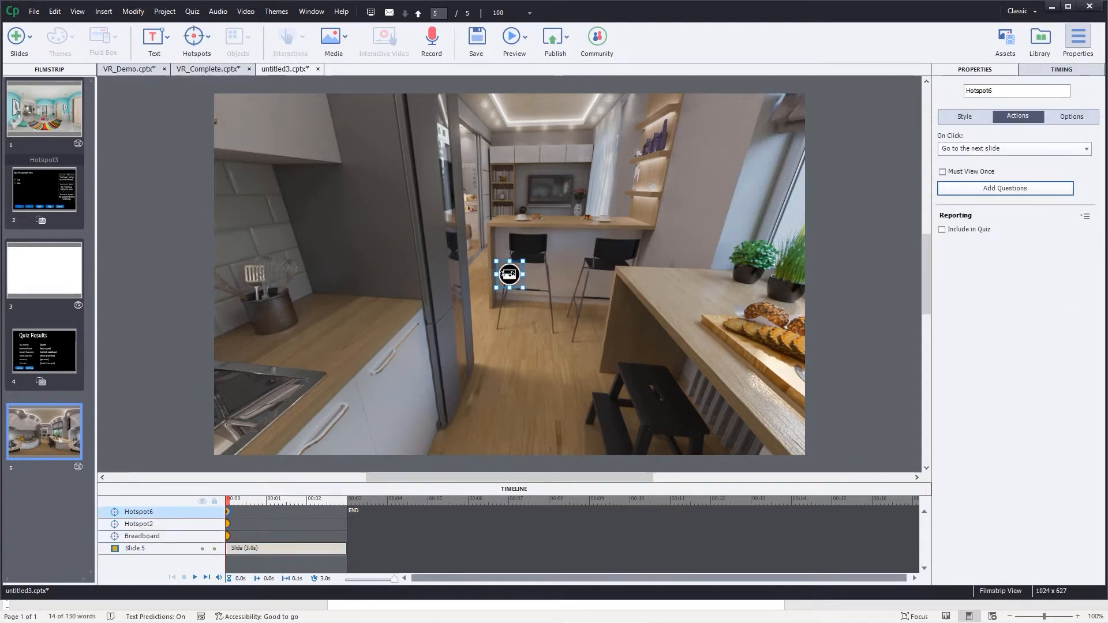
{"action": "left_click_drag", "start_coordinate": [508, 275], "coordinate": [565, 296]}
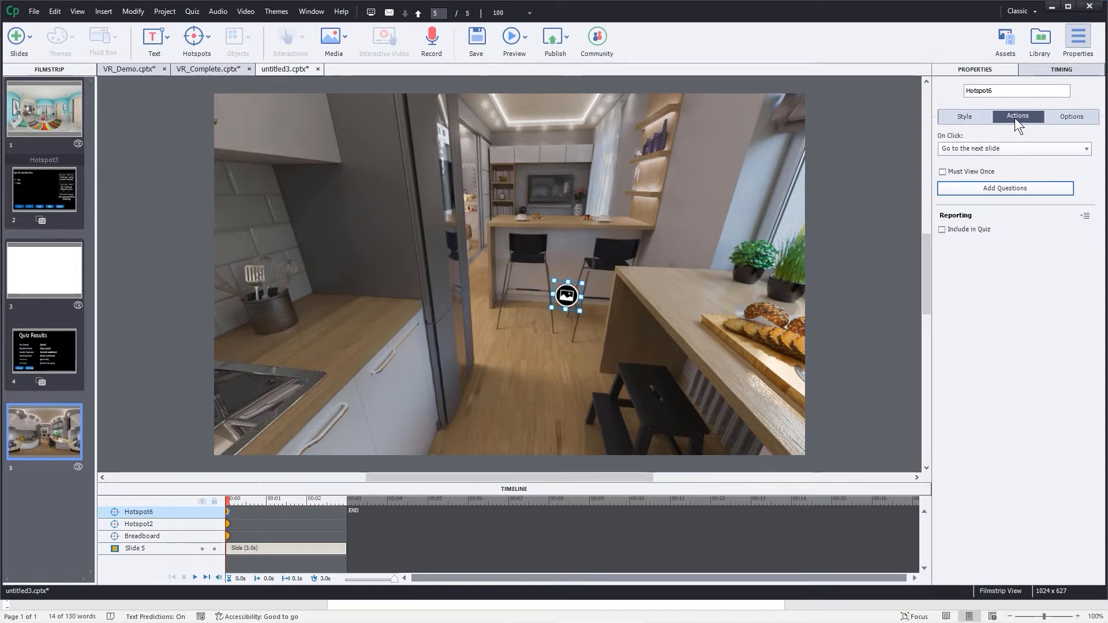
{"action": "left_click", "coordinate": [993, 148]}
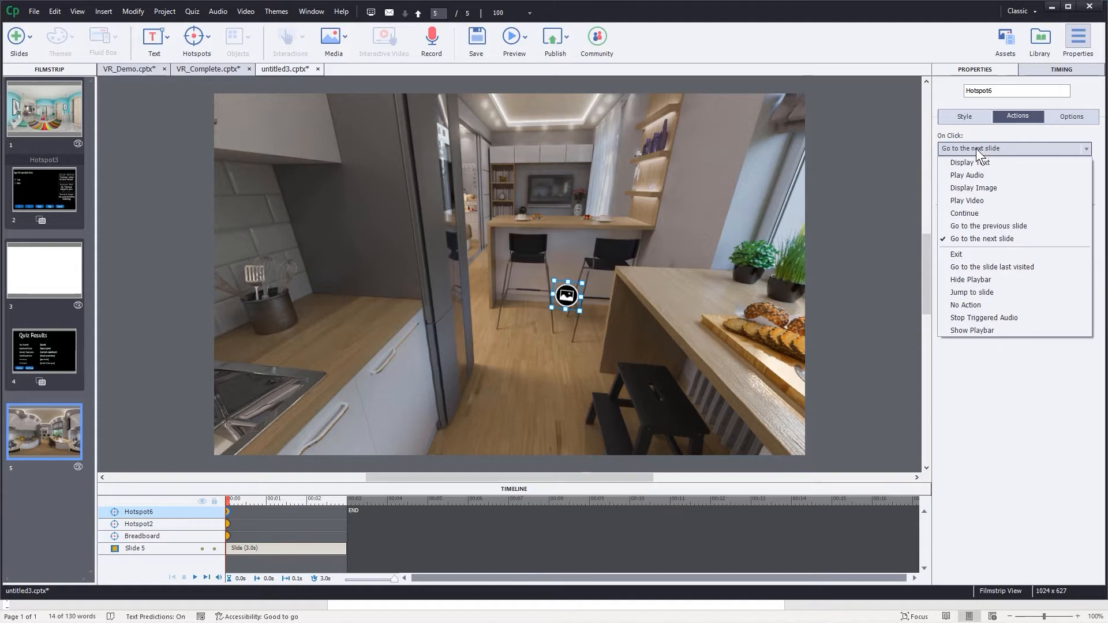
{"action": "left_click", "coordinate": [981, 188]}
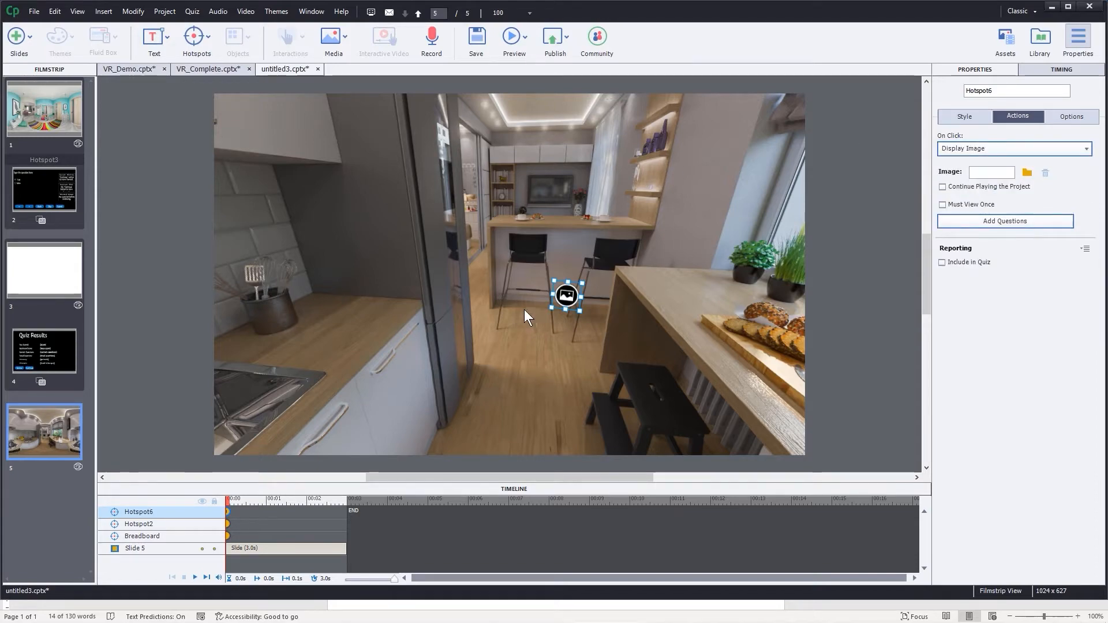
- Set the image hotspot to display WashHands.jpg from the Assets folder inside Courseware's VR folder
{"action": "left_click", "coordinate": [1026, 172]}
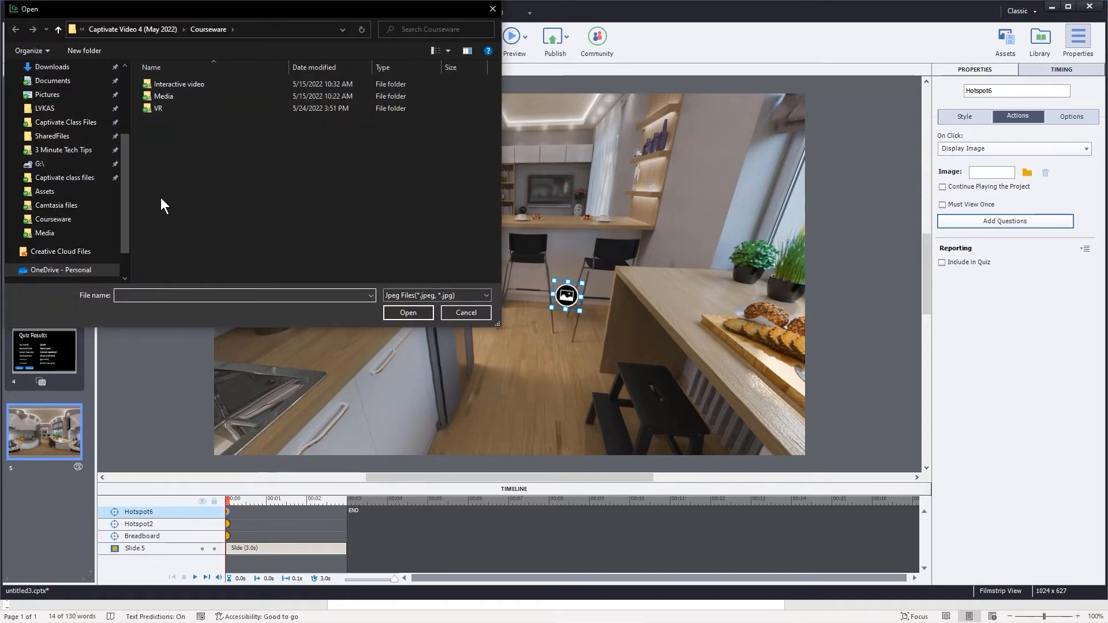
{"action": "double_click", "coordinate": [164, 98]}
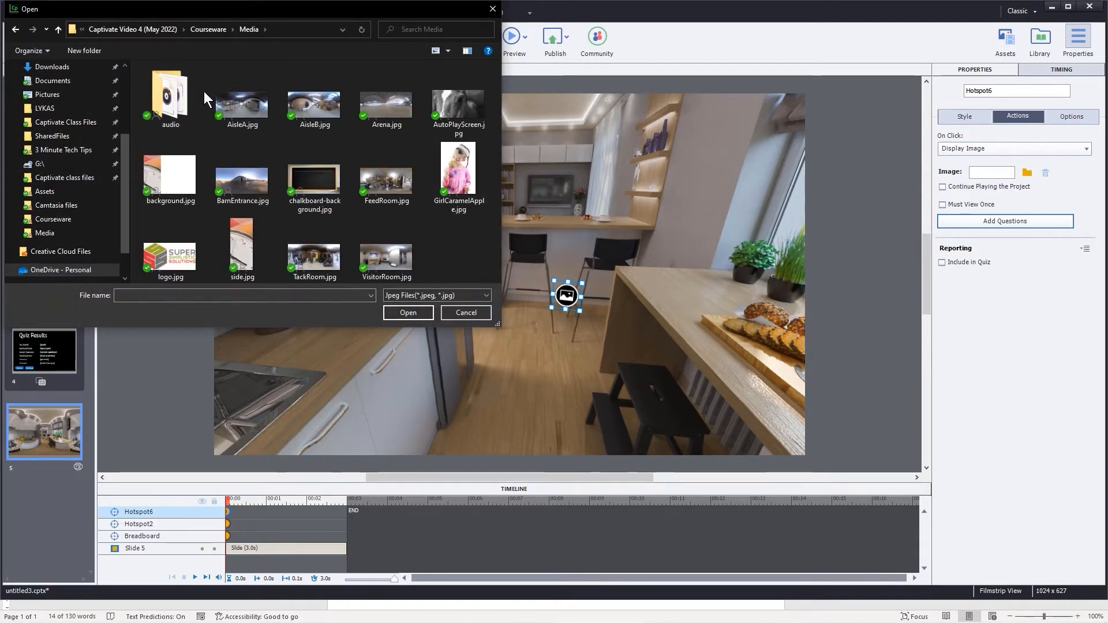
{"action": "left_click", "coordinate": [200, 30]}
{"action": "double_click", "coordinate": [161, 107]}
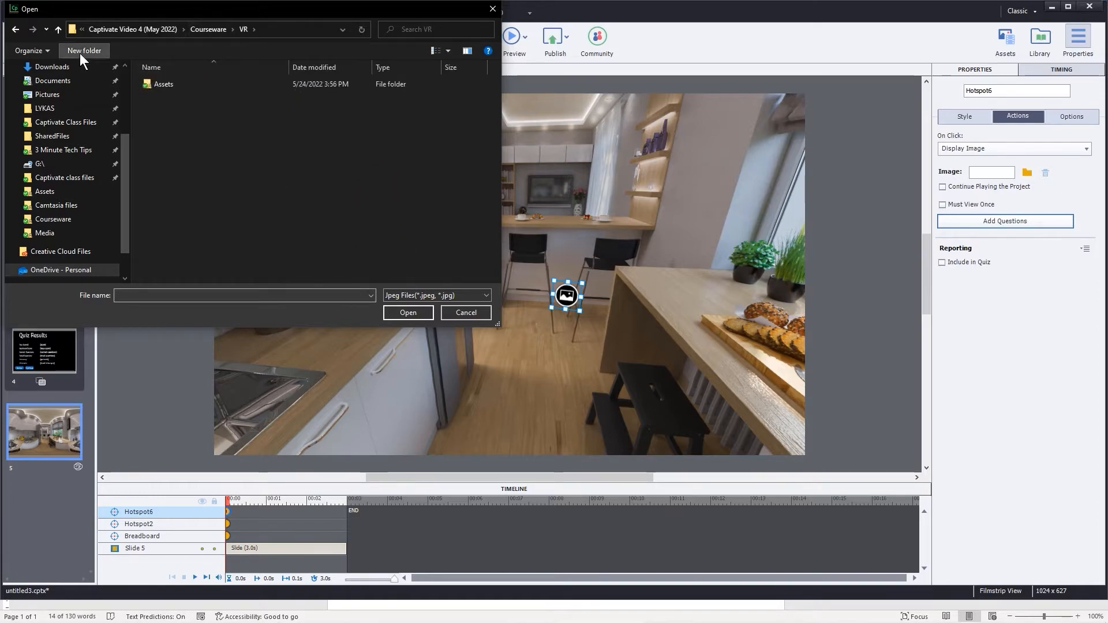
{"action": "double_click", "coordinate": [167, 84]}
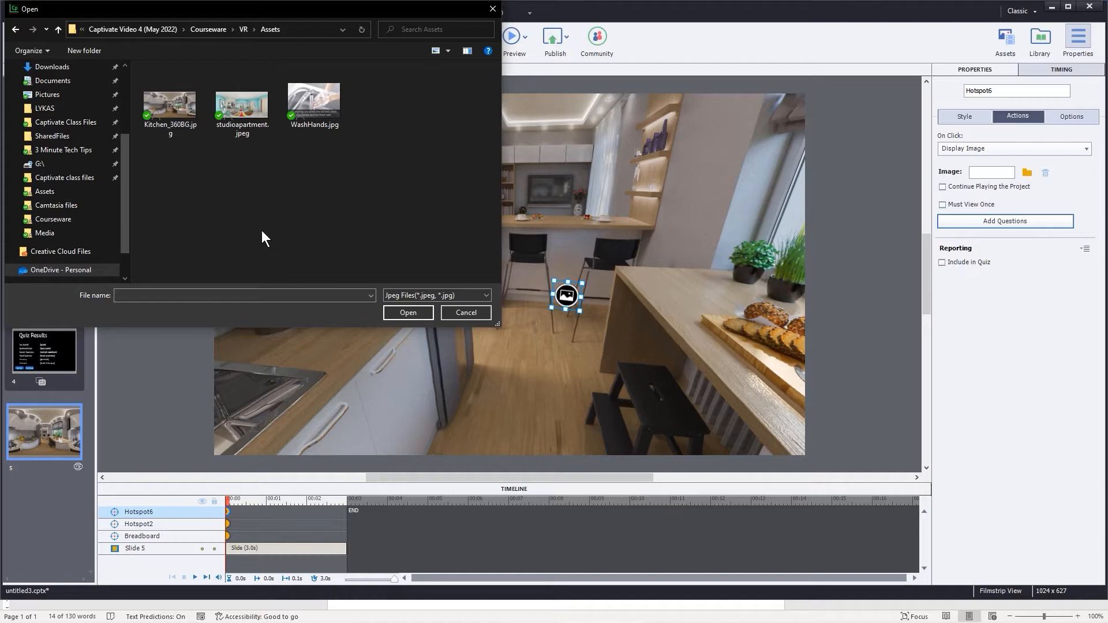
{"action": "double_click", "coordinate": [315, 111]}
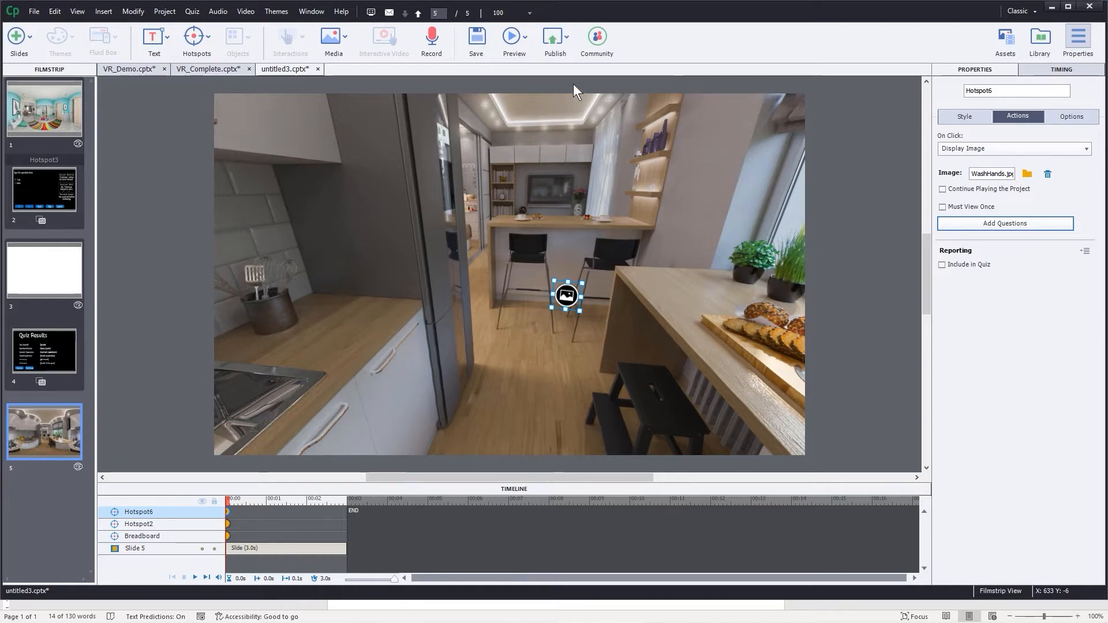
- Preview the project from kitchen slide 5 and open the image hotspot between the bar stools
{"action": "left_click", "coordinate": [515, 45]}
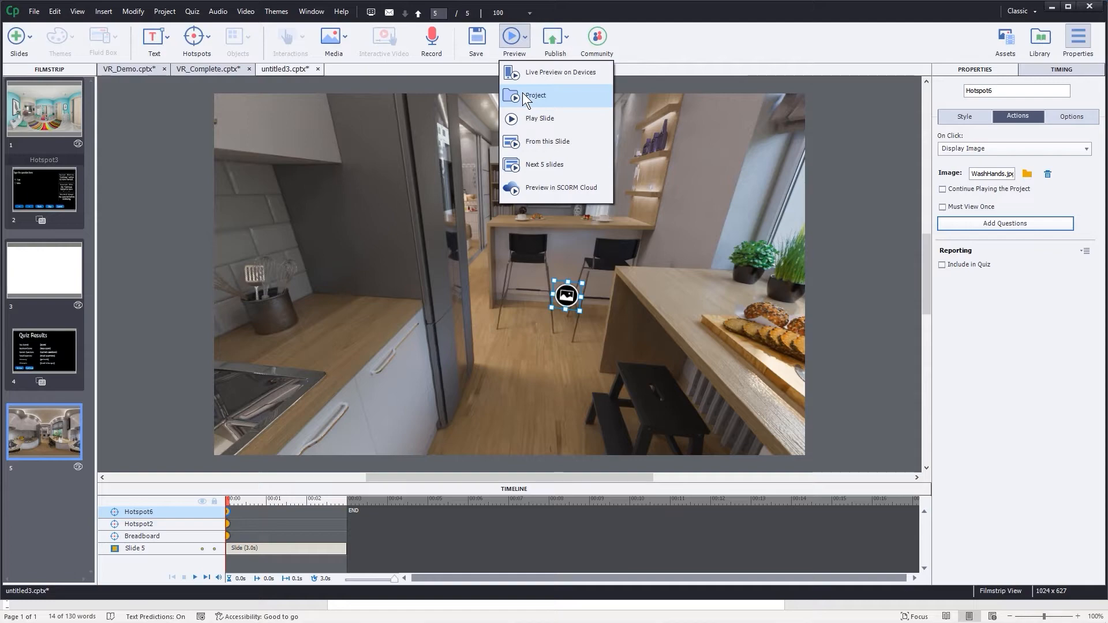
{"action": "left_click", "coordinate": [528, 141]}
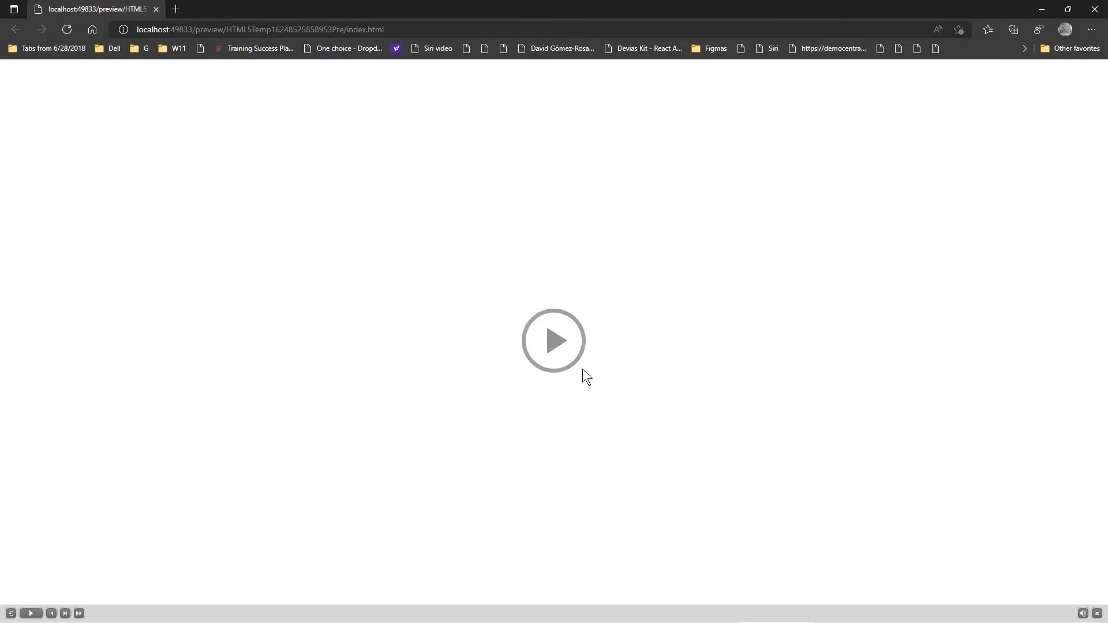
{"action": "left_click", "coordinate": [567, 345]}
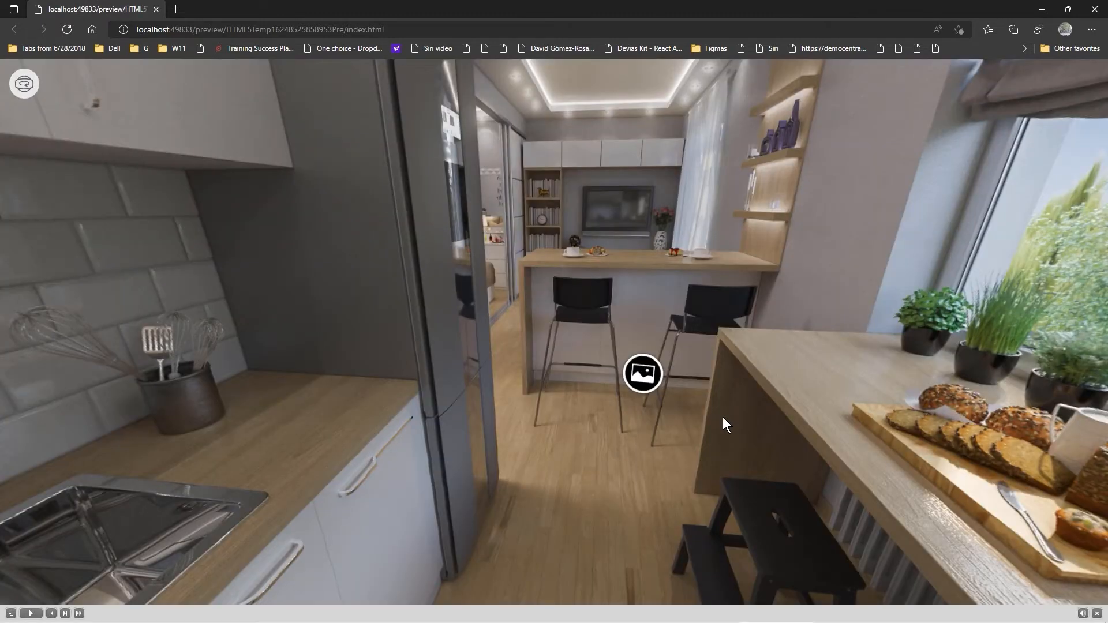
{"action": "left_click", "coordinate": [641, 375]}
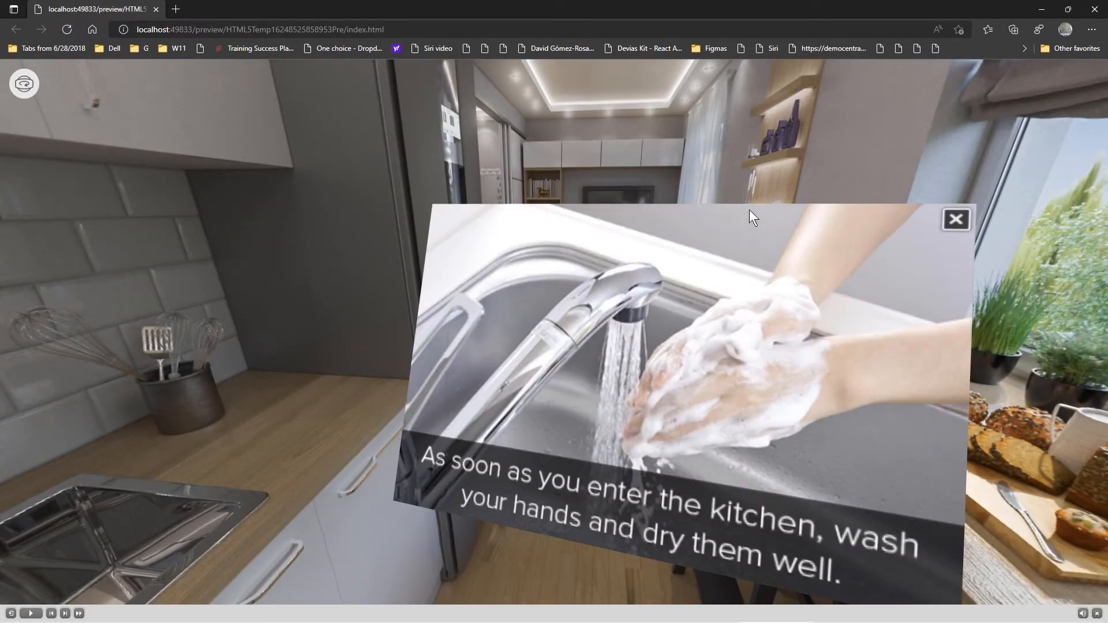
- View the hand-washing image from several angles, close it, look around to the stove and sink, and close the preview
{"action": "left_click_drag", "start_coordinate": [749, 210], "coordinate": [449, 26]}
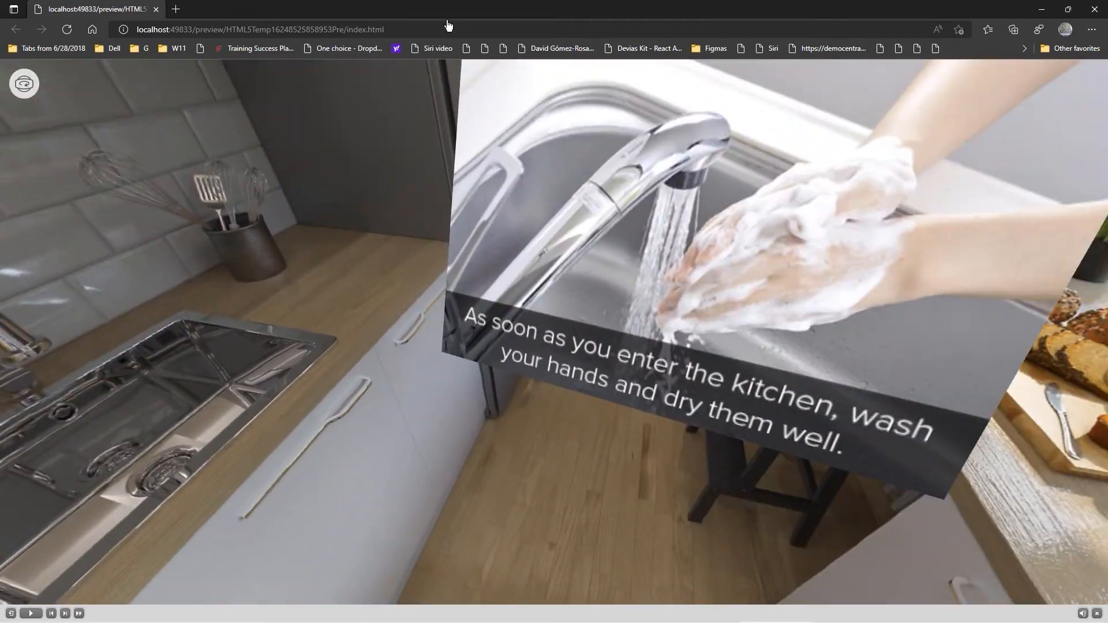
{"action": "left_click_drag", "start_coordinate": [376, 326], "coordinate": [232, 382]}
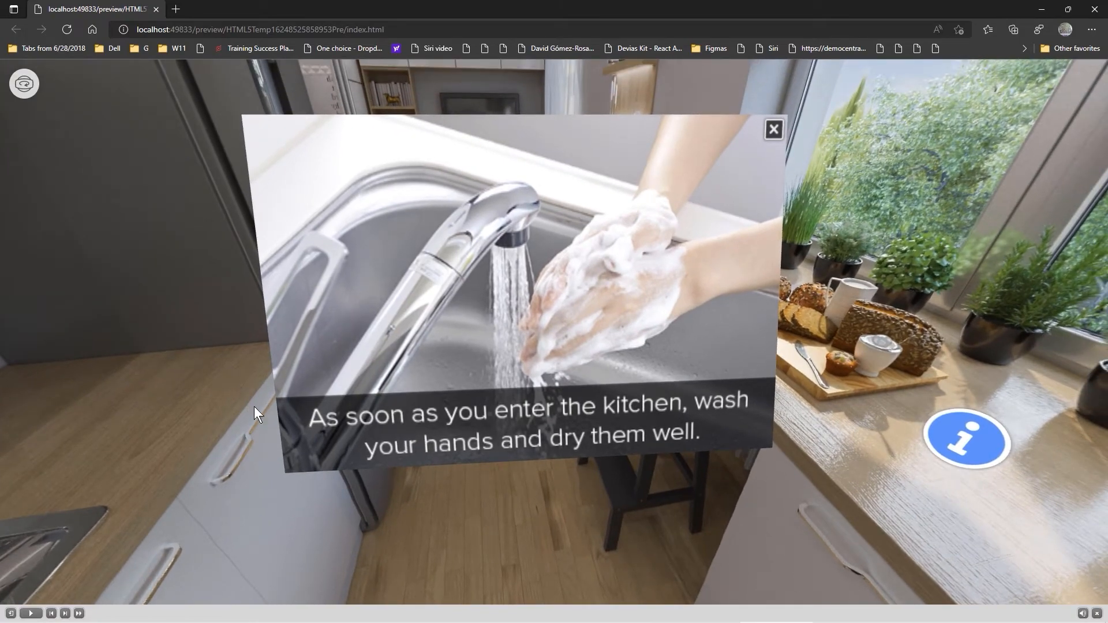
{"action": "left_click_drag", "start_coordinate": [447, 494], "coordinate": [631, 482]}
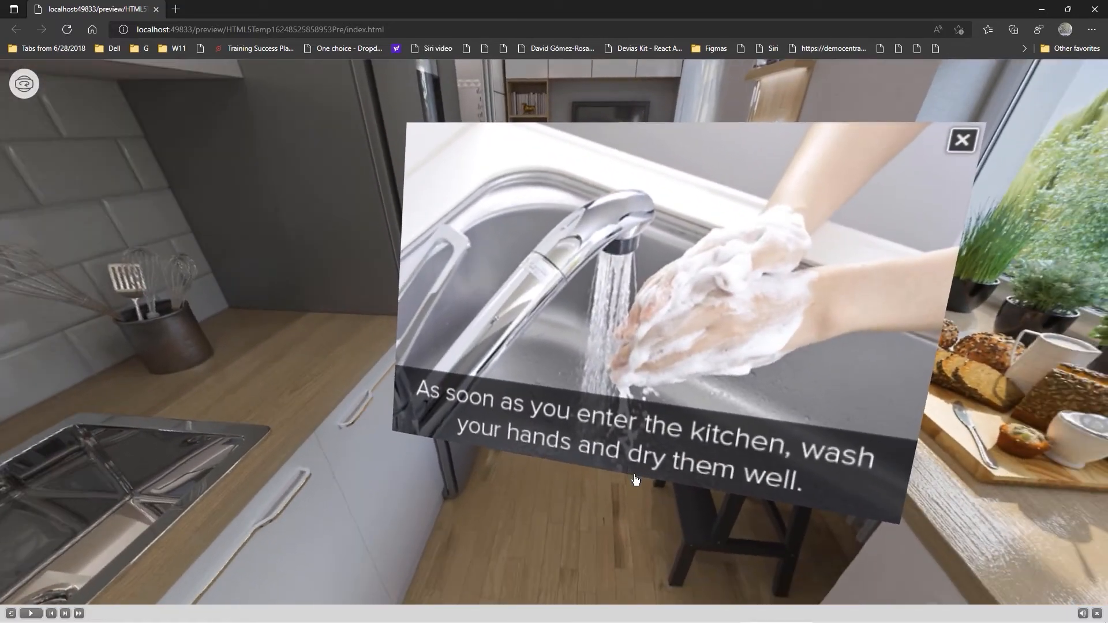
{"action": "left_click", "coordinate": [961, 142]}
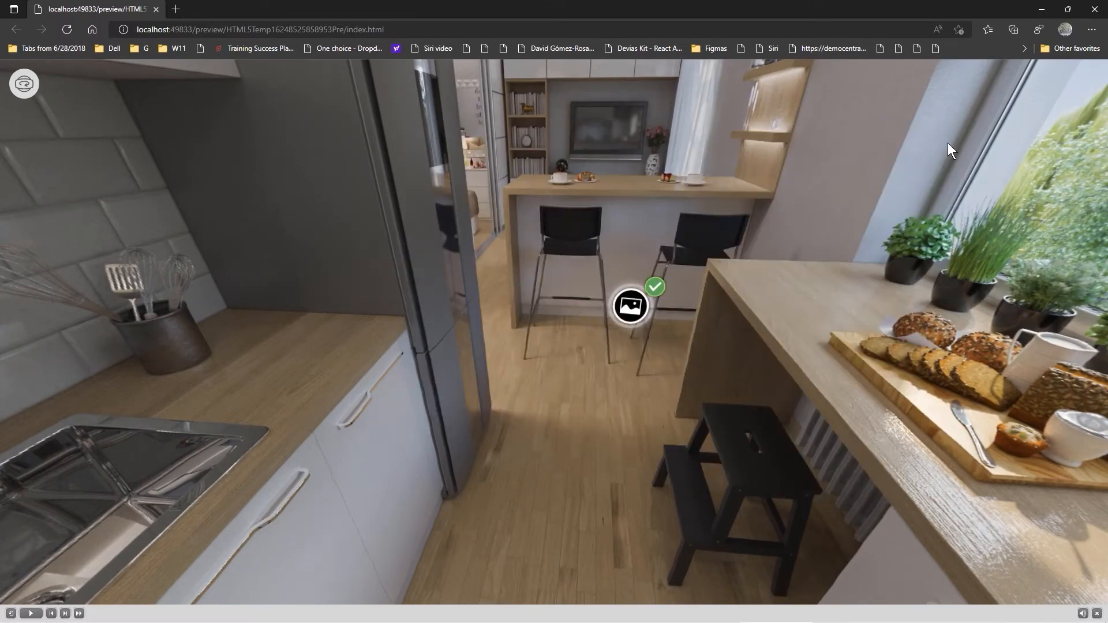
{"action": "left_click_drag", "start_coordinate": [427, 399], "coordinate": [797, 396]}
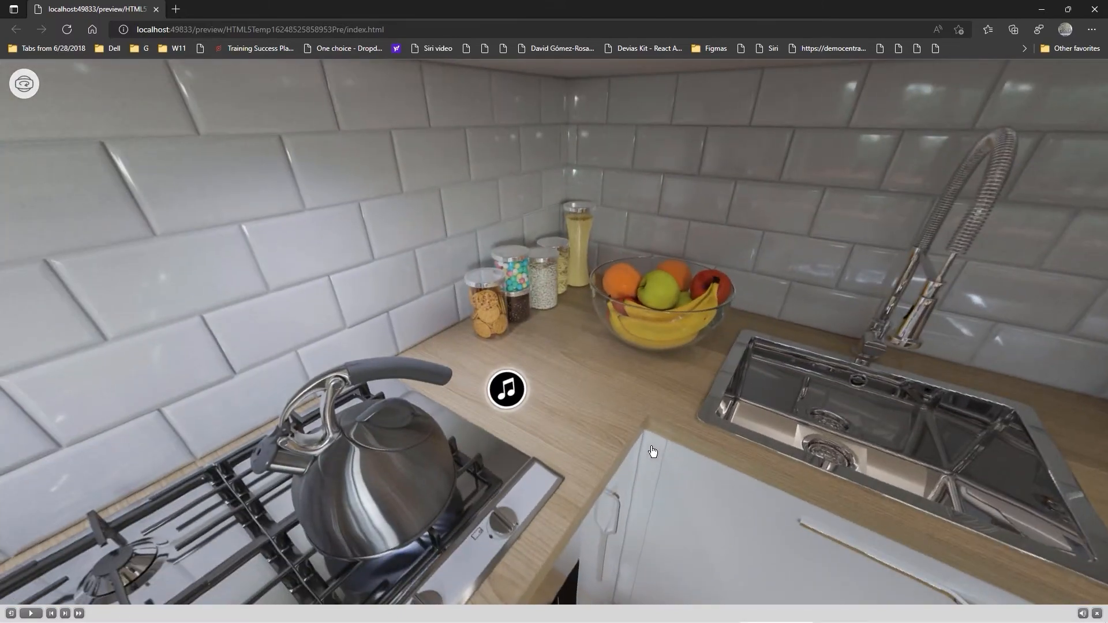
{"action": "left_click", "coordinate": [1086, 9]}
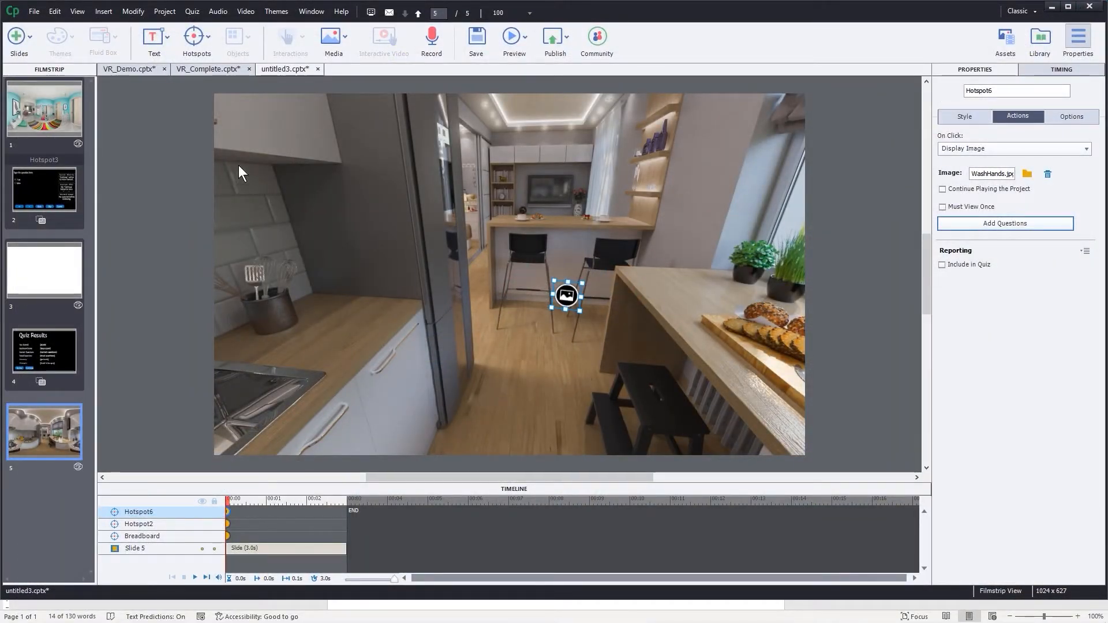
- Preview the entire VR_Demo project and start its playback
{"action": "left_click", "coordinate": [197, 38]}
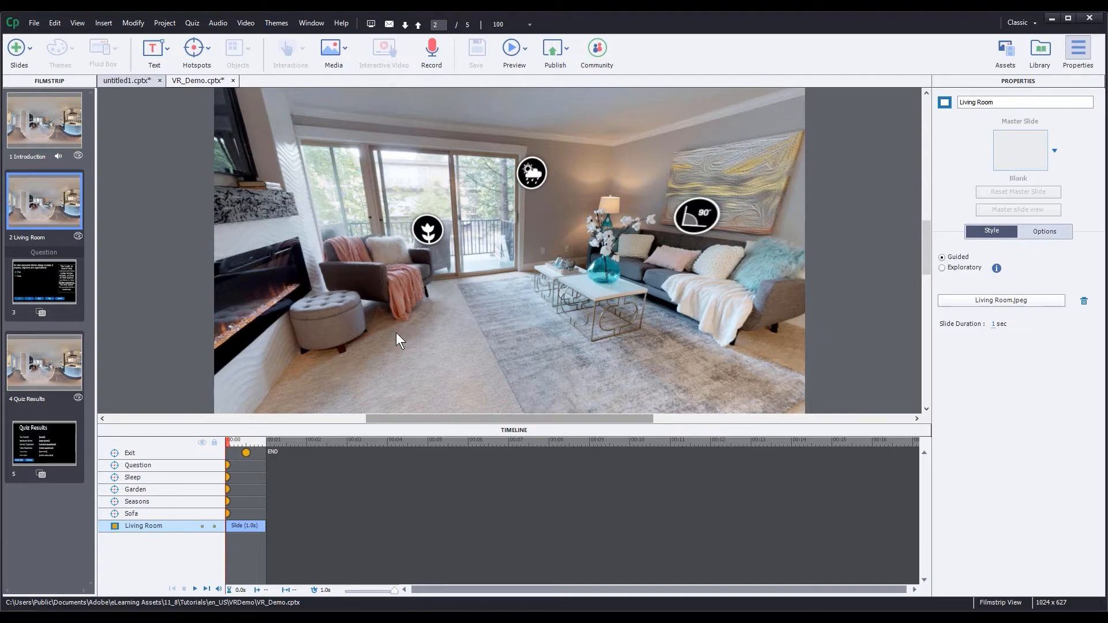
{"action": "left_click", "coordinate": [522, 50]}
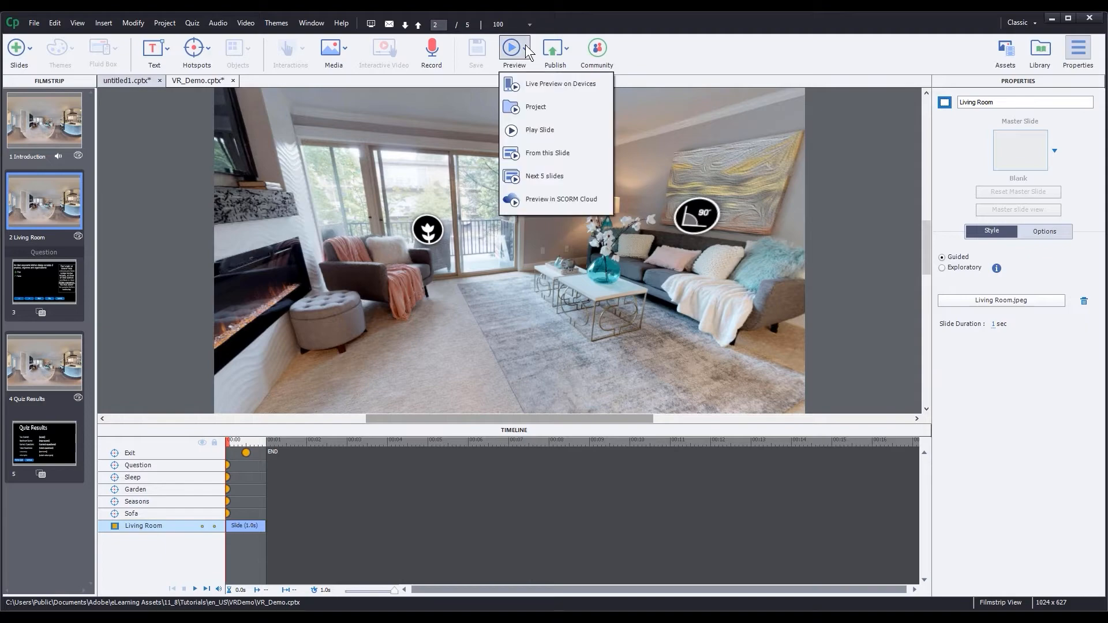
{"action": "left_click", "coordinate": [544, 102]}
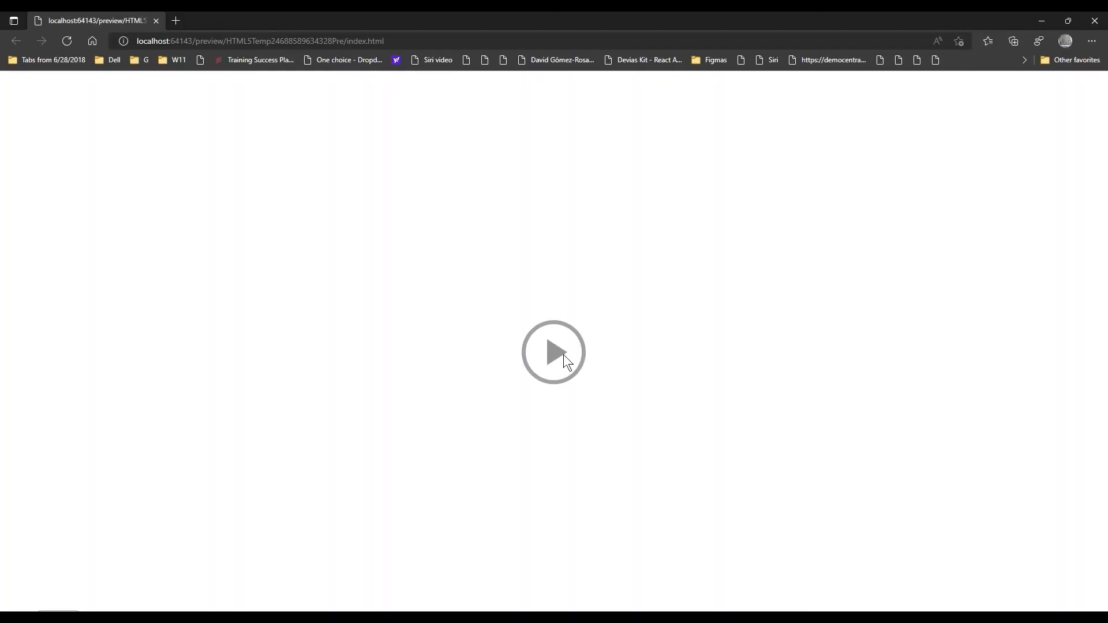
{"action": "left_click", "coordinate": [563, 355]}
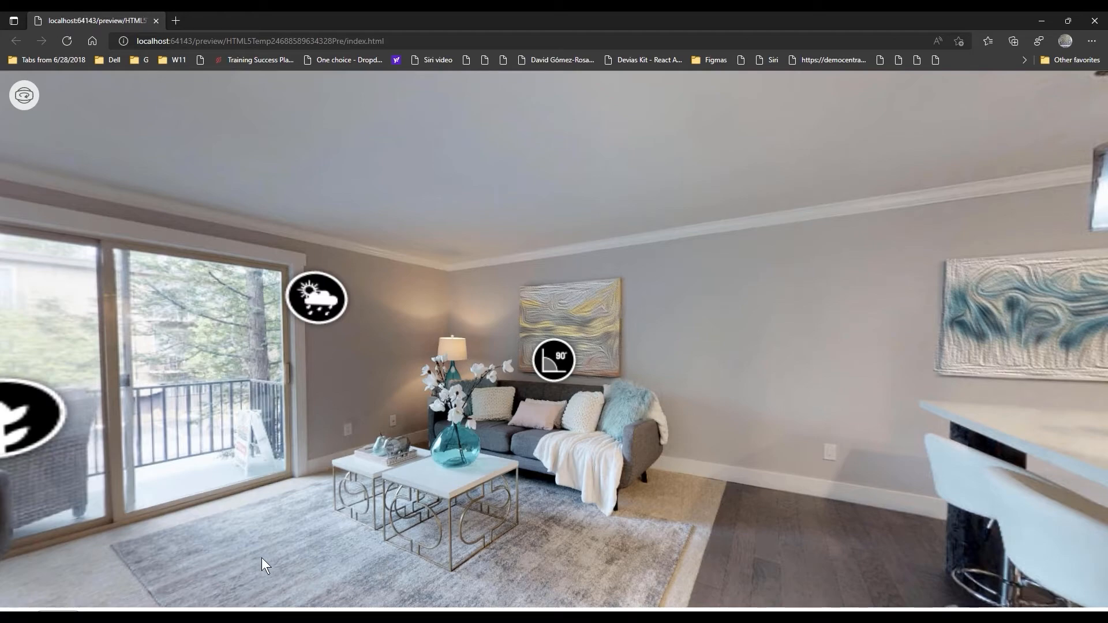
- Look around the living room, open the flower hotspot at the patio door, and close the garden image
{"action": "left_click_drag", "start_coordinate": [213, 515], "coordinate": [632, 446]}
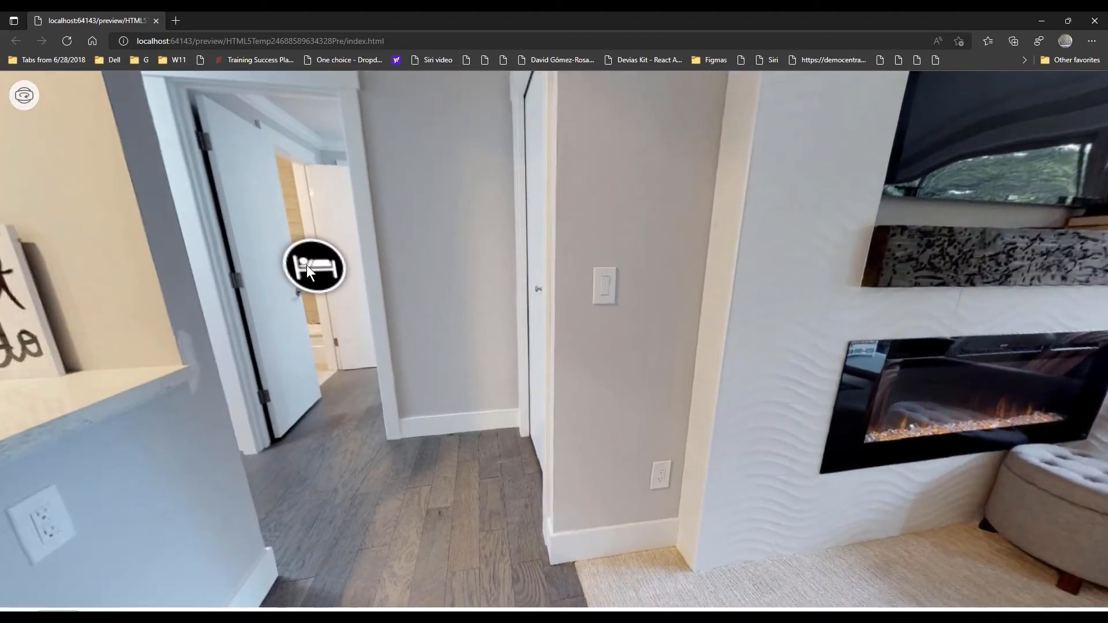
{"action": "left_click_drag", "start_coordinate": [819, 404], "coordinate": [581, 405]}
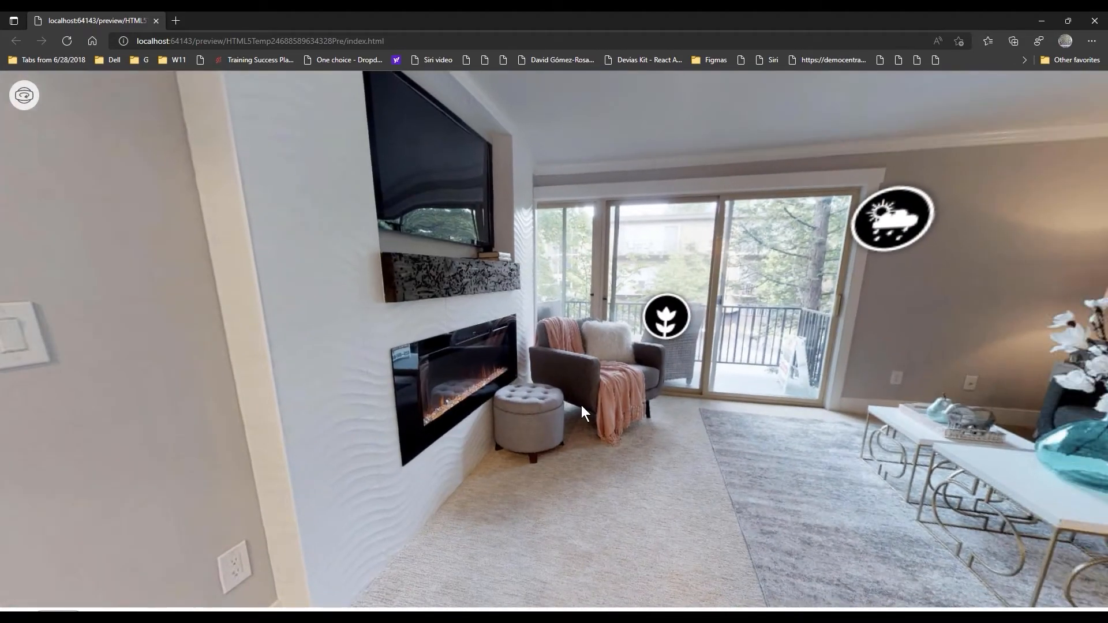
{"action": "left_click", "coordinate": [667, 320]}
{"action": "left_click_drag", "start_coordinate": [652, 364], "coordinate": [522, 341]}
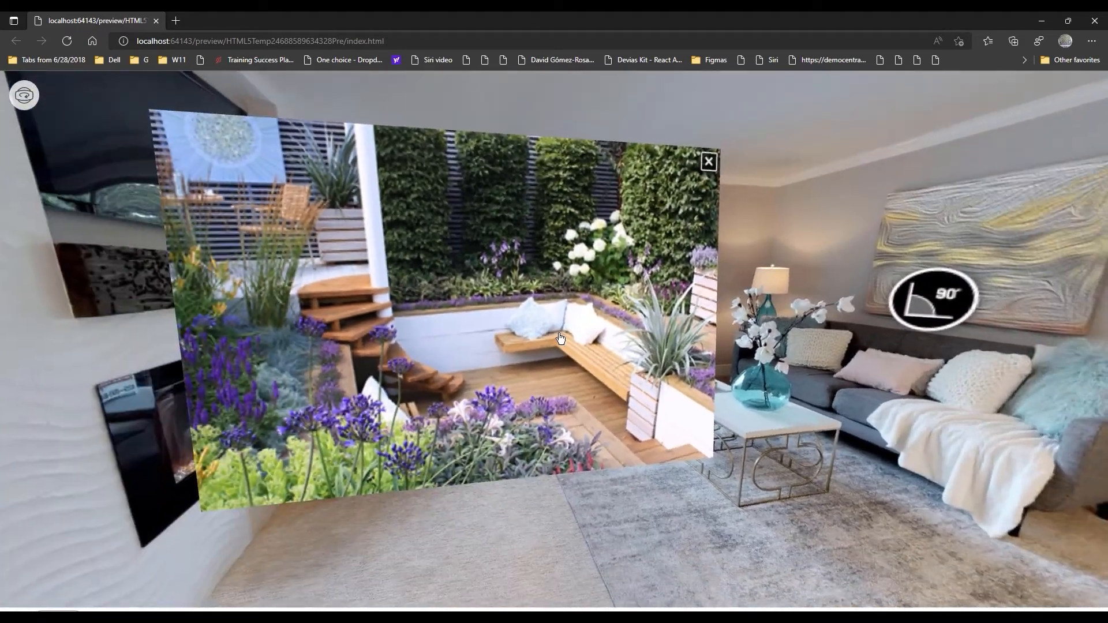
{"action": "left_click", "coordinate": [722, 153]}
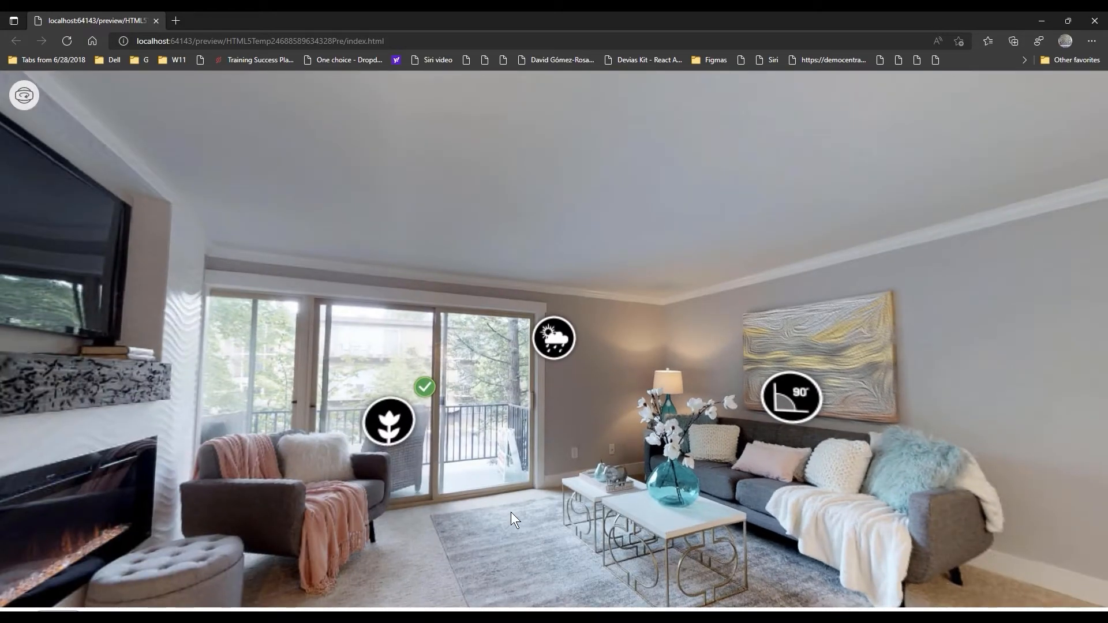
- Open the bed hotspot at the bedroom door and the weather hotspot beside the patio door, and close its text
{"action": "left_click_drag", "start_coordinate": [175, 458], "coordinate": [854, 420]}
{"action": "left_click", "coordinate": [325, 350]}
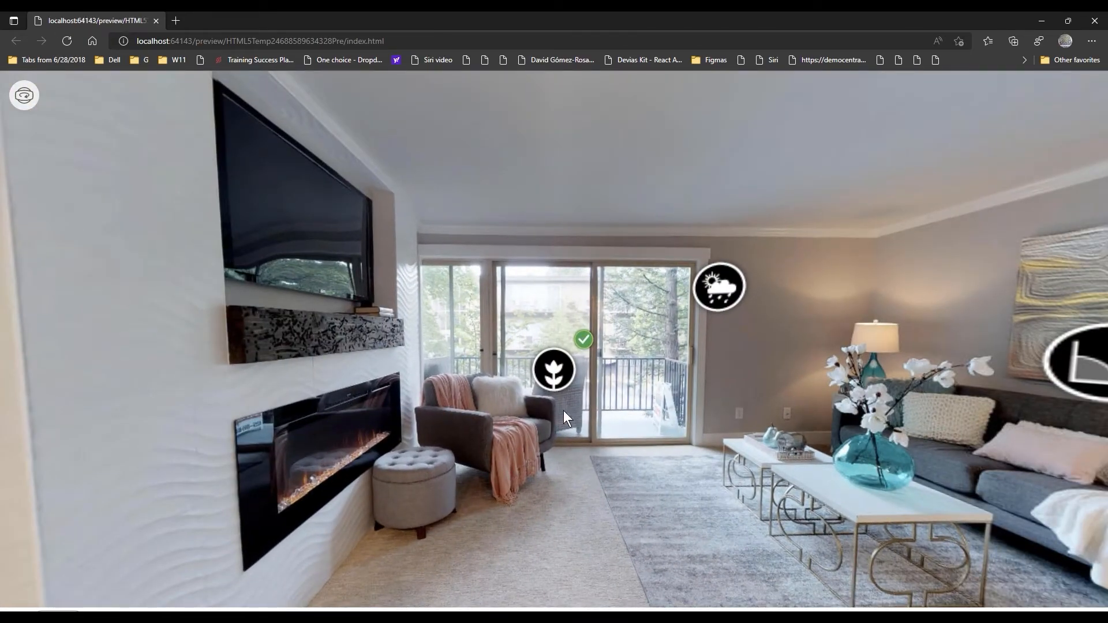
{"action": "left_click_drag", "start_coordinate": [688, 417], "coordinate": [524, 408]}
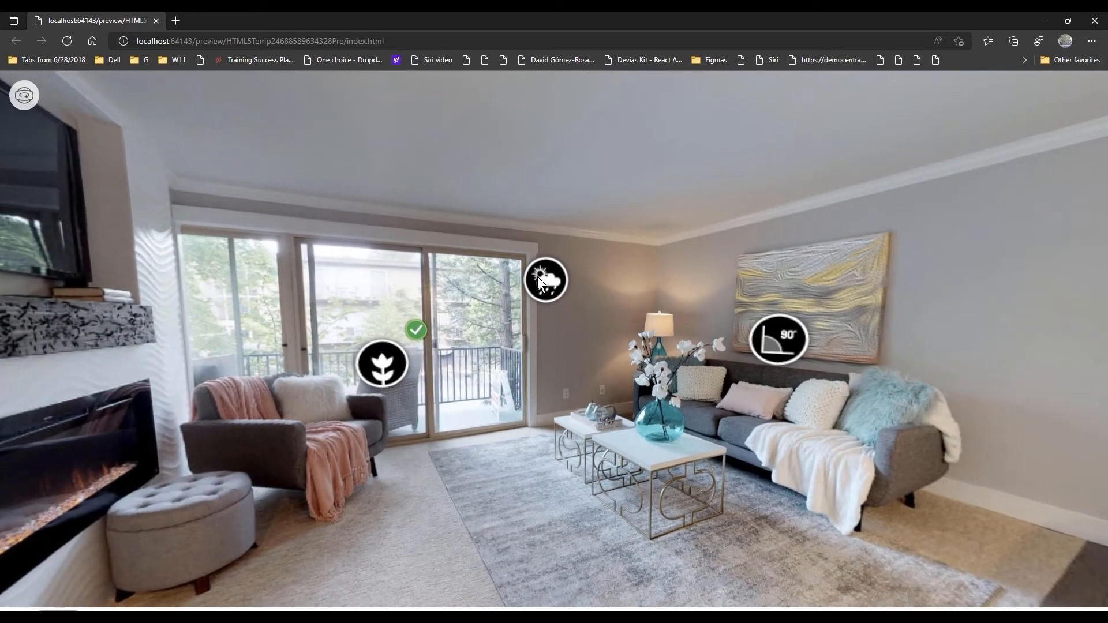
{"action": "left_click", "coordinate": [545, 278]}
{"action": "left_click_drag", "start_coordinate": [545, 278], "coordinate": [517, 429]}
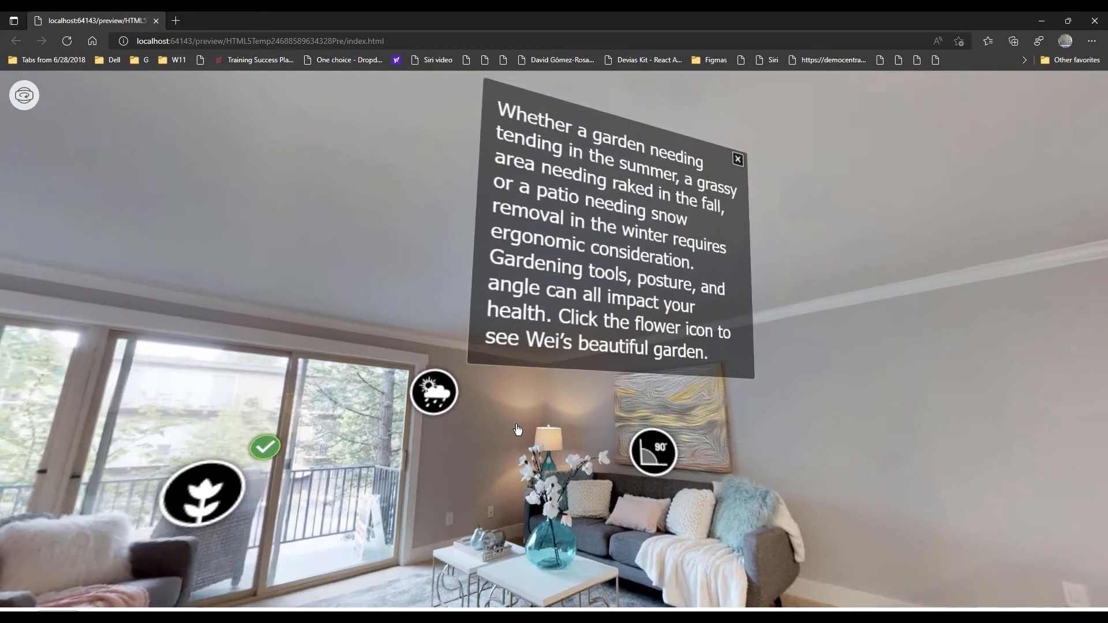
{"action": "left_click", "coordinate": [713, 198]}
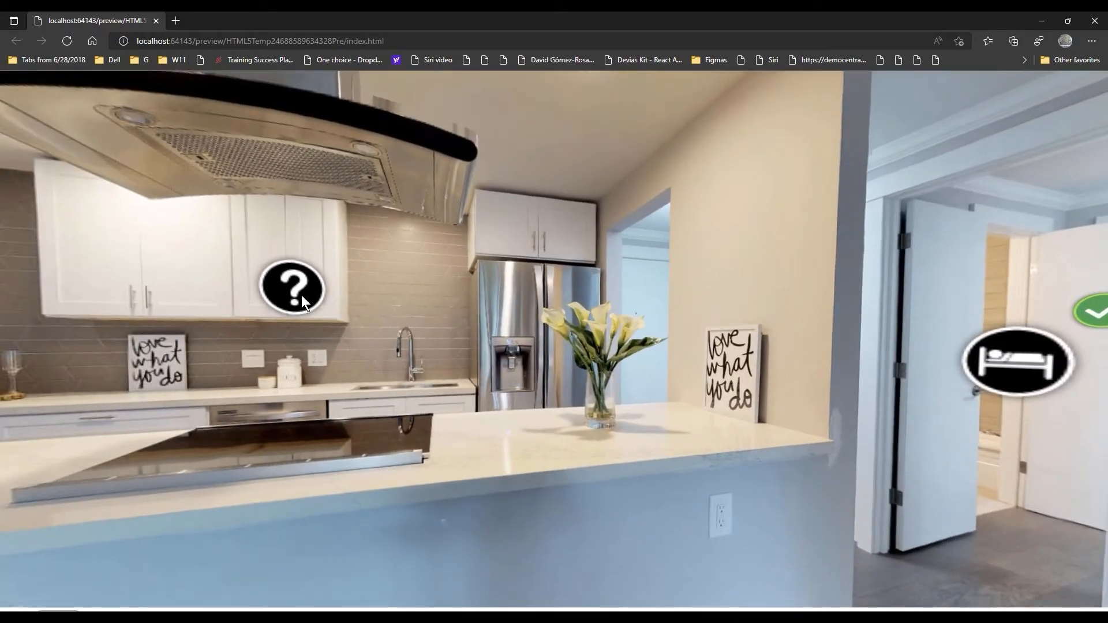
- Open the question hotspot in the kitchen and submit True as the answer to the ergonomic kitchen design question
{"action": "left_click", "coordinate": [302, 296]}
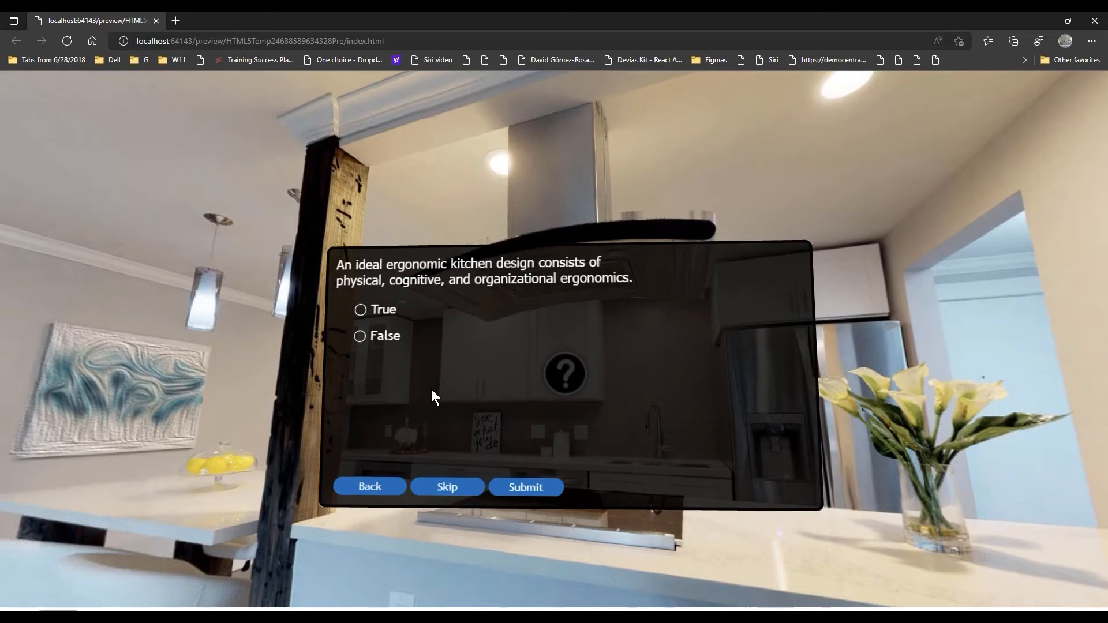
{"action": "left_click", "coordinate": [363, 310]}
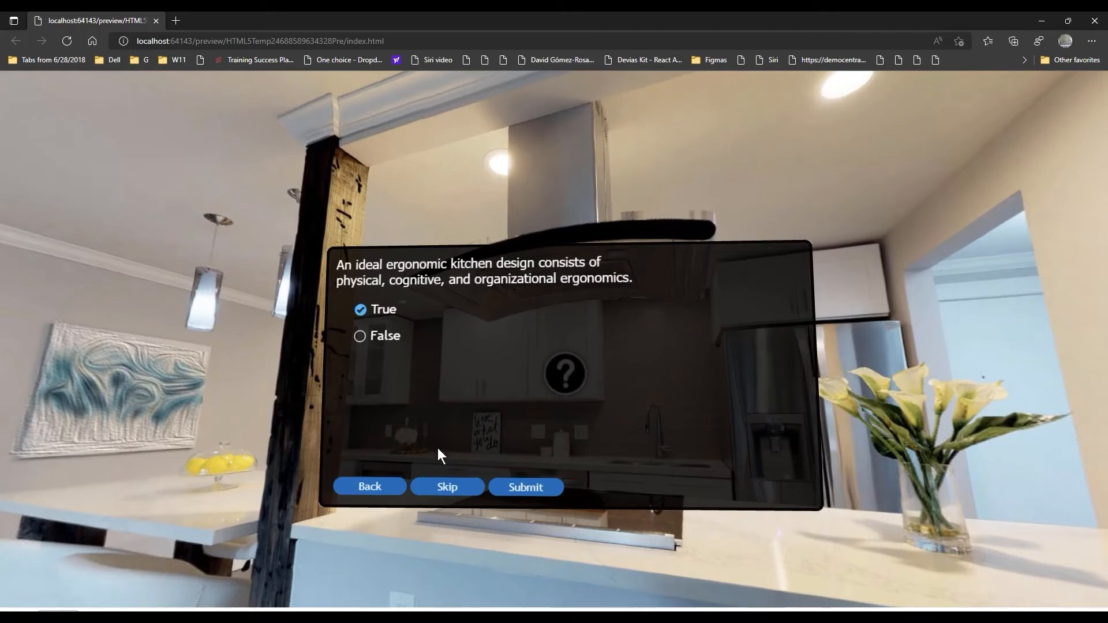
{"action": "left_click", "coordinate": [528, 487]}
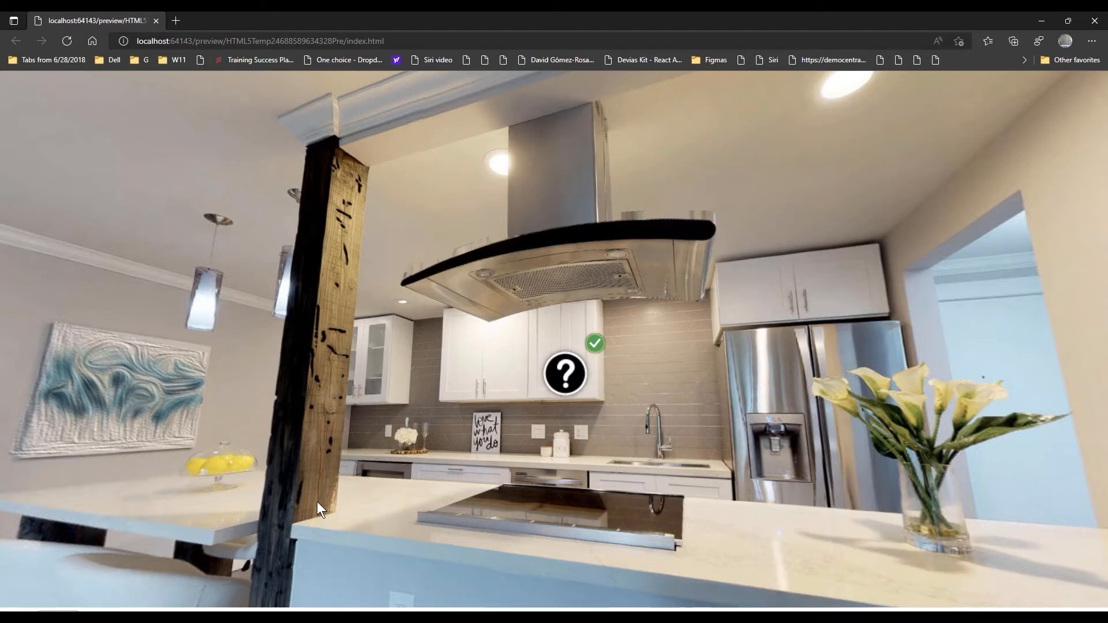
- Return the view to the sofa, open the 90-degree hotspot's sitting advice, and close the text
{"action": "left_click_drag", "start_coordinate": [317, 501], "coordinate": [734, 483]}
{"action": "left_click_drag", "start_coordinate": [395, 464], "coordinate": [440, 368]}
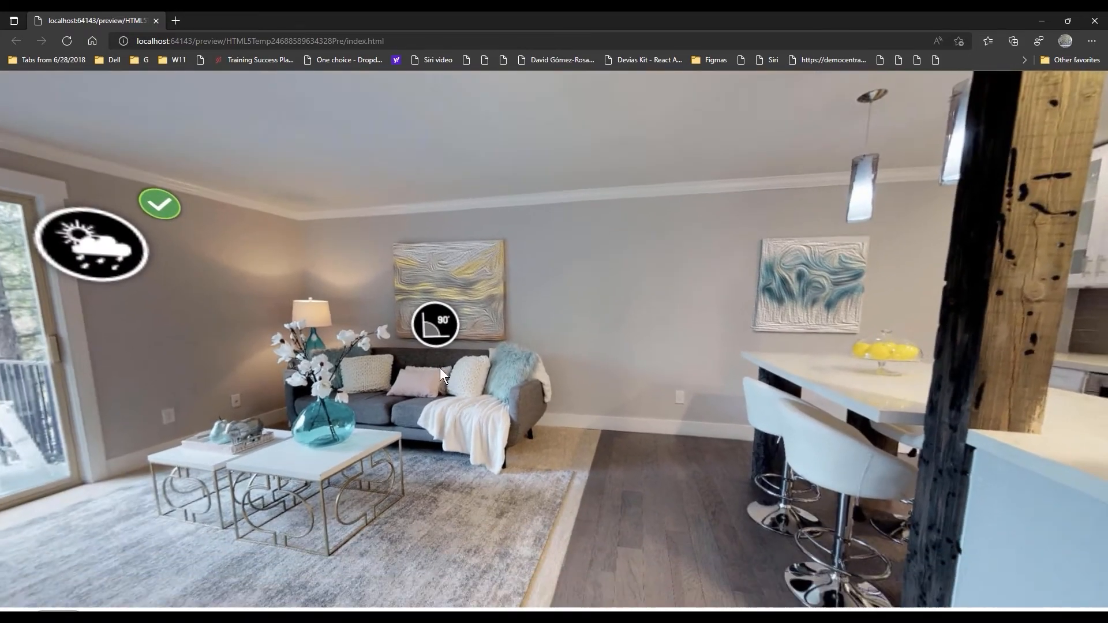
{"action": "left_click", "coordinate": [440, 337]}
{"action": "left_click_drag", "start_coordinate": [636, 357], "coordinate": [613, 467]}
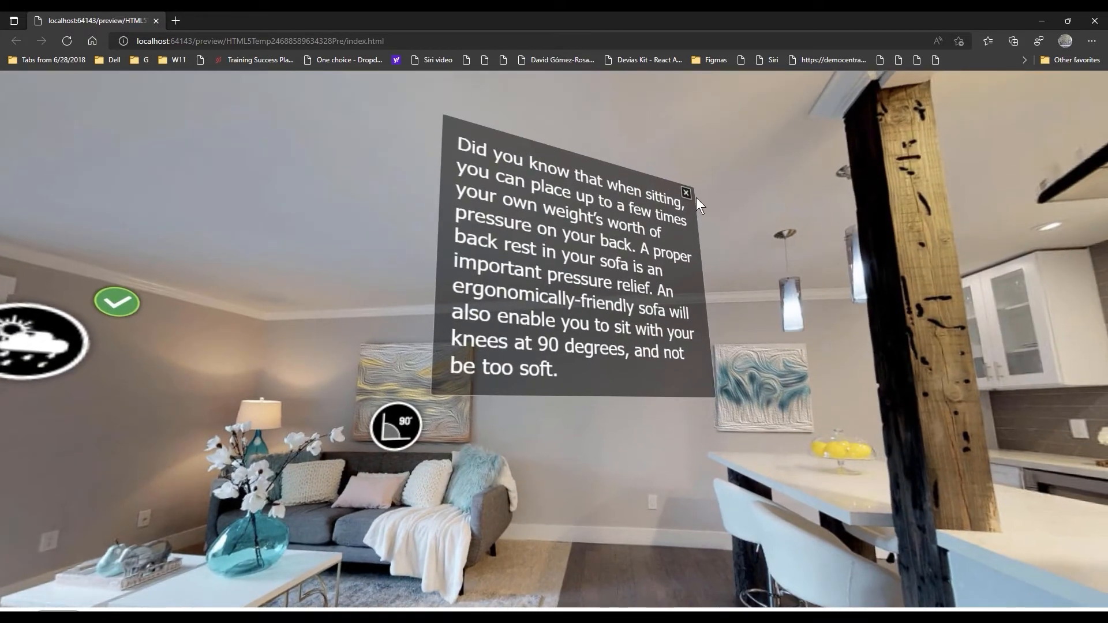
{"action": "left_click", "coordinate": [687, 191]}
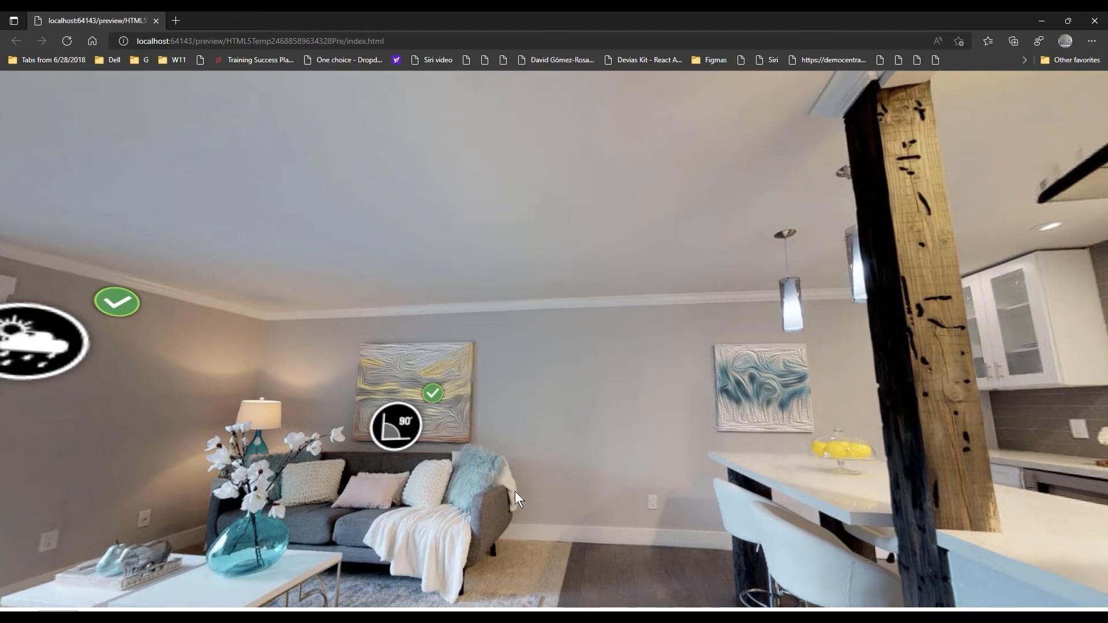
- Look back across the living room's visited hotspots and close the preview
{"action": "left_click_drag", "start_coordinate": [515, 491], "coordinate": [680, 364]}
{"action": "left_click_drag", "start_coordinate": [365, 447], "coordinate": [570, 448]}
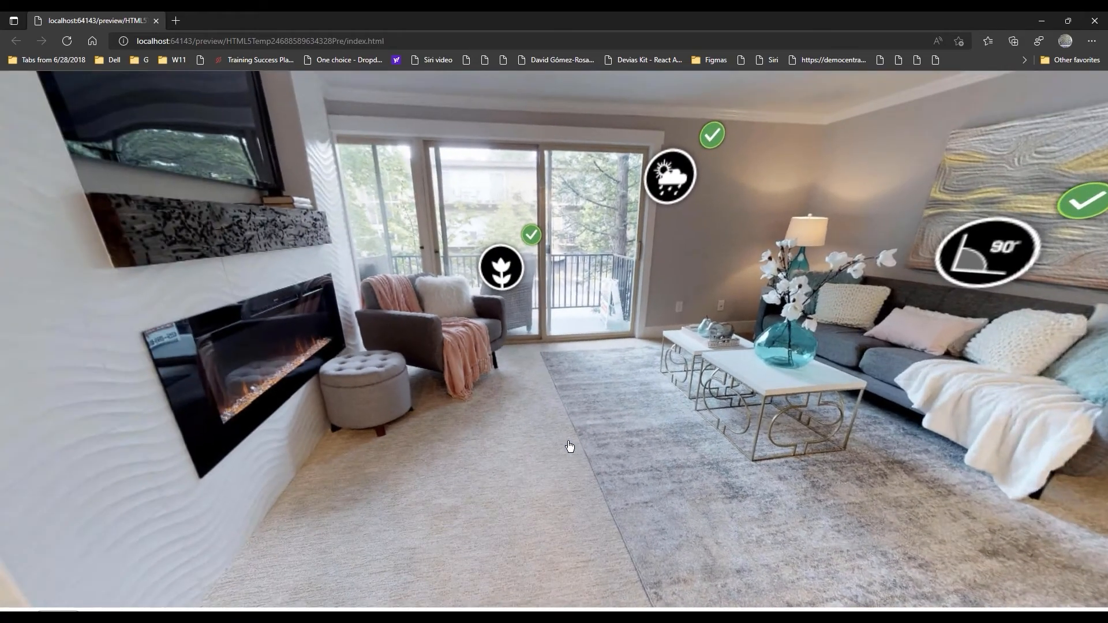
{"action": "left_click", "coordinate": [1095, 22]}
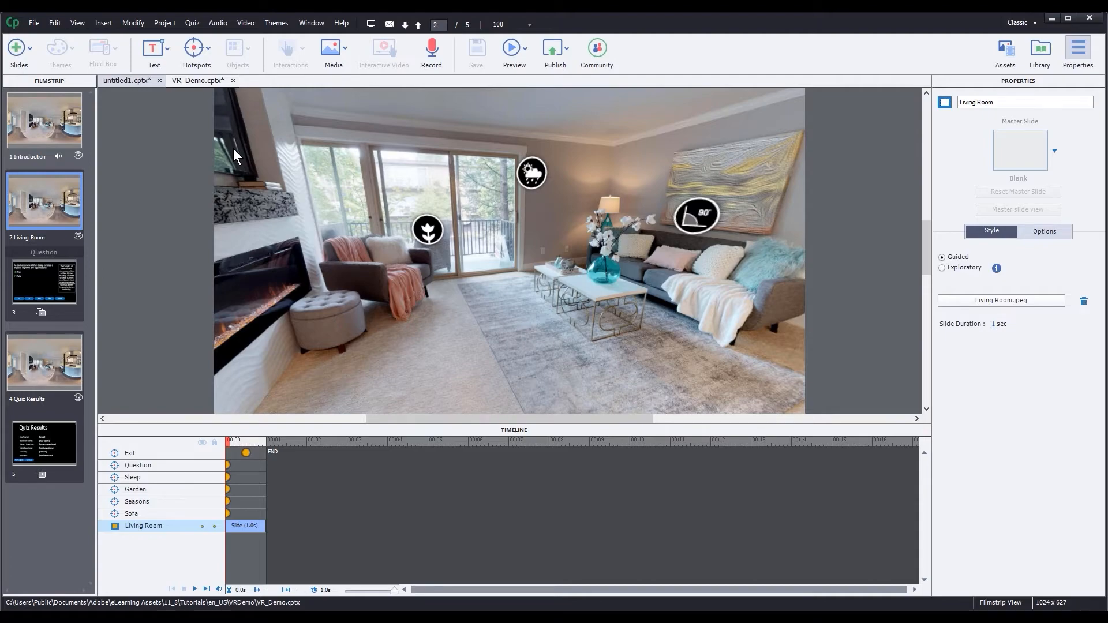
- Replace the Living Room slide's background with the Modern living room interior 360 asset and look around the new room
{"action": "left_click", "coordinate": [1004, 58]}
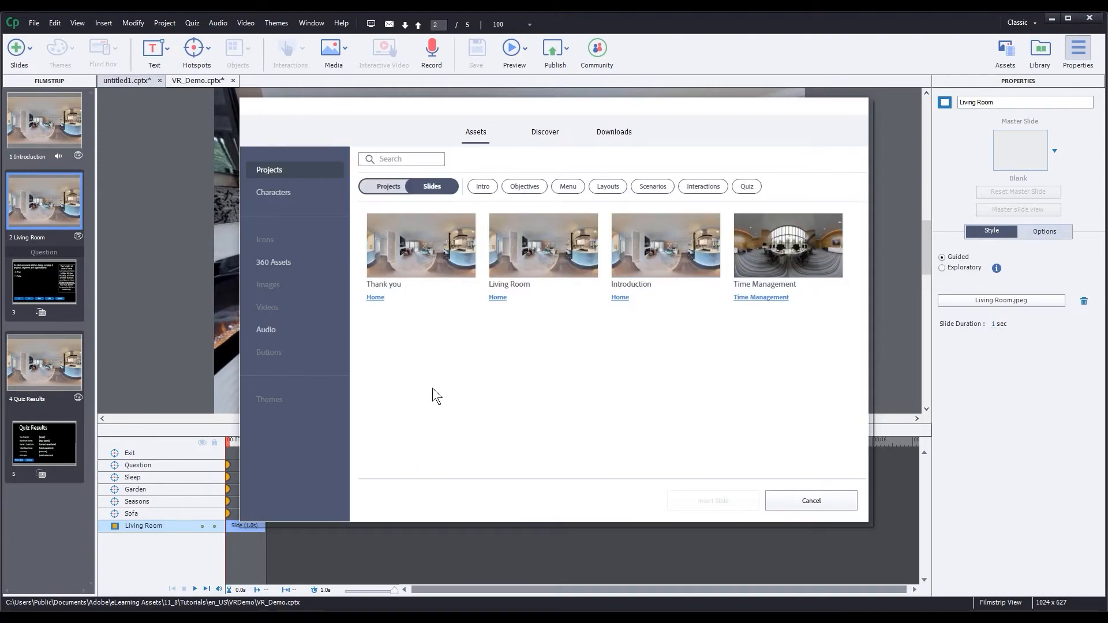
{"action": "left_click", "coordinate": [275, 265]}
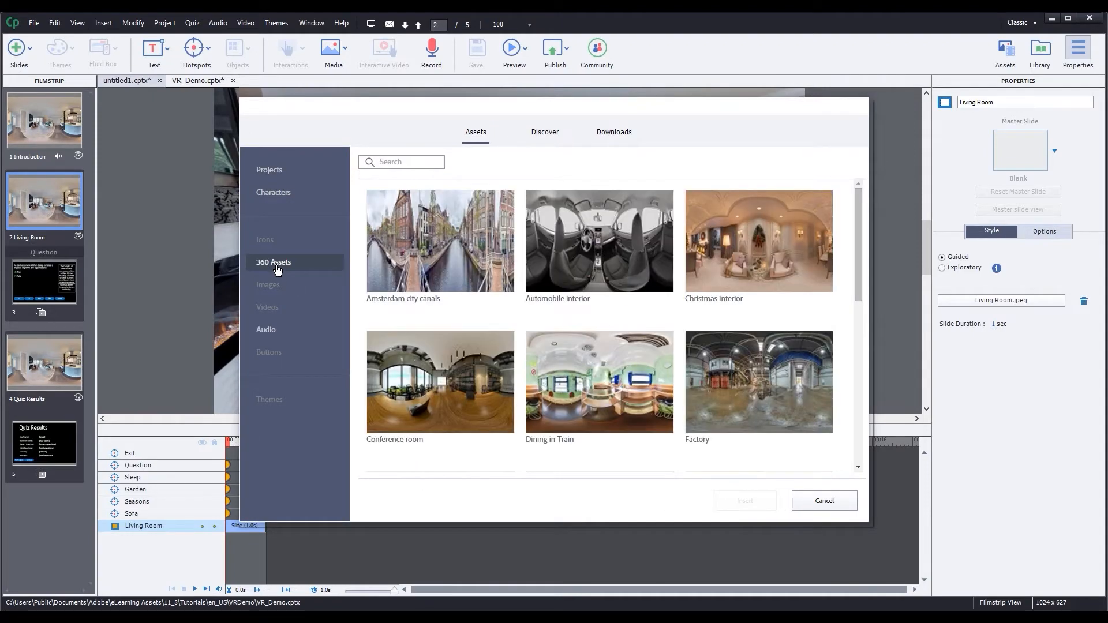
{"action": "scroll", "coordinate": [859, 248], "scroll_direction": "down", "scroll_amount": 2}
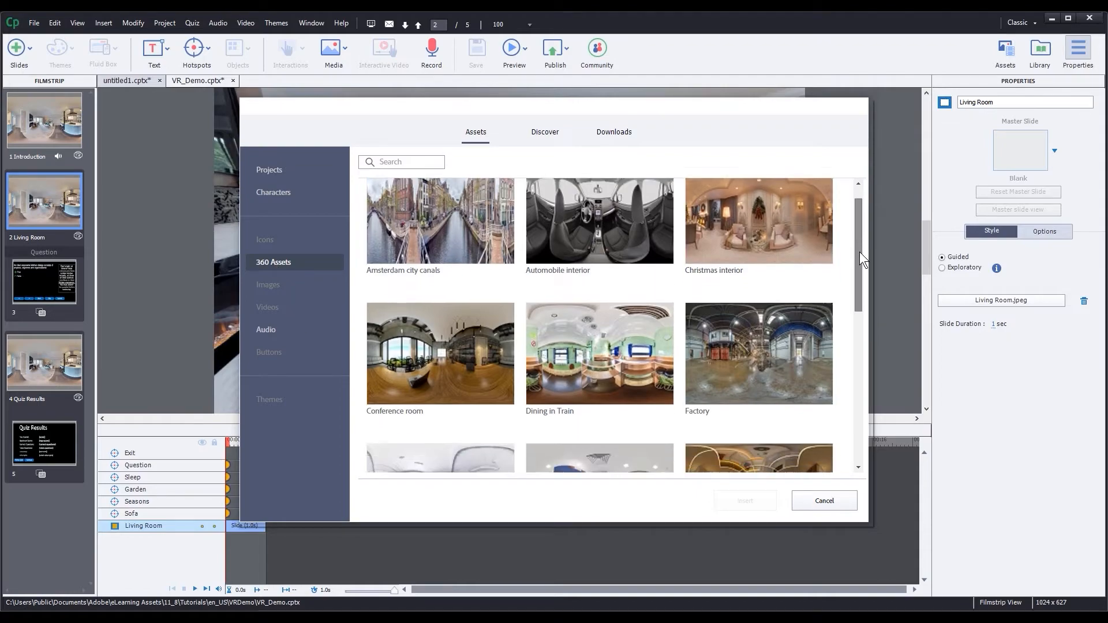
{"action": "left_click_drag", "start_coordinate": [860, 252], "coordinate": [859, 504]}
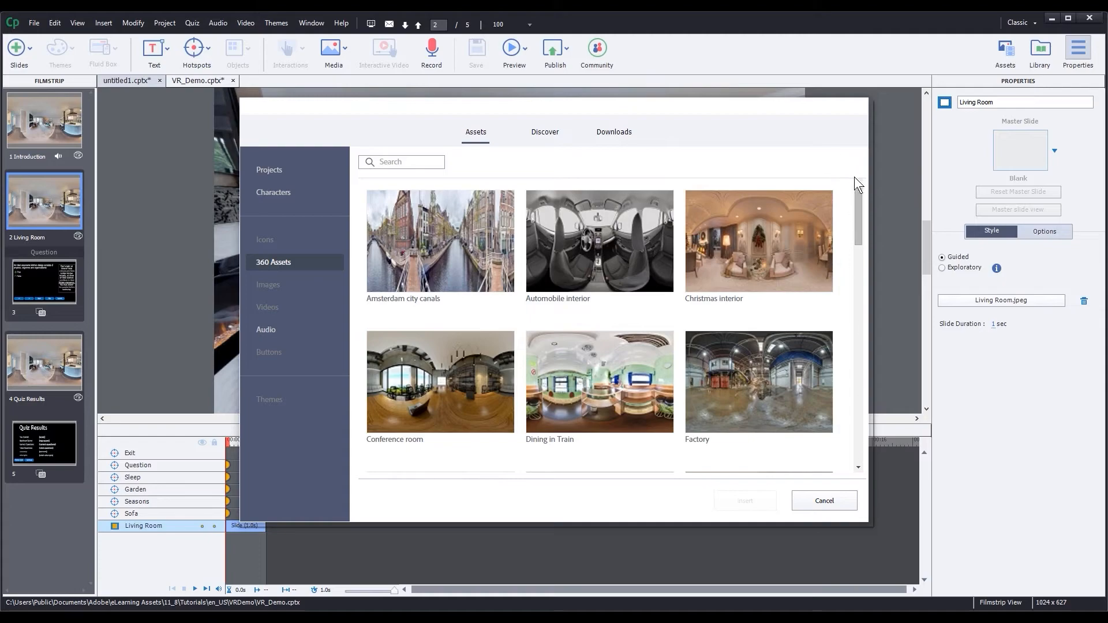
{"action": "mouse_move", "coordinate": [856, 184]}
{"action": "left_mouse_down"}
{"action": "mouse_move", "coordinate": [859, 443]}
{"action": "mouse_move", "coordinate": [862, 202]}
{"action": "left_mouse_up"}
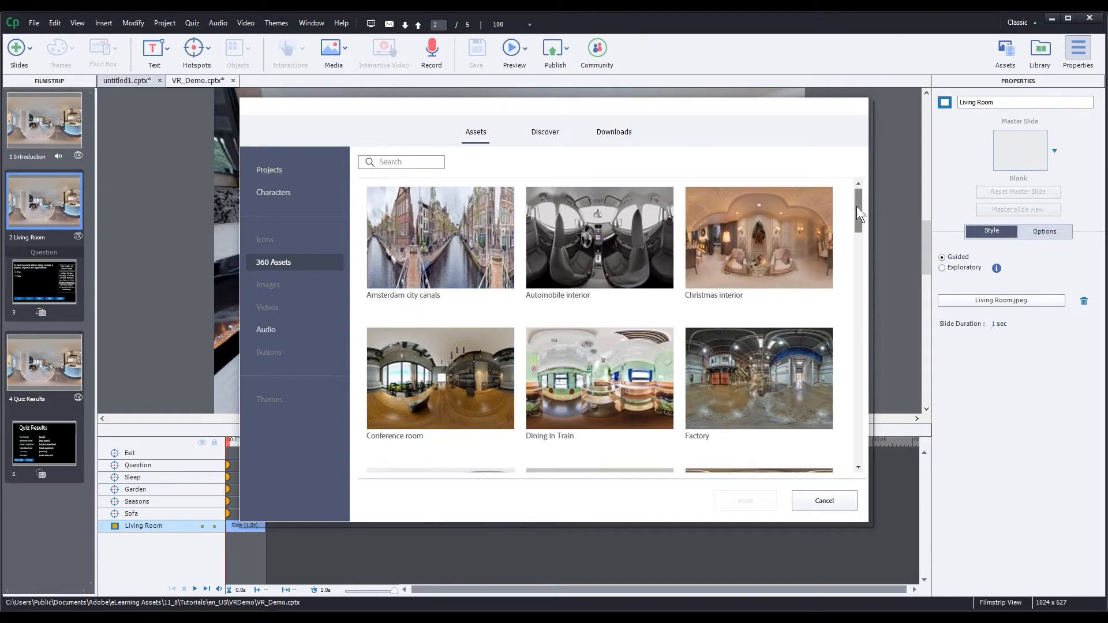
{"action": "left_click_drag", "start_coordinate": [857, 206], "coordinate": [875, 315]}
{"action": "left_click", "coordinate": [419, 343]}
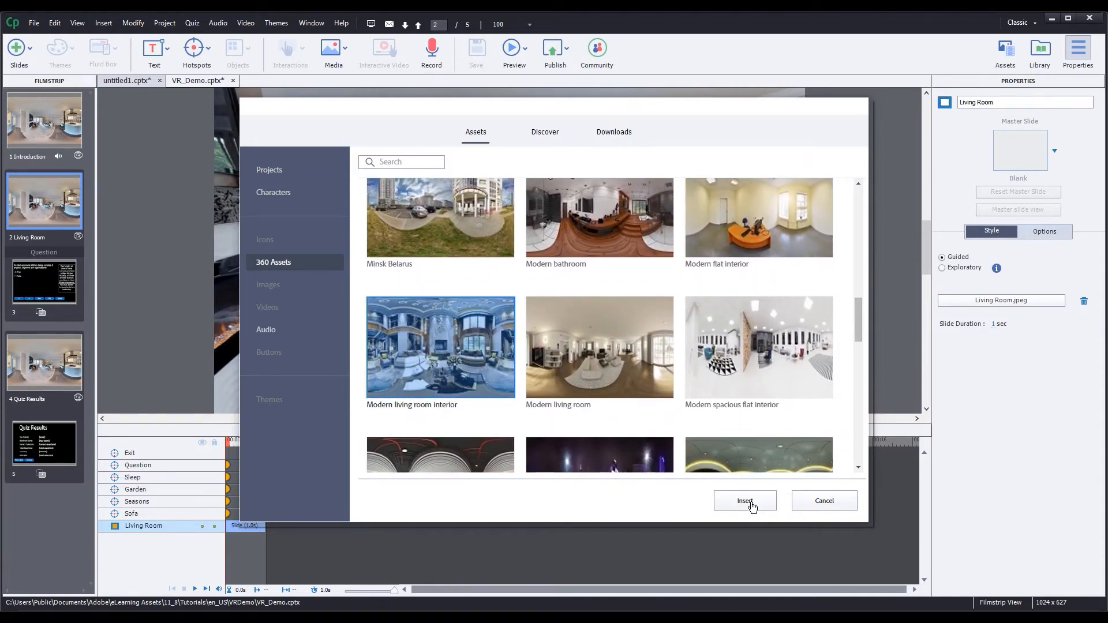
{"action": "left_click", "coordinate": [741, 502]}
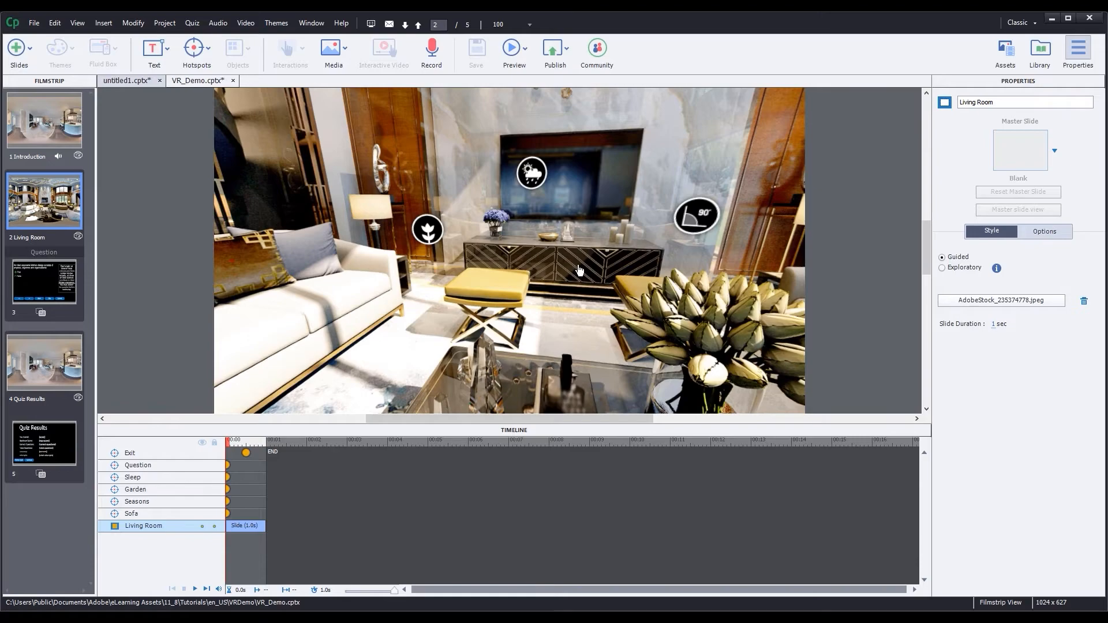
{"action": "left_click_drag", "start_coordinate": [580, 270], "coordinate": [705, 257]}
{"action": "left_click_drag", "start_coordinate": [385, 293], "coordinate": [610, 345]}
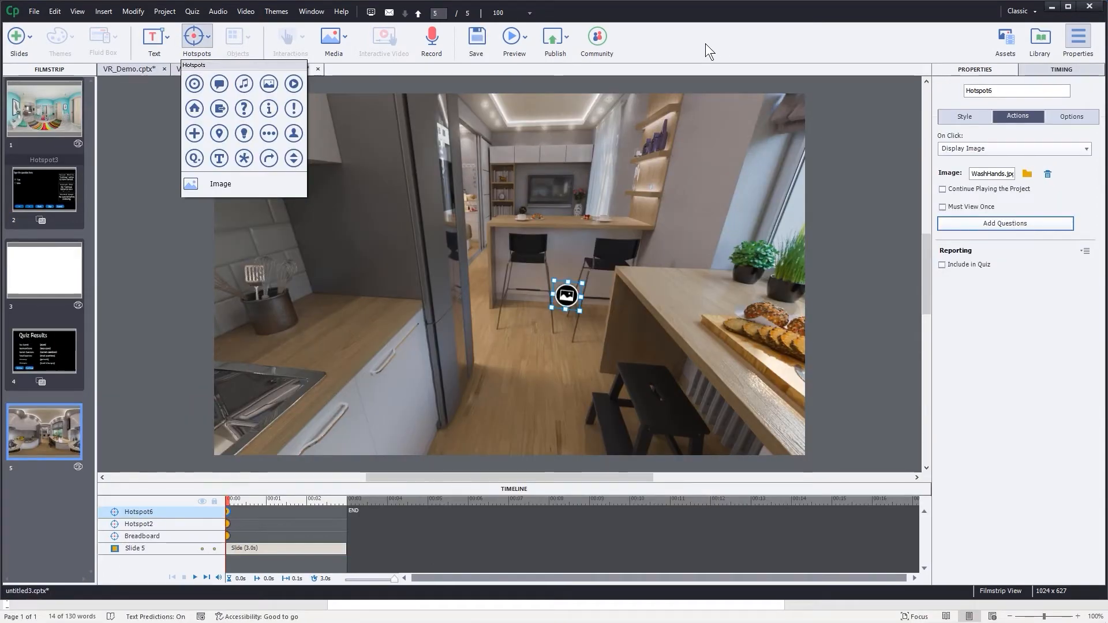
{"action": "left_click", "coordinate": [703, 48]}
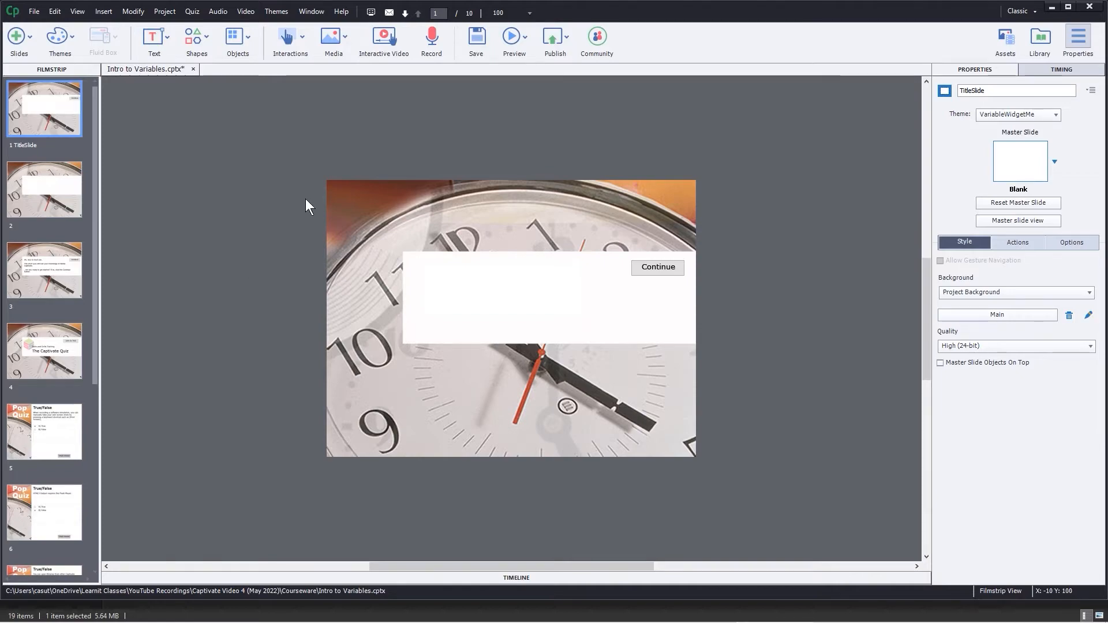
- Open the project's variables, check the User type, and switch the list to System variables
{"action": "left_click", "coordinate": [164, 12]}
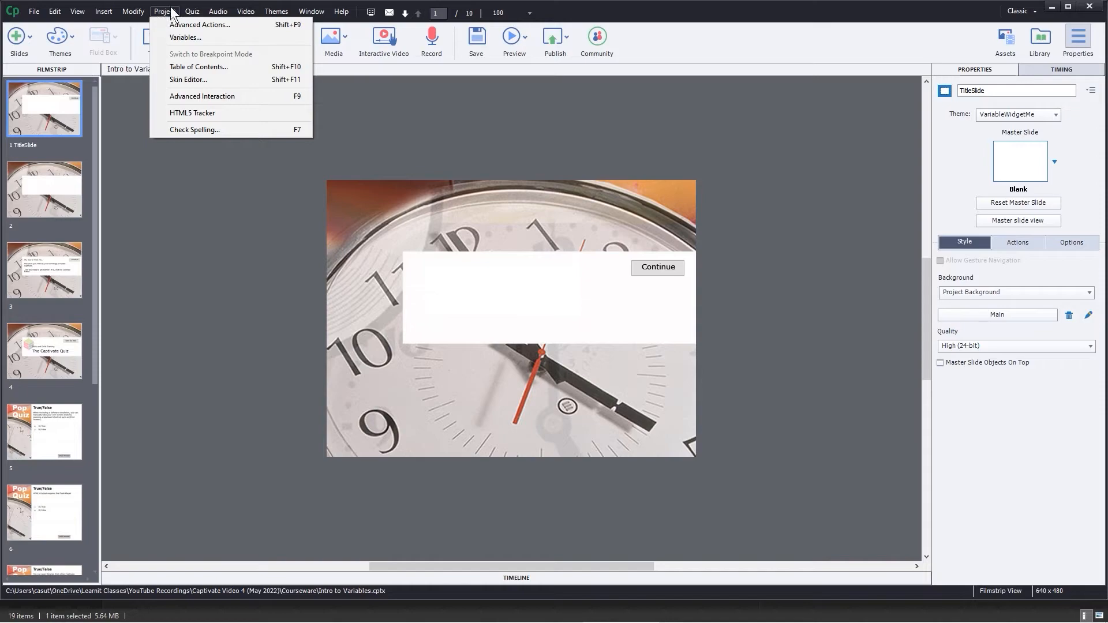
{"action": "left_click", "coordinate": [184, 37]}
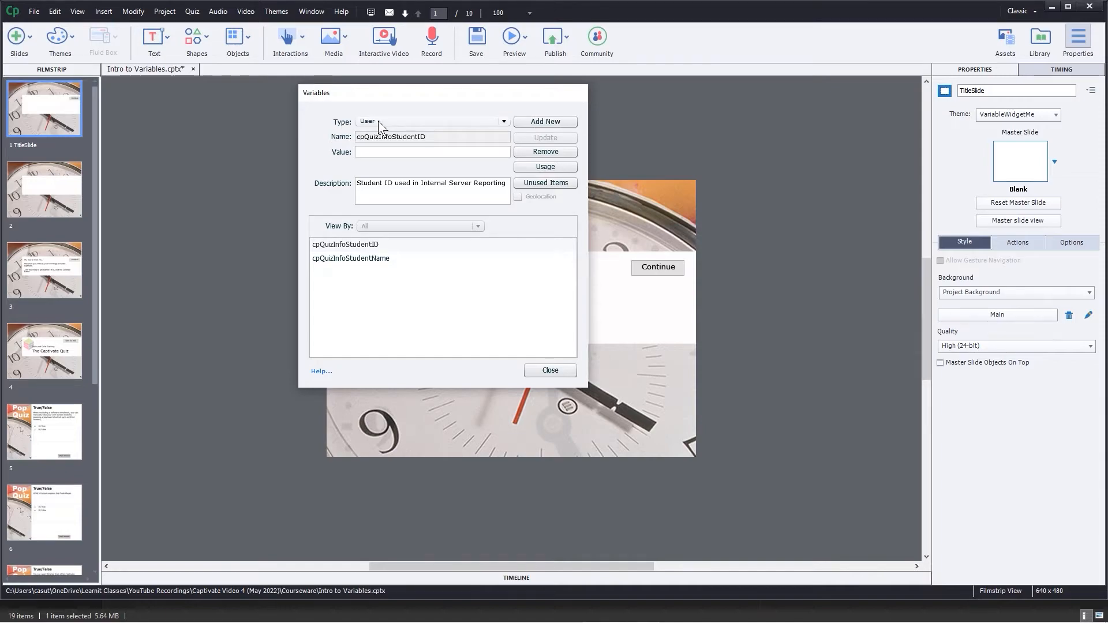
{"action": "left_click", "coordinate": [378, 120]}
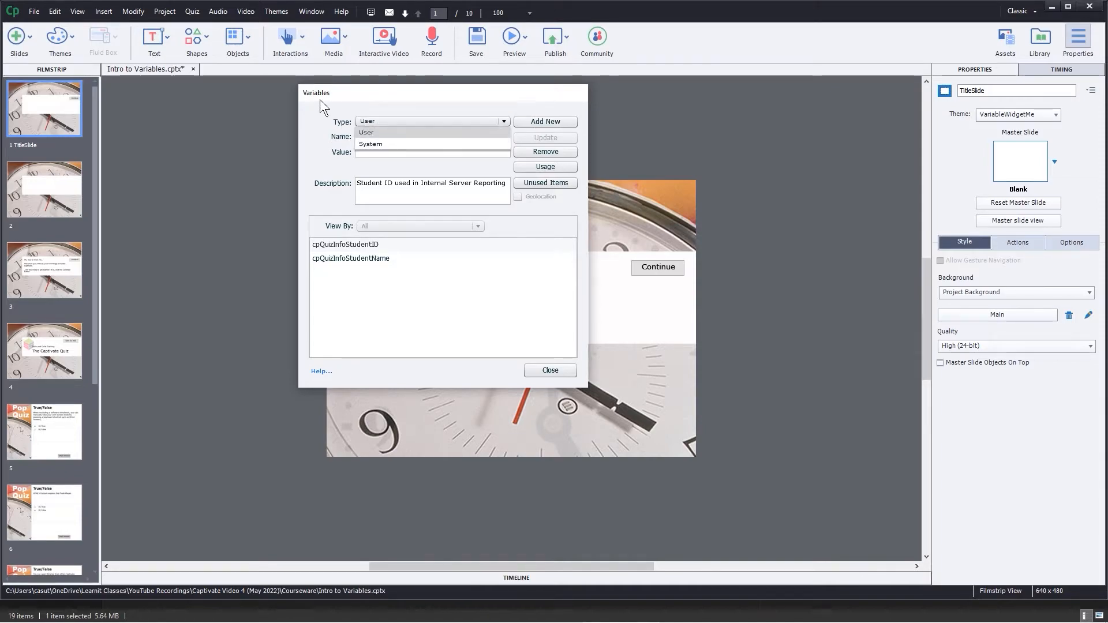
{"action": "left_click", "coordinate": [368, 130]}
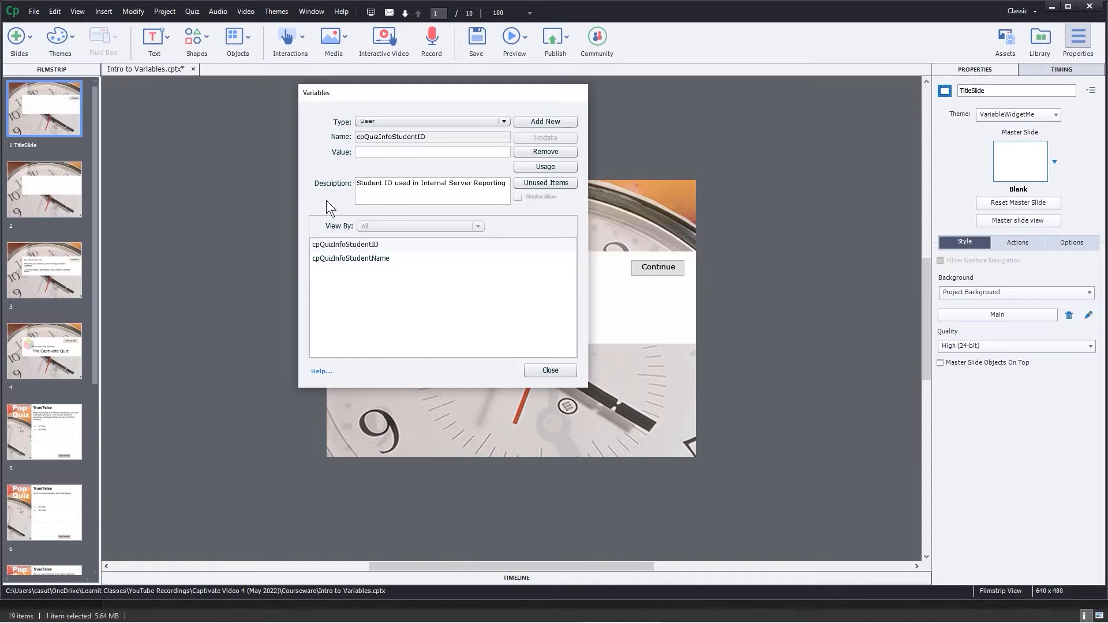
{"action": "left_click", "coordinate": [377, 118]}
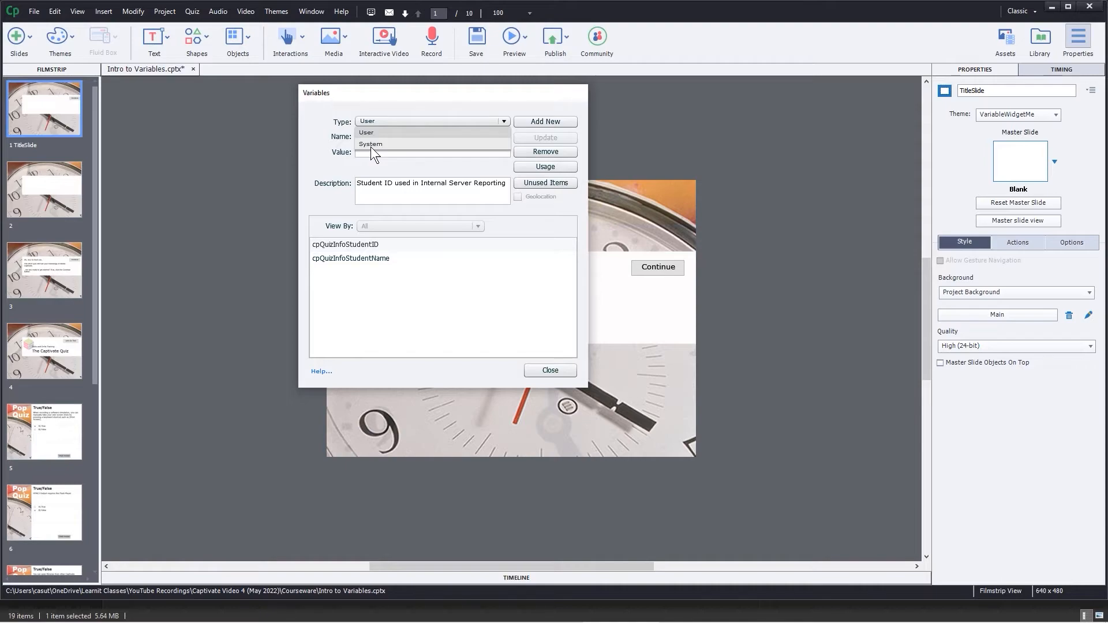
{"action": "left_click", "coordinate": [370, 147]}
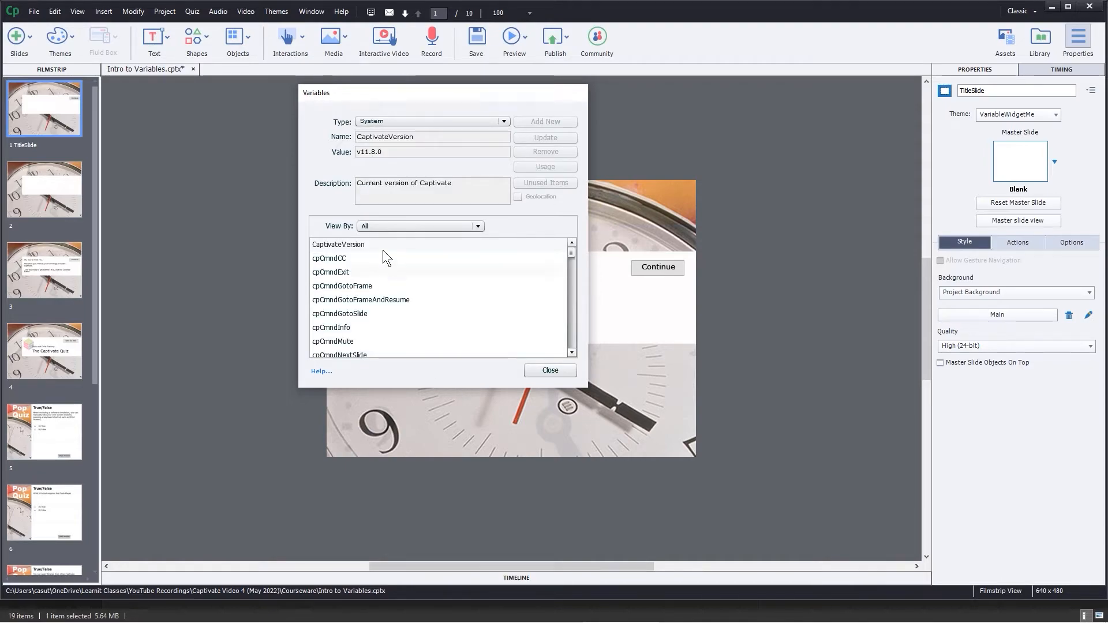
- Examine the system variables for project information, current date and current slide, and close the variables list
{"action": "left_click_drag", "start_coordinate": [570, 251], "coordinate": [569, 278]}
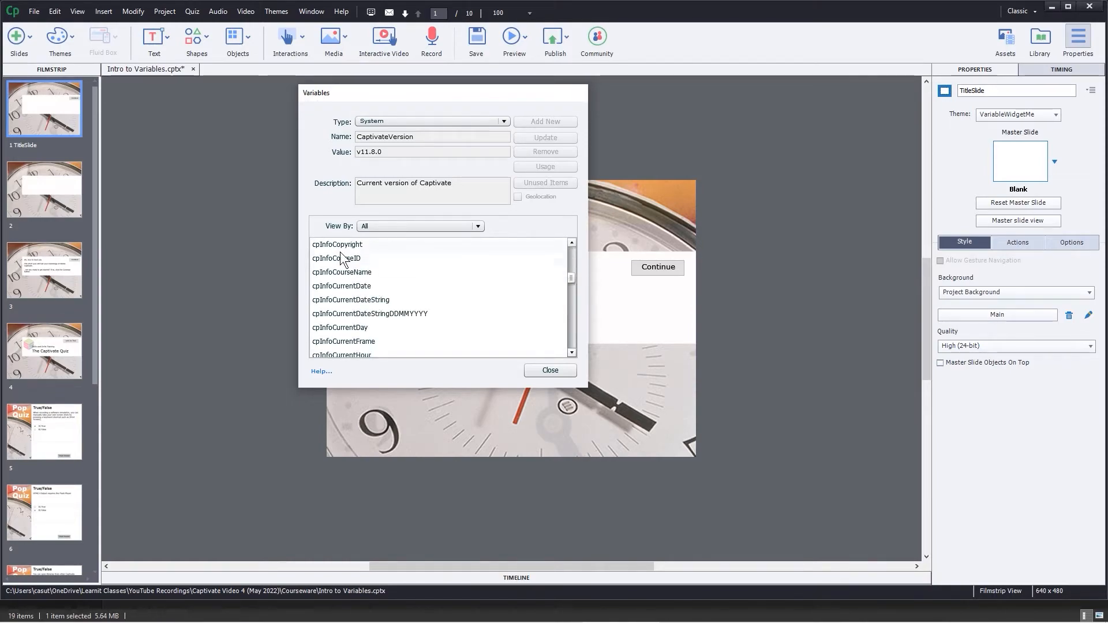
{"action": "left_click", "coordinate": [571, 241]}
{"action": "left_click", "coordinate": [571, 241]}
{"action": "left_click", "coordinate": [572, 241]}
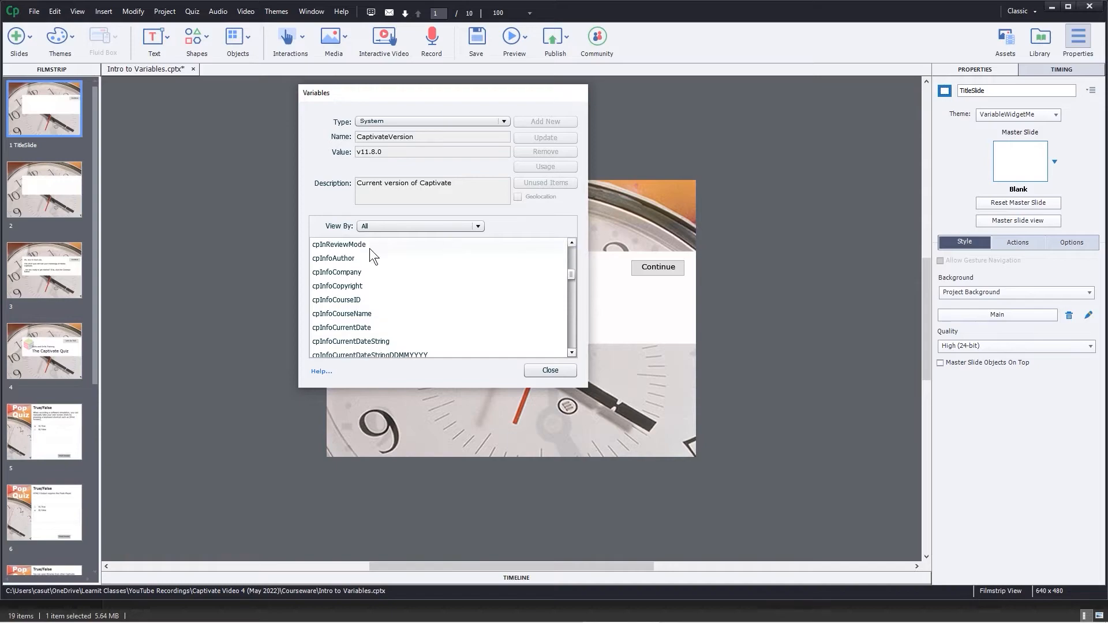
{"action": "left_click", "coordinate": [572, 353]}
{"action": "left_click", "coordinate": [572, 353]}
{"action": "left_click", "coordinate": [572, 353]}
{"action": "left_click", "coordinate": [572, 353]}
{"action": "left_click", "coordinate": [572, 353]}
{"action": "left_click", "coordinate": [572, 352]}
{"action": "left_click", "coordinate": [572, 352]}
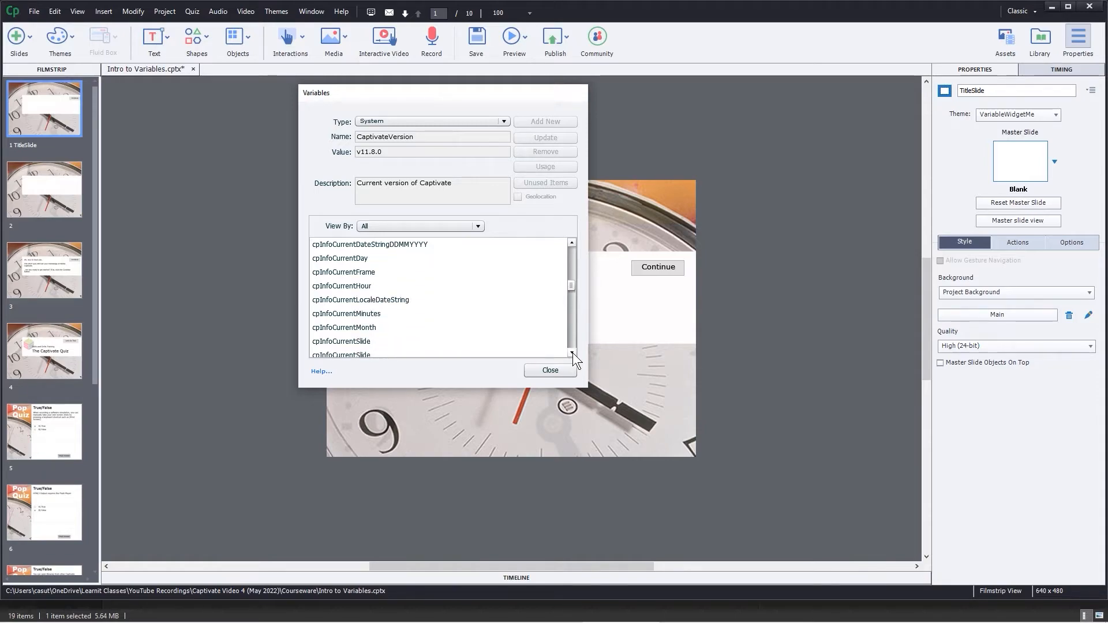
{"action": "left_click", "coordinate": [572, 353]}
{"action": "left_click", "coordinate": [572, 353]}
{"action": "left_click", "coordinate": [572, 352]}
{"action": "left_click", "coordinate": [572, 353]}
{"action": "left_click", "coordinate": [572, 352]}
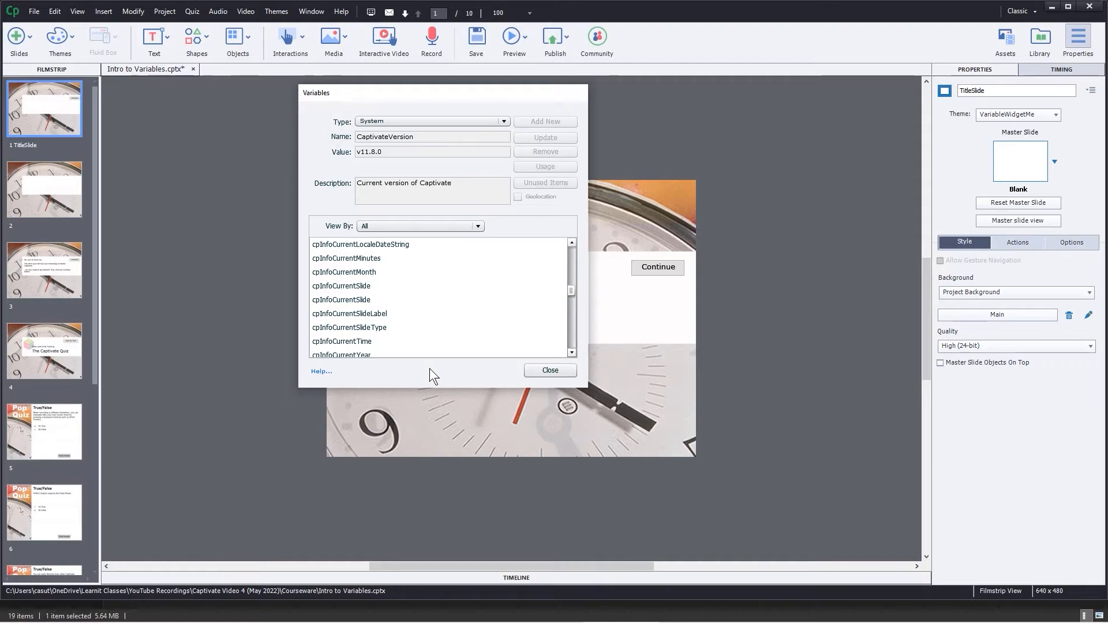
{"action": "left_click", "coordinate": [545, 369]}
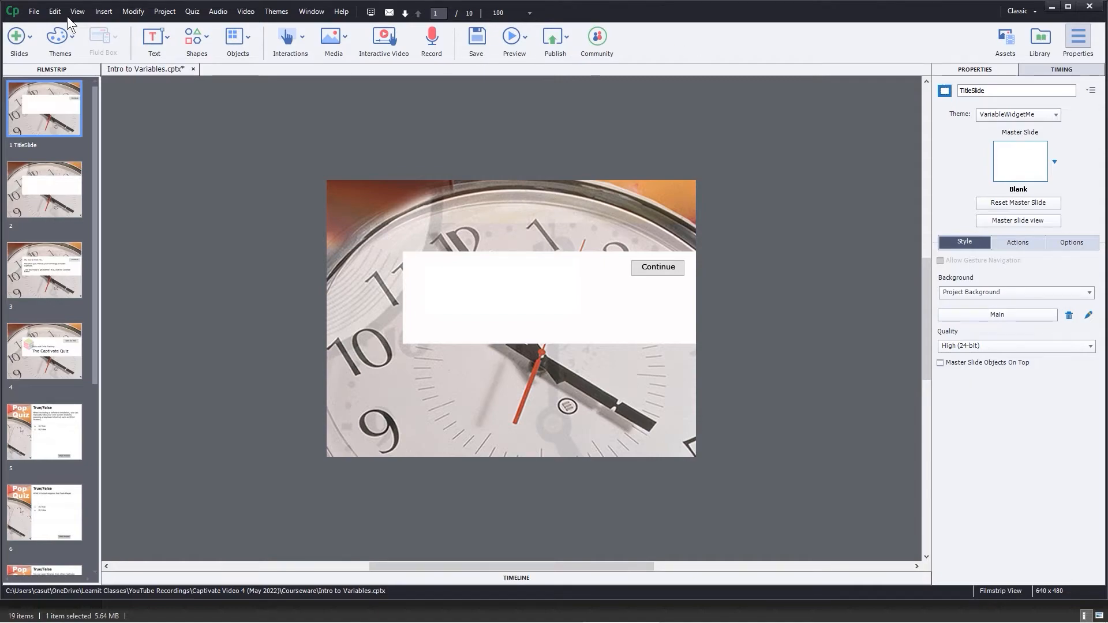
- Open the project information and set the company to Learnit and the project name to How to Create Folders
{"action": "left_click", "coordinate": [33, 9]}
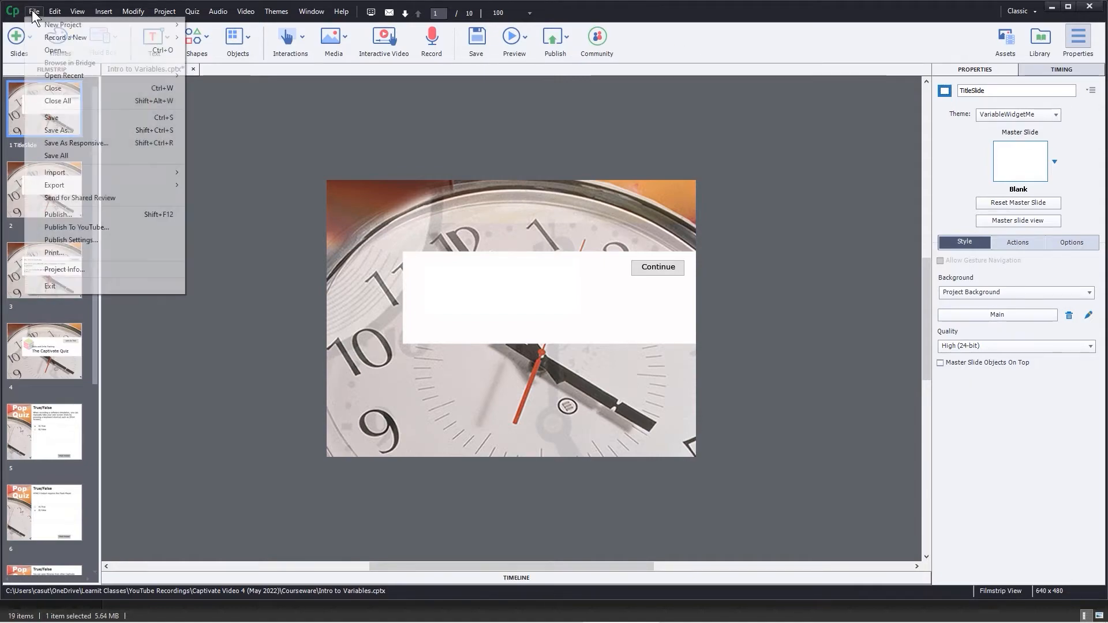
{"action": "left_click", "coordinate": [79, 269]}
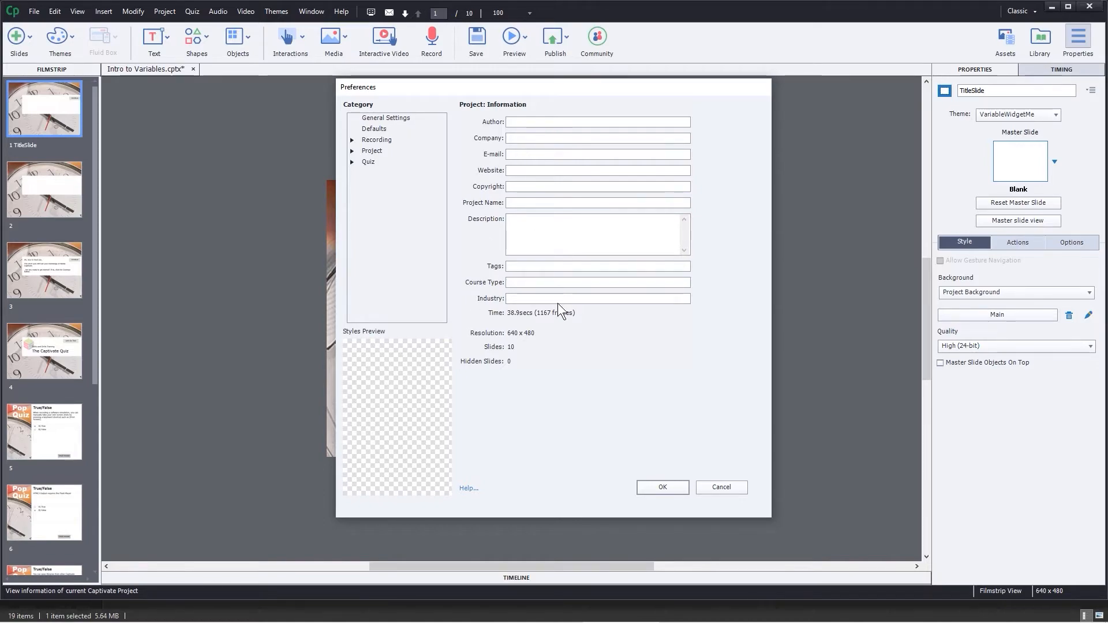
{"action": "left_click", "coordinate": [517, 138]}
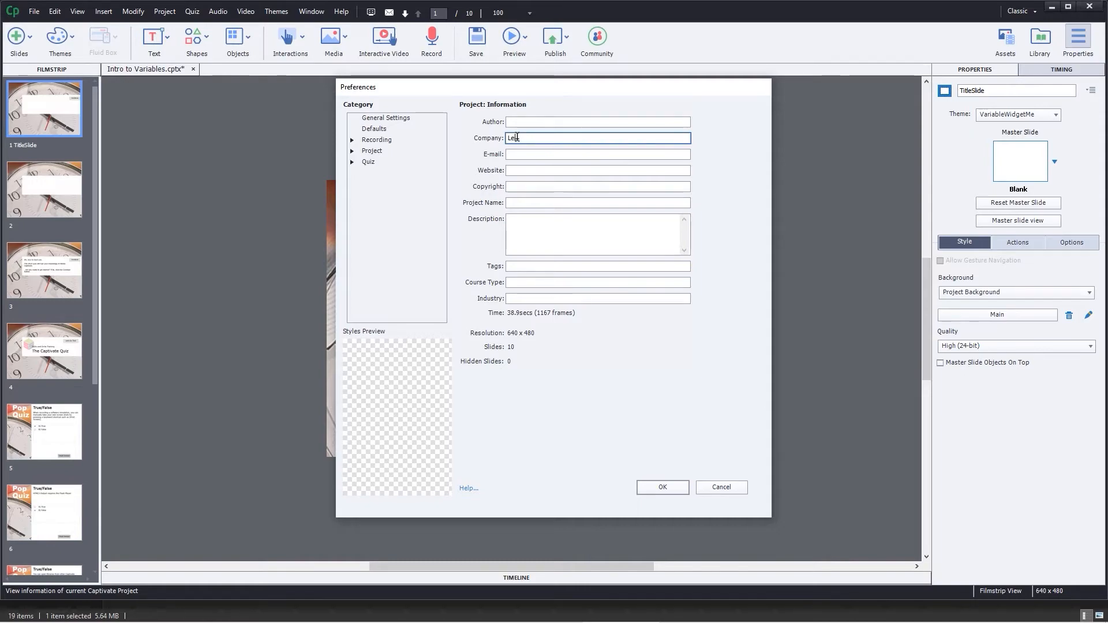
{"action": "type", "text": "Learnit"}
{"action": "left_click", "coordinate": [533, 202]}
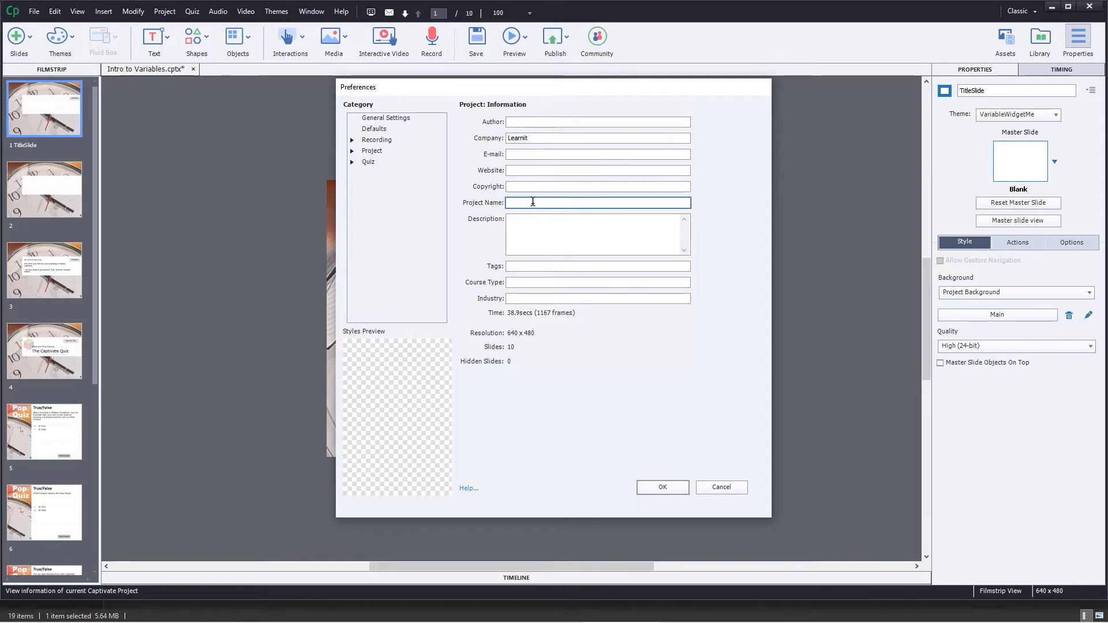
{"action": "type", "text": "How to C"}
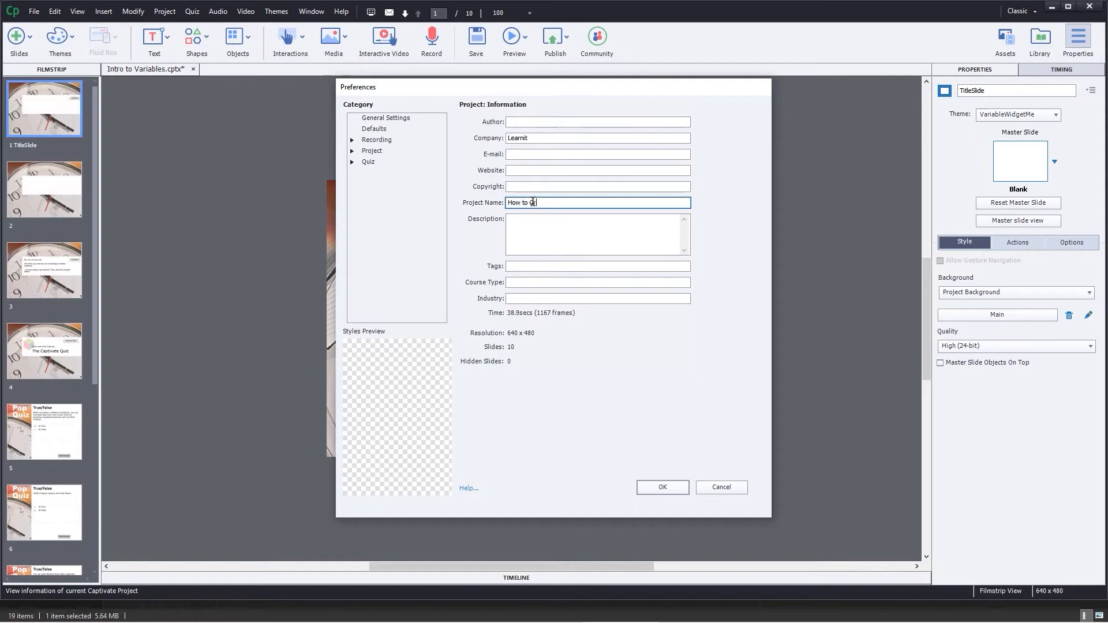
{"action": "type", "text": "reate Folders"}
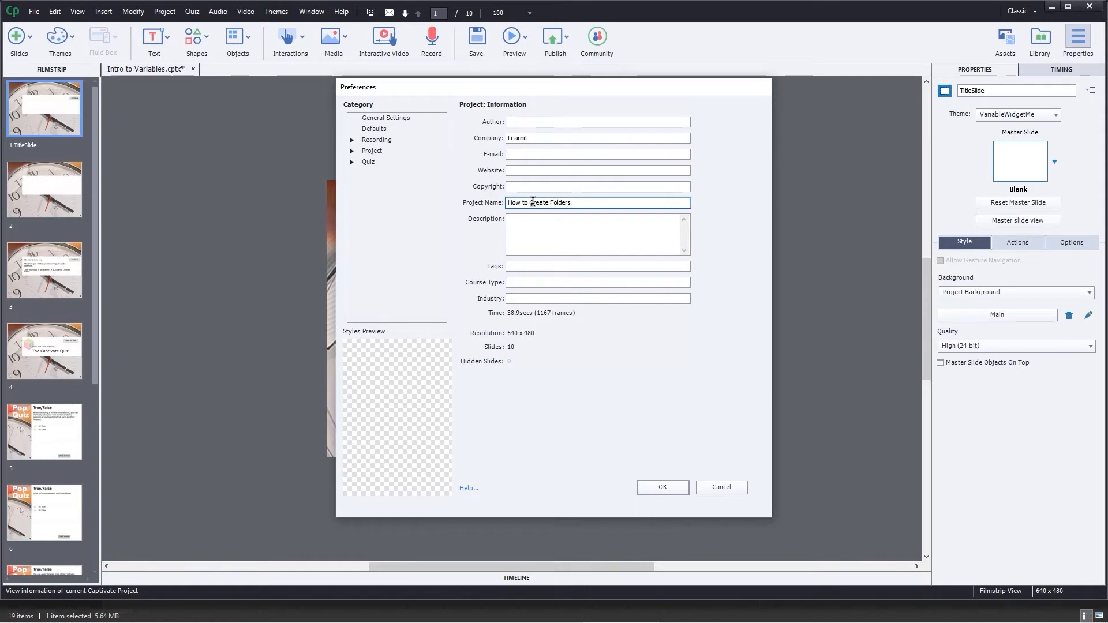
- Set the project's copyright to 2022 and save the project information
{"action": "left_click", "coordinate": [525, 230]}
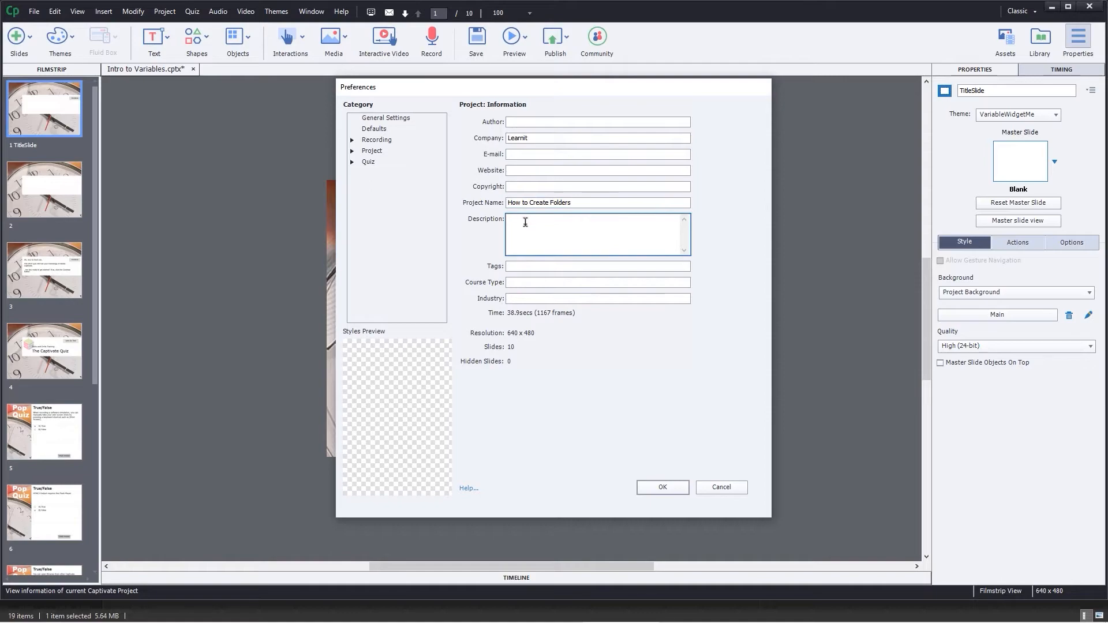
{"action": "left_click", "coordinate": [519, 185]}
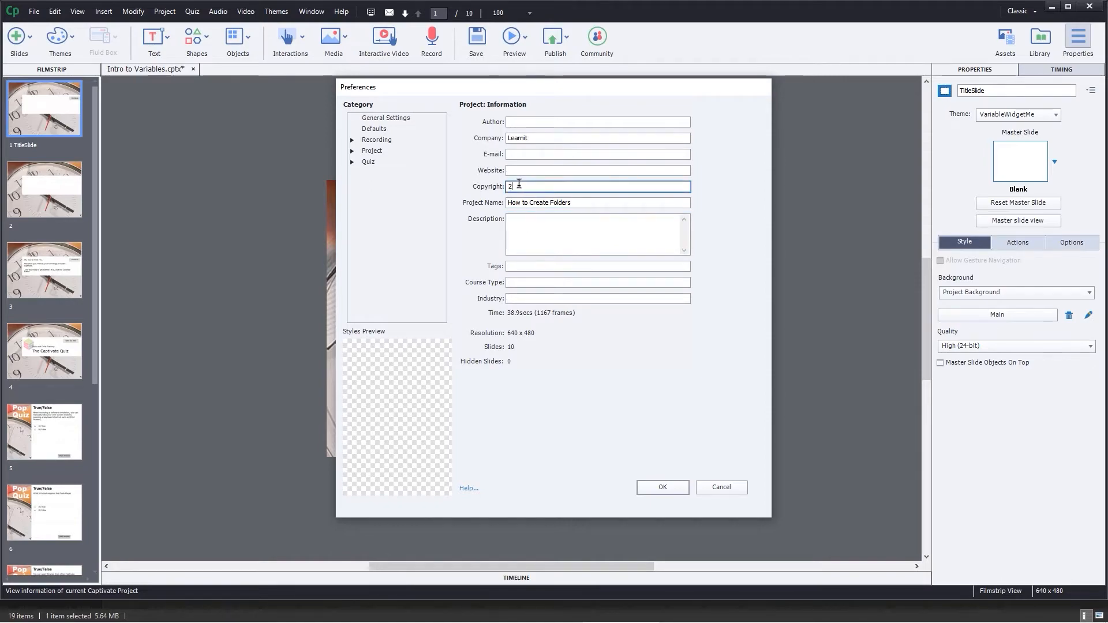
{"action": "type", "text": "2022"}
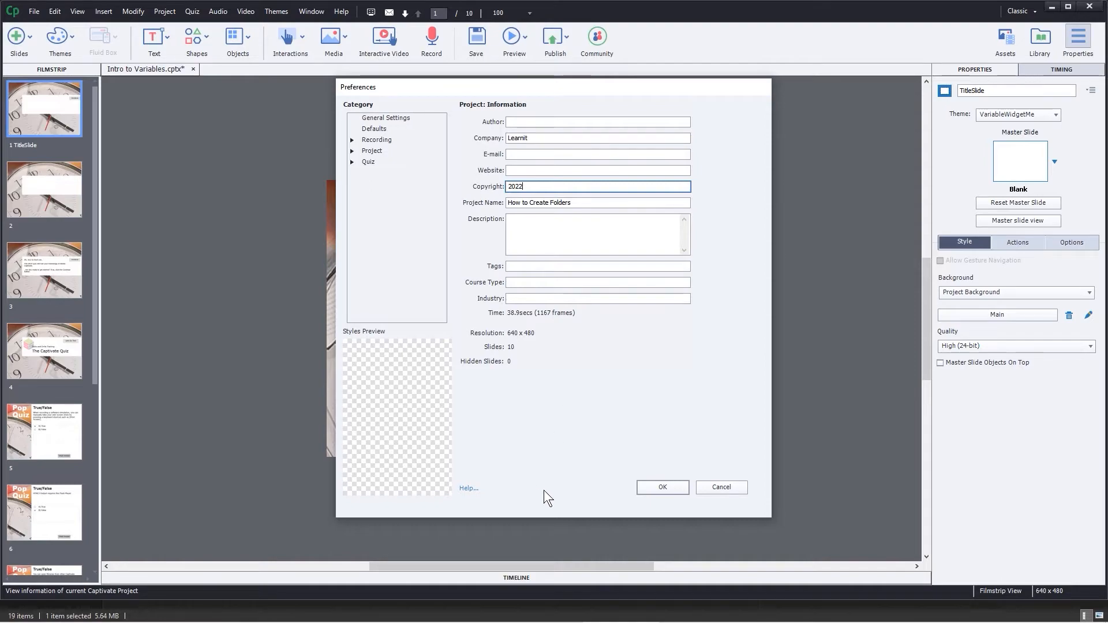
{"action": "left_click", "coordinate": [660, 486]}
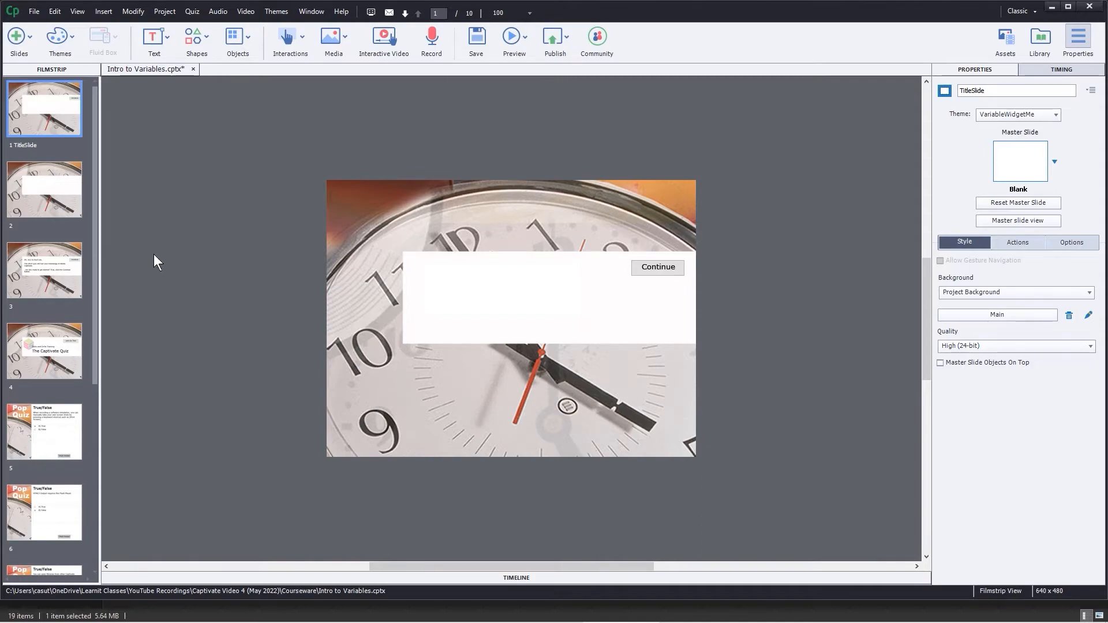
- Review the project's User variables and the available variable types once more, and close the variables dialog
{"action": "left_click", "coordinate": [166, 12]}
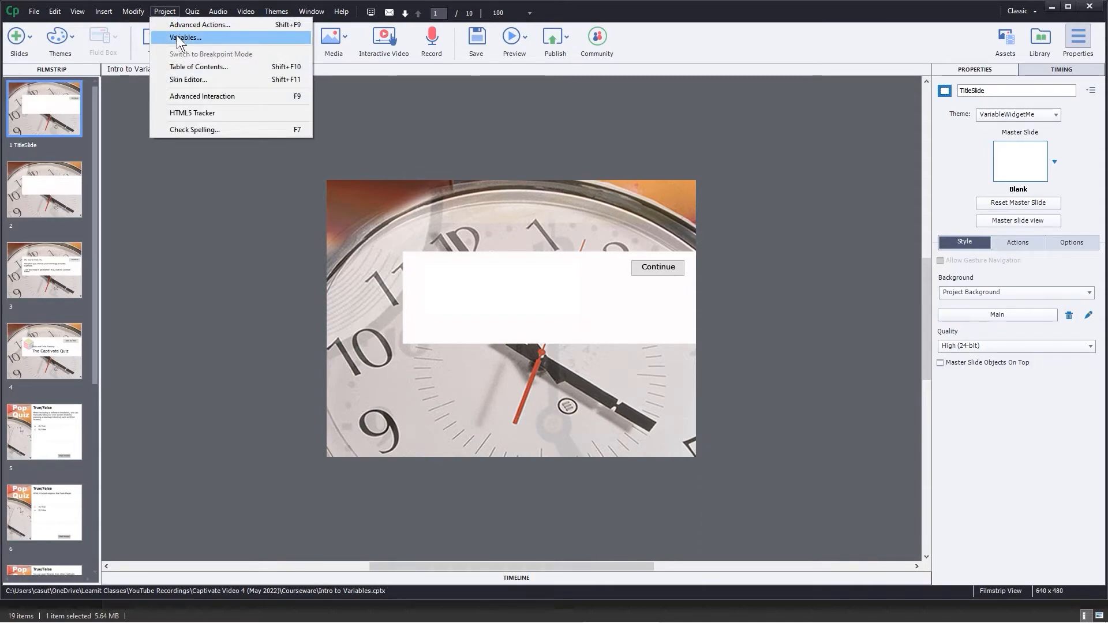
{"action": "left_click", "coordinate": [177, 37]}
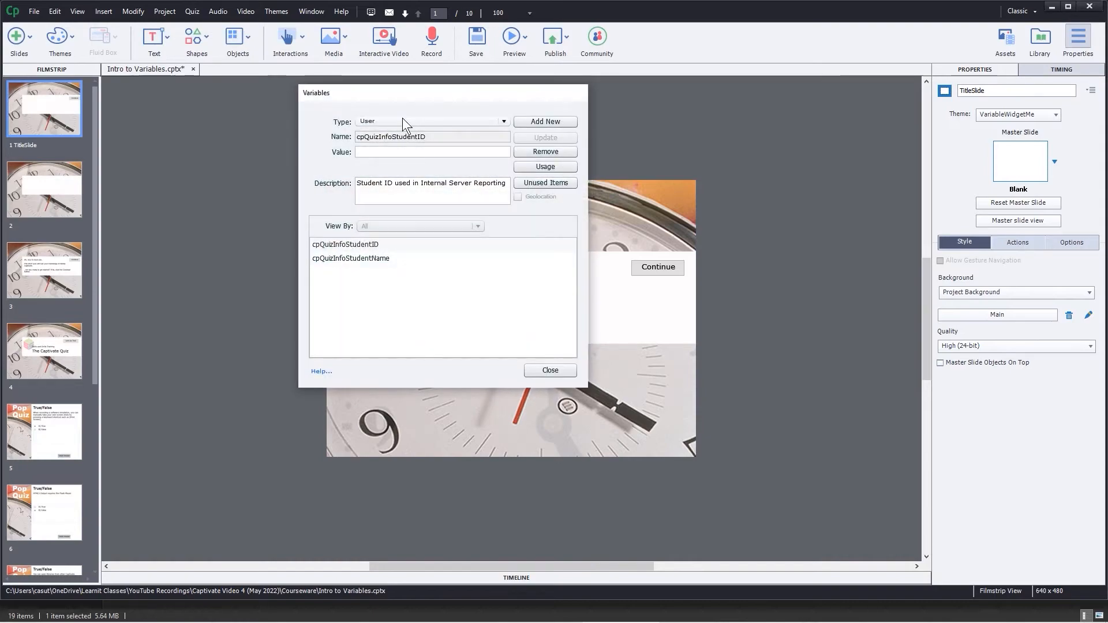
{"action": "left_click", "coordinate": [403, 119]}
{"action": "left_click", "coordinate": [324, 105]}
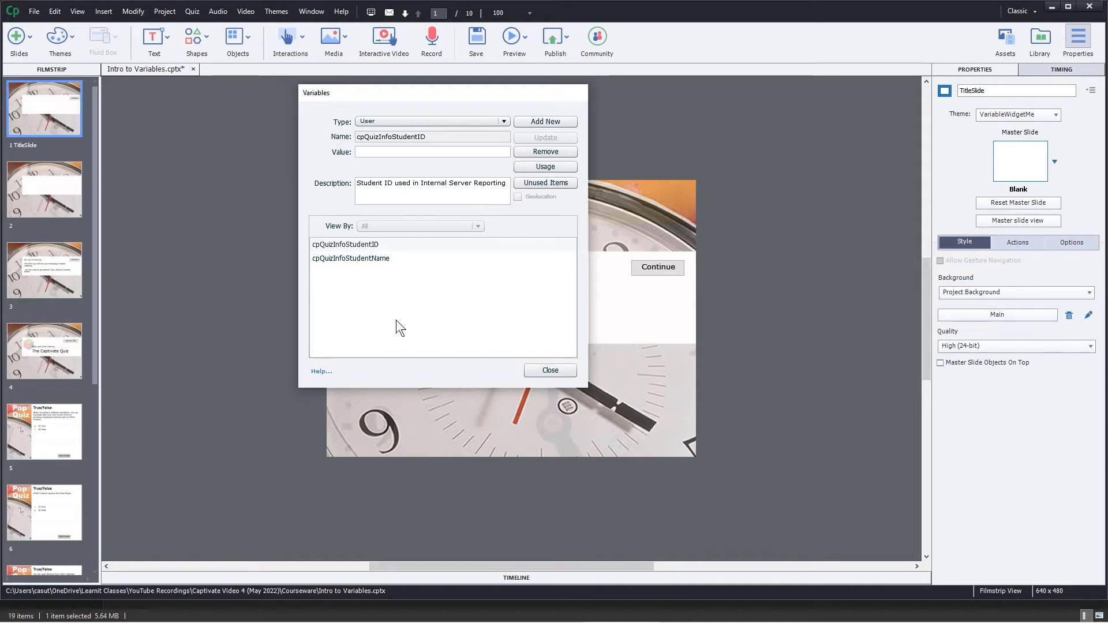
{"action": "left_click", "coordinate": [557, 372]}
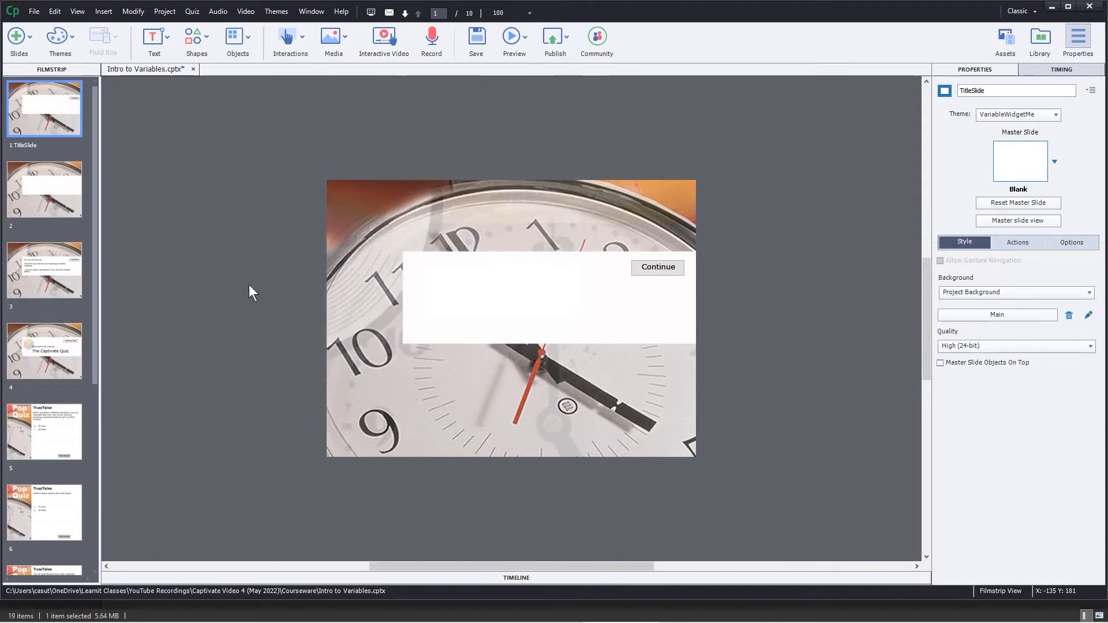
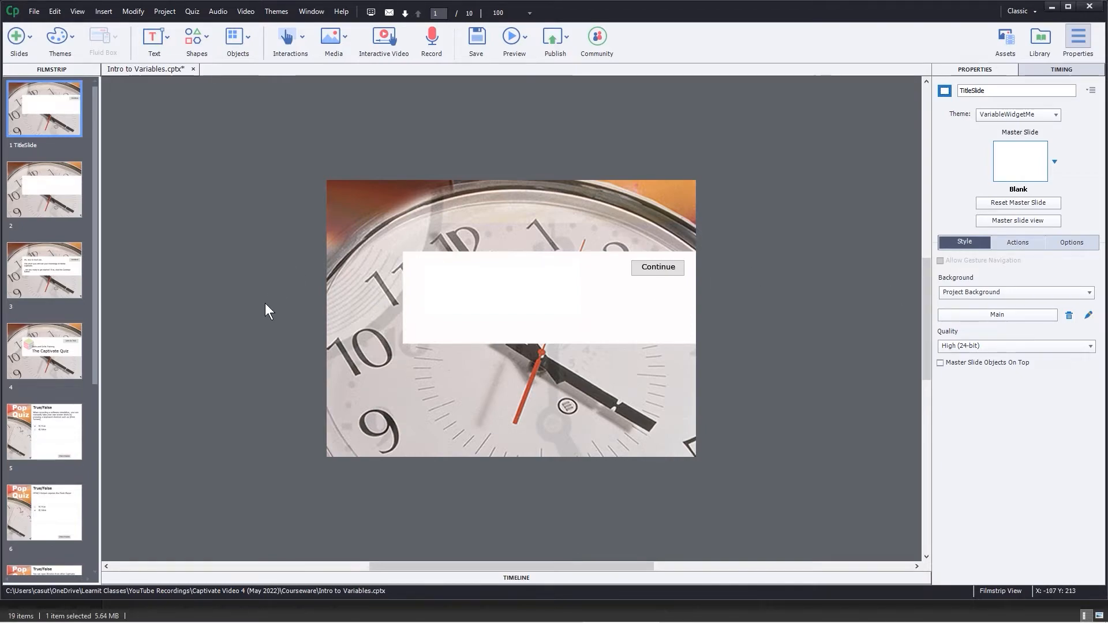
- Add a text caption reading "Welcome to" on the title slide and place it in the upper-left corner of the white box
{"action": "left_click", "coordinate": [154, 39]}
{"action": "left_click", "coordinate": [161, 69]}
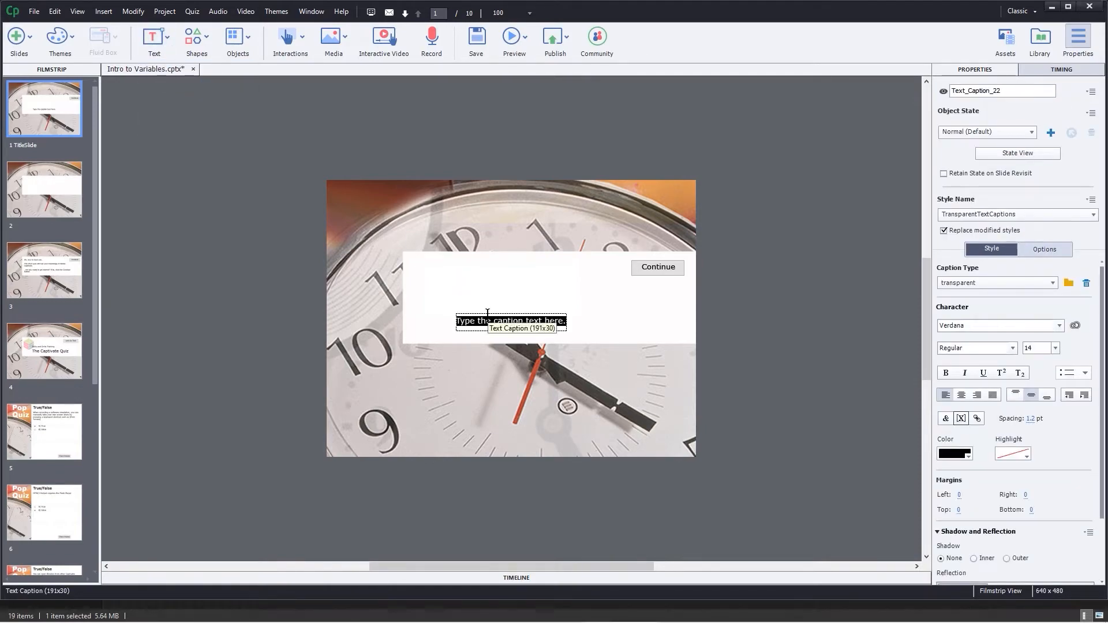
{"action": "type", "text": "Welcome to"}
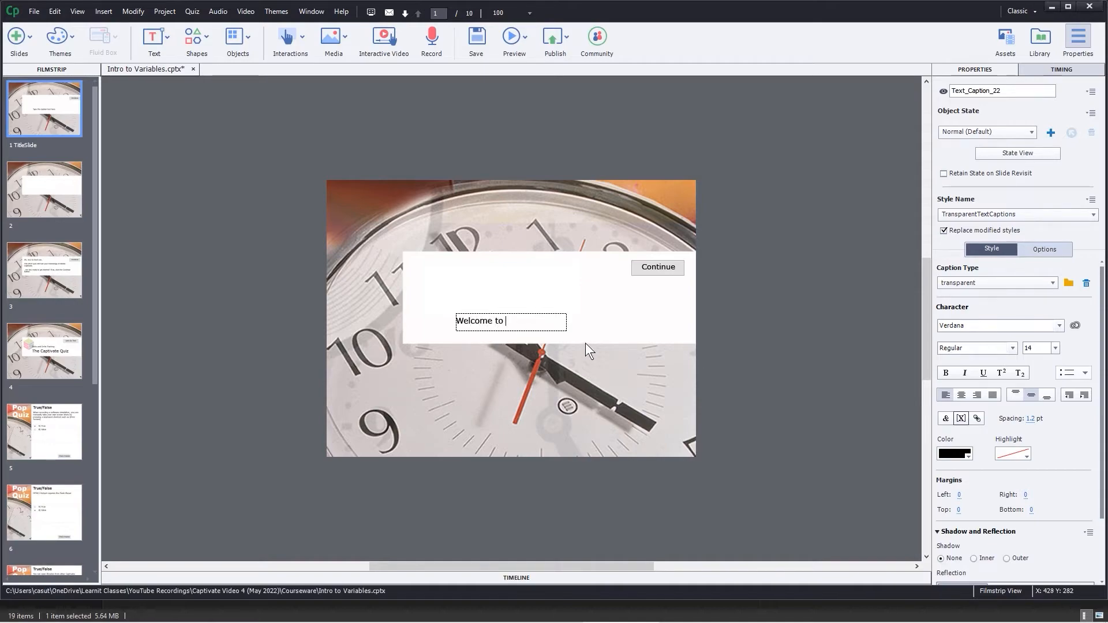
{"action": "left_click", "coordinate": [572, 328]}
{"action": "left_click_drag", "start_coordinate": [488, 328], "coordinate": [439, 274]}
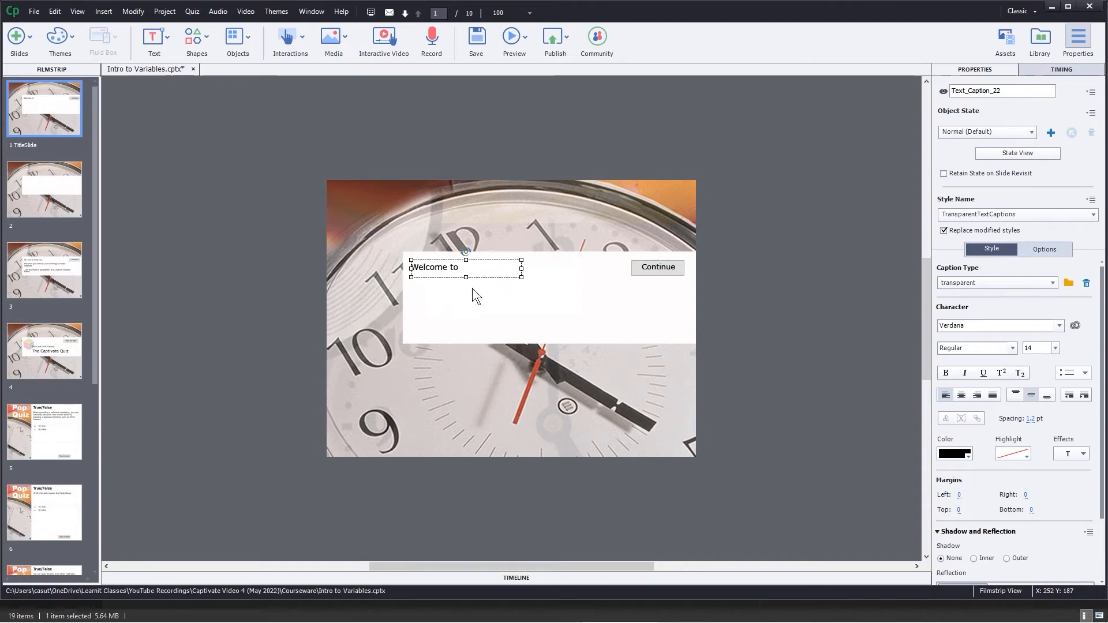
- Place the text cursor after "Welcome to" in the caption, and check the project information without changing it
{"action": "double_click", "coordinate": [462, 268]}
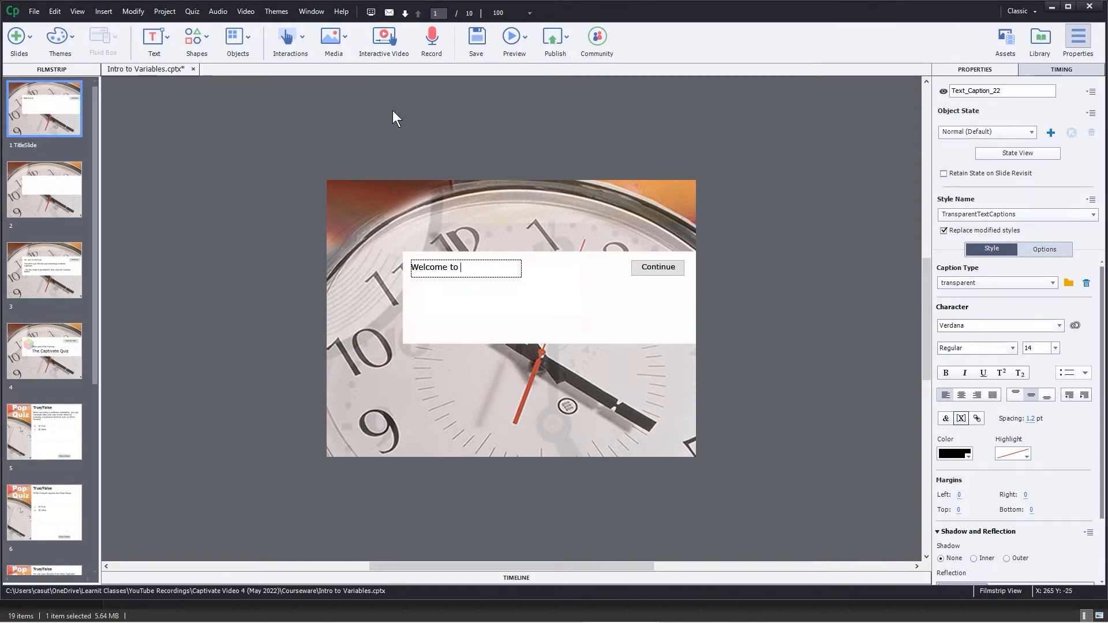
{"action": "left_click", "coordinate": [33, 12]}
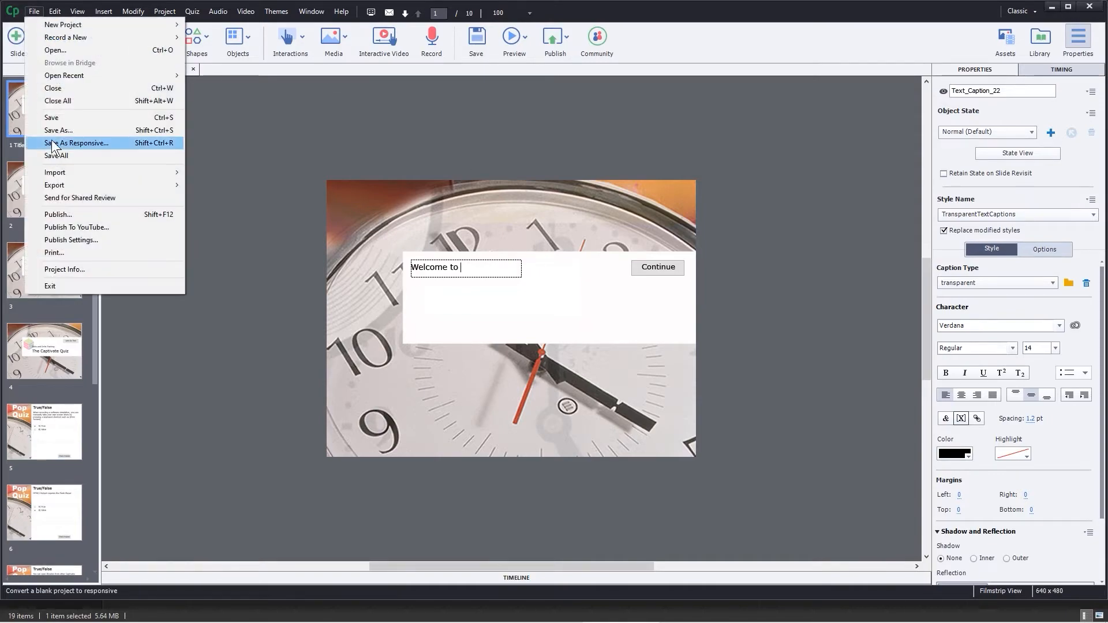
{"action": "left_click", "coordinate": [83, 271]}
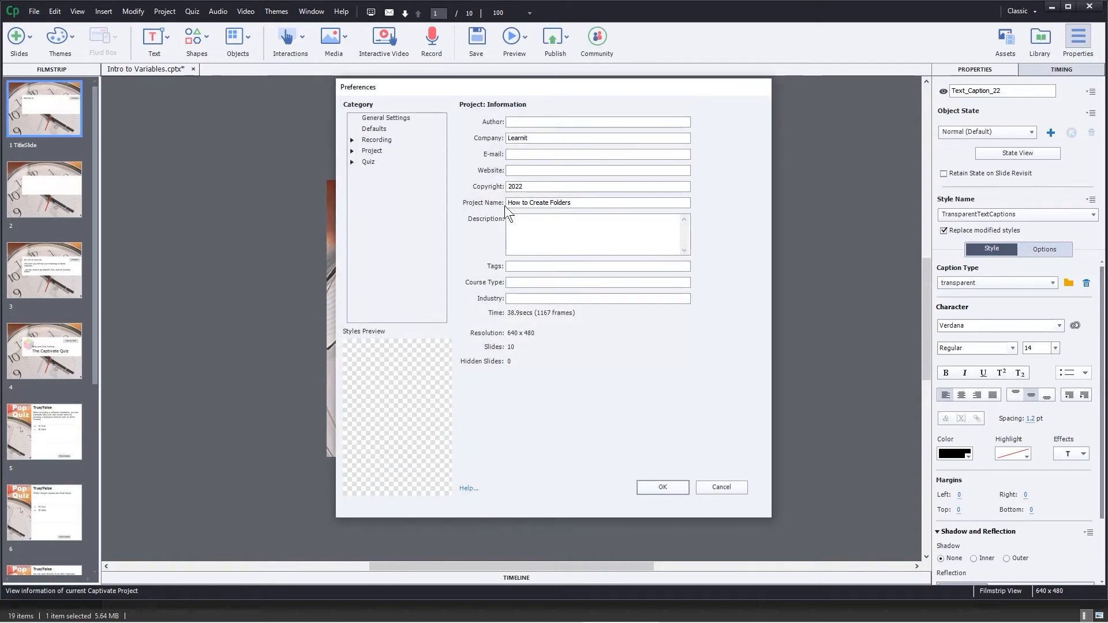
{"action": "left_click", "coordinate": [722, 488]}
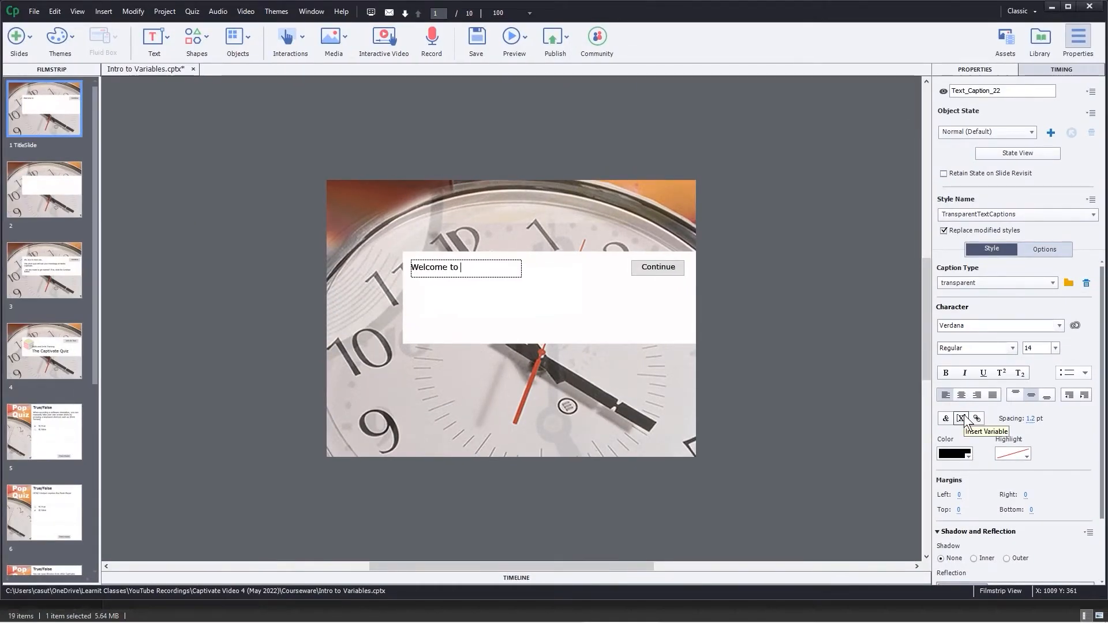
- Start inserting a variable after the caption's "Welcome to" text and set the variable type to System
{"action": "left_click", "coordinate": [960, 418]}
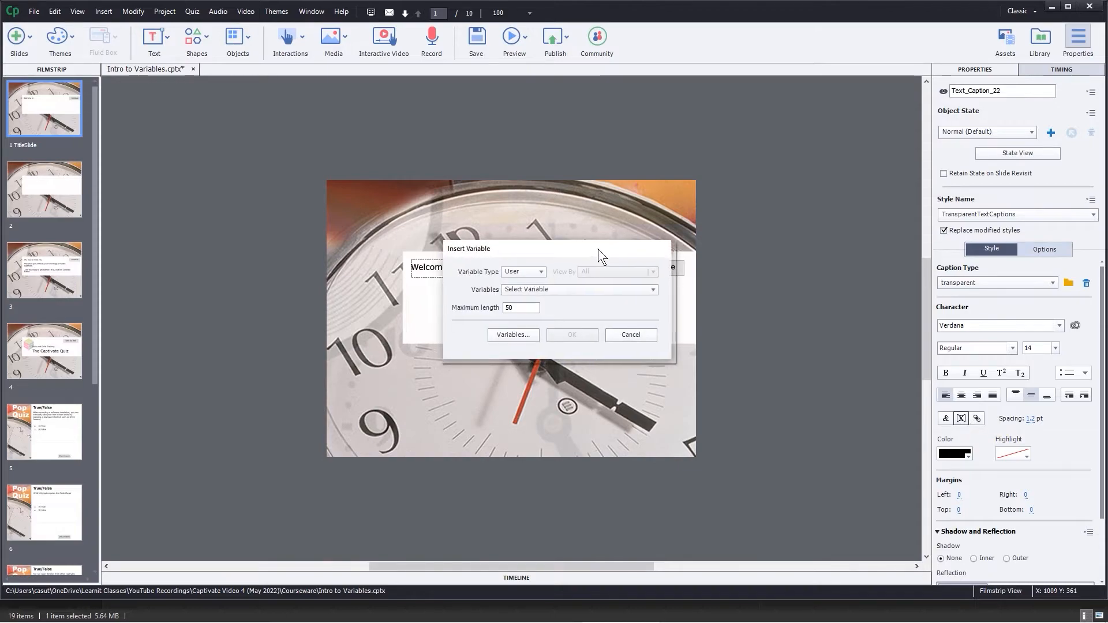
{"action": "left_click_drag", "start_coordinate": [598, 248], "coordinate": [806, 190]}
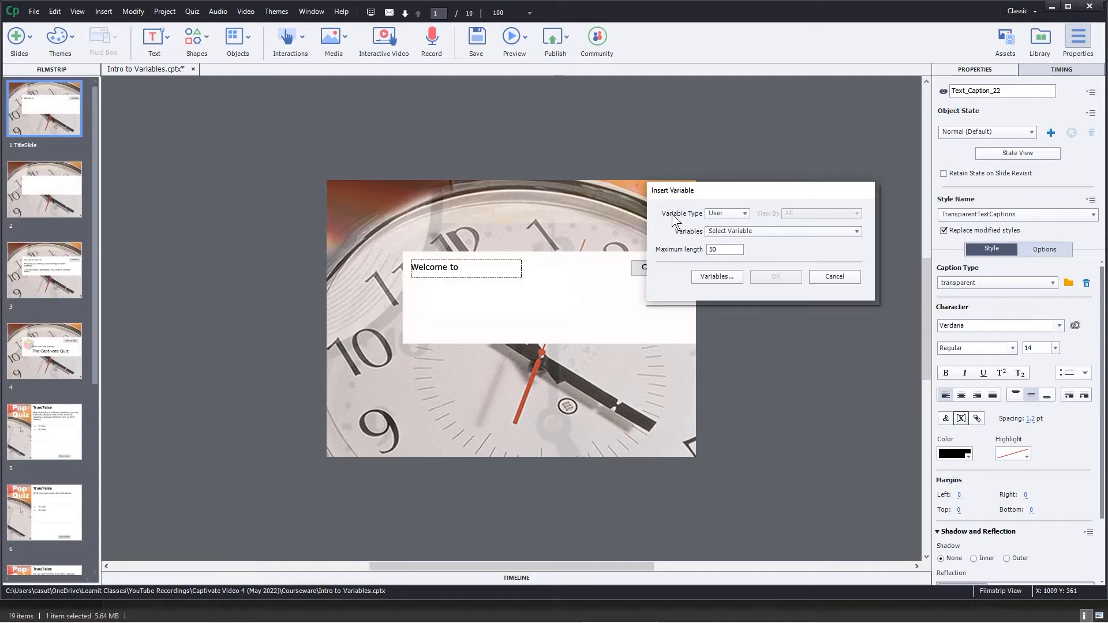
{"action": "left_click", "coordinate": [723, 213]}
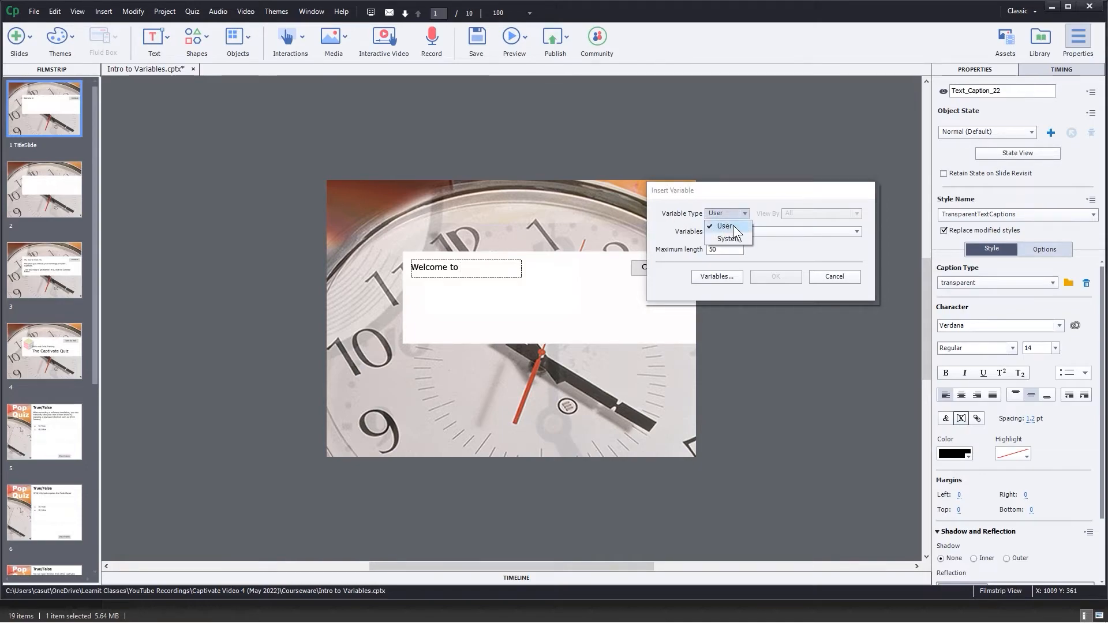
{"action": "left_click", "coordinate": [725, 240]}
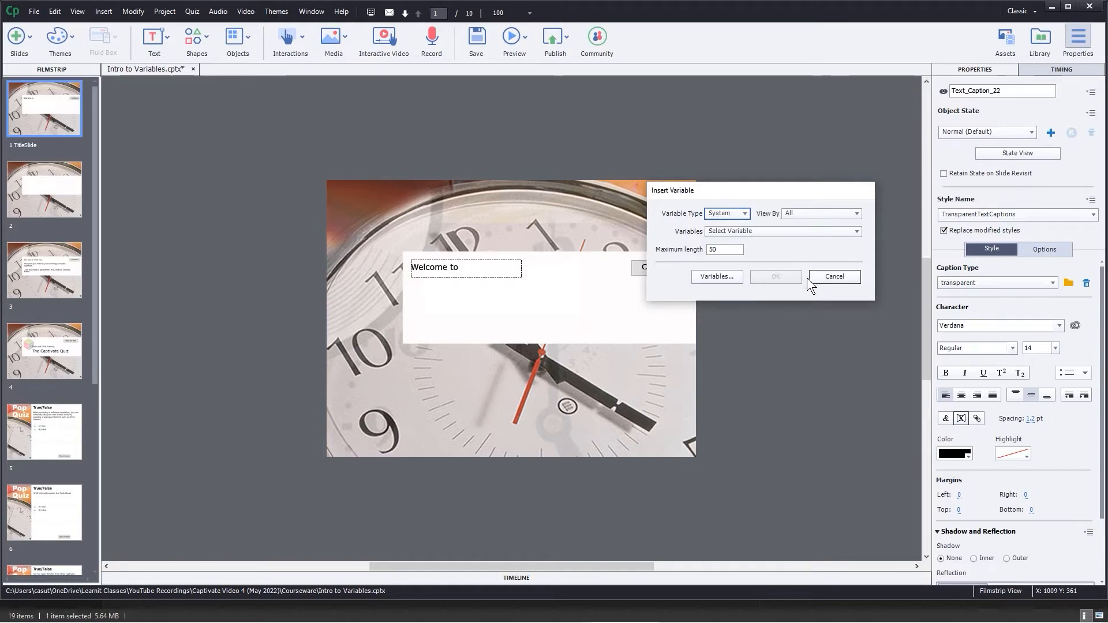
- Browse the full list of system variables, and examine the ones under the Movie Information category
{"action": "left_click", "coordinate": [774, 230]}
{"action": "left_click", "coordinate": [856, 262]}
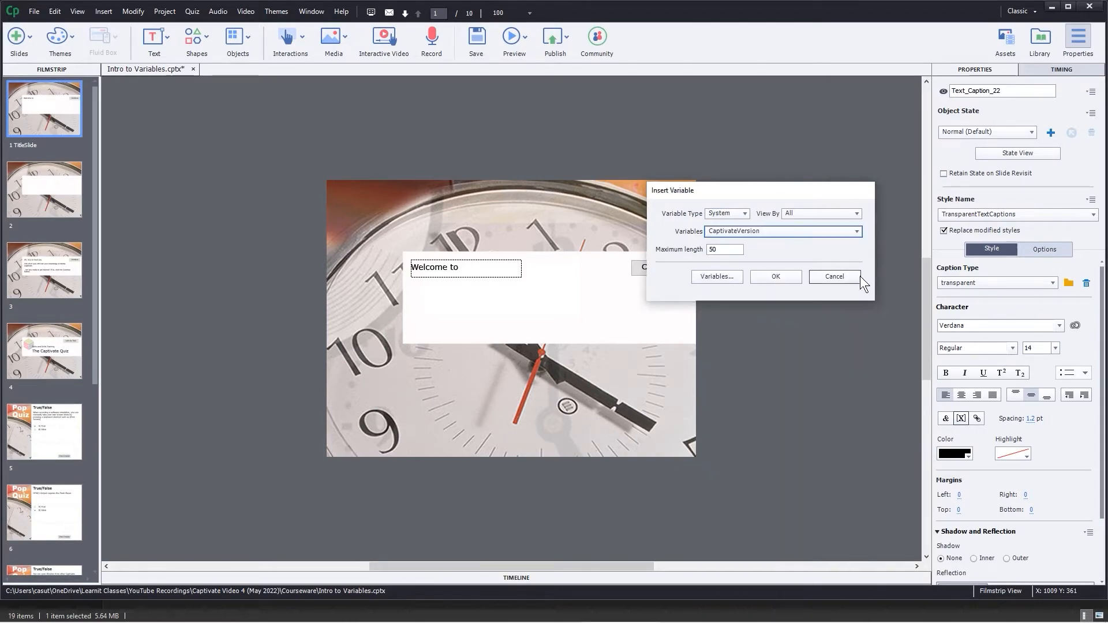
{"action": "left_click", "coordinate": [857, 230]}
{"action": "left_click", "coordinate": [801, 195]}
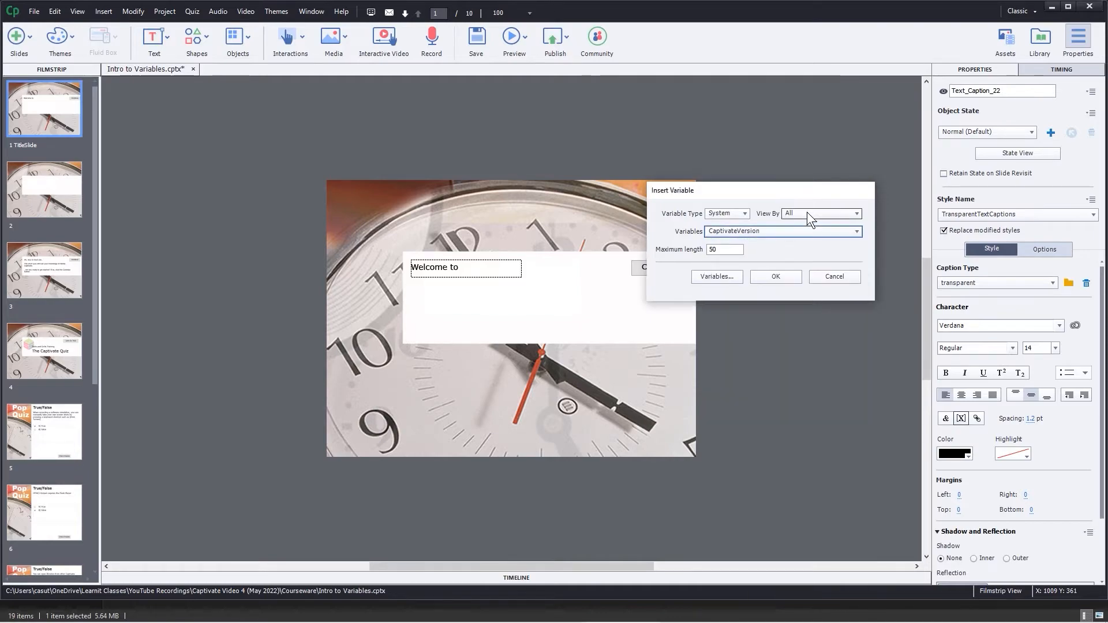
{"action": "left_click", "coordinate": [806, 213]}
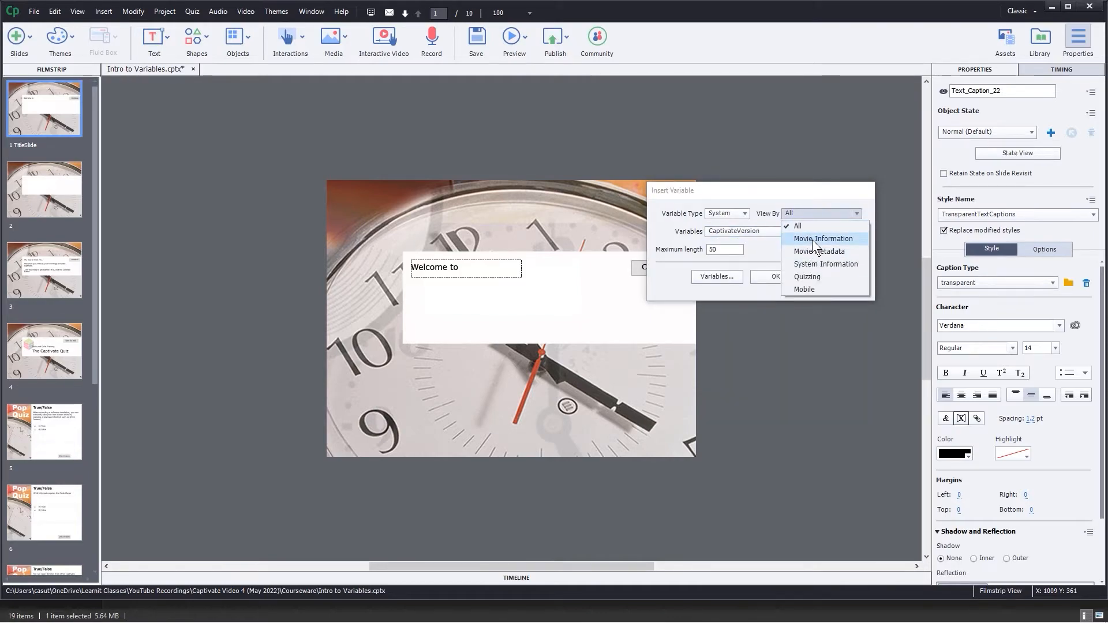
{"action": "left_click", "coordinate": [813, 239]}
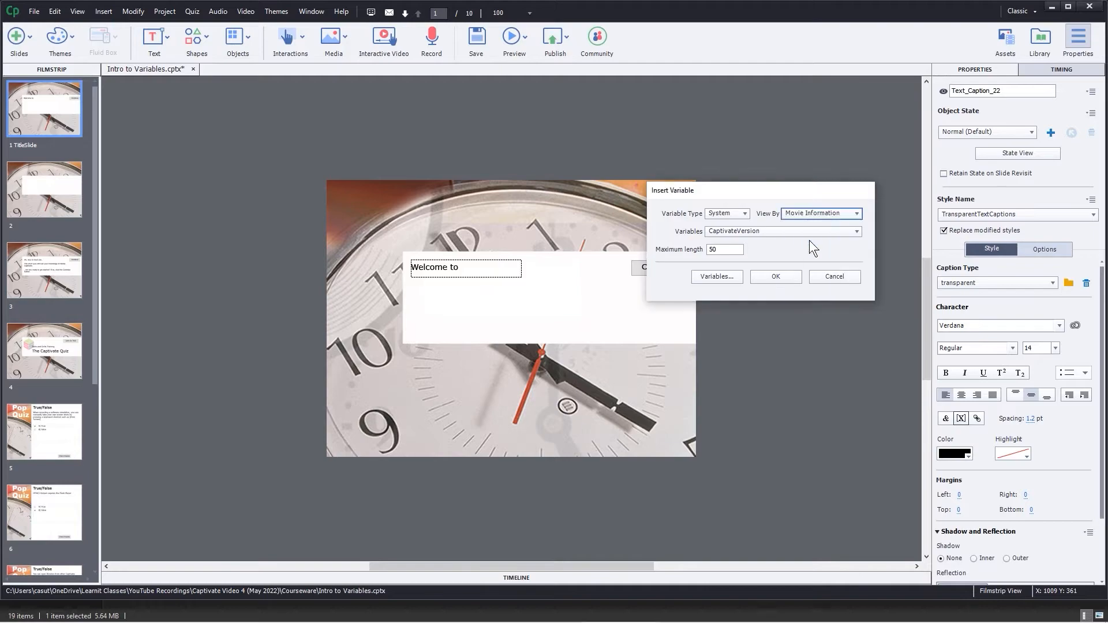
{"action": "left_click", "coordinate": [823, 233]}
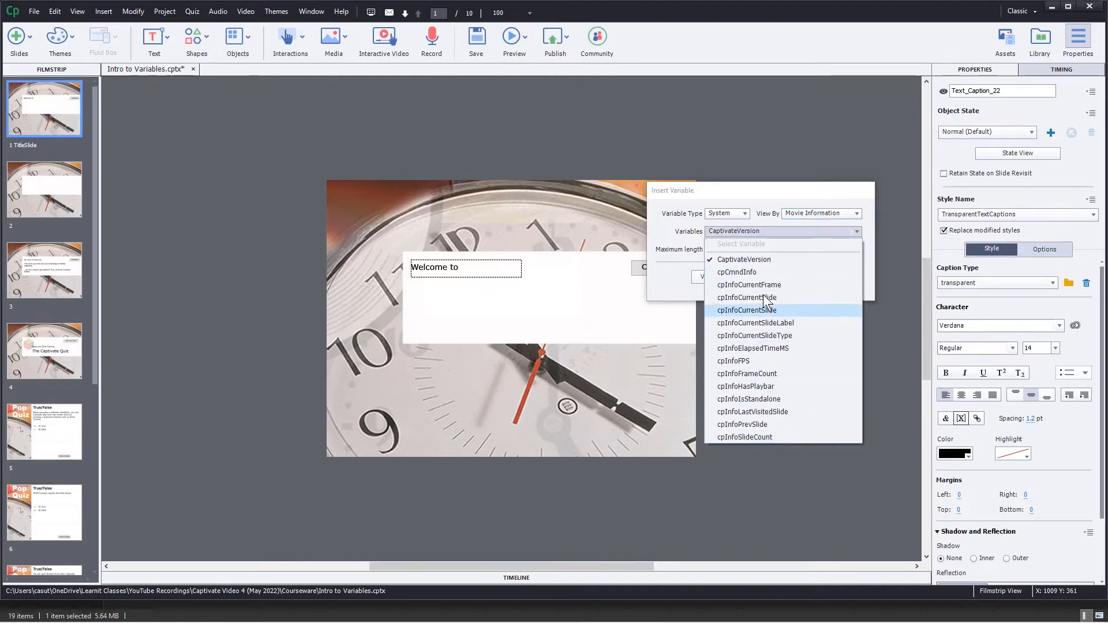
{"action": "left_click", "coordinate": [753, 198]}
- Examine the Movie Metadata variables, and compare them with the complete list of system variables
{"action": "left_click", "coordinate": [808, 213]}
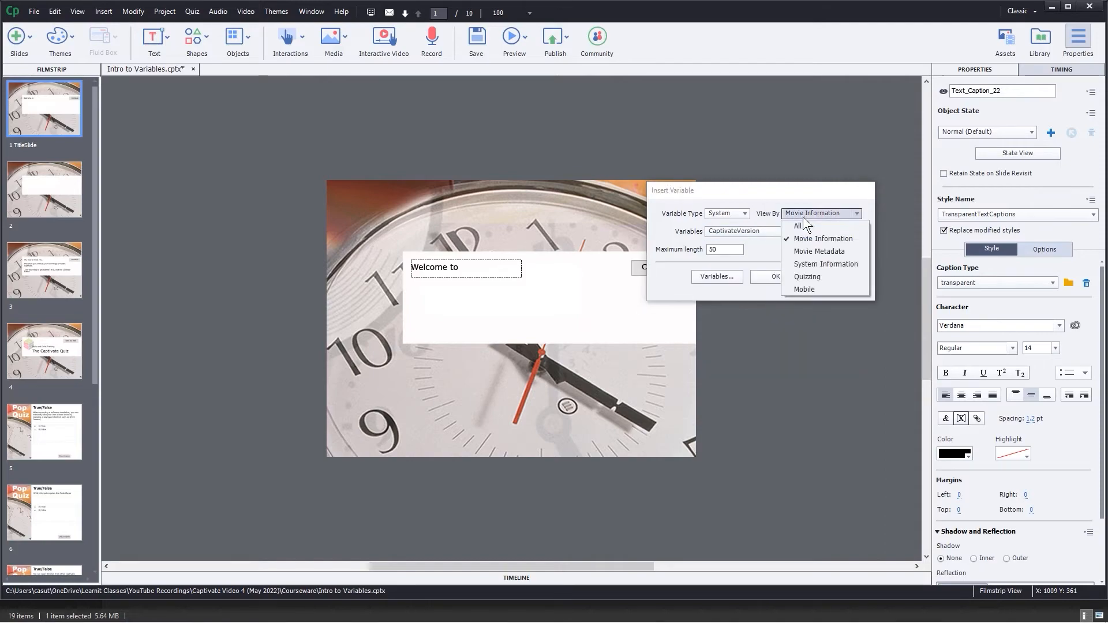
{"action": "left_click", "coordinate": [823, 253]}
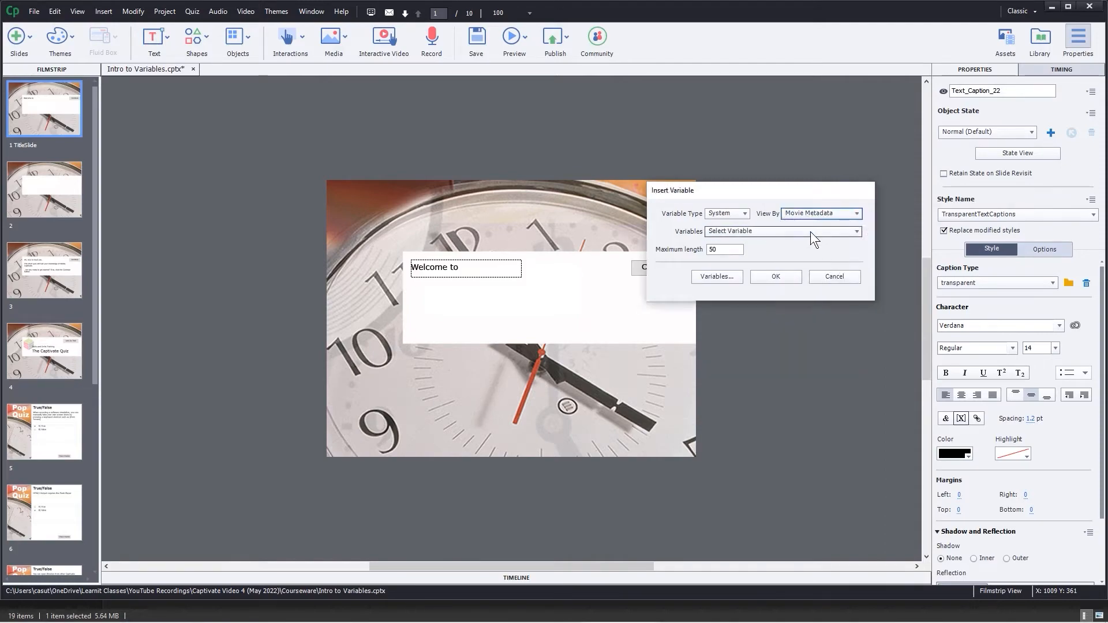
{"action": "left_click", "coordinate": [810, 231]}
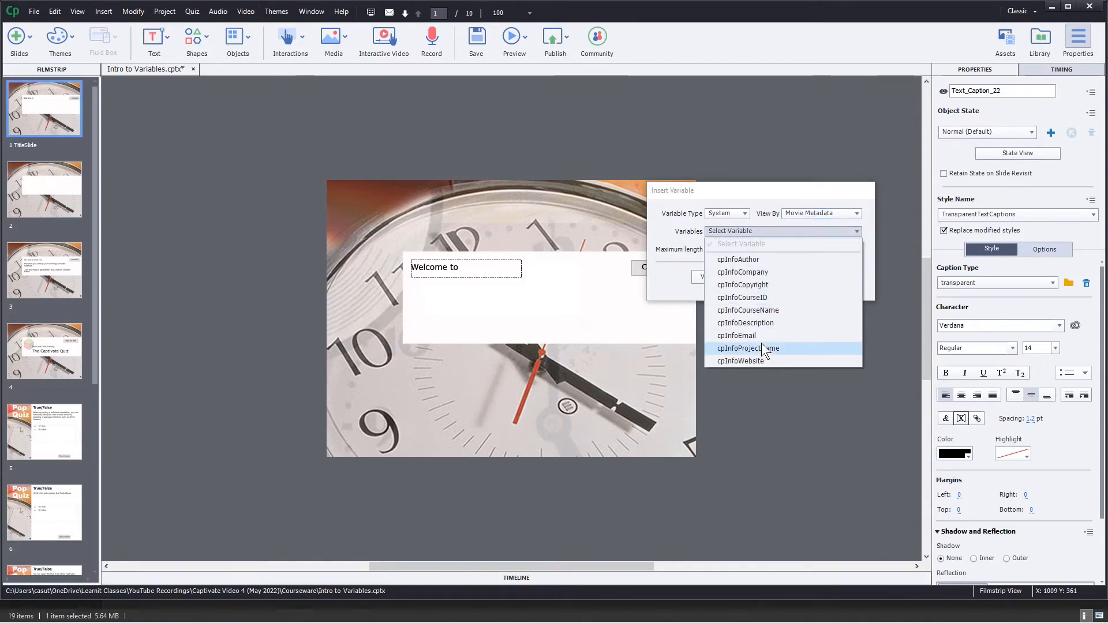
{"action": "left_click", "coordinate": [795, 214]}
{"action": "left_click", "coordinate": [796, 220]}
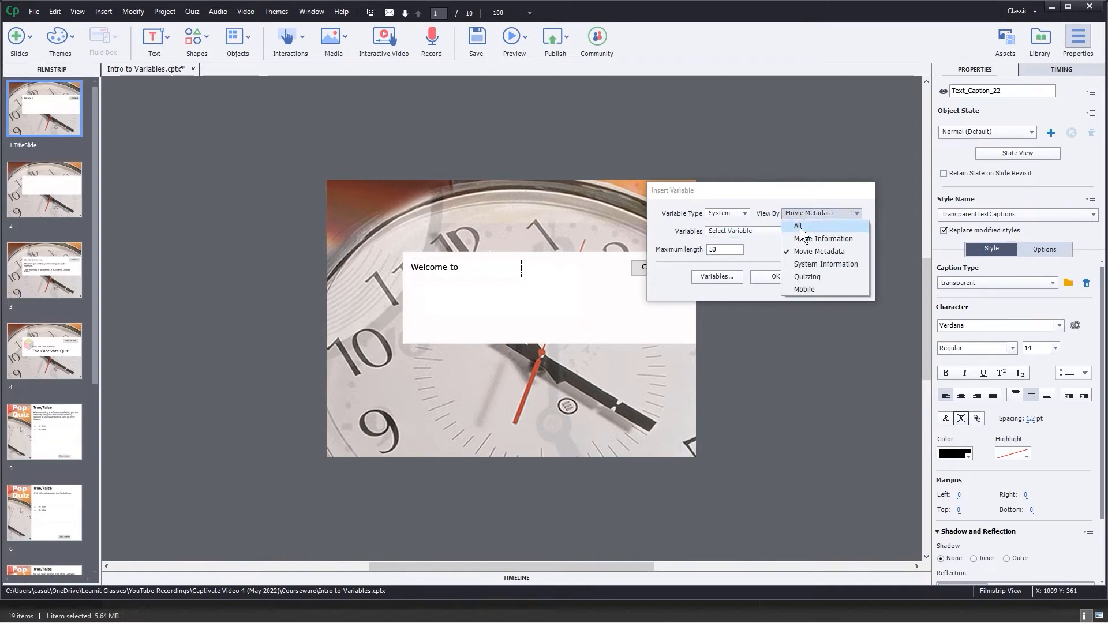
{"action": "left_click", "coordinate": [803, 230]}
{"action": "left_click", "coordinate": [803, 230]}
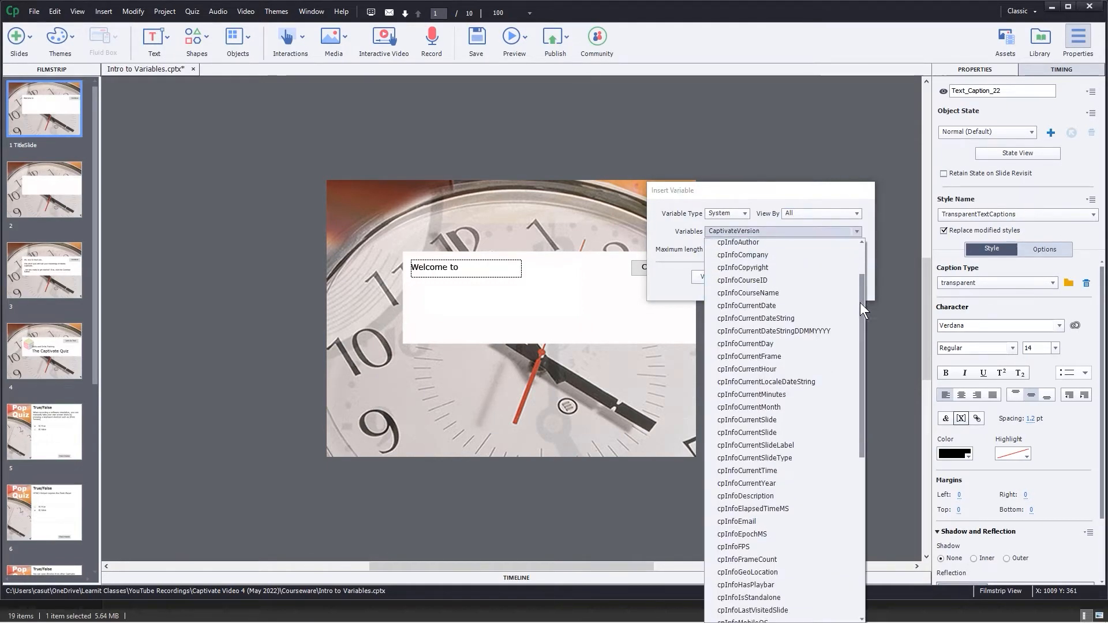
{"action": "left_click_drag", "start_coordinate": [860, 302], "coordinate": [873, 518]}
{"action": "left_click", "coordinate": [784, 198]}
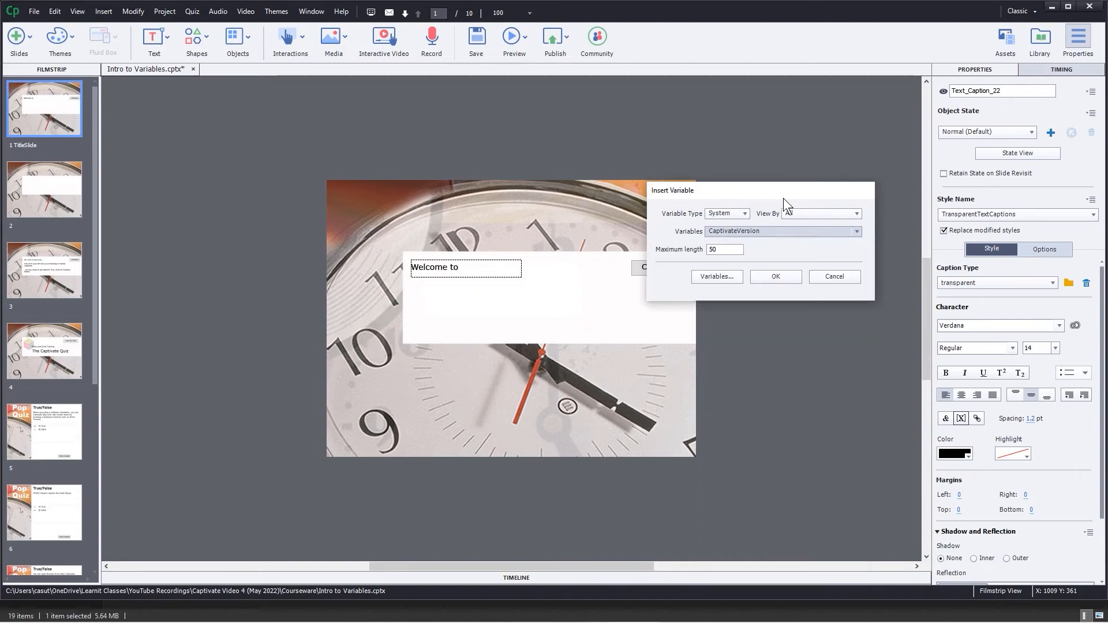
- Insert the cpInfoProjectName variable from the Movie Metadata category after "Welcome to" and finish editing the caption
{"action": "left_click", "coordinate": [802, 213]}
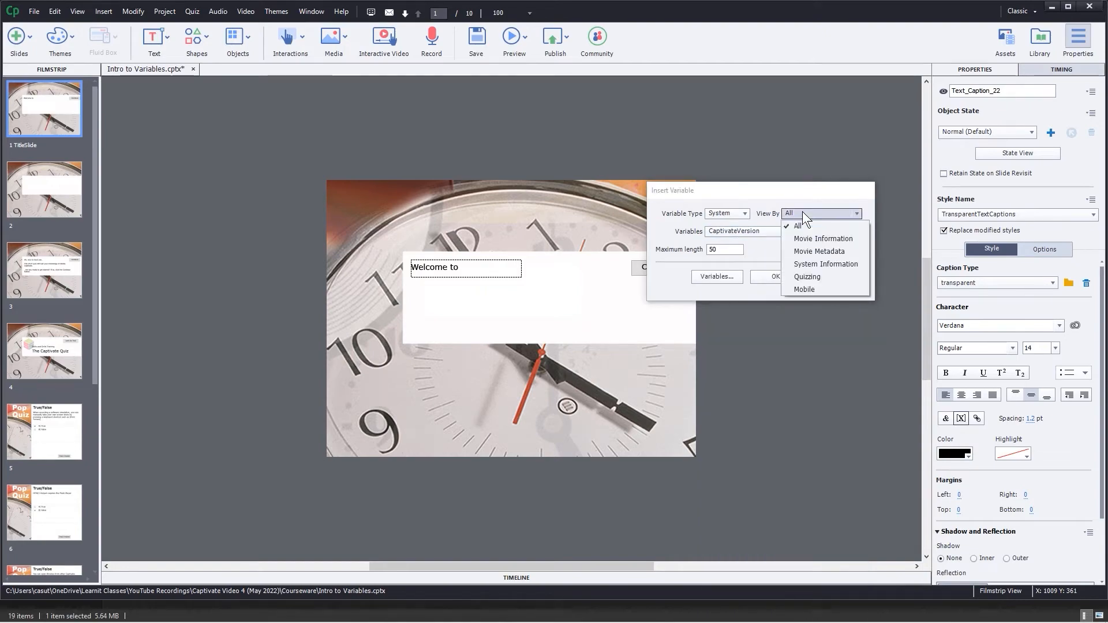
{"action": "left_click", "coordinate": [812, 252]}
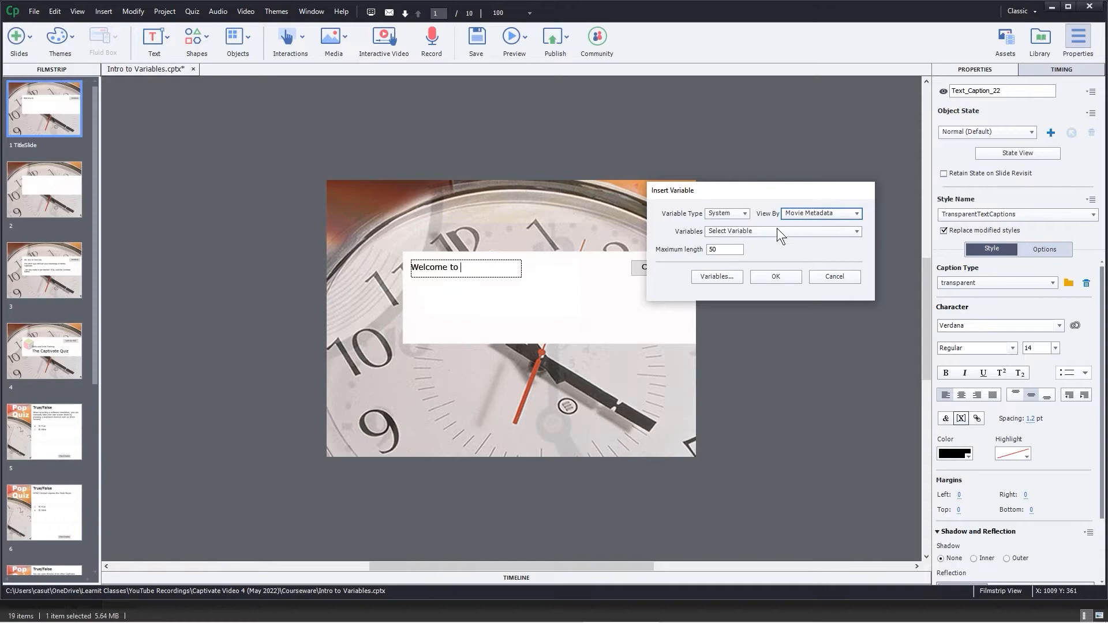
{"action": "left_click", "coordinate": [770, 230]}
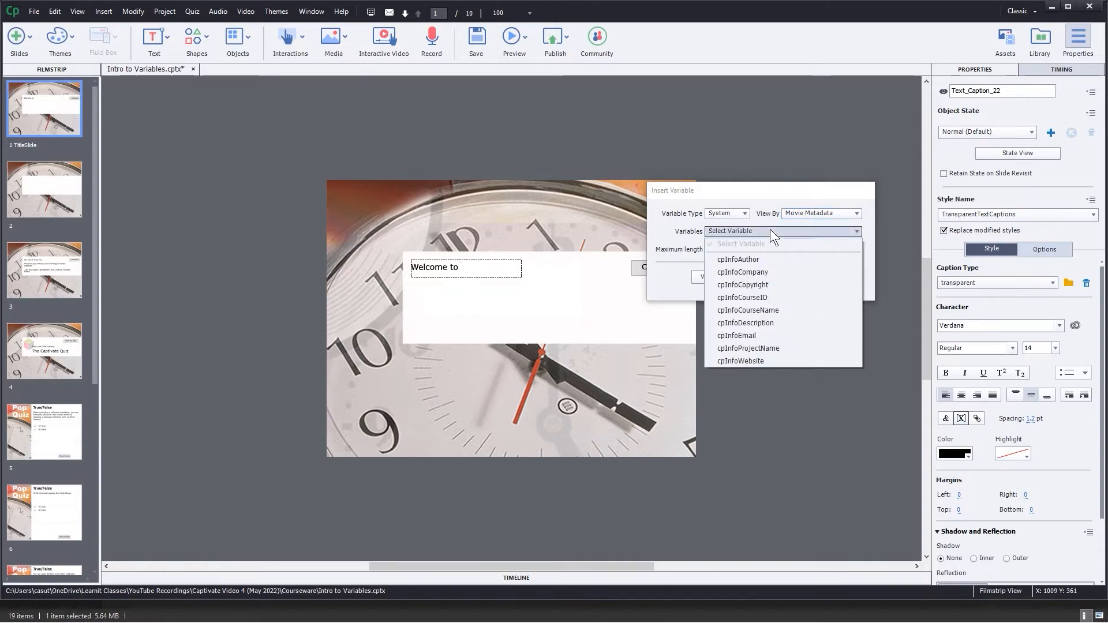
{"action": "left_click", "coordinate": [753, 349]}
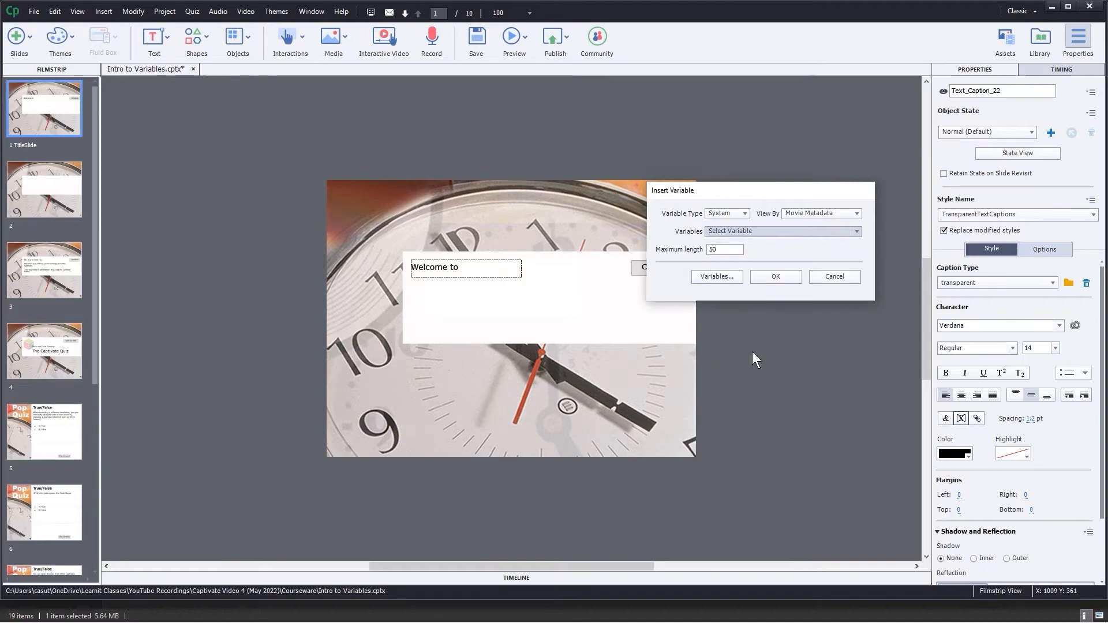
{"action": "left_click", "coordinate": [780, 278]}
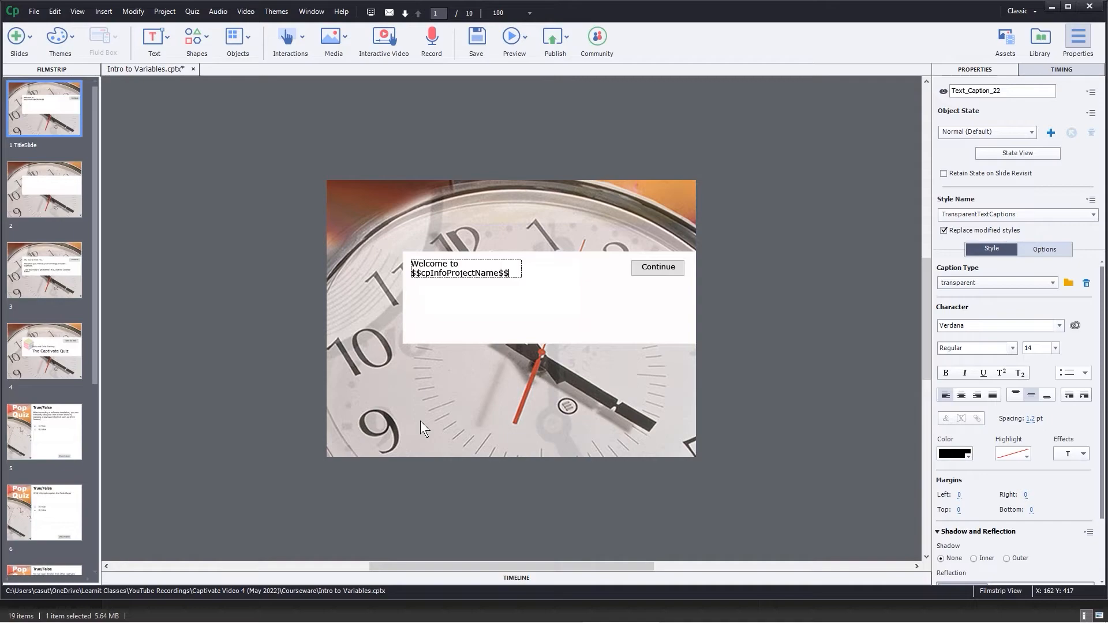
{"action": "key", "text": "Escape"}
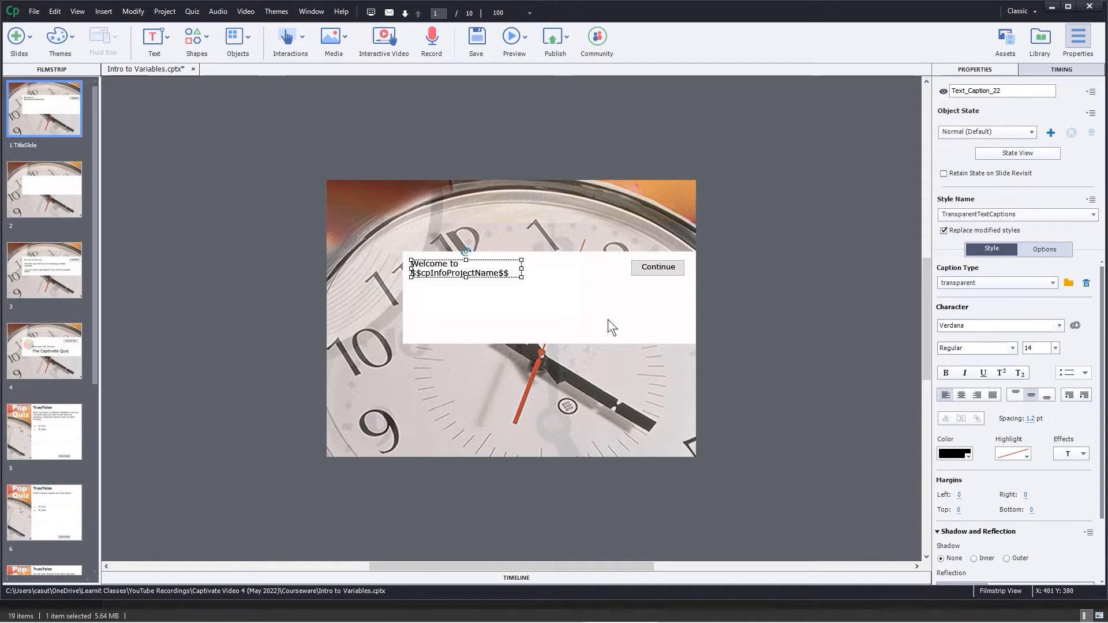
- Preview the next 5 slides, play the title slide to check the welcome caption, and close the preview
{"action": "left_click", "coordinate": [522, 40]}
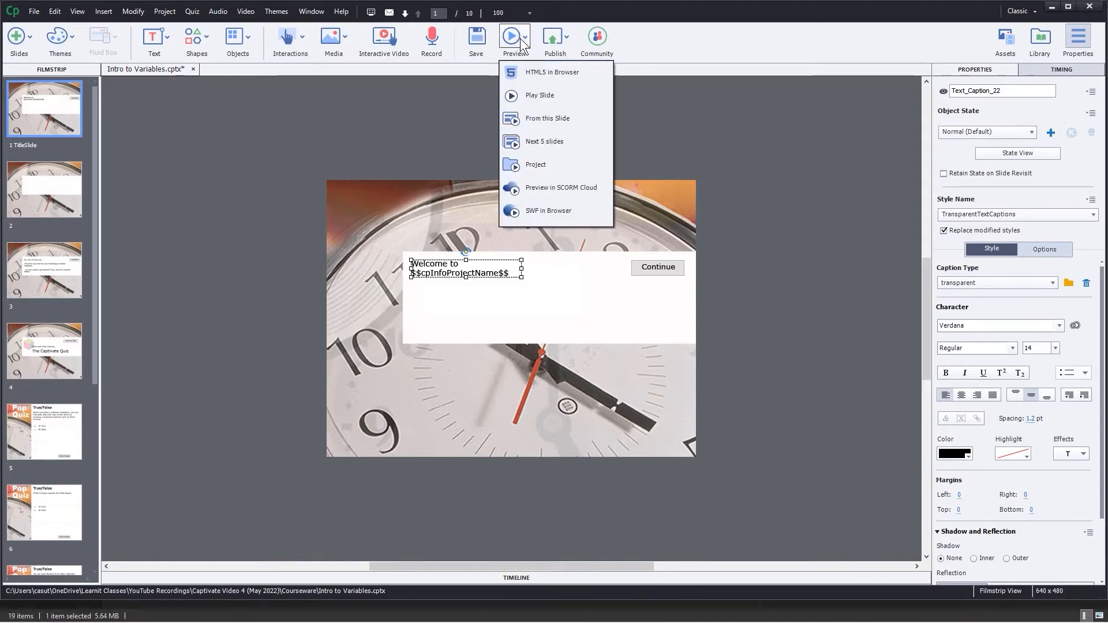
{"action": "left_click", "coordinate": [543, 142]}
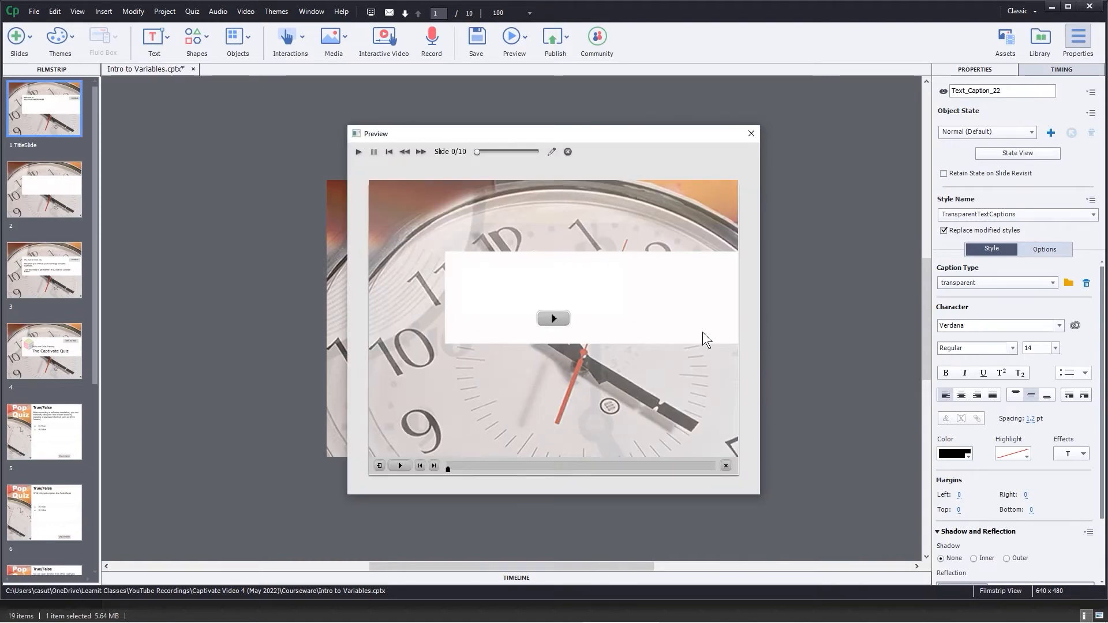
{"action": "left_click", "coordinate": [554, 320]}
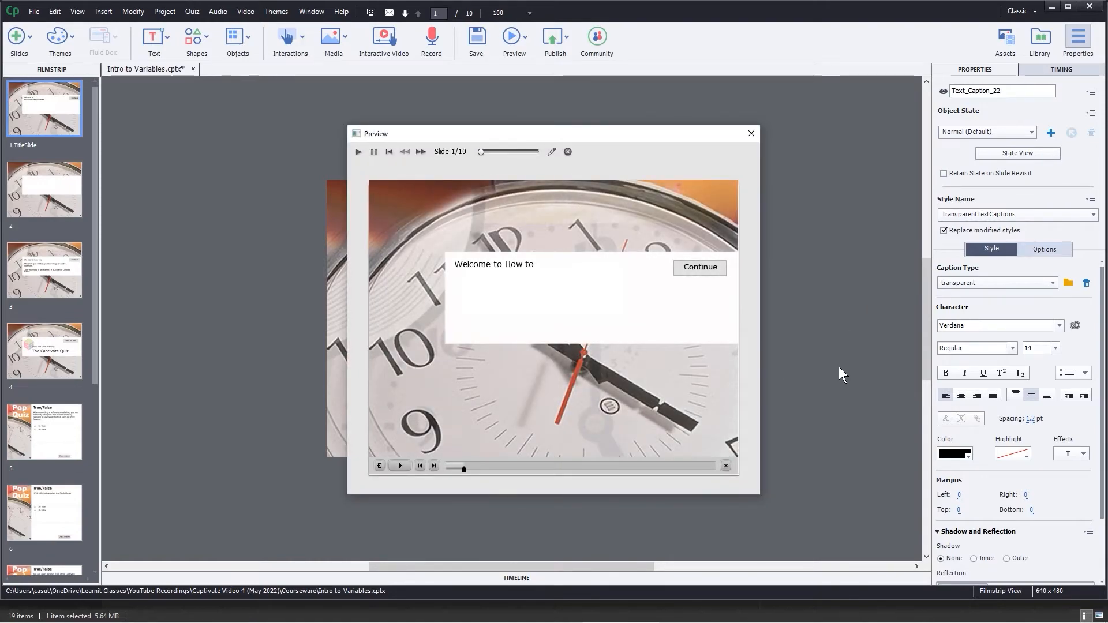
{"action": "left_click", "coordinate": [750, 132]}
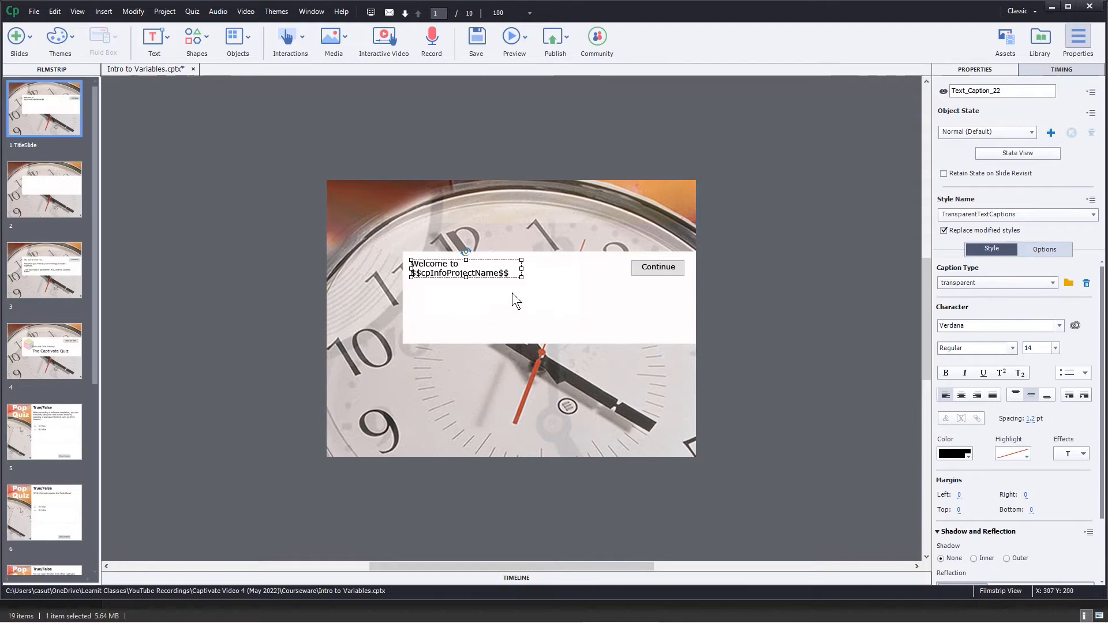
- Widen the welcome caption to about 357 px, and preview the next 5 slides to check the title slide's caption
{"action": "left_click_drag", "start_coordinate": [522, 271], "coordinate": [617, 281]}
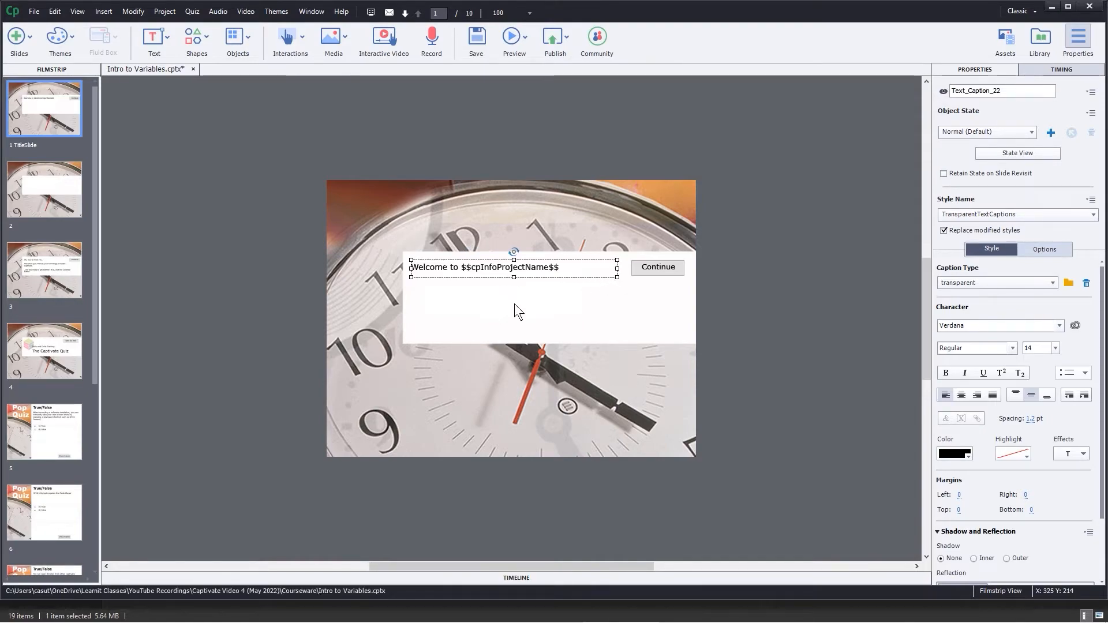
{"action": "left_click", "coordinate": [507, 46]}
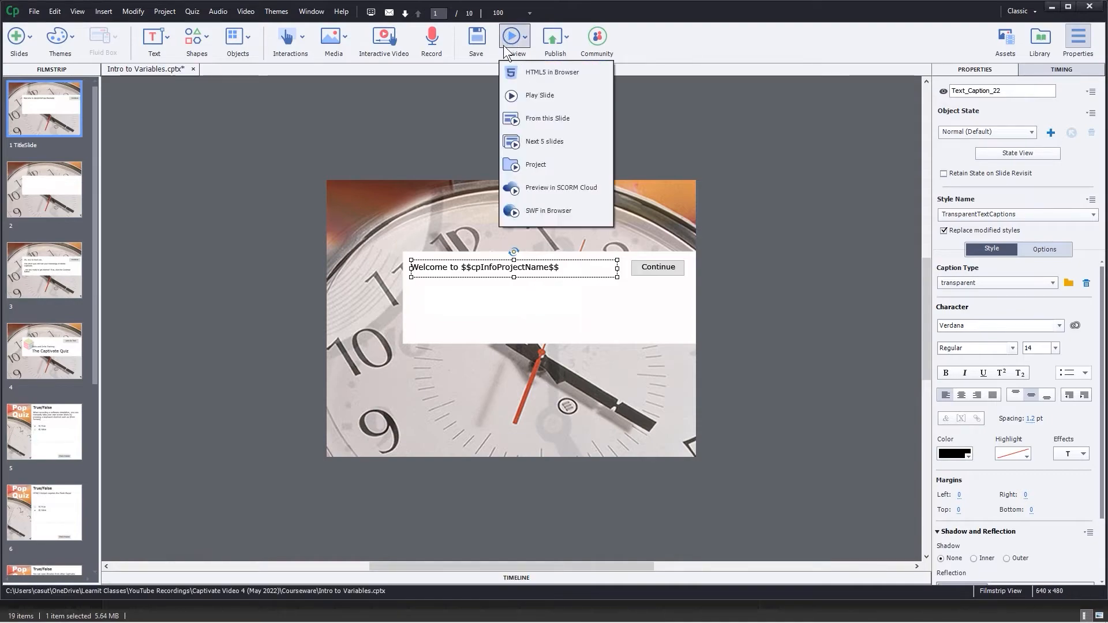
{"action": "left_click", "coordinate": [531, 141]}
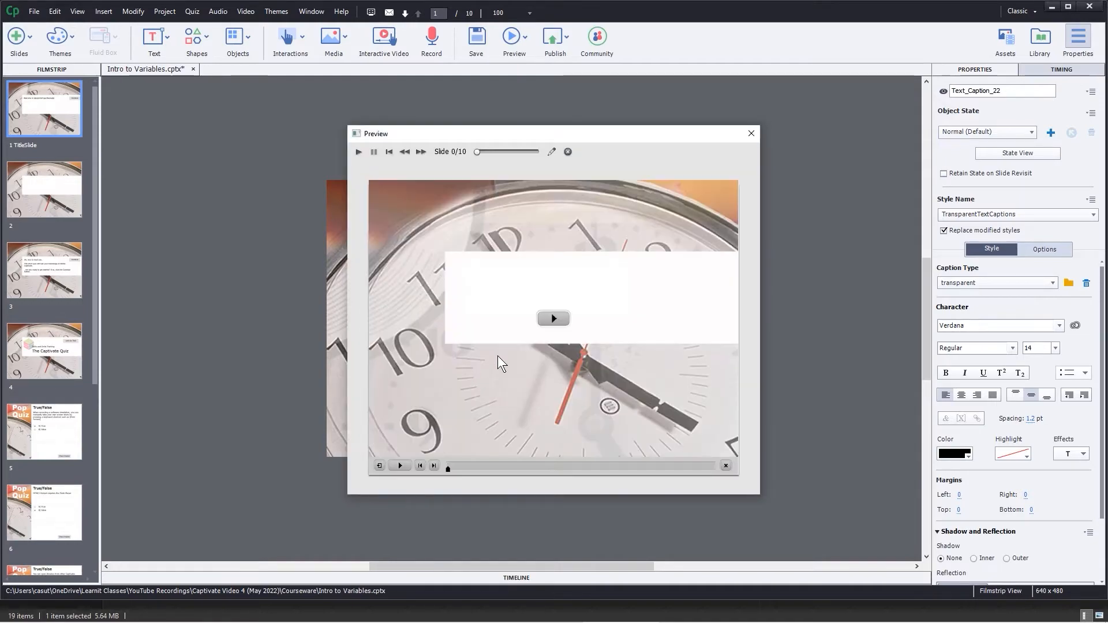
{"action": "left_click", "coordinate": [554, 318]}
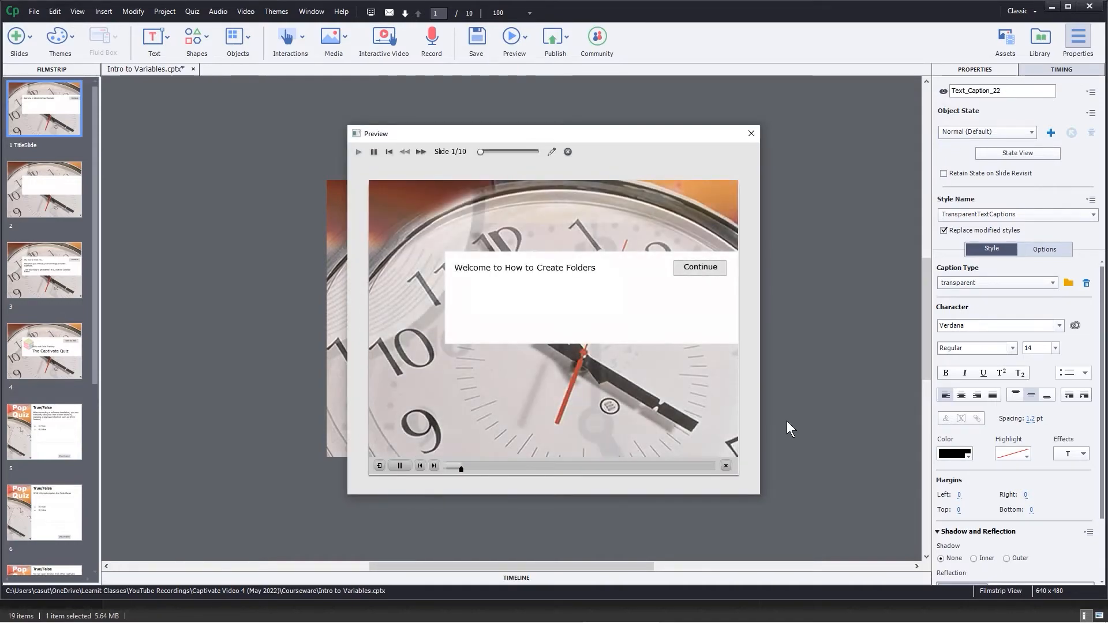
{"action": "left_click", "coordinate": [751, 133]}
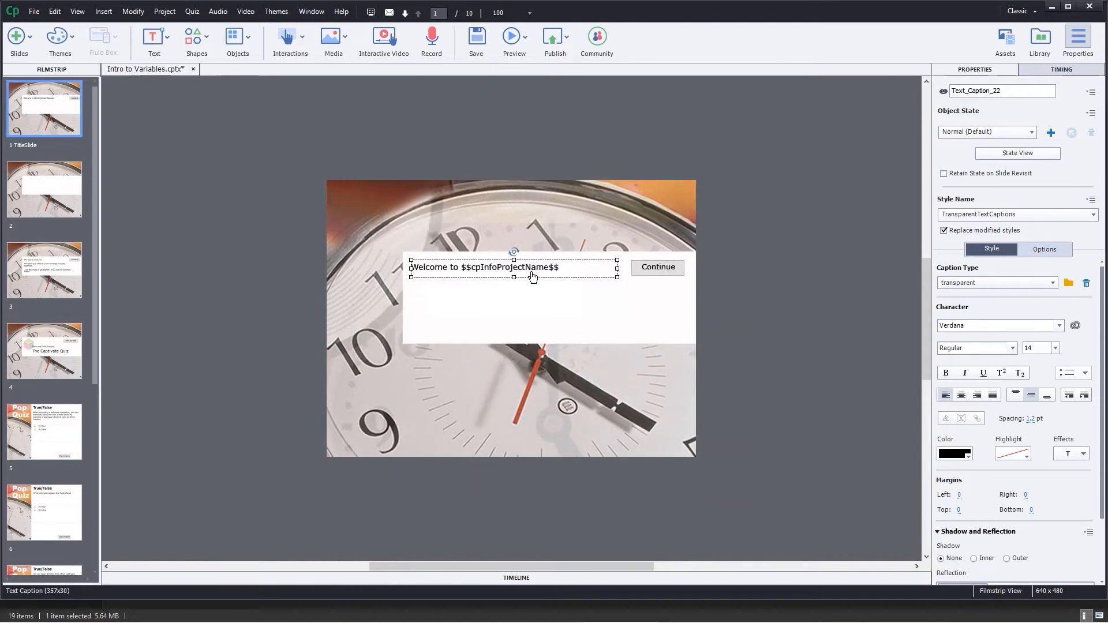
- Try bold and underlined formatting on the $$cpInfoProjectName$$ variable in the welcome caption
{"action": "double_click", "coordinate": [532, 272]}
{"action": "left_click_drag", "start_coordinate": [563, 269], "coordinate": [460, 276]}
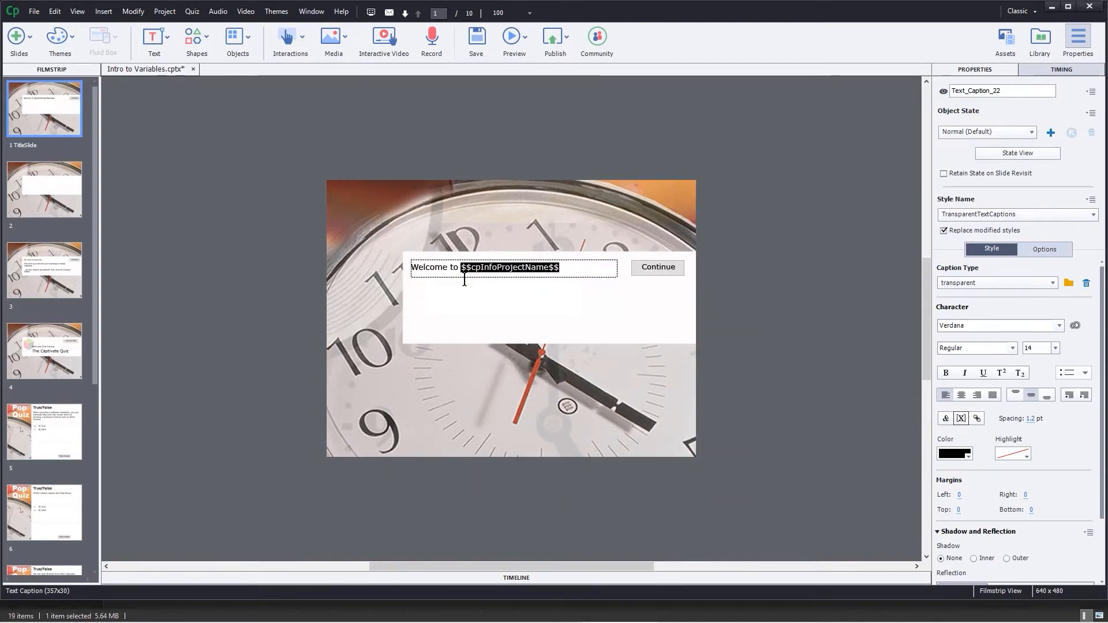
{"action": "left_click", "coordinate": [942, 371]}
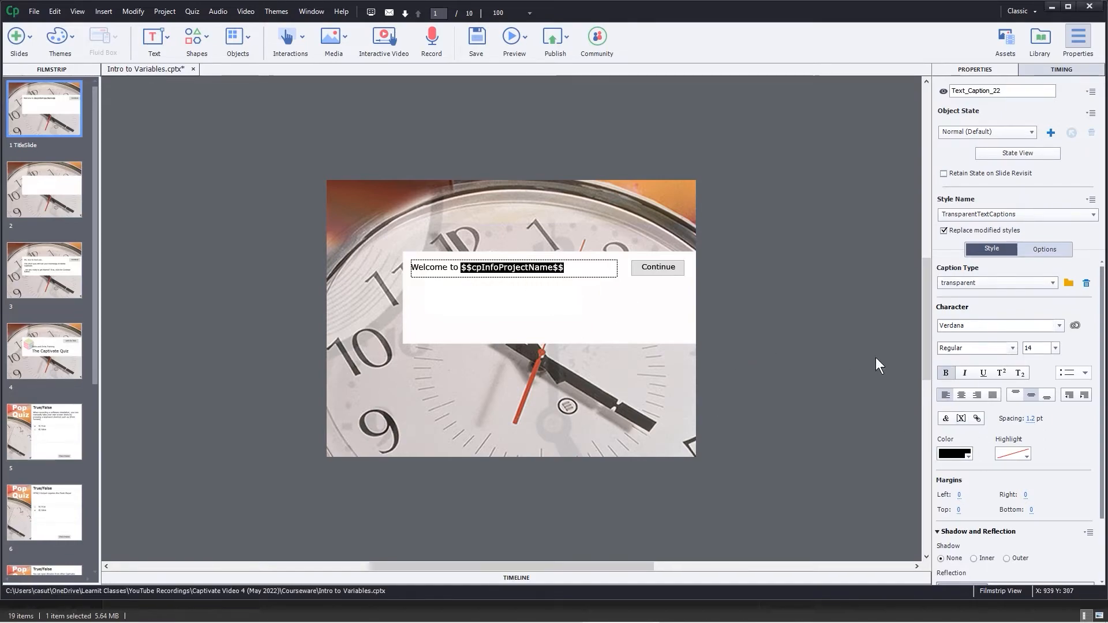
{"action": "left_click", "coordinate": [984, 373]}
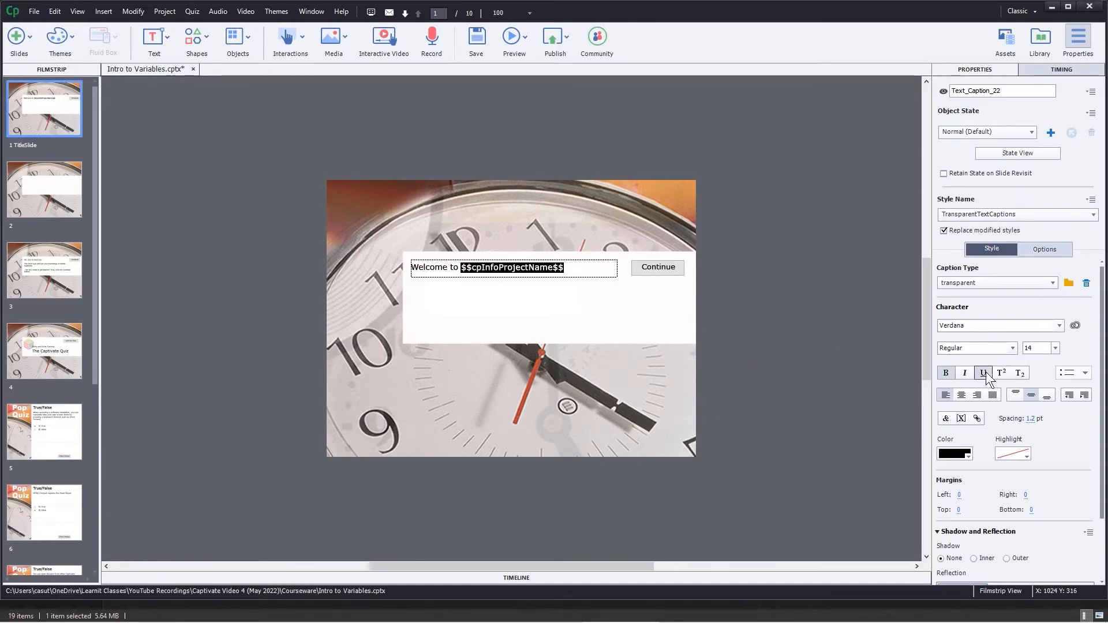
{"action": "left_click", "coordinate": [578, 269]}
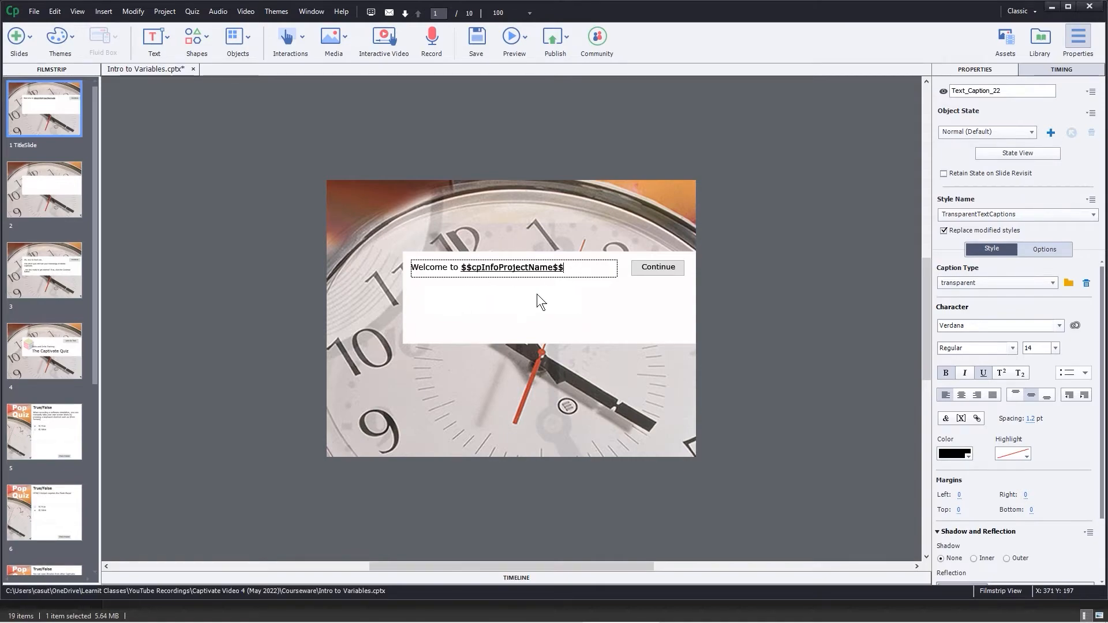
{"action": "left_click", "coordinate": [507, 38]}
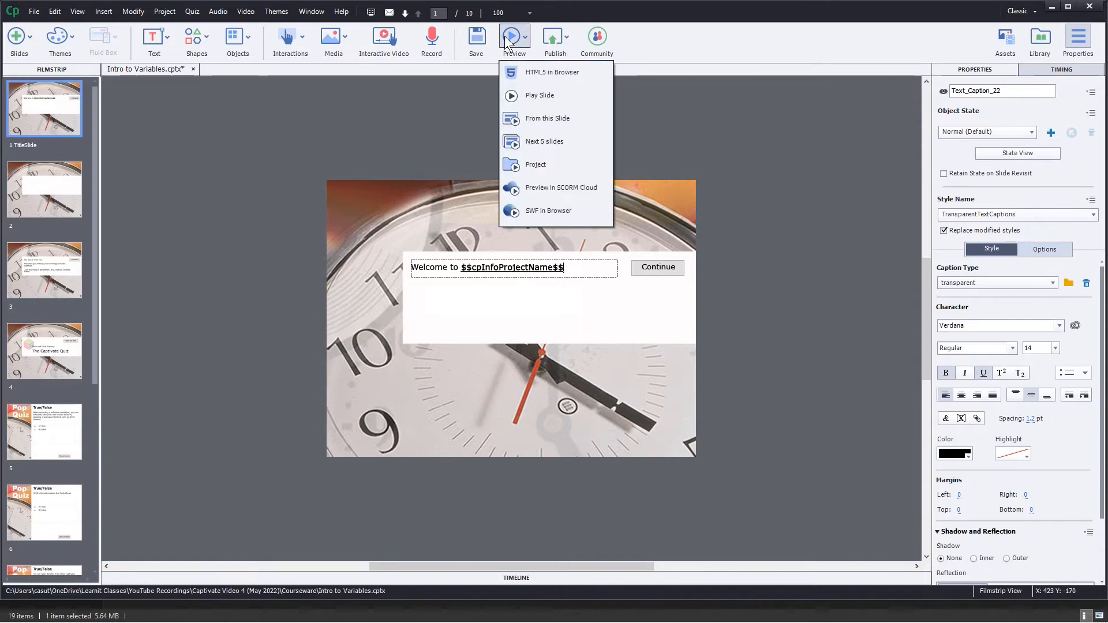
{"action": "left_click", "coordinate": [506, 303]}
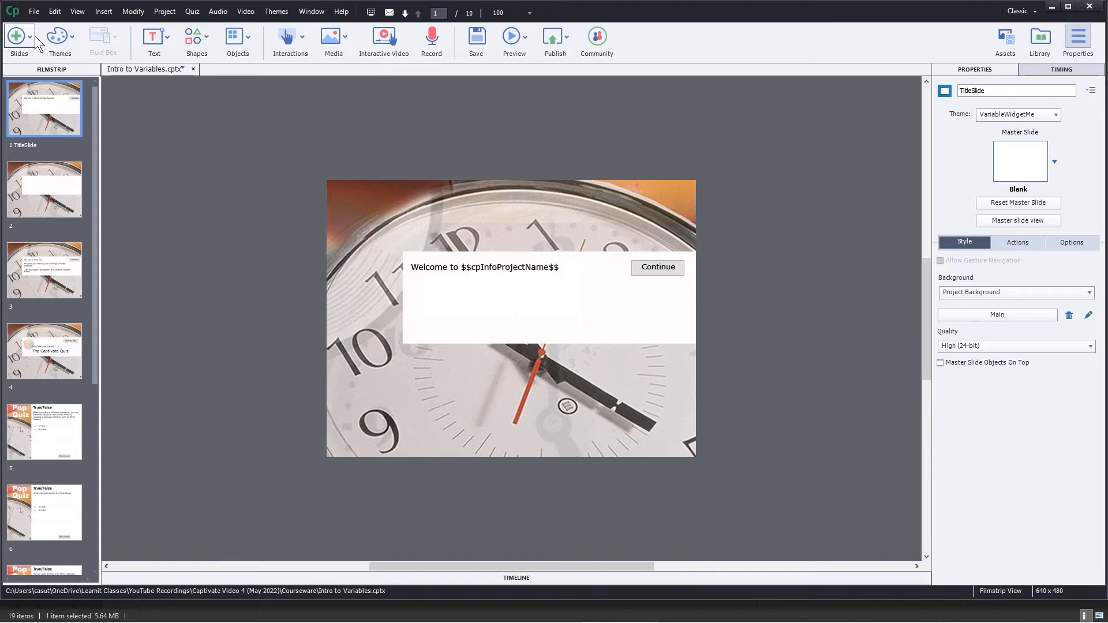
- Change the project name in the project information to "How to Become a Captivate Expert" and confirm the preferences
{"action": "left_click", "coordinate": [34, 12]}
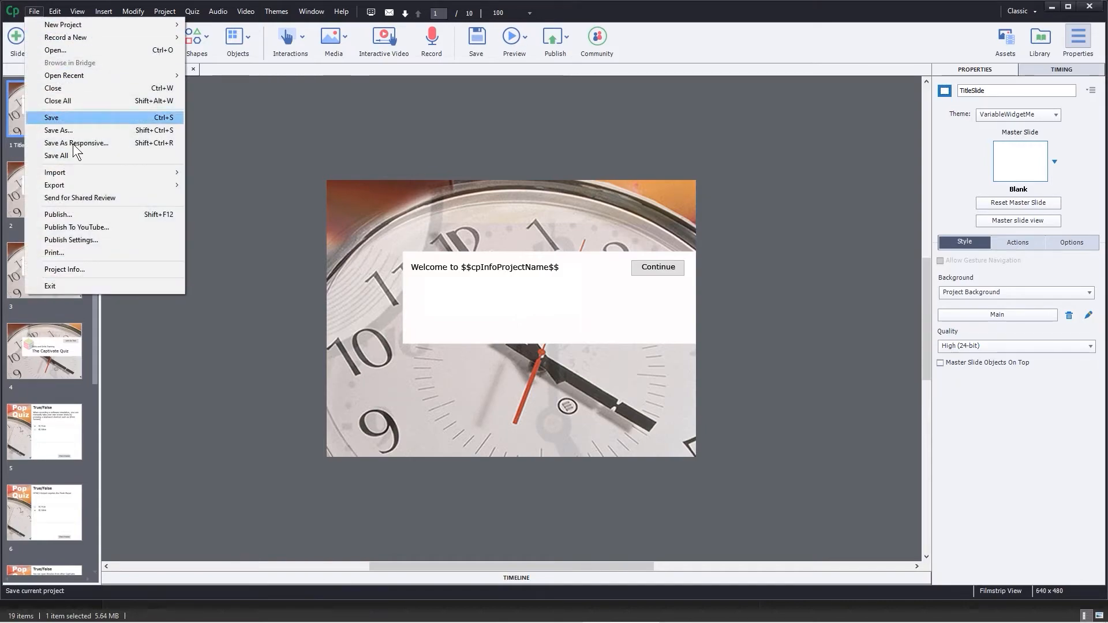
{"action": "left_click", "coordinate": [80, 273]}
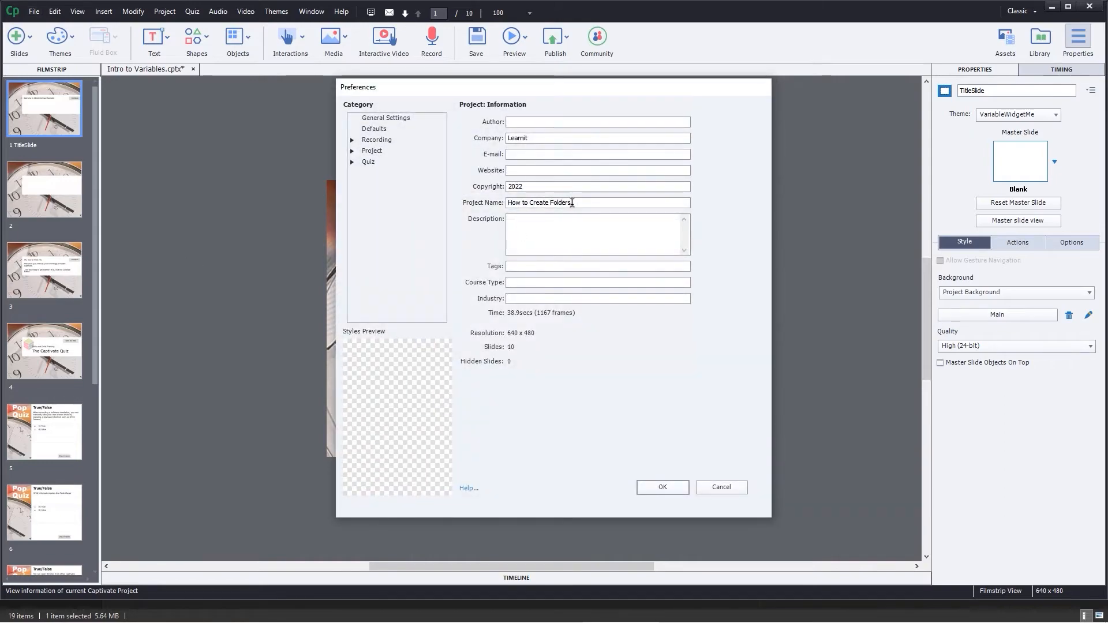
{"action": "left_click", "coordinate": [573, 202]}
{"action": "left_click_drag", "start_coordinate": [573, 202], "coordinate": [530, 202]}
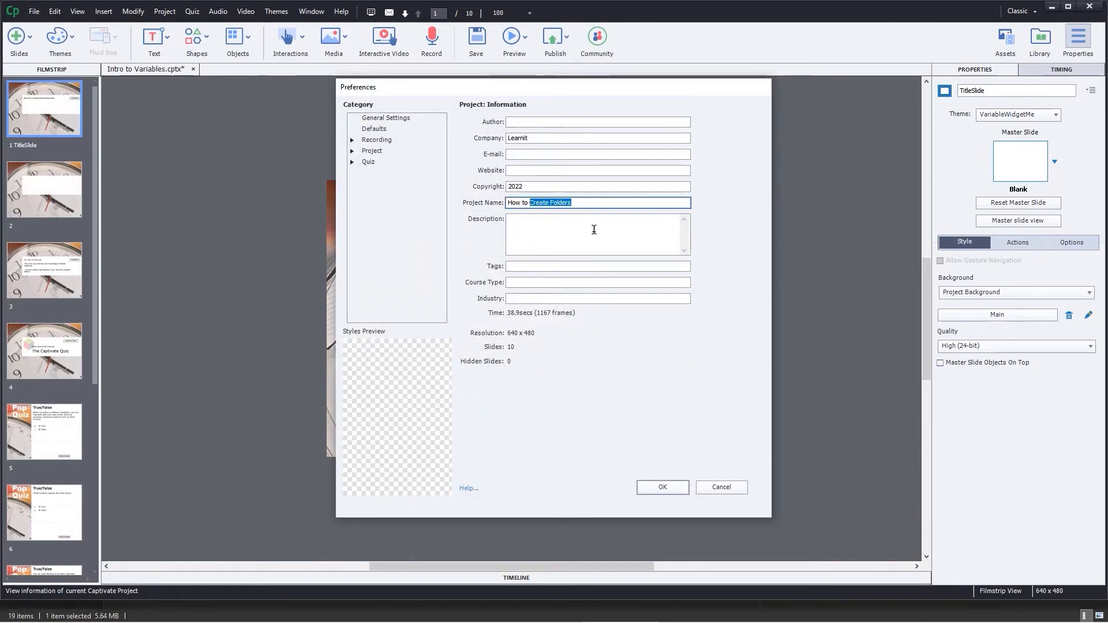
{"action": "type", "text": "Becaome"}
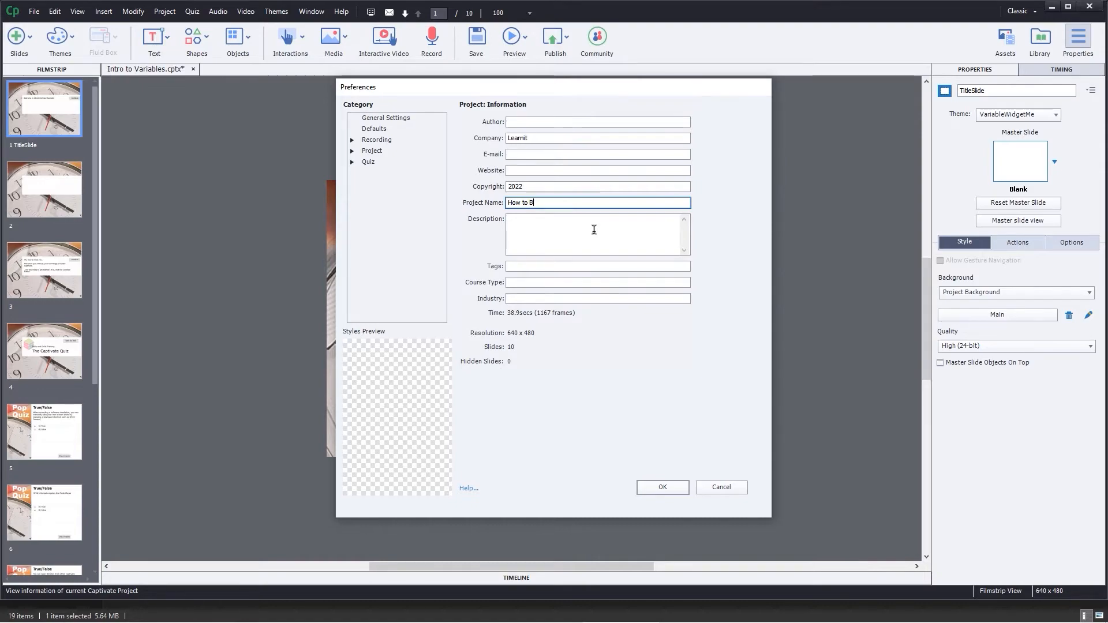
{"action": "key", "text": "BackSpace"}
{"action": "key", "text": "BackSpace"}
{"action": "key", "text": "BackSpace"}
{"action": "key", "text": "BackSpace"}
{"action": "type", "text": "ome a Captivate Expert"}
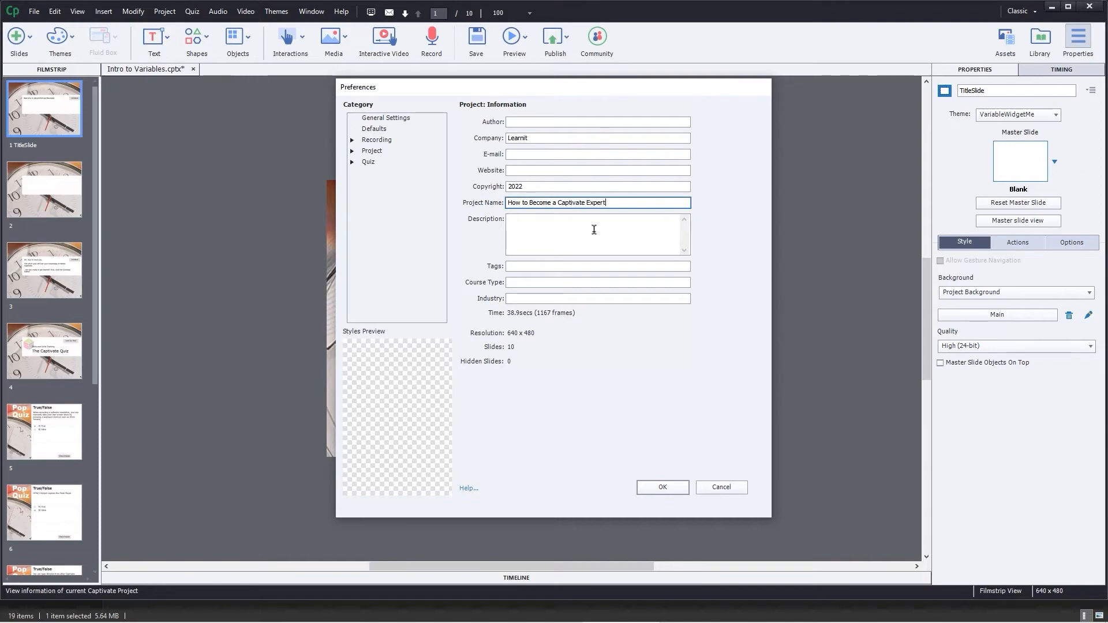
{"action": "left_click", "coordinate": [663, 486]}
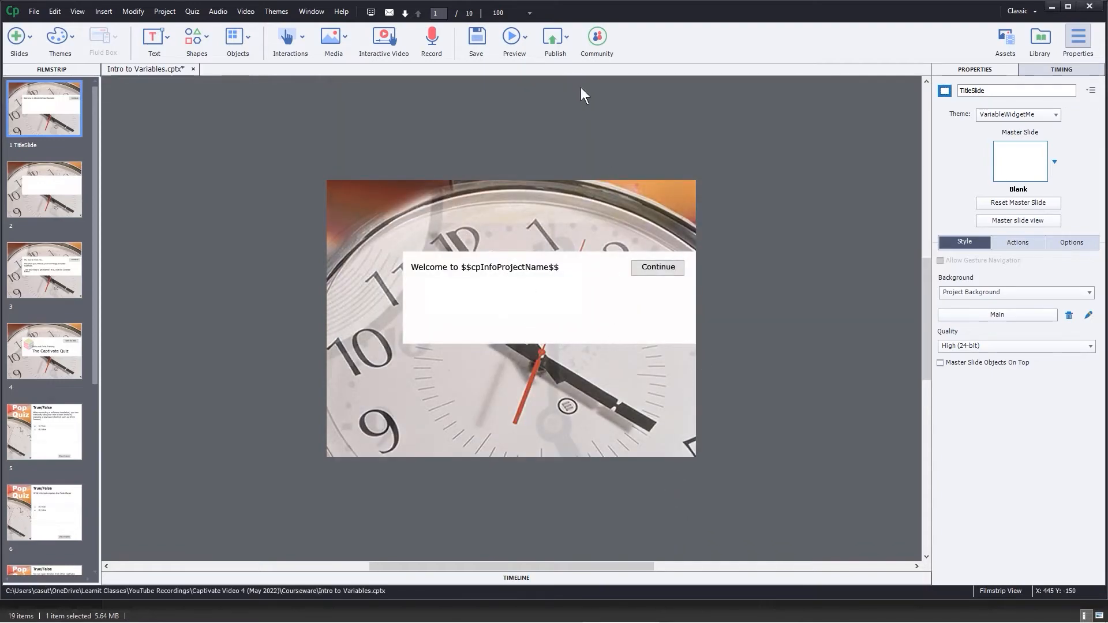
- Preview the next 5 slides to check the project name in the welcome caption, and close the preview
{"action": "left_click", "coordinate": [525, 38]}
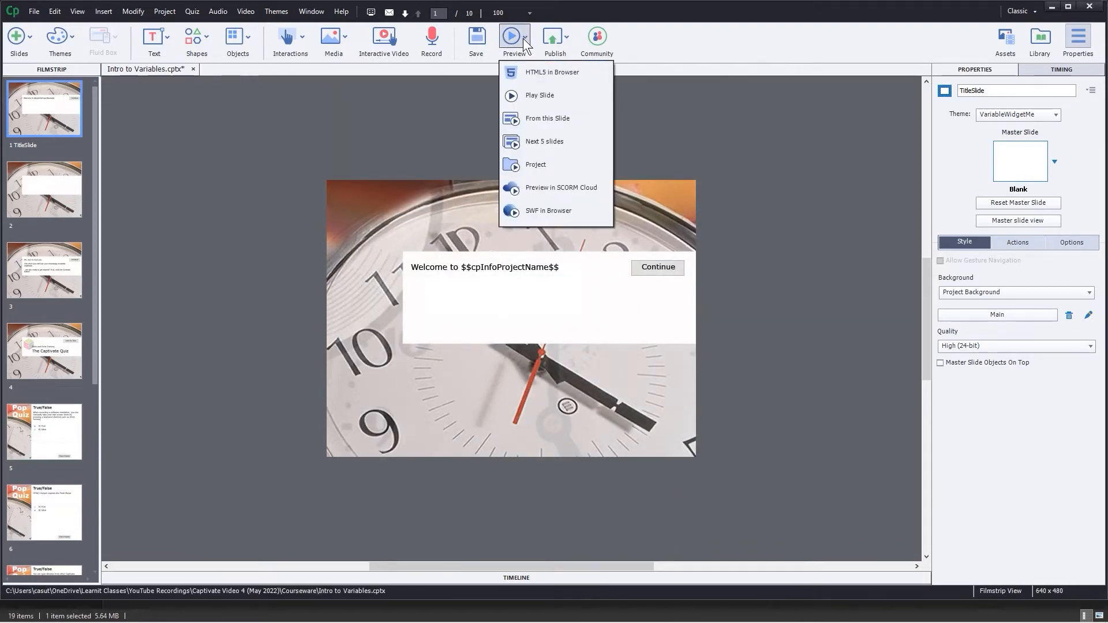
{"action": "left_click", "coordinate": [555, 148]}
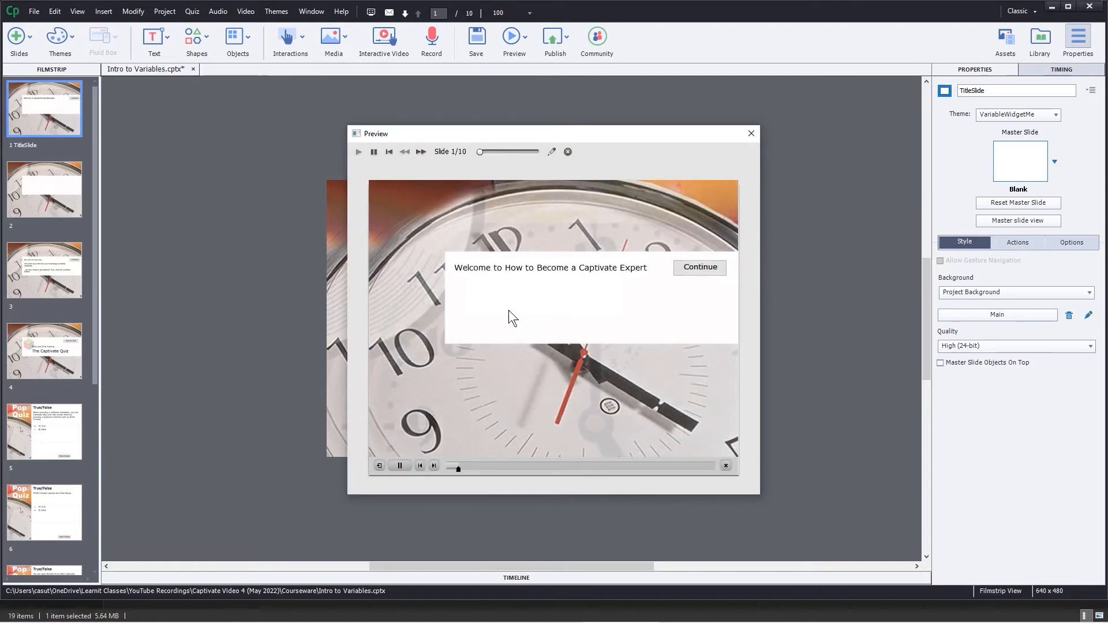
{"action": "left_click", "coordinate": [751, 133]}
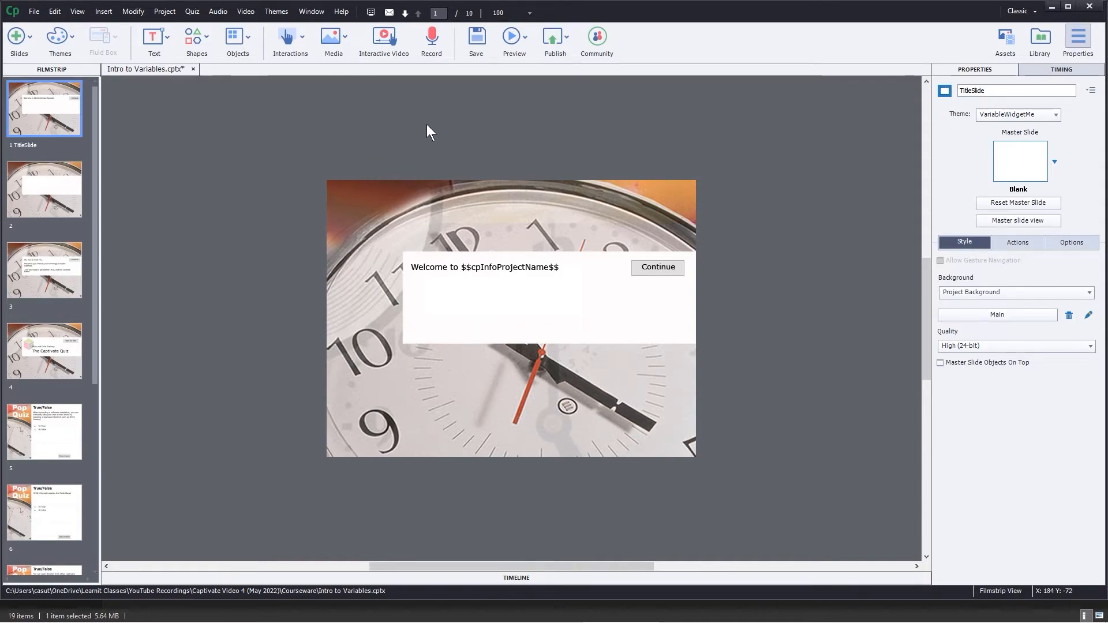
- Add a text caption reading "Sponsored by:" to the title slide
{"action": "left_click", "coordinate": [155, 39]}
{"action": "left_click", "coordinate": [165, 74]}
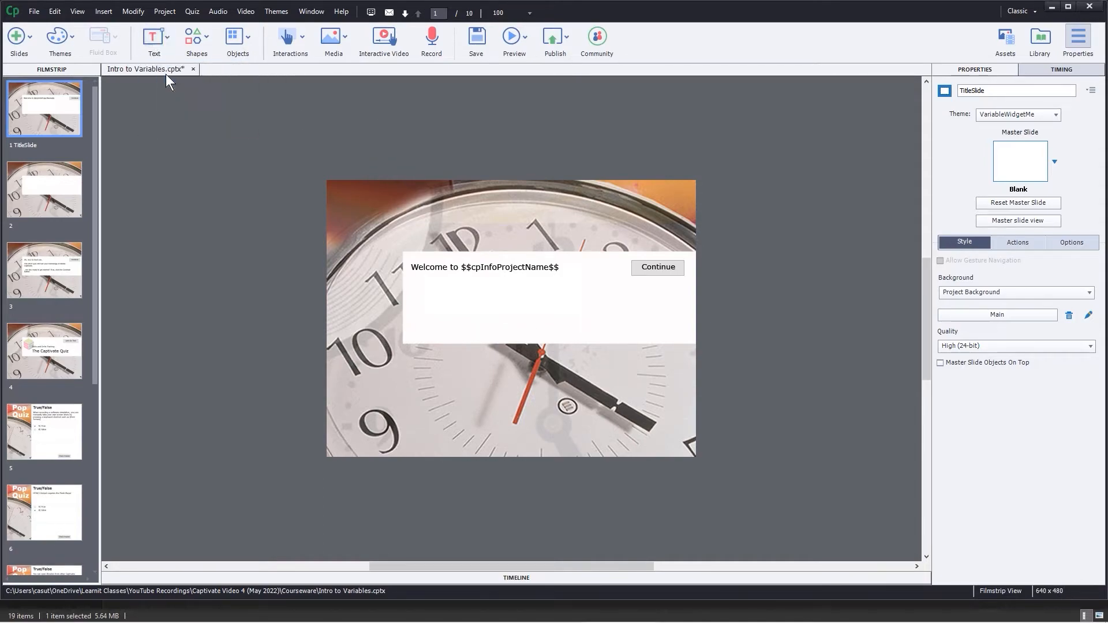
{"action": "type", "text": "Spo"}
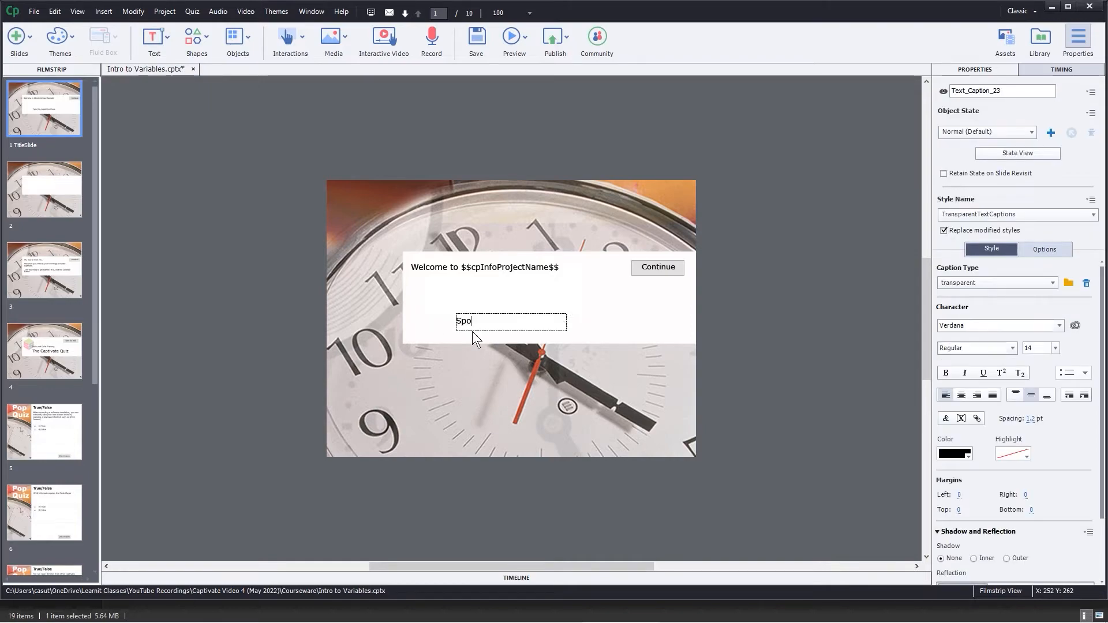
{"action": "type", "text": "nsored by:"}
{"action": "left_click", "coordinate": [648, 358]}
- Move the "Sponsored by:" caption so its left edge aligns below the welcome caption, and widen it to about 269 px
{"action": "left_click", "coordinate": [465, 329]}
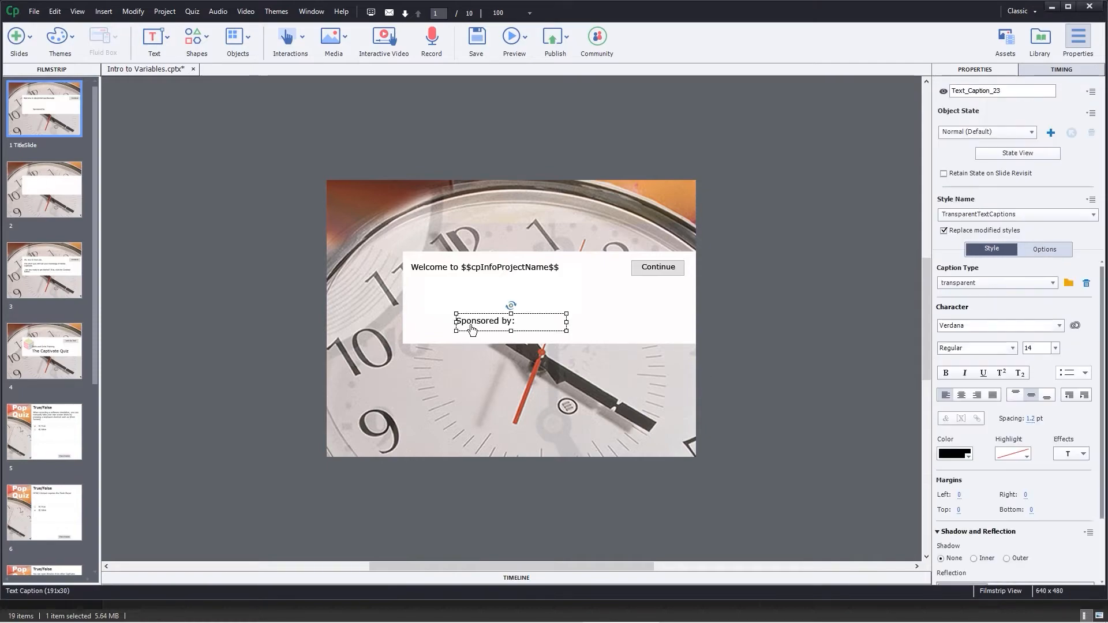
{"action": "left_click_drag", "start_coordinate": [462, 321], "coordinate": [416, 325]}
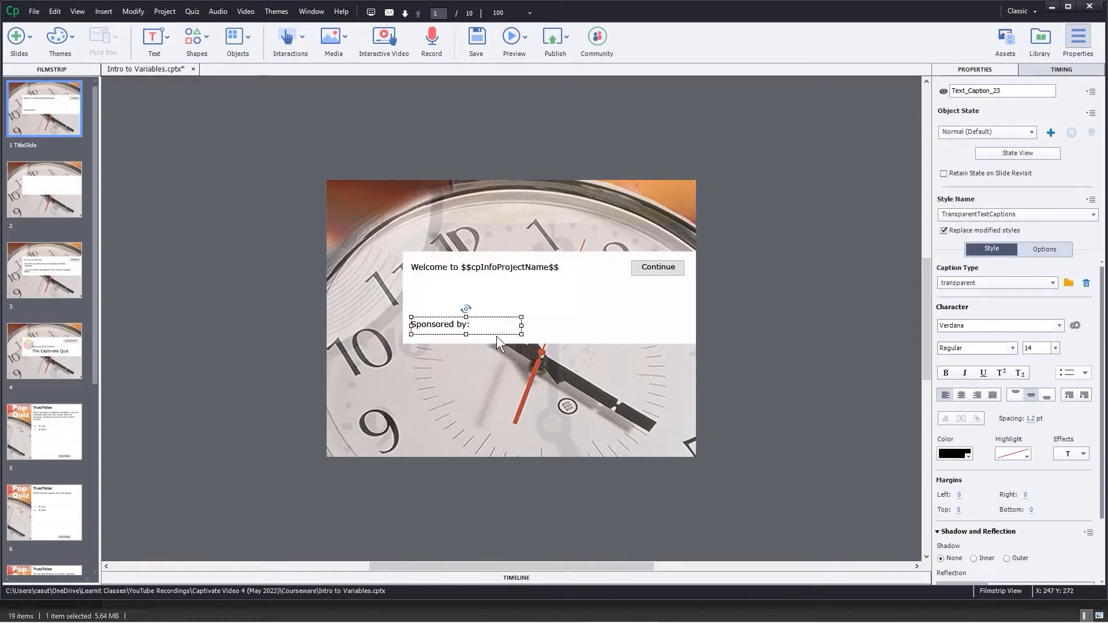
{"action": "left_click_drag", "start_coordinate": [521, 325], "coordinate": [566, 325]}
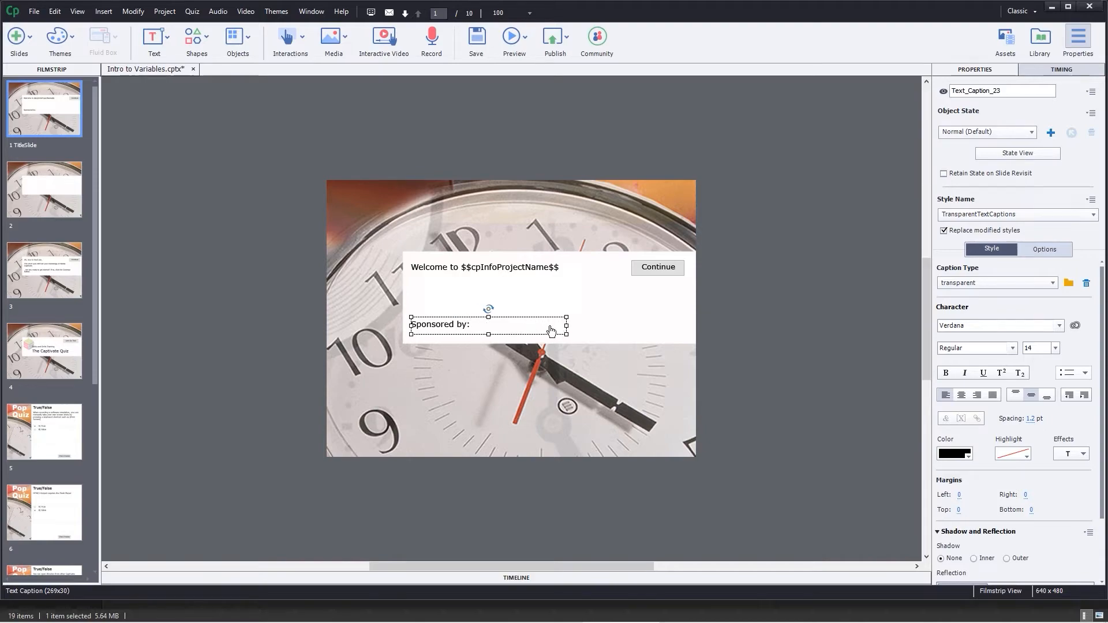
- Start inserting a variable of type System at the end of the "Sponsored by:" text
{"action": "double_click", "coordinate": [482, 328]}
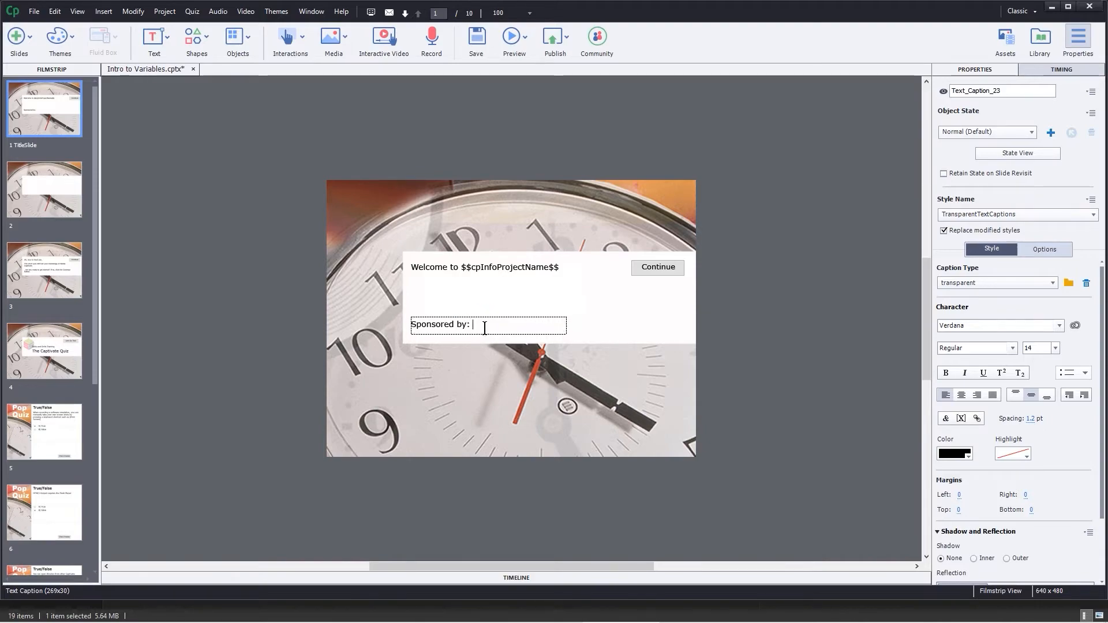
{"action": "left_click", "coordinate": [962, 419]}
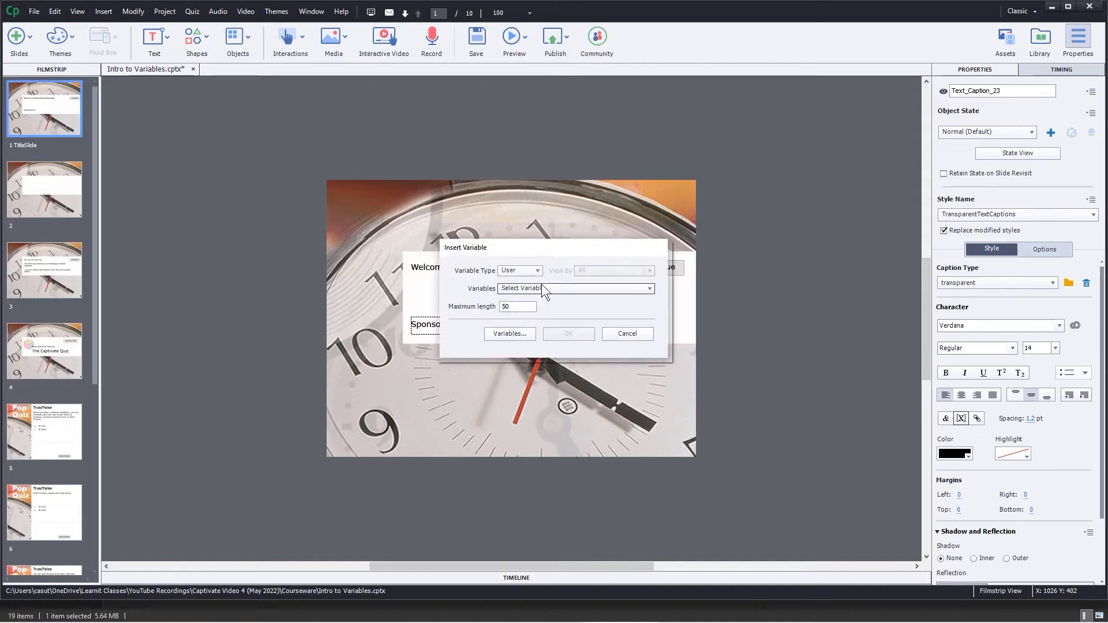
{"action": "left_click", "coordinate": [535, 270]}
{"action": "left_click", "coordinate": [522, 296]}
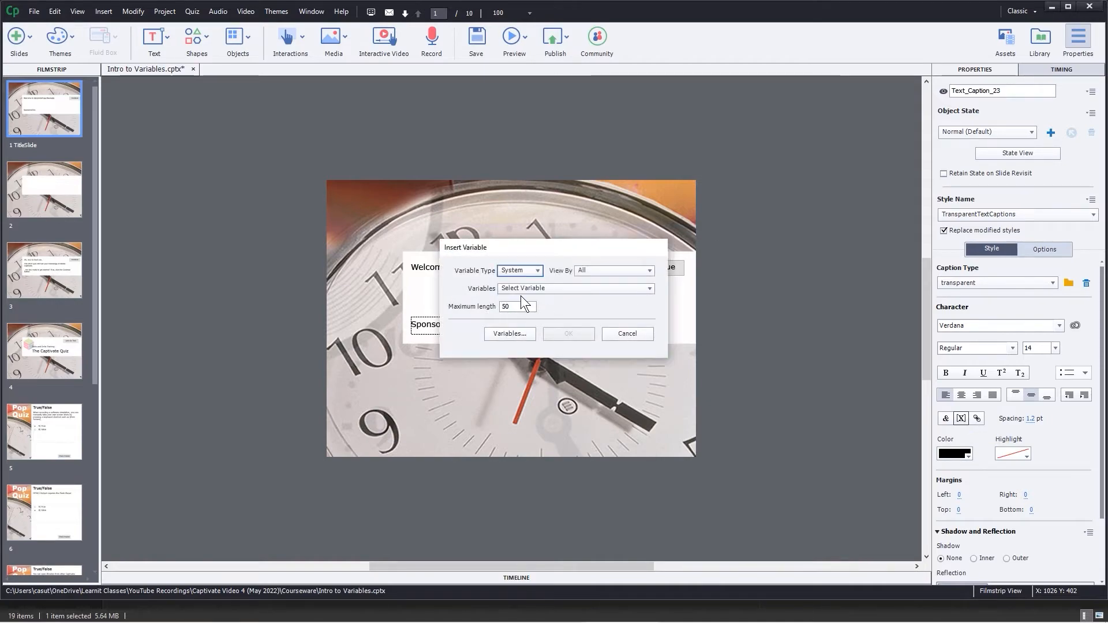
- Examine the system variables offered under the Movie Information, System Information and Quizzing categories
{"action": "left_click", "coordinate": [587, 271]}
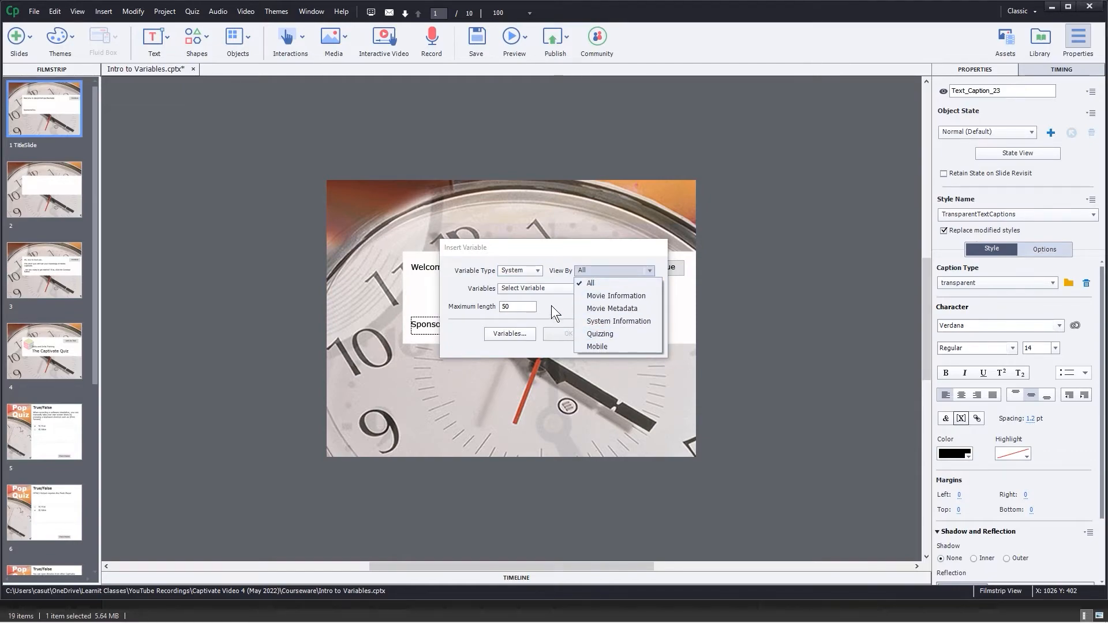
{"action": "left_click", "coordinate": [593, 296]}
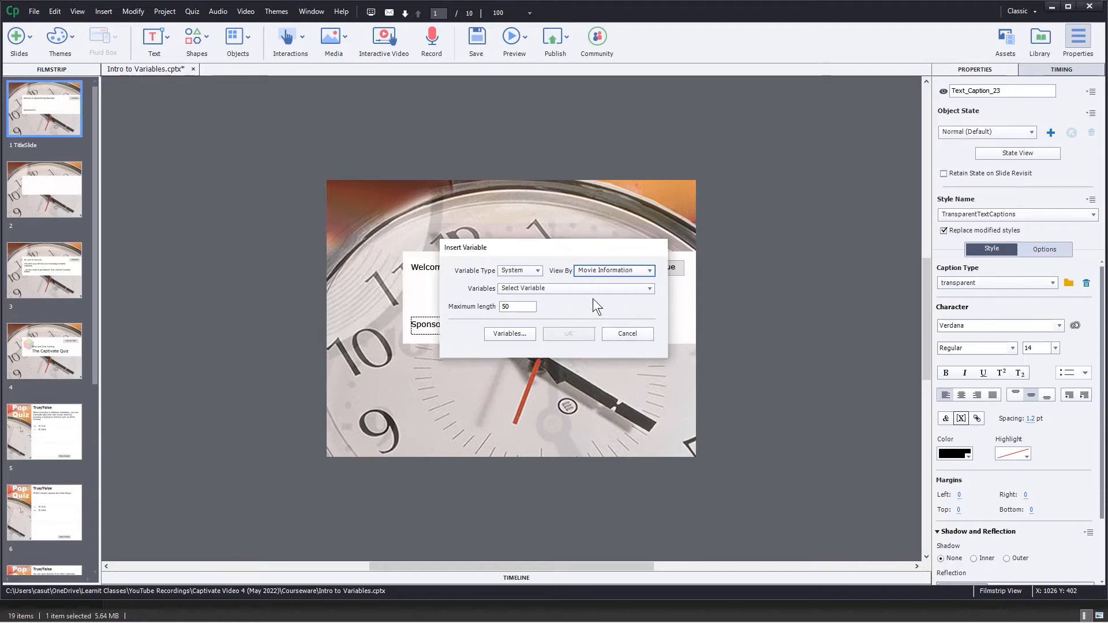
{"action": "left_click", "coordinate": [568, 287]}
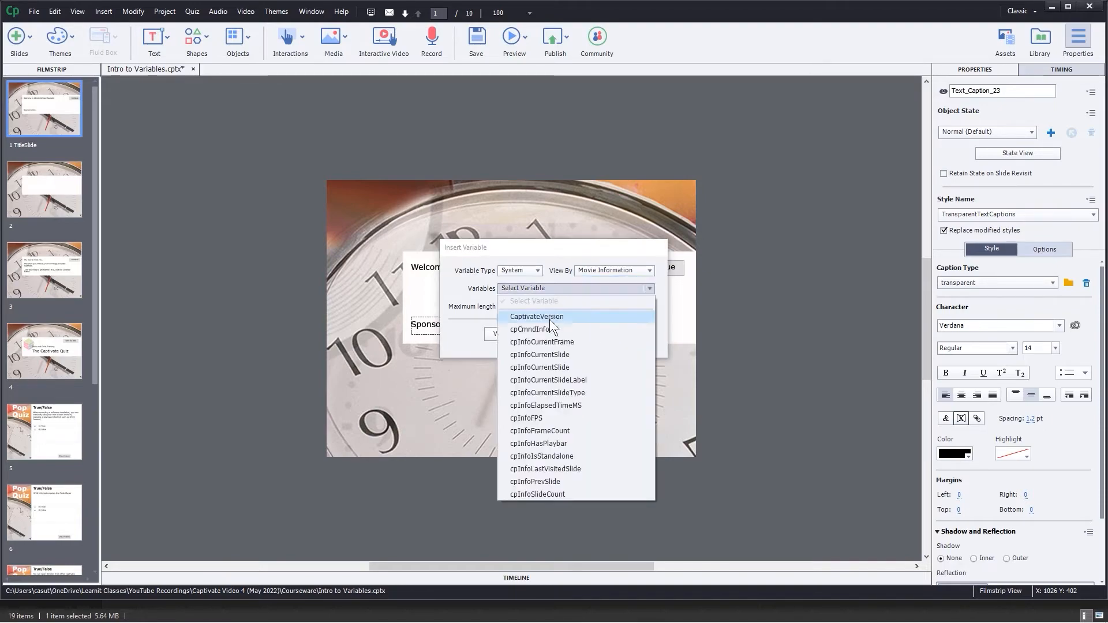
{"action": "left_click", "coordinate": [467, 288]}
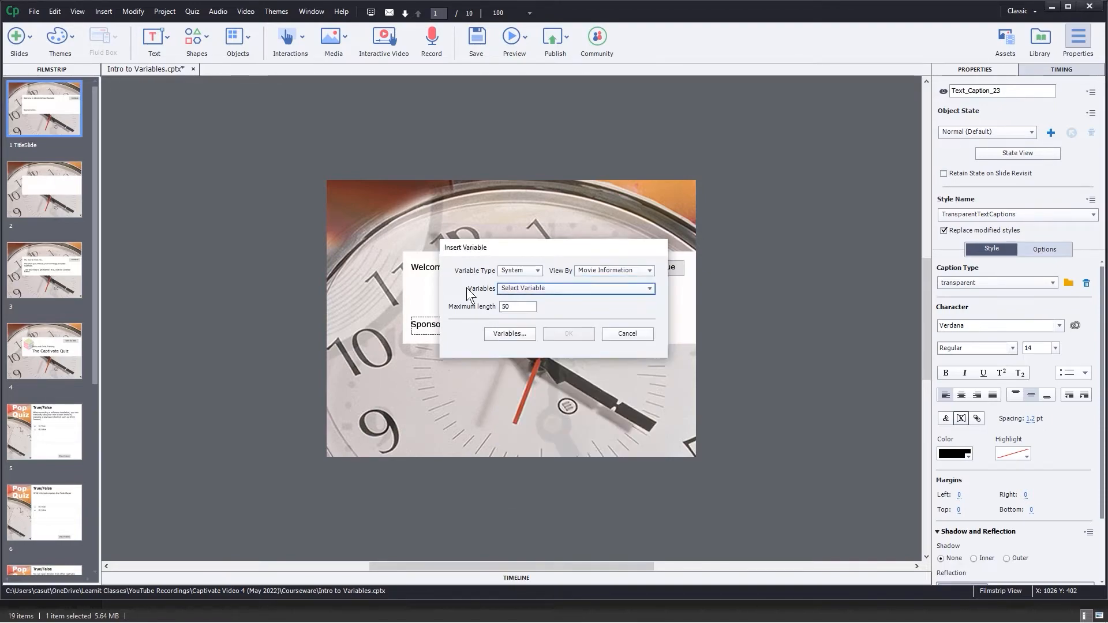
{"action": "left_click", "coordinate": [590, 268]}
{"action": "left_click", "coordinate": [601, 321]}
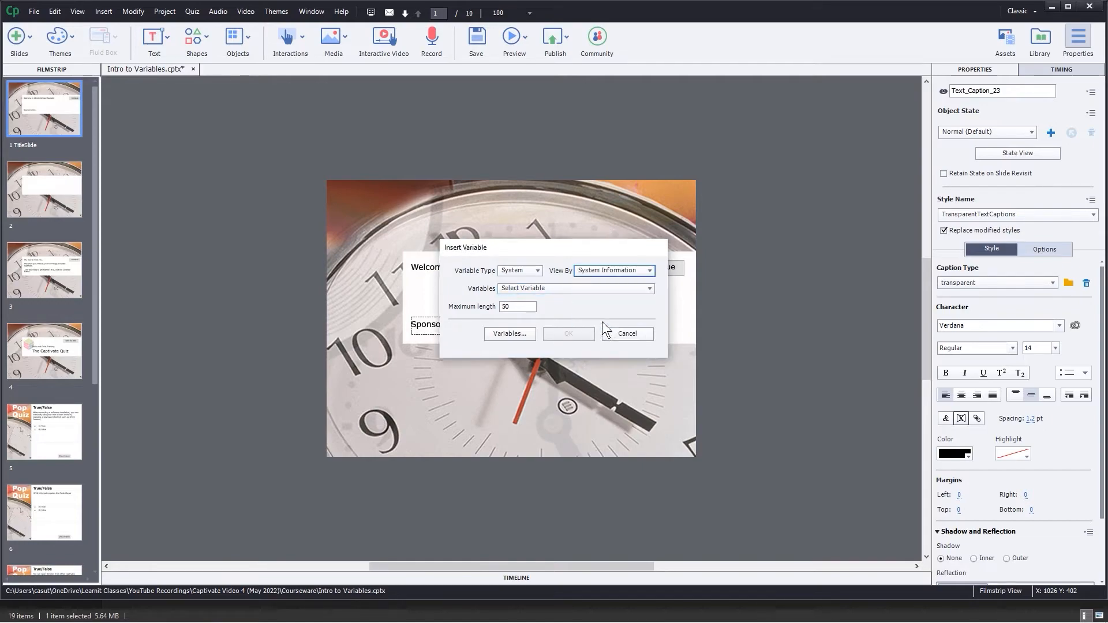
{"action": "left_click", "coordinate": [560, 289]}
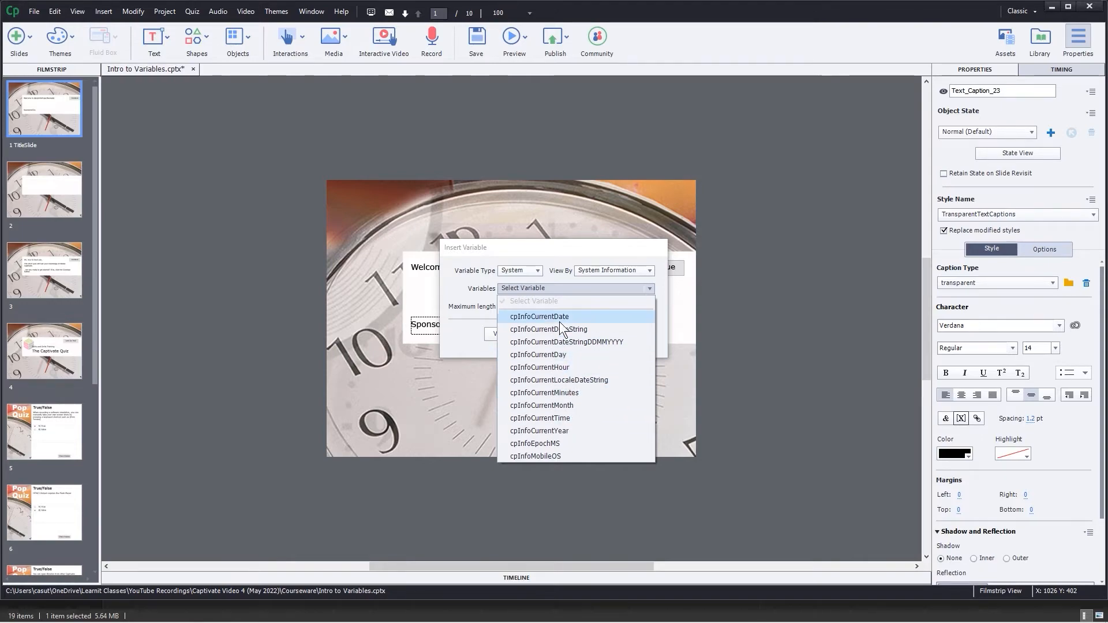
{"action": "left_click", "coordinate": [448, 279]}
{"action": "left_click", "coordinate": [611, 272]}
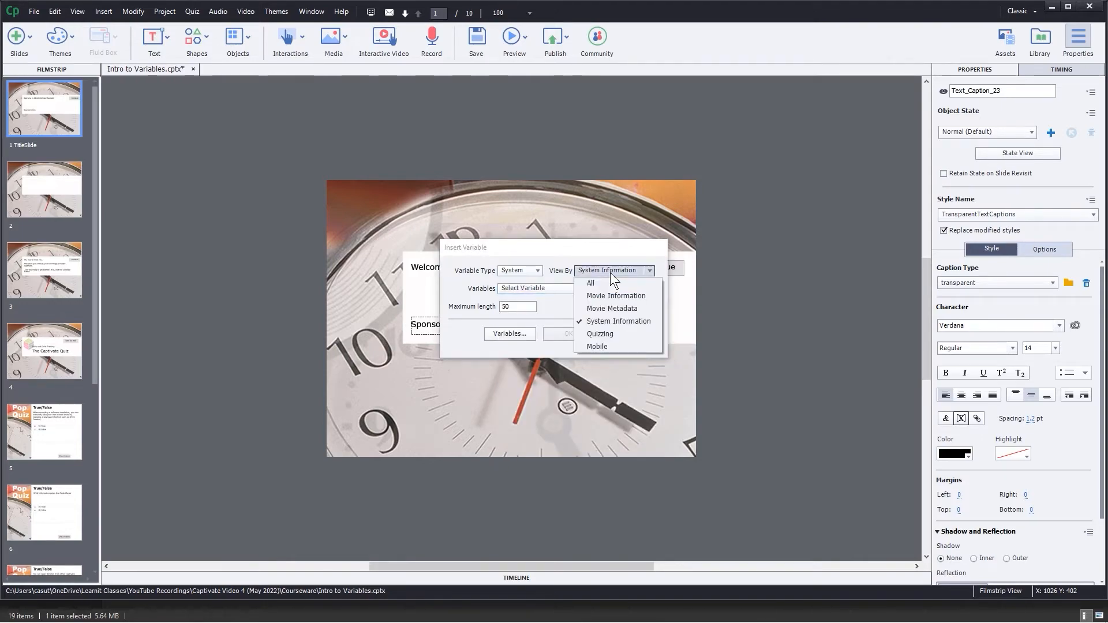
{"action": "left_click", "coordinate": [606, 333]}
{"action": "left_click", "coordinate": [576, 290]}
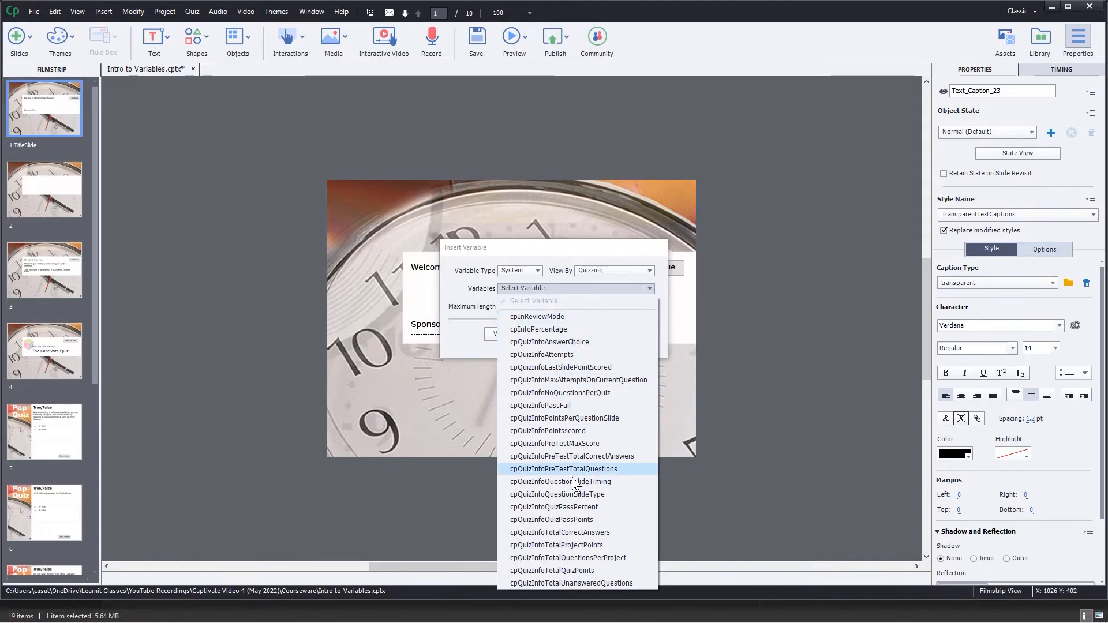
{"action": "left_click", "coordinate": [458, 290]}
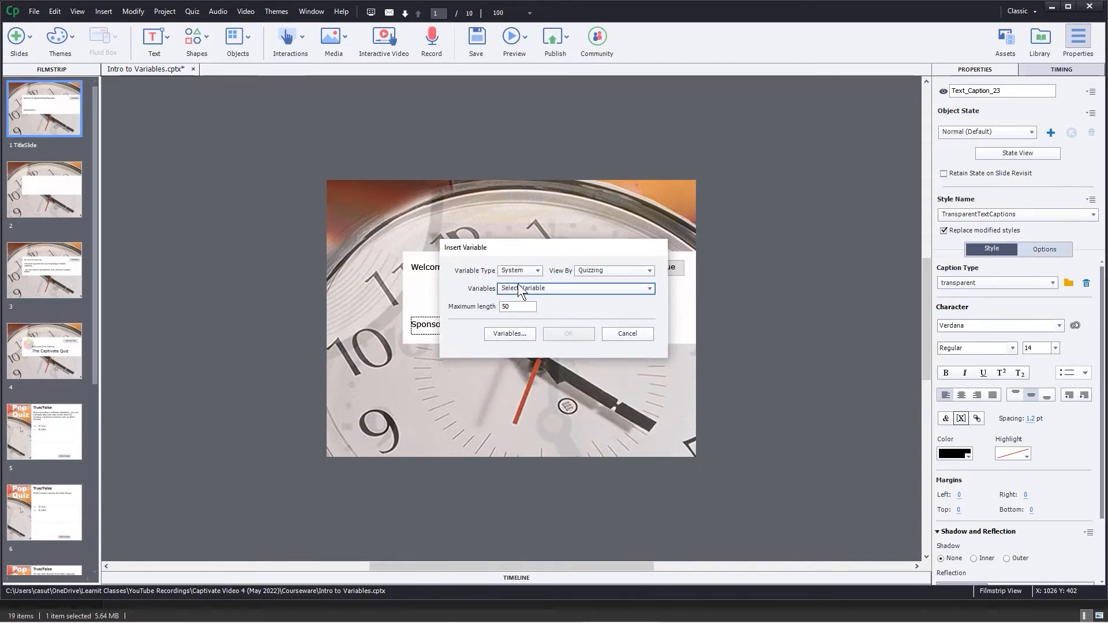
- Insert the Movie Metadata variable cpInfoCompany after "Sponsored by:" with a maximum length of 50
{"action": "left_click", "coordinate": [601, 269]}
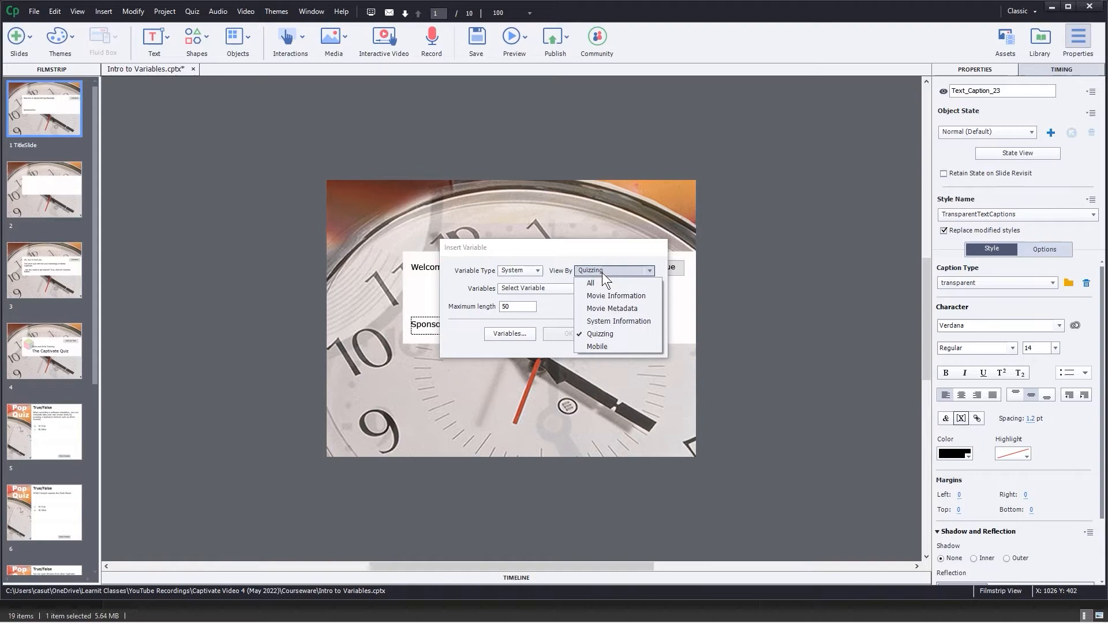
{"action": "left_click", "coordinate": [611, 308]}
{"action": "left_click", "coordinate": [559, 288]}
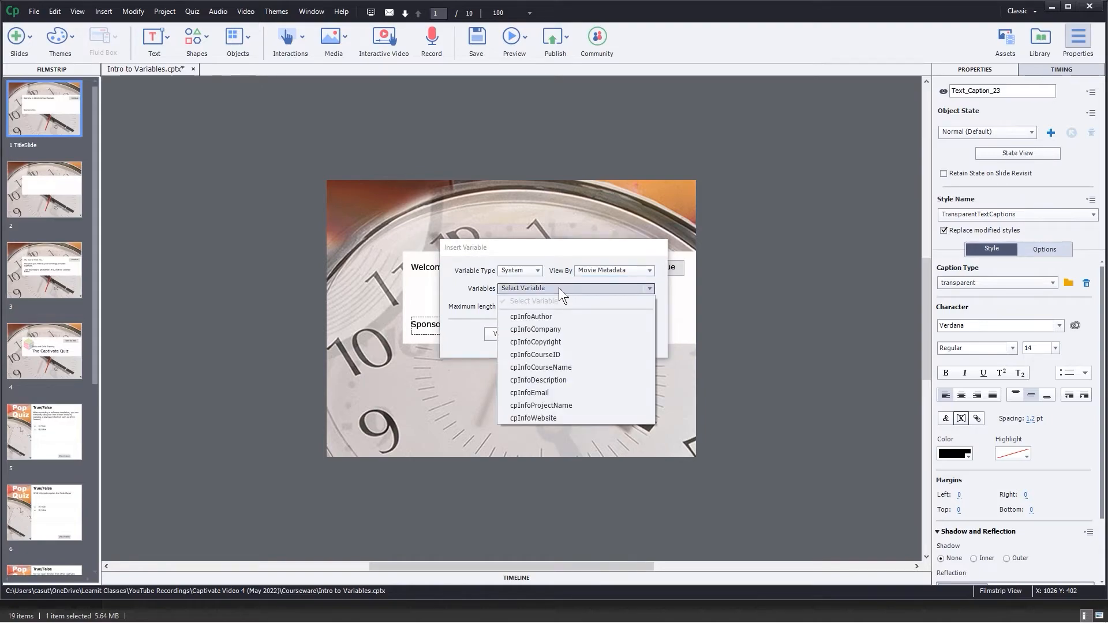
{"action": "left_click", "coordinate": [546, 330]}
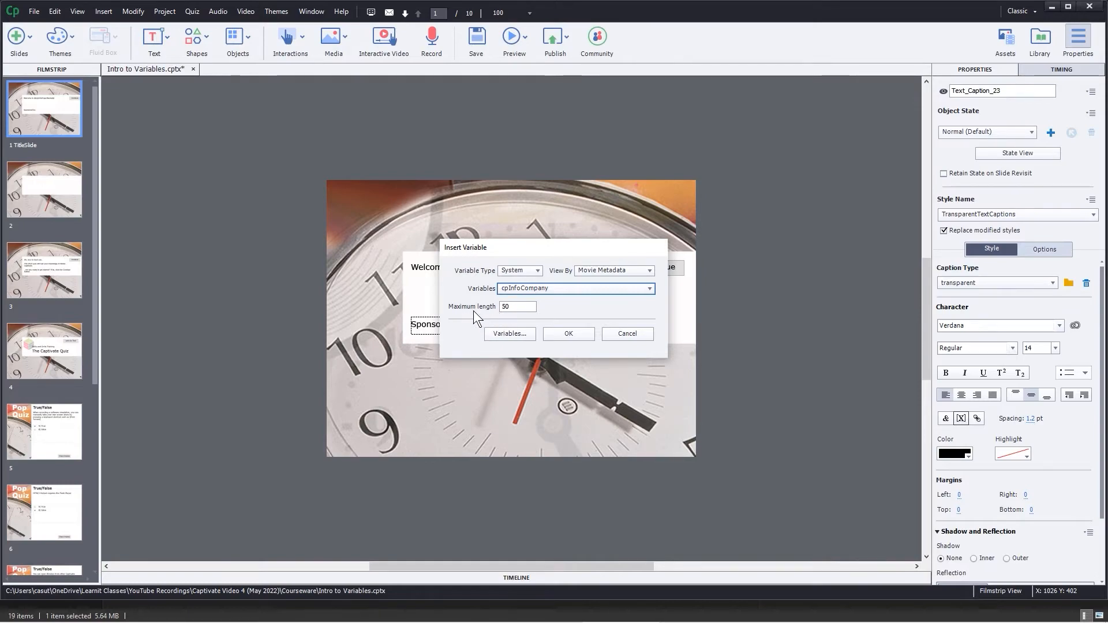
{"action": "double_click", "coordinate": [513, 307]}
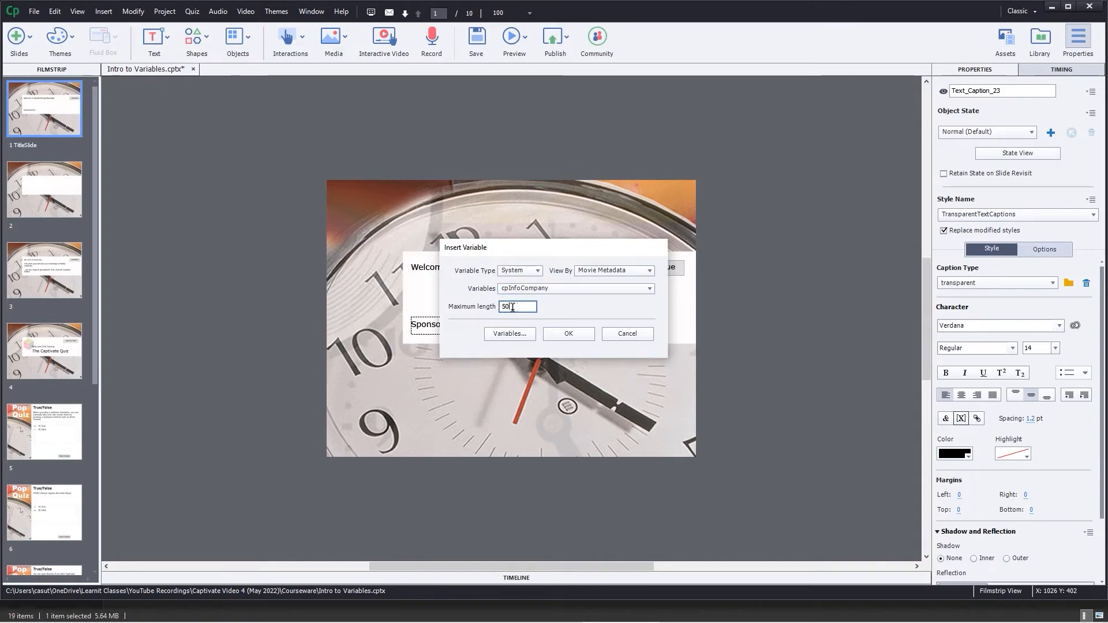
{"action": "left_click", "coordinate": [456, 286]}
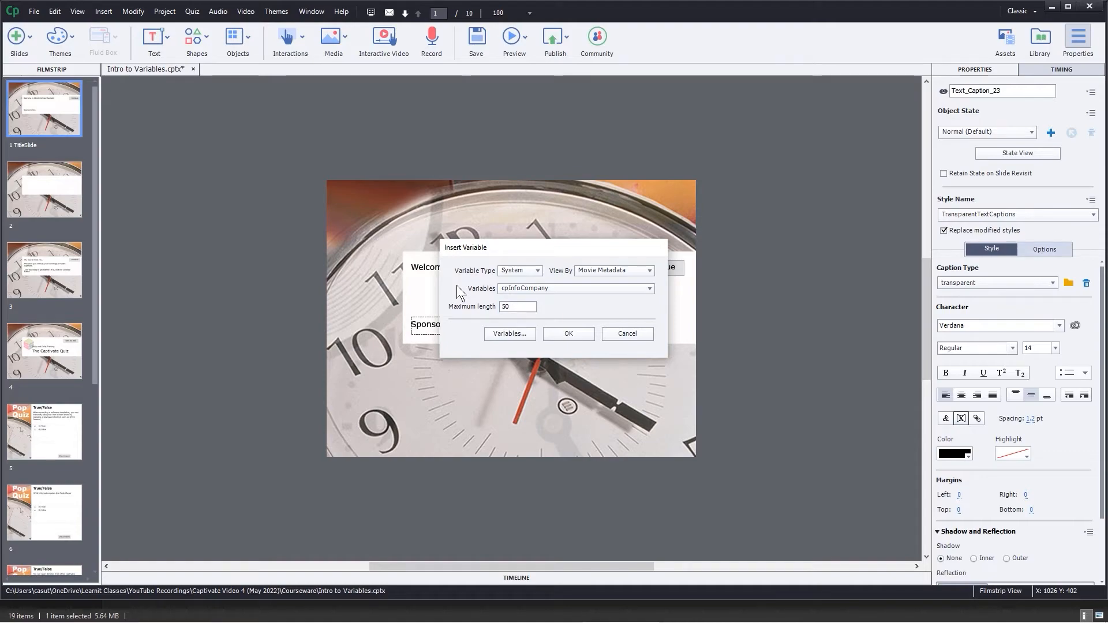
{"action": "left_click", "coordinate": [572, 331]}
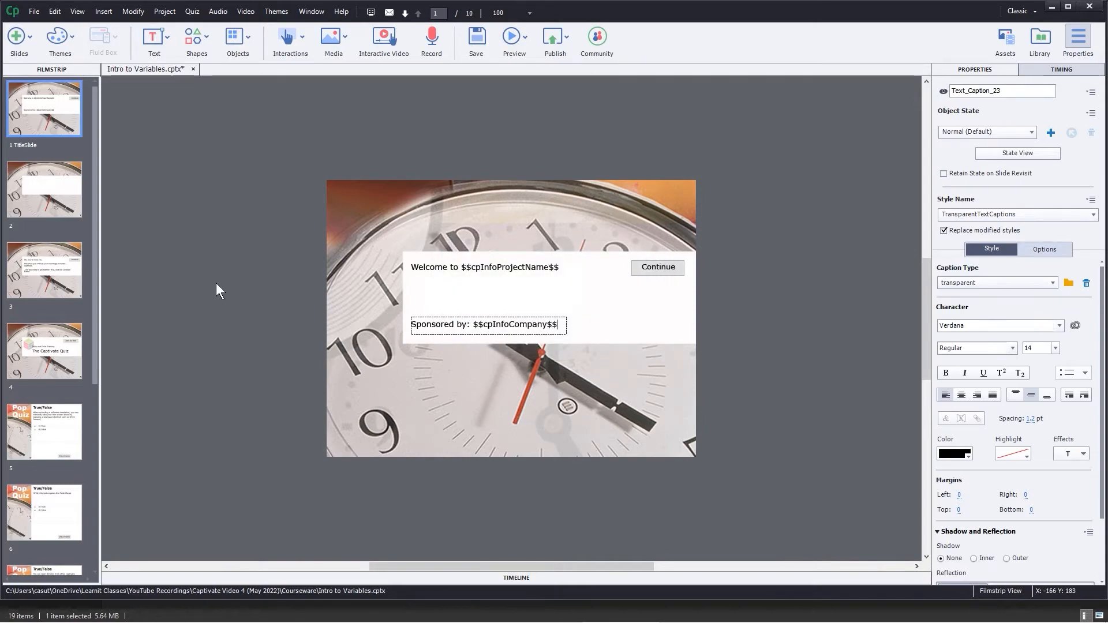
- Preview the project from the title slide to check the company name in the "Sponsored by:" caption, and close the preview
{"action": "left_click", "coordinate": [55, 116]}
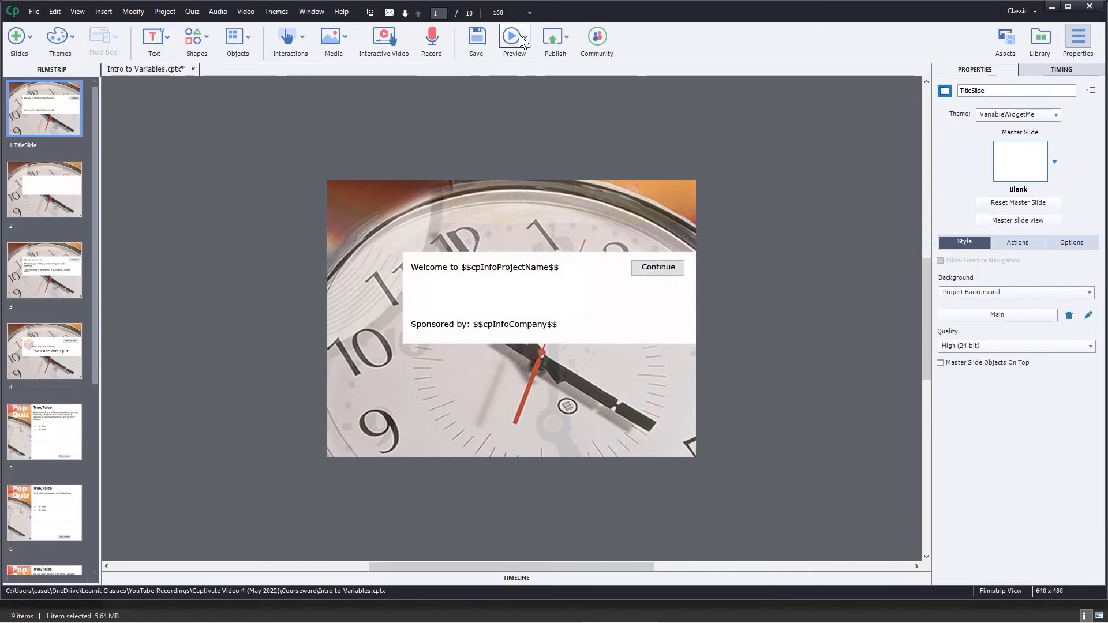
{"action": "left_click", "coordinate": [521, 54]}
{"action": "left_click", "coordinate": [546, 119]}
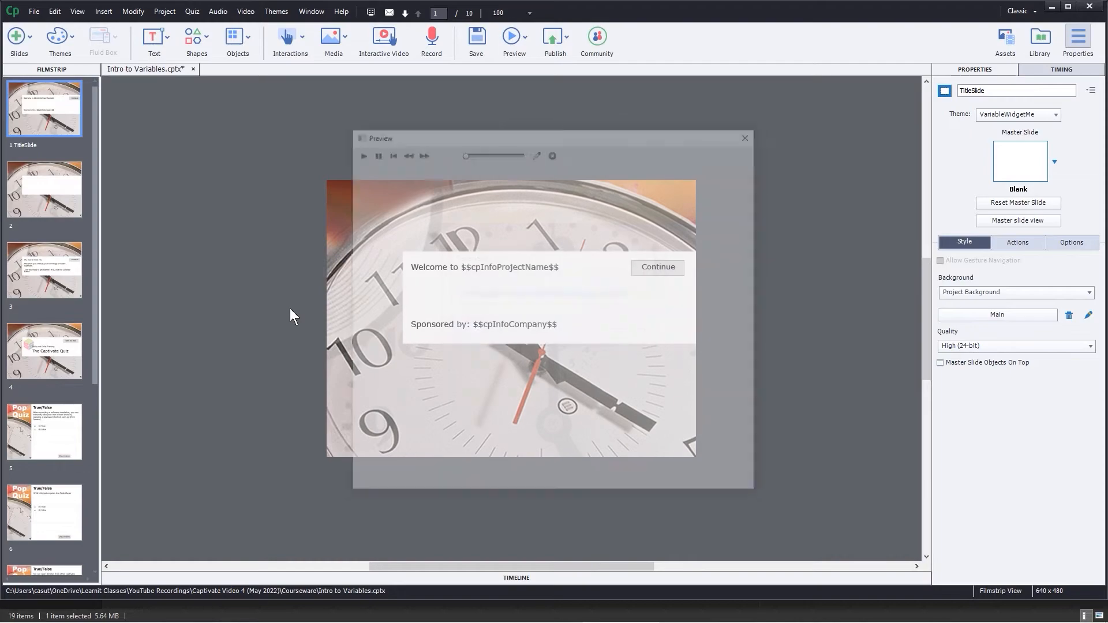
{"action": "left_click", "coordinate": [553, 318]}
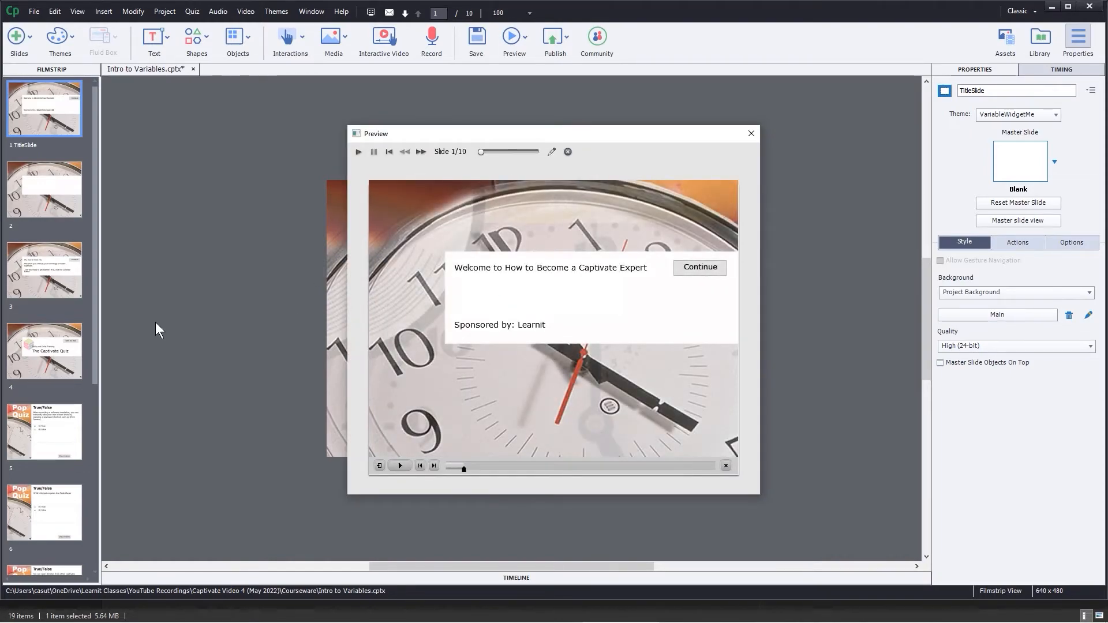
{"action": "left_click", "coordinate": [754, 133]}
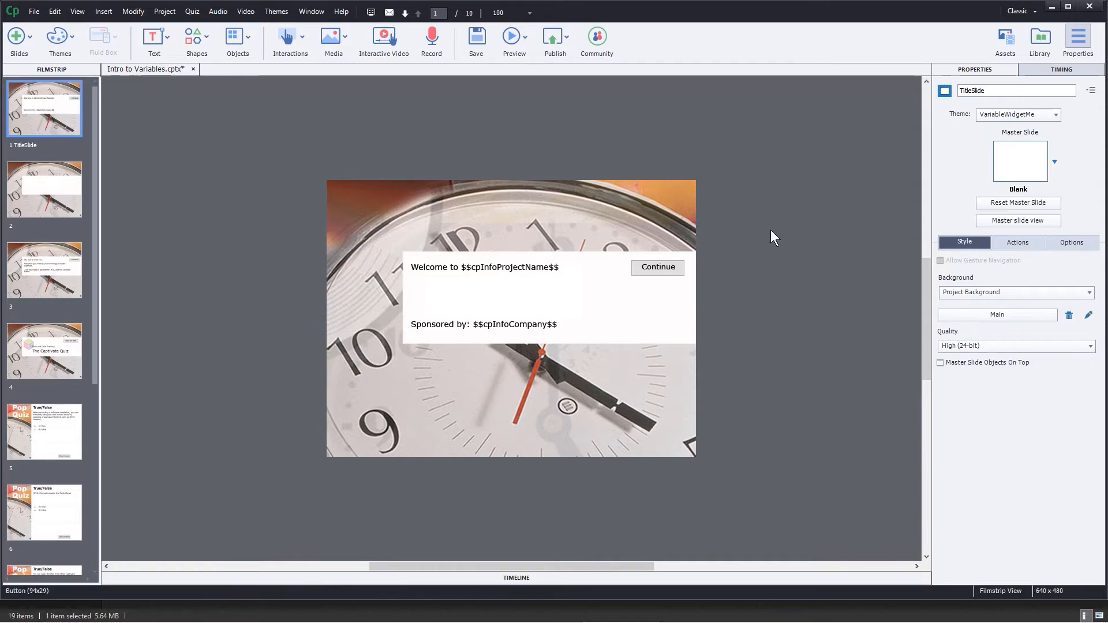
- Add a text caption reading "Slide of" to the main master slide of the VariableWidgetMe theme
{"action": "left_click", "coordinate": [1011, 223]}
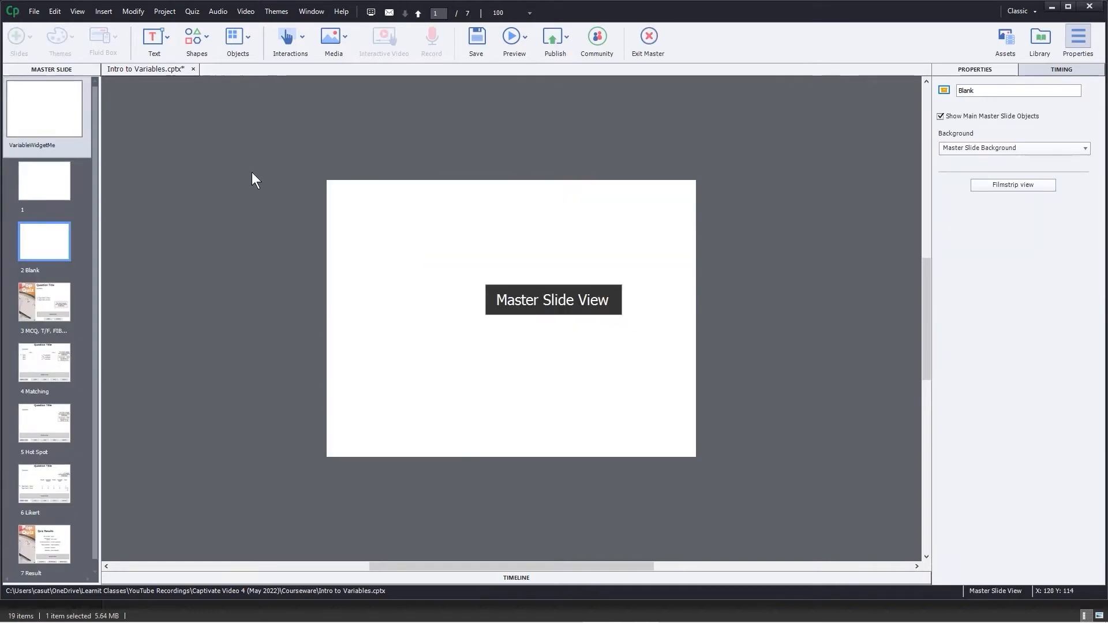
{"action": "left_click", "coordinate": [43, 120]}
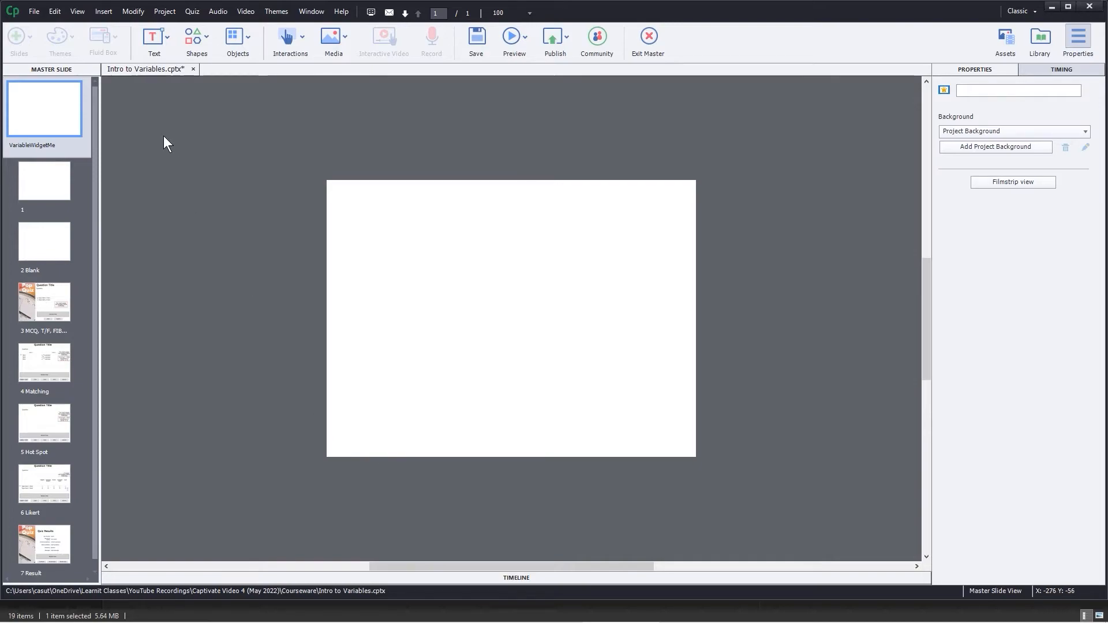
{"action": "left_click", "coordinate": [159, 39]}
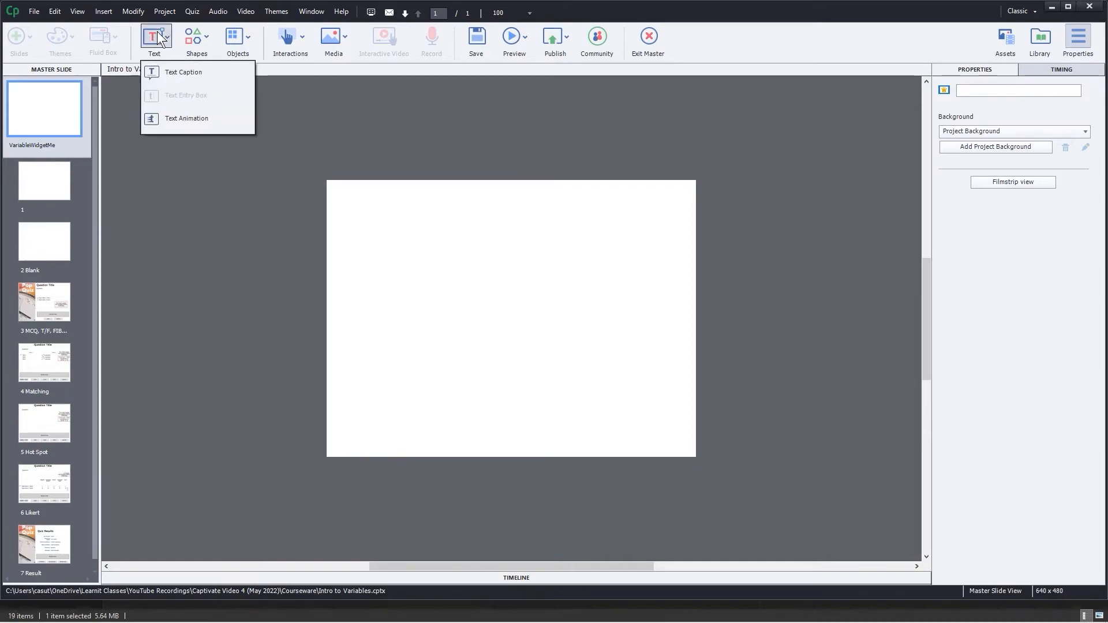
{"action": "left_click", "coordinate": [165, 70]}
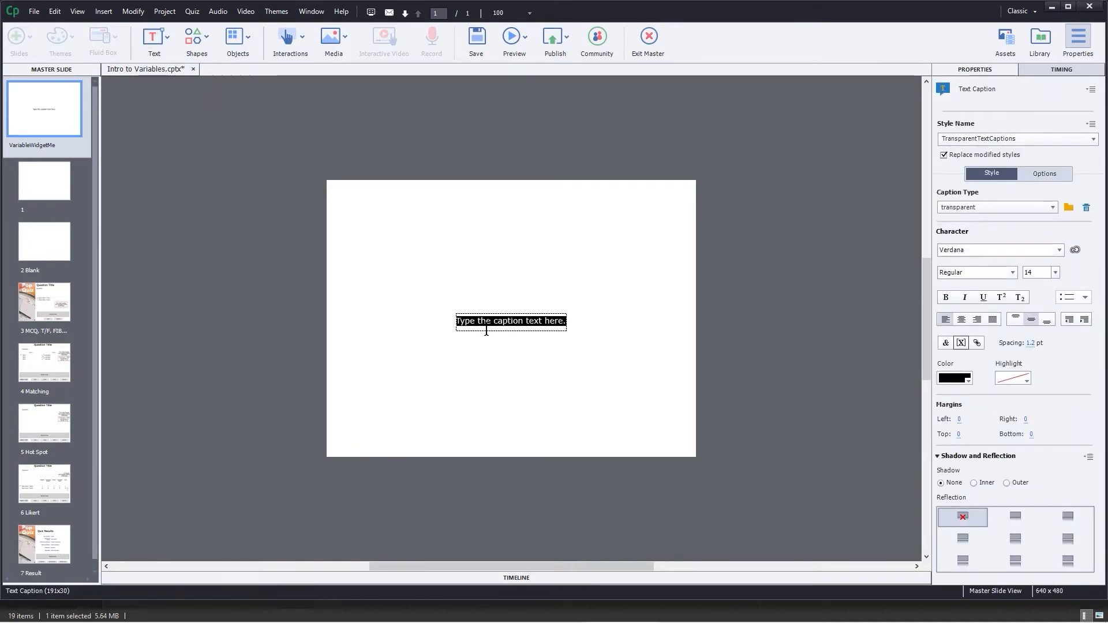
{"action": "type", "text": "Sli"}
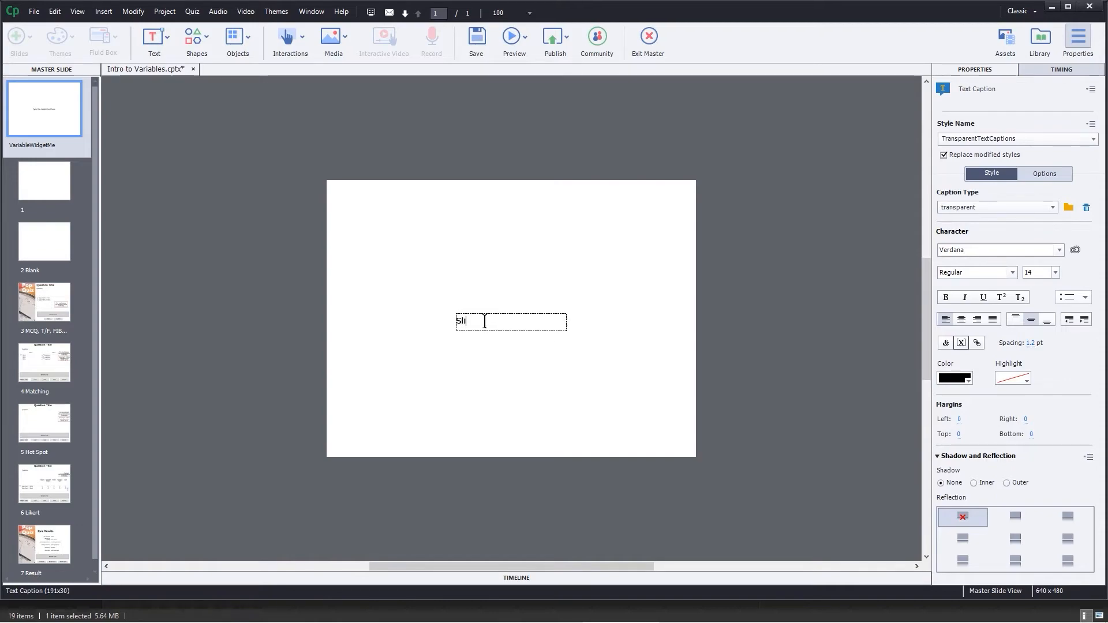
{"action": "type", "text": "de of"}
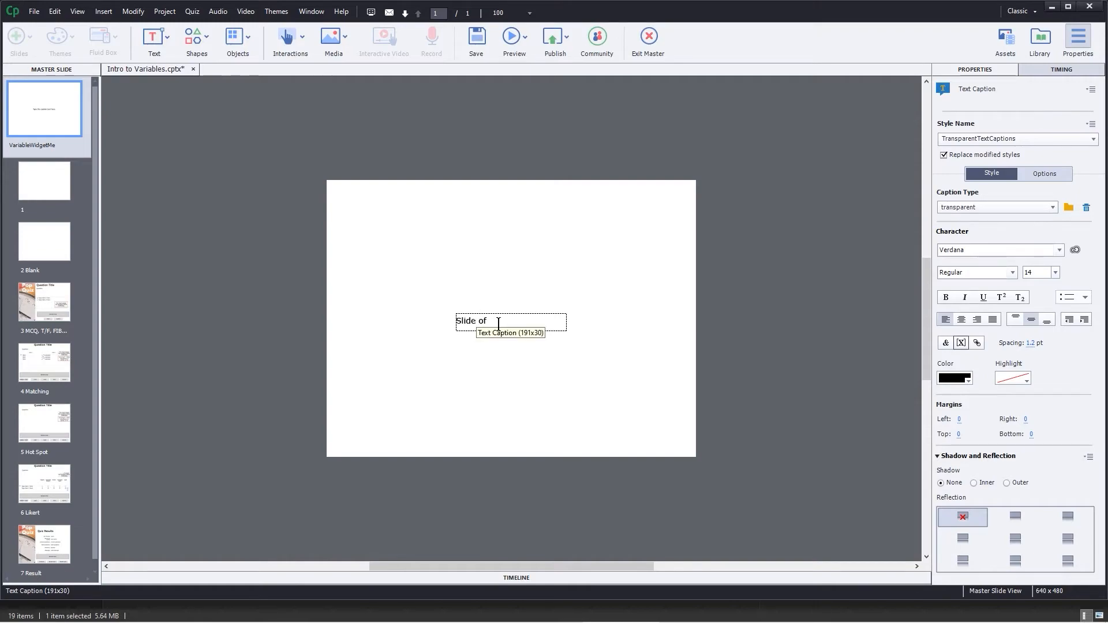
- Start inserting a System variable before "of" in the master slide caption, with the variables filtered by Movie Information
{"action": "left_click", "coordinate": [479, 321]}
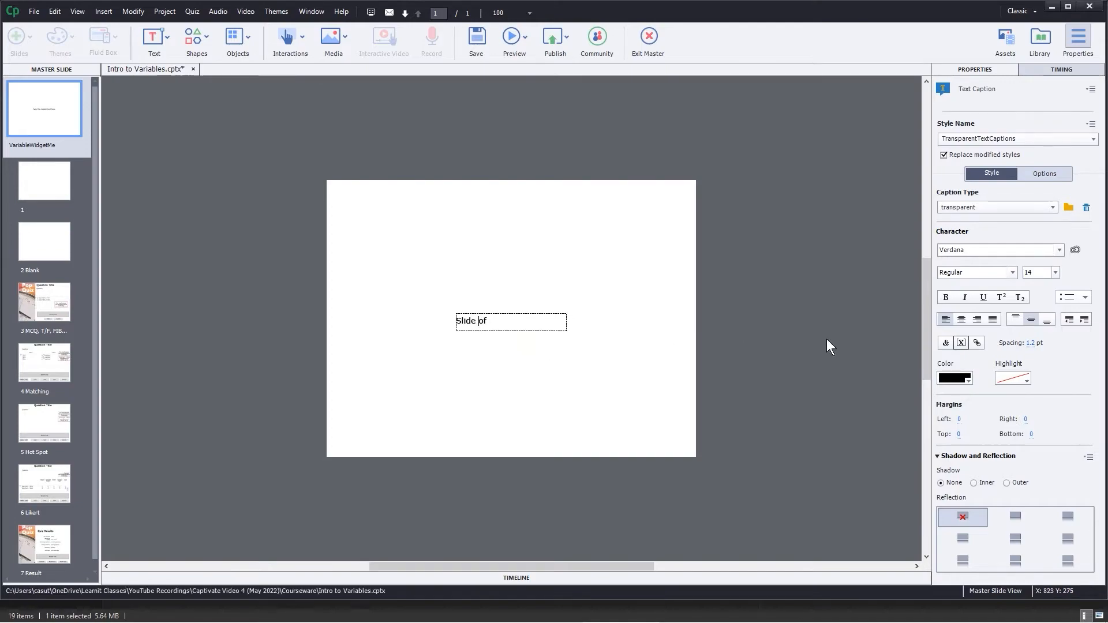
{"action": "left_click", "coordinate": [960, 343]}
{"action": "left_click", "coordinate": [528, 272]}
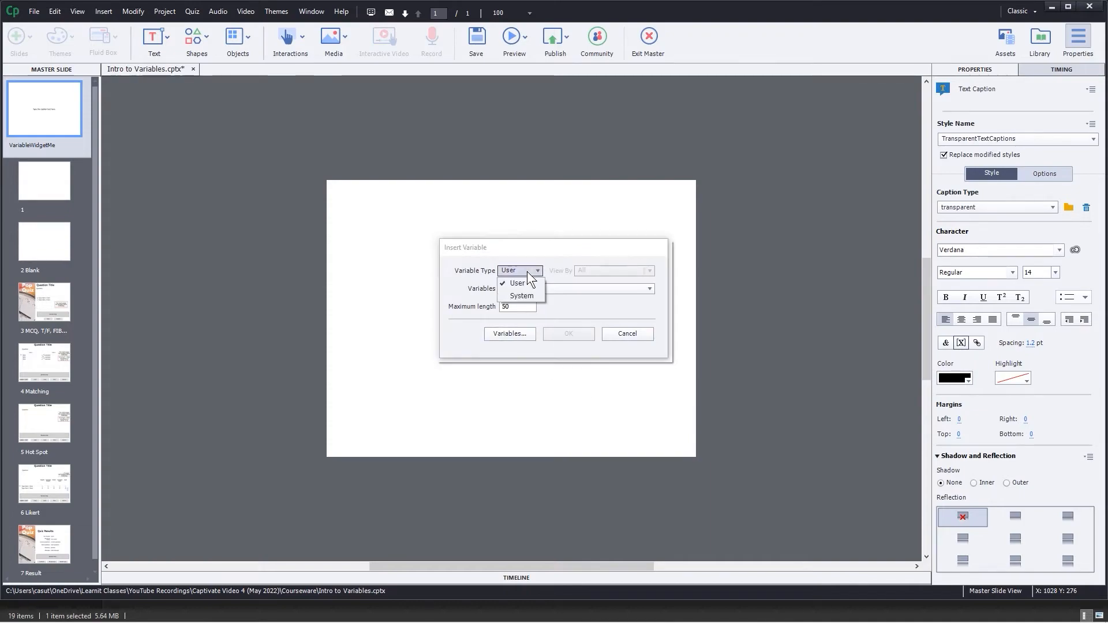
{"action": "left_click", "coordinate": [520, 294]}
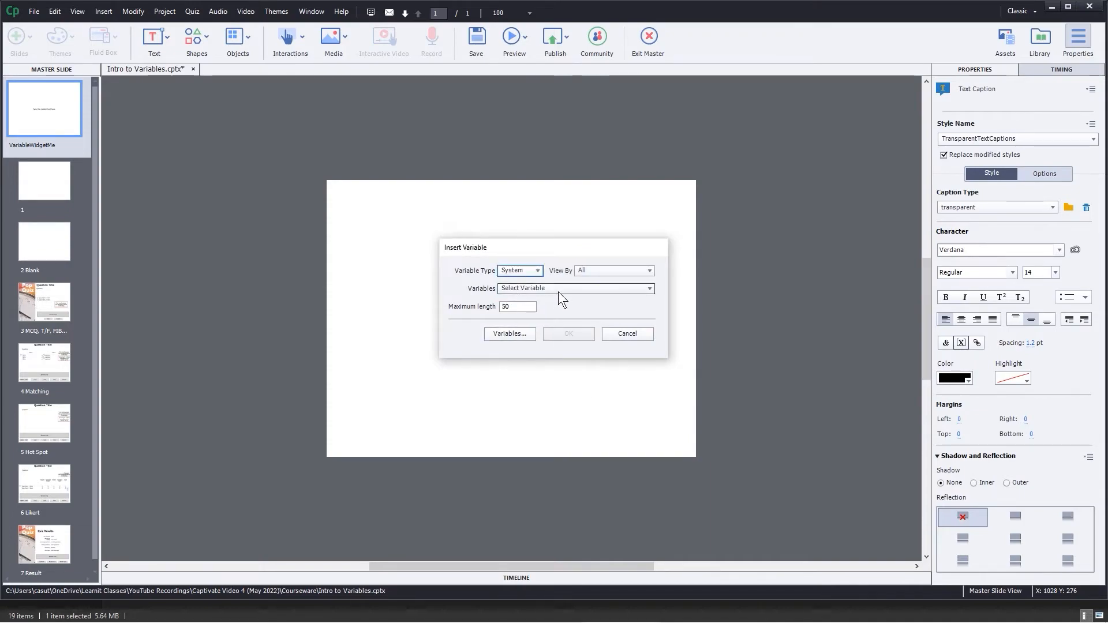
{"action": "left_click", "coordinate": [586, 273]}
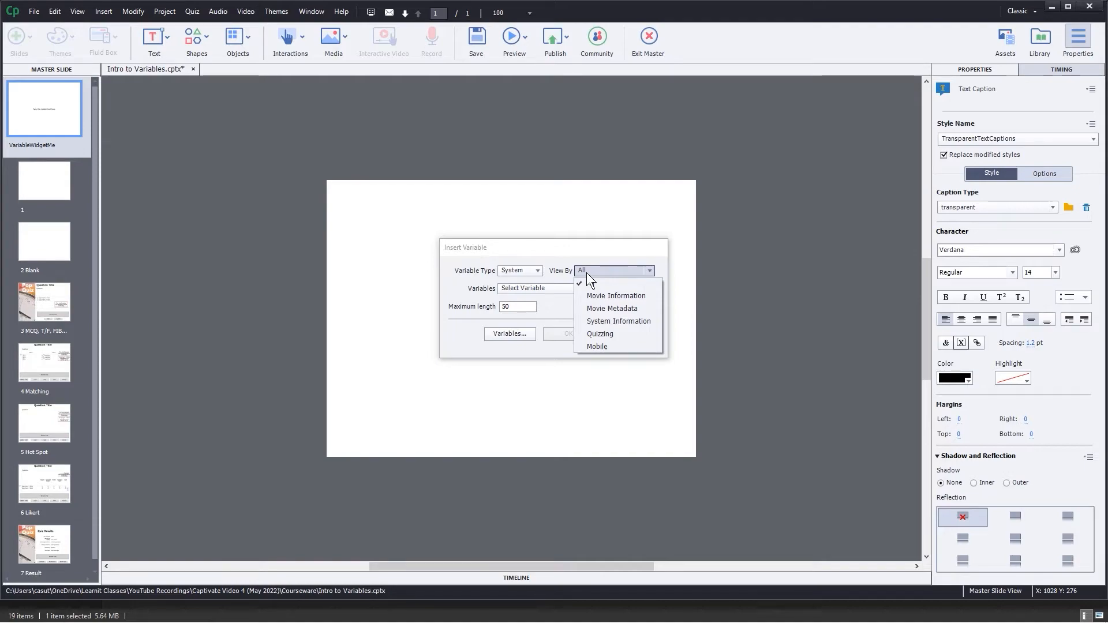
{"action": "left_click", "coordinate": [607, 295]}
{"action": "left_click", "coordinate": [559, 290]}
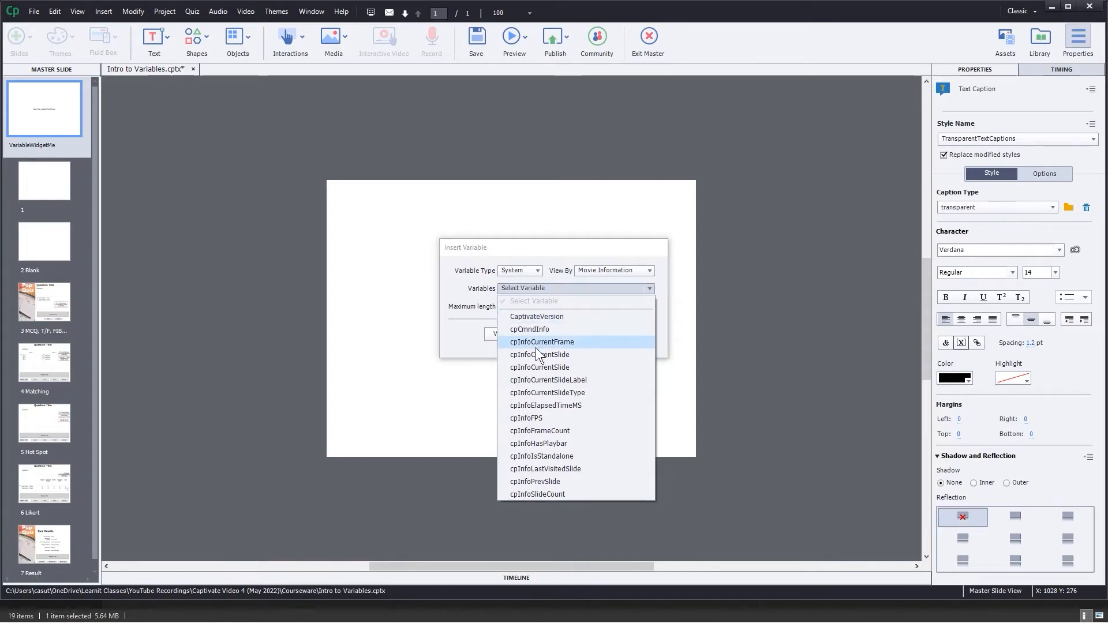
{"action": "left_click", "coordinate": [564, 258]}
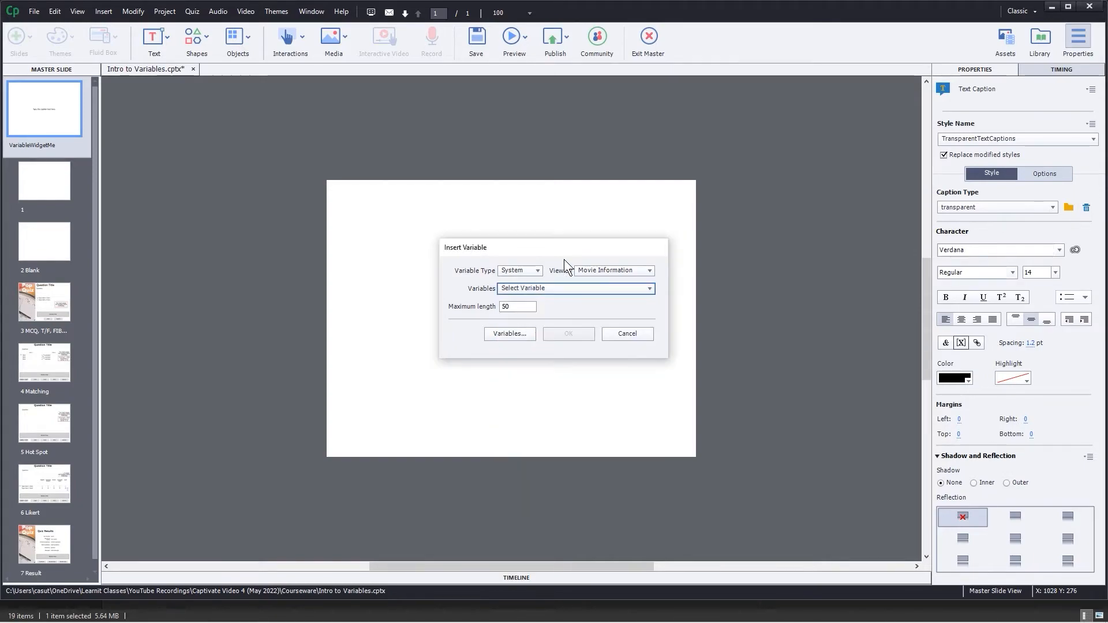
{"action": "left_click", "coordinate": [597, 272]}
{"action": "left_click", "coordinate": [595, 281]}
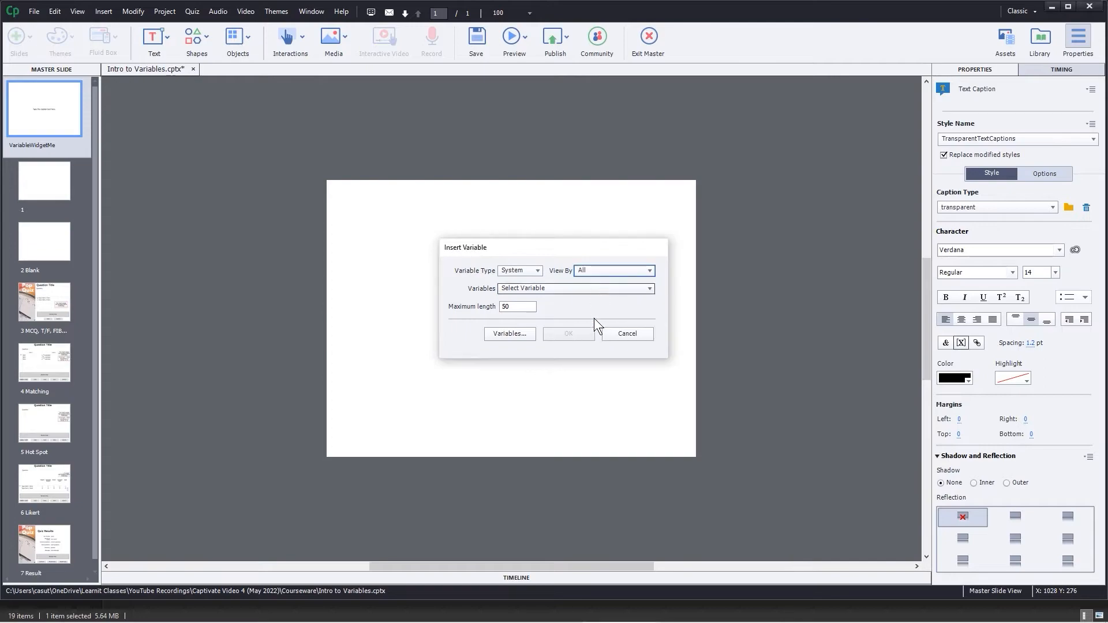
{"action": "left_click", "coordinate": [604, 290]}
{"action": "scroll", "coordinate": [650, 392], "scroll_direction": "down", "scroll_amount": 6}
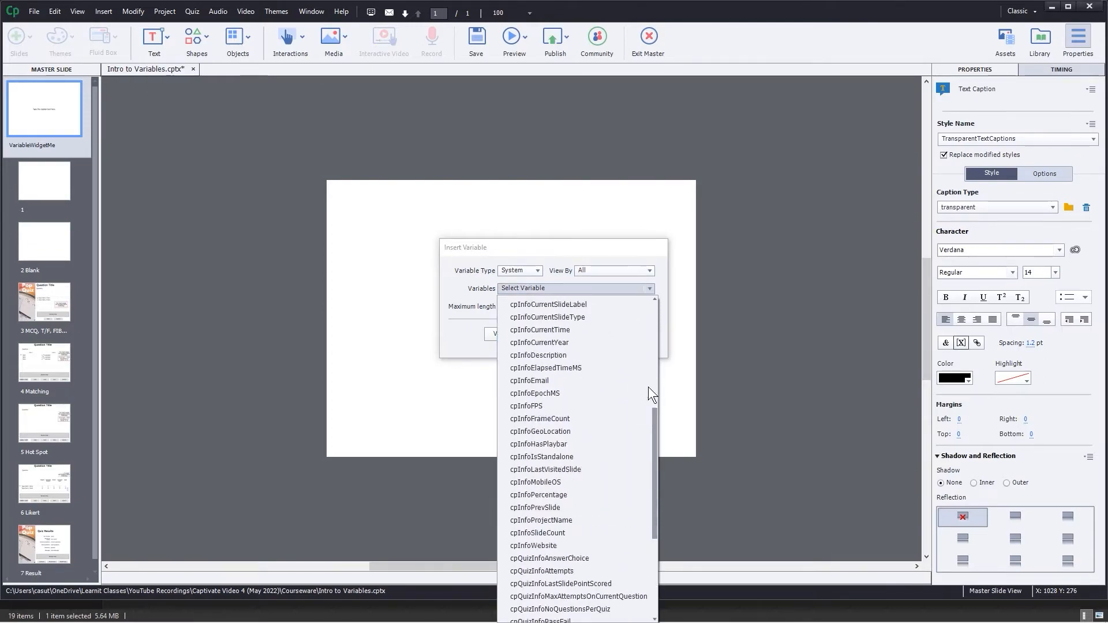
{"action": "left_click", "coordinate": [539, 254]}
{"action": "left_click", "coordinate": [610, 270]}
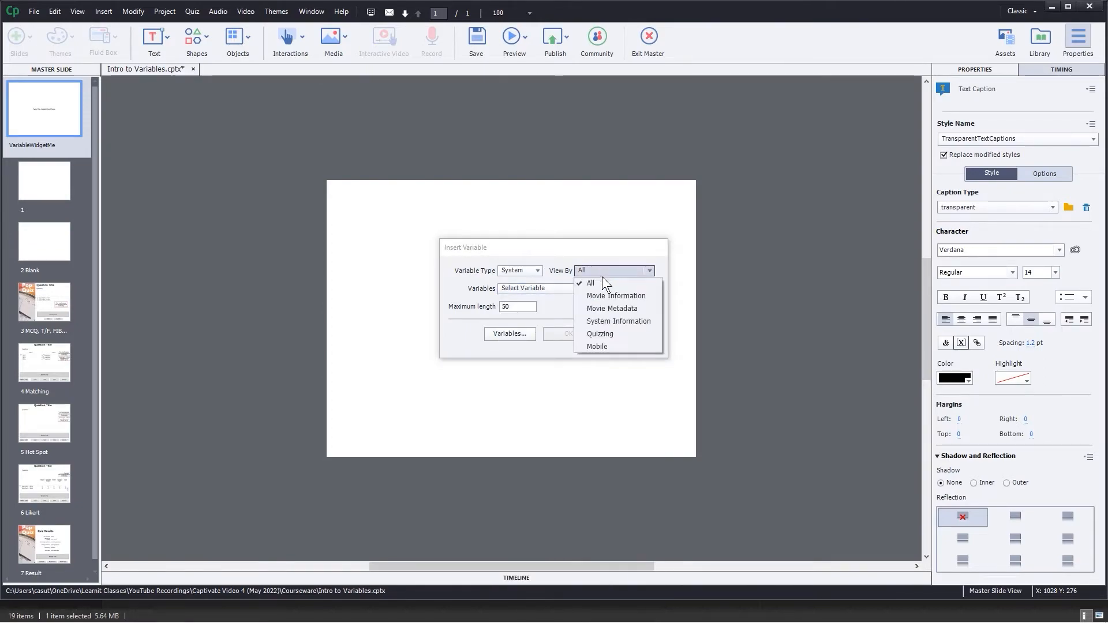
{"action": "left_click", "coordinate": [596, 296]}
- Insert the Movie Information system variable cpInfoCurrentSlide after "Slide" in the master slide's caption, followed by the word "of"
{"action": "left_click", "coordinate": [541, 288]}
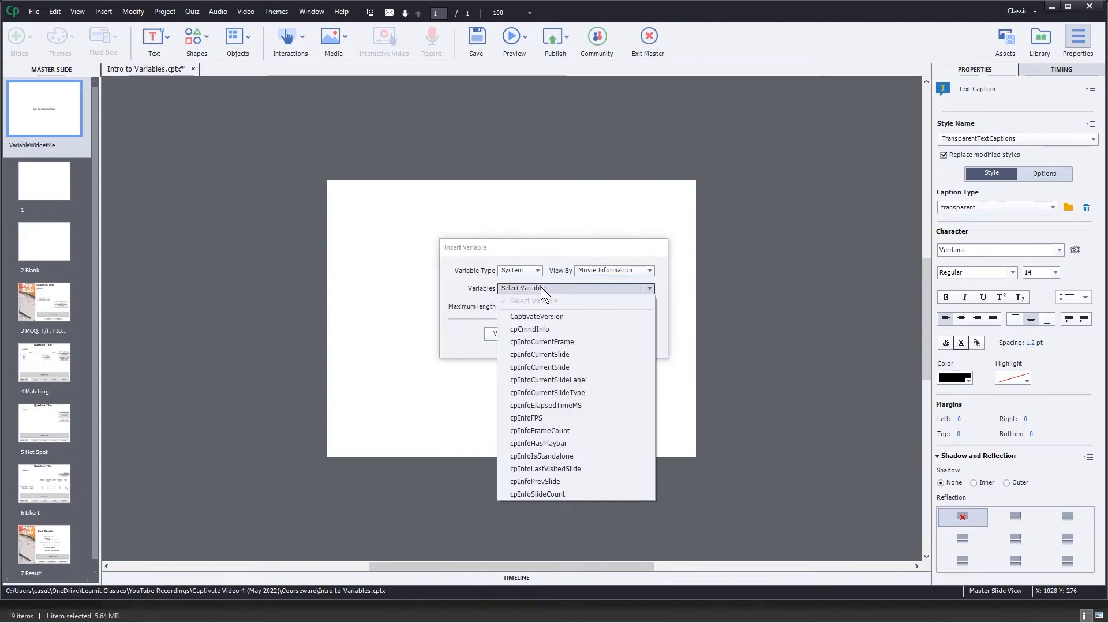
{"action": "left_click", "coordinate": [533, 356]}
{"action": "left_click", "coordinate": [569, 336]}
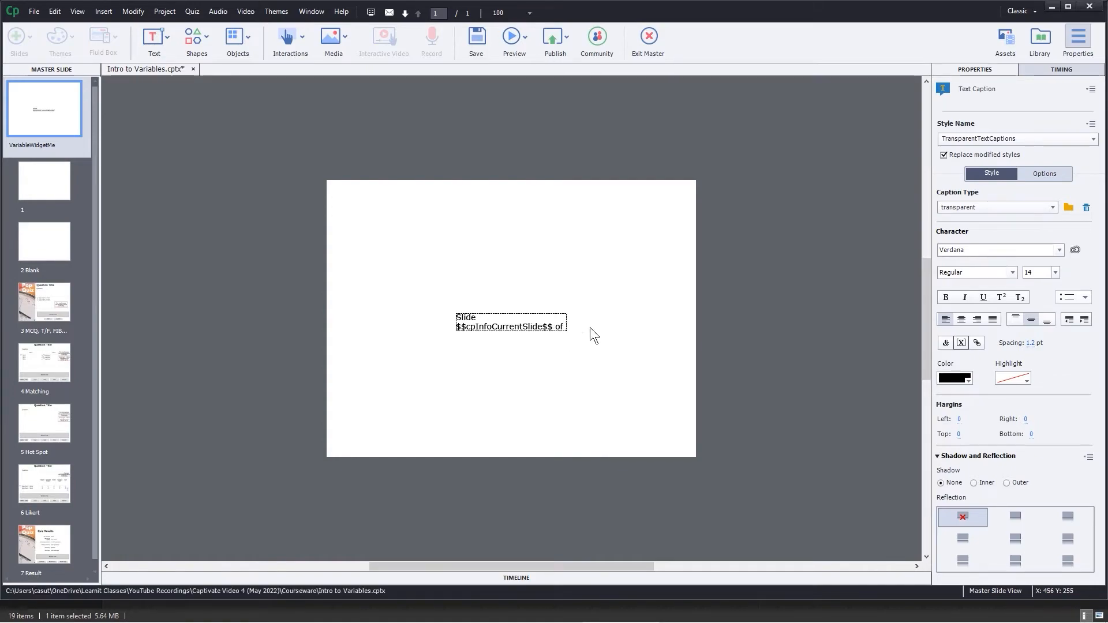
- Begin inserting another variable at the end of the master slide's caption, with System as its variable type
{"action": "left_click", "coordinate": [962, 344]}
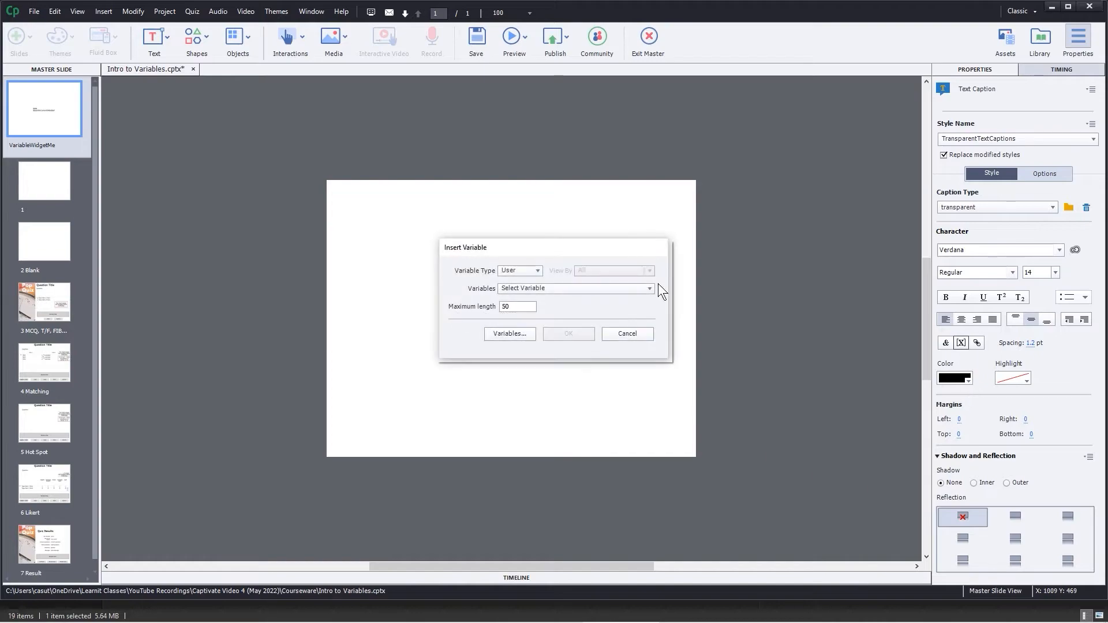
{"action": "left_click", "coordinate": [536, 269]}
{"action": "left_click", "coordinate": [521, 296]}
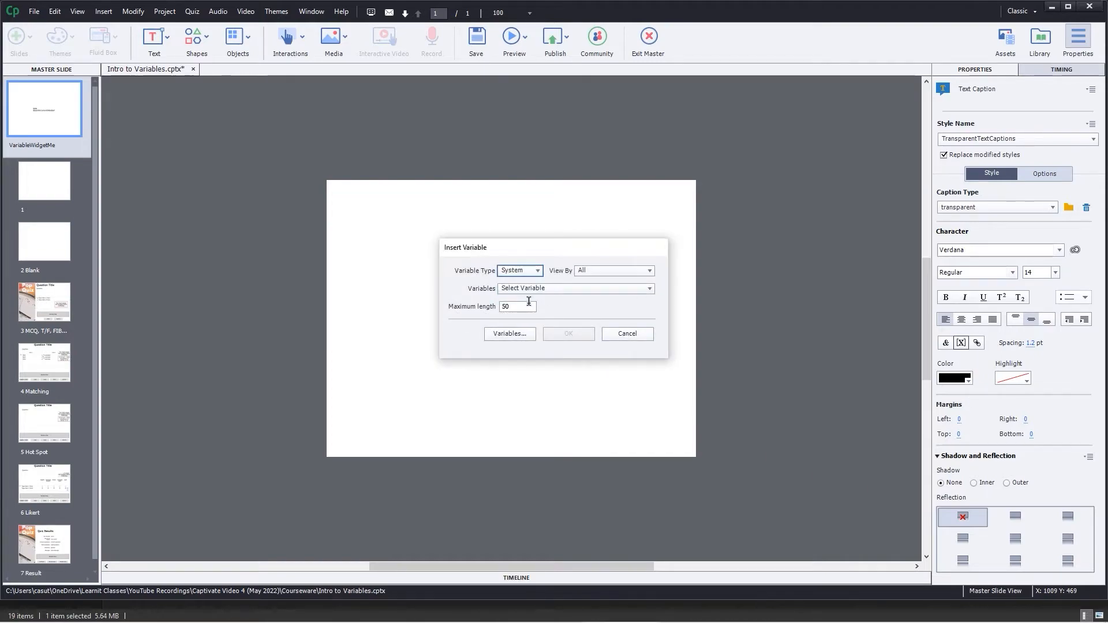
{"action": "left_click", "coordinate": [556, 289]}
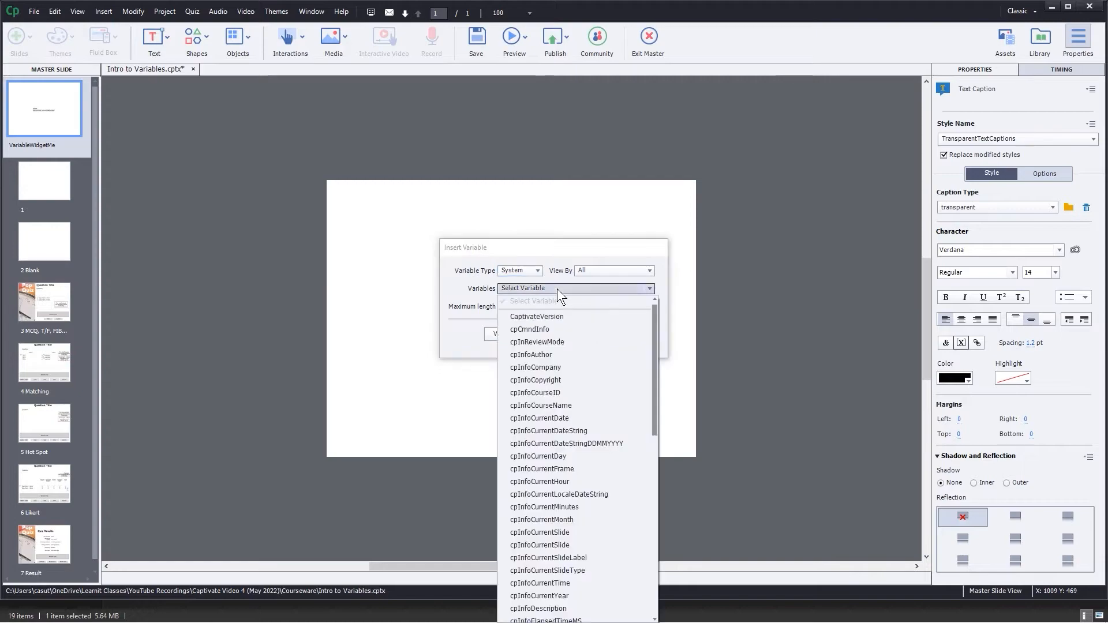
{"action": "left_click", "coordinate": [588, 271]}
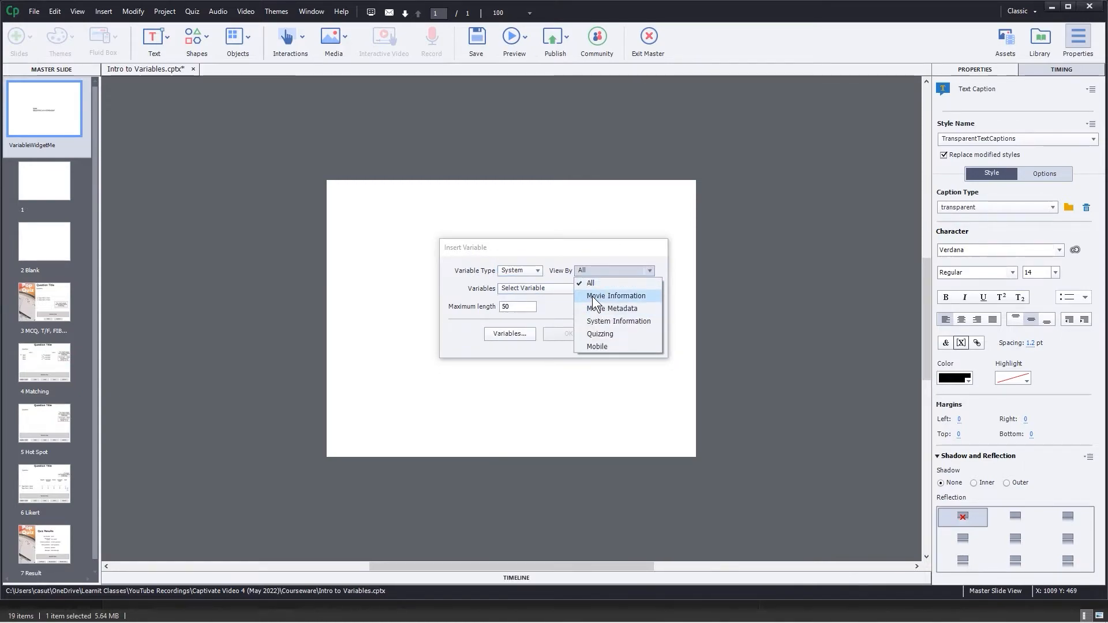
{"action": "left_click", "coordinate": [595, 309]}
{"action": "left_click", "coordinate": [569, 289]}
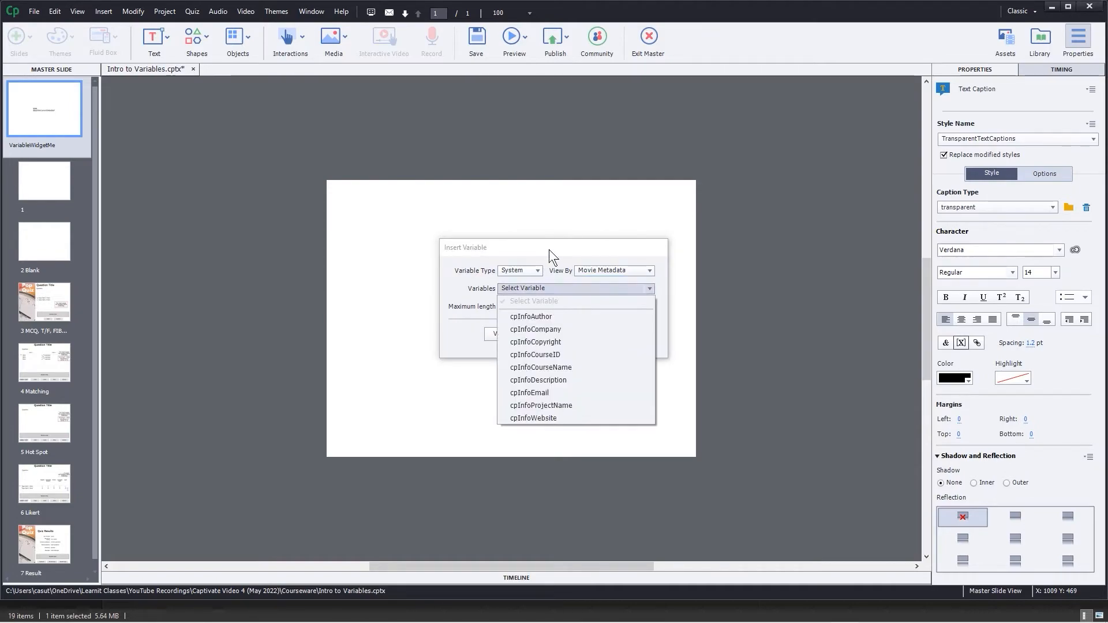
{"action": "left_click", "coordinate": [549, 249]}
- Insert the system variable cpInfoSlideCount from the Movie Information category at the end of the caption
{"action": "left_click", "coordinate": [588, 269]}
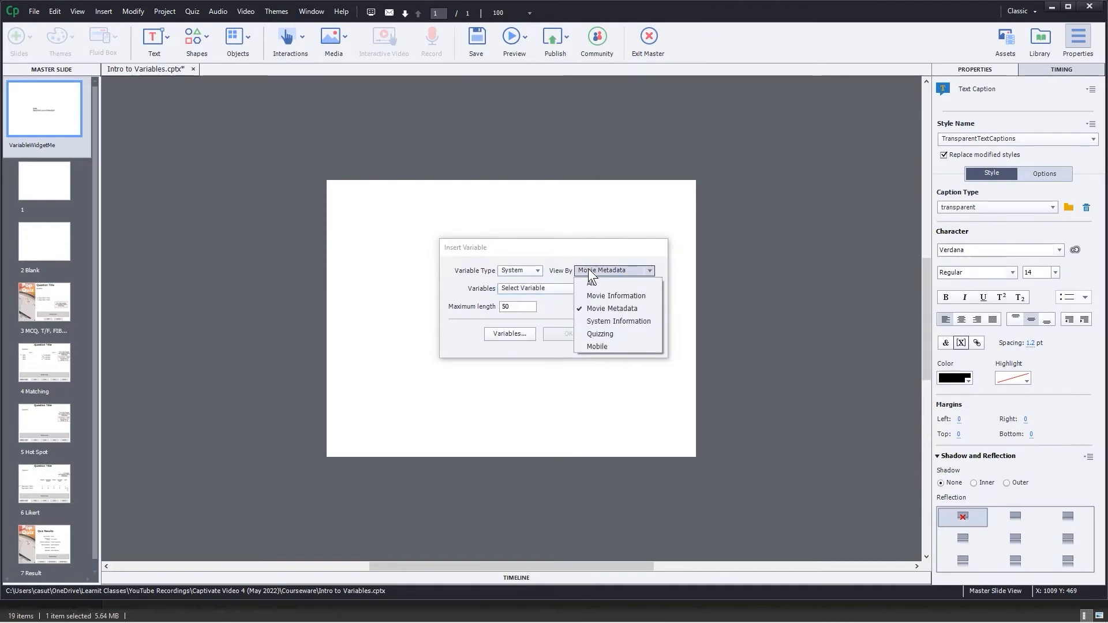
{"action": "left_click", "coordinate": [595, 297]}
{"action": "left_click", "coordinate": [549, 288]}
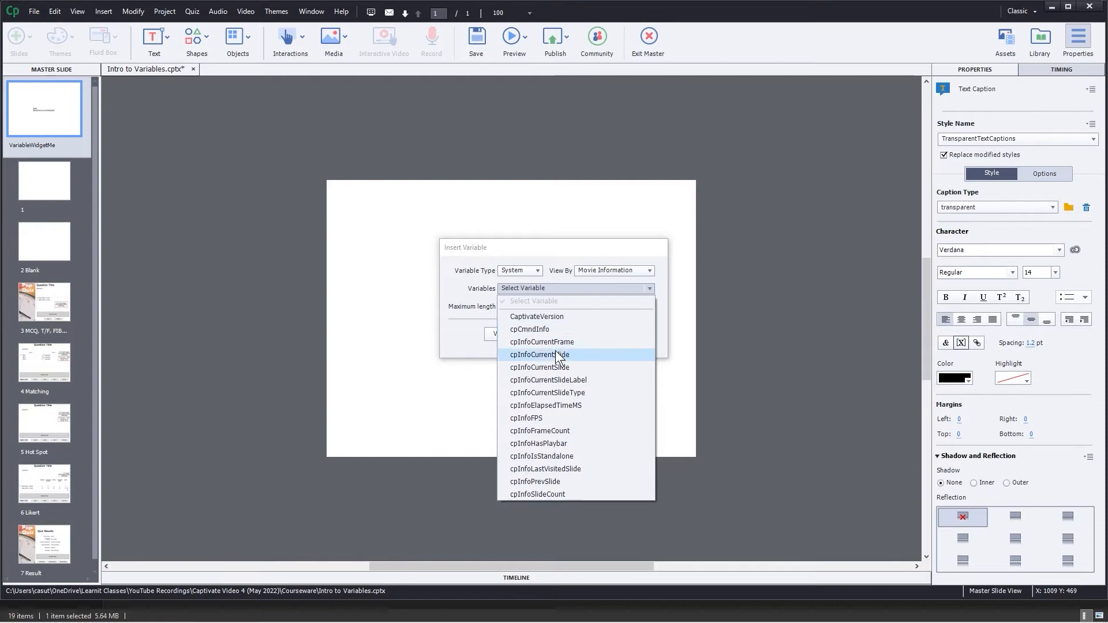
{"action": "left_click", "coordinate": [558, 495]}
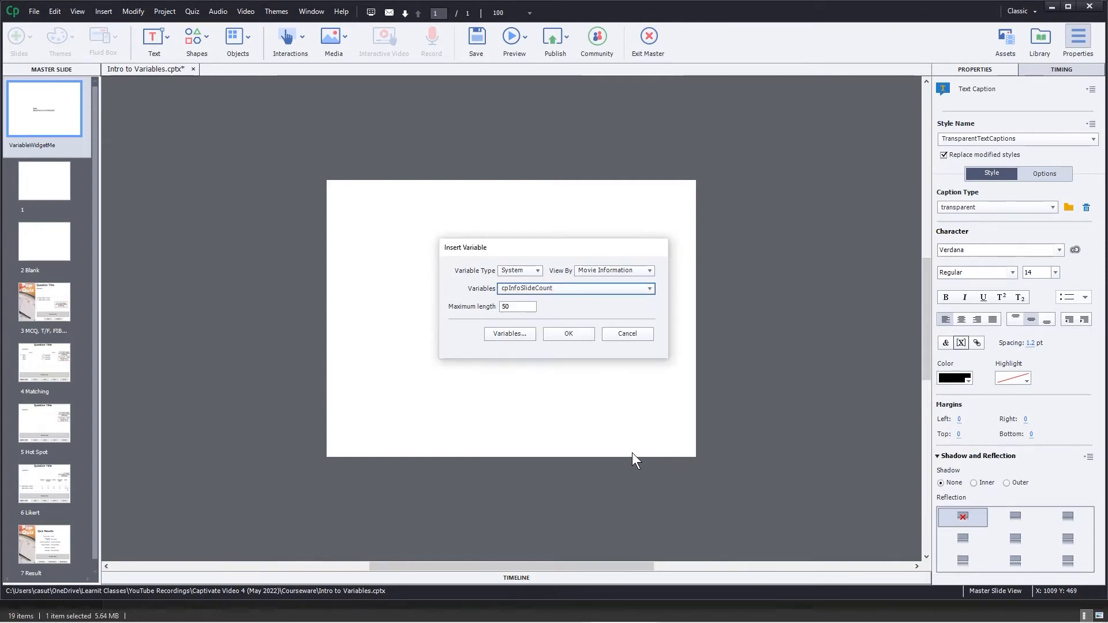
{"action": "left_click", "coordinate": [567, 334]}
- Widen the slide-number caption to about 403 x 30, place it in the master slide's lower-left corner, and exit master slide editing
{"action": "left_click", "coordinate": [531, 364]}
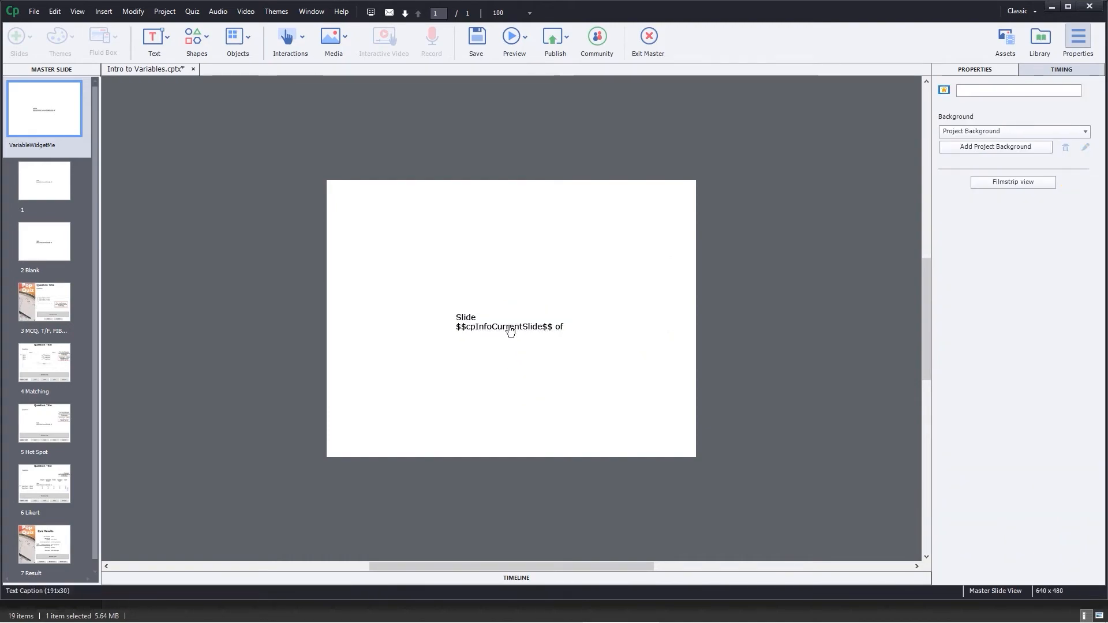
{"action": "left_click_drag", "start_coordinate": [505, 325], "coordinate": [570, 443]}
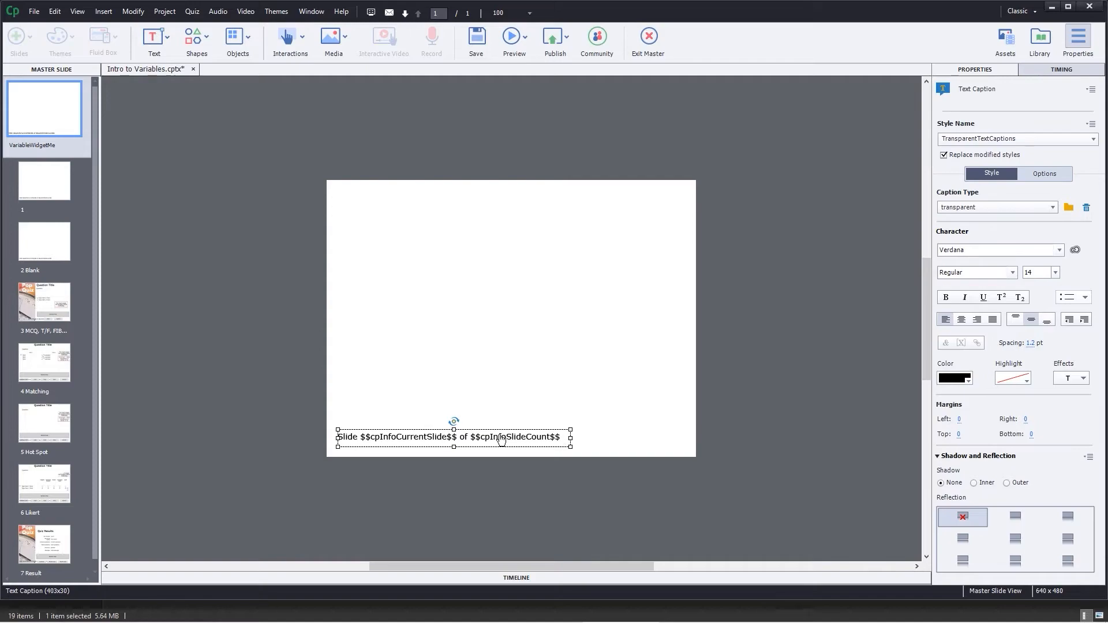
{"action": "left_click_drag", "start_coordinate": [471, 437], "coordinate": [470, 439]}
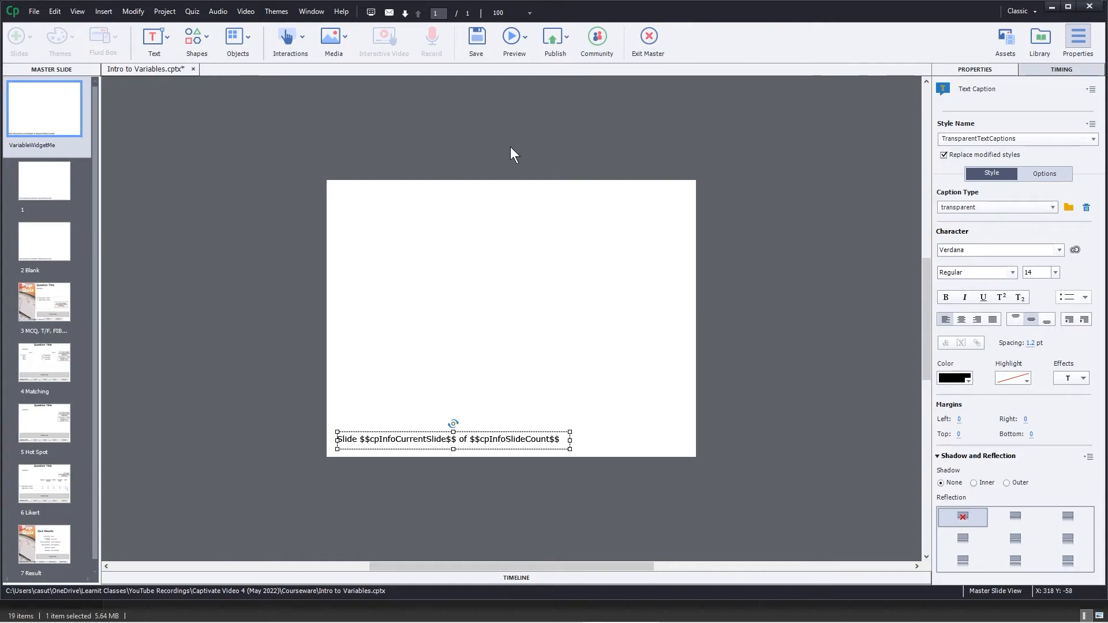
{"action": "left_click", "coordinate": [641, 44]}
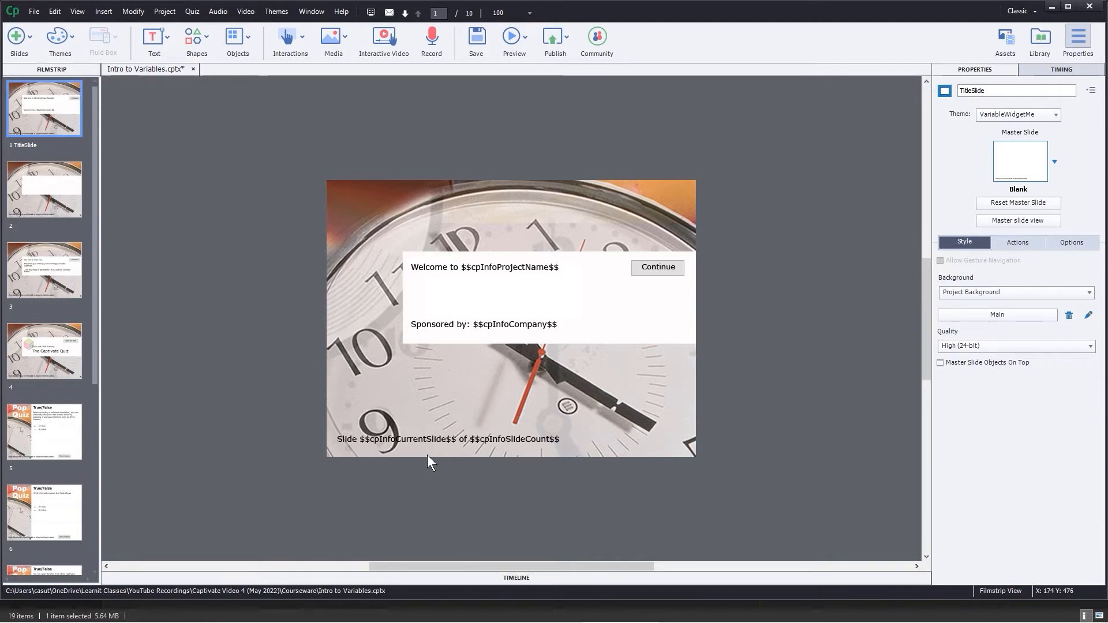
- Check the slide-number caption on slides 2, 3 and 4, and return to the title slide
{"action": "left_click", "coordinate": [23, 175]}
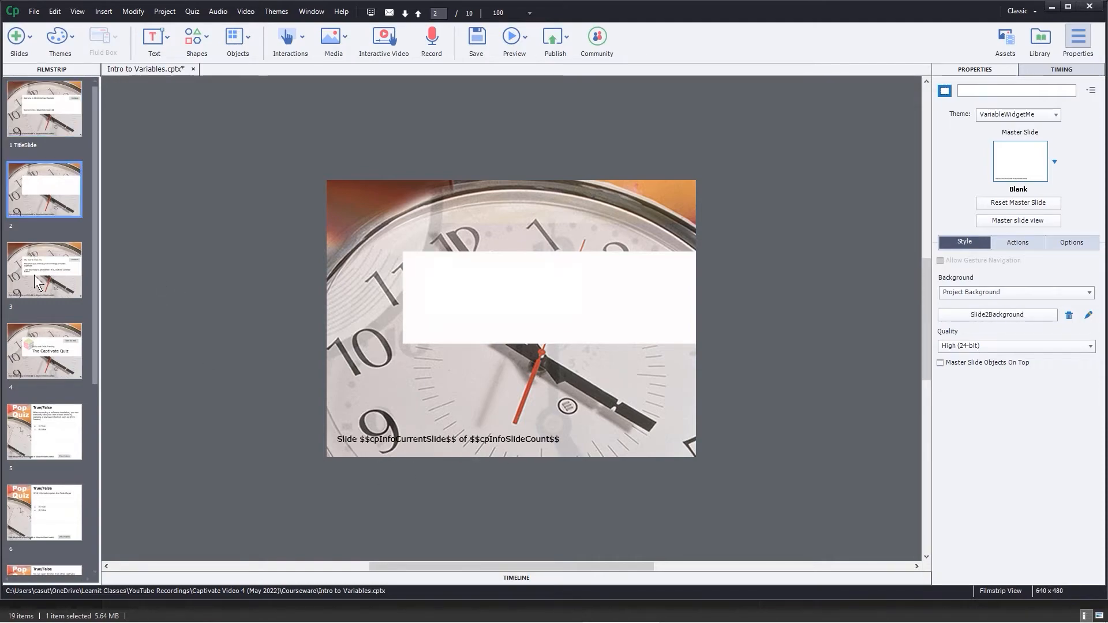
{"action": "left_click", "coordinate": [33, 275]}
{"action": "left_click", "coordinate": [47, 335]}
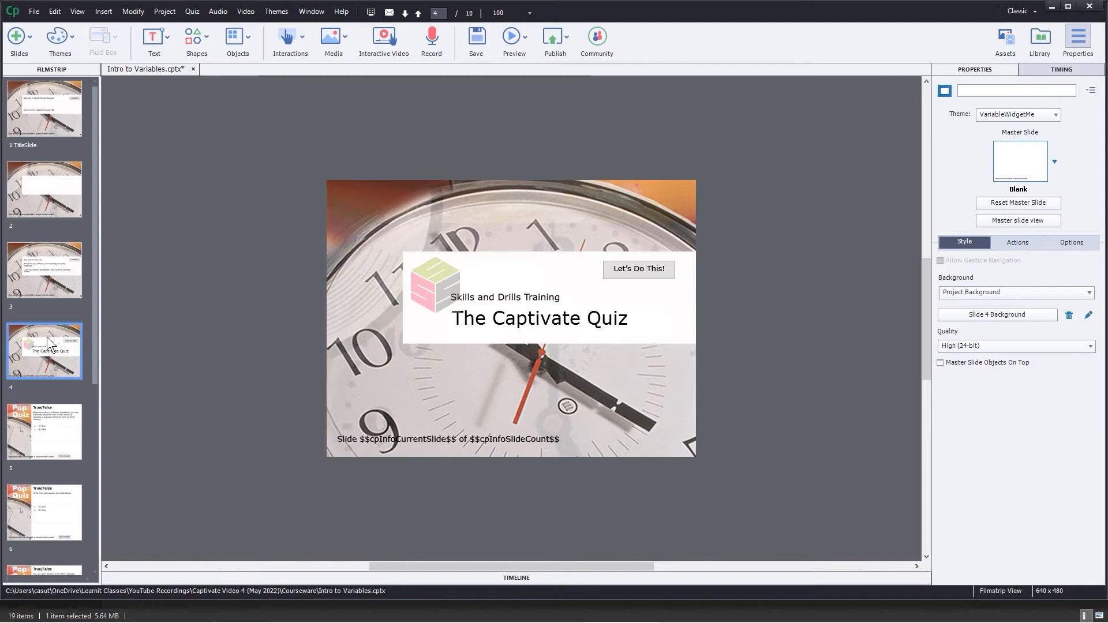
{"action": "left_click", "coordinate": [37, 102]}
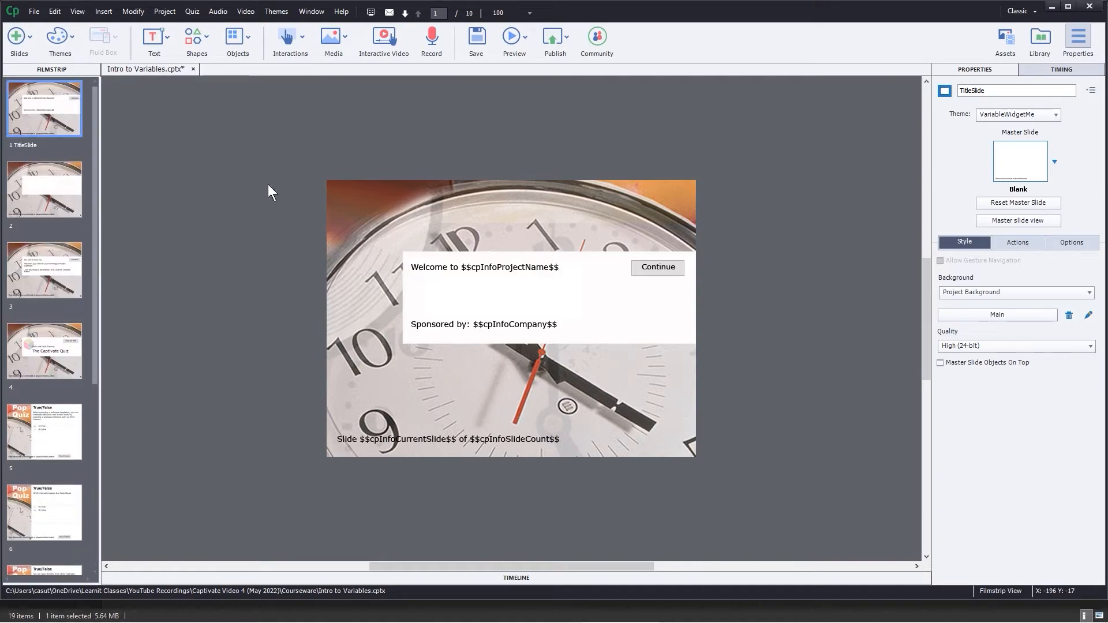
- Preview the project as HTML5 in the browser, advance through the slides to check their numbering, and close the preview
{"action": "left_click", "coordinate": [525, 40]}
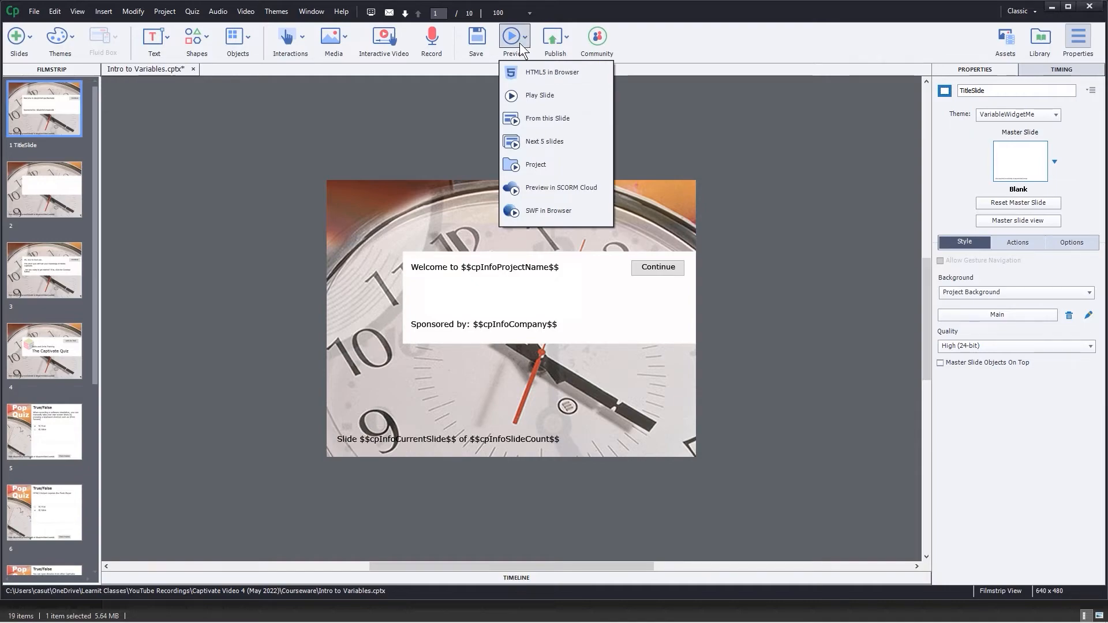
{"action": "left_click", "coordinate": [542, 75]}
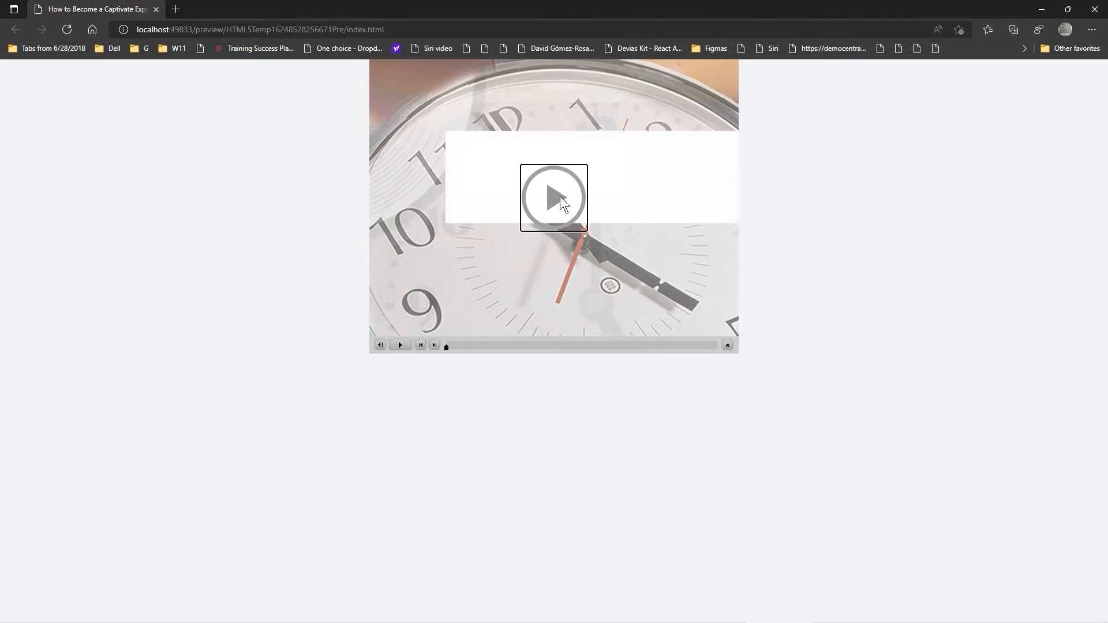
{"action": "left_click", "coordinate": [559, 197]}
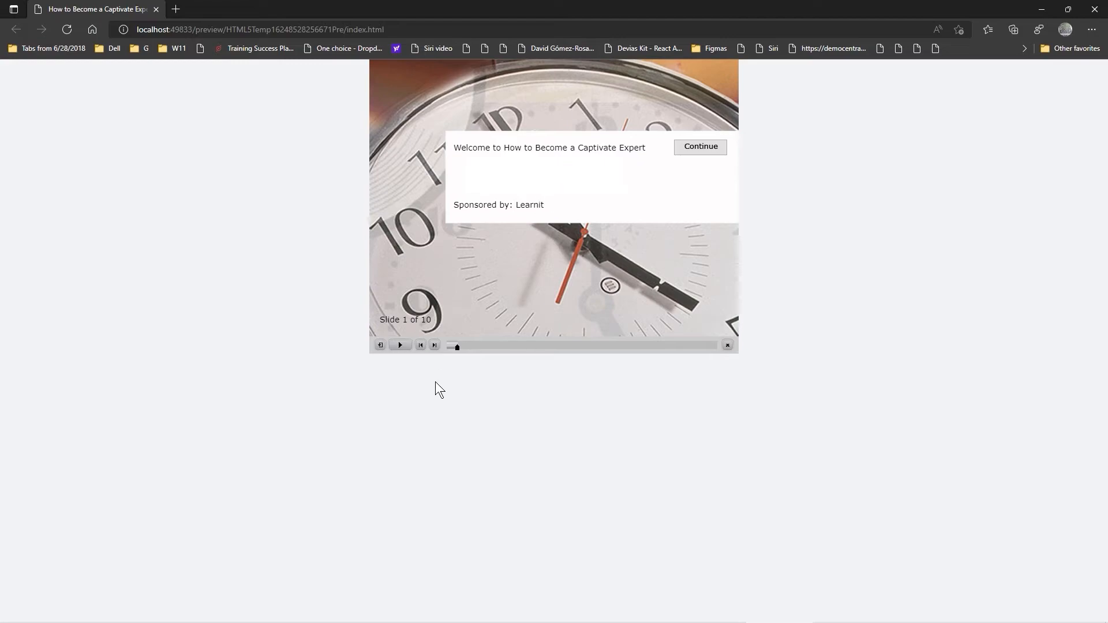
{"action": "left_click", "coordinate": [434, 346]}
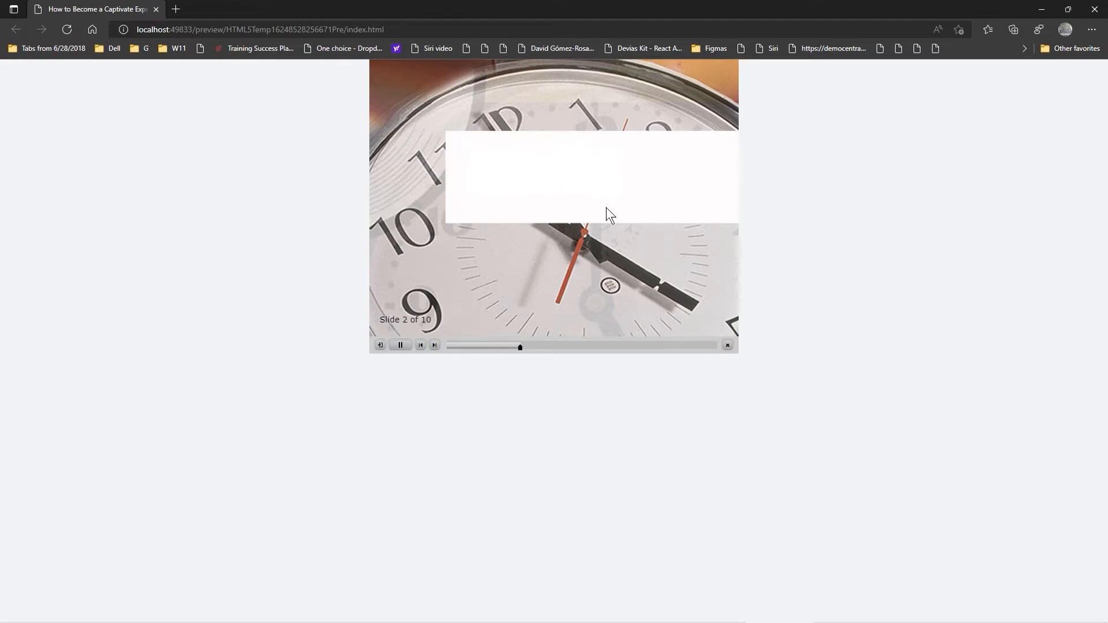
{"action": "left_click", "coordinate": [434, 346]}
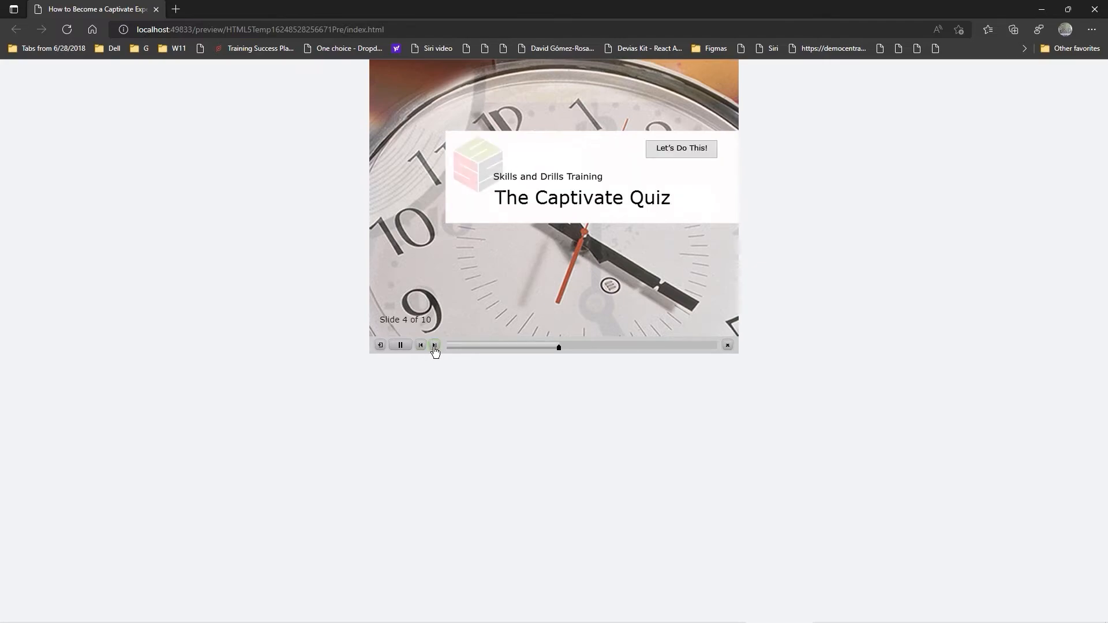
{"action": "left_click", "coordinate": [434, 346]}
{"action": "left_click", "coordinate": [434, 346]}
{"action": "left_click", "coordinate": [434, 346]}
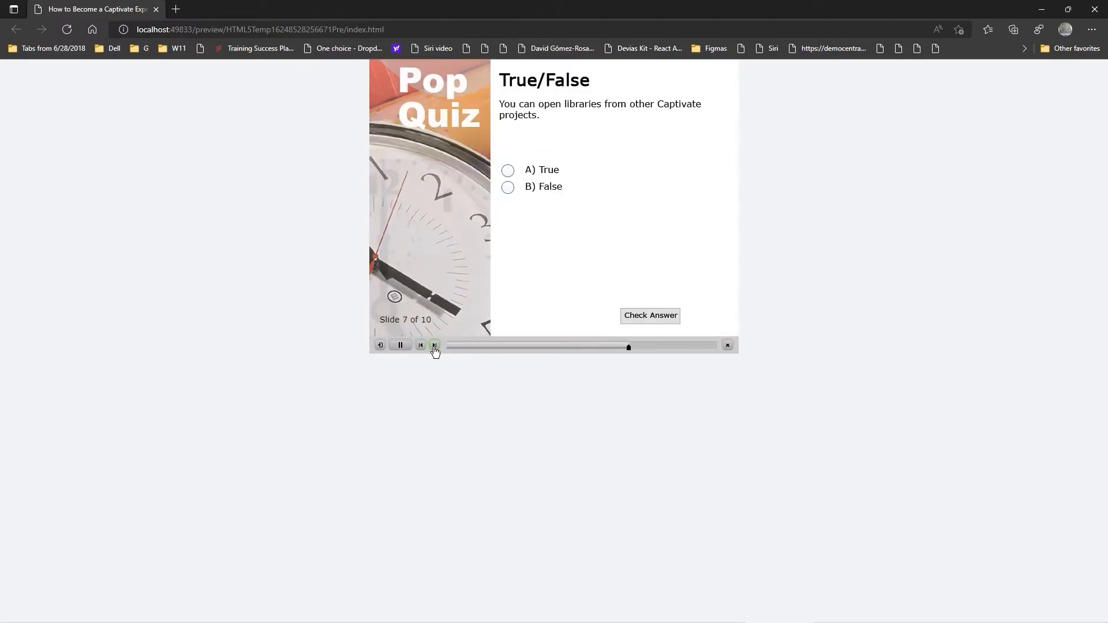
{"action": "left_click", "coordinate": [434, 345]}
{"action": "left_click", "coordinate": [434, 346]}
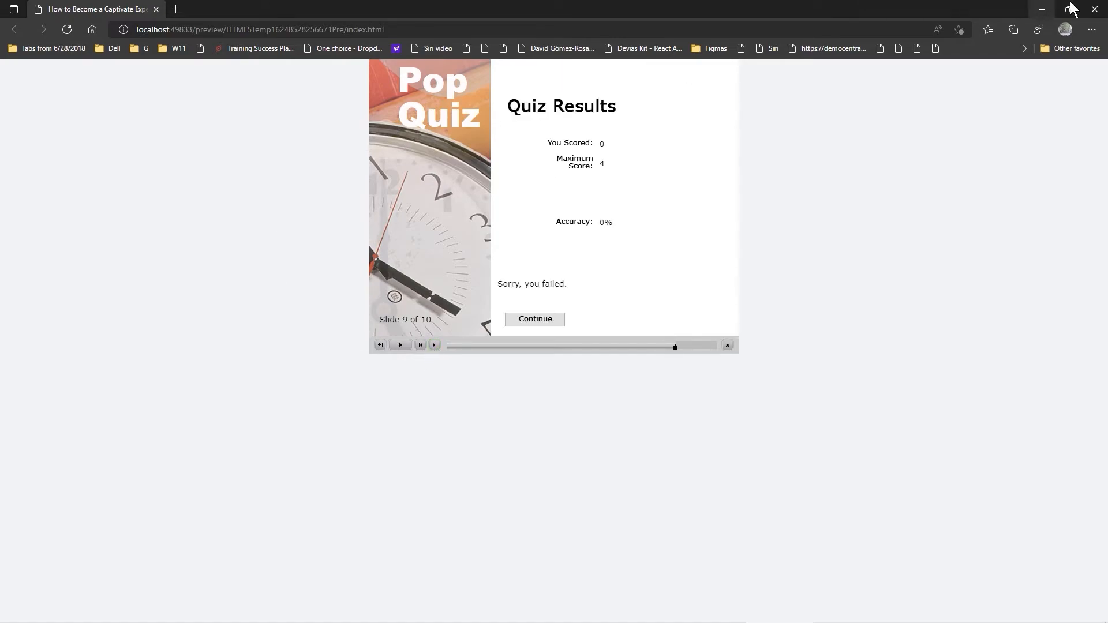
{"action": "left_click", "coordinate": [1094, 9]}
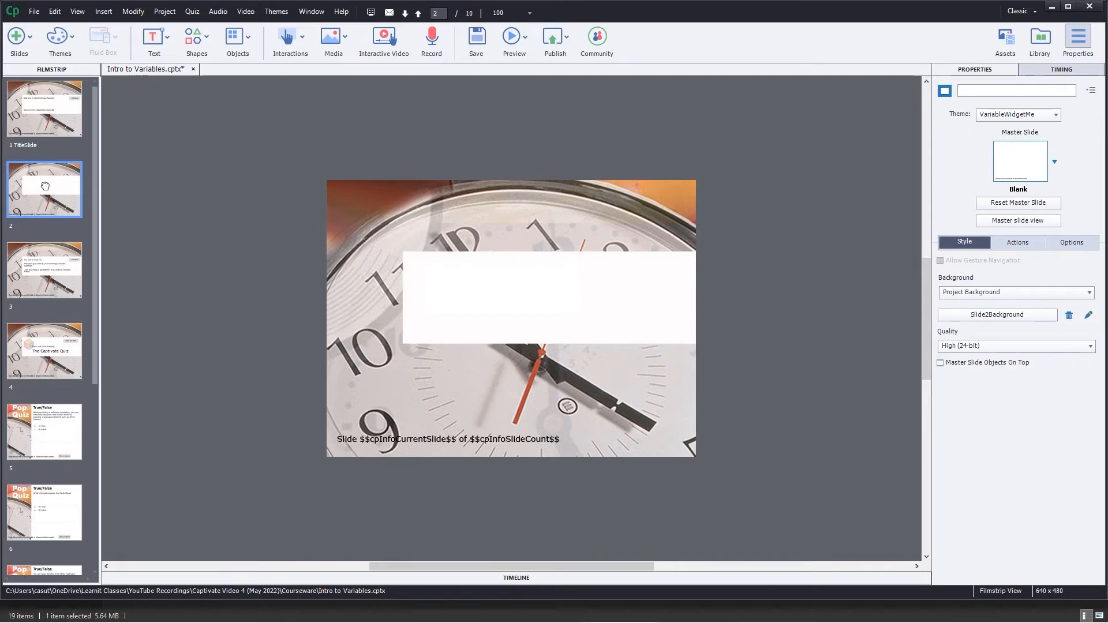
- Remove the user variables cpQuizInfoStudentID and cpQuizInfoStudentName from the project's variables
{"action": "left_click", "coordinate": [165, 13]}
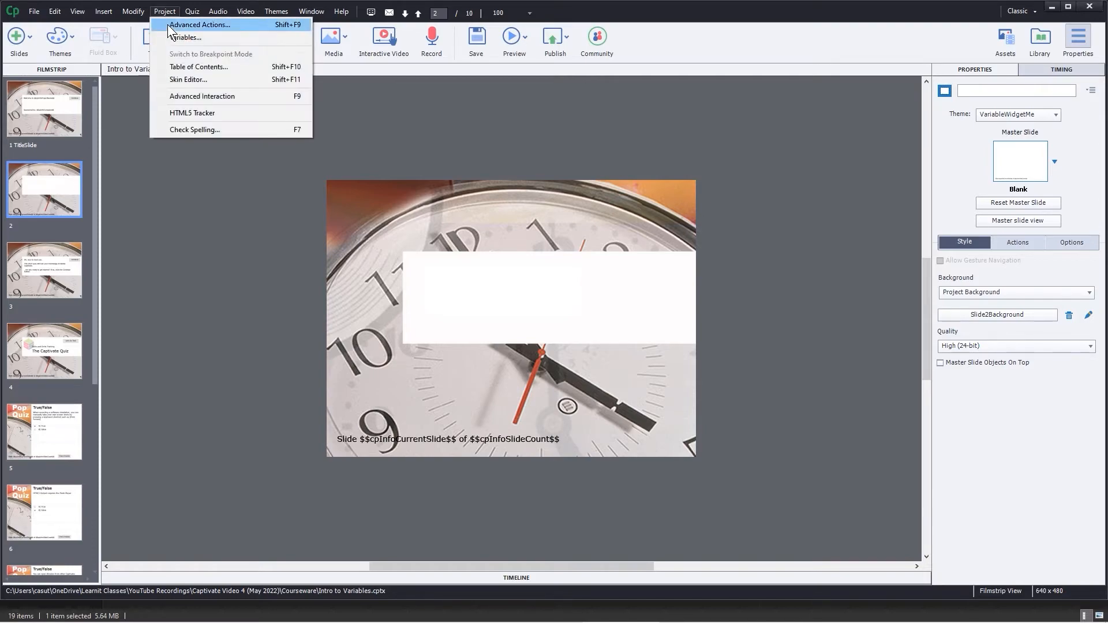
{"action": "left_click", "coordinate": [183, 38]}
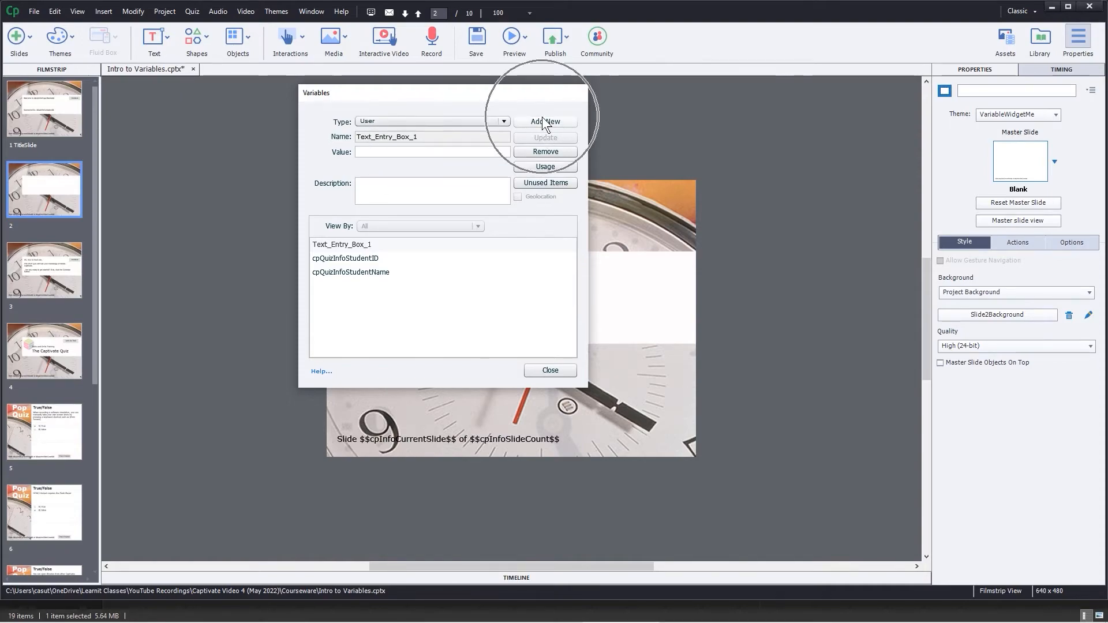
{"action": "left_click", "coordinate": [346, 258]}
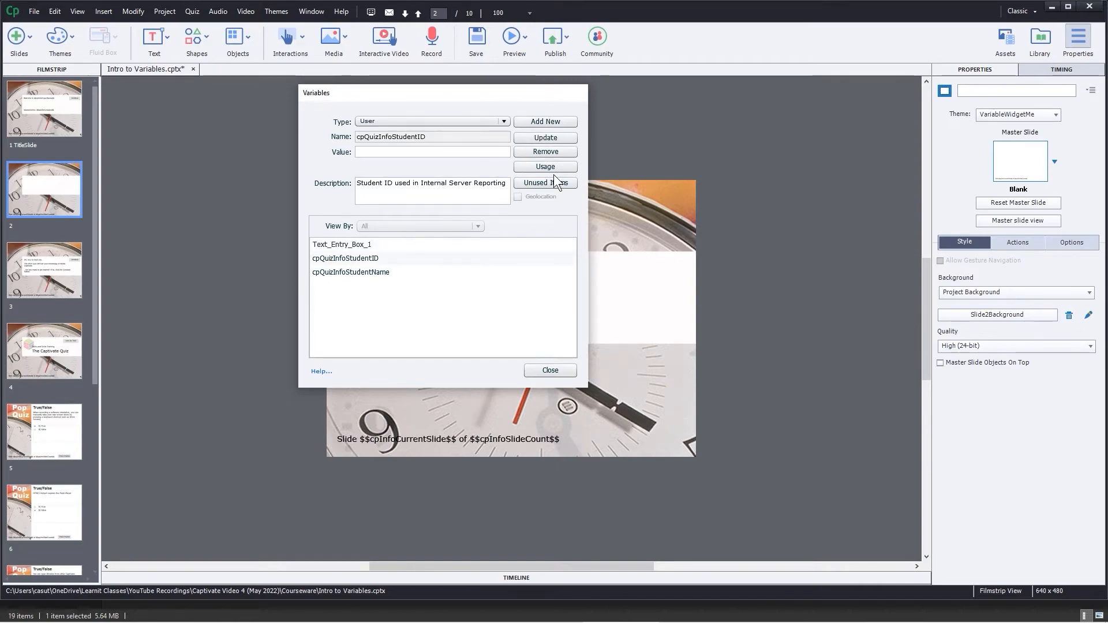
{"action": "left_click", "coordinate": [545, 151]}
{"action": "left_click", "coordinate": [363, 259]}
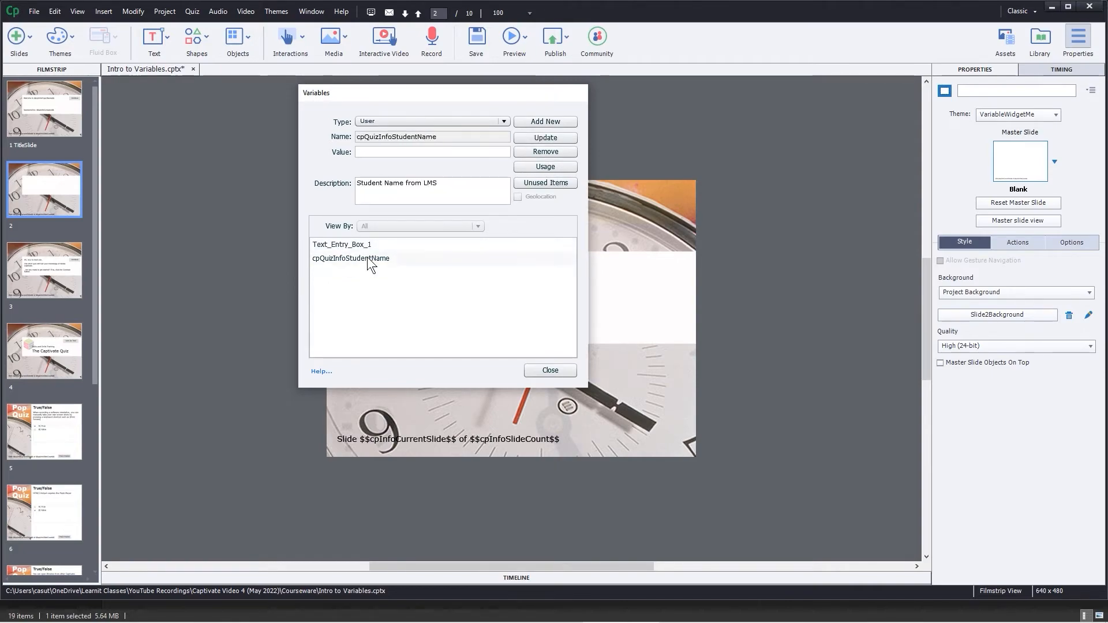
{"action": "left_click", "coordinate": [545, 151]}
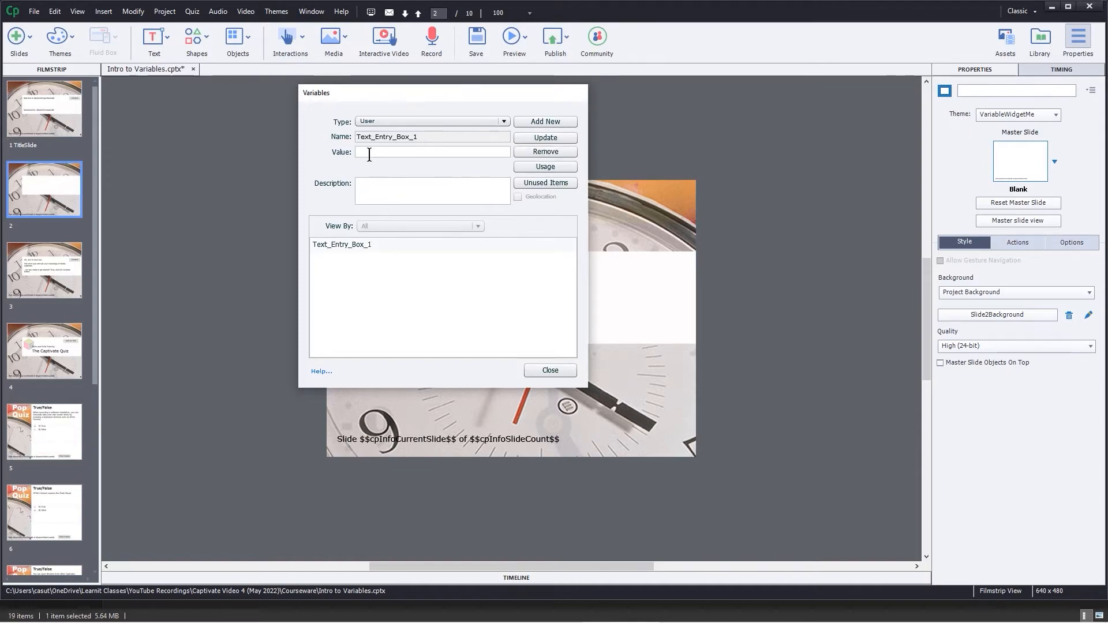
- Start a new user variable and name it userName
{"action": "left_click", "coordinate": [540, 121]}
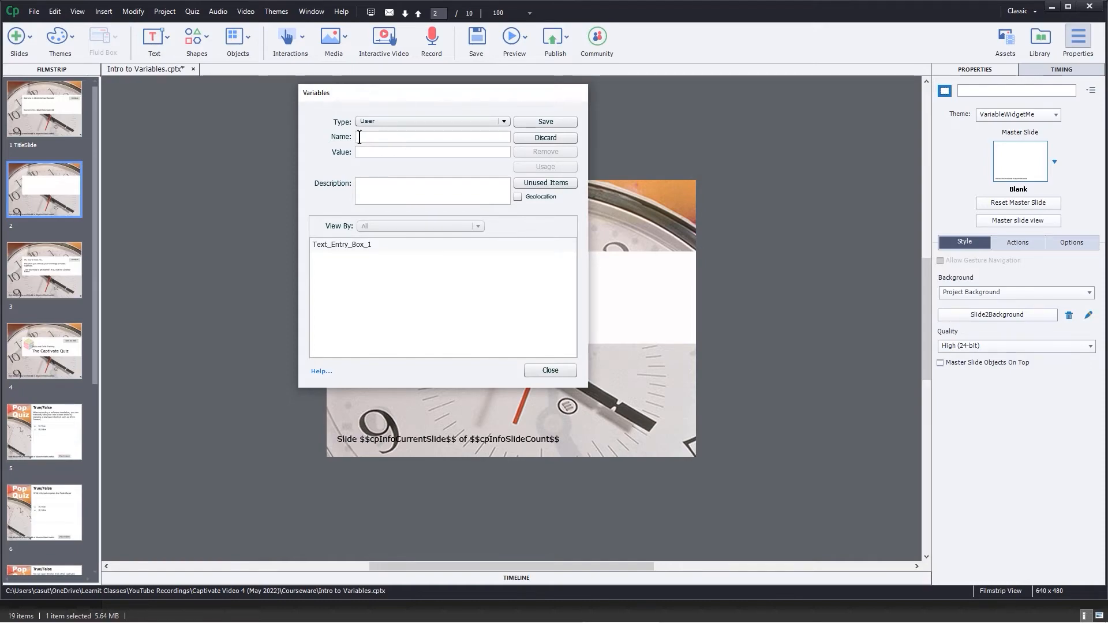
{"action": "type", "text": "userName"}
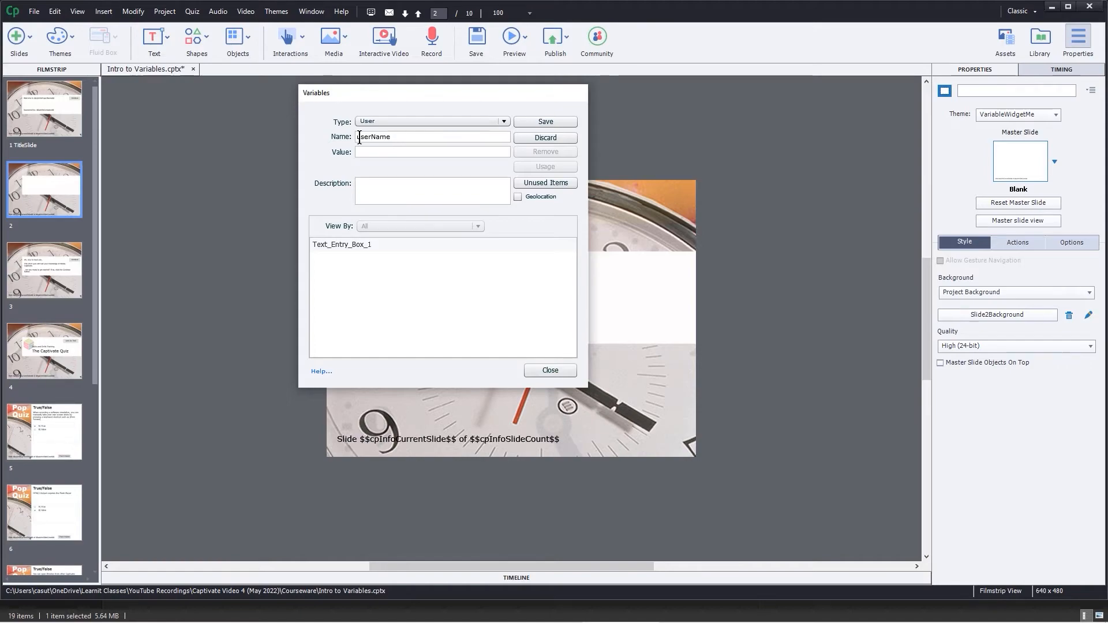
{"action": "left_click_drag", "start_coordinate": [393, 136], "coordinate": [339, 139]}
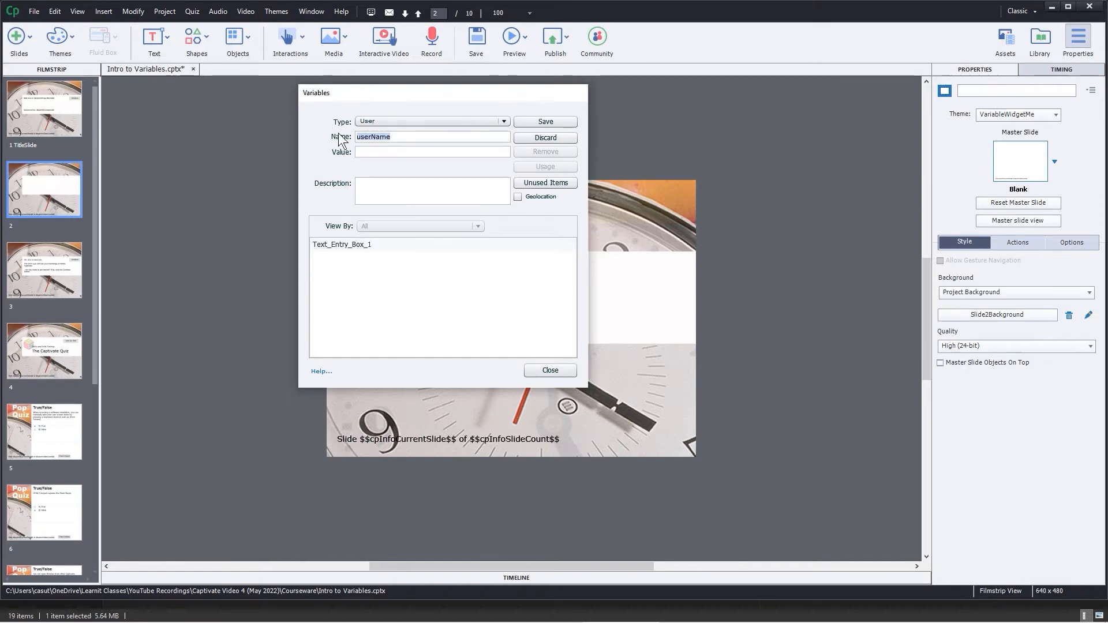
{"action": "type", "text": "User_nam"}
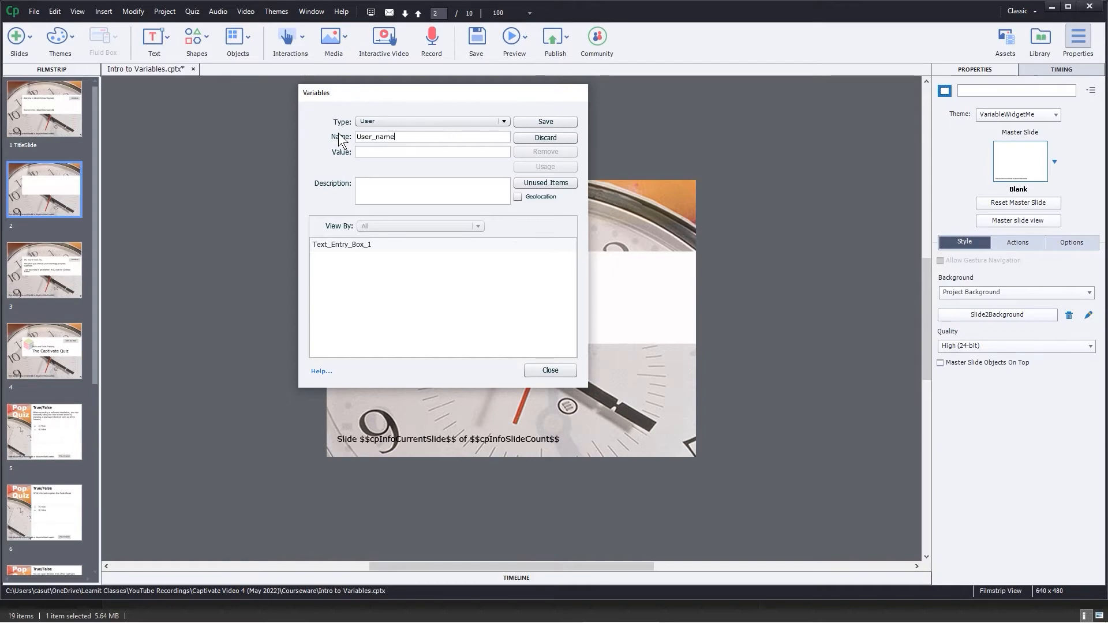
{"action": "key", "text": "BackSpace"}
{"action": "key", "text": "BackSpace"}
{"action": "key", "text": "BackSpace"}
{"action": "key", "text": "BackSpace"}
{"action": "key", "text": "BackSpace"}
{"action": "key", "text": "BackSpace"}
{"action": "key", "text": "BackSpace"}
{"action": "key", "text": "BackSpace"}
{"action": "type", "text": "userNa"}
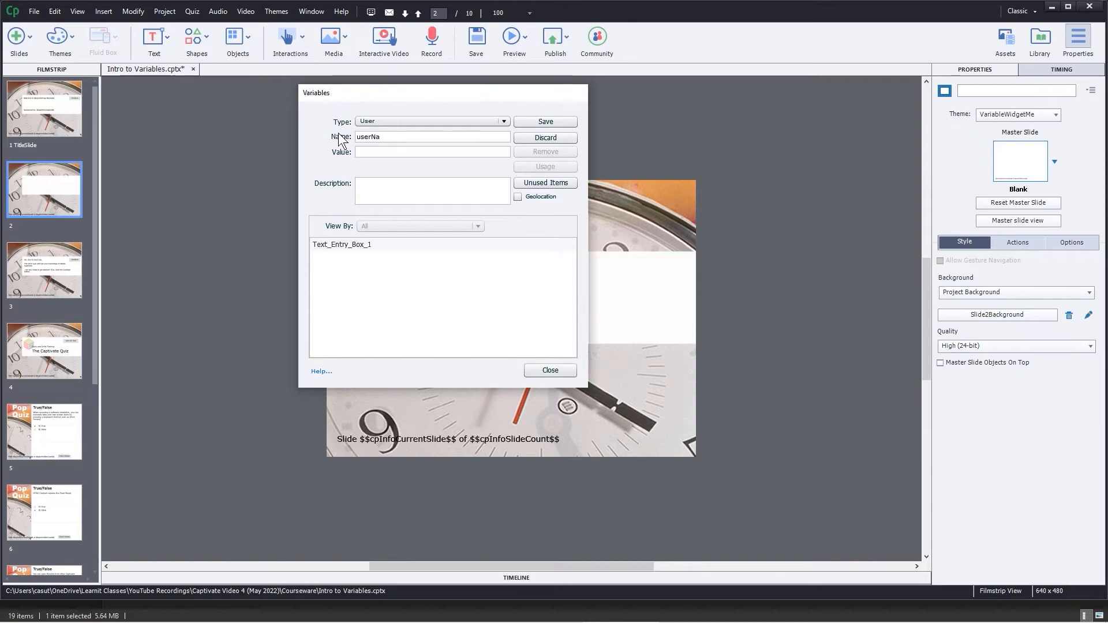
{"action": "type", "text": "me"}
- Give the userName variable the value username and the description "This variable collects the student's name", save it, and finish managing variables
{"action": "key", "text": "Tab"}
{"action": "type", "text": "use"}
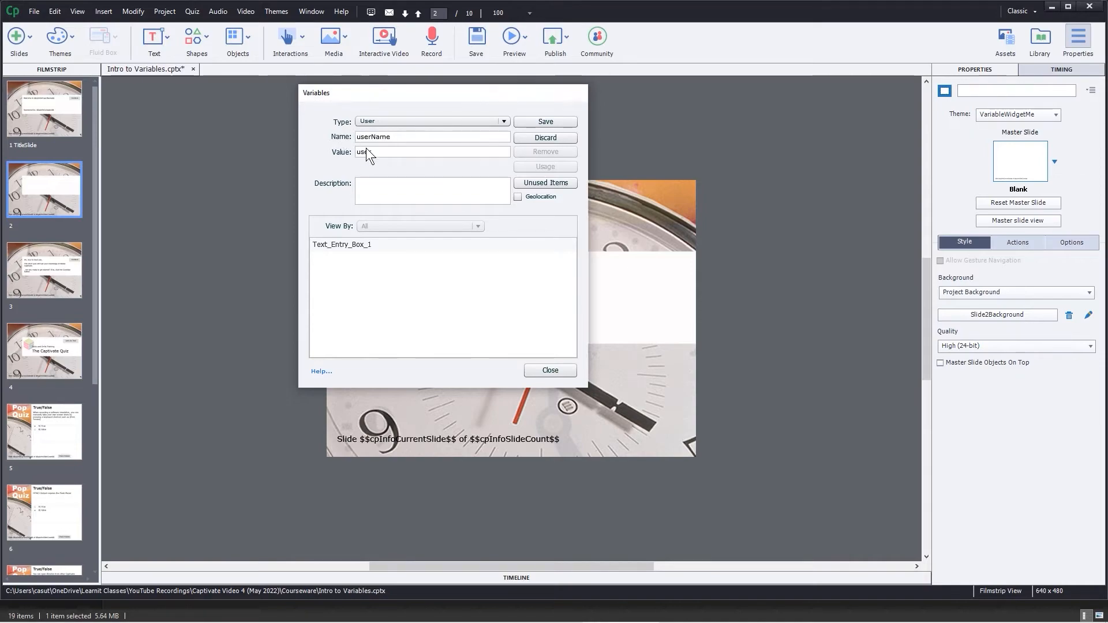
{"action": "type", "text": "rname"}
{"action": "key", "text": "Tab"}
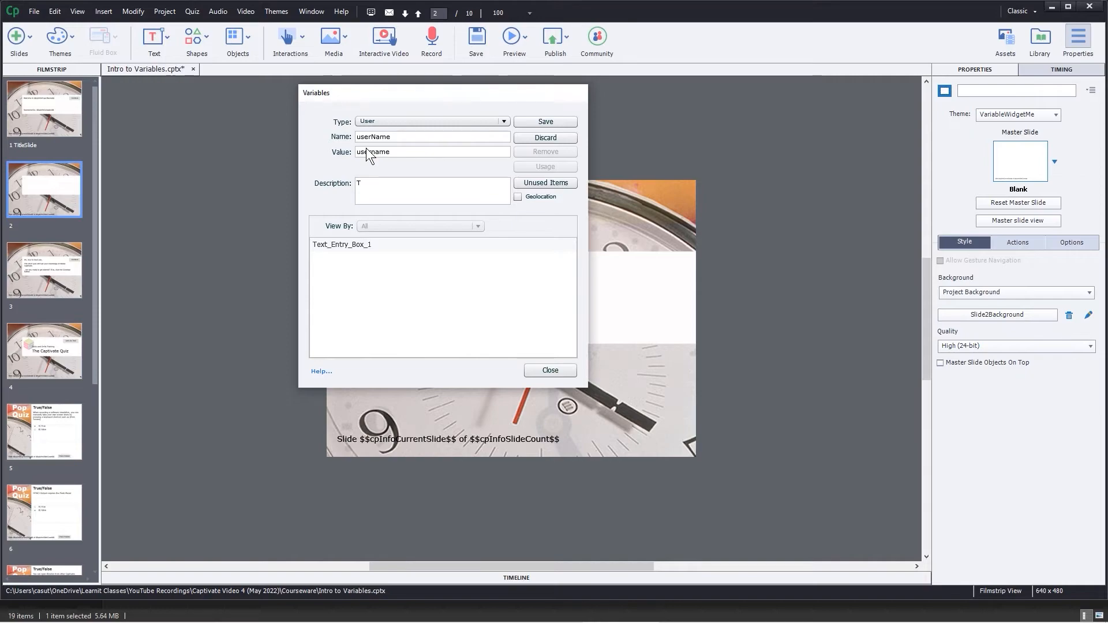
{"action": "type", "text": "This variable collects the student"}
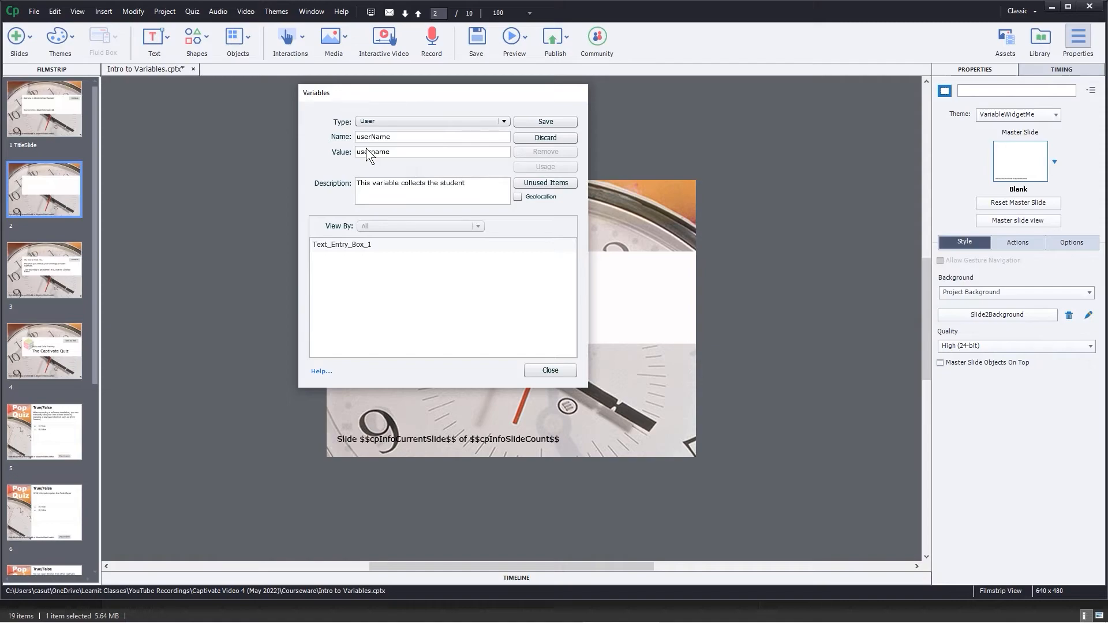
{"action": "type", "text": "'s name"}
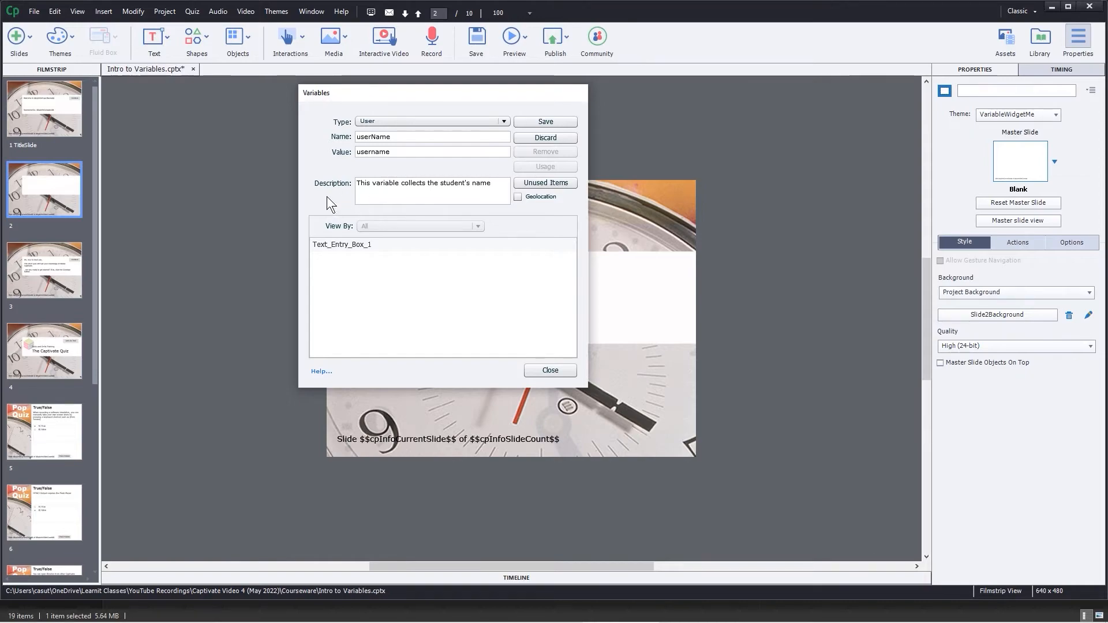
{"action": "left_click", "coordinate": [542, 121]}
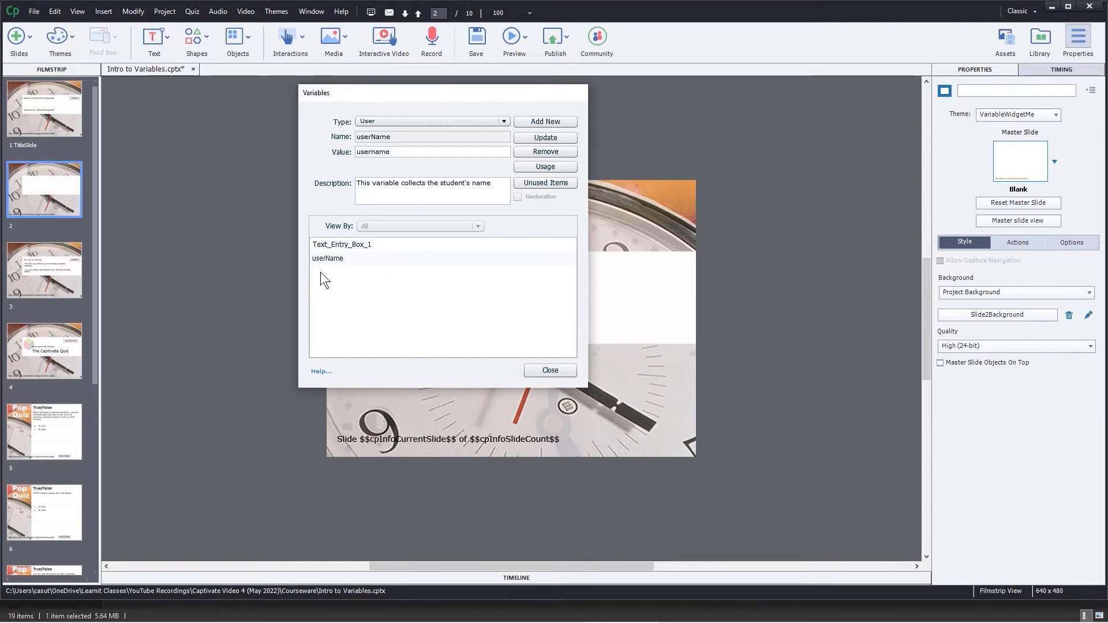
{"action": "left_click", "coordinate": [547, 371]}
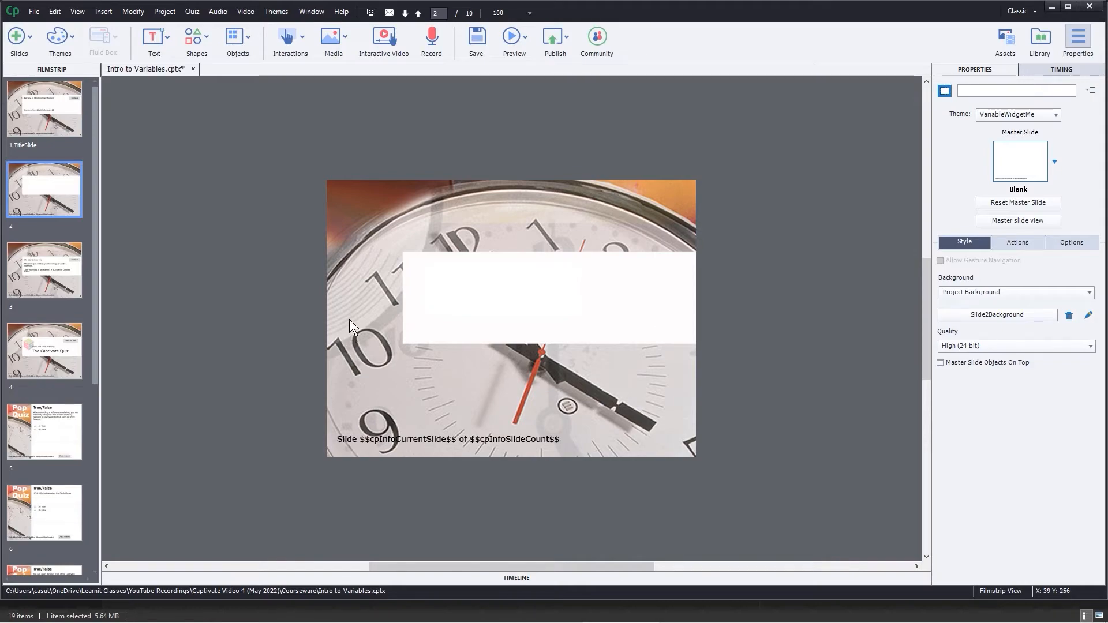
- Insert a text entry box on slide 2 and spread the box, its hint and its Submit button across the white panel
{"action": "left_click", "coordinate": [163, 46]}
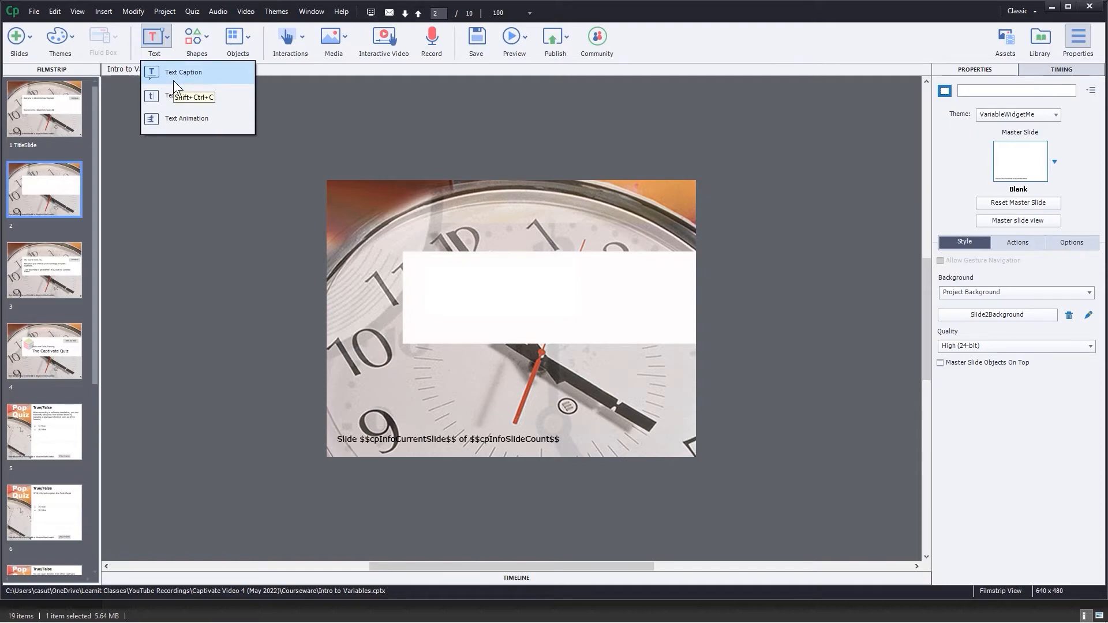
{"action": "left_click", "coordinate": [171, 94]}
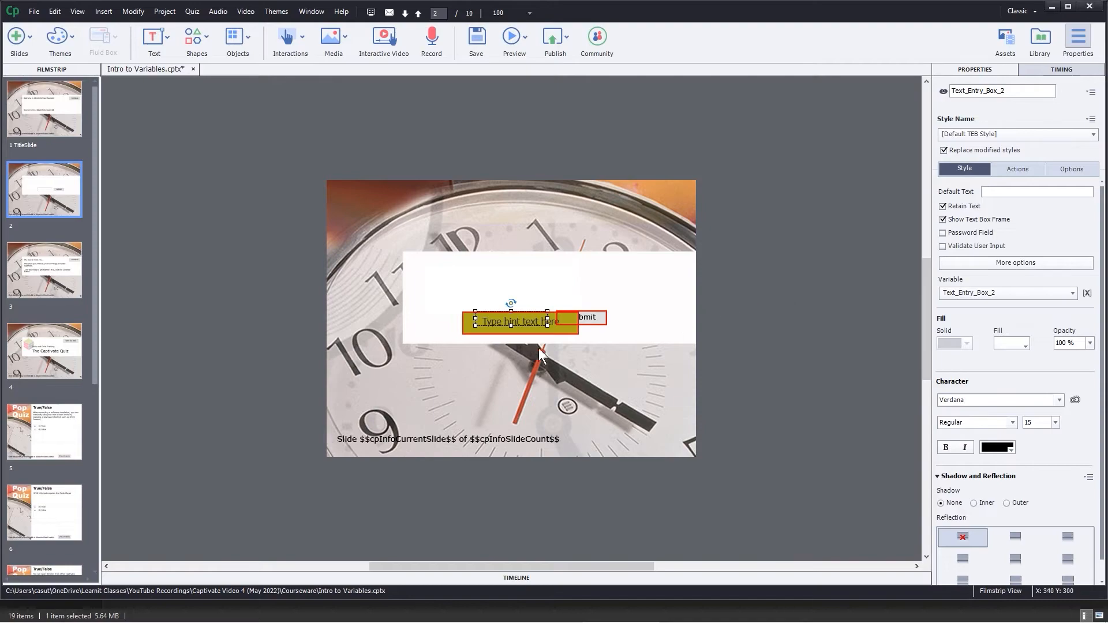
{"action": "left_click_drag", "start_coordinate": [583, 321], "coordinate": [668, 328]}
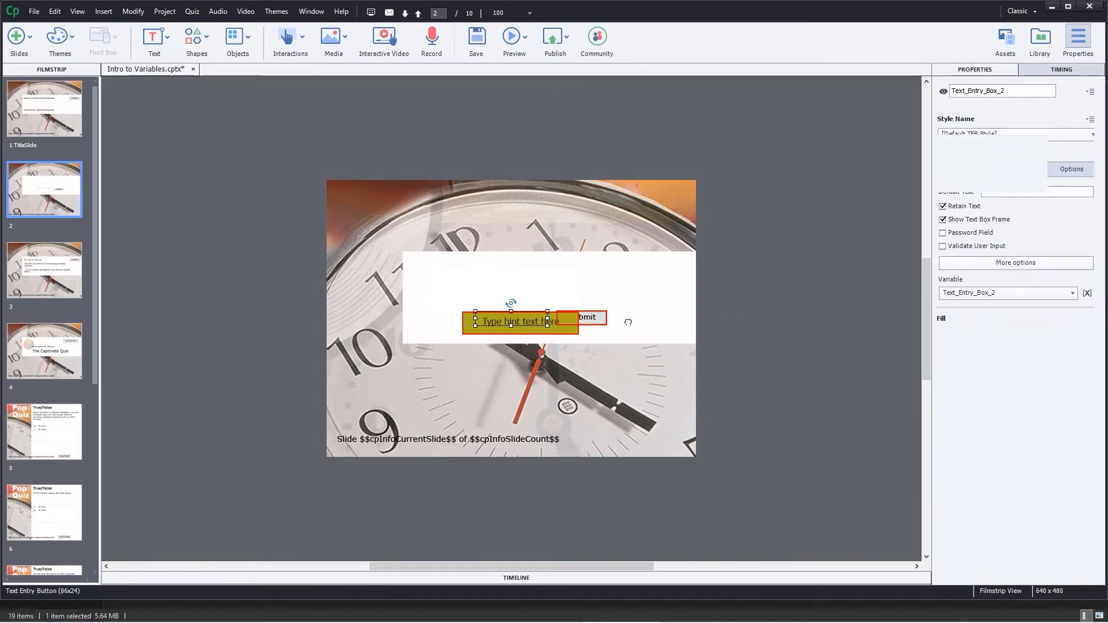
{"action": "left_click", "coordinate": [528, 327]}
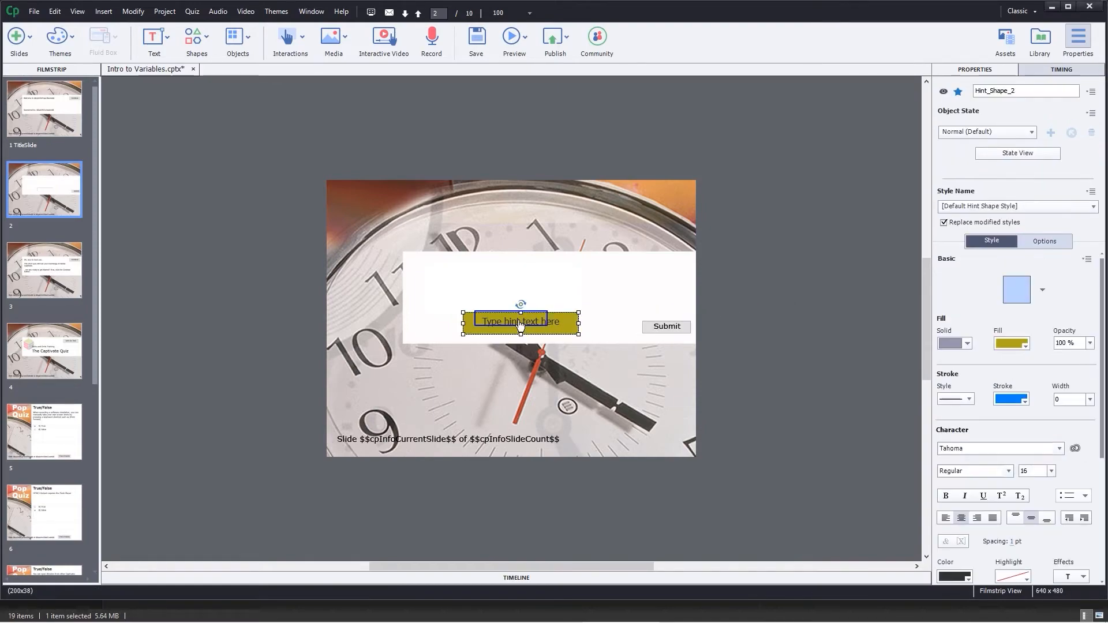
{"action": "left_click_drag", "start_coordinate": [548, 330], "coordinate": [658, 296]}
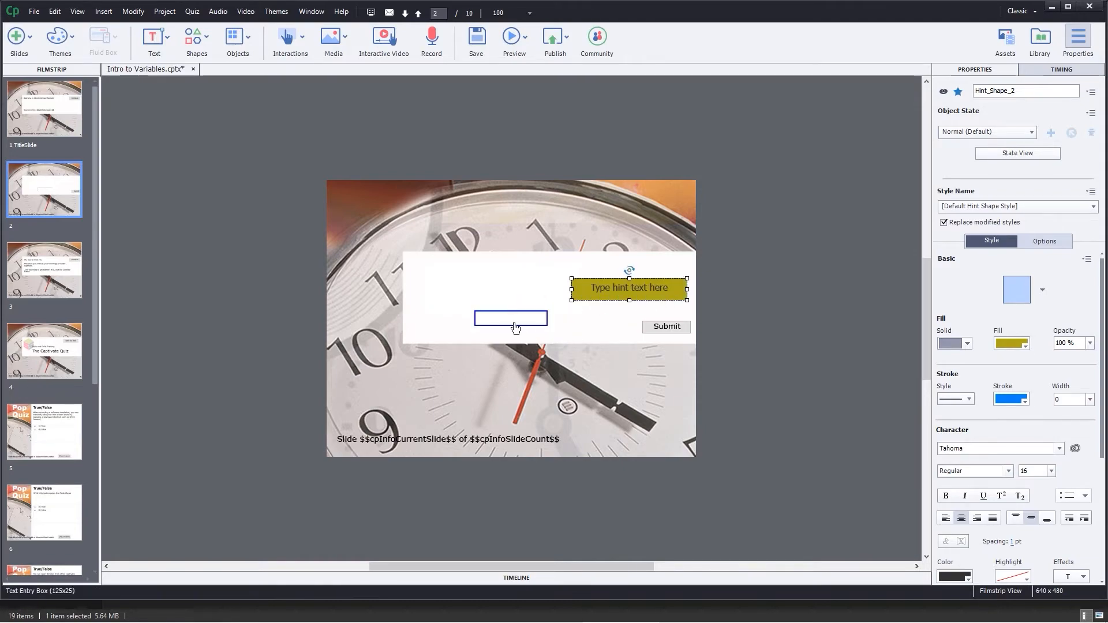
{"action": "left_click_drag", "start_coordinate": [513, 319], "coordinate": [458, 308]}
{"action": "left_click", "coordinate": [474, 334]}
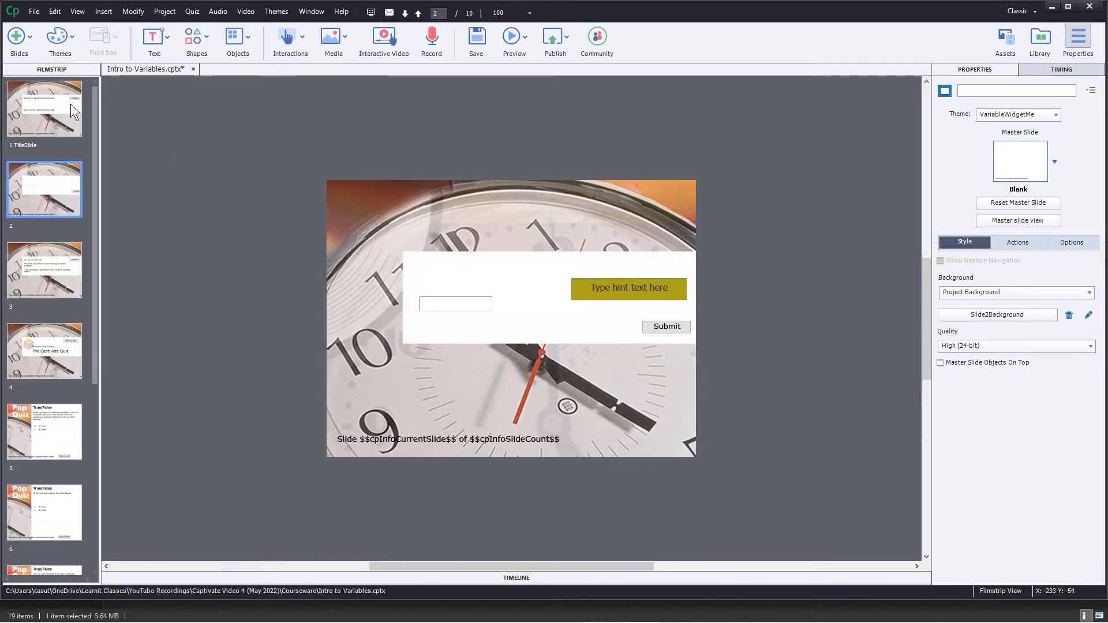
- Add a text caption reading "What is your name?" to slide 2 and place it just above the text entry box
{"action": "left_click", "coordinate": [154, 40]}
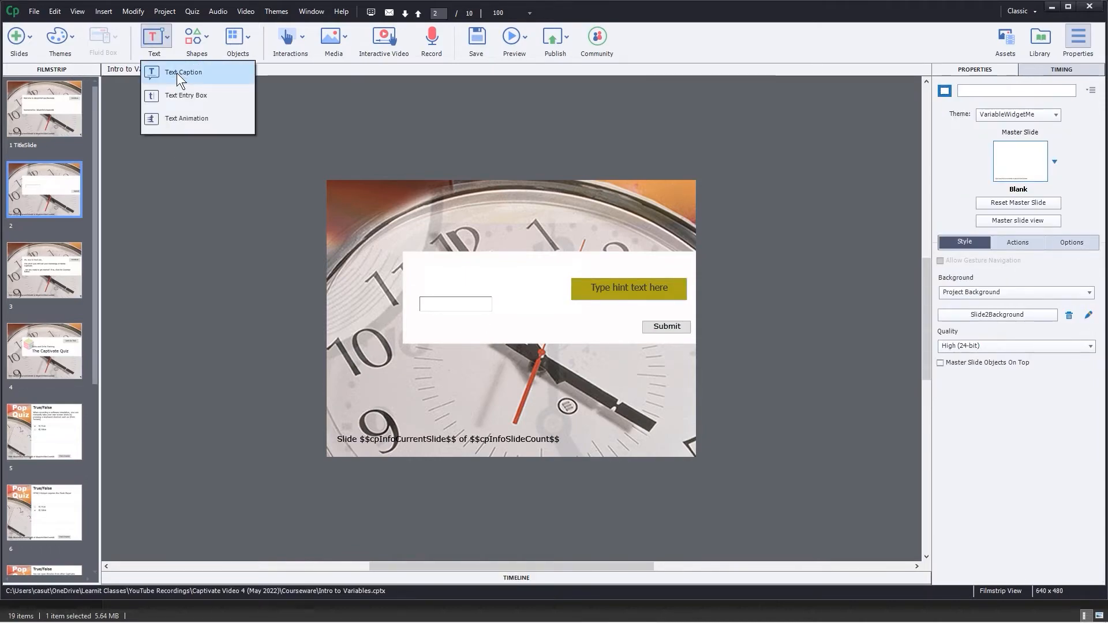
{"action": "left_click", "coordinate": [175, 72]}
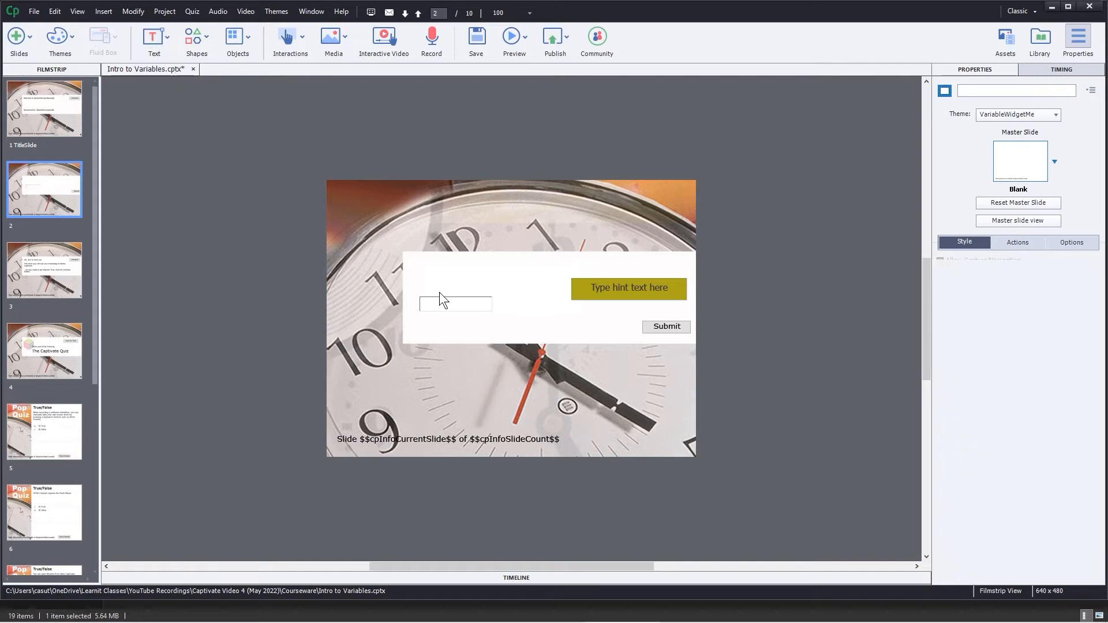
{"action": "type", "text": "What is"}
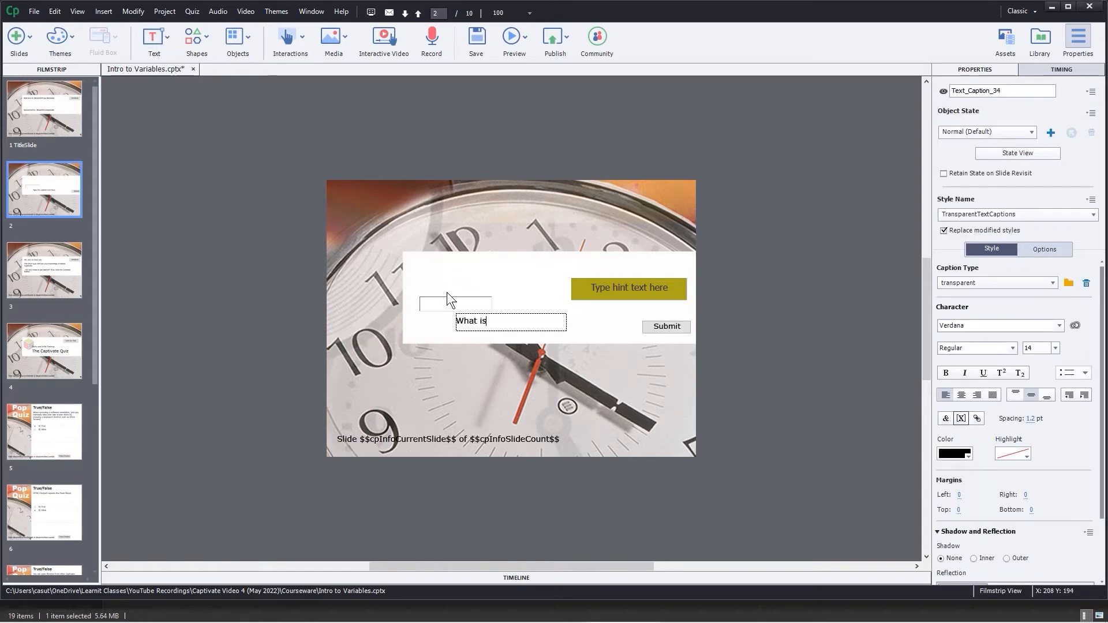
{"action": "type", "text": " your name?"}
{"action": "left_click", "coordinate": [469, 334]}
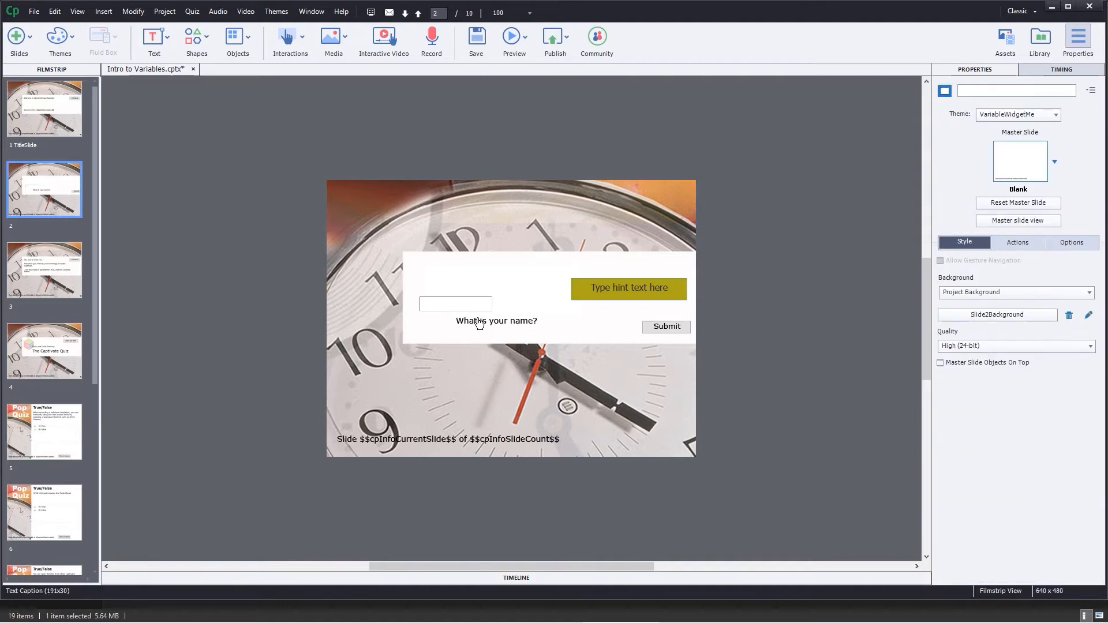
{"action": "left_click_drag", "start_coordinate": [479, 324], "coordinate": [521, 303]}
- Widen slide 2's text entry box to about 174 x 25 and turn off its hint
{"action": "left_click", "coordinate": [462, 306]}
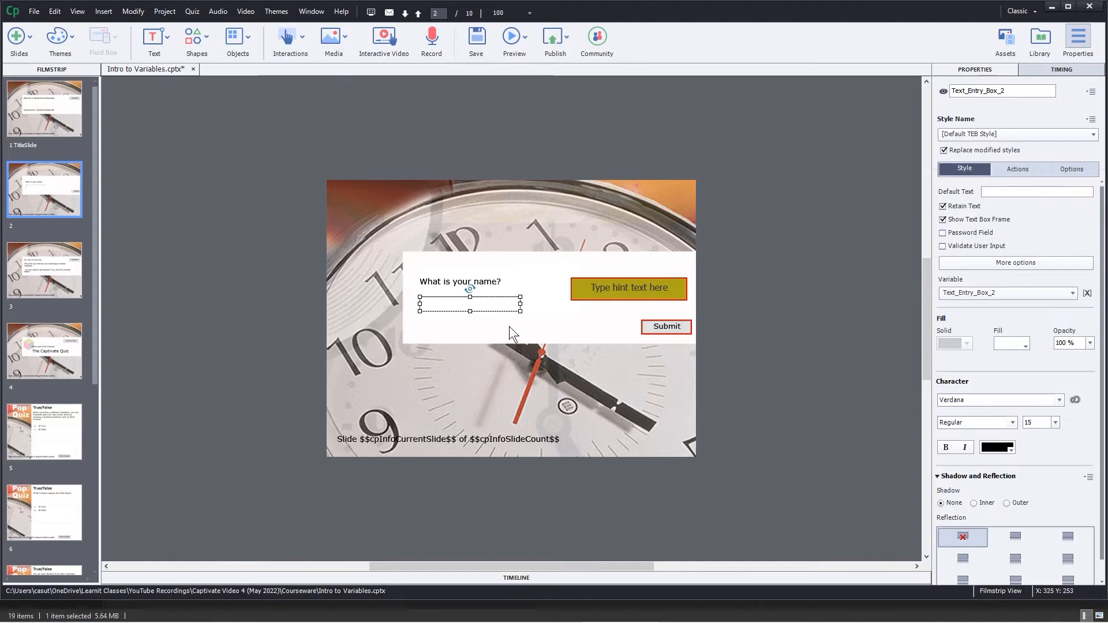
{"action": "left_click", "coordinate": [1011, 168]}
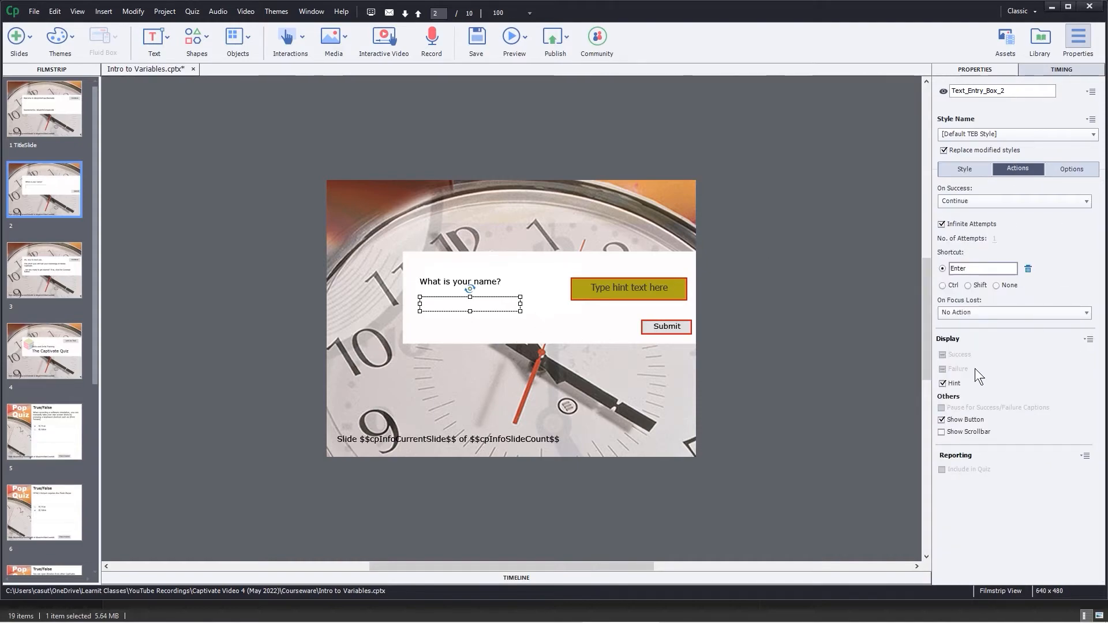
{"action": "left_click", "coordinate": [943, 384]}
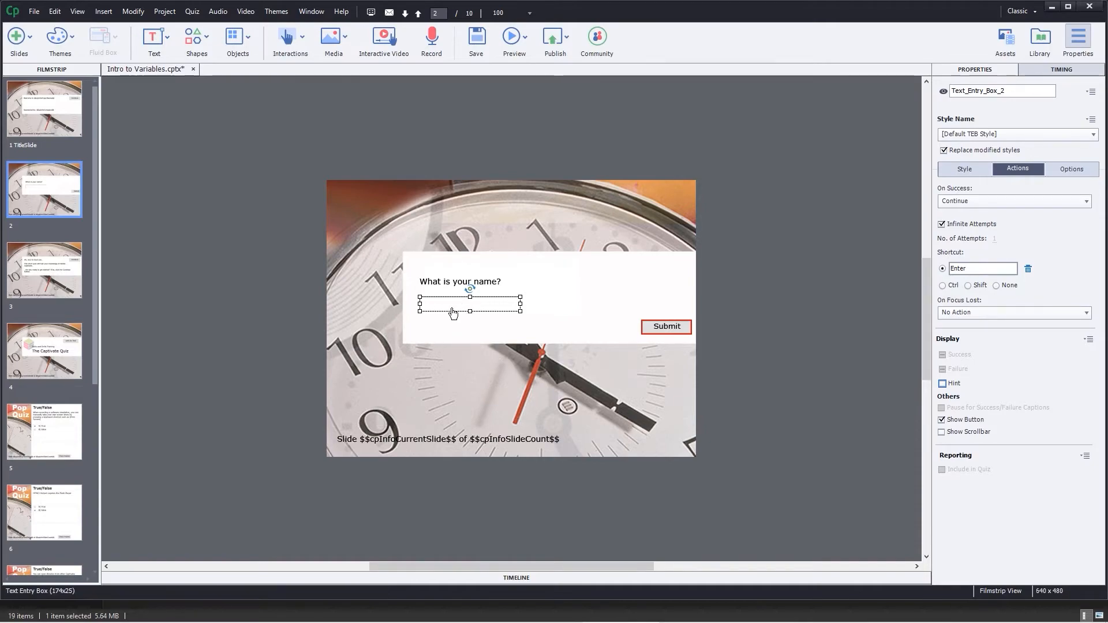
{"action": "left_click", "coordinate": [154, 39]}
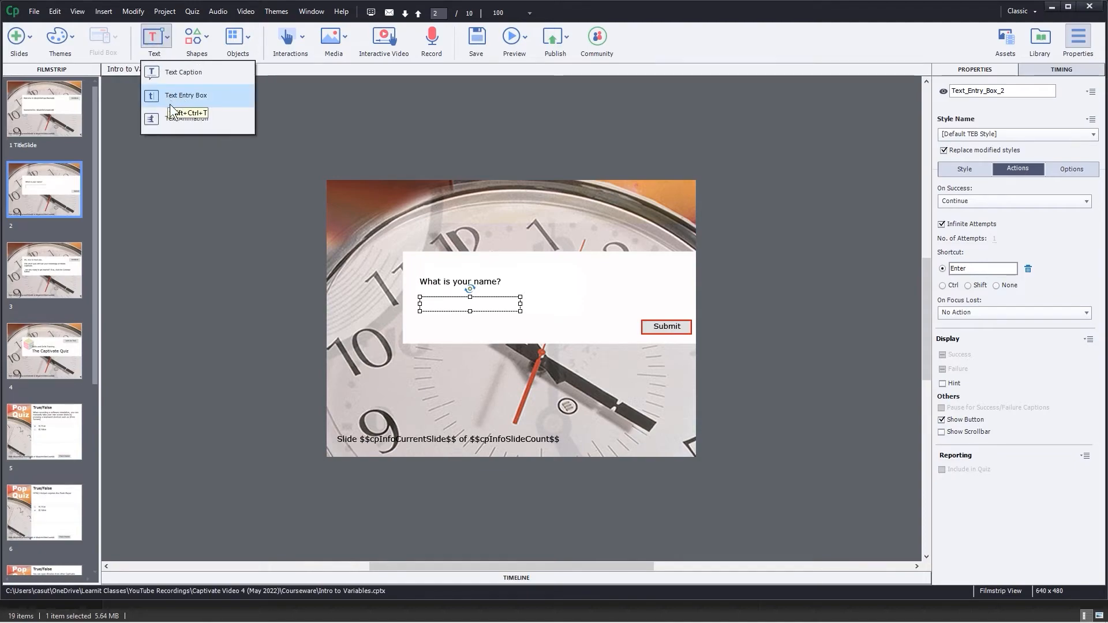
{"action": "left_click", "coordinate": [440, 330]}
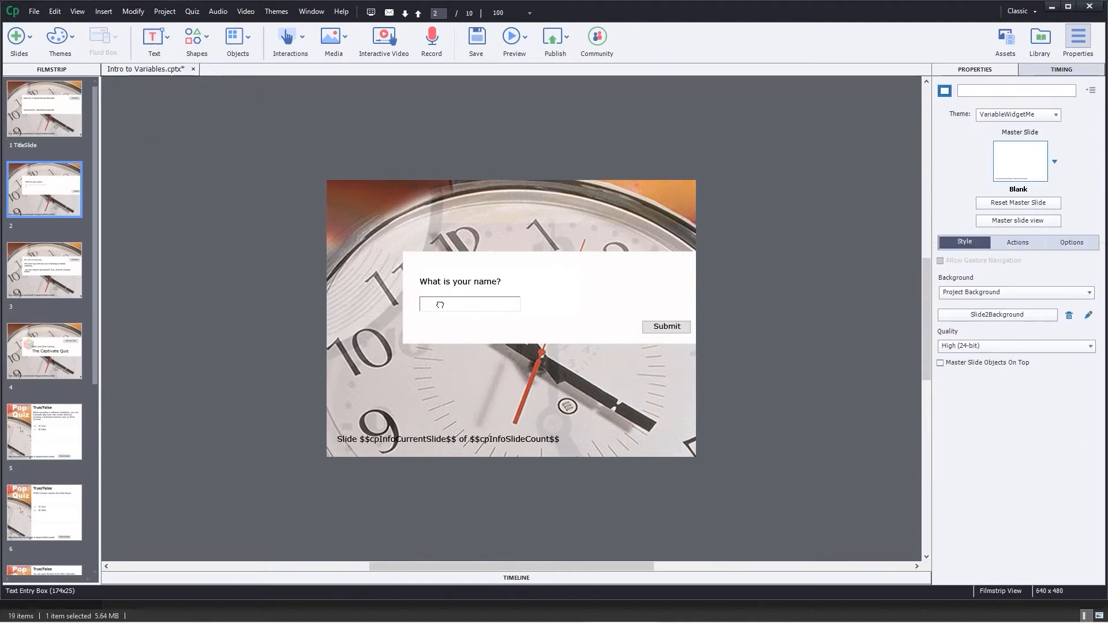
- Associate slide 2's text entry box with the userName variable
{"action": "left_click", "coordinate": [439, 309]}
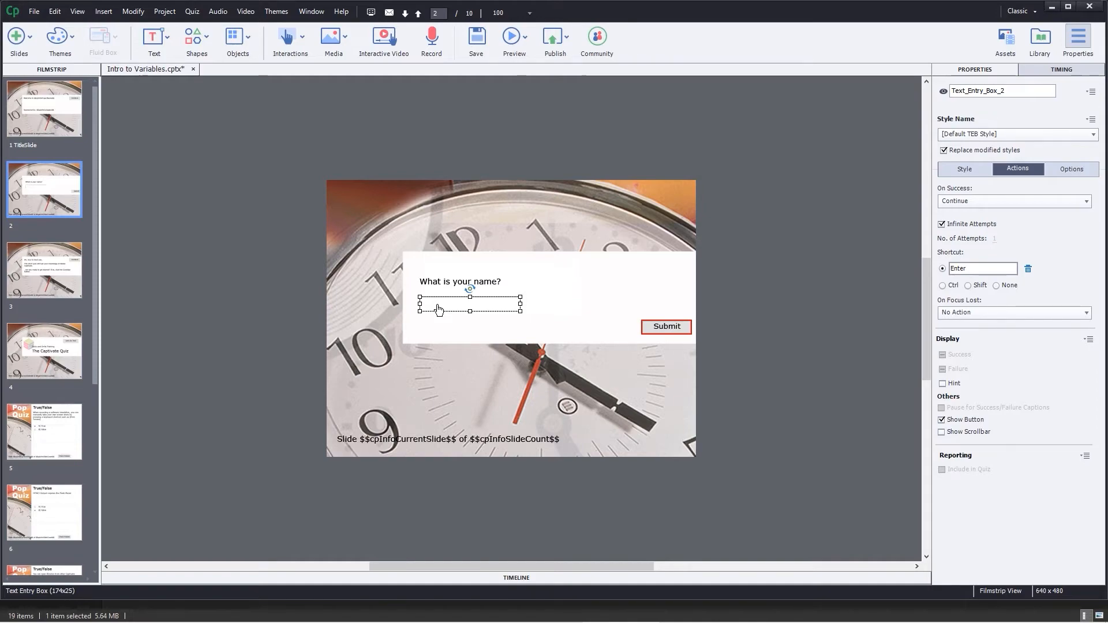
{"action": "left_click", "coordinate": [973, 167]}
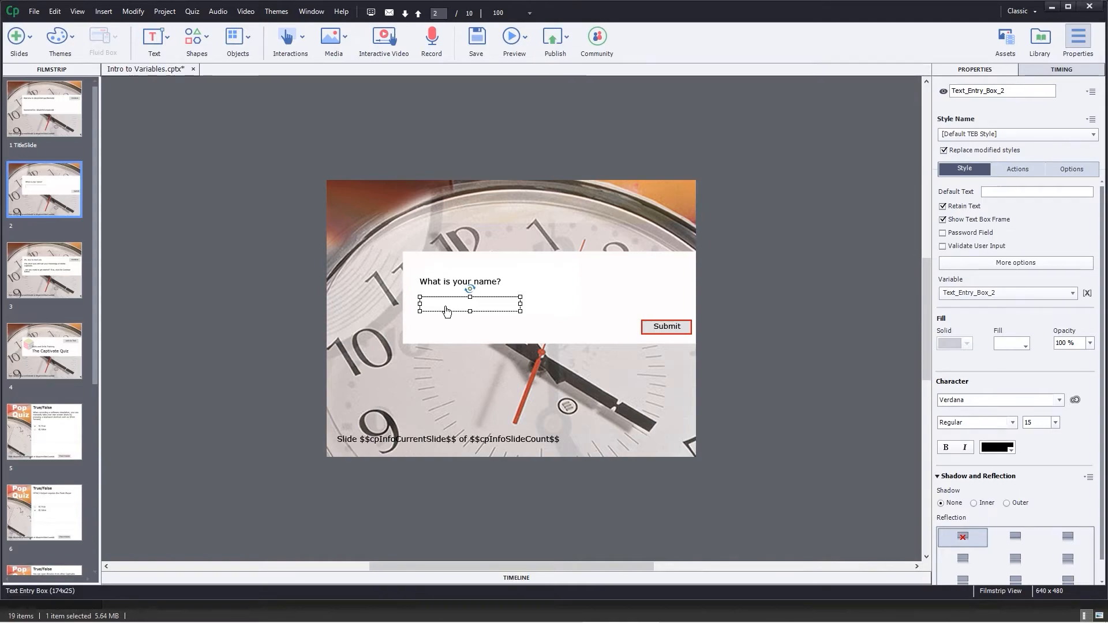
{"action": "left_click", "coordinate": [969, 168]}
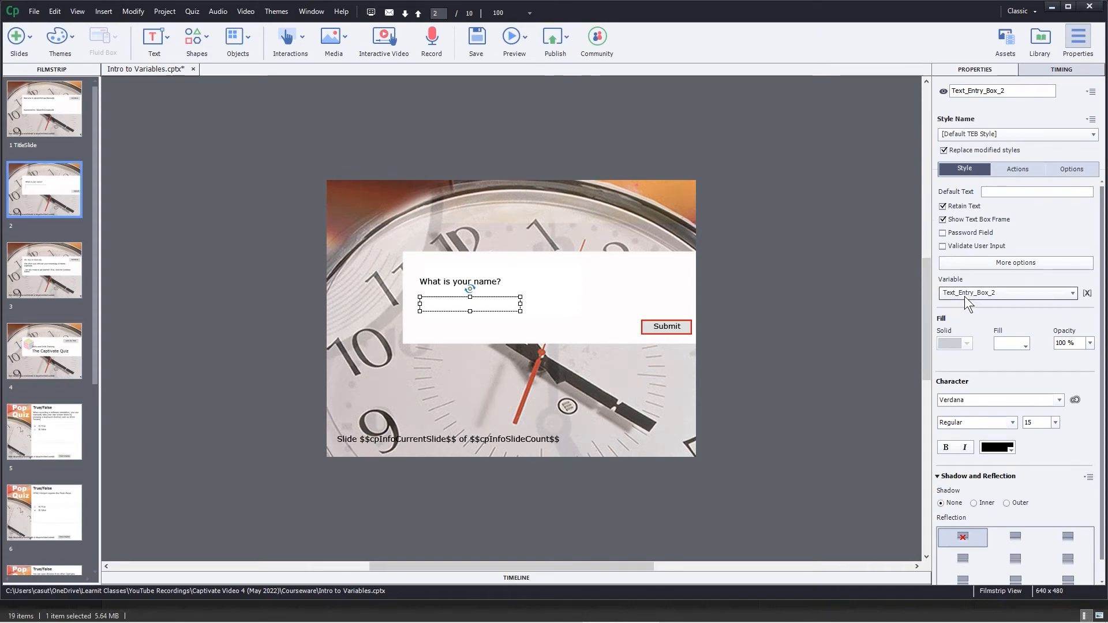
{"action": "left_click", "coordinate": [1062, 294]}
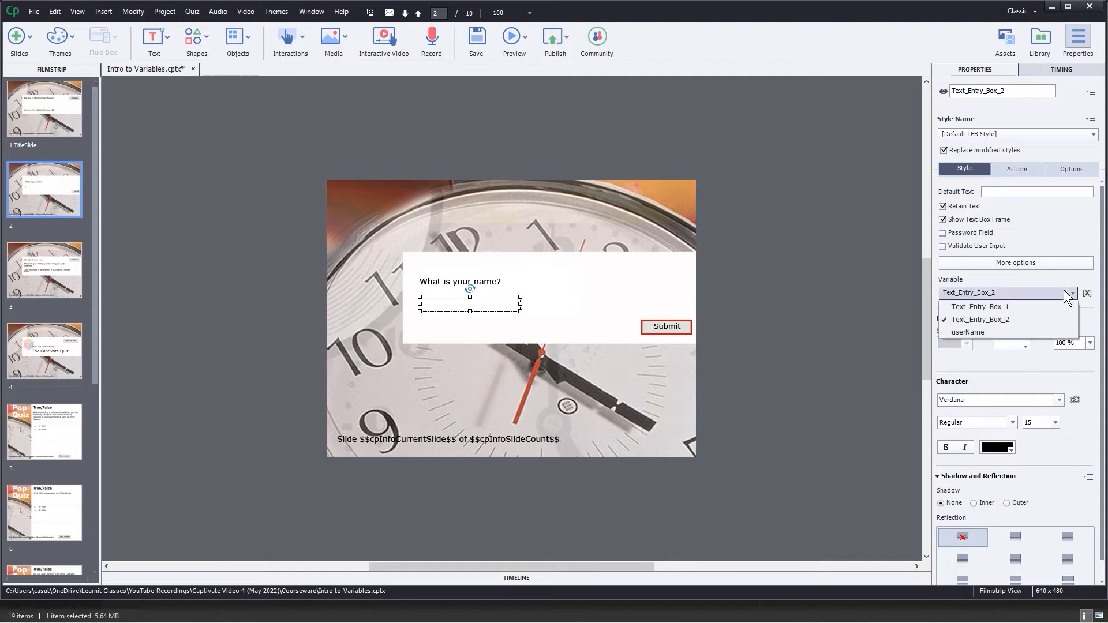
{"action": "left_click", "coordinate": [974, 331]}
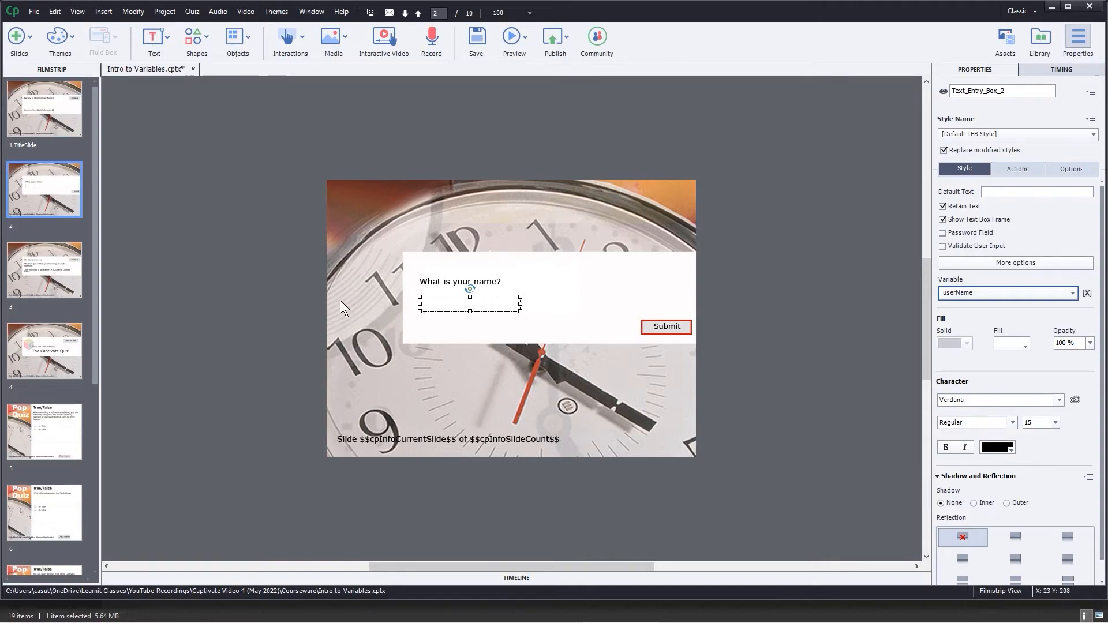
- Insert the userName user variable after "nice to meet you" in slide 3's caption, with a maximum length of 100
{"action": "left_click", "coordinate": [36, 279]}
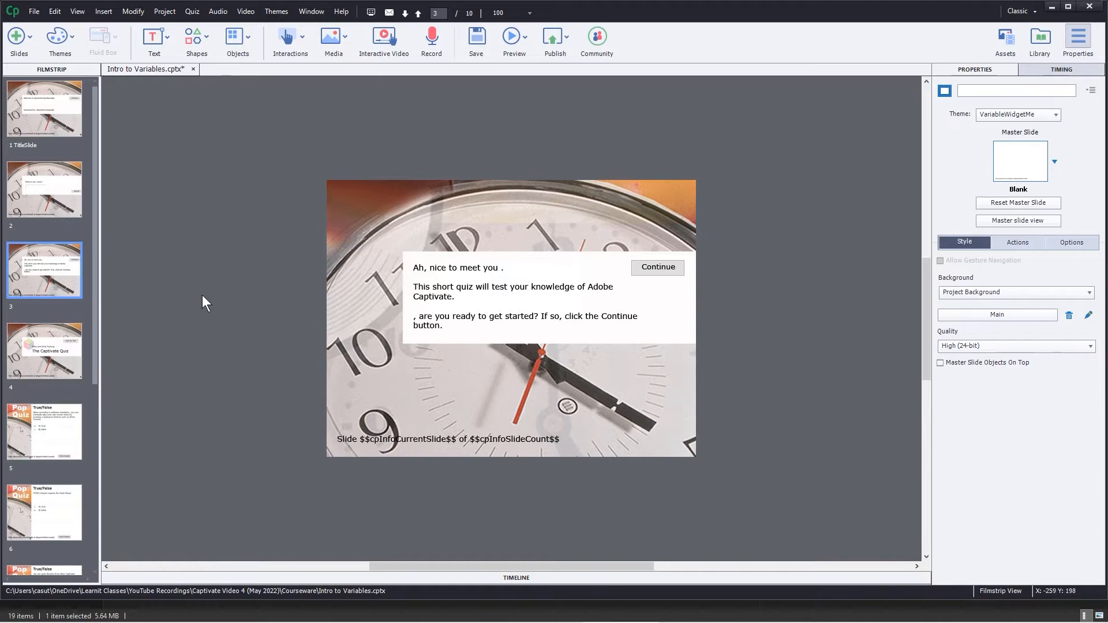
{"action": "double_click", "coordinate": [498, 268]}
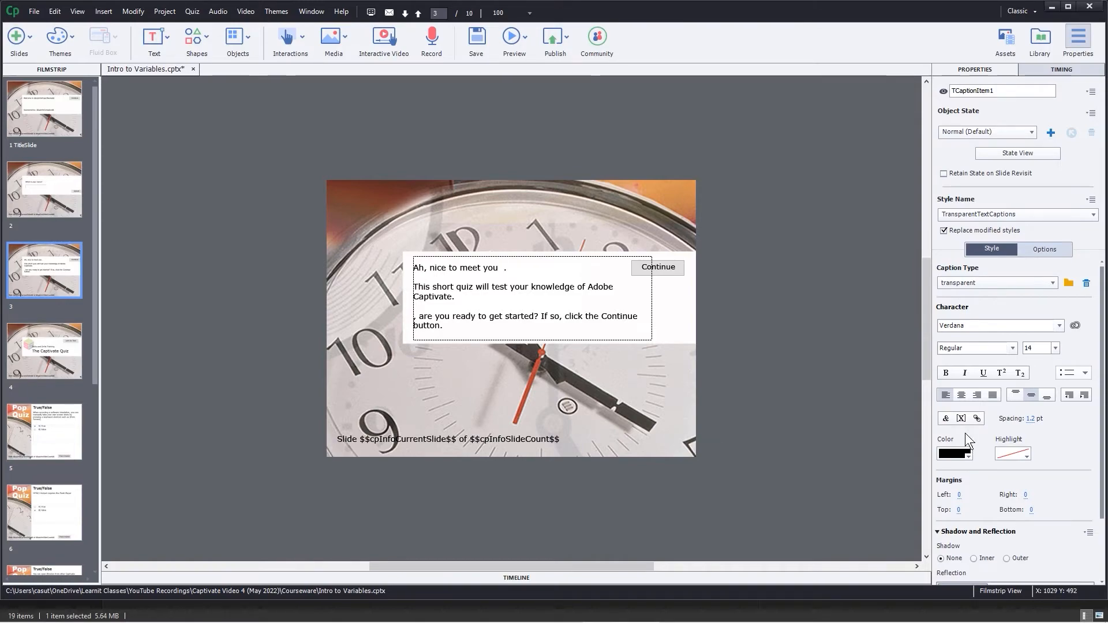
{"action": "left_click", "coordinate": [962, 418]}
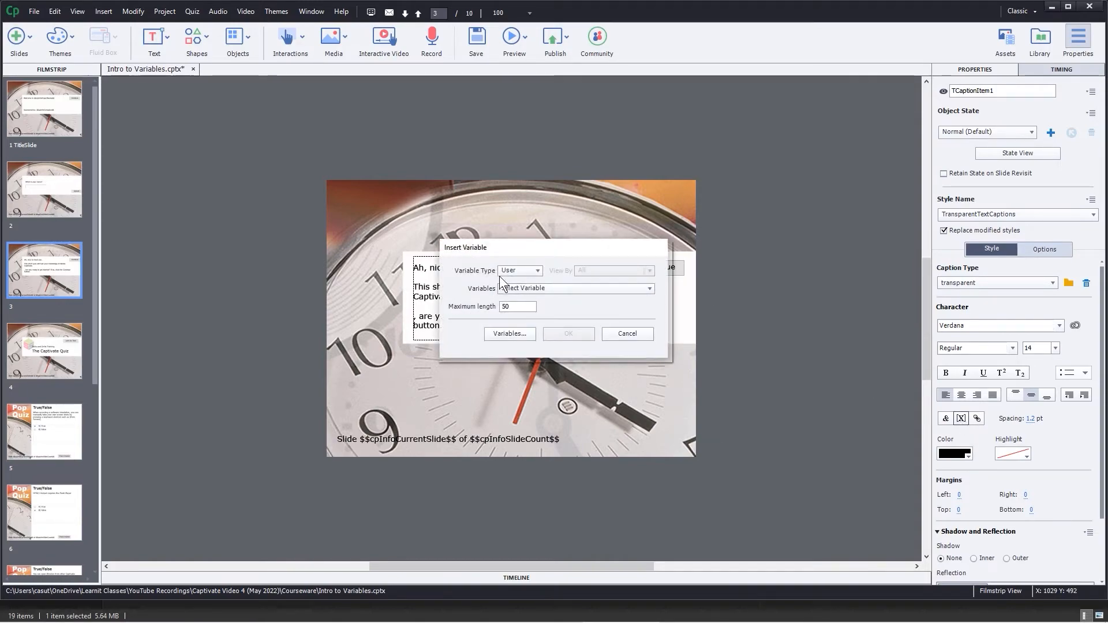
{"action": "left_click", "coordinate": [511, 289]}
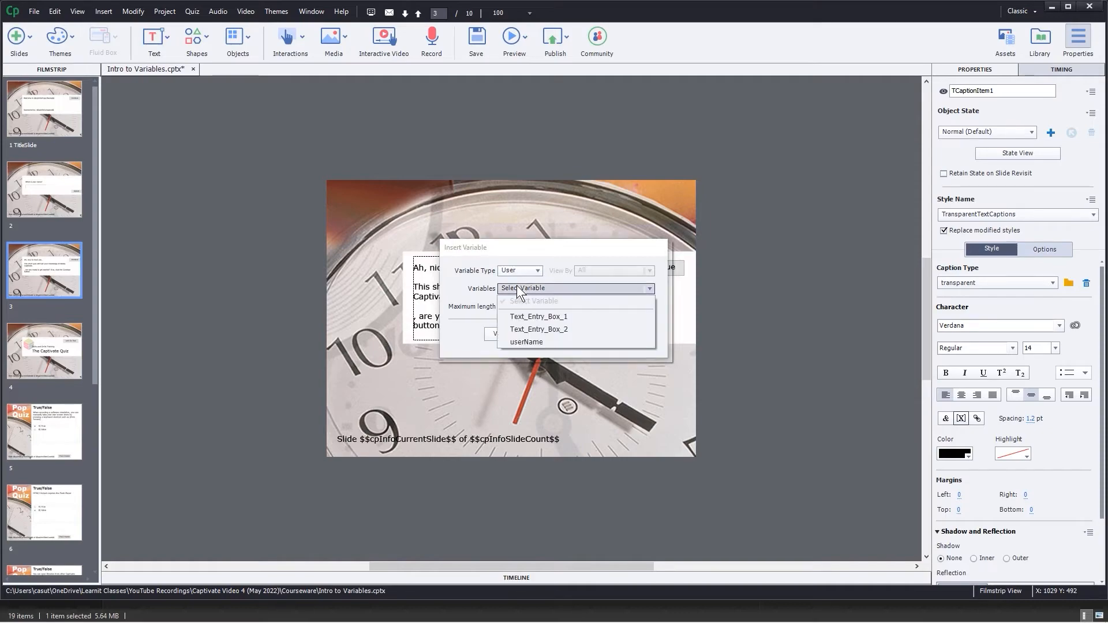
{"action": "left_click", "coordinate": [531, 341]}
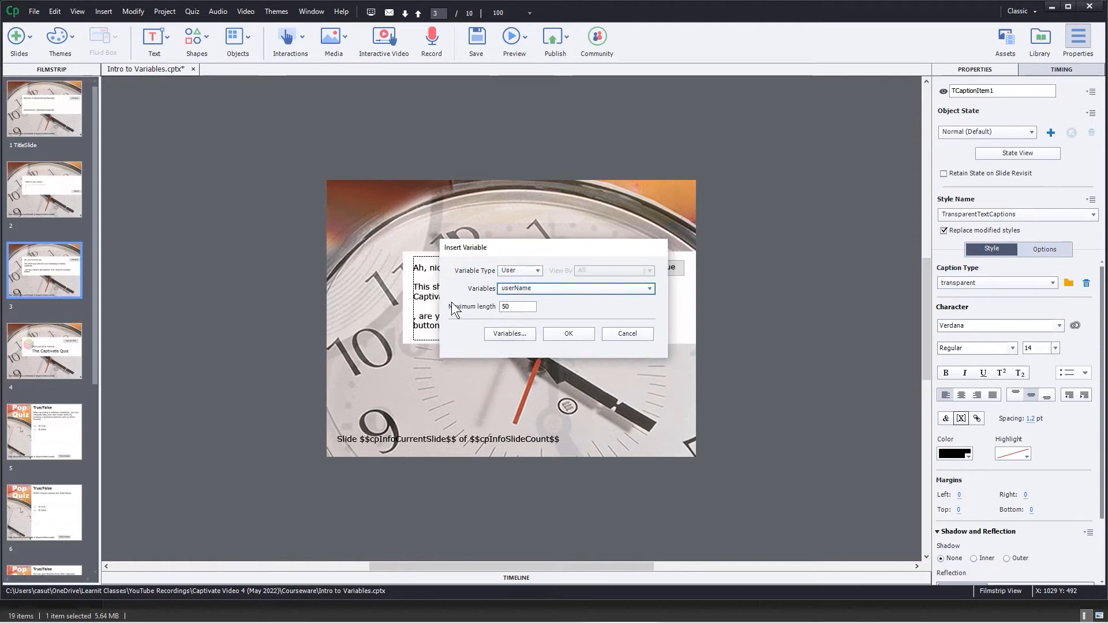
{"action": "double_click", "coordinate": [501, 309]}
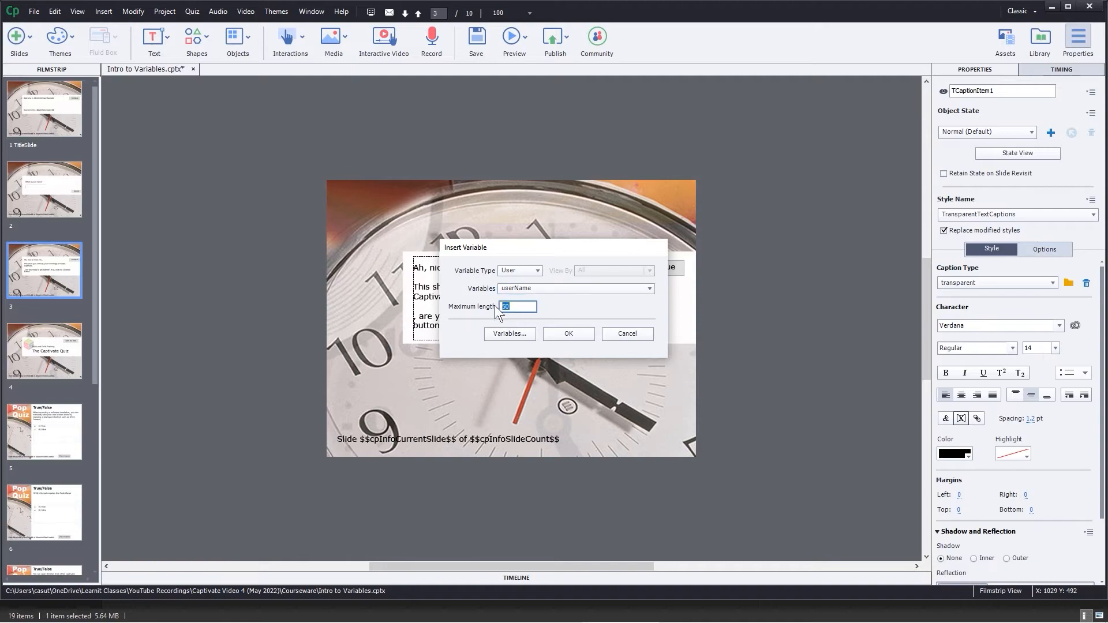
{"action": "type", "text": "100"}
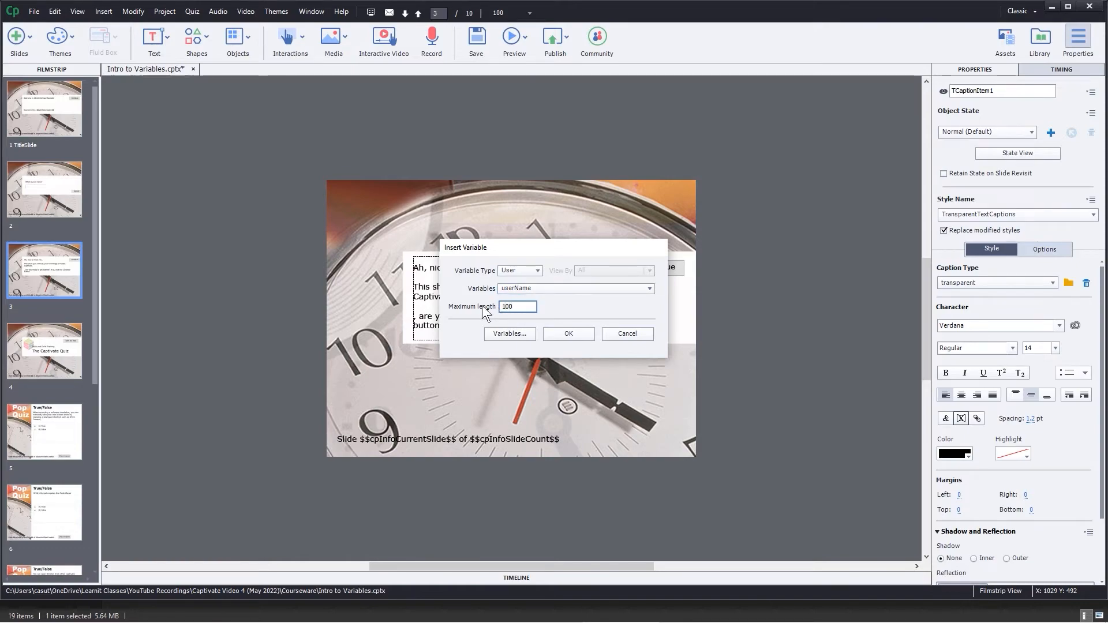
{"action": "left_click", "coordinate": [576, 307]}
{"action": "left_click", "coordinate": [564, 334]}
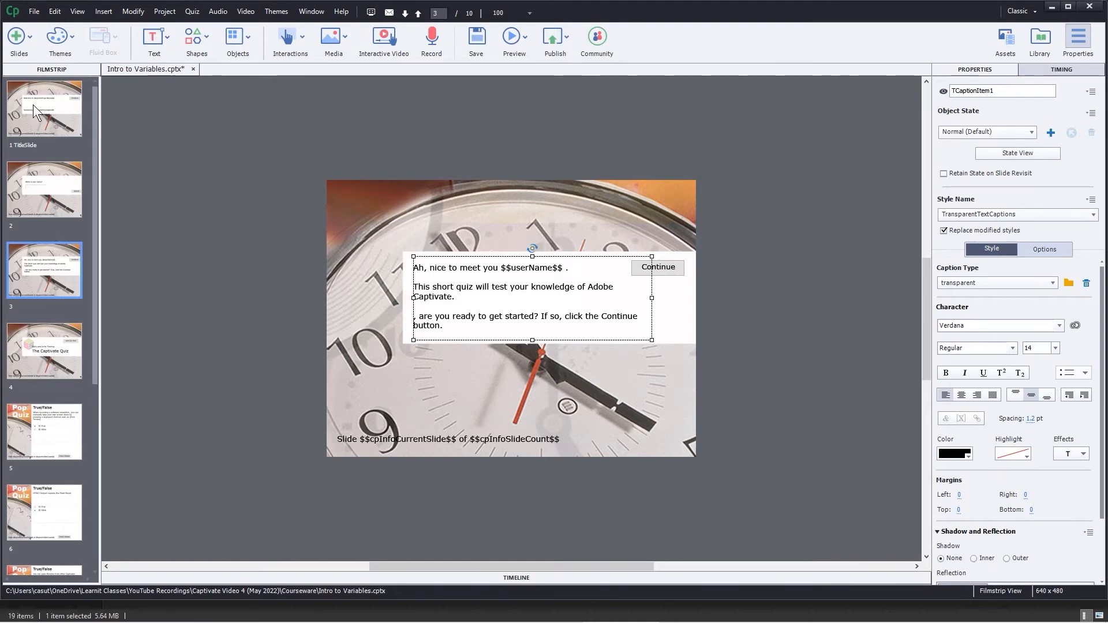
- Preview the next five slides from slide 2, entering a learner's first name in the text entry box and submitting it
{"action": "left_click", "coordinate": [36, 194]}
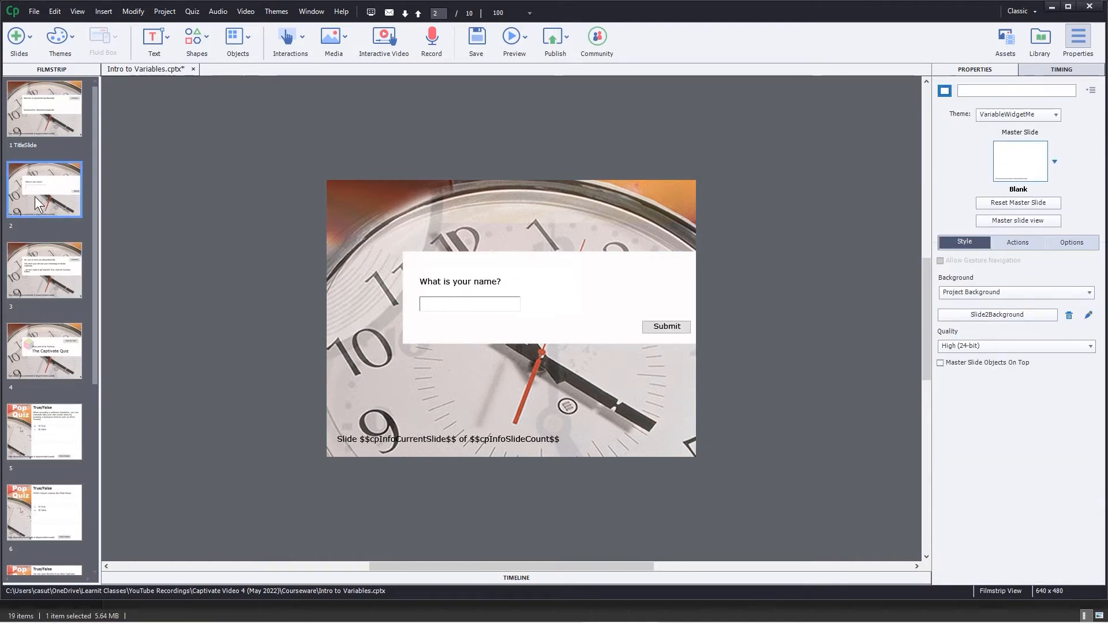
{"action": "left_click", "coordinate": [519, 41]}
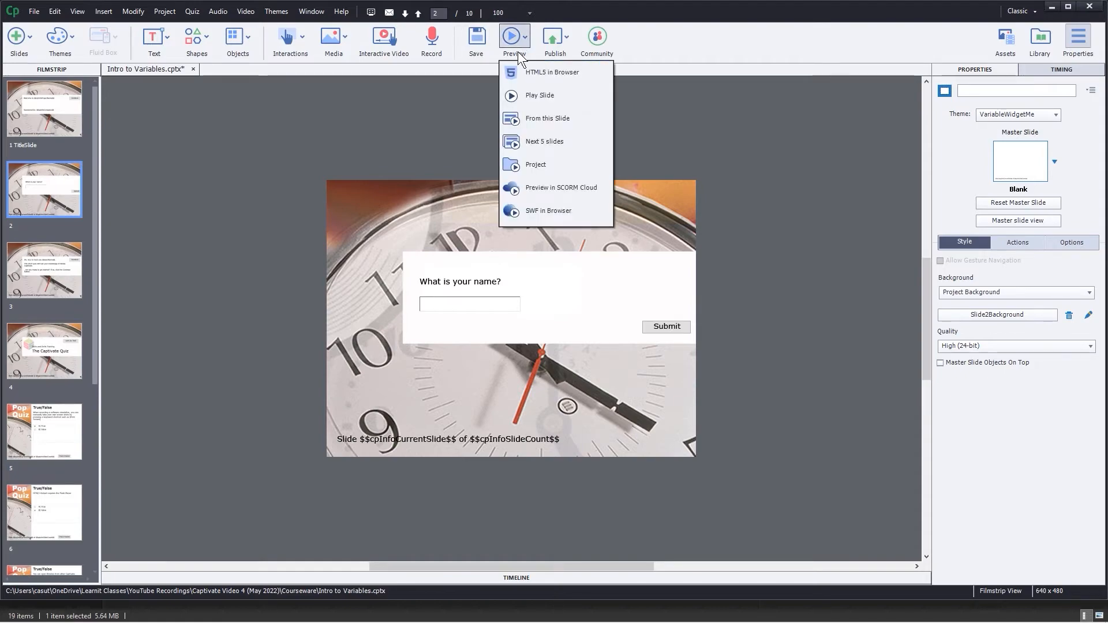
{"action": "left_click", "coordinate": [547, 141]}
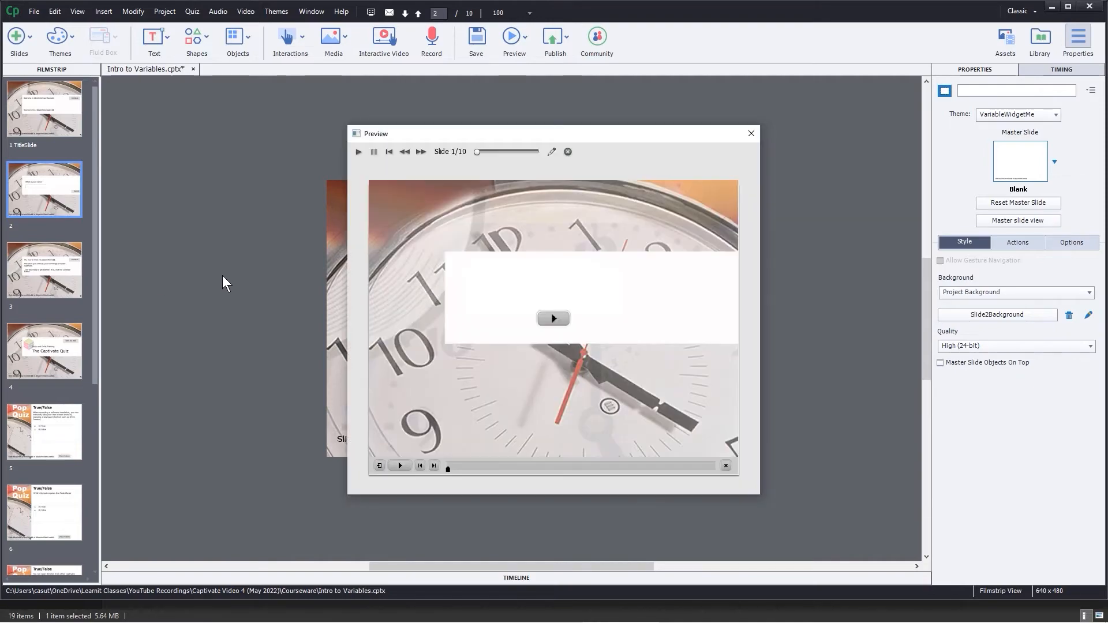
{"action": "left_click", "coordinate": [553, 318]}
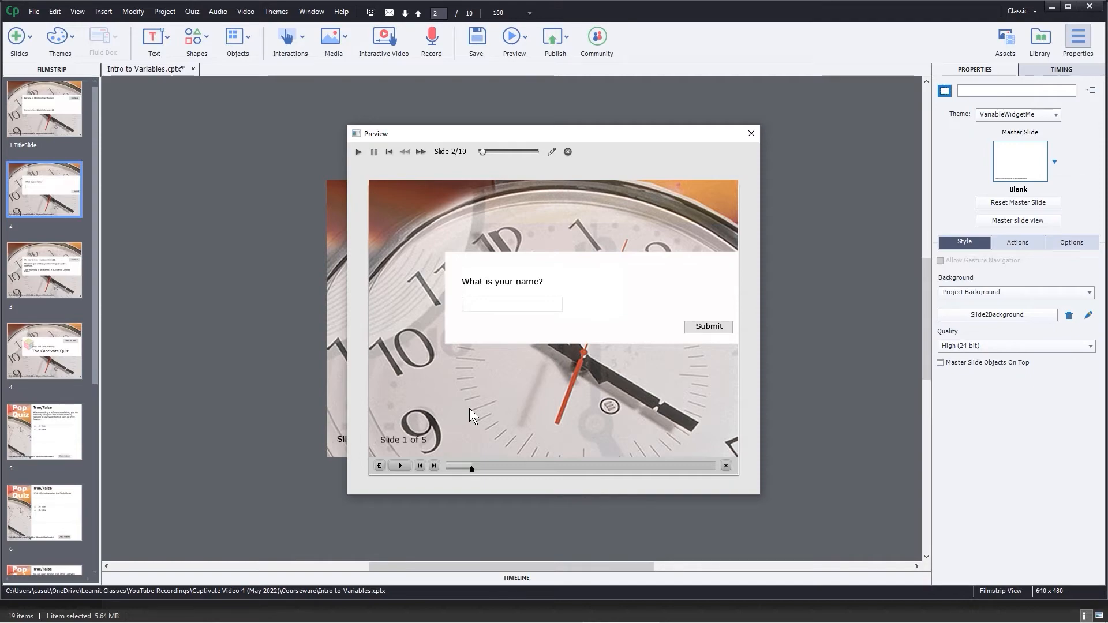
{"action": "type", "text": "Barbara"}
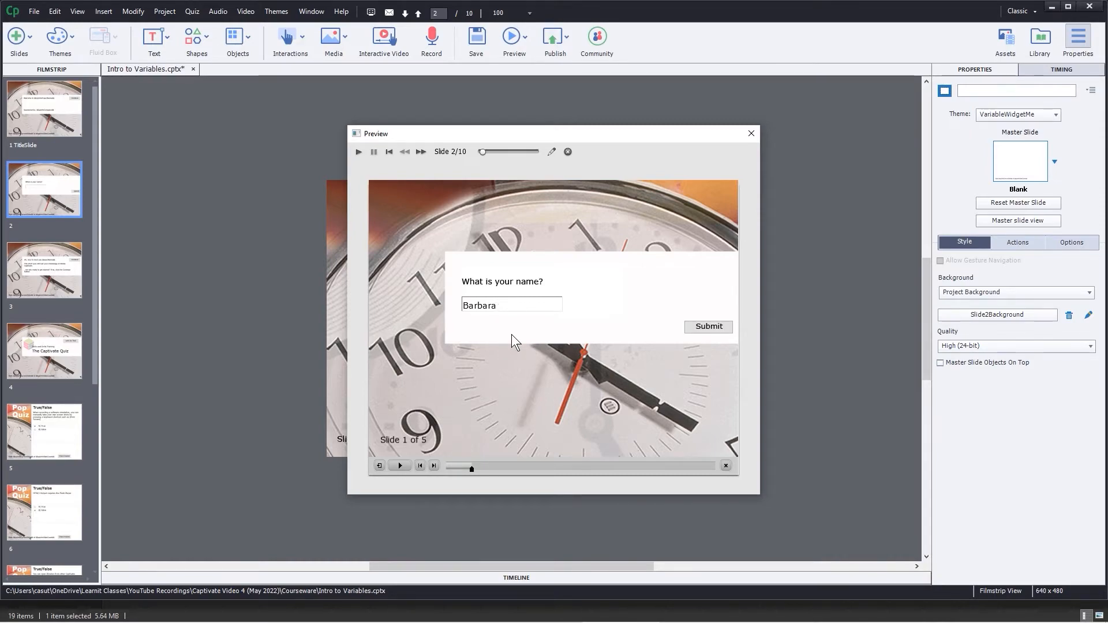
{"action": "left_click", "coordinate": [704, 326]}
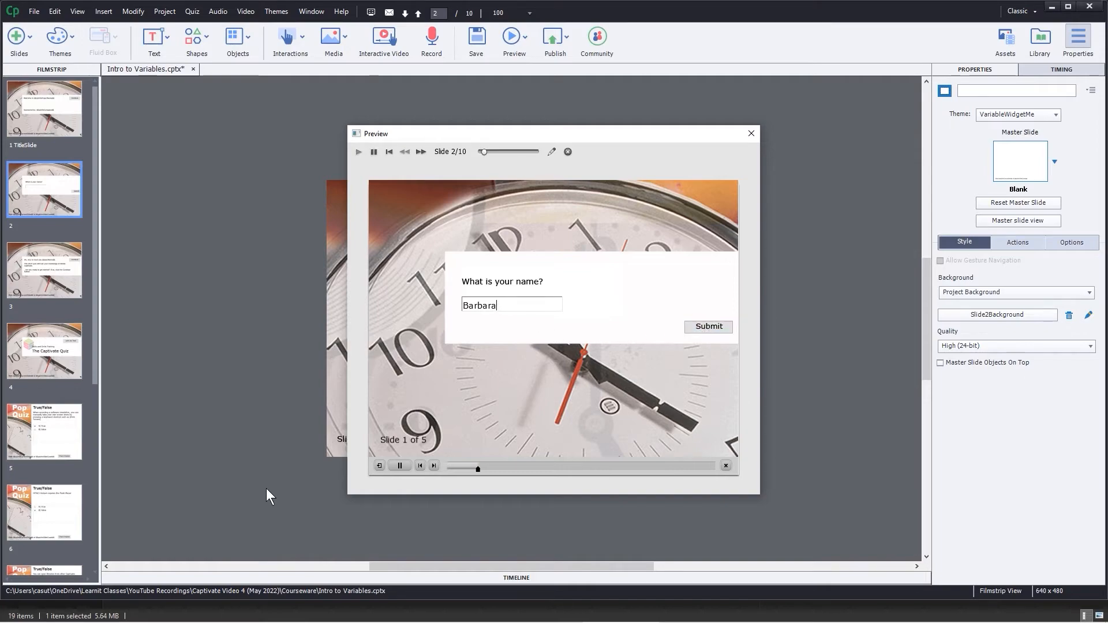
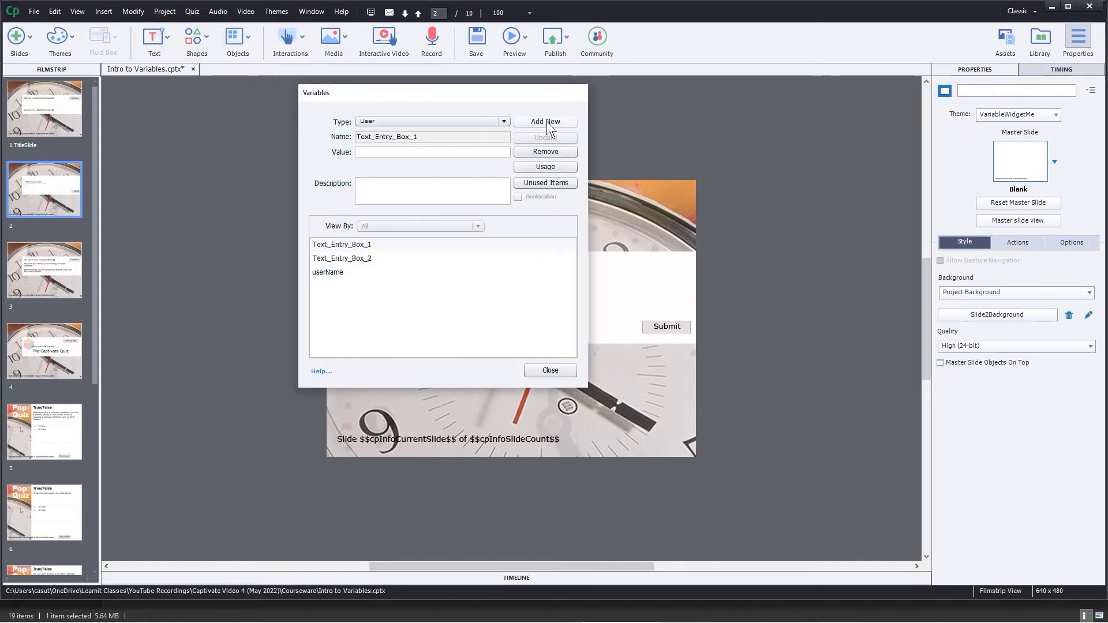
- Add a user variable named dept with the value "dept" and the description "What is the user's department?"
{"action": "left_click", "coordinate": [542, 121]}
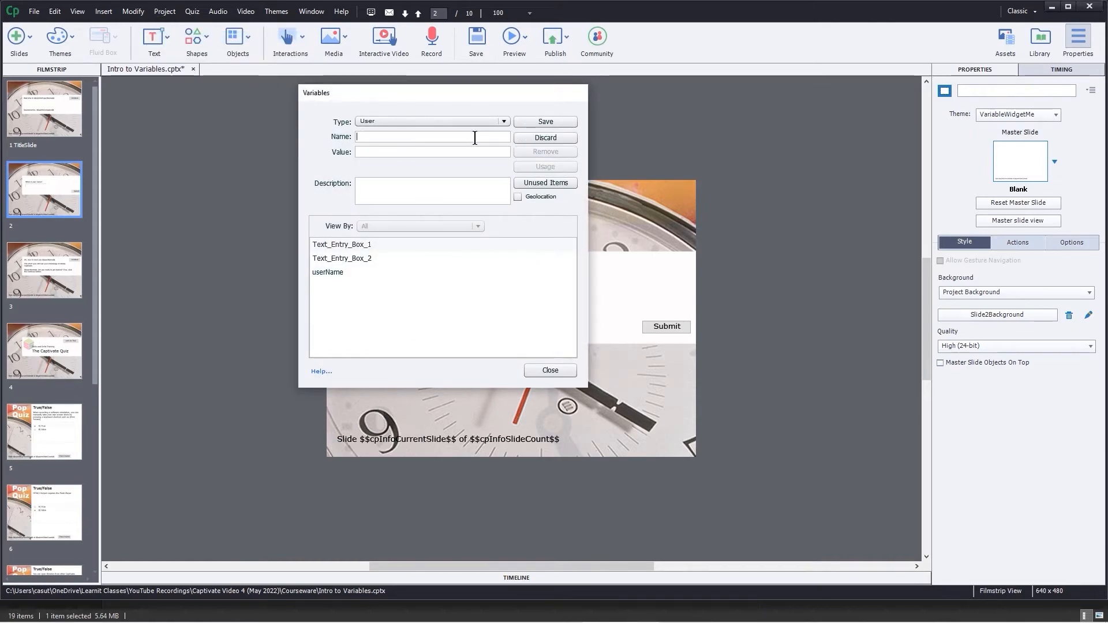
{"action": "type", "text": "dept"}
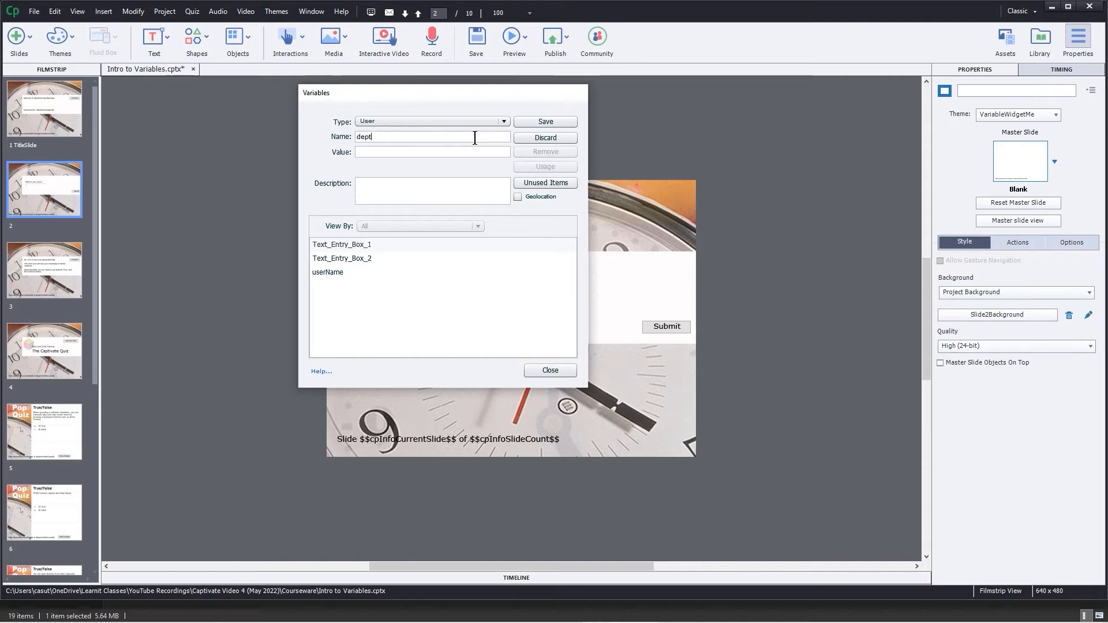
{"action": "type", "text": "detp"}
{"action": "key", "text": "BackSpace"}
{"action": "key", "text": "BackSpace"}
{"action": "type", "text": "pt"}
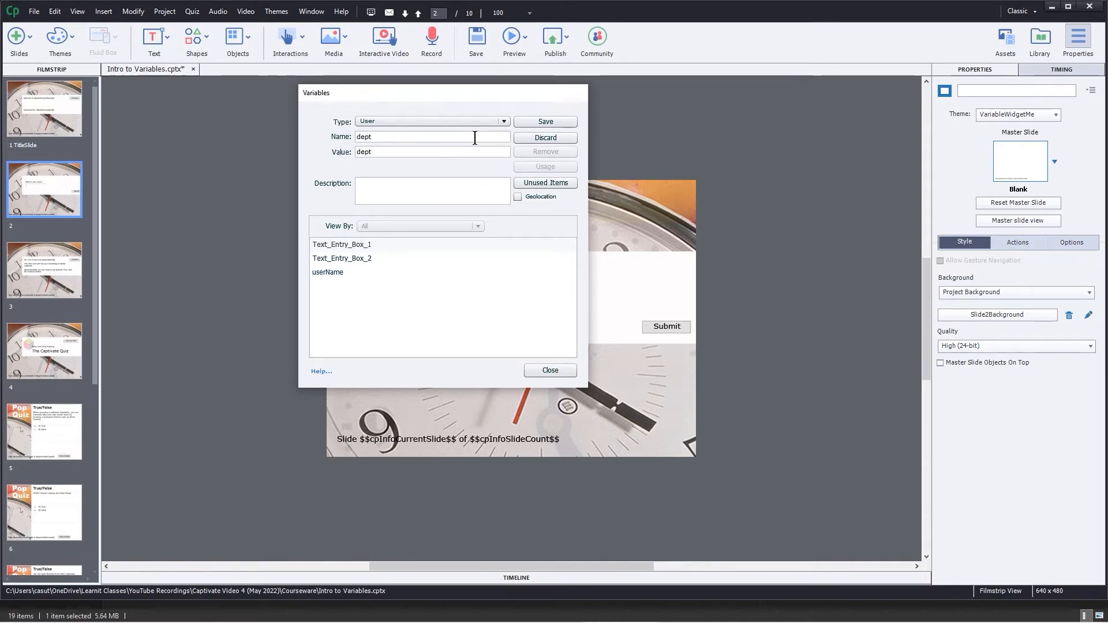
{"action": "left_click", "coordinate": [401, 196]}
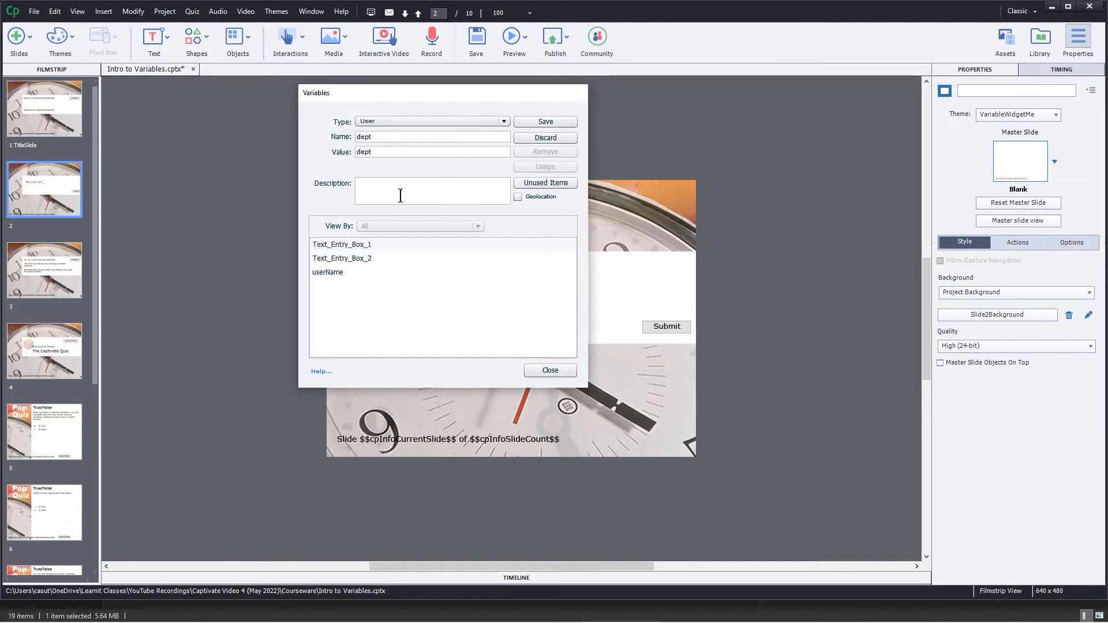
{"action": "type", "text": "What is the user's dep"}
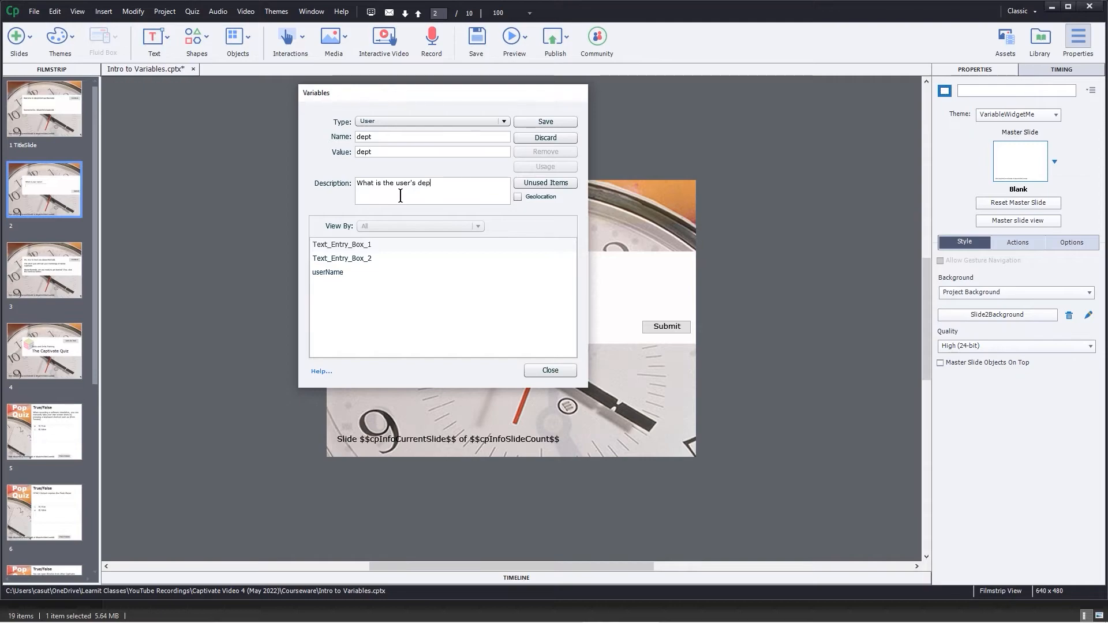
{"action": "type", "text": "artment?"}
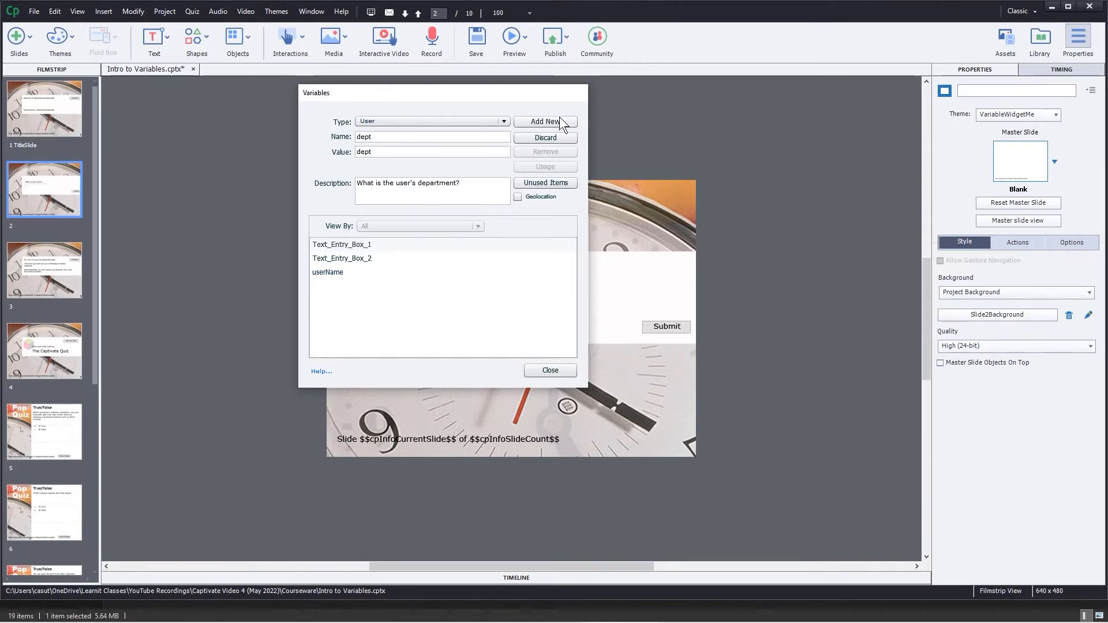
{"action": "left_click", "coordinate": [559, 118]}
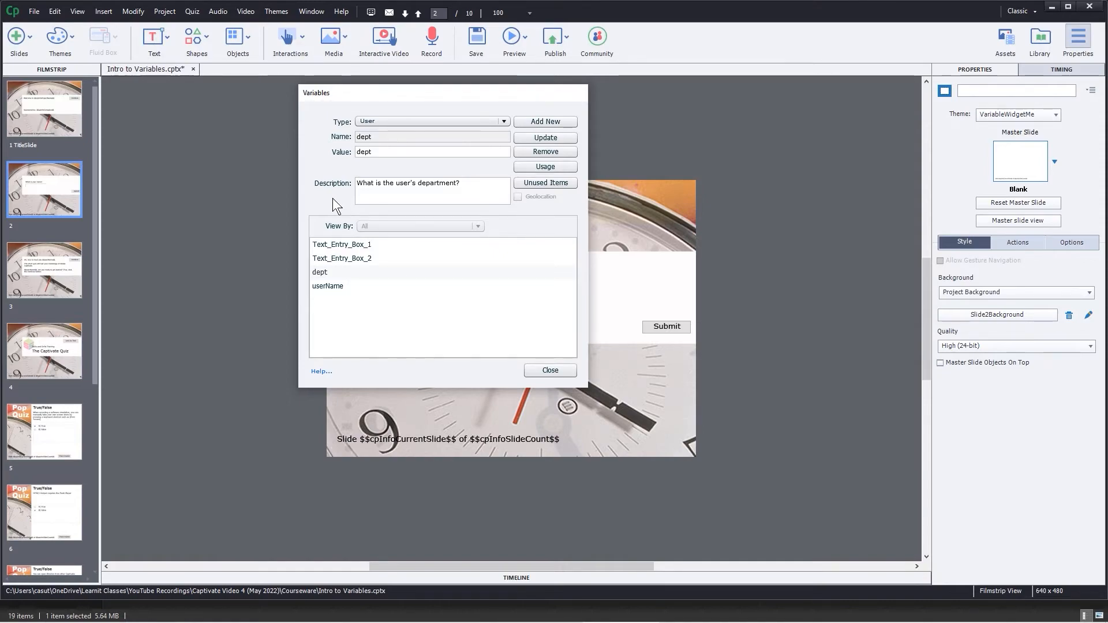
{"action": "left_click", "coordinate": [545, 372]}
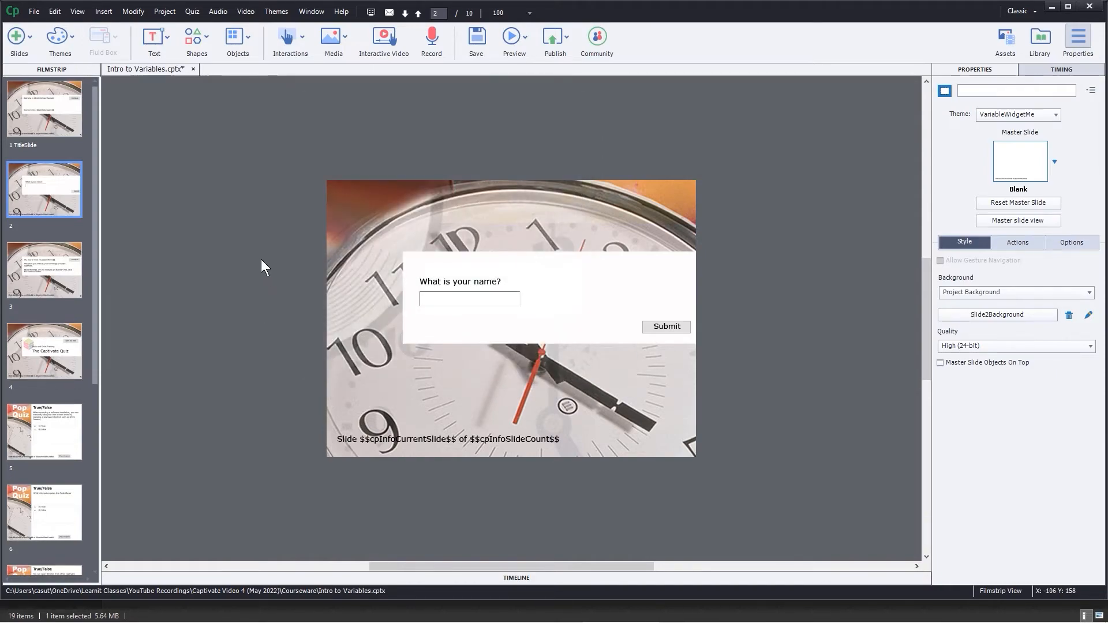
- Insert a second text entry box on slide 2, place it beside the name box, and delete its own Submit button
{"action": "left_click", "coordinate": [153, 39]}
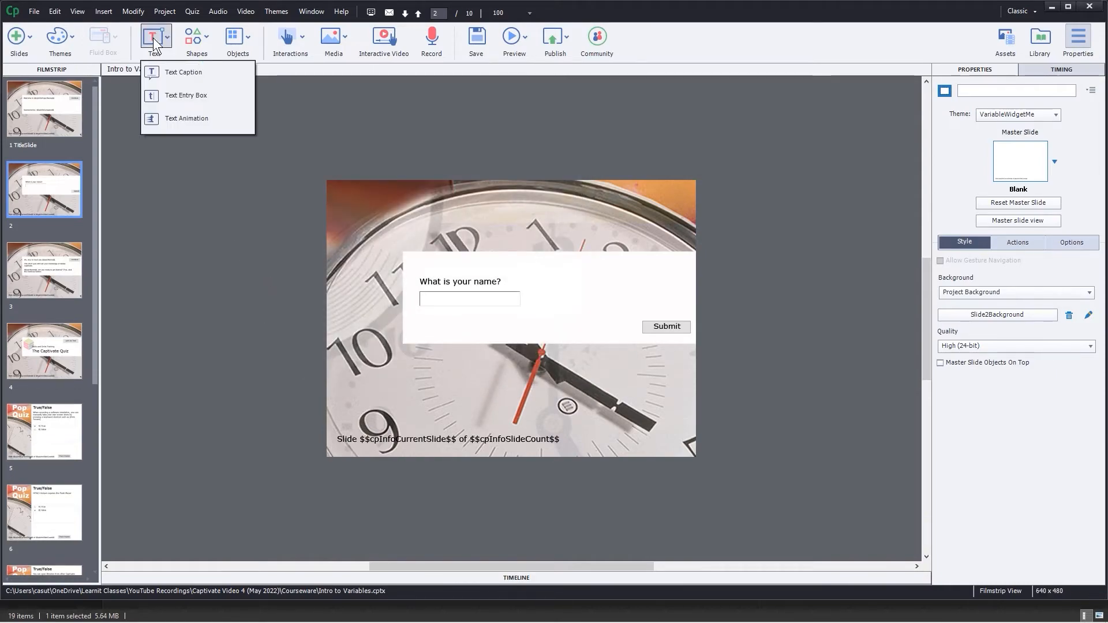
{"action": "left_click", "coordinate": [173, 94]}
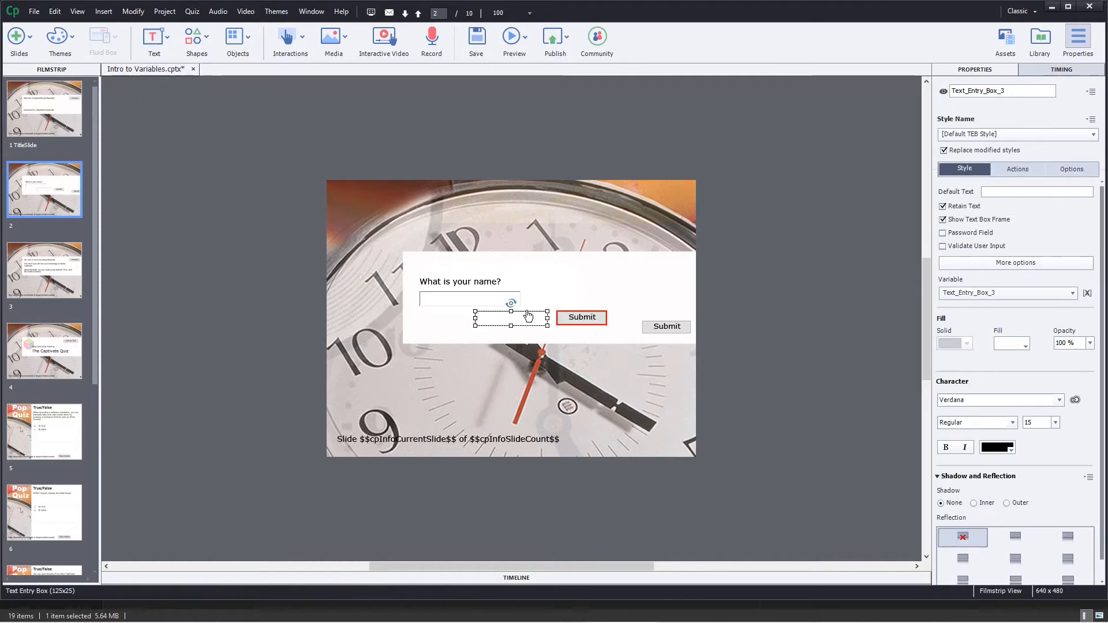
{"action": "left_click_drag", "start_coordinate": [533, 318], "coordinate": [594, 296]}
{"action": "left_click", "coordinate": [587, 321]}
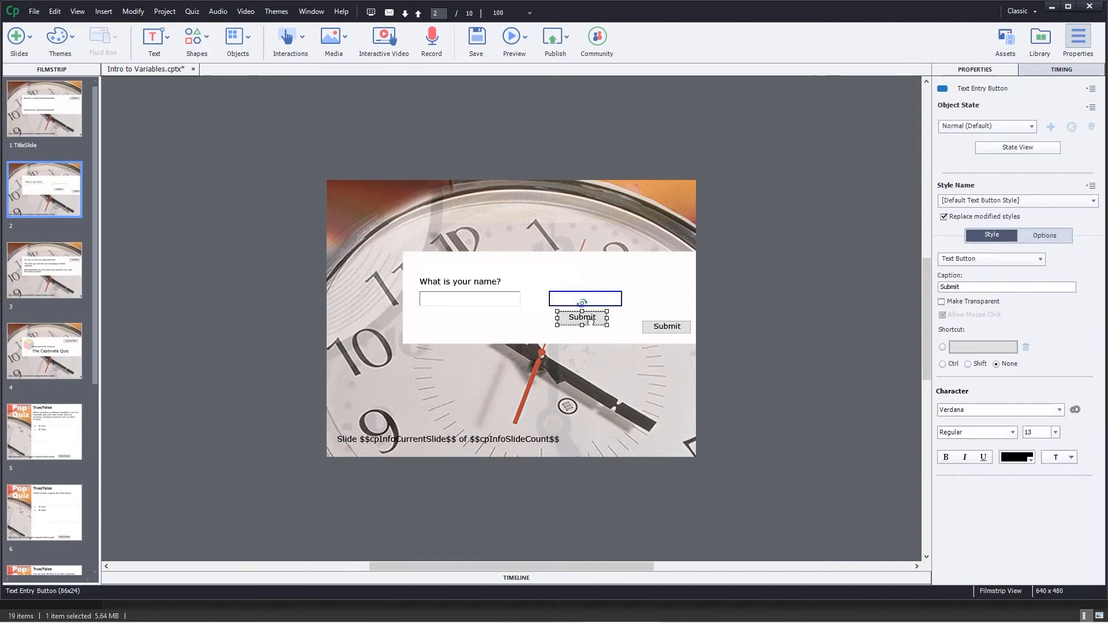
{"action": "key", "text": "Delete"}
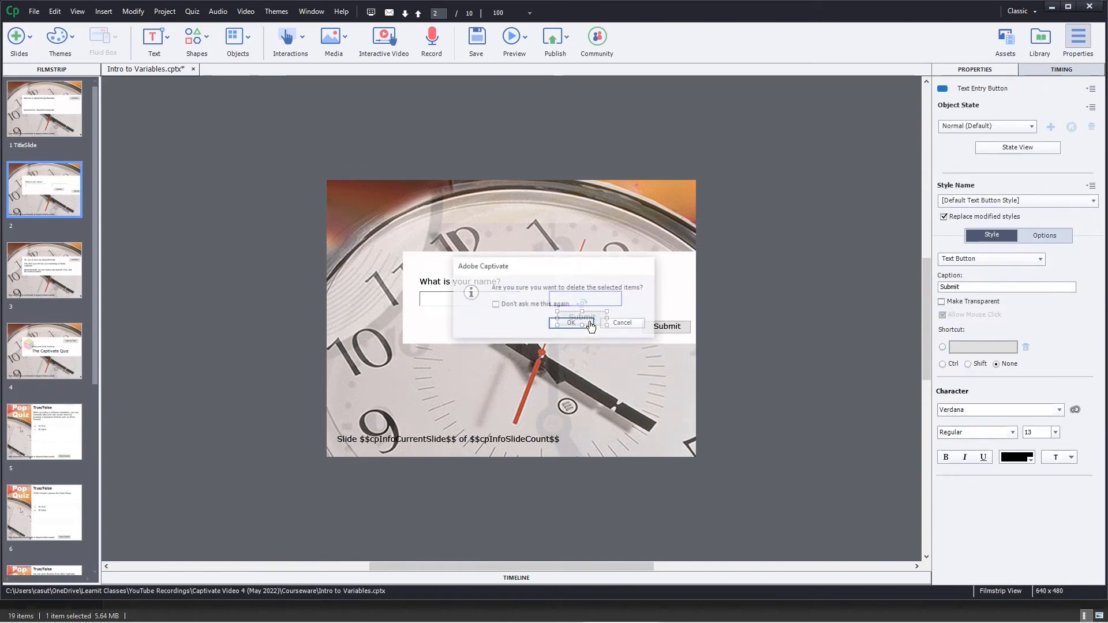
{"action": "left_click", "coordinate": [584, 320]}
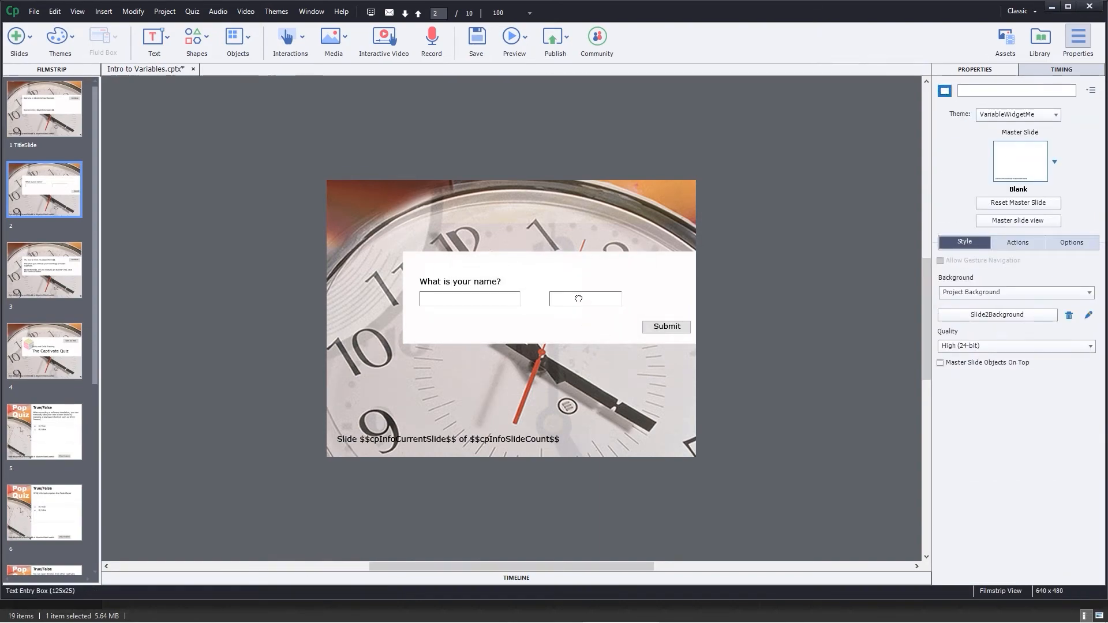
- Widen slide 2's second text entry box to about 198 x 25
{"action": "left_click", "coordinate": [578, 298]}
{"action": "left_click_drag", "start_coordinate": [623, 298], "coordinate": [665, 299]}
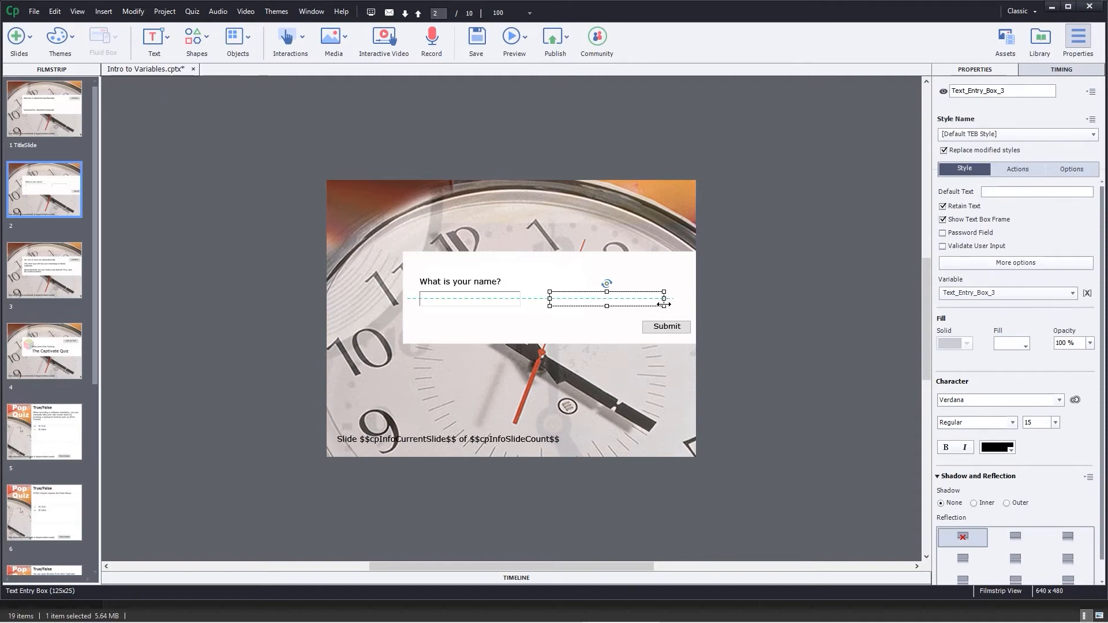
{"action": "left_click", "coordinate": [587, 324]}
- Duplicate the "What is your name?" caption above the second text entry box and change the copy's text to "What is your dept?"
{"action": "left_click", "coordinate": [482, 287]}
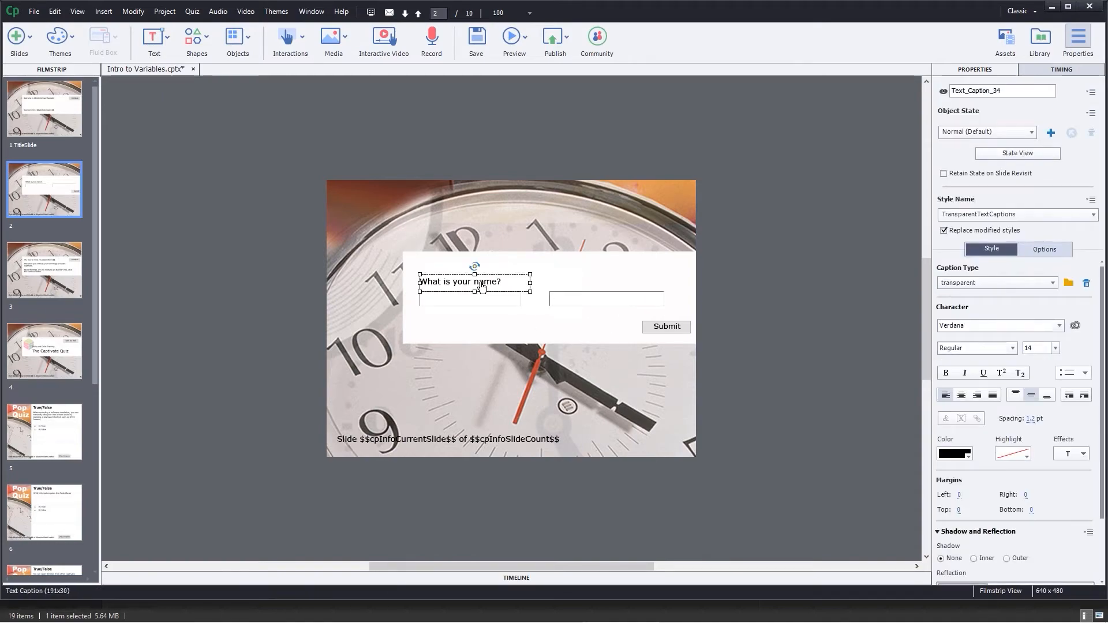
{"action": "left_click_drag", "start_coordinate": [482, 287], "coordinate": [618, 284]}
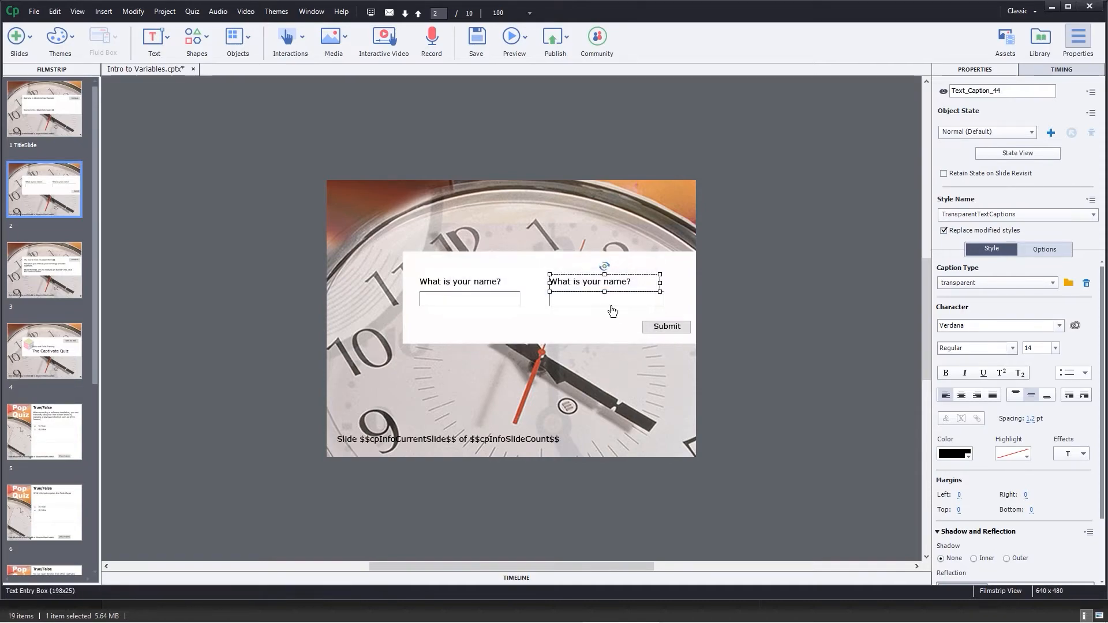
{"action": "double_click", "coordinate": [563, 281]}
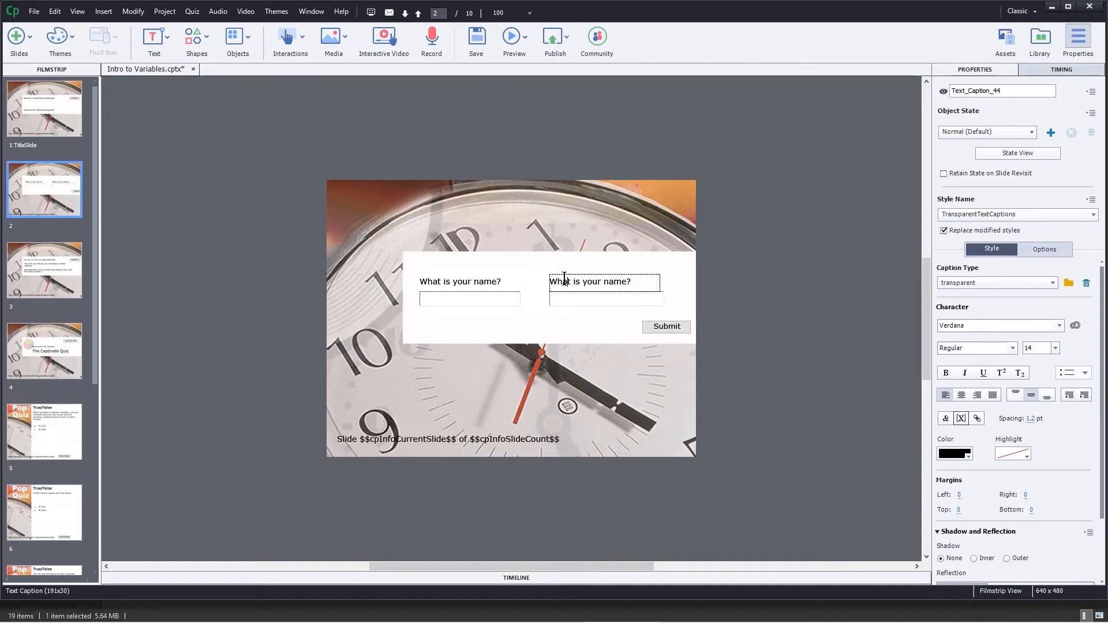
{"action": "key", "text": "ctrl+a"}
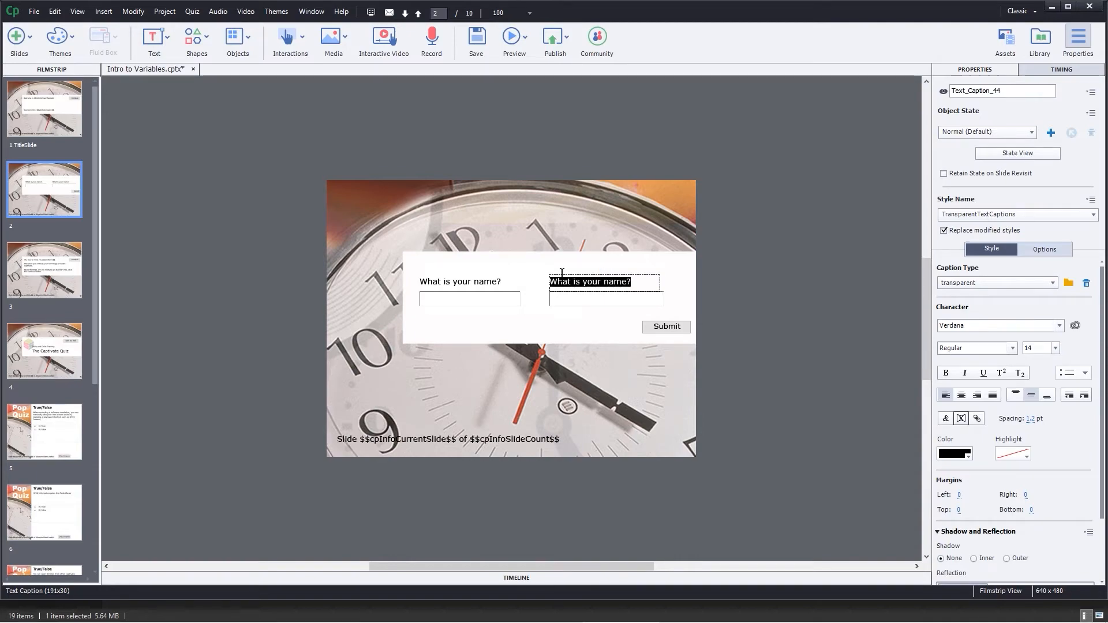
{"action": "type", "text": "What is your dept"}
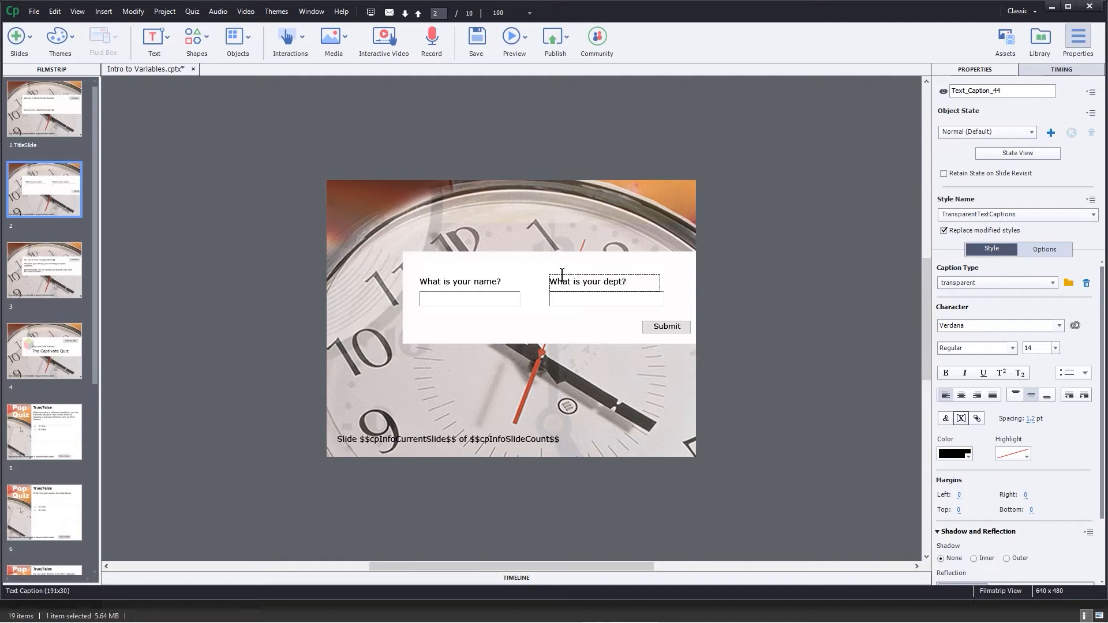
{"action": "left_click", "coordinate": [562, 328]}
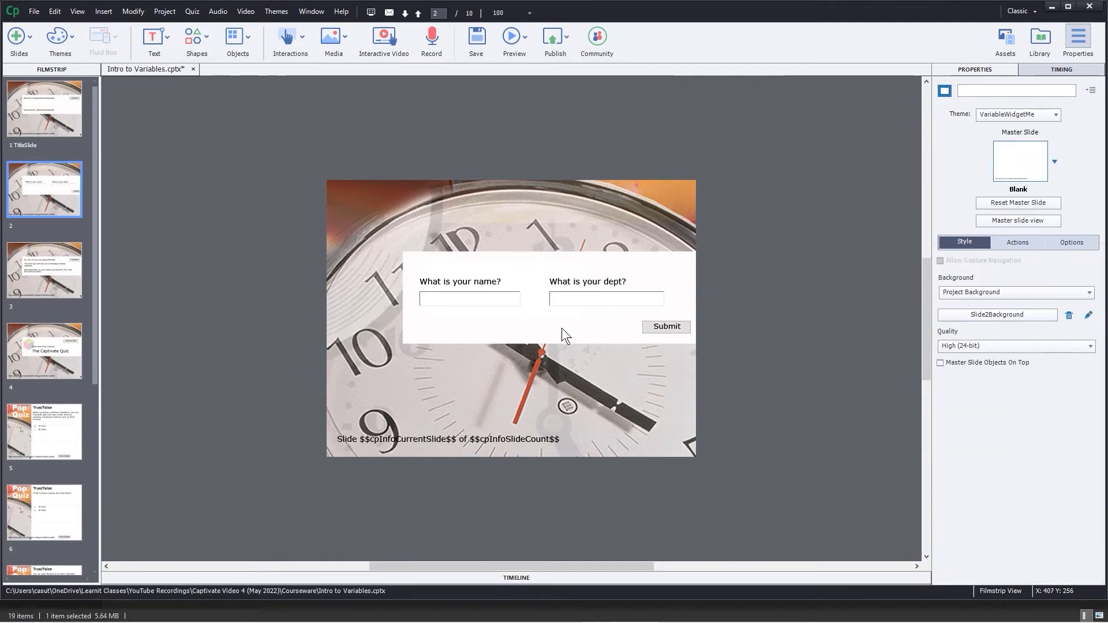
- Associate slide 2's second text entry box, below "What is your dept?", with the dept variable
{"action": "left_click", "coordinate": [581, 303]}
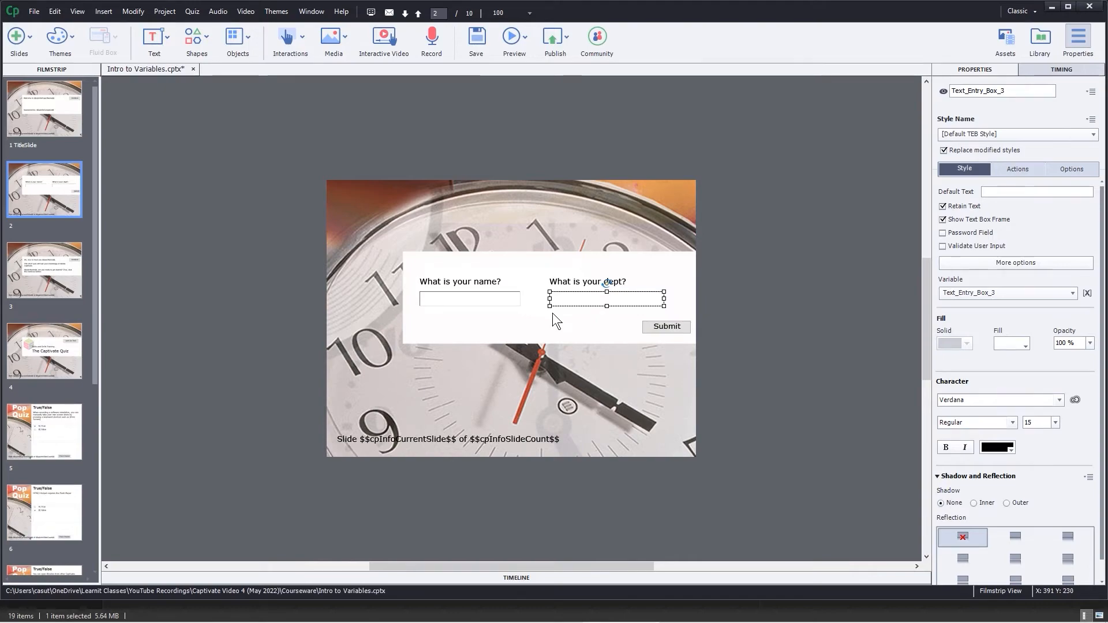
{"action": "left_click", "coordinate": [972, 292]}
{"action": "left_click", "coordinate": [963, 344]}
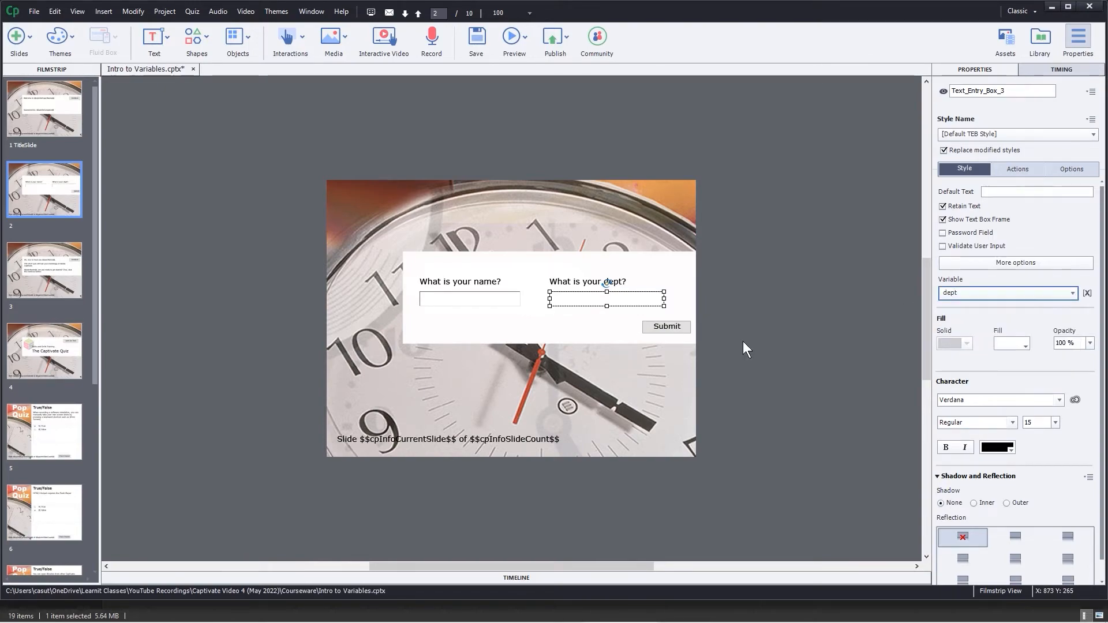
{"action": "left_click", "coordinate": [589, 295]}
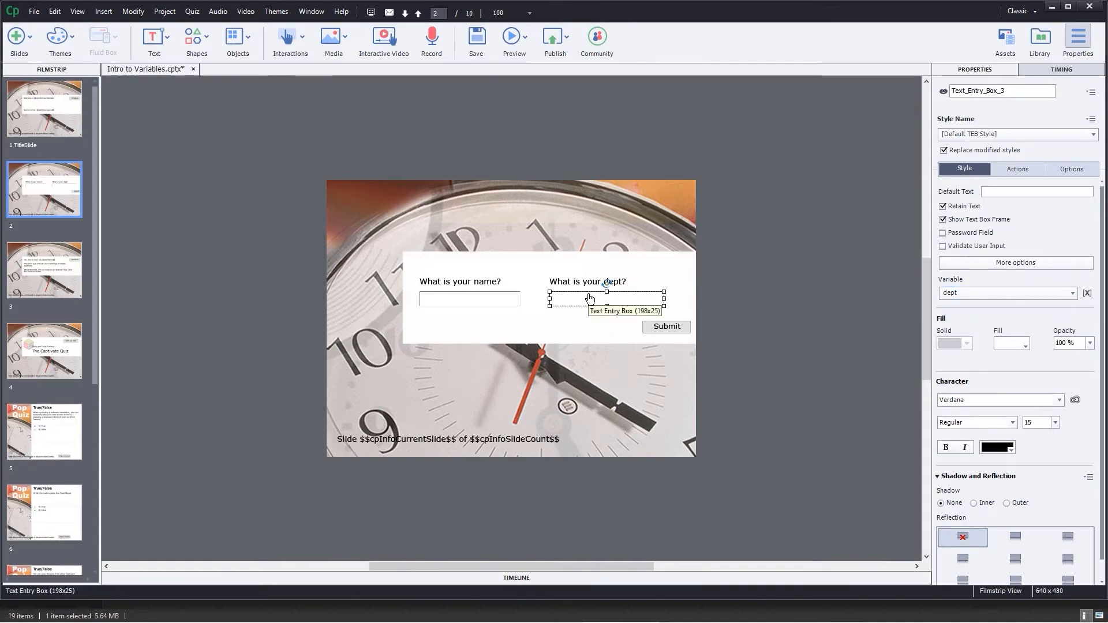
{"action": "left_click", "coordinate": [461, 332]}
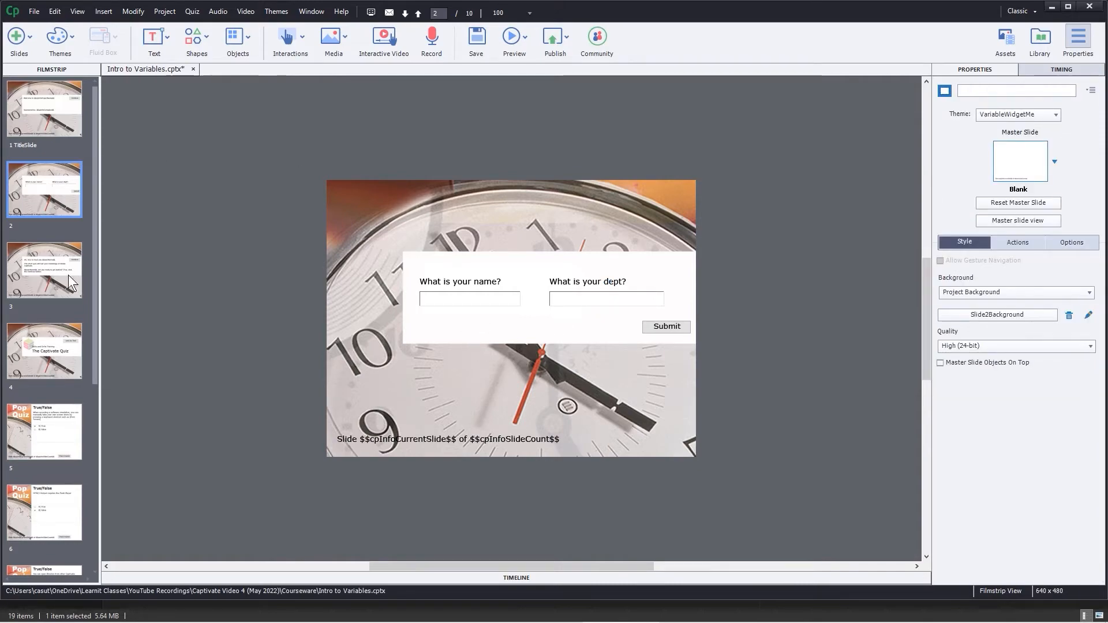
- Replace the middle sentence of slide 3's greeting caption with "We see that you are in the department. Nice!"
{"action": "left_click", "coordinate": [51, 275]}
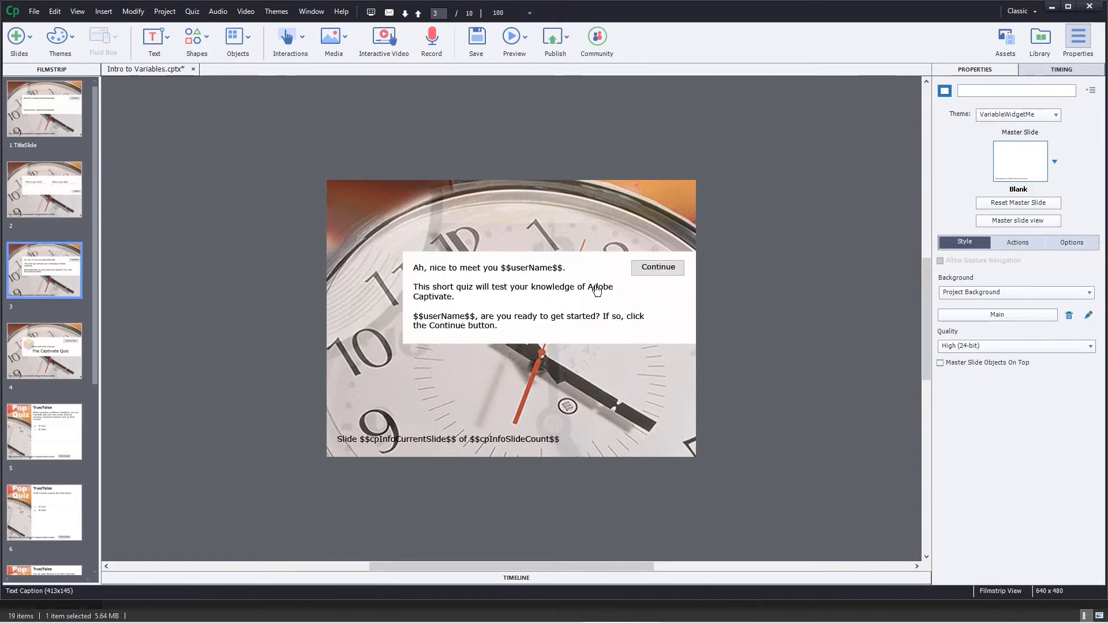
{"action": "double_click", "coordinate": [418, 293]}
{"action": "left_click", "coordinate": [456, 297]}
{"action": "triple_click", "coordinate": [445, 296]}
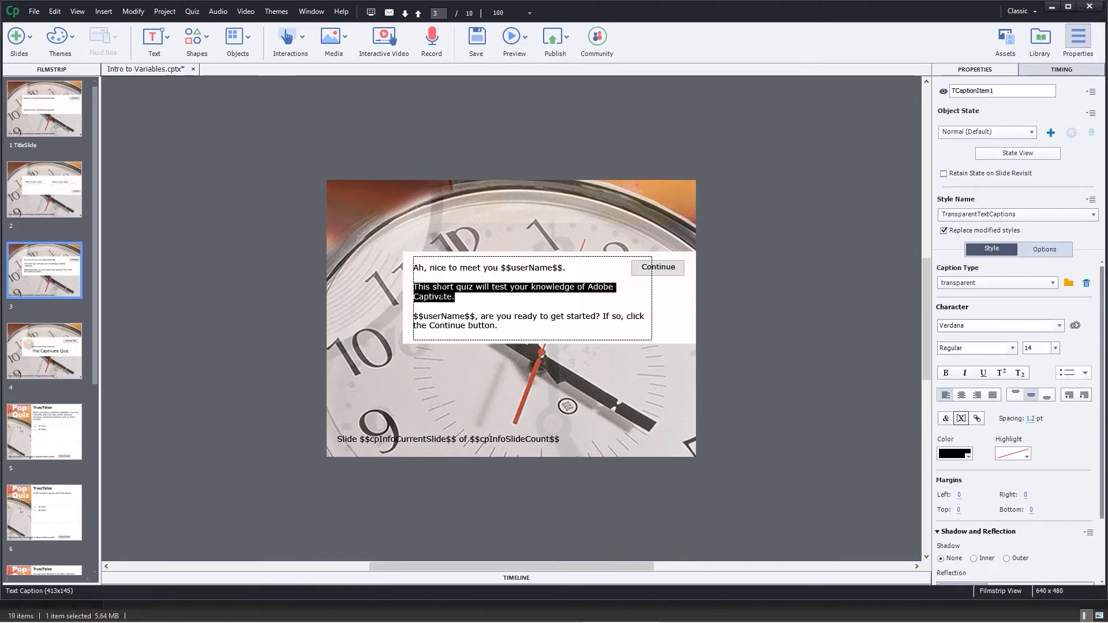
{"action": "type", "text": "We see that you are in the "}
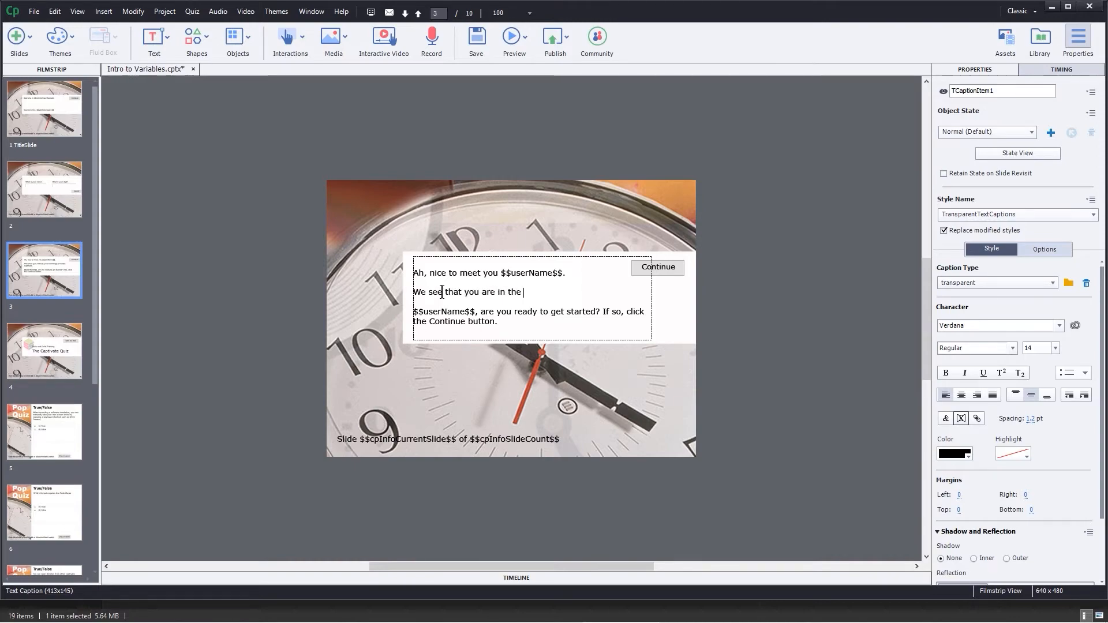
{"action": "type", "text": "department. Nice!"}
- Insert the user variable dept with a maximum length of 100 before "department" in slide 3's caption, and widen the caption toward the panel's edge
{"action": "left_click", "coordinate": [522, 292]}
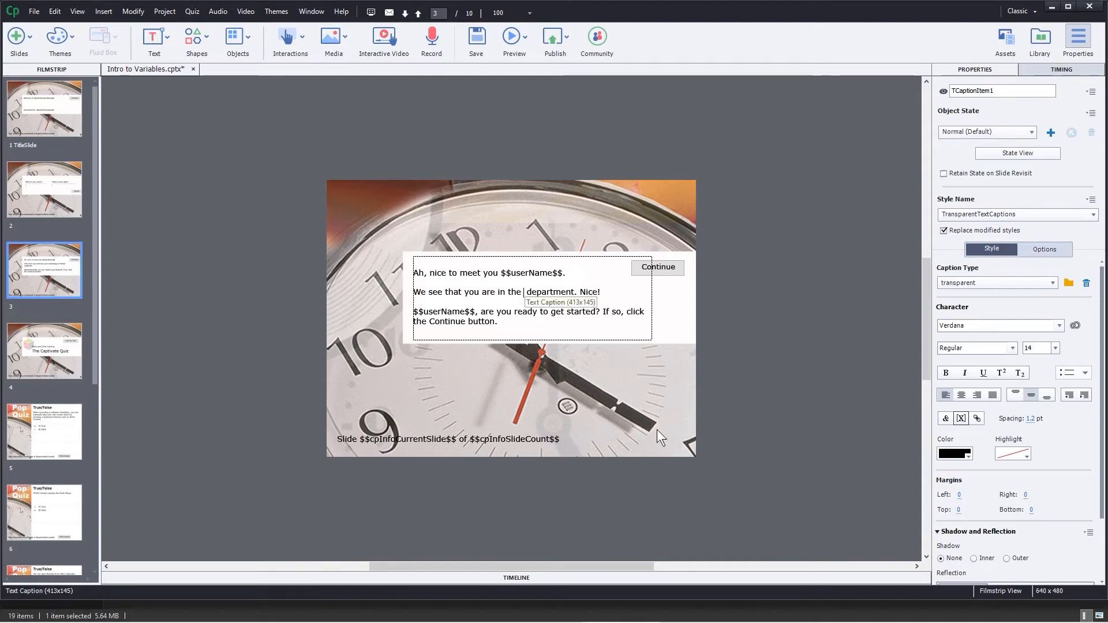
{"action": "left_click", "coordinate": [961, 419]}
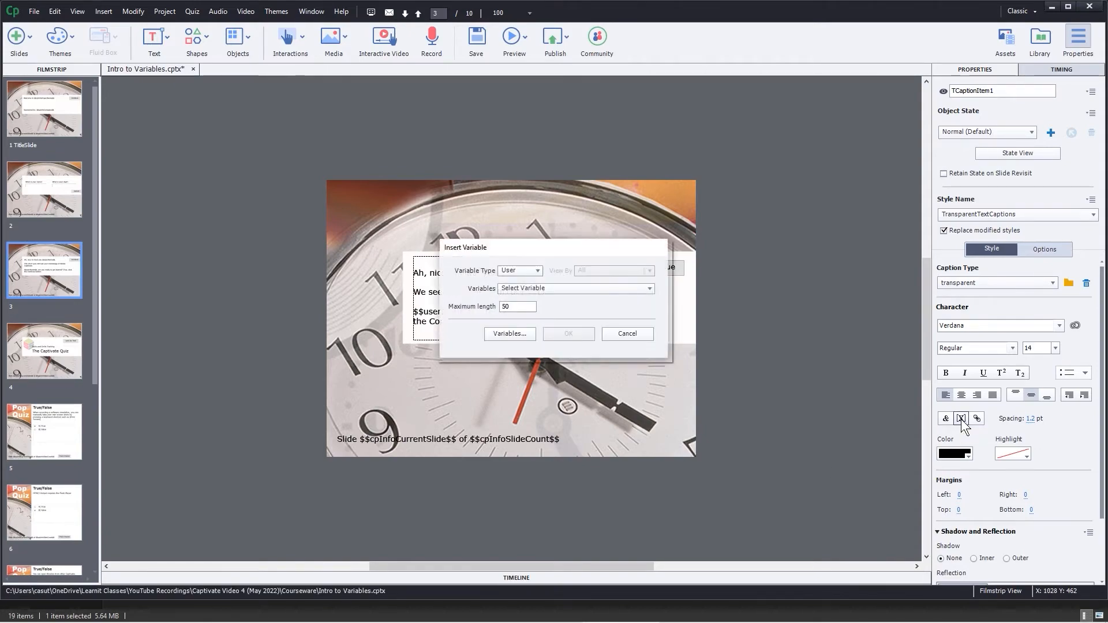
{"action": "left_click", "coordinate": [529, 288]}
{"action": "left_click", "coordinate": [525, 354]}
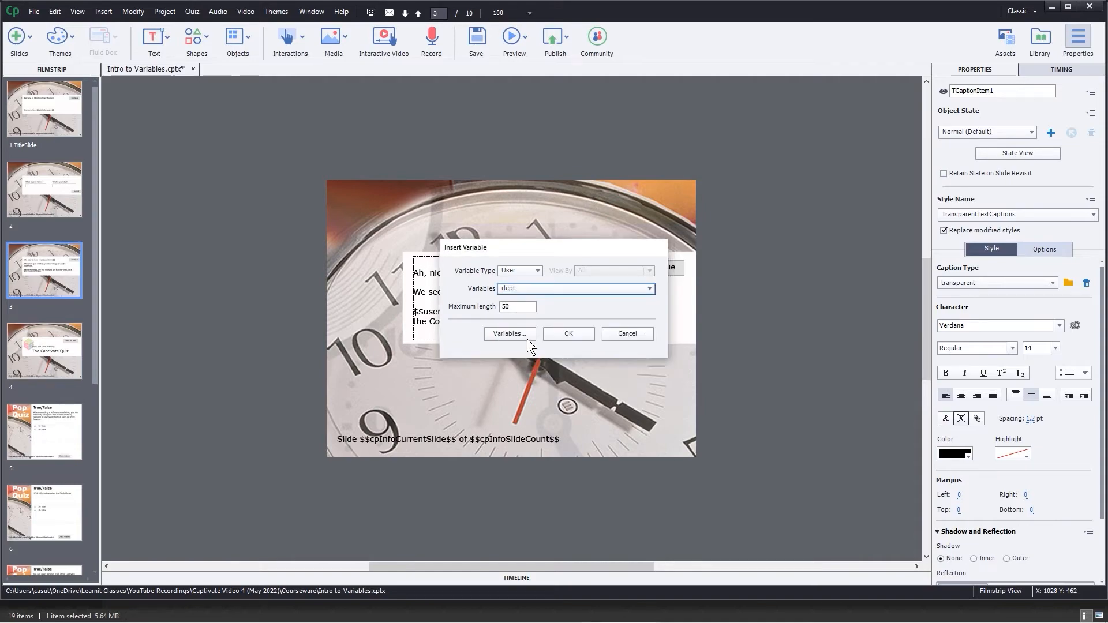
{"action": "left_click_drag", "start_coordinate": [514, 303], "coordinate": [502, 302]}
{"action": "type", "text": "100"}
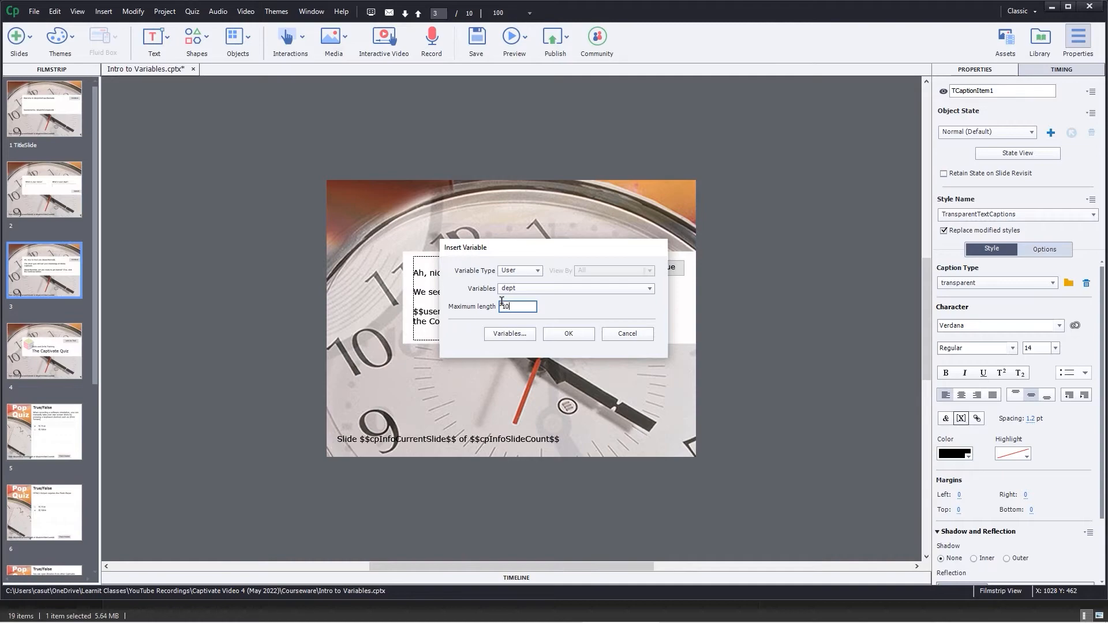
{"action": "left_click", "coordinate": [568, 334]}
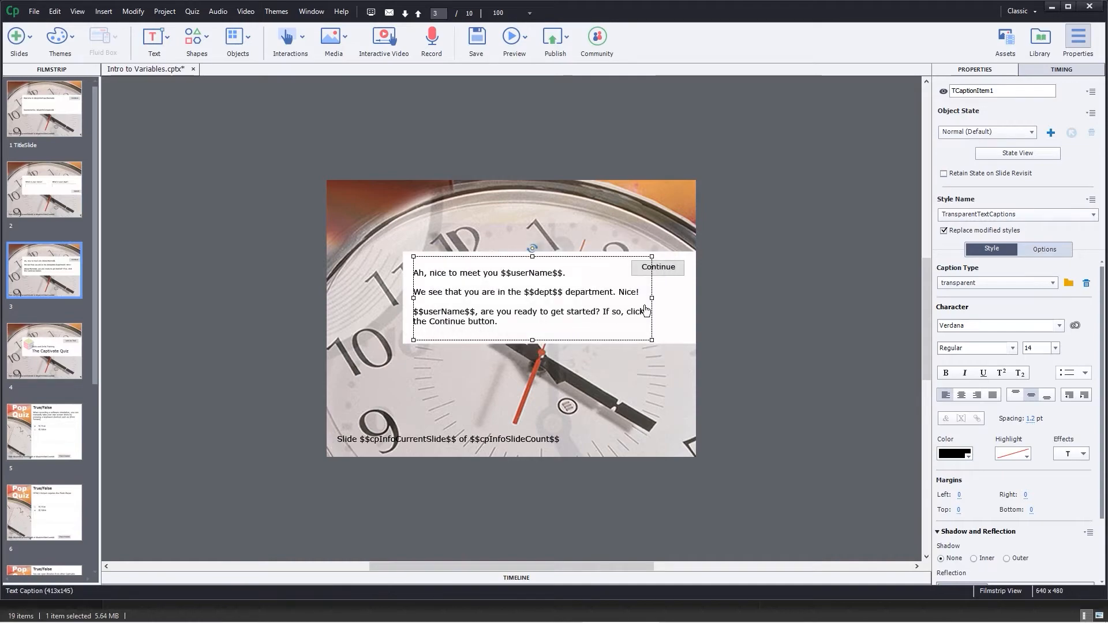
{"action": "left_click_drag", "start_coordinate": [651, 297], "coordinate": [690, 298]}
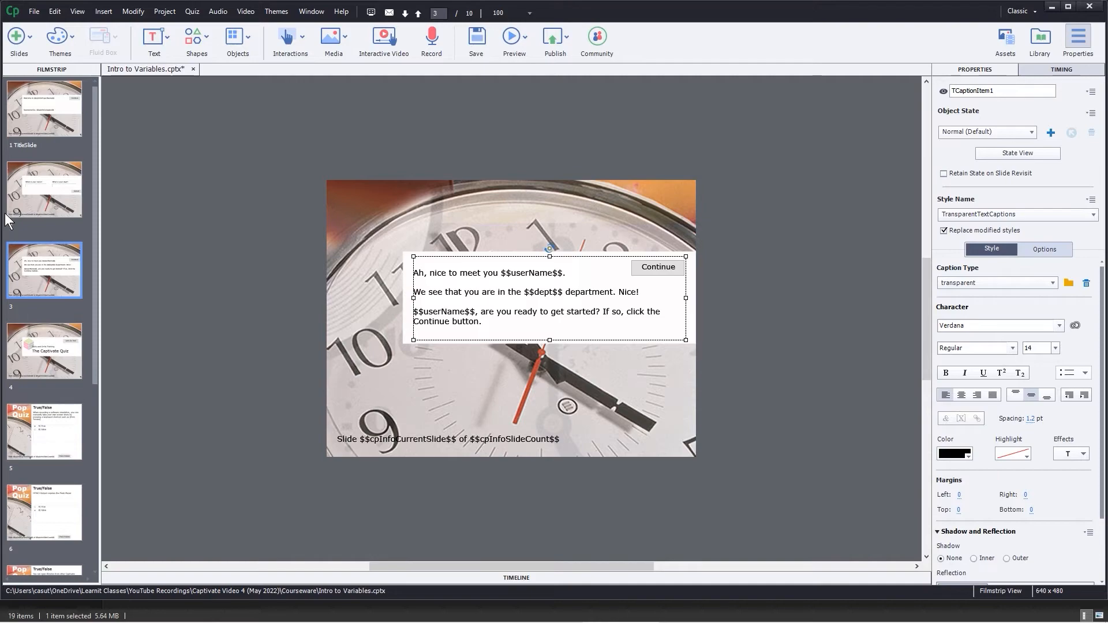
- Review the quiz title slide, the quiz results slide and the True/False question slides in the filmstrip
{"action": "left_click", "coordinate": [55, 349]}
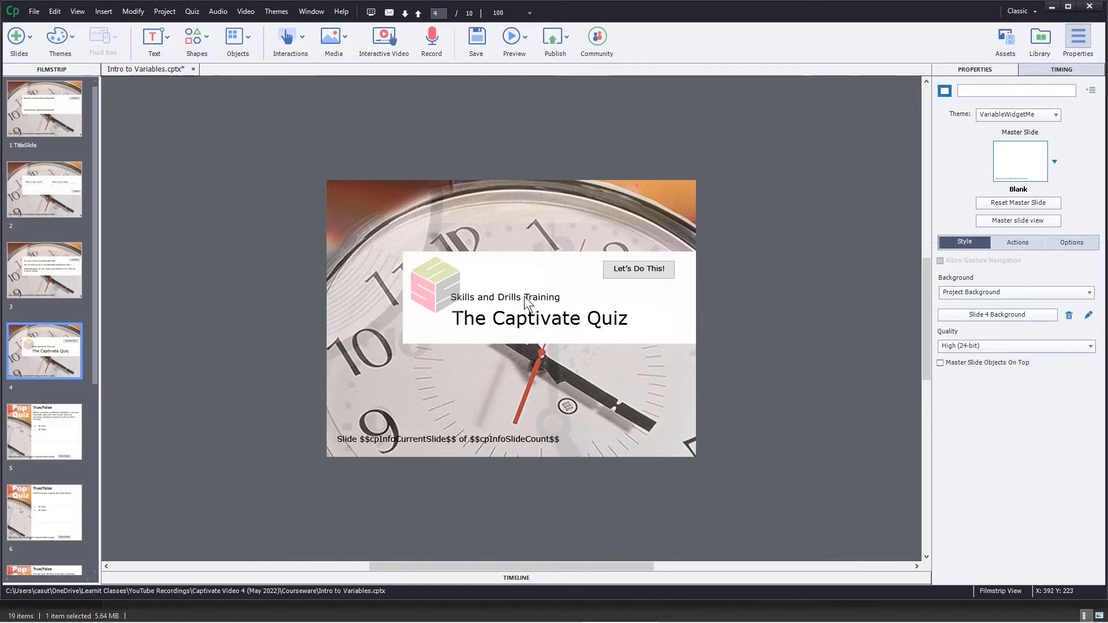
{"action": "left_click", "coordinate": [55, 275]}
{"action": "left_click", "coordinate": [57, 361]}
{"action": "scroll", "coordinate": [49, 356], "scroll_direction": "down", "scroll_amount": 5}
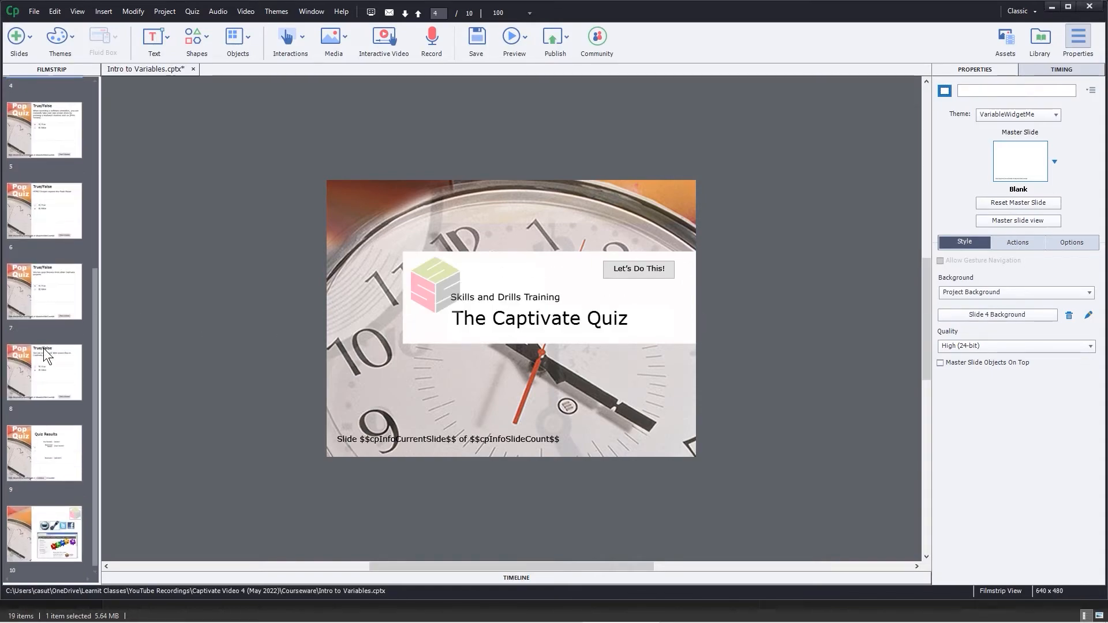
{"action": "left_click", "coordinate": [56, 462]}
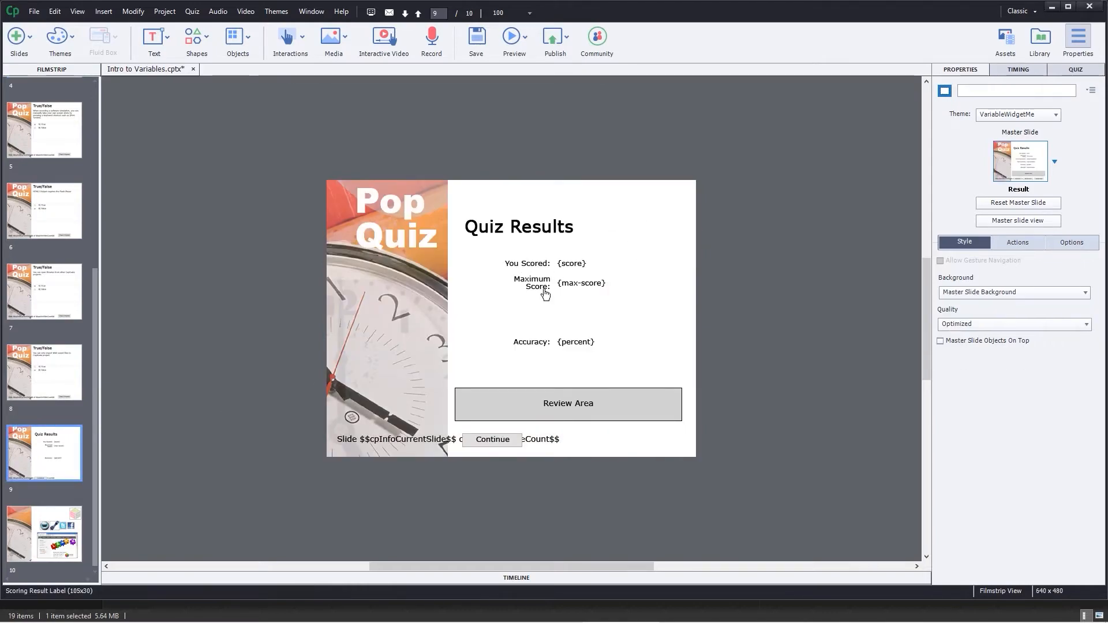
{"action": "left_click", "coordinate": [52, 372]}
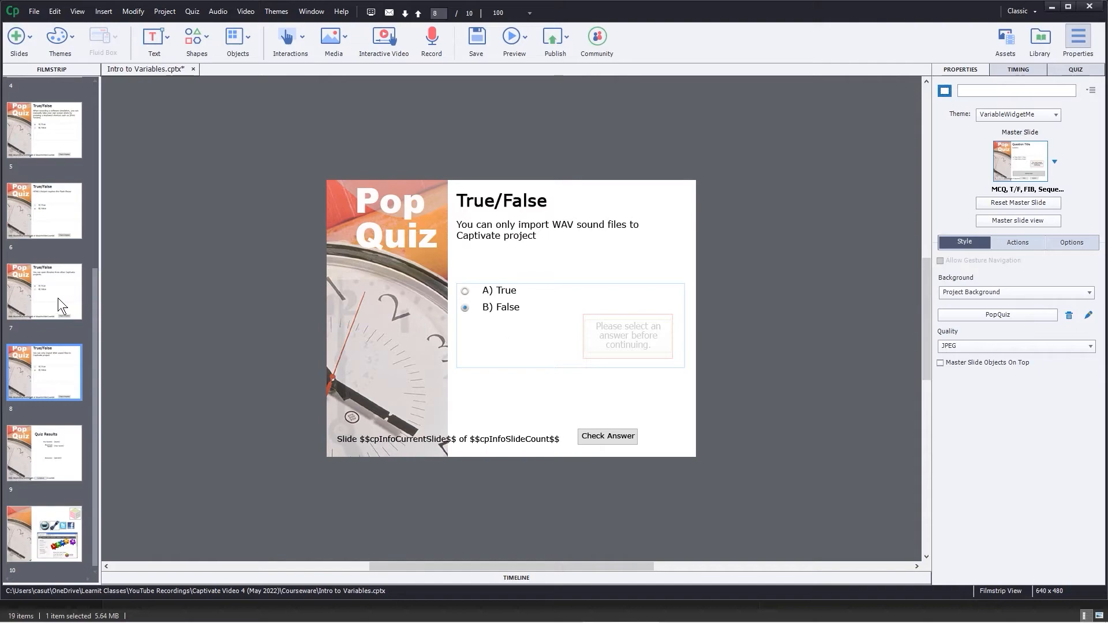
{"action": "left_click", "coordinate": [58, 297]}
{"action": "left_click", "coordinate": [42, 382]}
{"action": "scroll", "coordinate": [44, 314], "scroll_direction": "up", "scroll_amount": 5}
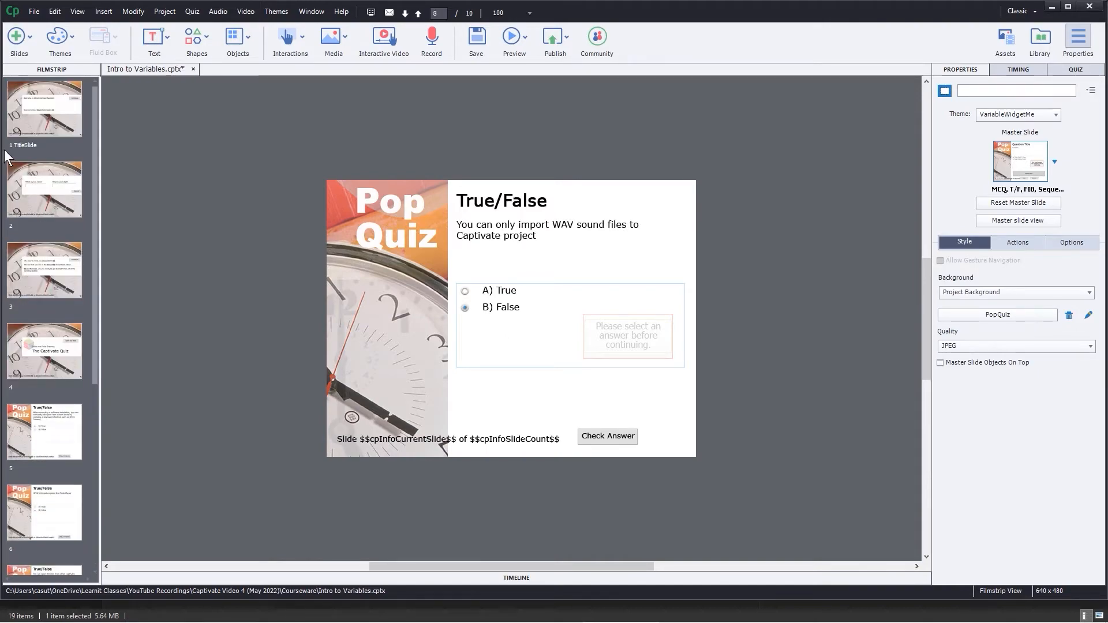
- Preview the project in the browser starting at the title slide, play it, and continue to slide 2
{"action": "left_click", "coordinate": [40, 118]}
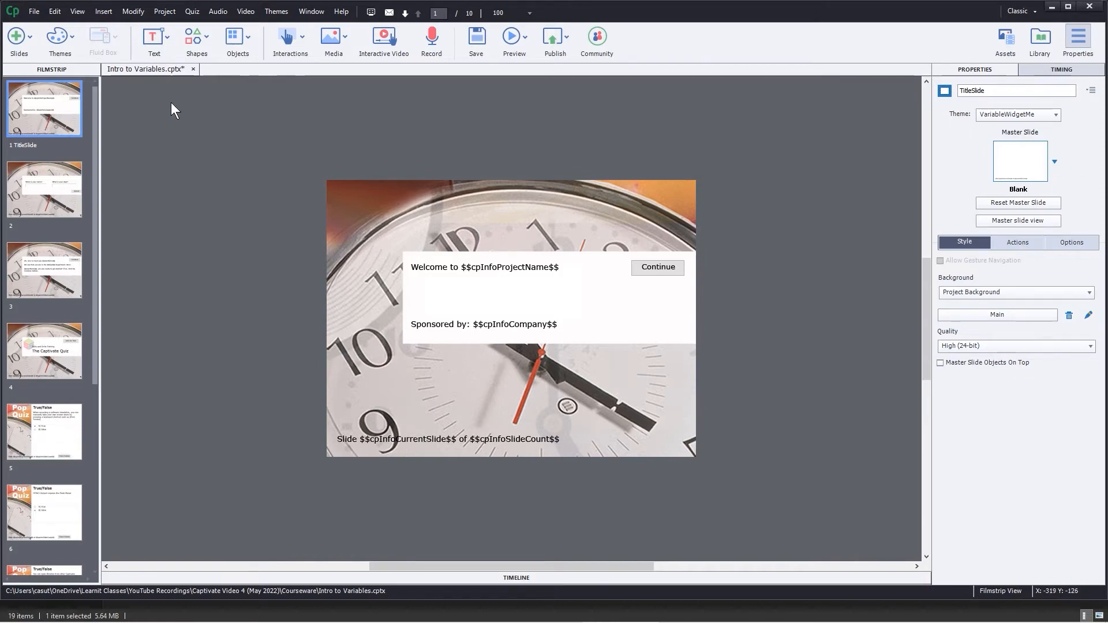
{"action": "left_click", "coordinate": [519, 42]}
{"action": "left_click", "coordinate": [544, 70]}
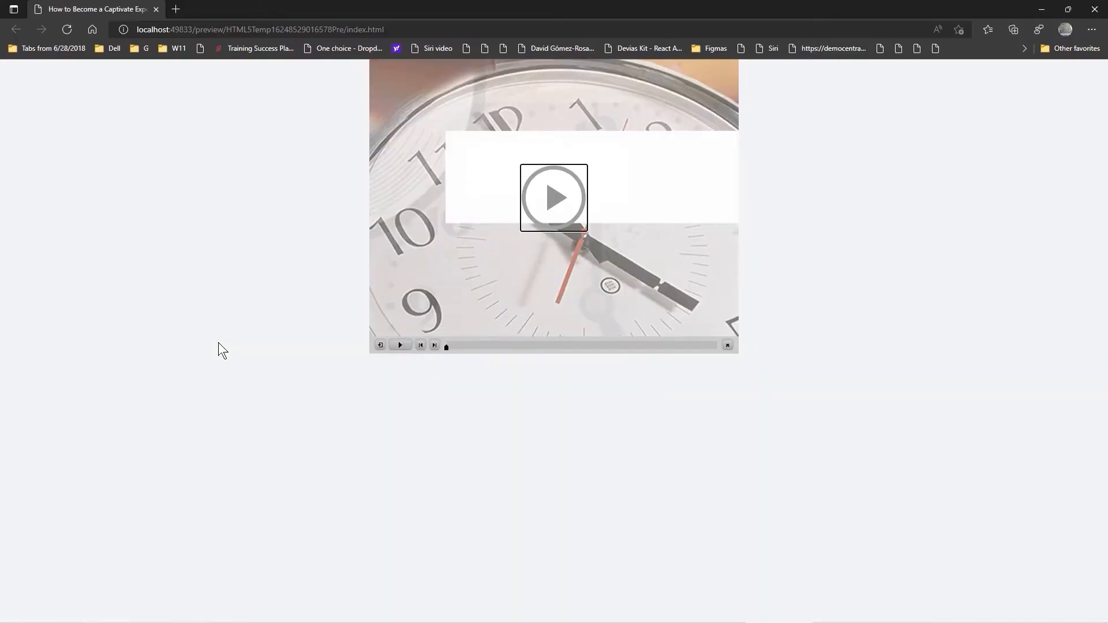
{"action": "left_click", "coordinate": [546, 206]}
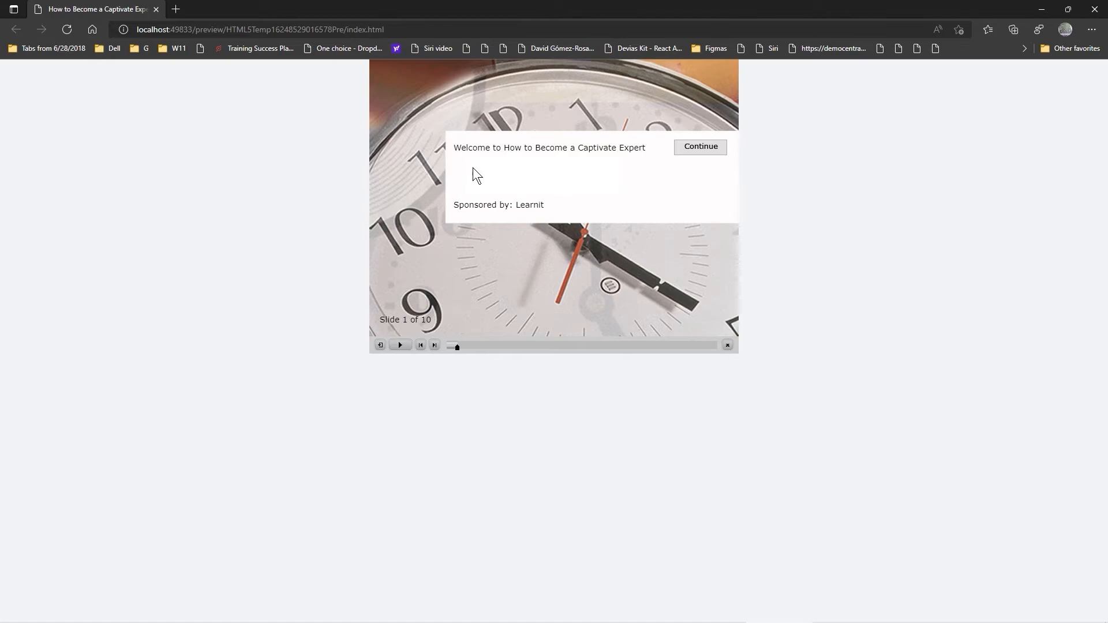
{"action": "left_click", "coordinate": [706, 149]}
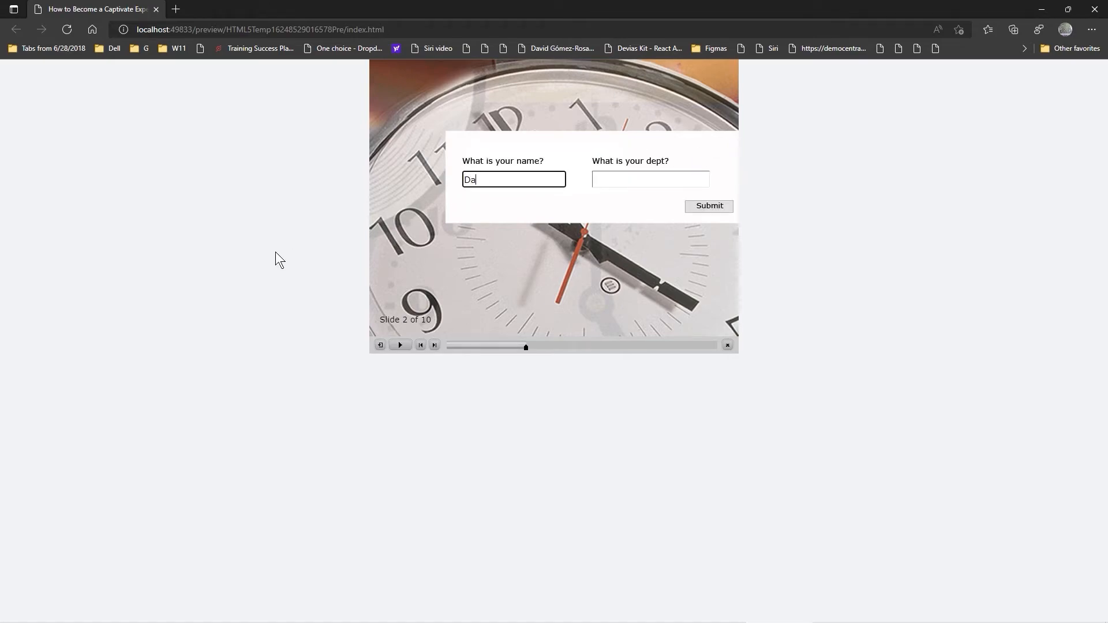
- Test the preview by entering the learner's name and the department "Training", submit them, continue to the quiz title slide, and close the preview
{"action": "left_click", "coordinate": [631, 182]}
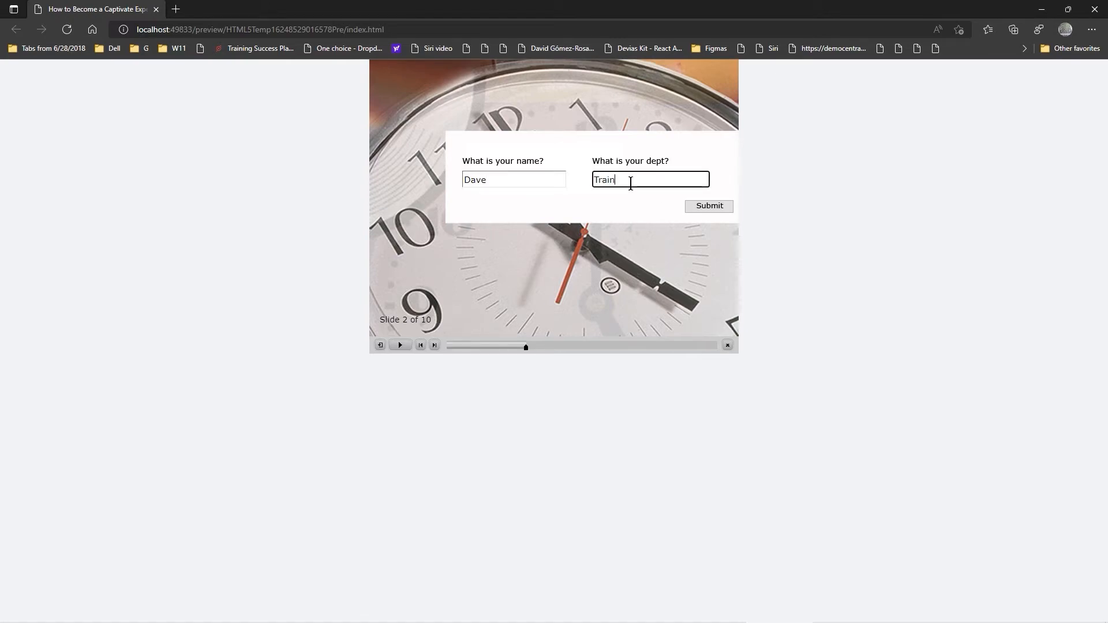
{"action": "left_click", "coordinate": [702, 206]}
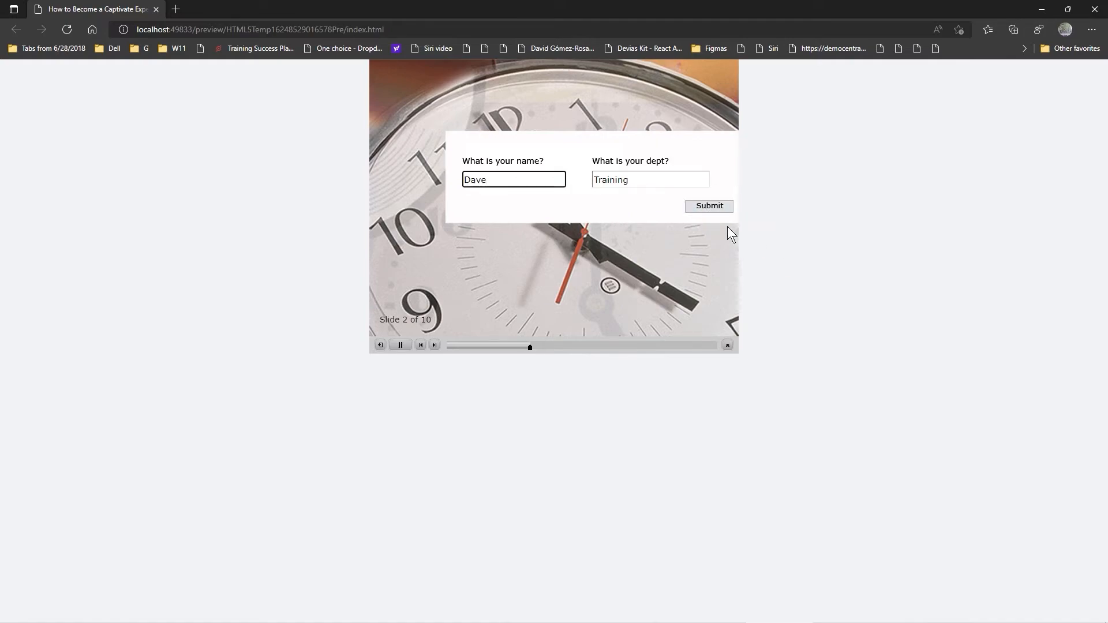
{"action": "left_click", "coordinate": [711, 207]}
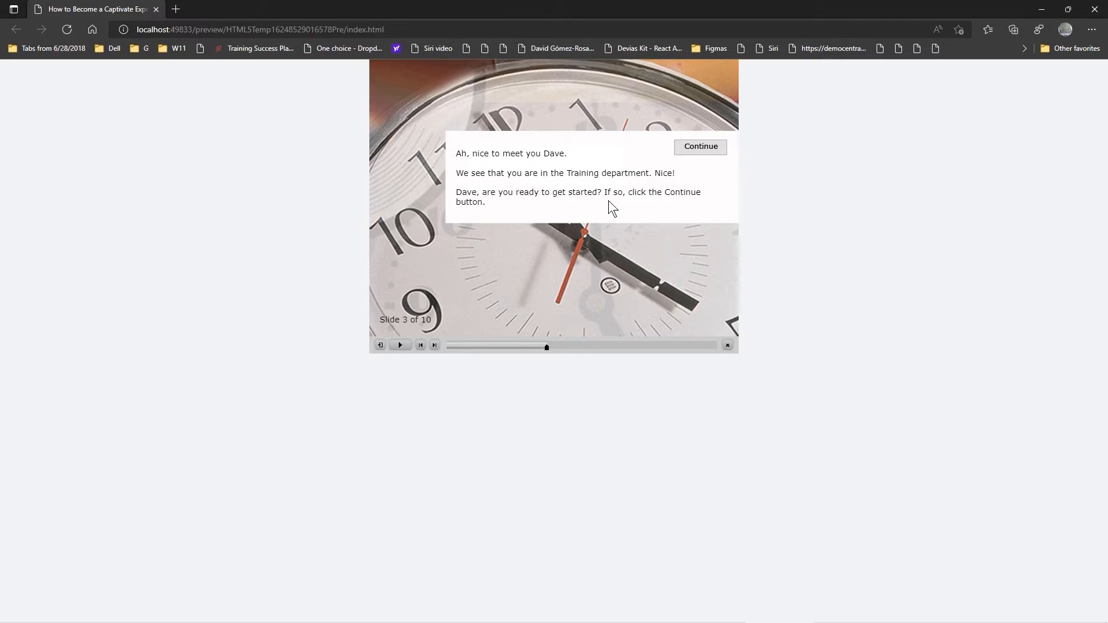
{"action": "left_click", "coordinate": [700, 151]}
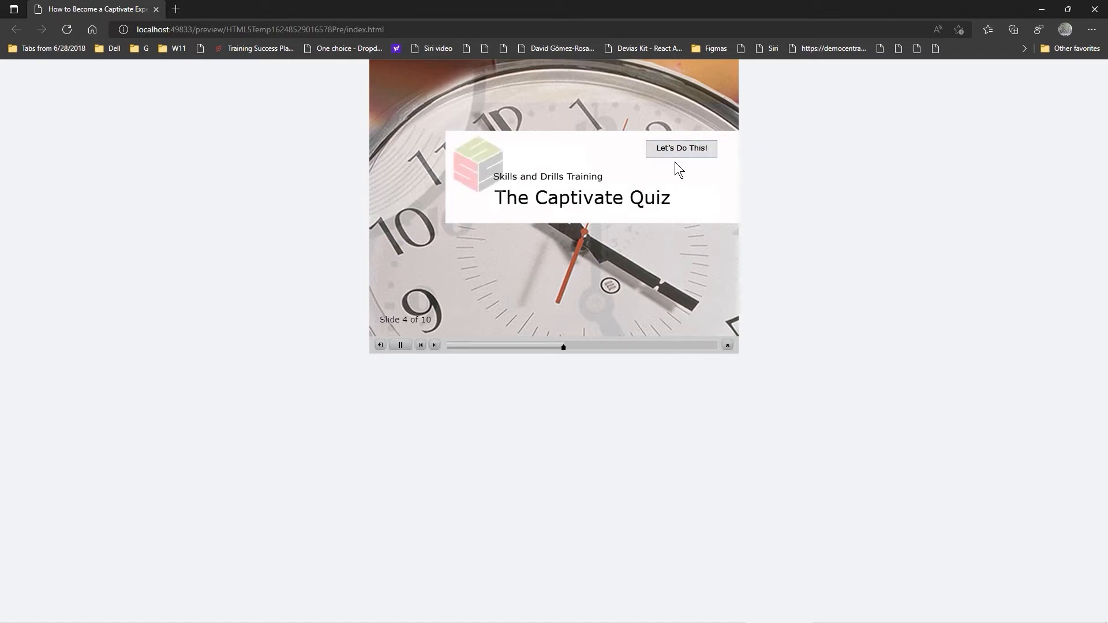
{"action": "left_click", "coordinate": [1093, 9]}
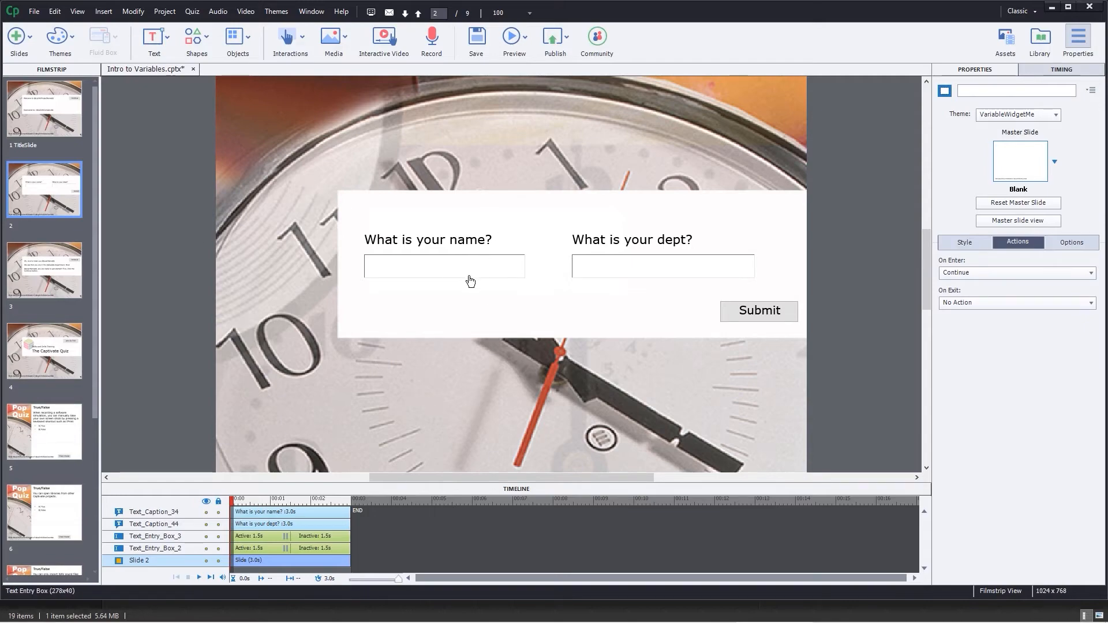
- Change slide 2's name prompt caption to "What is your full name?"
{"action": "double_click", "coordinate": [449, 240]}
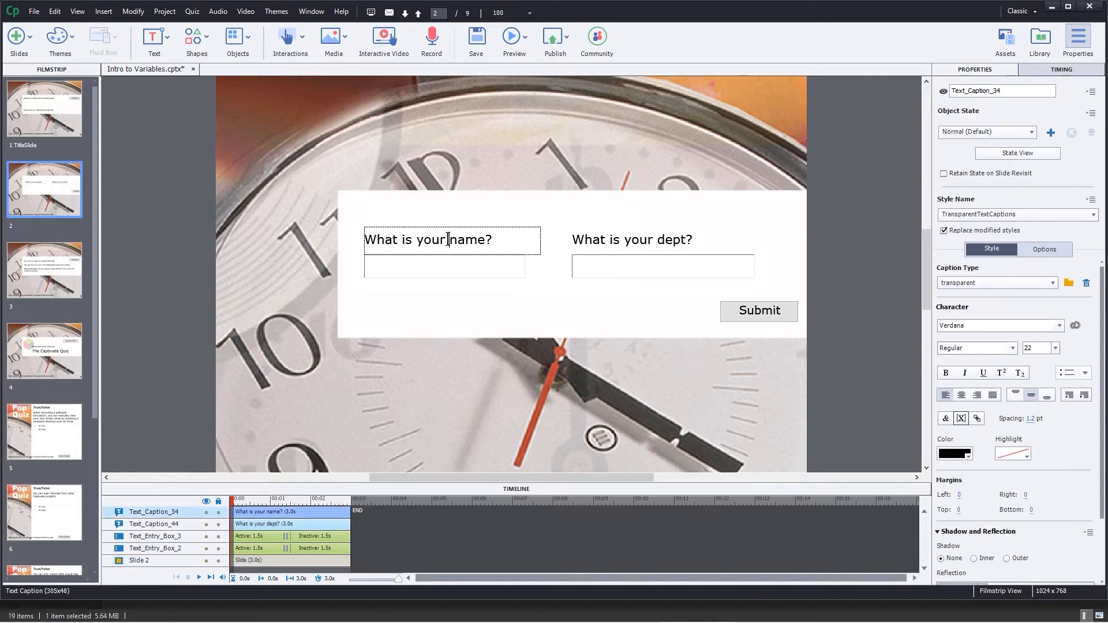
{"action": "type", "text": "full"}
{"action": "left_click", "coordinate": [511, 316]}
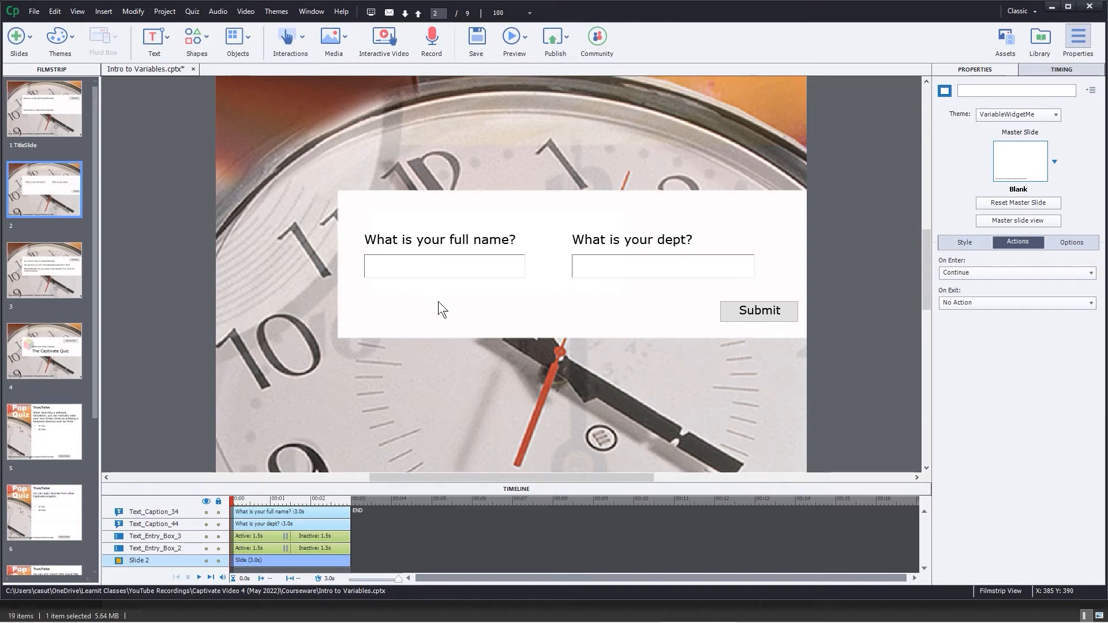
- Browse the 360 assets in the asset library, then search its project slides for "cert"
{"action": "left_click_drag", "start_coordinate": [93, 151], "coordinate": [101, 323]}
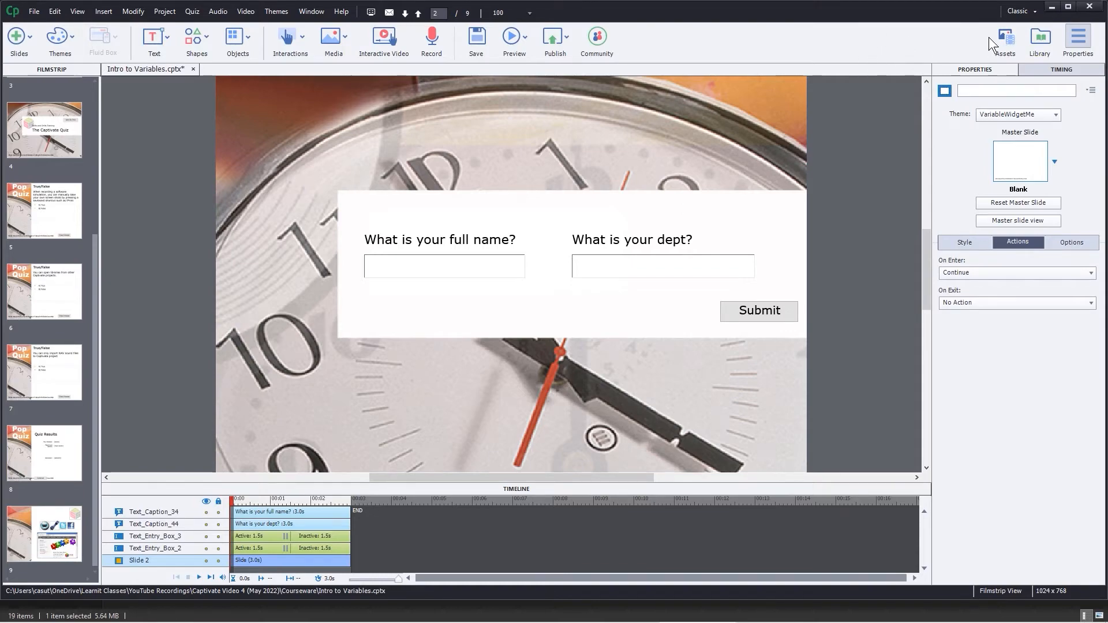
{"action": "left_click", "coordinate": [1007, 40]}
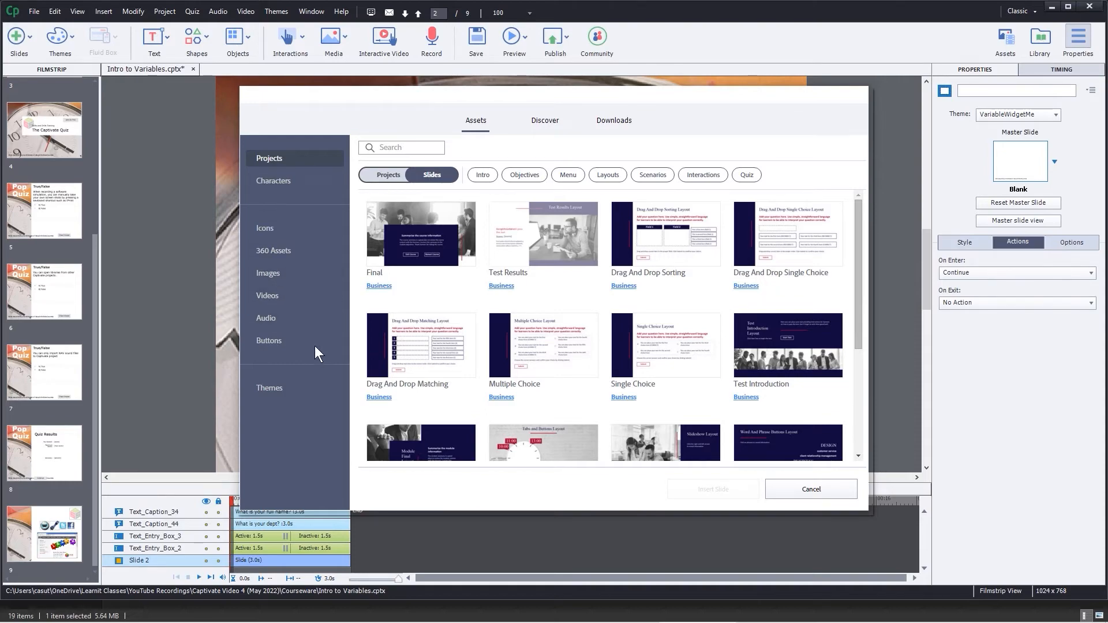
{"action": "left_click", "coordinate": [279, 248]}
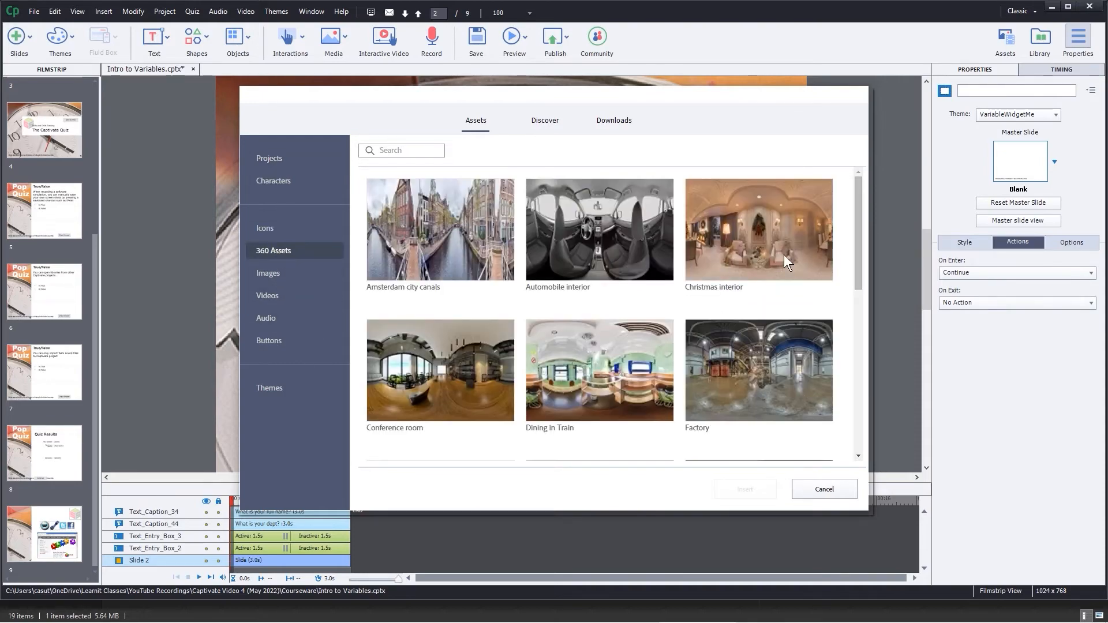
{"action": "left_click_drag", "start_coordinate": [856, 226], "coordinate": [848, 158]}
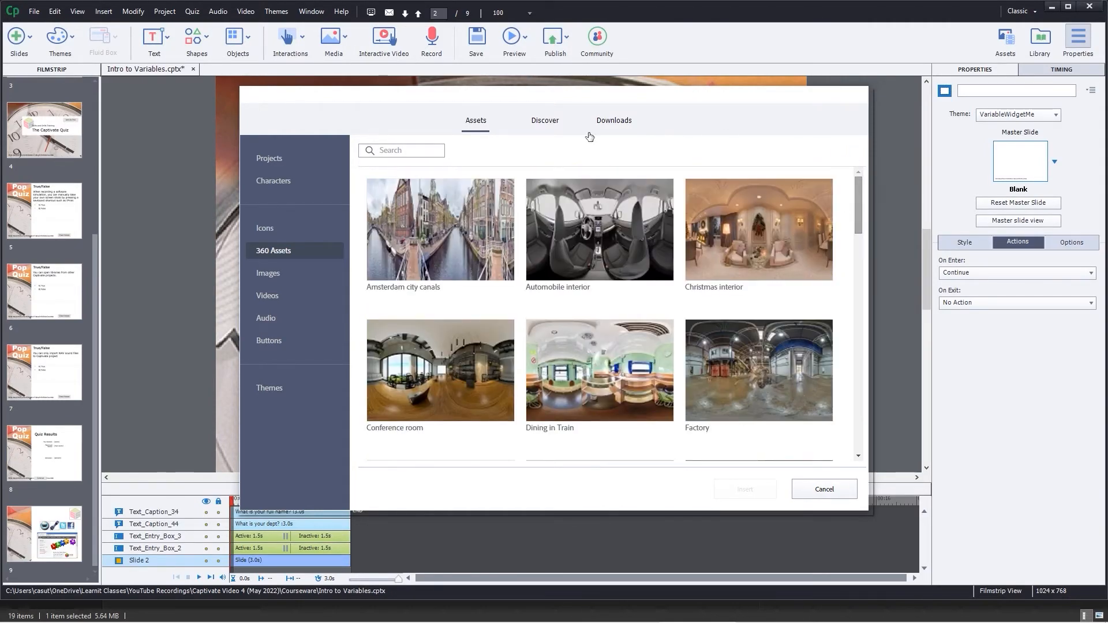
{"action": "left_click", "coordinate": [271, 161]}
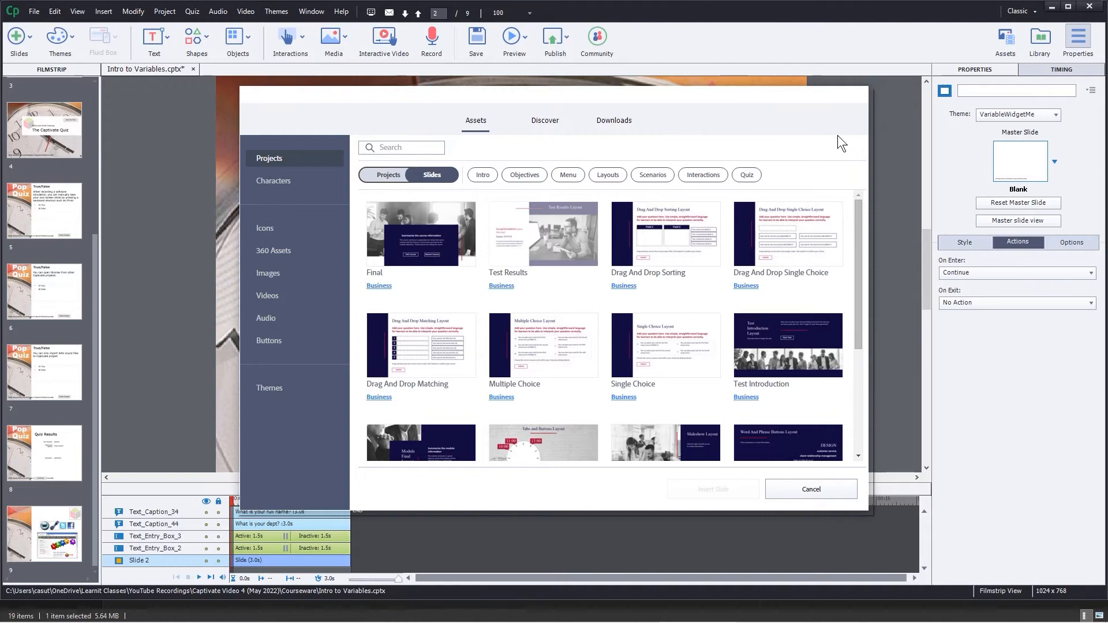
{"action": "type", "text": "cert"}
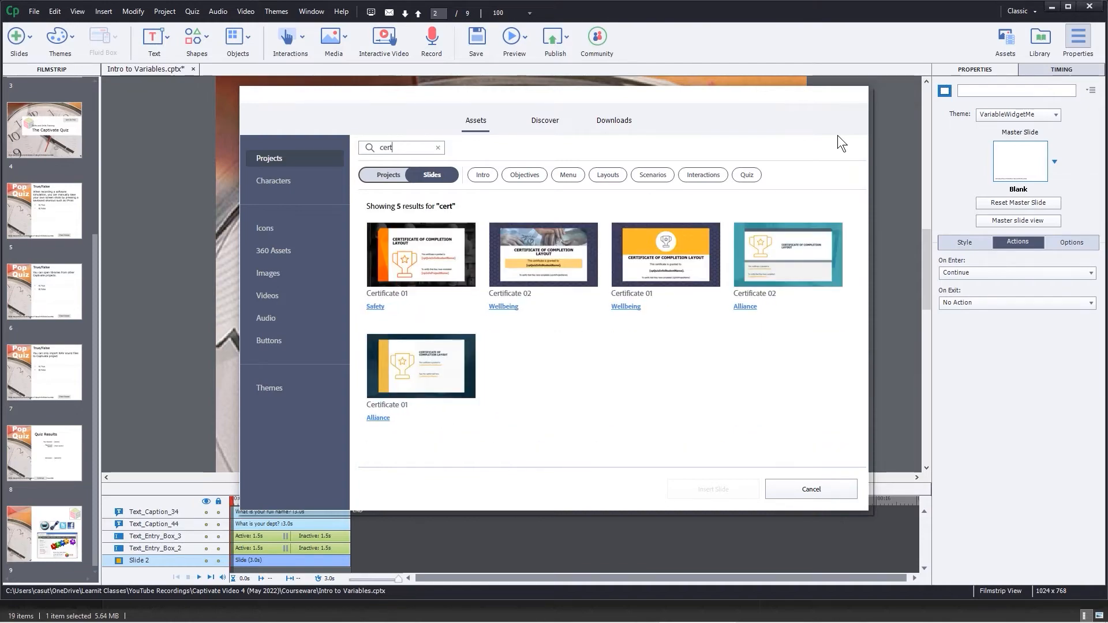
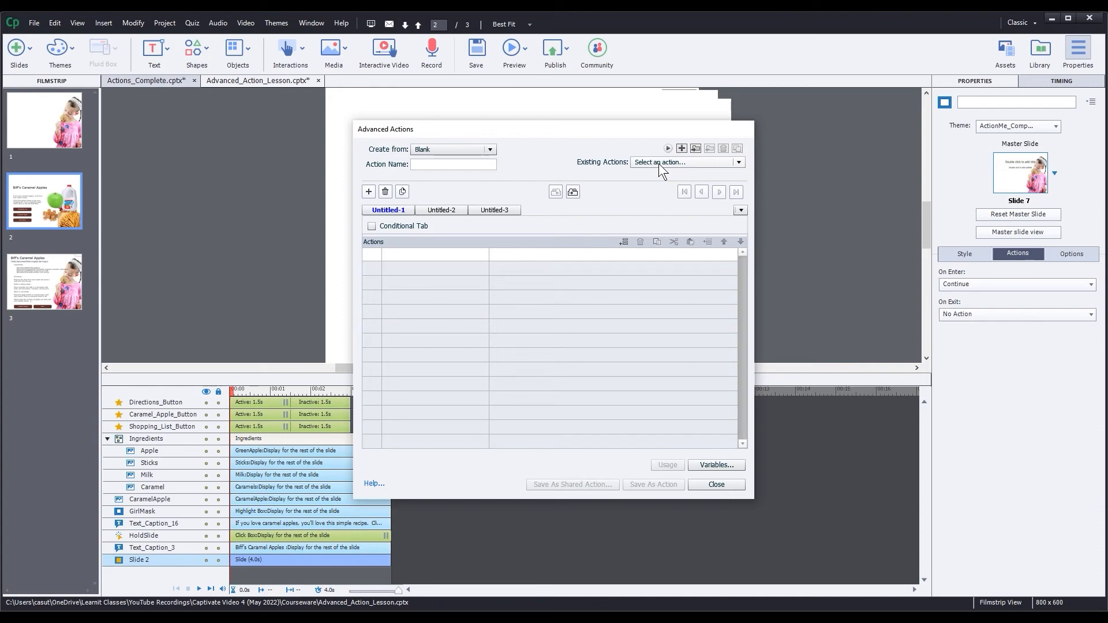
- Name the new blank advanced action "displayShoppingList" in the Advanced_Action_Lesson project
{"action": "left_click", "coordinate": [659, 164]}
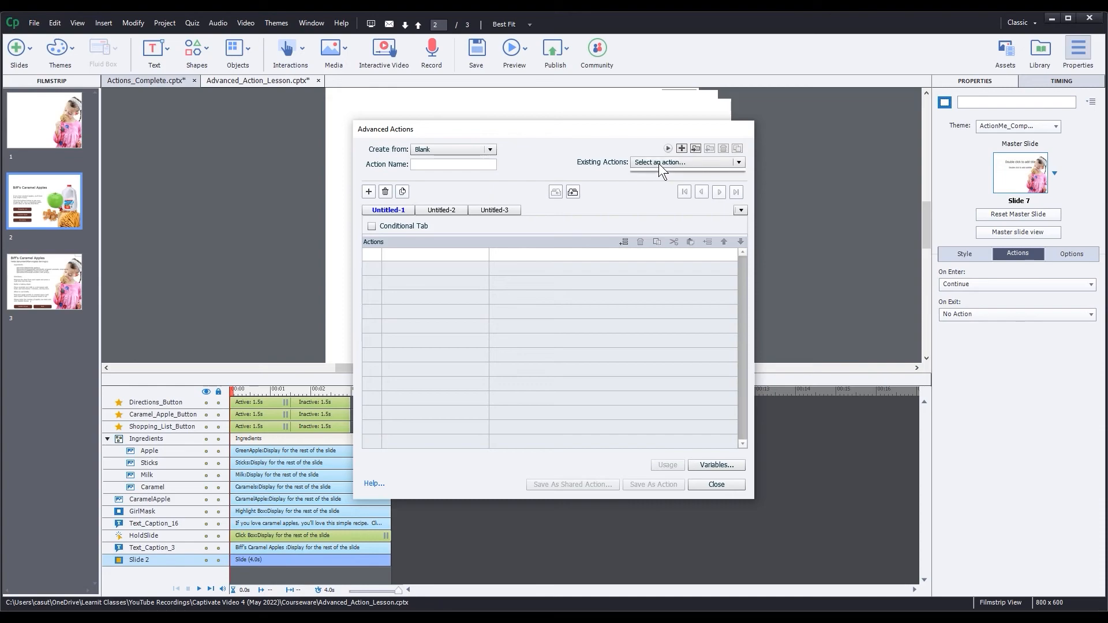
{"action": "left_click", "coordinate": [539, 156]}
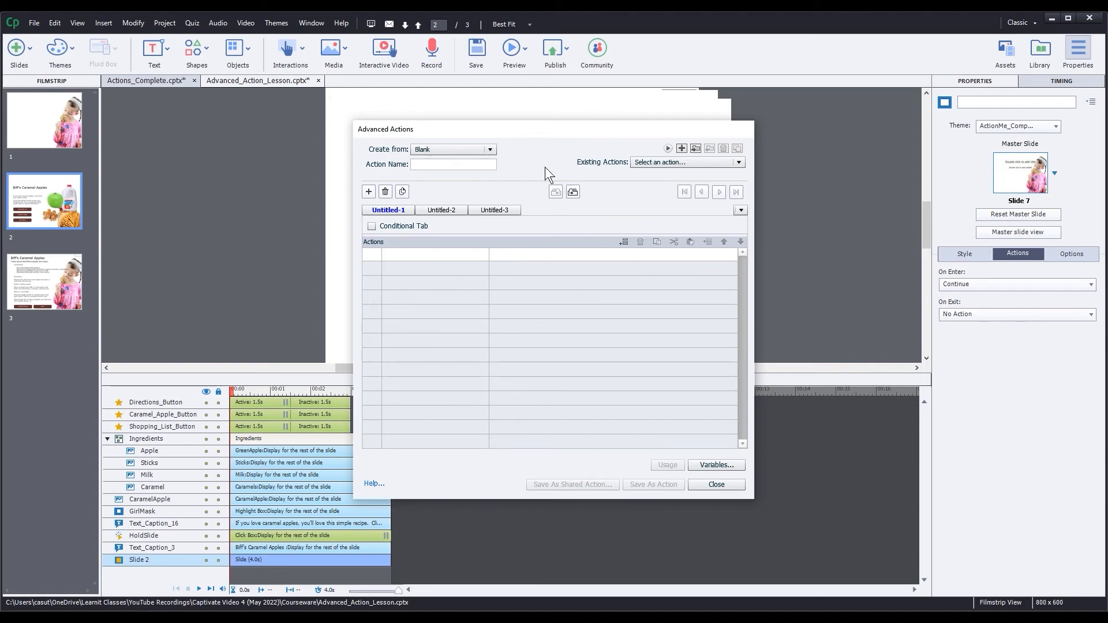
{"action": "left_click", "coordinate": [438, 168]}
{"action": "type", "text": "di"}
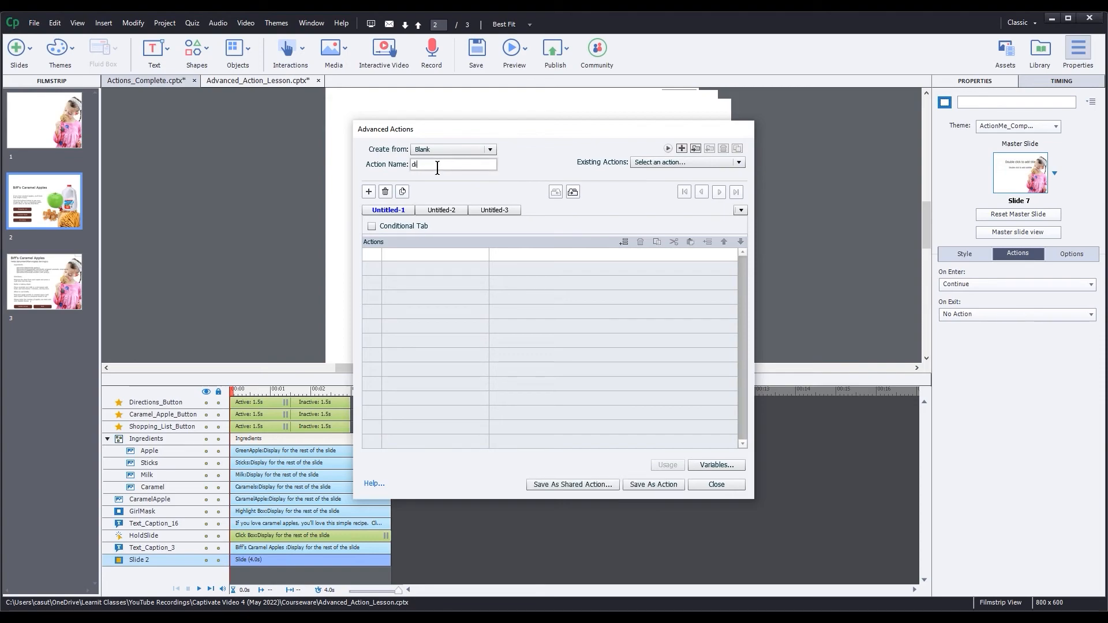
{"action": "type", "text": "splayShoppingli"}
- Add a Show action for the Apple object as the first row of displayShoppingList
{"action": "left_click", "coordinate": [403, 255]}
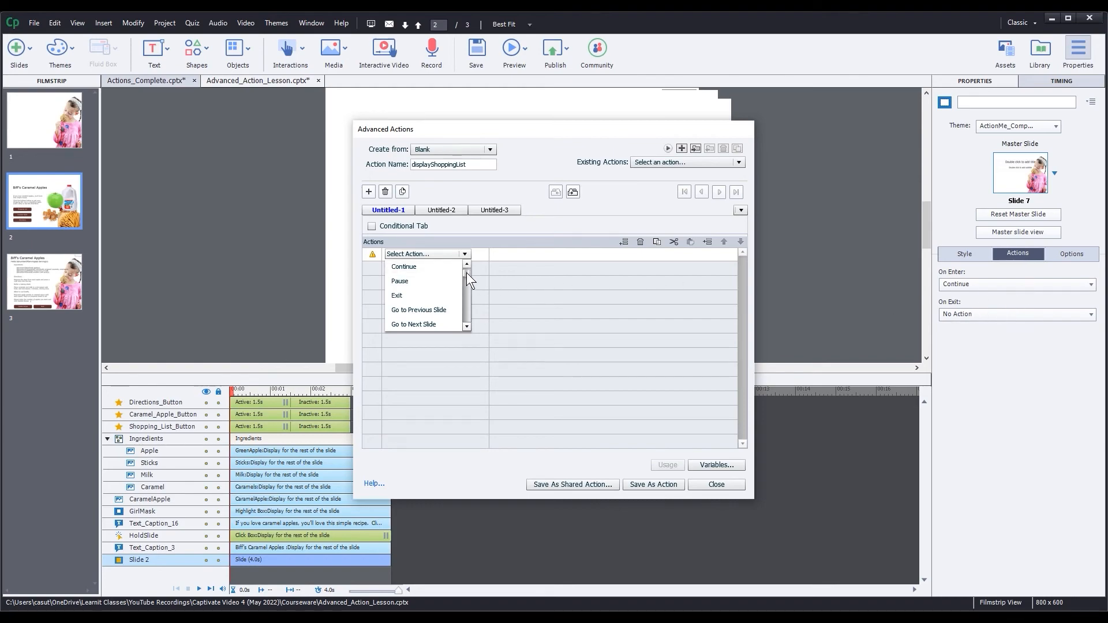
{"action": "left_click_drag", "start_coordinate": [466, 273], "coordinate": [465, 286]}
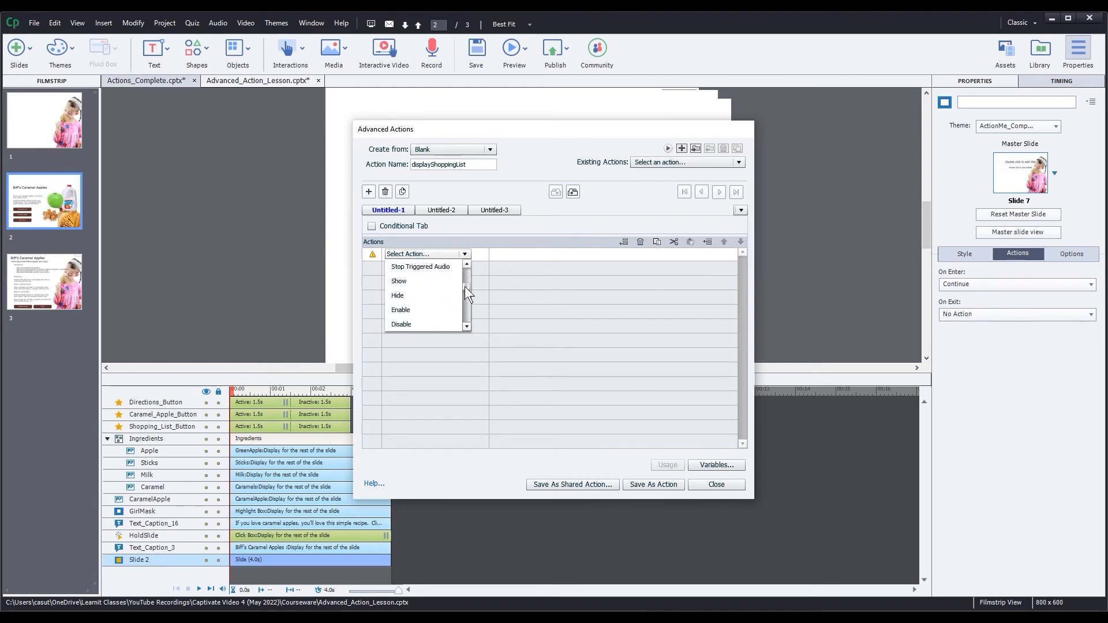
{"action": "left_click", "coordinate": [424, 282]}
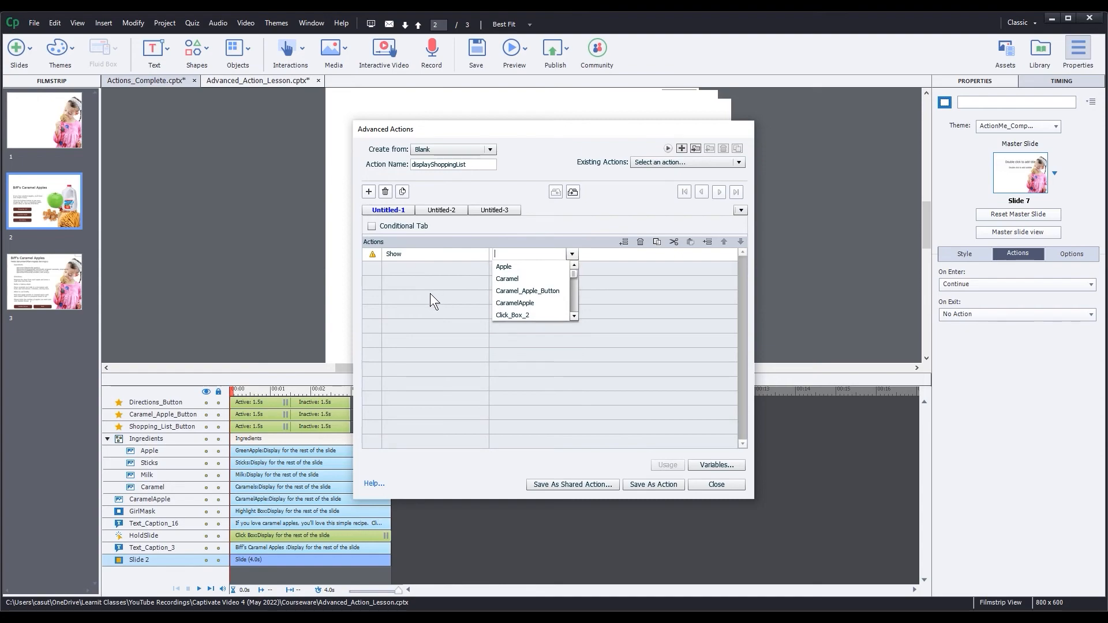
{"action": "mouse_move", "coordinate": [573, 271]}
{"action": "left_mouse_down"}
{"action": "mouse_move", "coordinate": [571, 307]}
{"action": "mouse_move", "coordinate": [577, 271]}
{"action": "left_mouse_up"}
{"action": "left_click", "coordinate": [536, 267]}
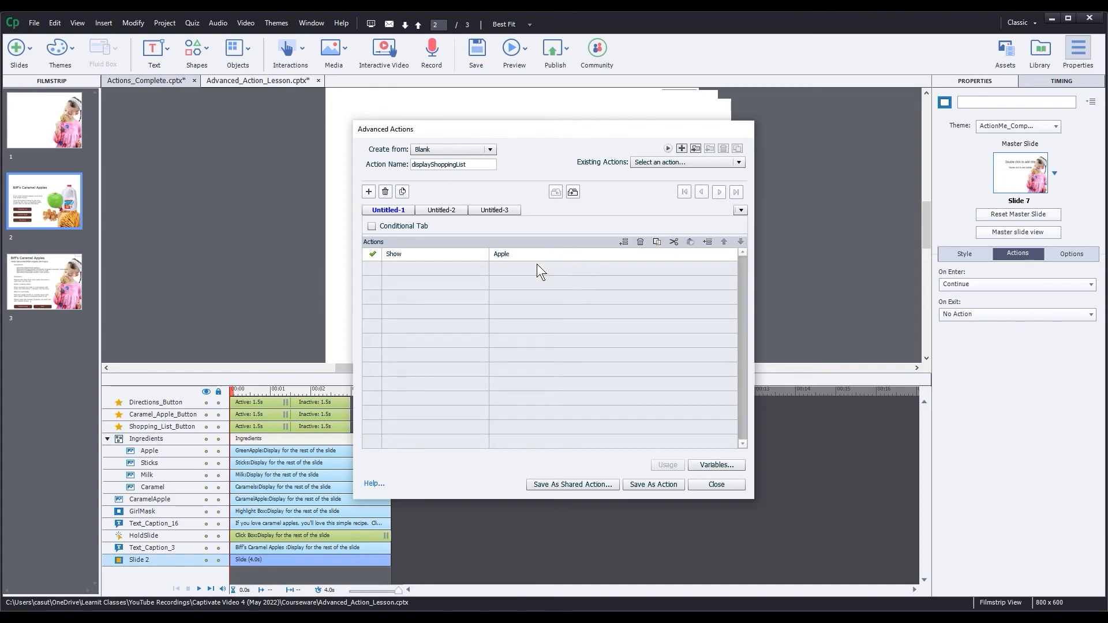
- Add a second row to the advanced action that shows the Caramel object
{"action": "left_click", "coordinate": [400, 269]}
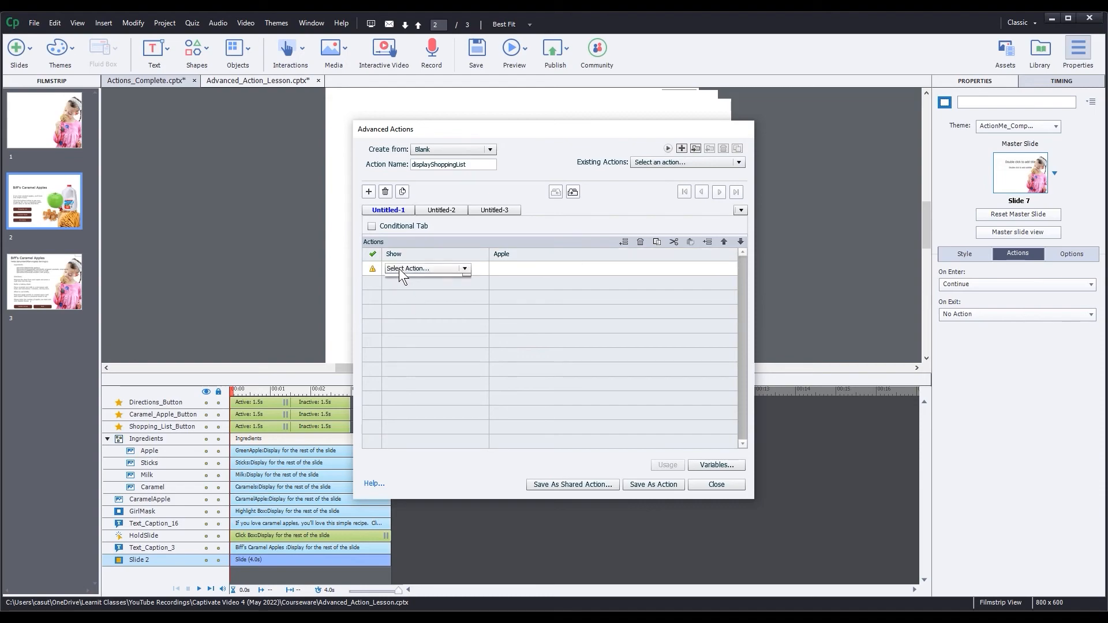
{"action": "left_click", "coordinate": [400, 269]}
{"action": "left_click_drag", "start_coordinate": [468, 285], "coordinate": [465, 301]}
{"action": "left_click", "coordinate": [432, 281]}
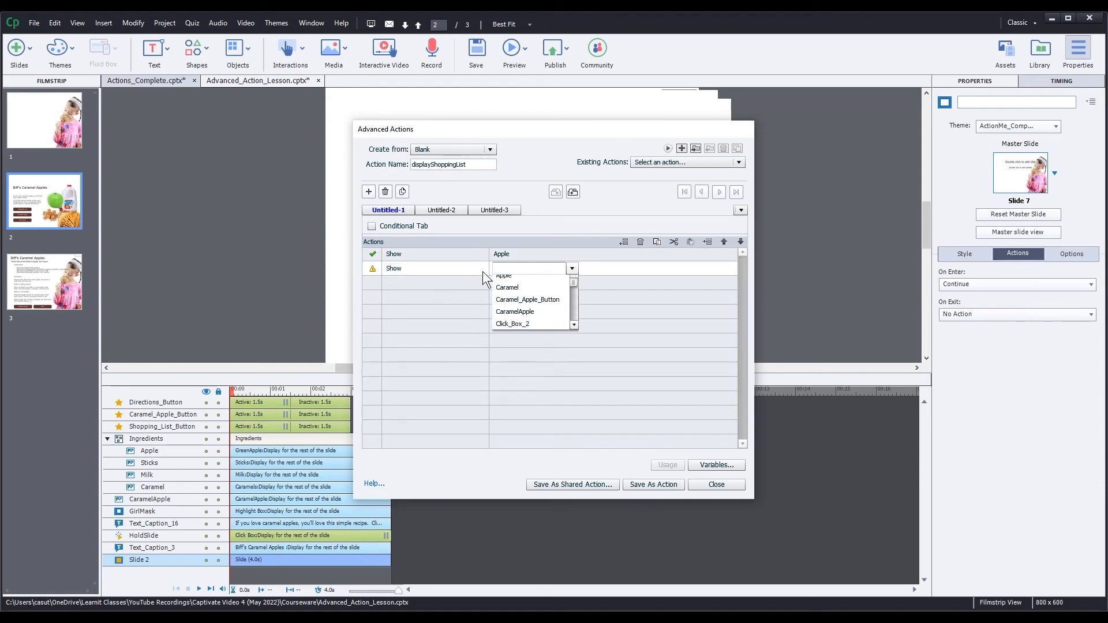
{"action": "left_click", "coordinate": [521, 290]}
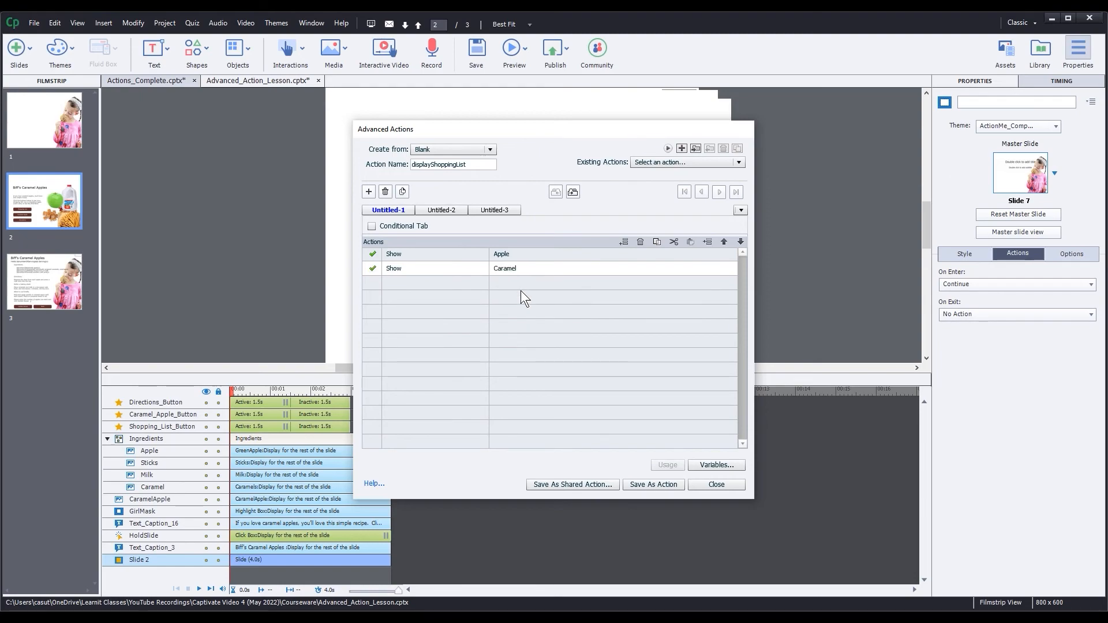
- Add a third row to the advanced action that shows the Milk object
{"action": "left_click", "coordinate": [401, 284]}
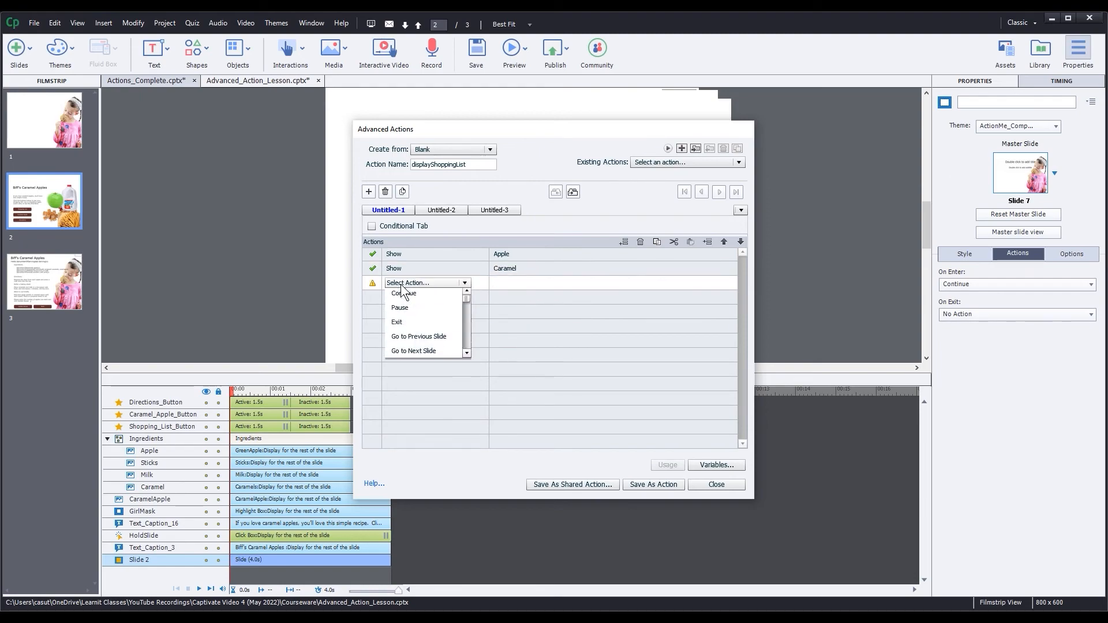
{"action": "left_click", "coordinate": [466, 342]}
{"action": "left_click", "coordinate": [467, 342]}
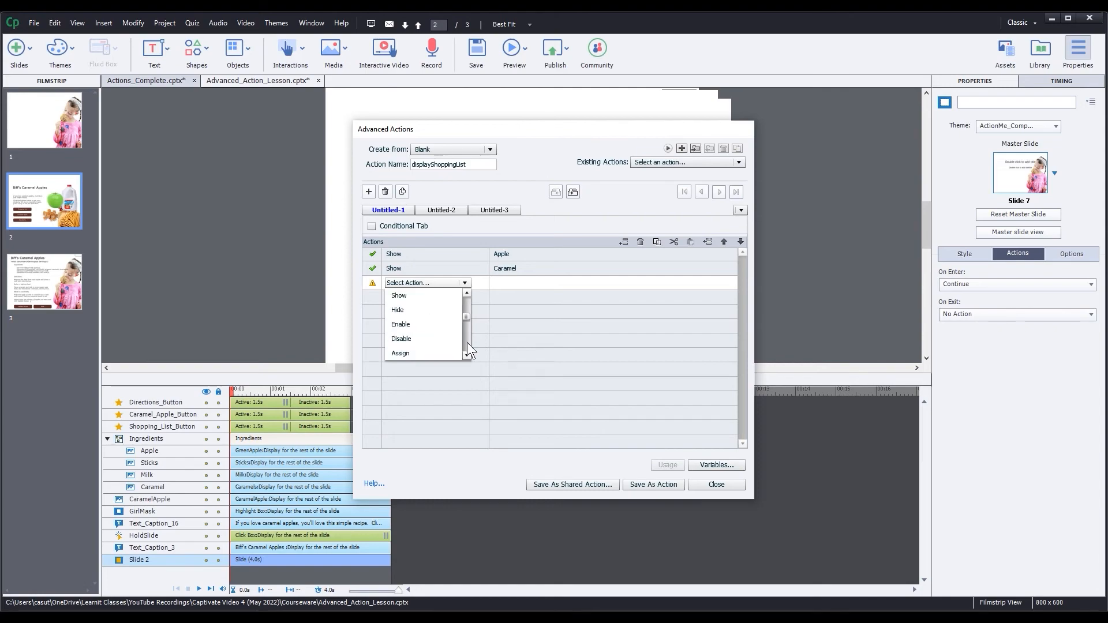
{"action": "left_click", "coordinate": [421, 295]}
{"action": "left_click", "coordinate": [508, 284]}
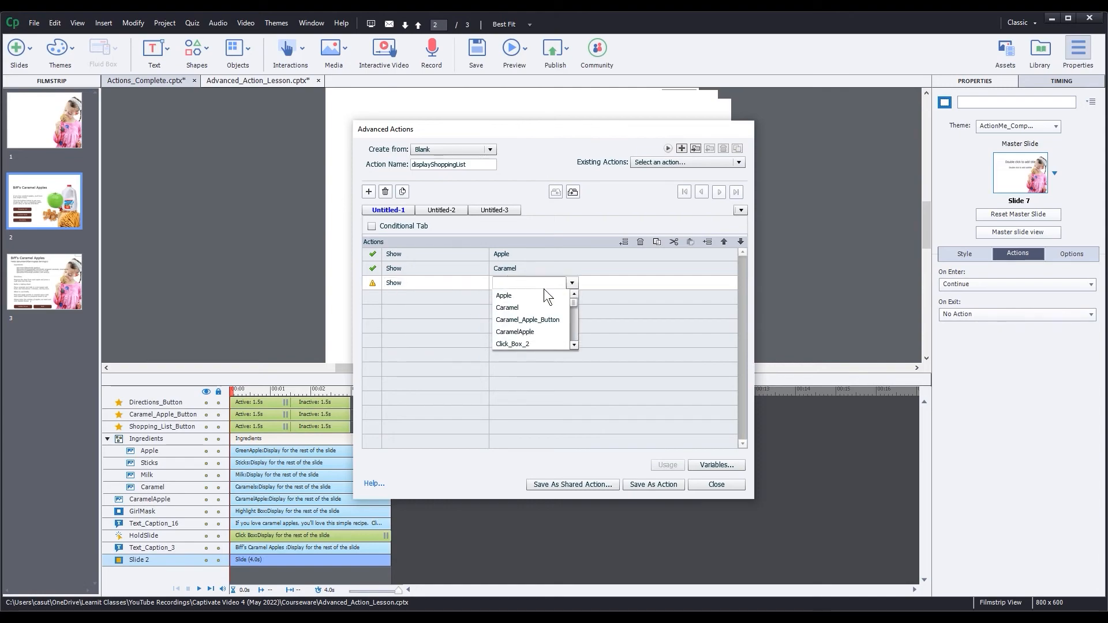
{"action": "left_click", "coordinate": [573, 336]}
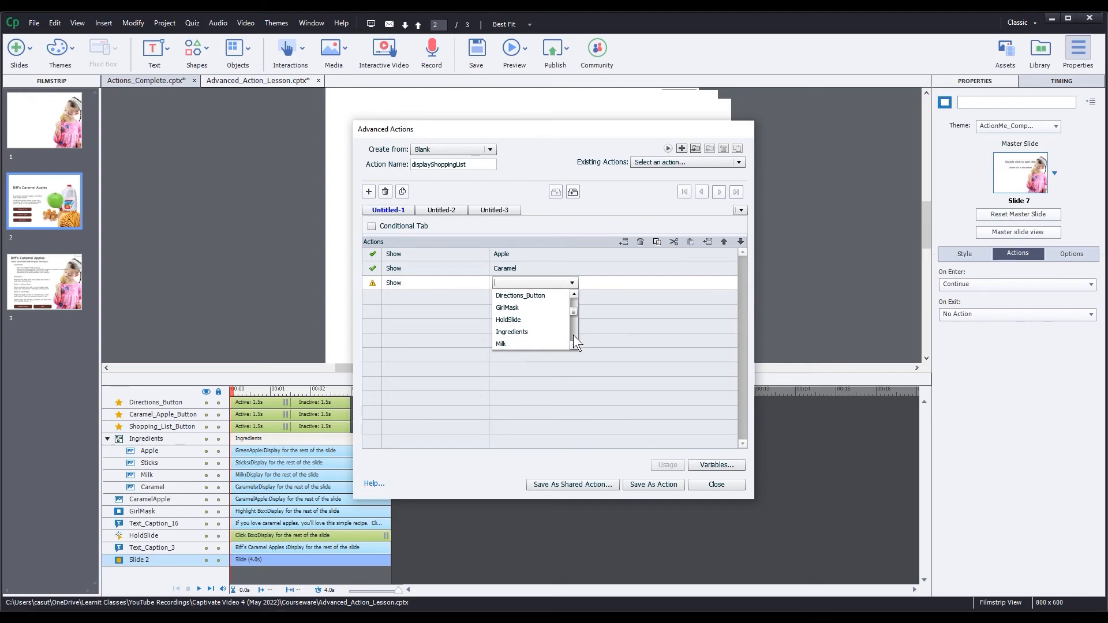
{"action": "left_click", "coordinate": [522, 342]}
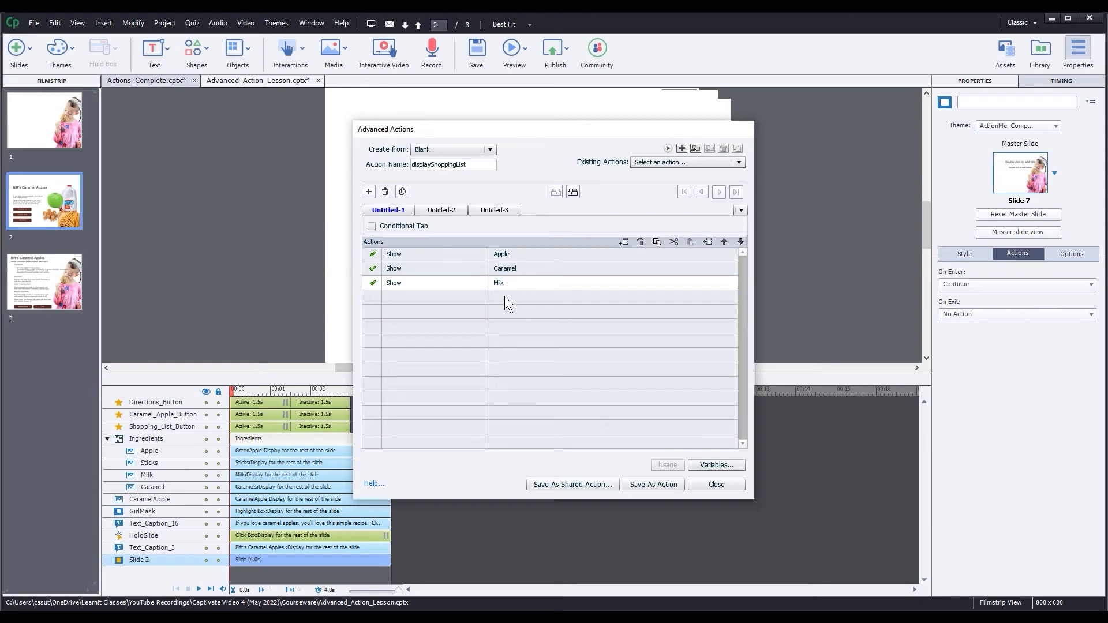
- Add a fourth row to the advanced action that shows the Sticks object
{"action": "left_click", "coordinate": [401, 293]}
{"action": "left_click", "coordinate": [401, 292]}
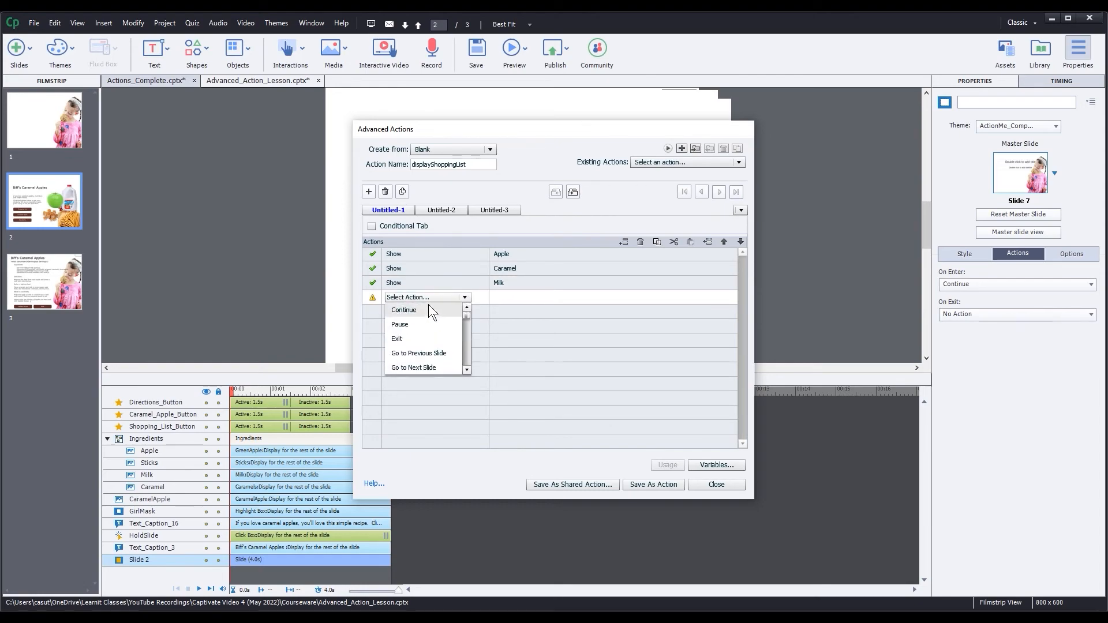
{"action": "scroll", "coordinate": [439, 355], "scroll_direction": "down", "scroll_amount": 1}
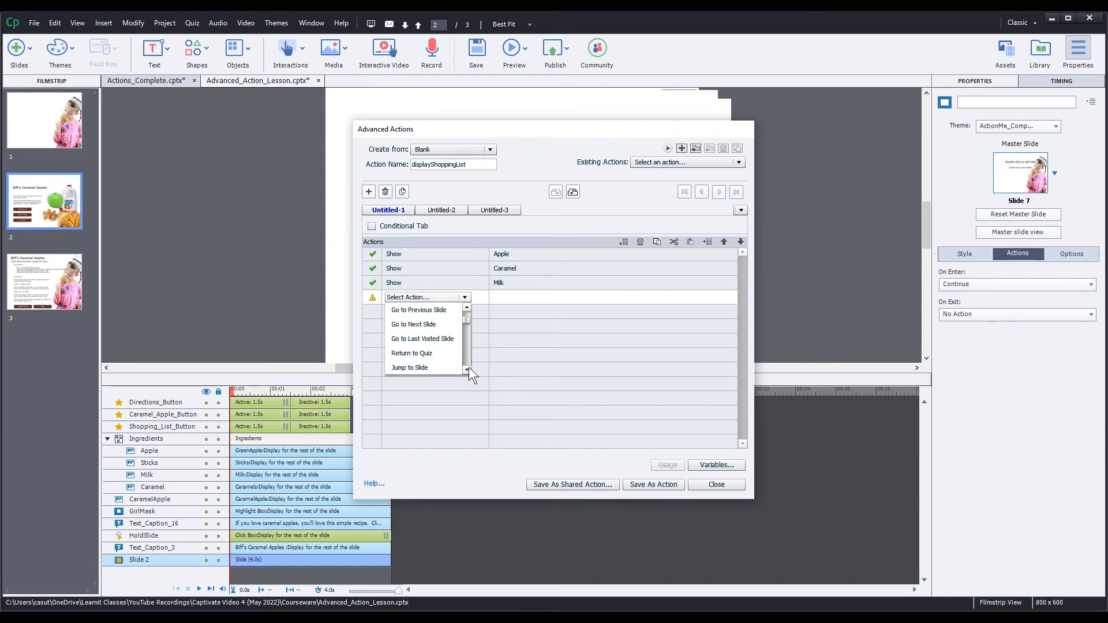
{"action": "left_click", "coordinate": [468, 369]}
{"action": "left_click", "coordinate": [469, 369]}
{"action": "left_click", "coordinate": [469, 368]}
{"action": "left_click", "coordinate": [469, 368]}
{"action": "left_click", "coordinate": [425, 350]}
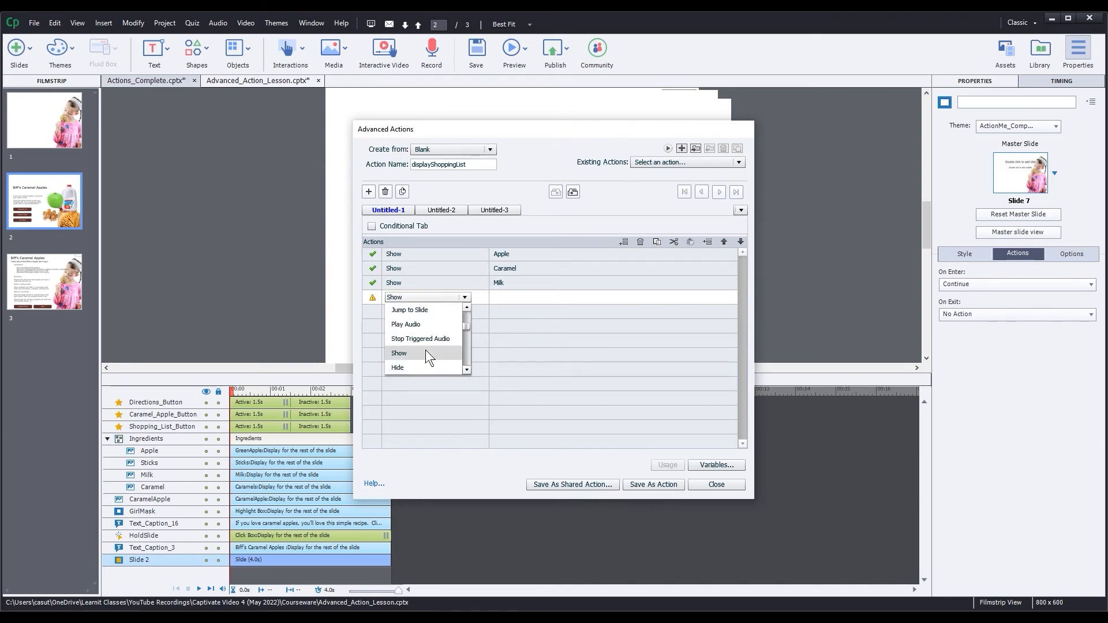
{"action": "left_click", "coordinate": [528, 297]}
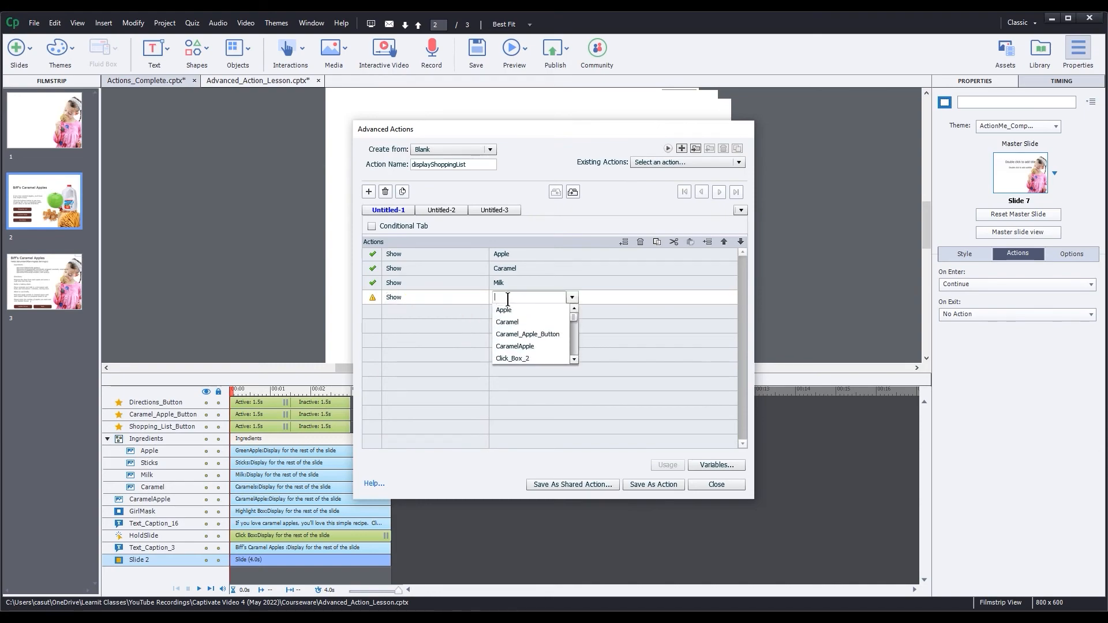
{"action": "left_click", "coordinate": [574, 359]}
{"action": "left_click", "coordinate": [574, 359]}
{"action": "left_click", "coordinate": [574, 359]}
{"action": "left_click", "coordinate": [573, 359]}
{"action": "left_click", "coordinate": [574, 359]}
{"action": "left_click", "coordinate": [574, 359]}
{"action": "left_click", "coordinate": [573, 359]}
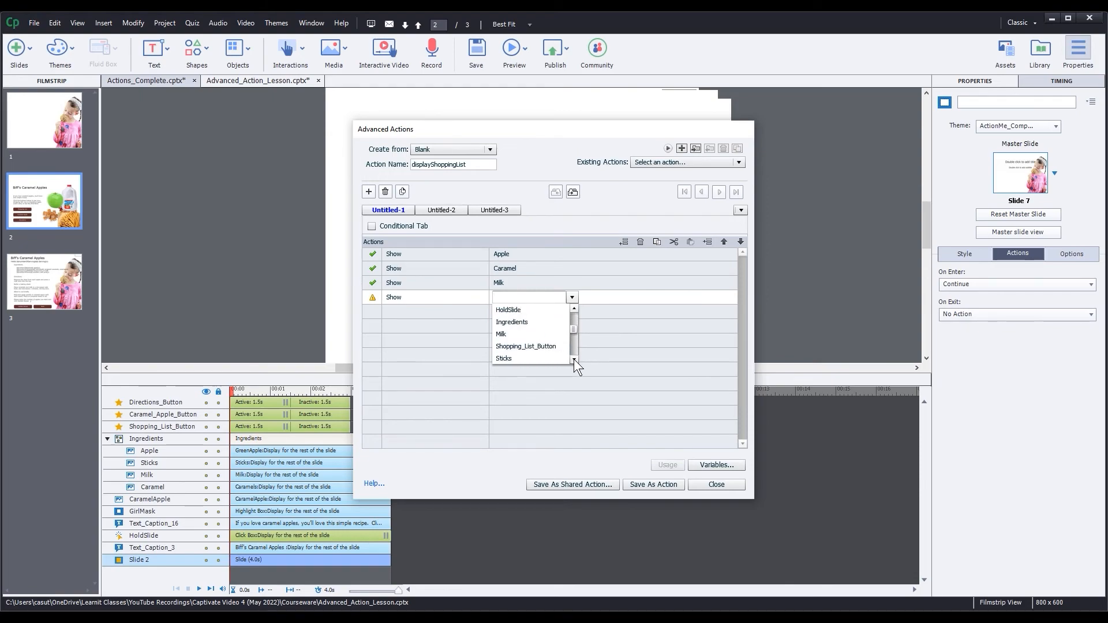
{"action": "left_click", "coordinate": [573, 360]}
{"action": "left_click", "coordinate": [521, 336]}
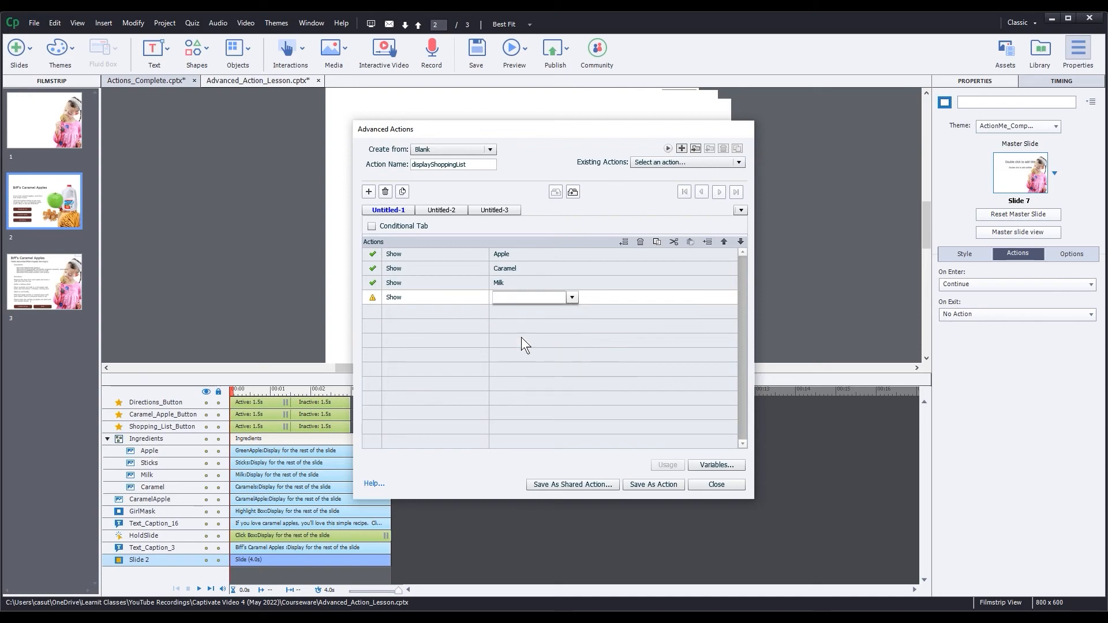
- Add a fifth row to the advanced action that shows the GirlMask highlight box
{"action": "left_click", "coordinate": [393, 307]}
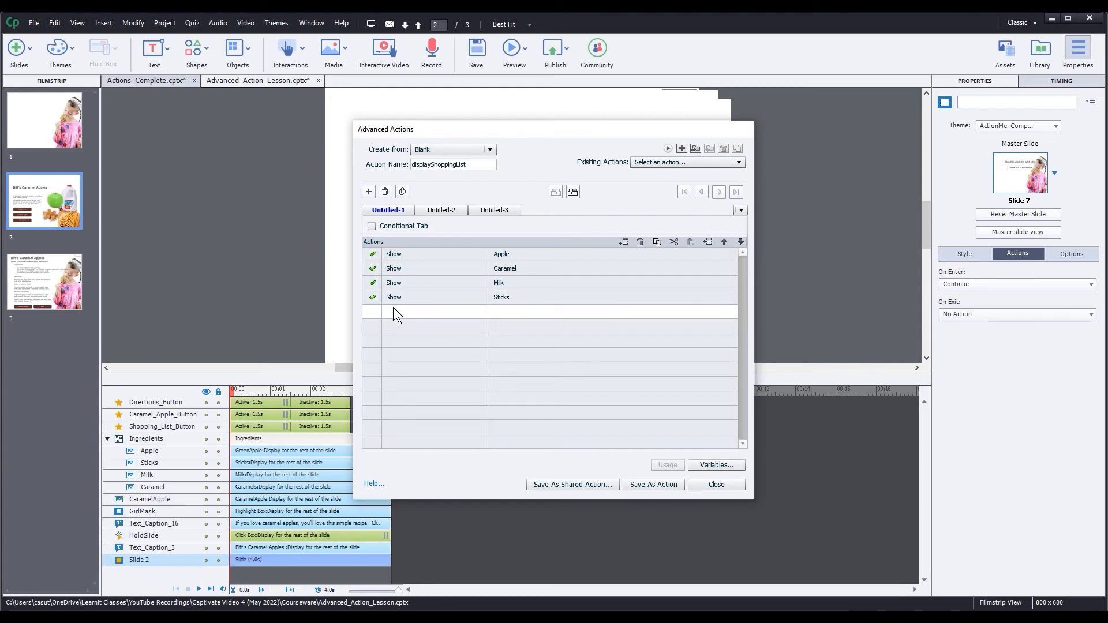
{"action": "left_click", "coordinate": [393, 309]}
{"action": "scroll", "coordinate": [466, 357], "scroll_direction": "down", "scroll_amount": 5}
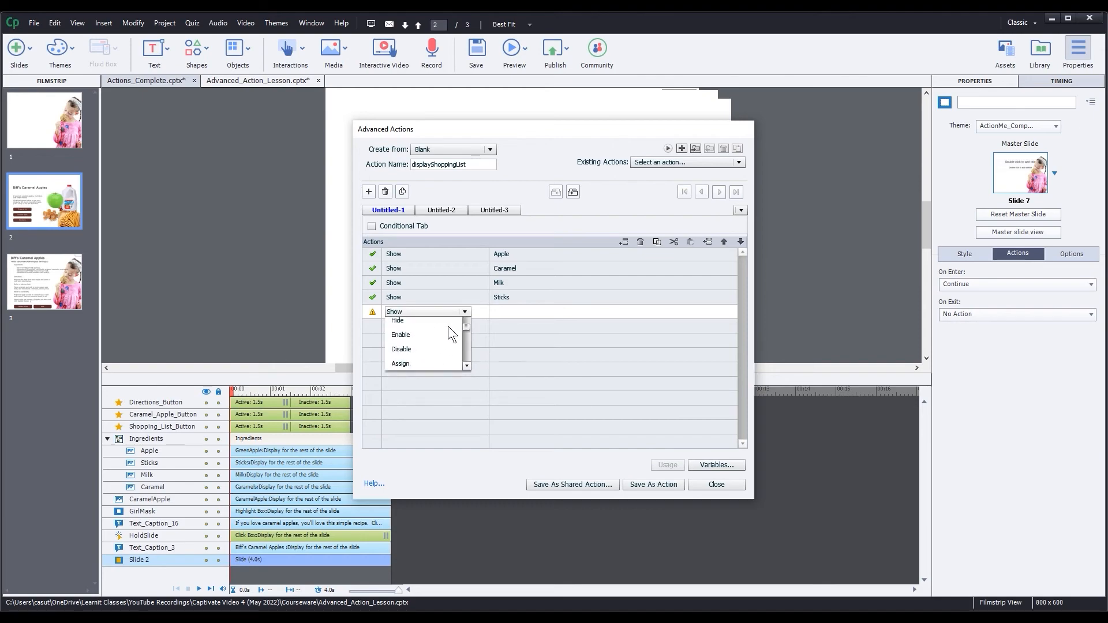
{"action": "left_click", "coordinate": [448, 326]}
{"action": "scroll", "coordinate": [519, 362], "scroll_direction": "down", "scroll_amount": 1}
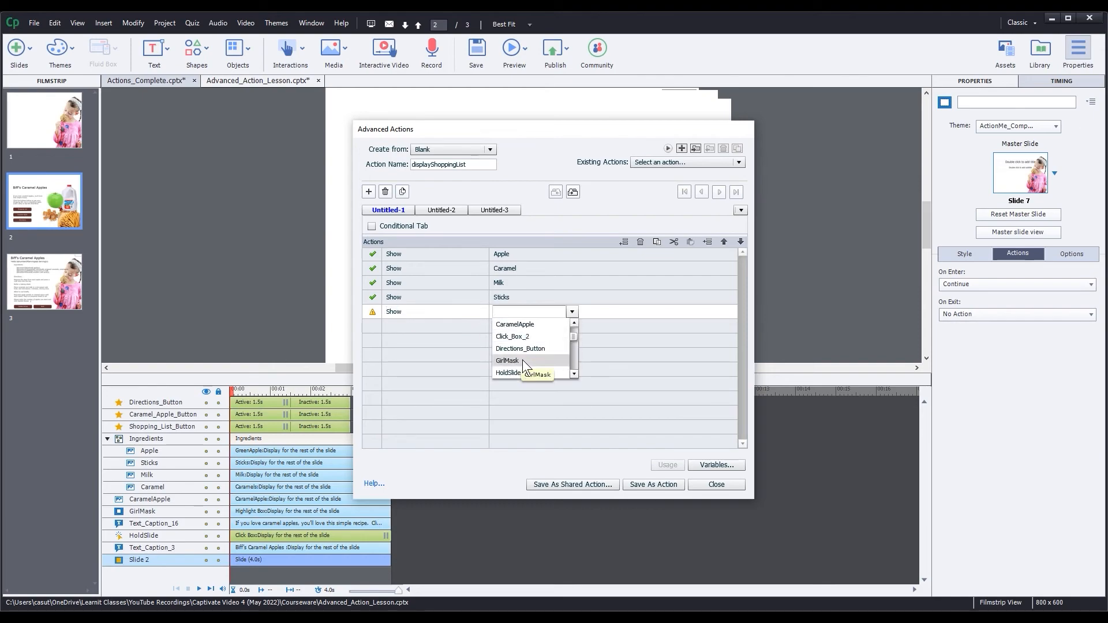
{"action": "left_click", "coordinate": [520, 360]}
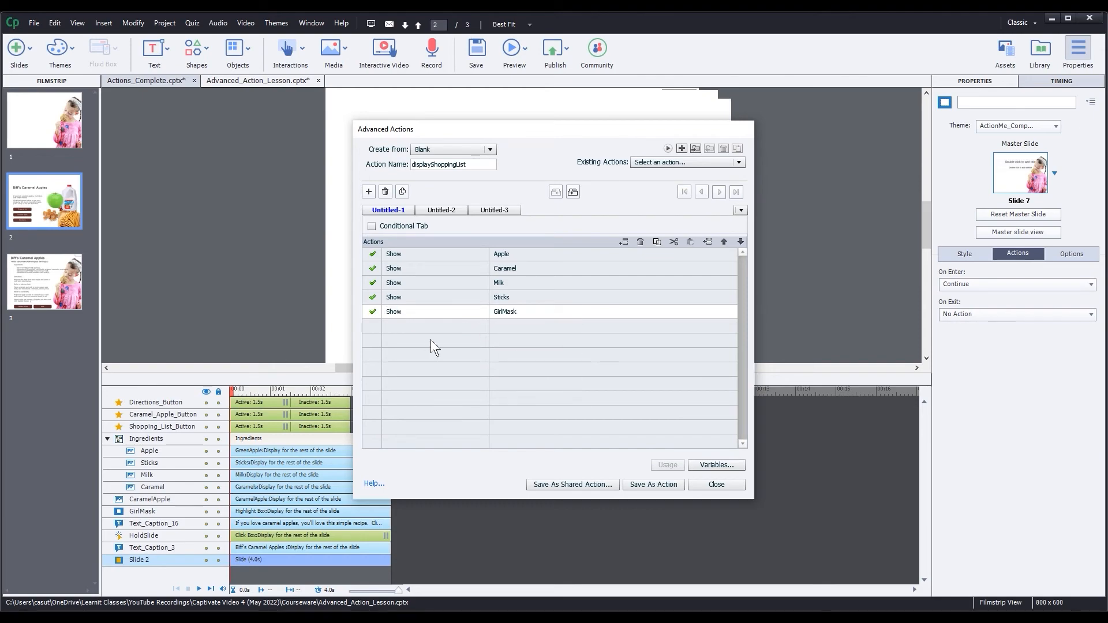
- Add a sixth row to the advanced action that hides the CaramelApple object
{"action": "left_click", "coordinate": [373, 325]}
{"action": "left_click", "coordinate": [404, 326]}
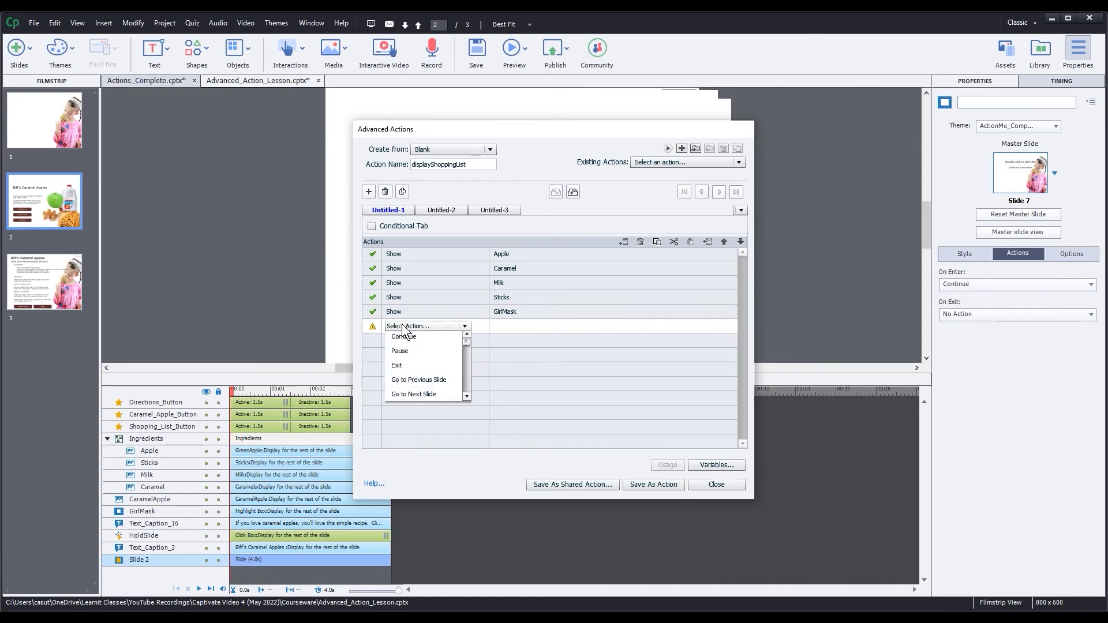
{"action": "scroll", "coordinate": [434, 365], "scroll_direction": "down", "scroll_amount": 5}
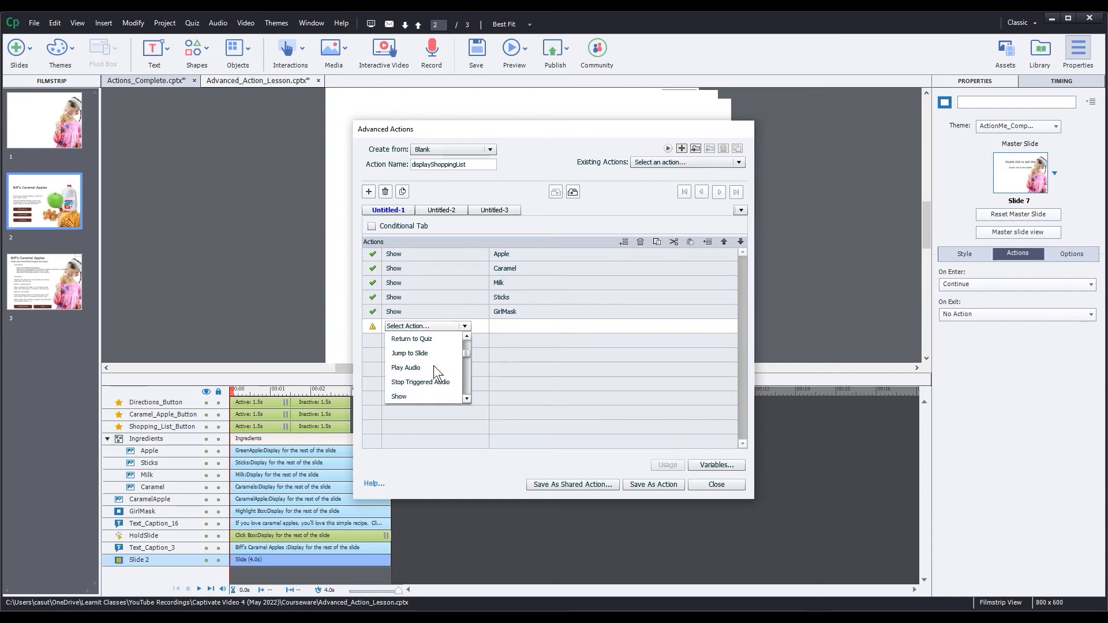
{"action": "left_click", "coordinate": [430, 366]}
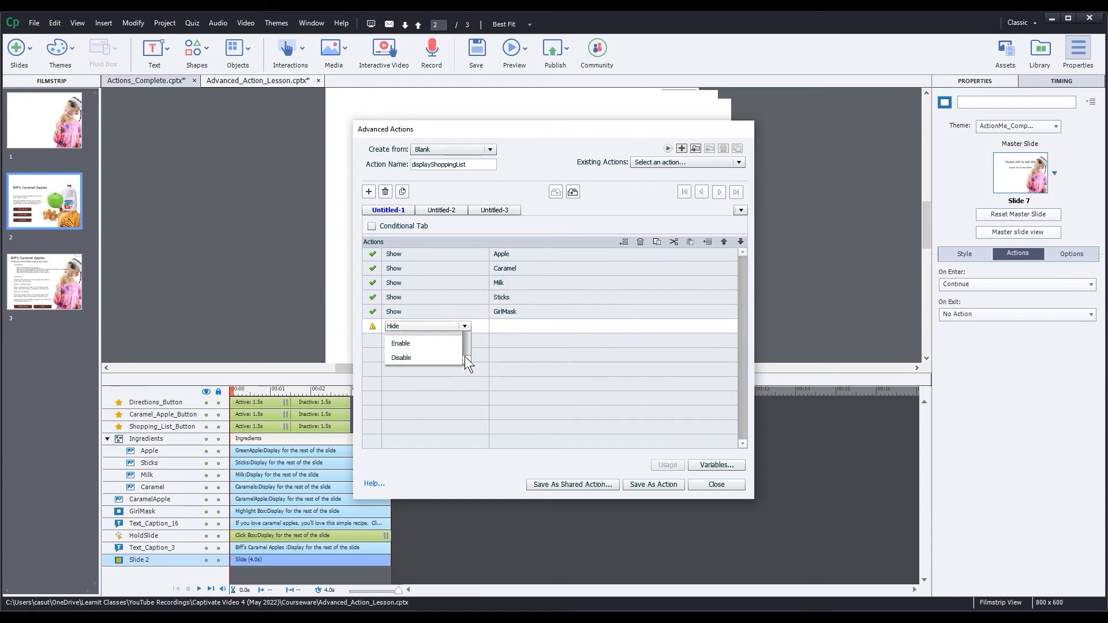
{"action": "left_click", "coordinate": [531, 330]}
{"action": "scroll", "coordinate": [515, 376], "scroll_direction": "down", "scroll_amount": 1}
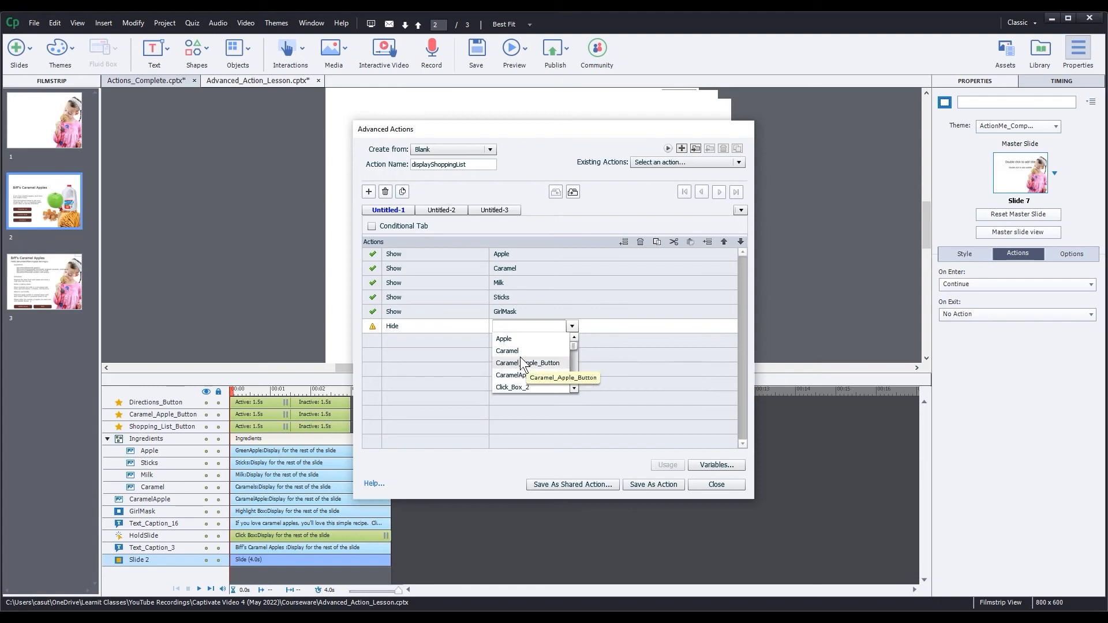
{"action": "key", "text": "Return"}
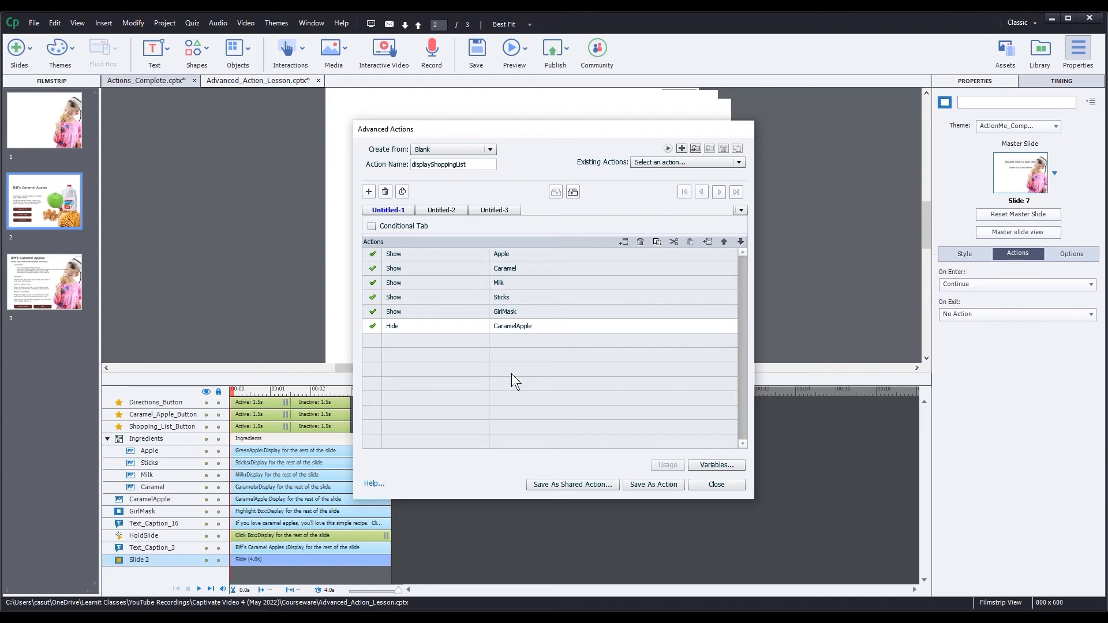
- Close the displayShoppingList advanced action and save its changes
{"action": "left_click", "coordinate": [701, 486]}
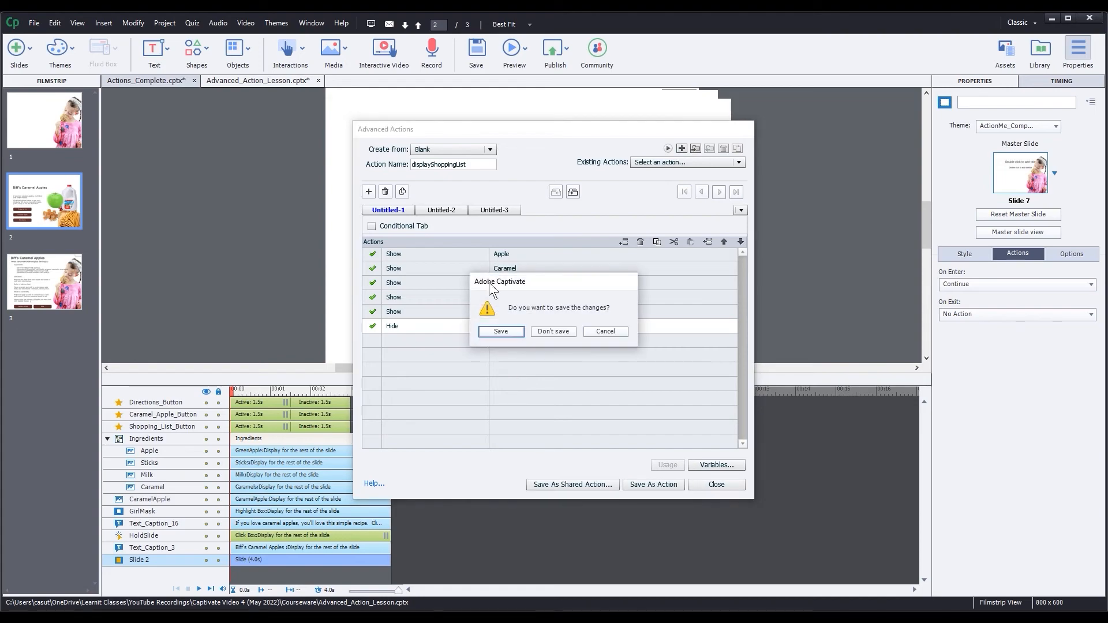
{"action": "left_click", "coordinate": [501, 331]}
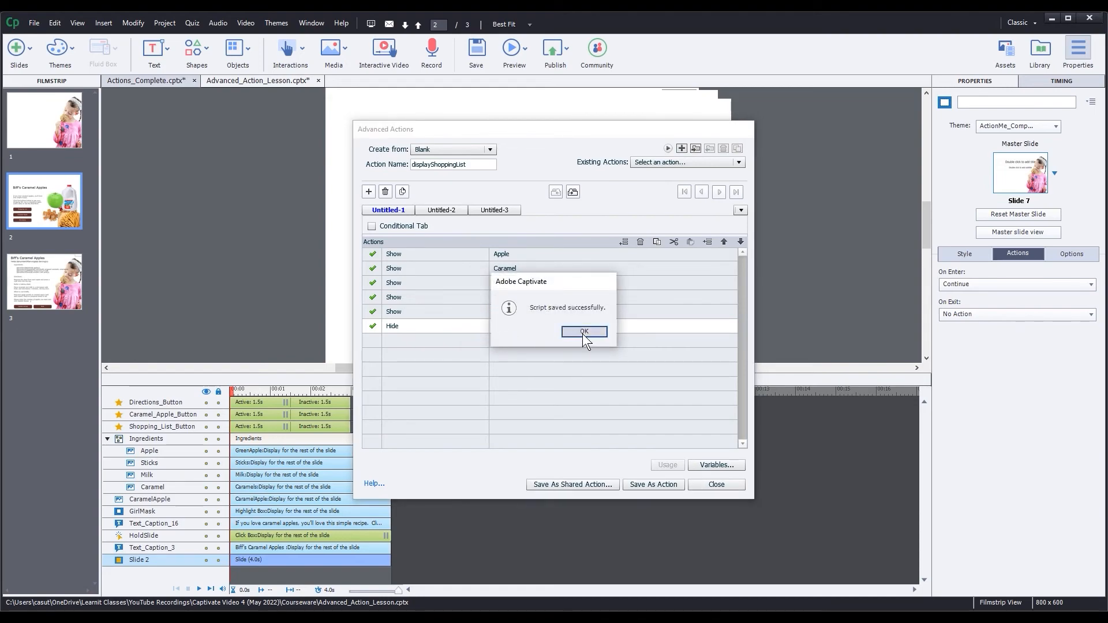
{"action": "left_click", "coordinate": [582, 332]}
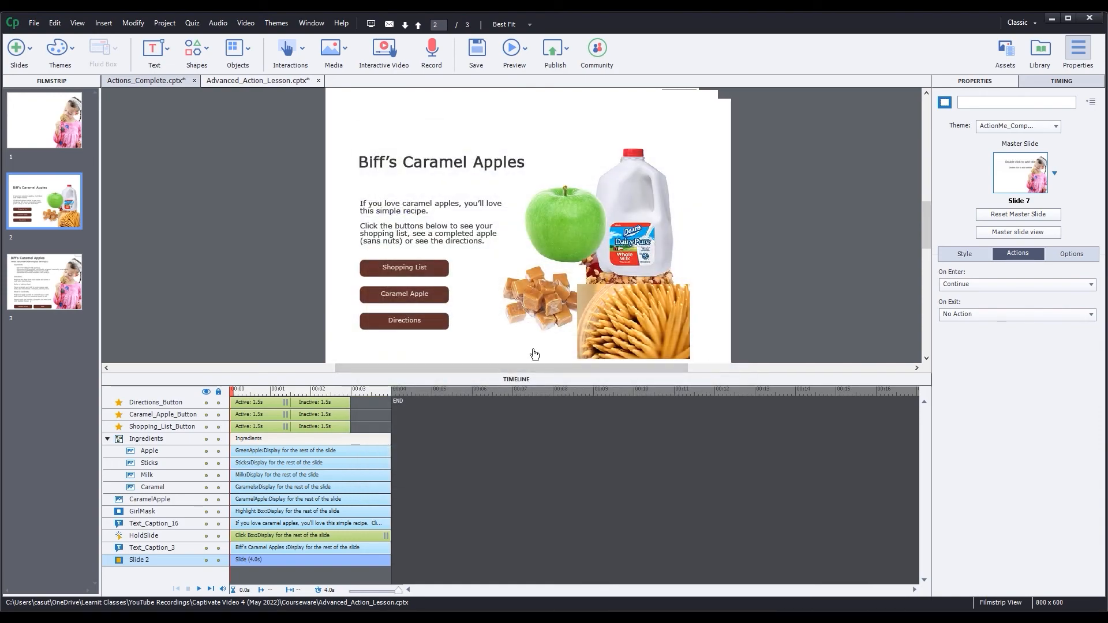
- Set the Shopping List button's success action to execute the displayShoppingList advanced action and review the script's rows
{"action": "left_click", "coordinate": [406, 269]}
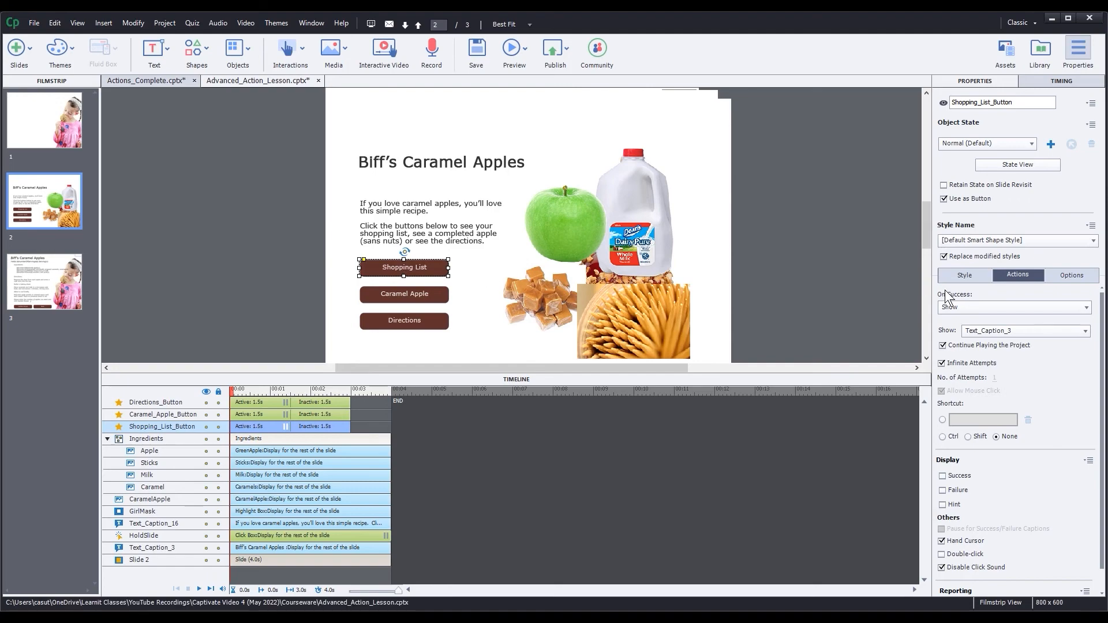
{"action": "left_click", "coordinate": [995, 306]}
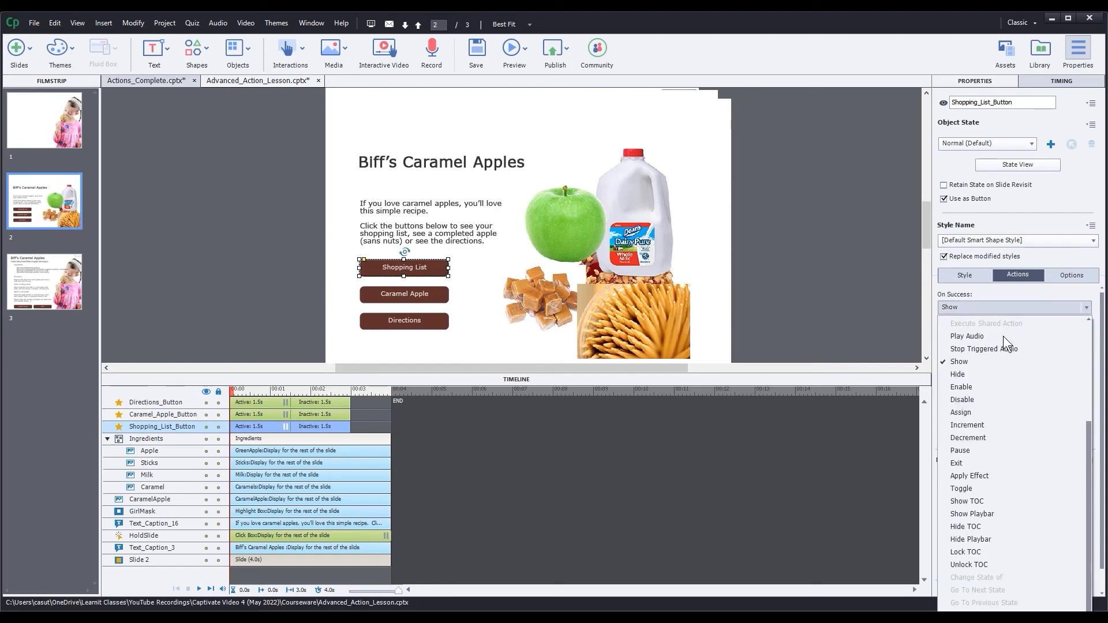
{"action": "left_click_drag", "start_coordinate": [1090, 453], "coordinate": [1082, 341]}
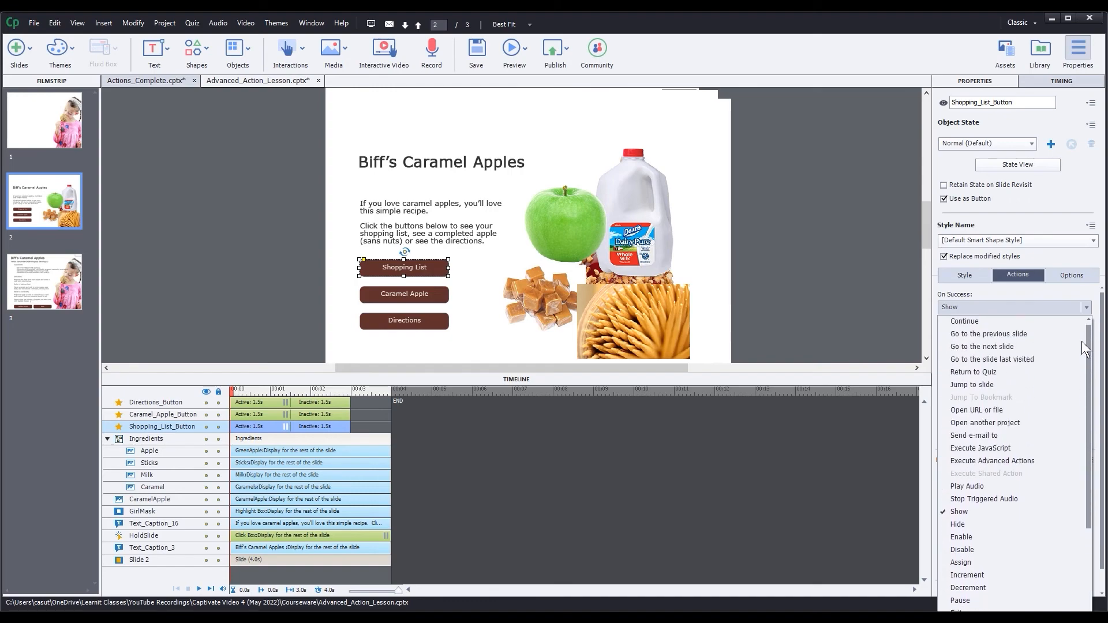
{"action": "left_click", "coordinate": [980, 460]}
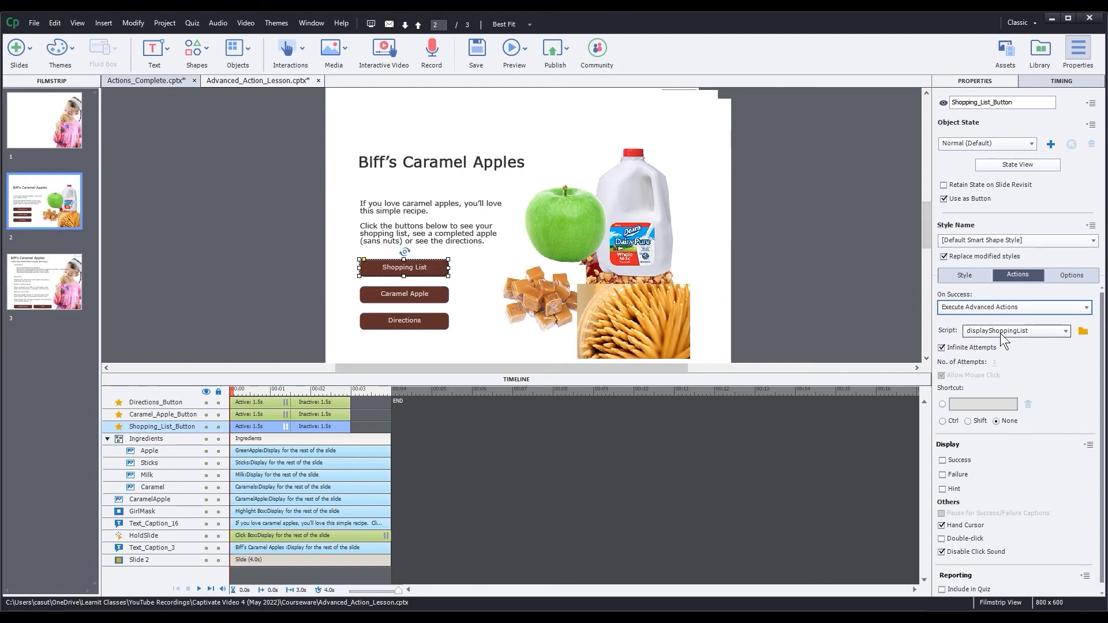
{"action": "left_click", "coordinate": [1083, 332]}
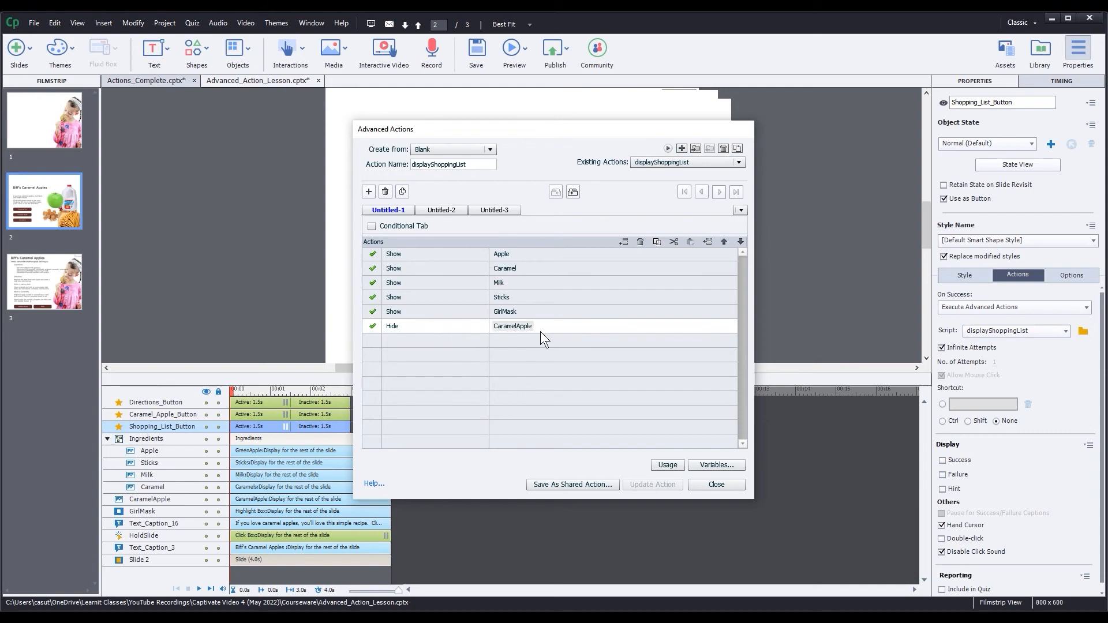
{"action": "left_click", "coordinate": [713, 486]}
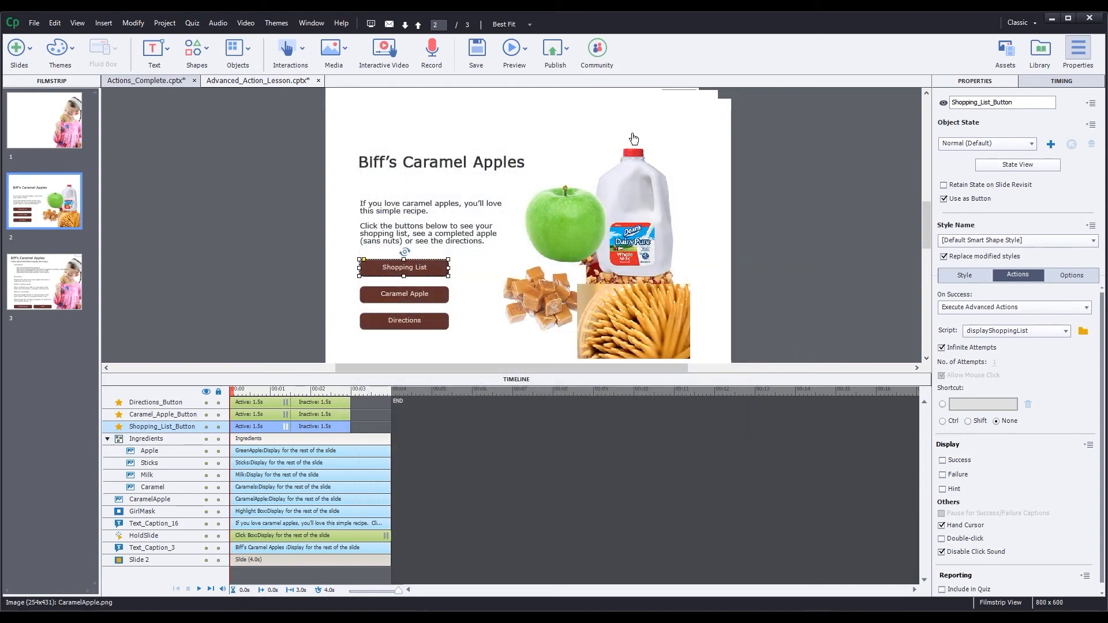
- Preview the project as HTML5 in the browser and test the Shopping List button
{"action": "left_click", "coordinate": [522, 51]}
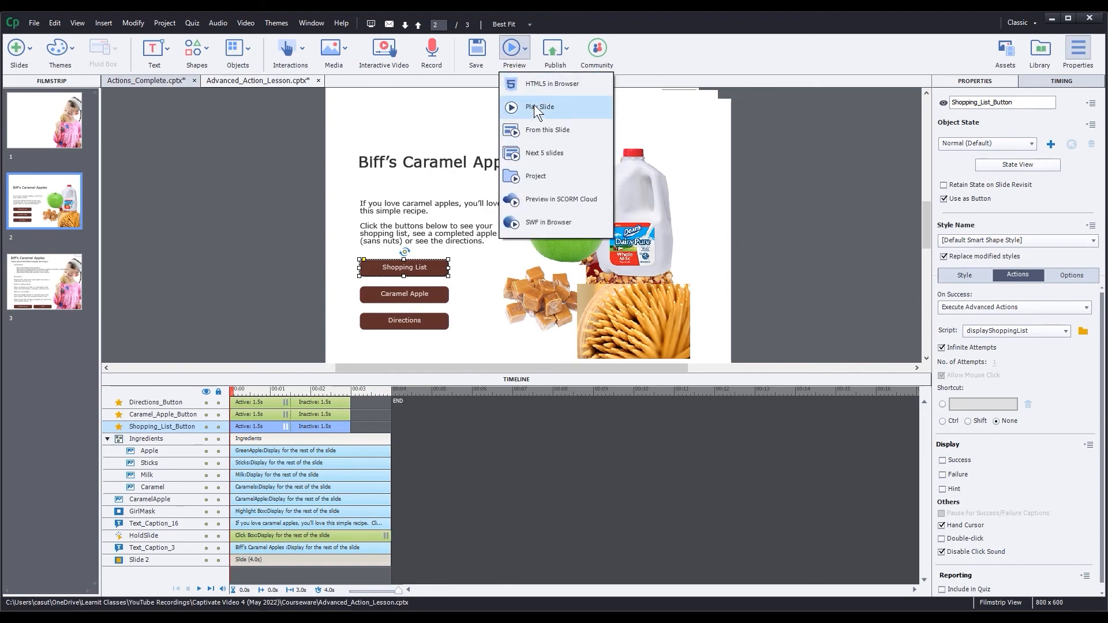
{"action": "left_click", "coordinate": [535, 89]}
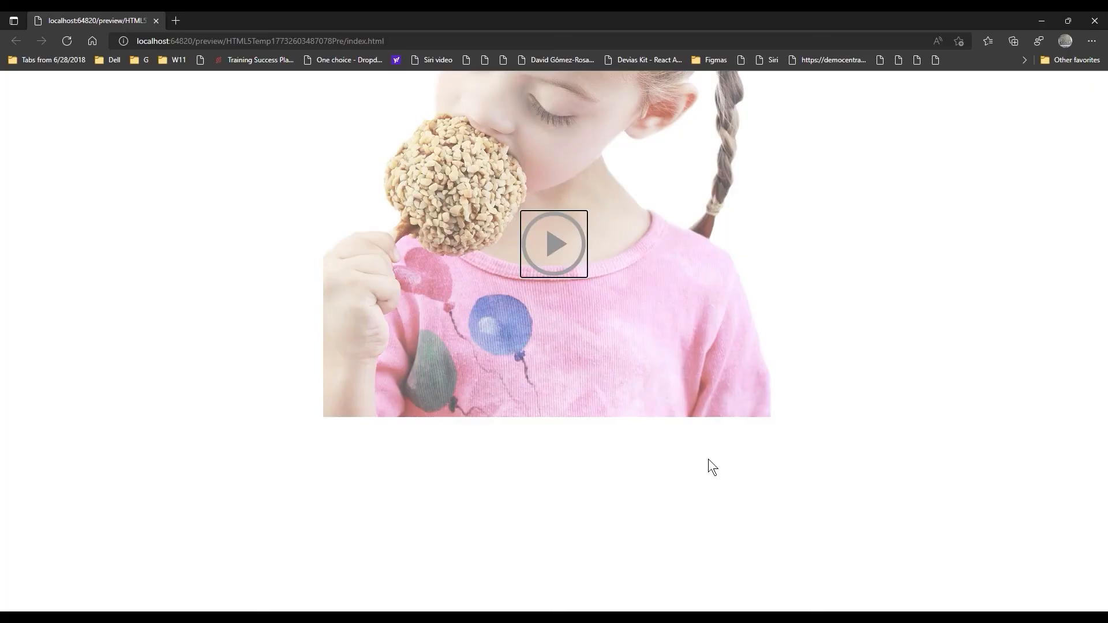
{"action": "left_click", "coordinate": [543, 241]}
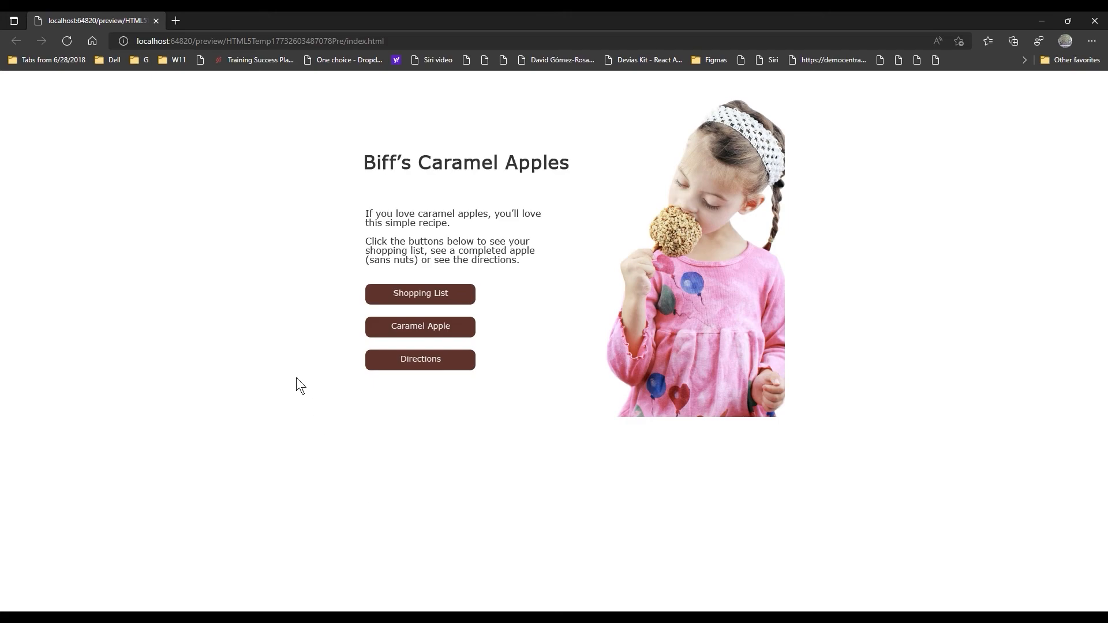
{"action": "left_click", "coordinate": [408, 293]}
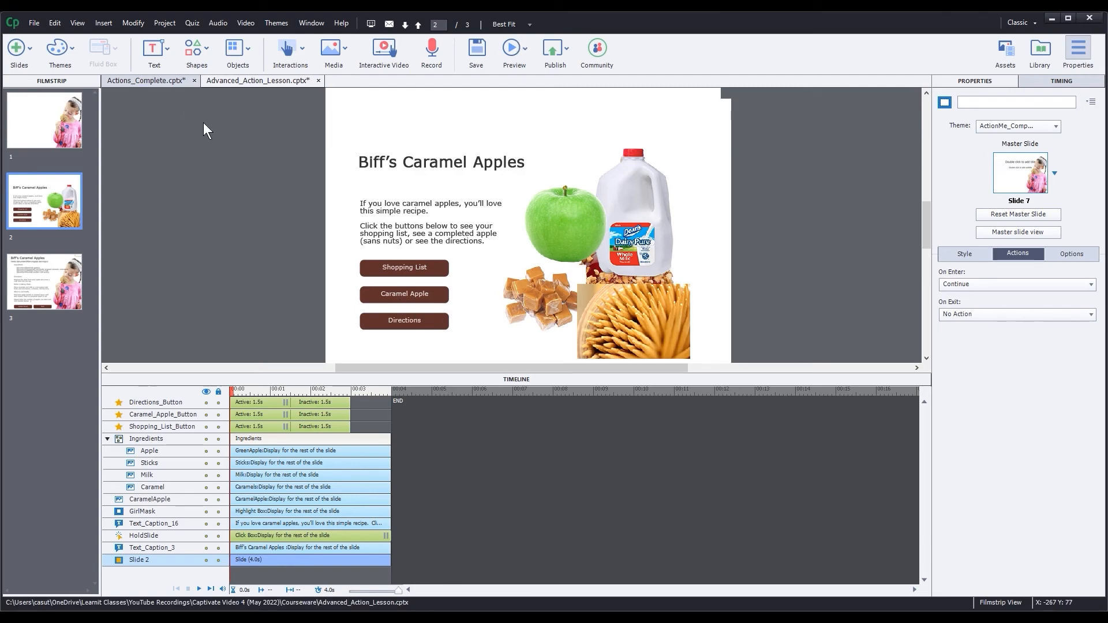
- Load the existing displayShoppingList advanced action and duplicate it
{"action": "left_click", "coordinate": [164, 25]}
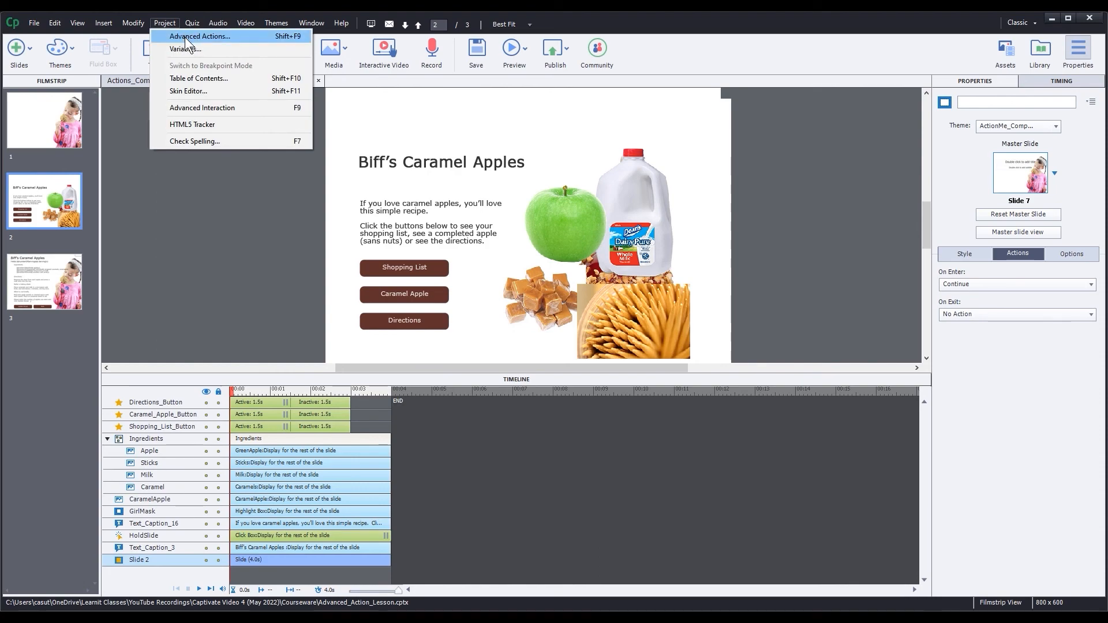
{"action": "left_click", "coordinate": [185, 37]}
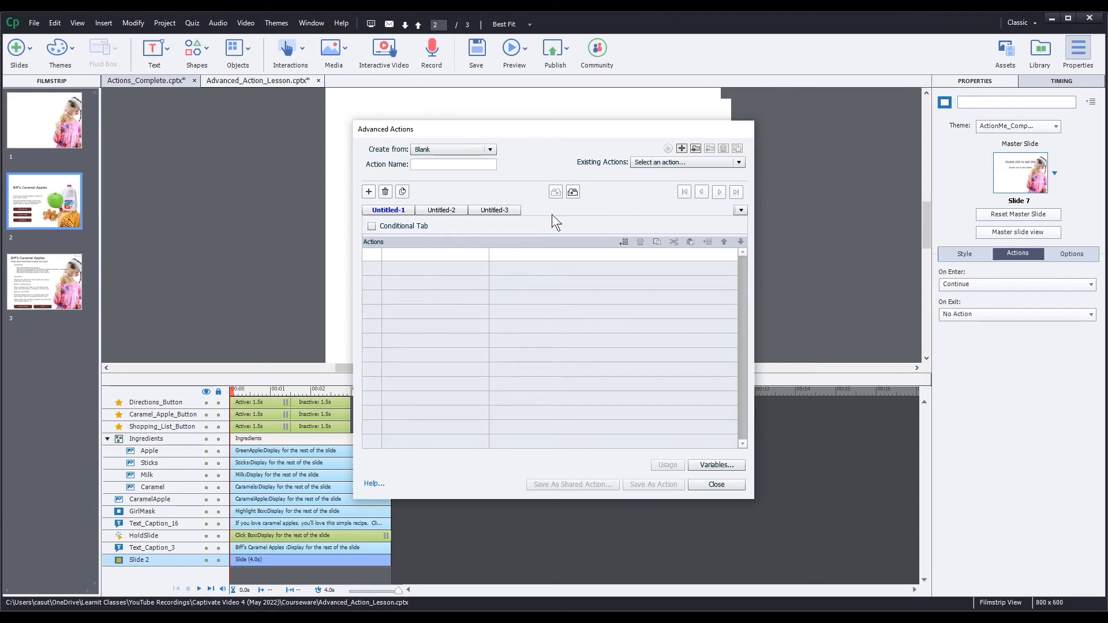
{"action": "left_click", "coordinate": [657, 162]}
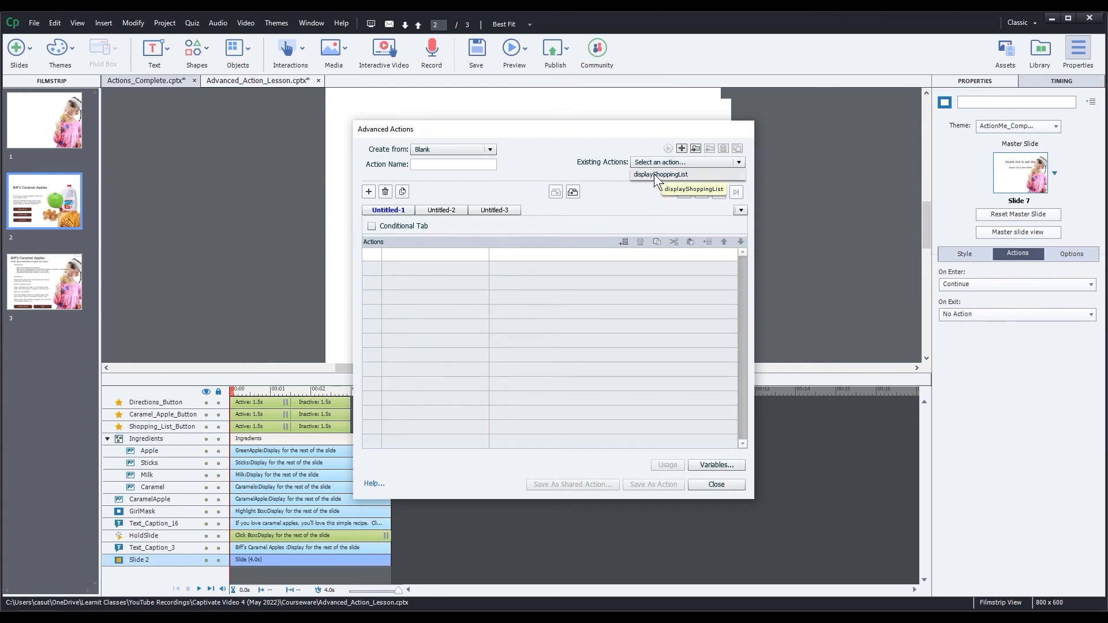
{"action": "left_click", "coordinate": [658, 174]}
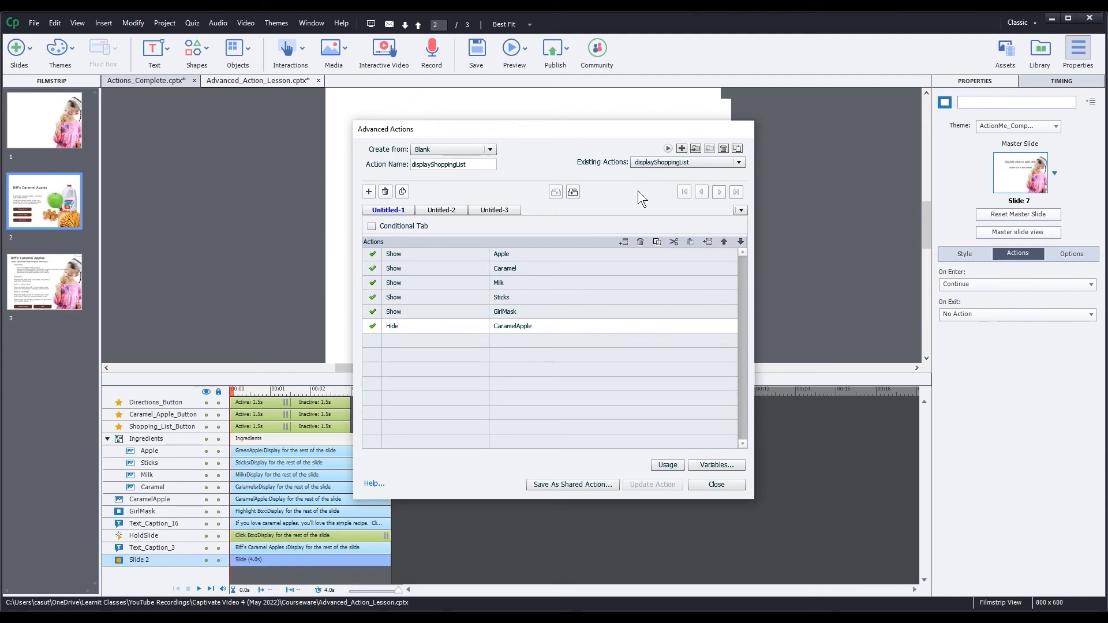
{"action": "left_click_drag", "start_coordinate": [552, 130], "coordinate": [507, 99]}
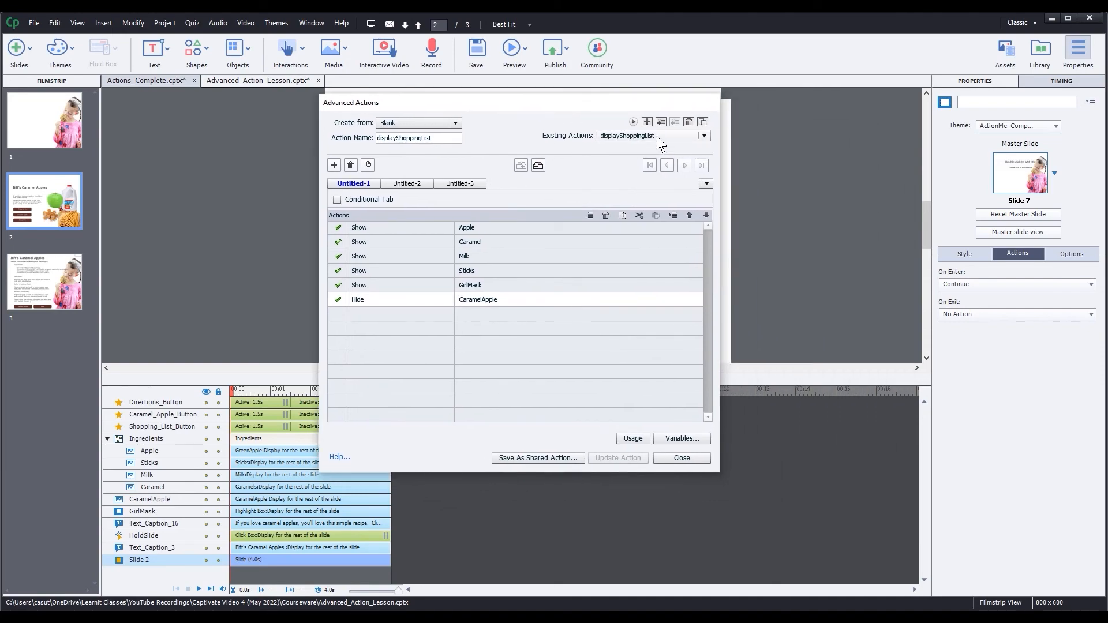
{"action": "left_click", "coordinate": [702, 121]}
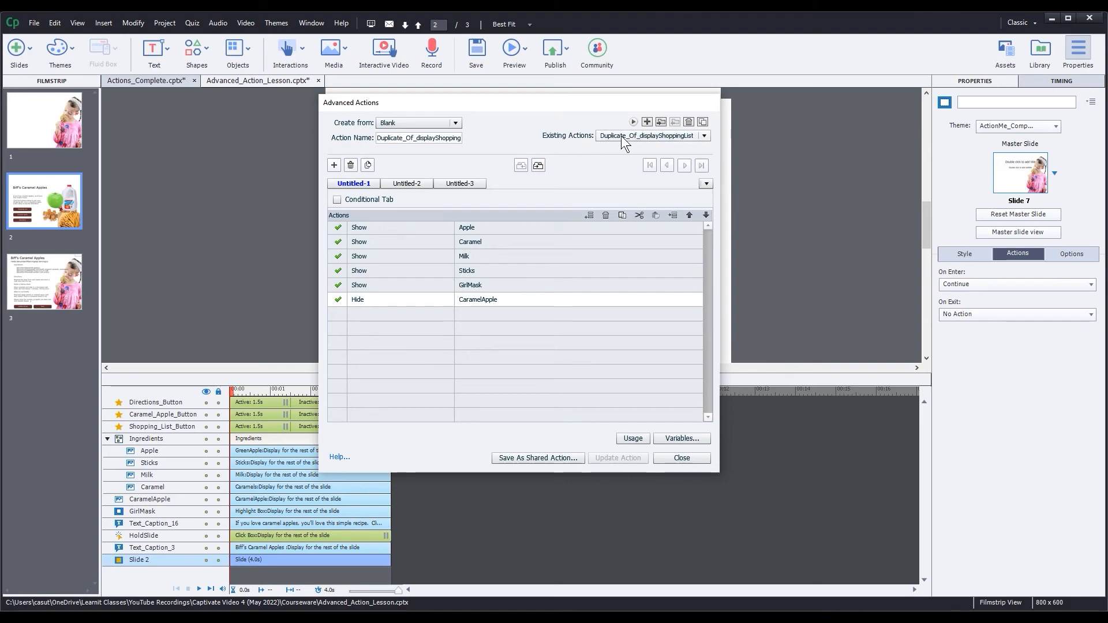
- Rename the duplicated advanced action as CaramelApple
{"action": "double_click", "coordinate": [413, 139]}
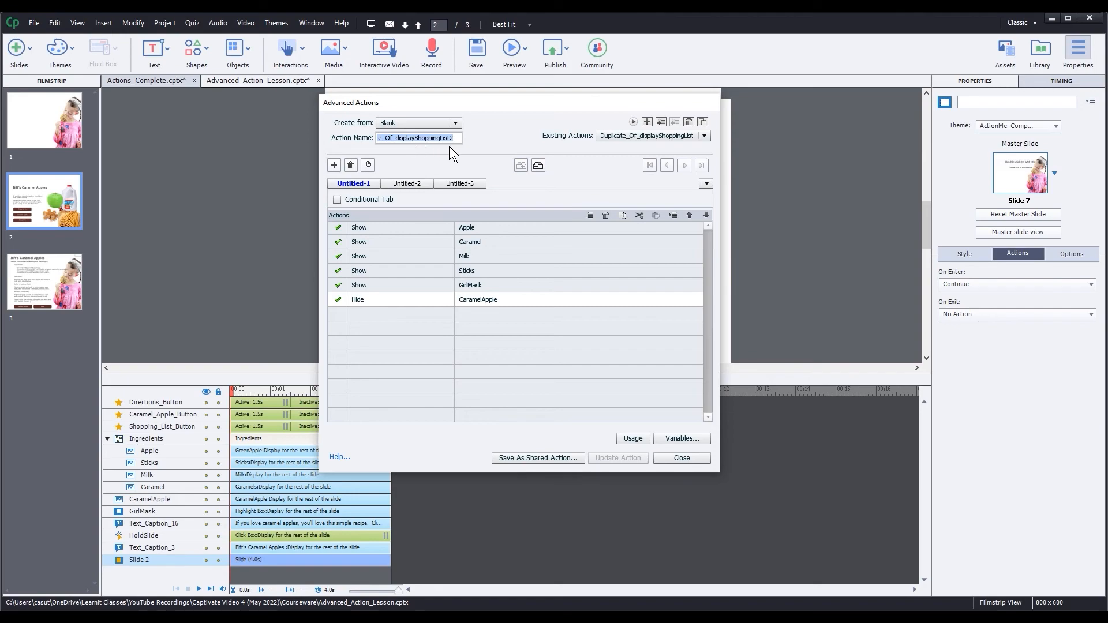
{"action": "type", "text": "Cara"}
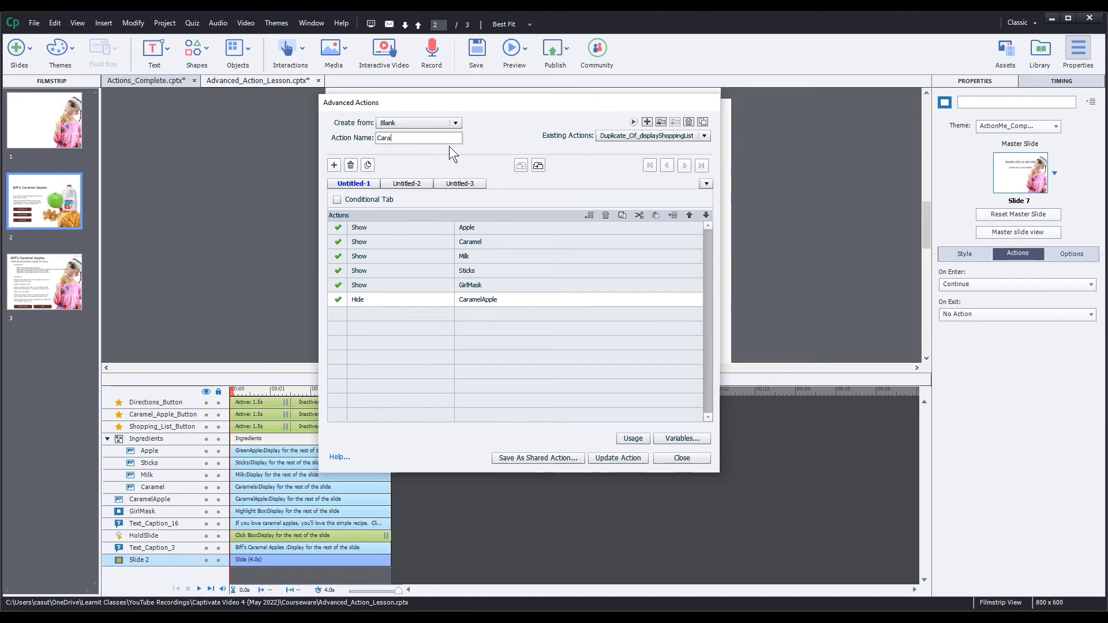
{"action": "type", "text": "melApple"}
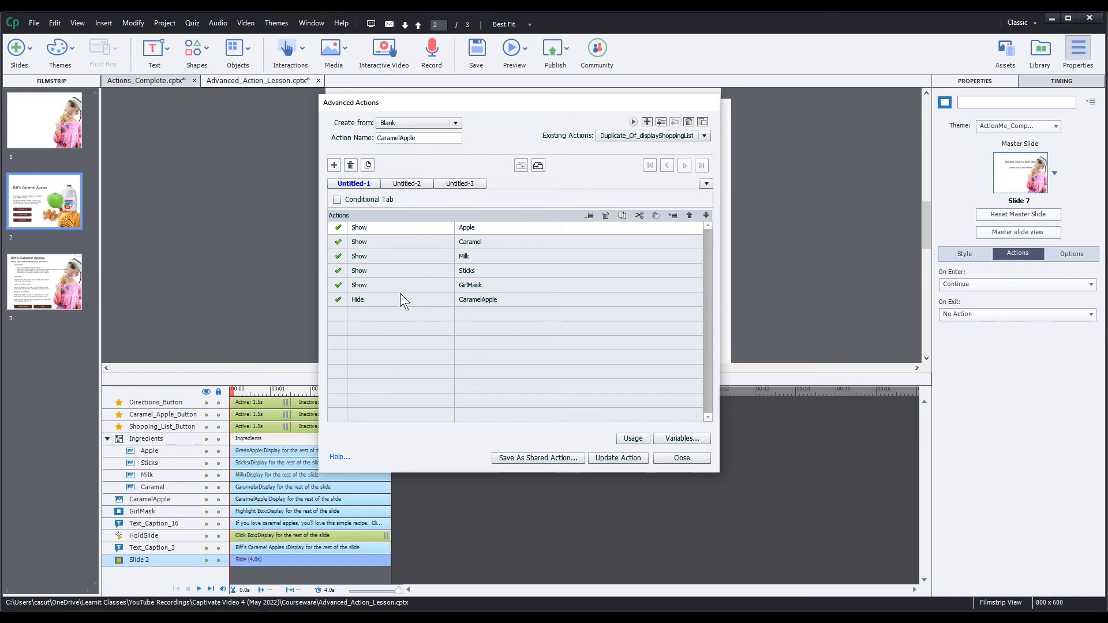
- Change the first row of the CaramelApple action to hide the Ingredients group
{"action": "left_click", "coordinate": [359, 231]}
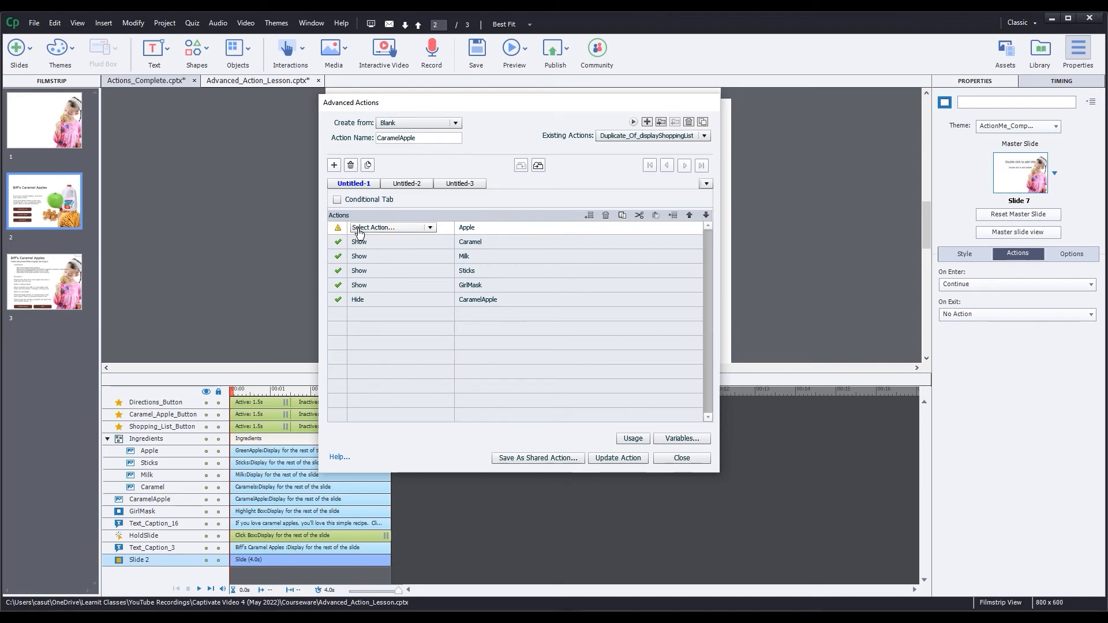
{"action": "left_click", "coordinate": [388, 228]}
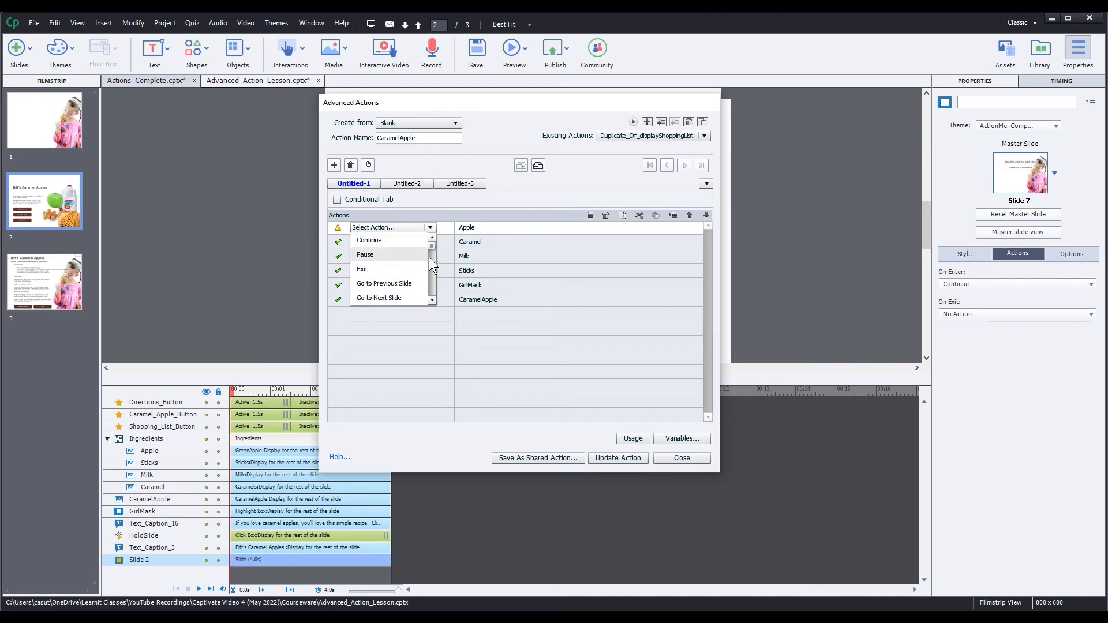
{"action": "left_click_drag", "start_coordinate": [432, 244], "coordinate": [431, 258]}
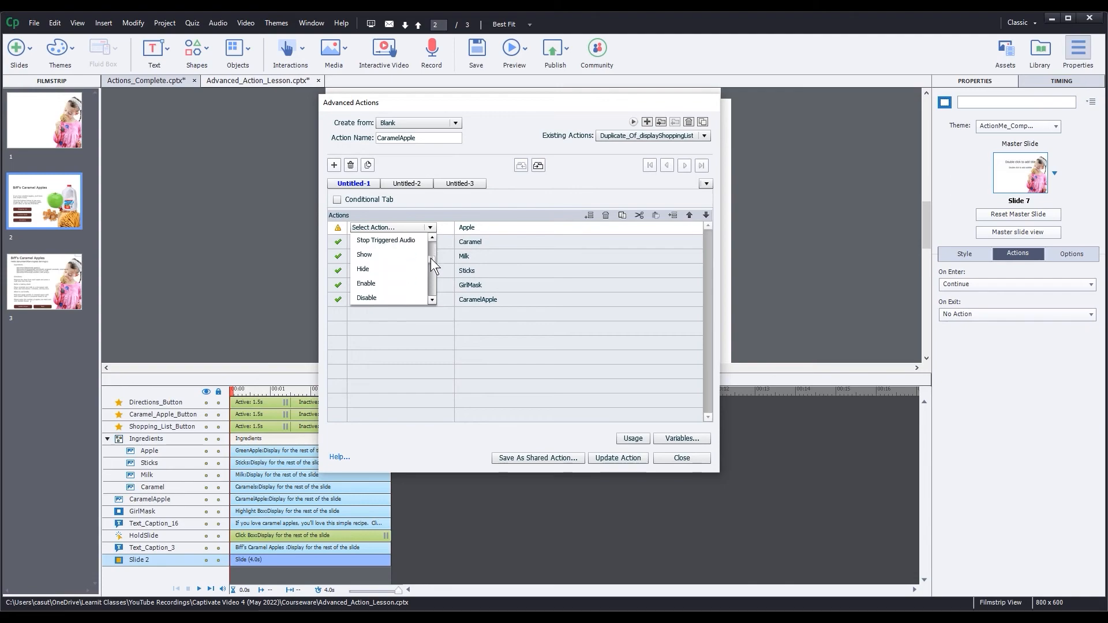
{"action": "left_click", "coordinate": [393, 269]}
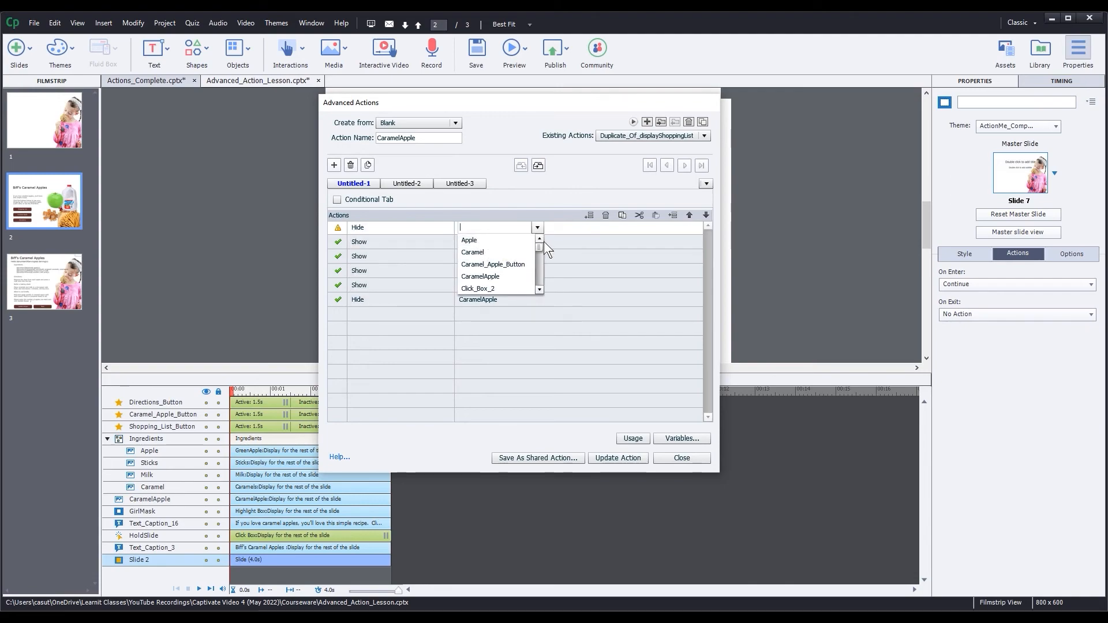
{"action": "left_click_drag", "start_coordinate": [536, 247], "coordinate": [537, 256]}
{"action": "left_click", "coordinate": [494, 263]}
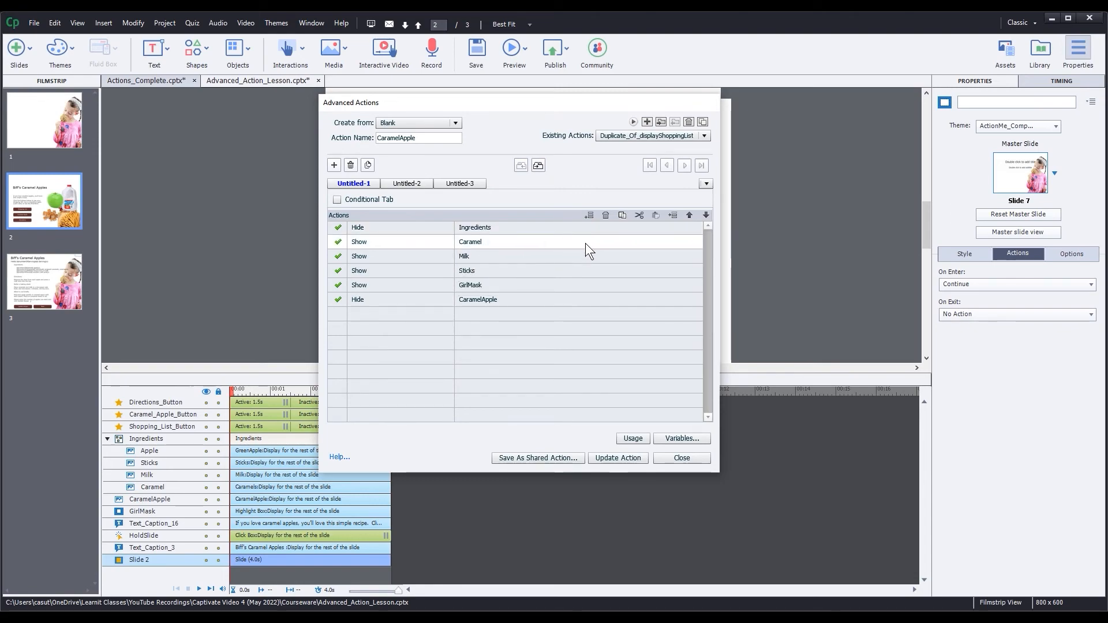
- Delete the rows that show Caramel, Milk and Sticks from the CaramelApple action
{"action": "left_click", "coordinate": [605, 215]}
{"action": "left_click", "coordinate": [606, 215]}
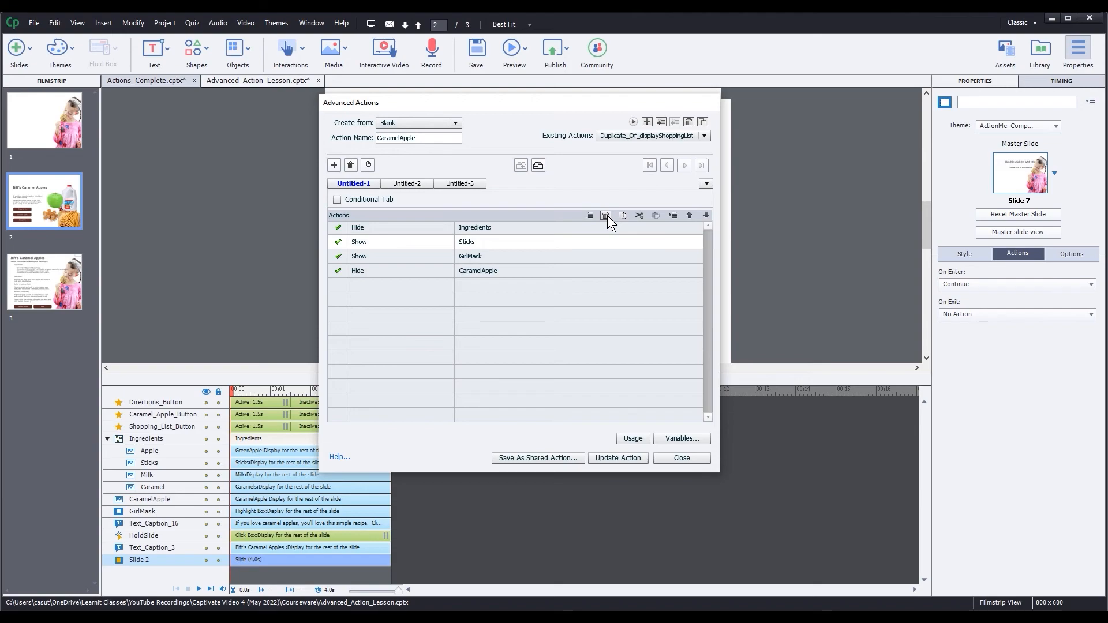
{"action": "left_click", "coordinate": [606, 216]}
- Change the last row of the CaramelApple action to show the CaramelApple object
{"action": "left_click", "coordinate": [375, 257]}
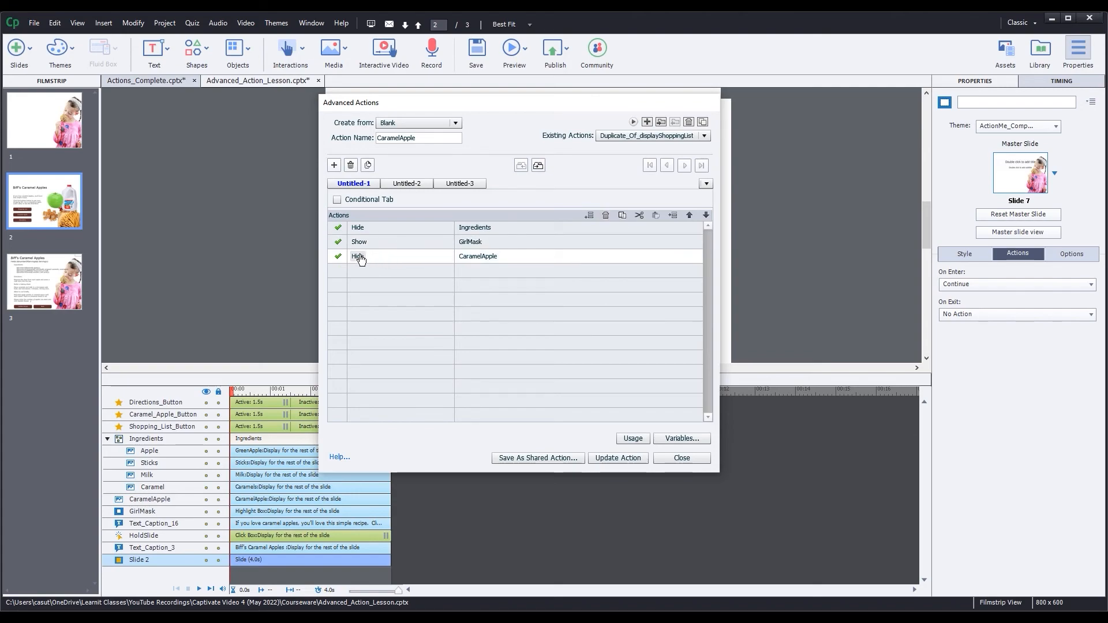
{"action": "left_click", "coordinate": [361, 259]}
{"action": "left_click", "coordinate": [389, 258]}
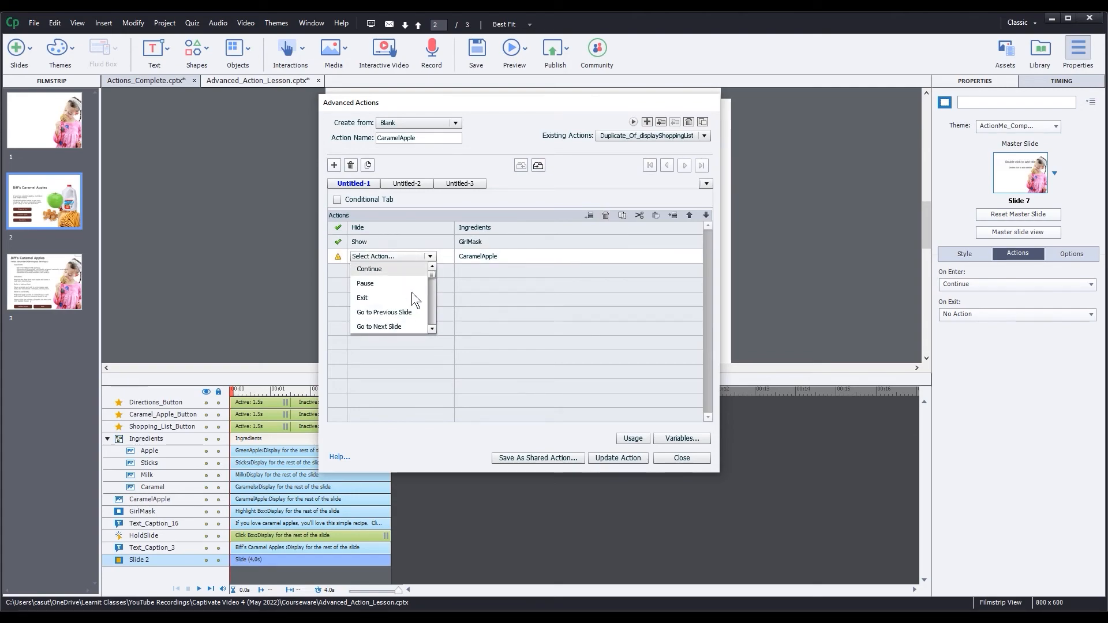
{"action": "left_click", "coordinate": [429, 304]}
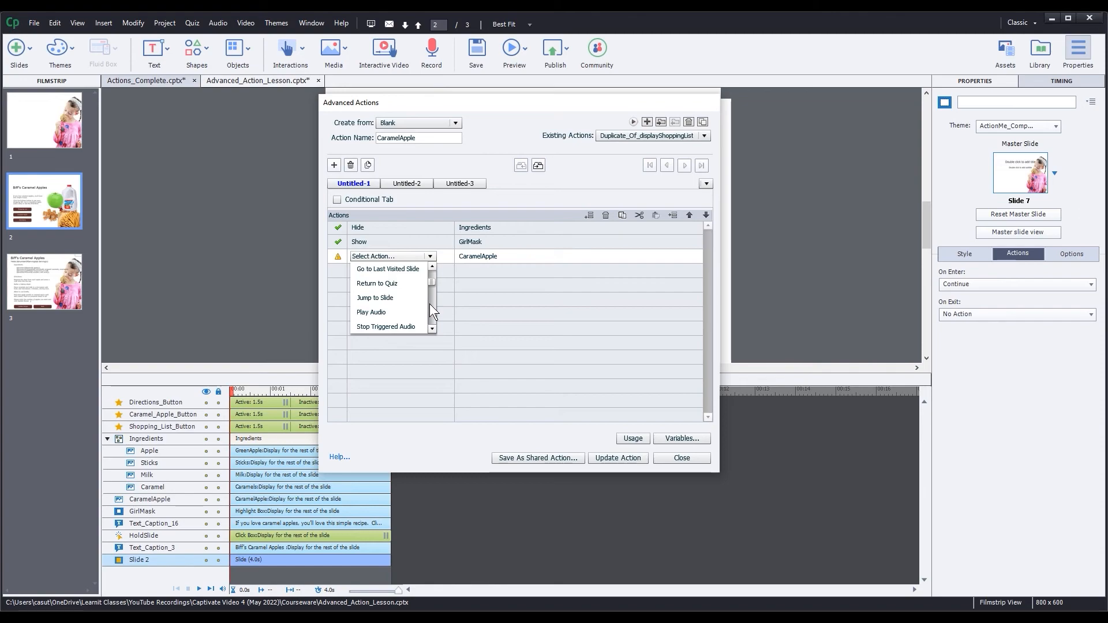
{"action": "left_click", "coordinate": [429, 304]}
{"action": "left_click", "coordinate": [383, 268]}
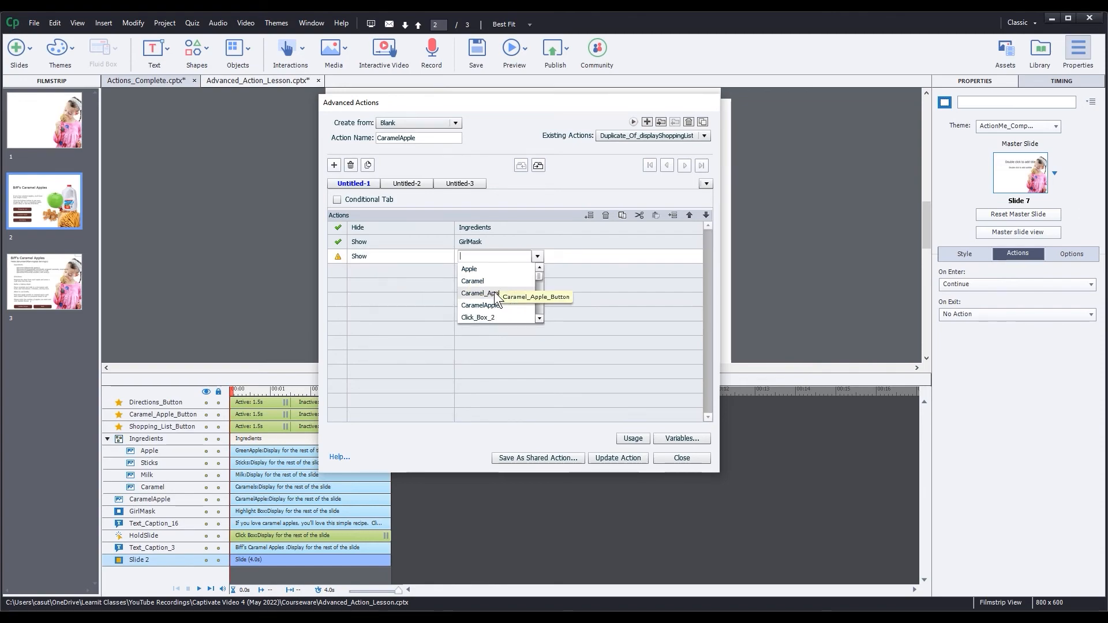
{"action": "left_click", "coordinate": [475, 308]}
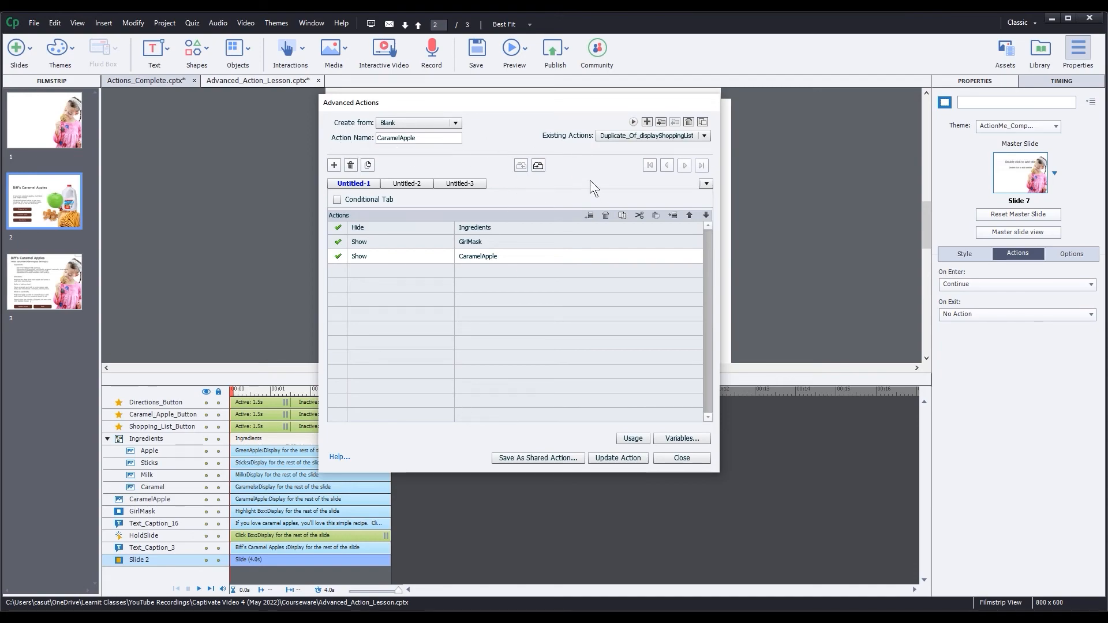
- Save the changes to the CaramelApple action and close the Advanced Actions dialog
{"action": "left_click", "coordinate": [666, 459]}
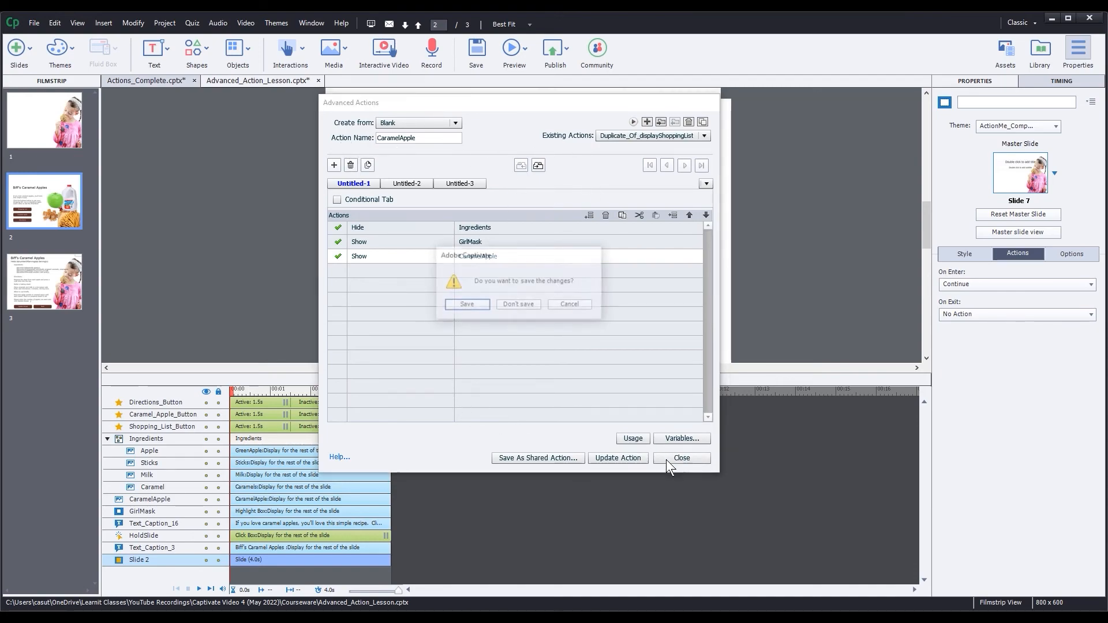
{"action": "left_click", "coordinate": [469, 302]}
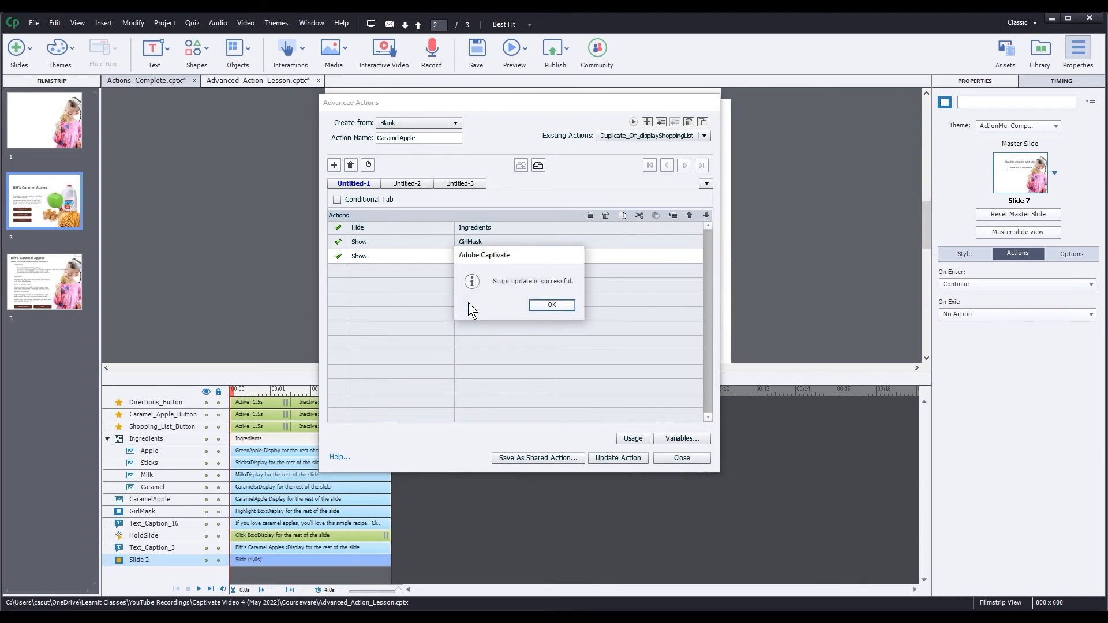
{"action": "left_click", "coordinate": [555, 306]}
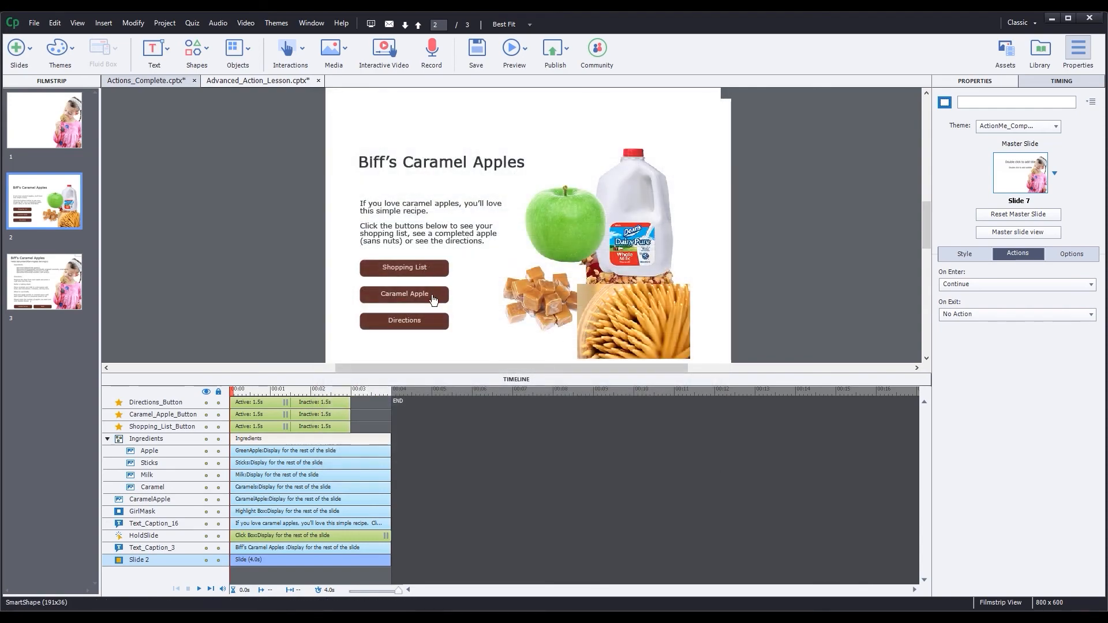
- Set the Caramel Apple button's On Success action to Execute Advanced Actions with the CaramelApple script
{"action": "left_click", "coordinate": [407, 298]}
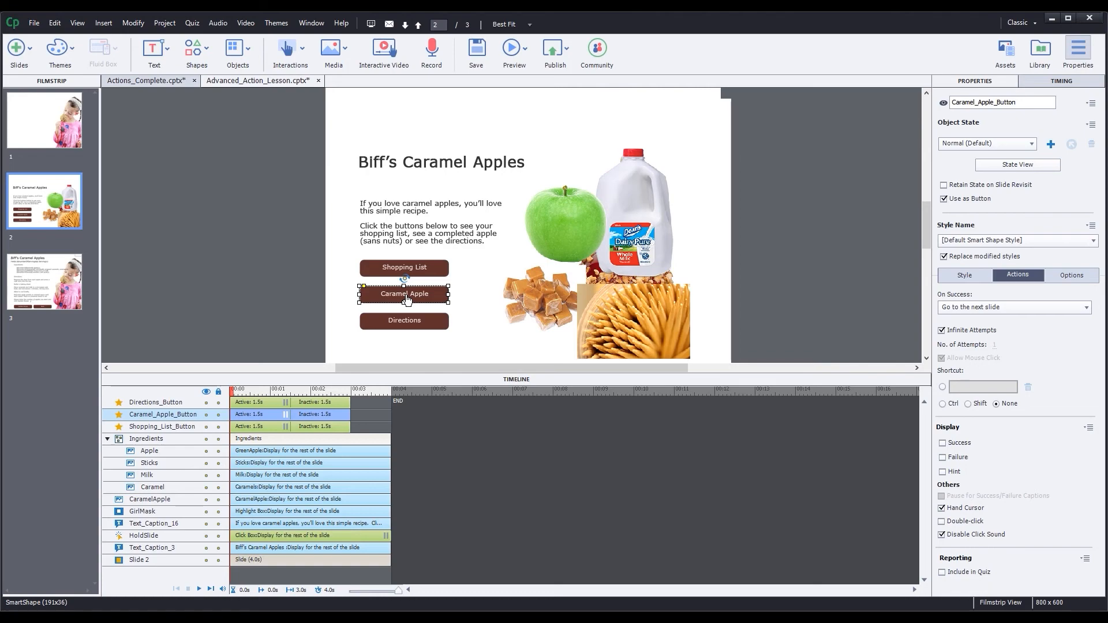
{"action": "left_click", "coordinate": [985, 307]}
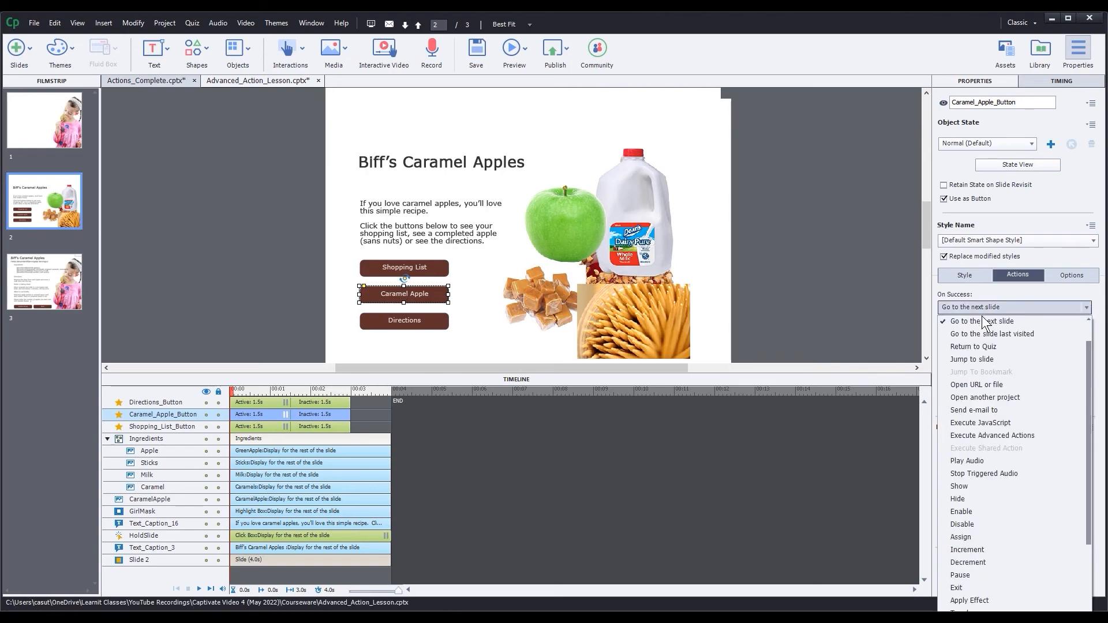
{"action": "left_click", "coordinate": [983, 436]}
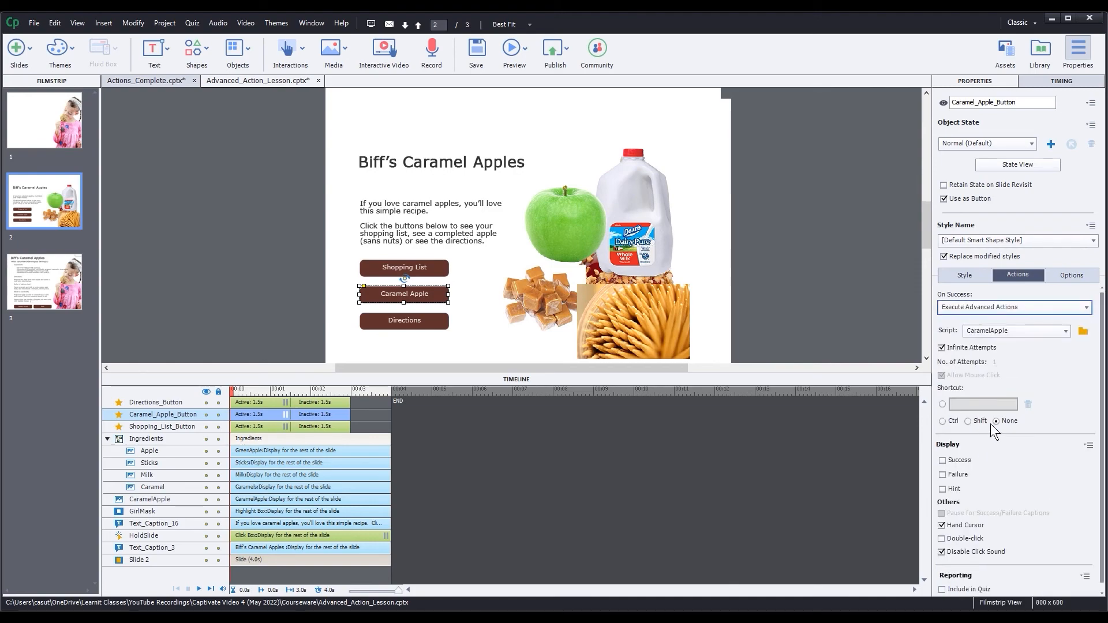
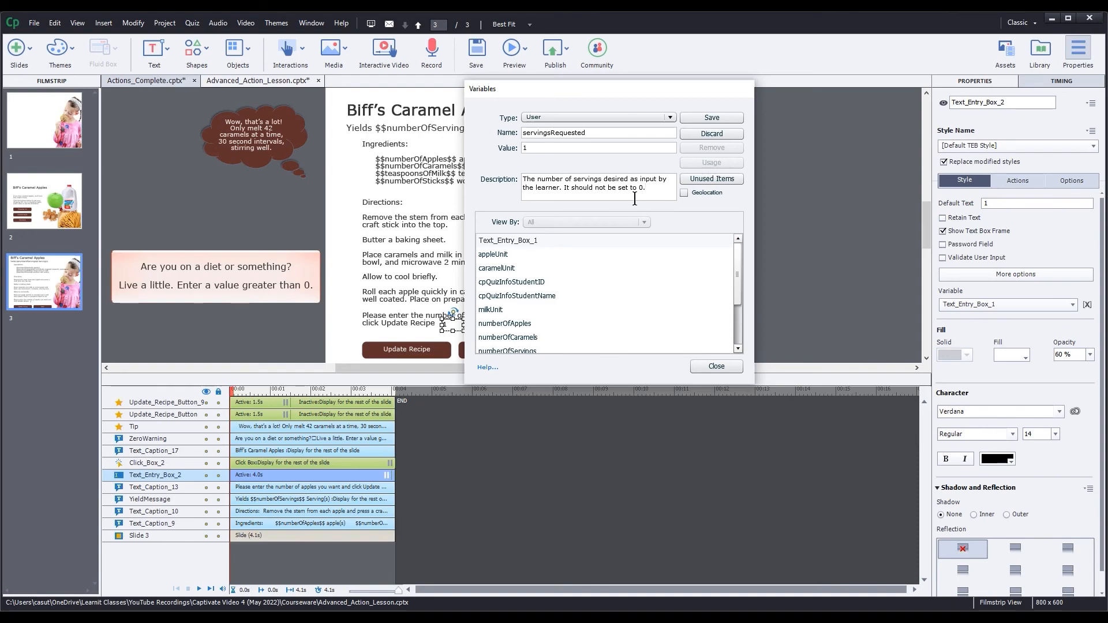
- Close the variables list and link the text entry box on slide 3 to the servingsRequested variable
{"action": "left_click_drag", "start_coordinate": [737, 268], "coordinate": [730, 326]}
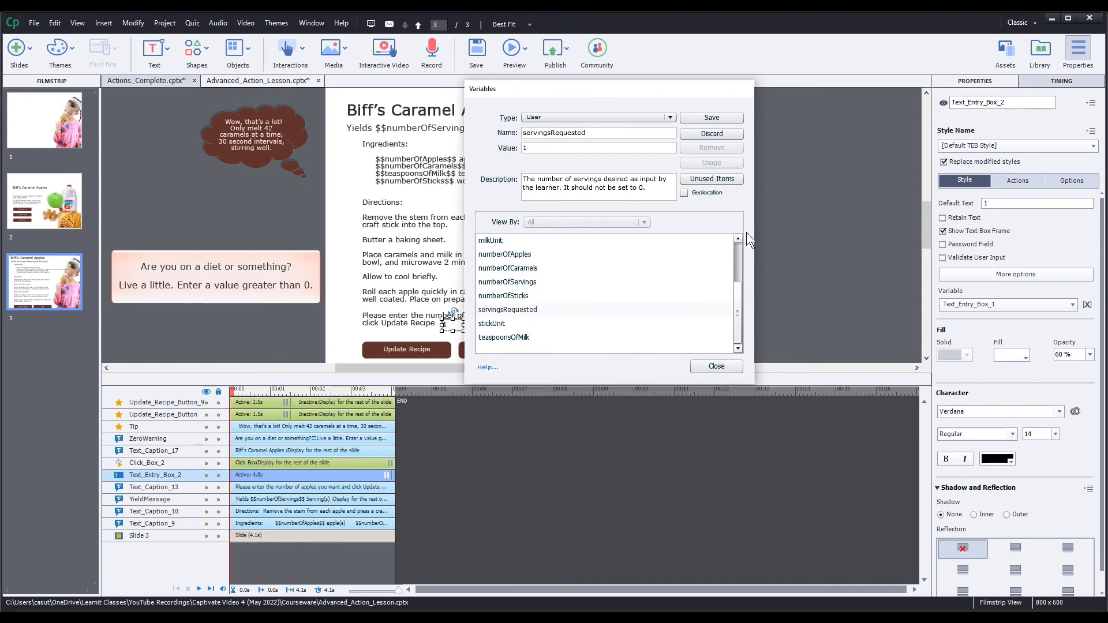
{"action": "left_click", "coordinate": [716, 366]}
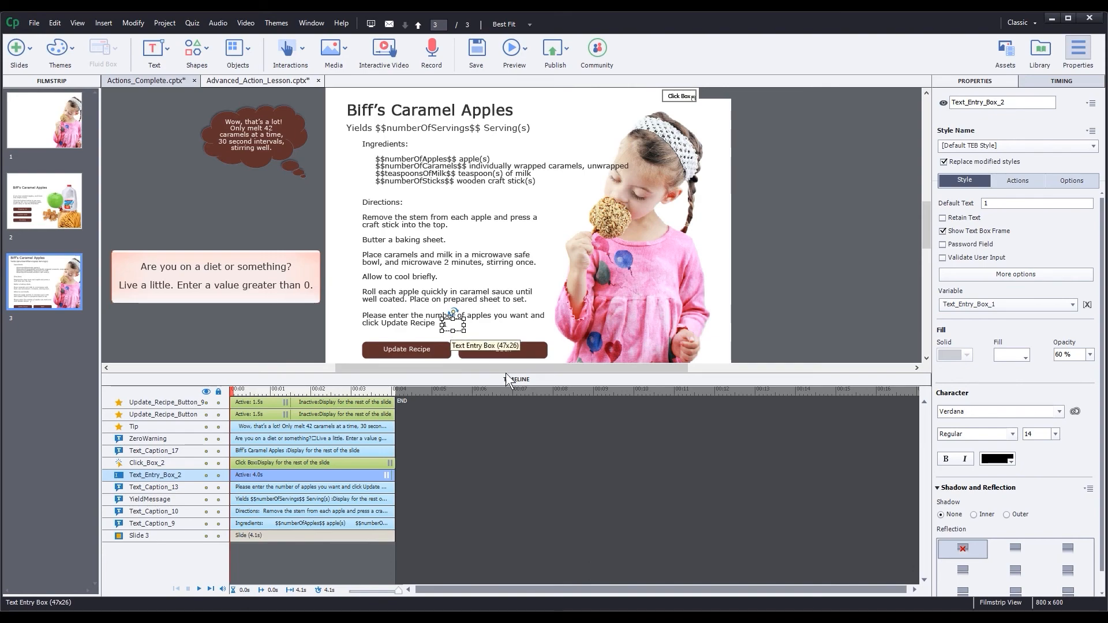
{"action": "left_click", "coordinate": [1041, 305]}
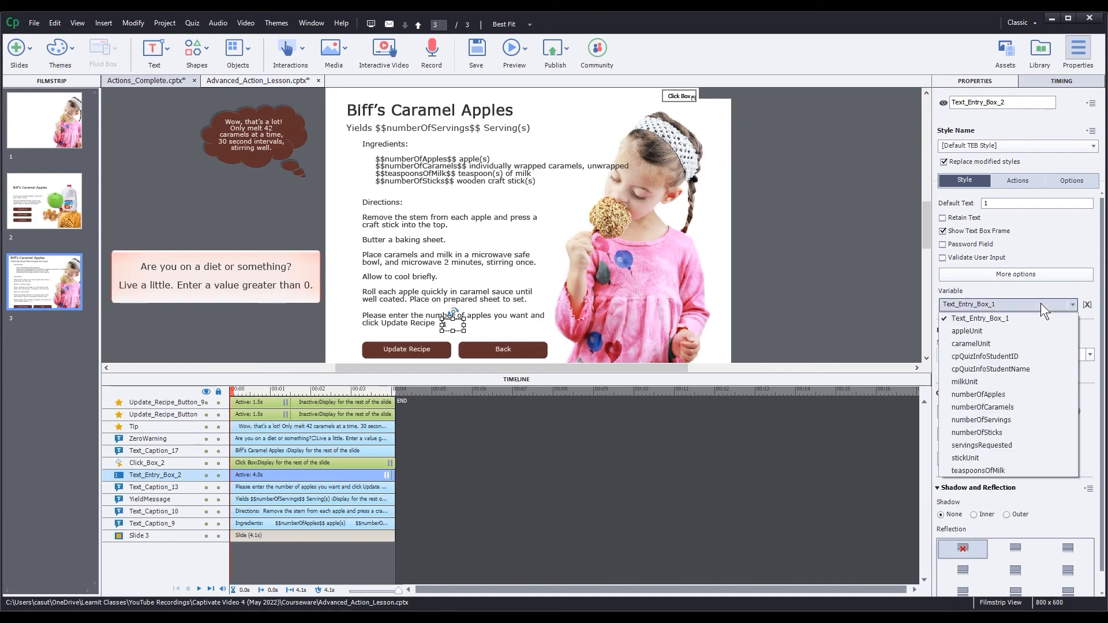
{"action": "left_click", "coordinate": [1006, 445]}
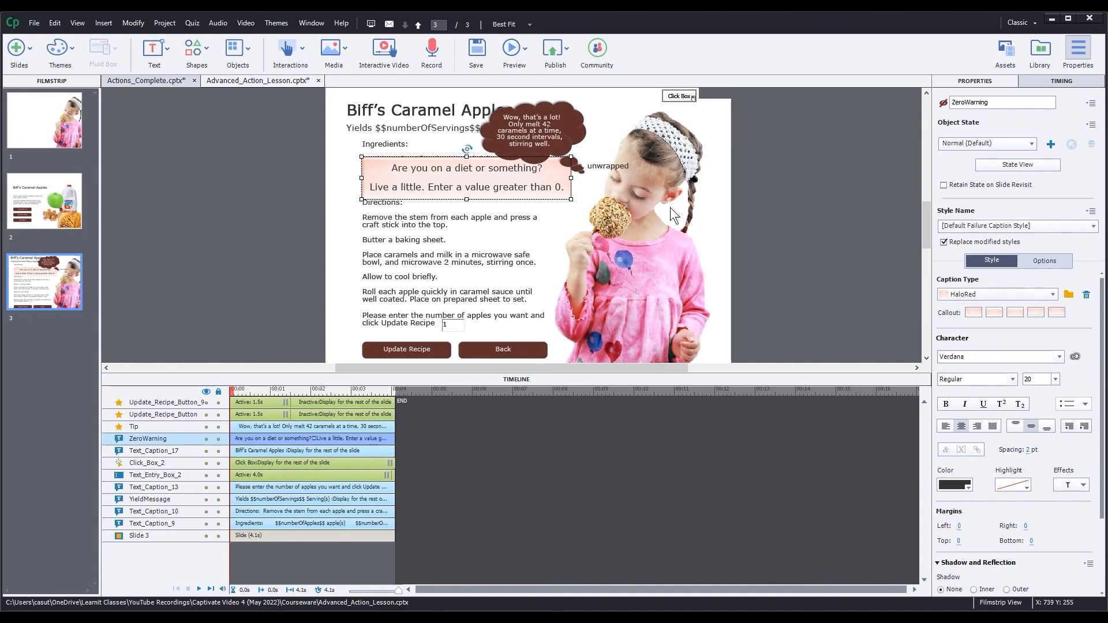
- Nudge the ZeroWarning caption slightly upward over the ingredients text on slide 3
{"action": "left_click", "coordinate": [542, 113]}
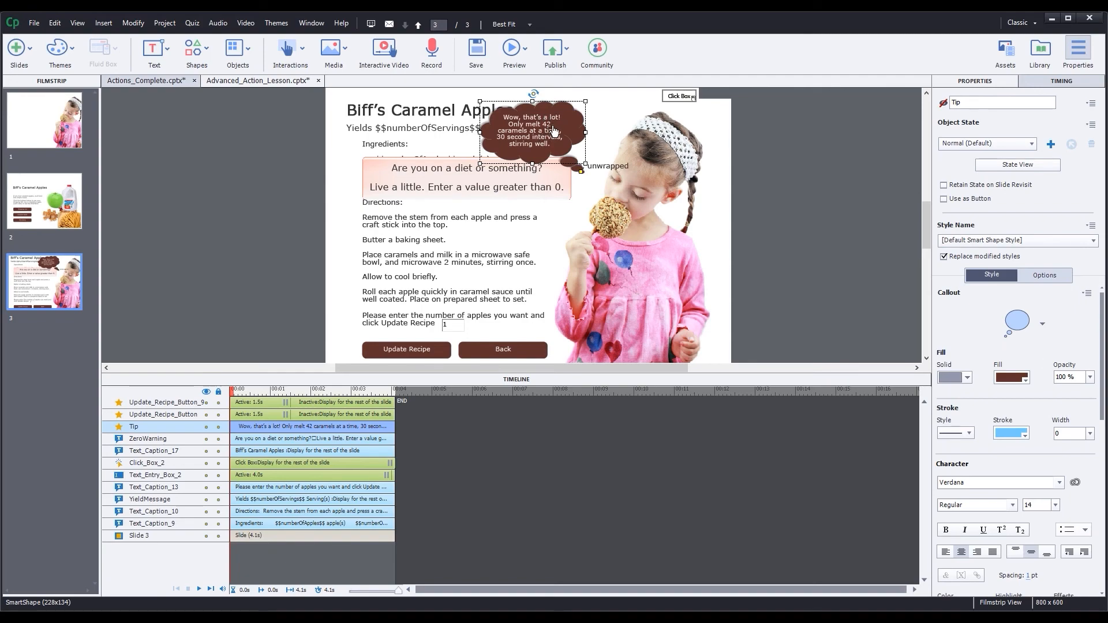
{"action": "left_click", "coordinate": [399, 167]}
{"action": "left_click_drag", "start_coordinate": [399, 167], "coordinate": [399, 165]}
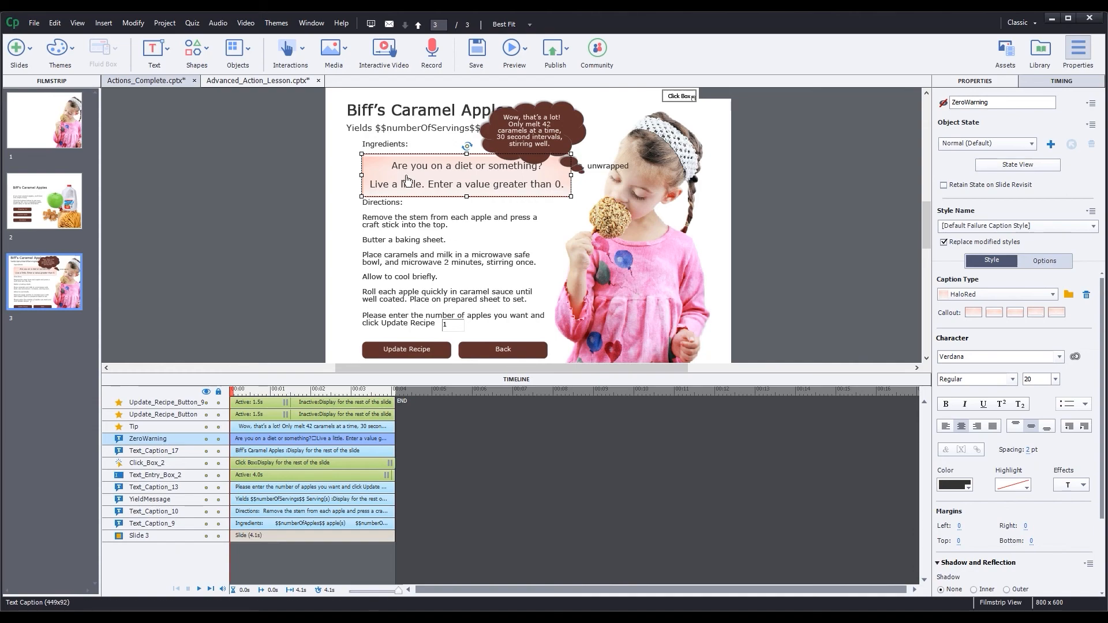
- Start a new blank advanced action named updateRecipe, with its dialog moved clear of the recipe text
{"action": "left_click", "coordinate": [163, 19]}
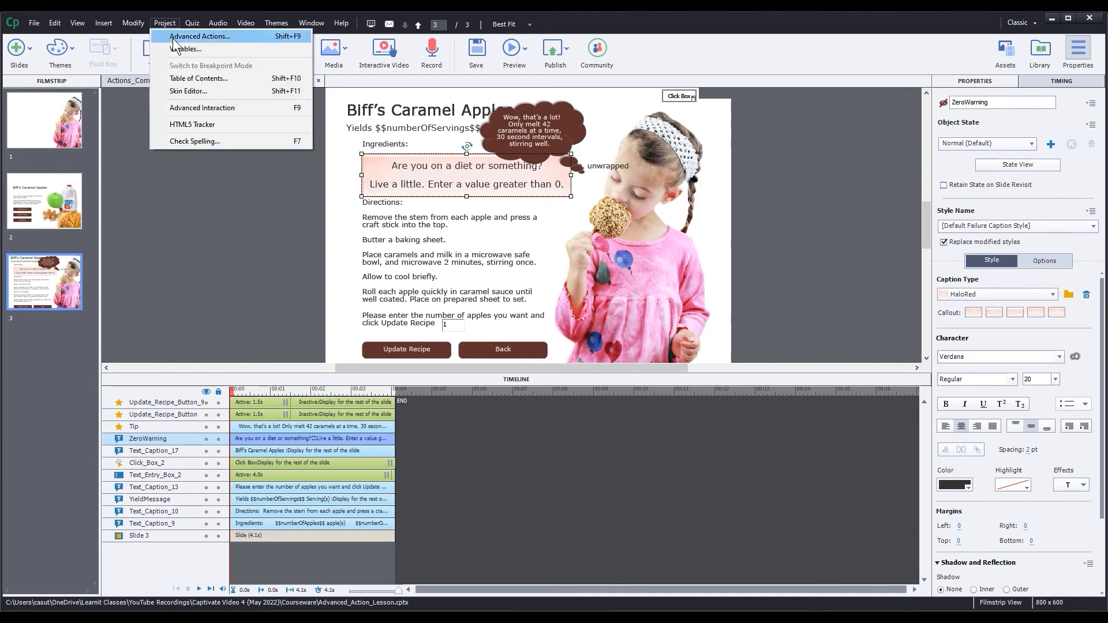
{"action": "left_click", "coordinate": [172, 37]}
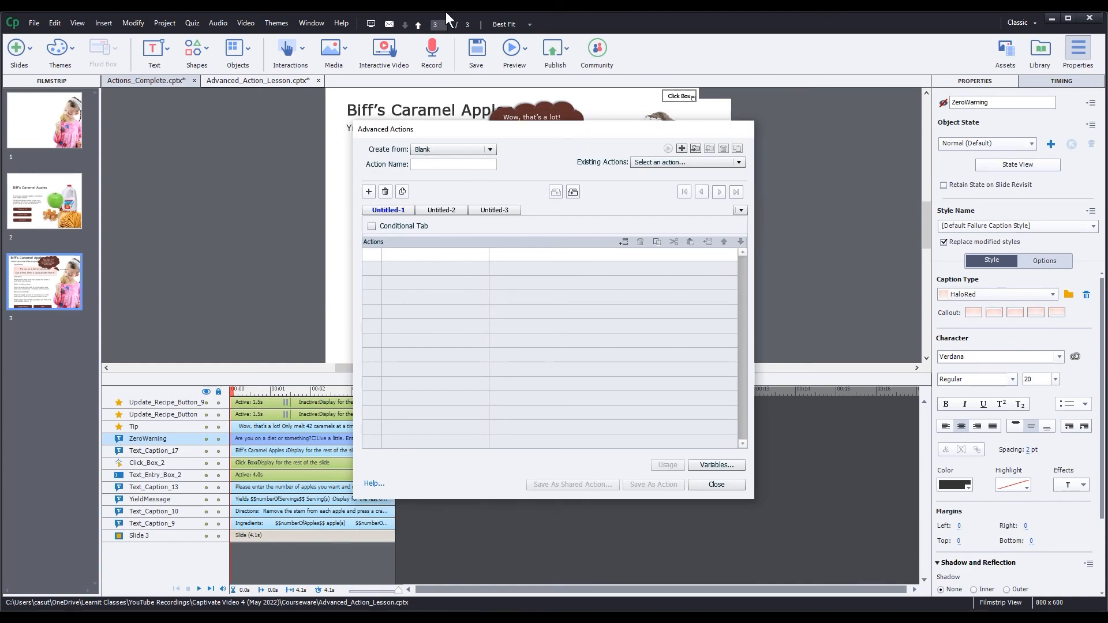
{"action": "left_click", "coordinate": [423, 166]}
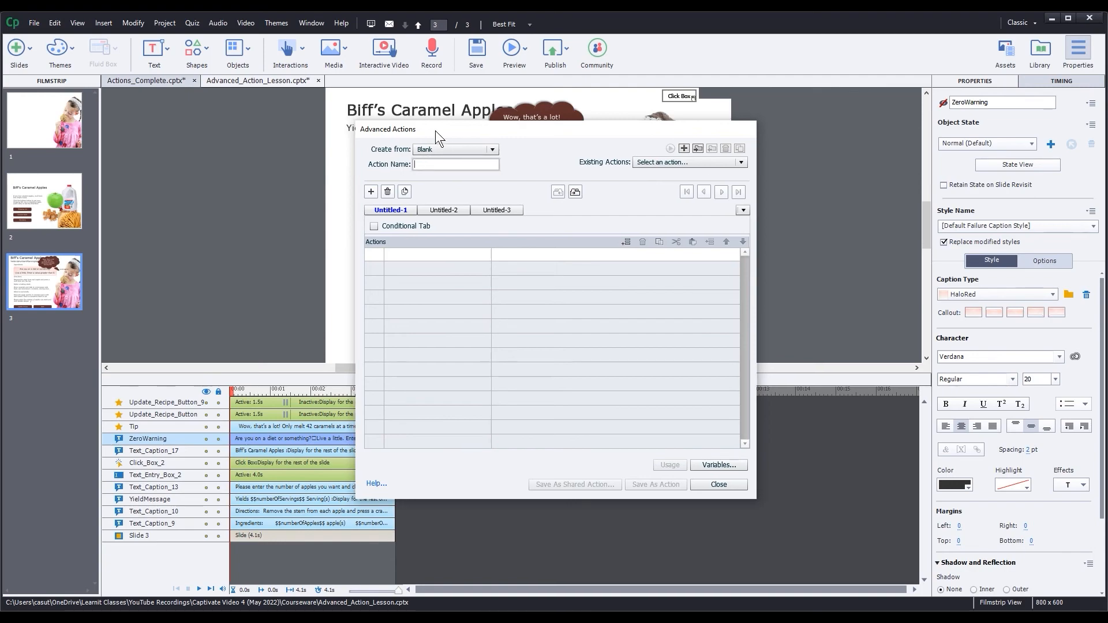
{"action": "left_click_drag", "start_coordinate": [435, 131], "coordinate": [626, 89]}
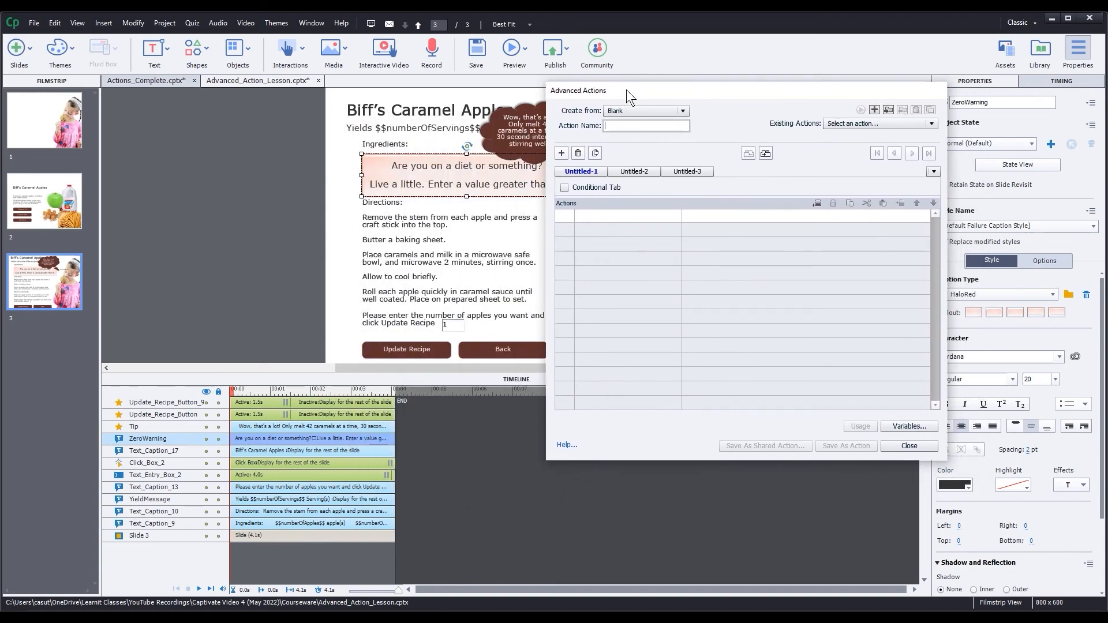
{"action": "type", "text": "update"}
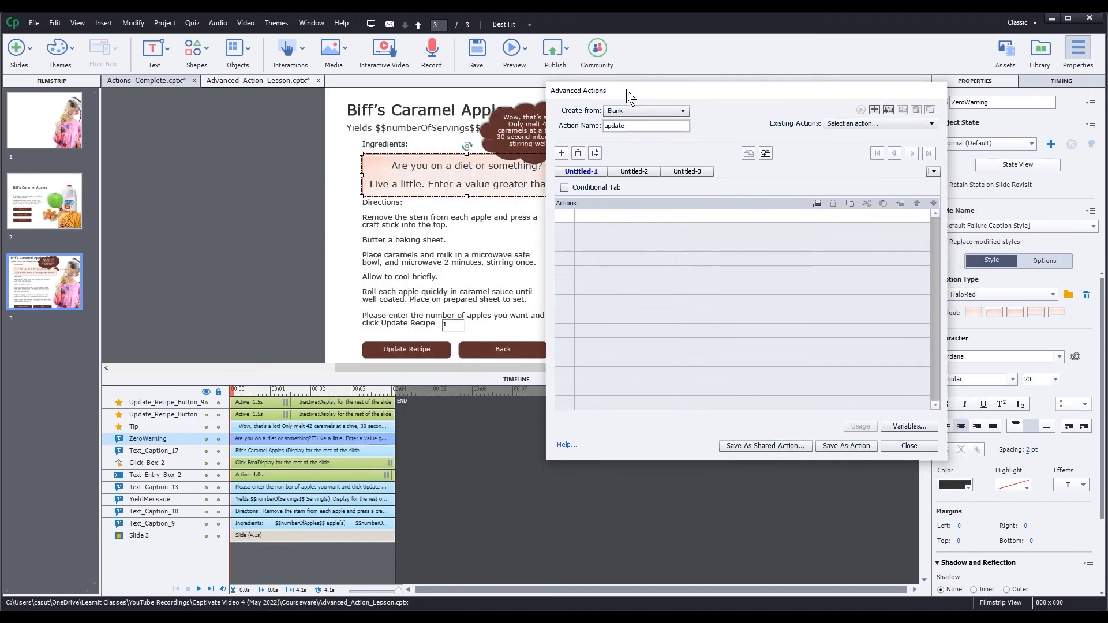
{"action": "type", "text": "Rece"}
{"action": "key", "text": "BackSpace"}
- Make the first tab of the updateRecipe action conditional and look over its IF and ELSE sections
{"action": "left_click", "coordinate": [565, 188]}
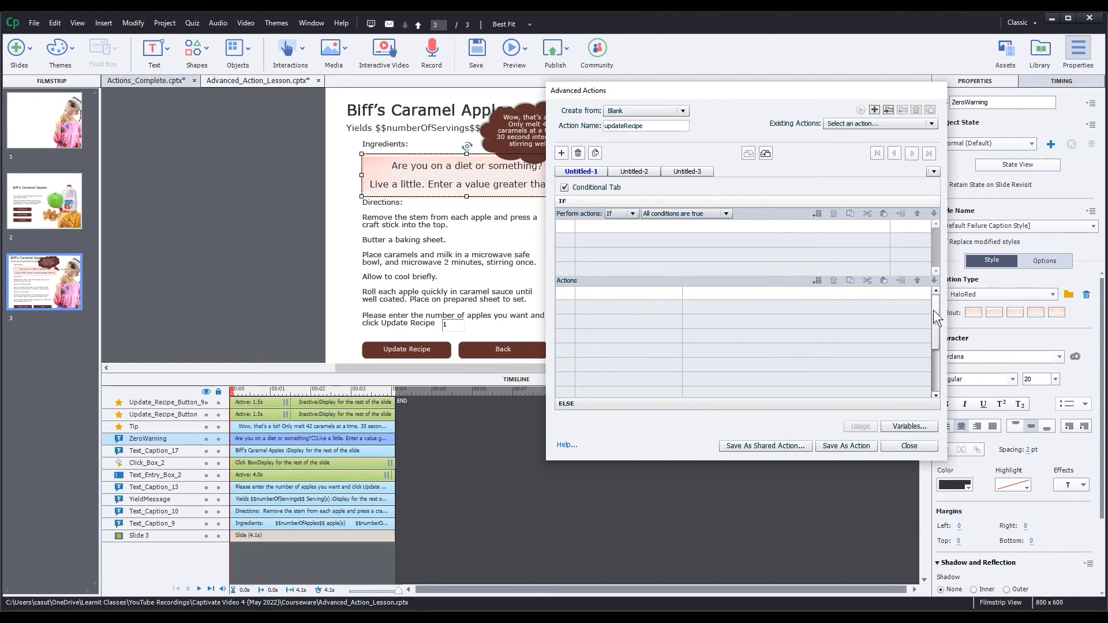
{"action": "left_click_drag", "start_coordinate": [936, 308], "coordinate": [938, 334]}
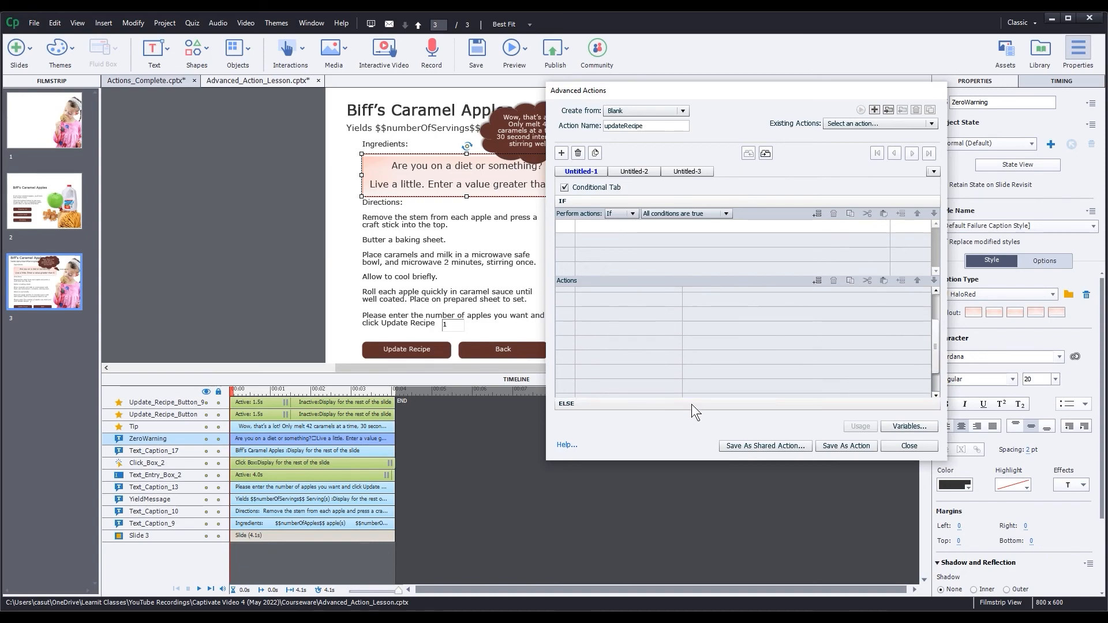
{"action": "left_click", "coordinate": [753, 403]}
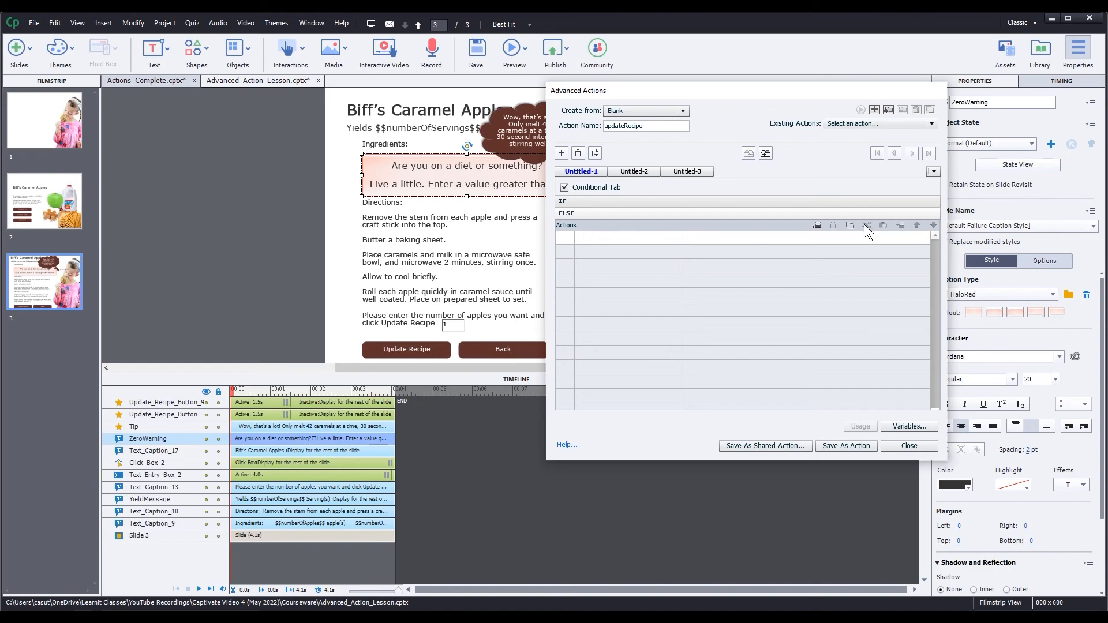
{"action": "left_click", "coordinate": [626, 198]}
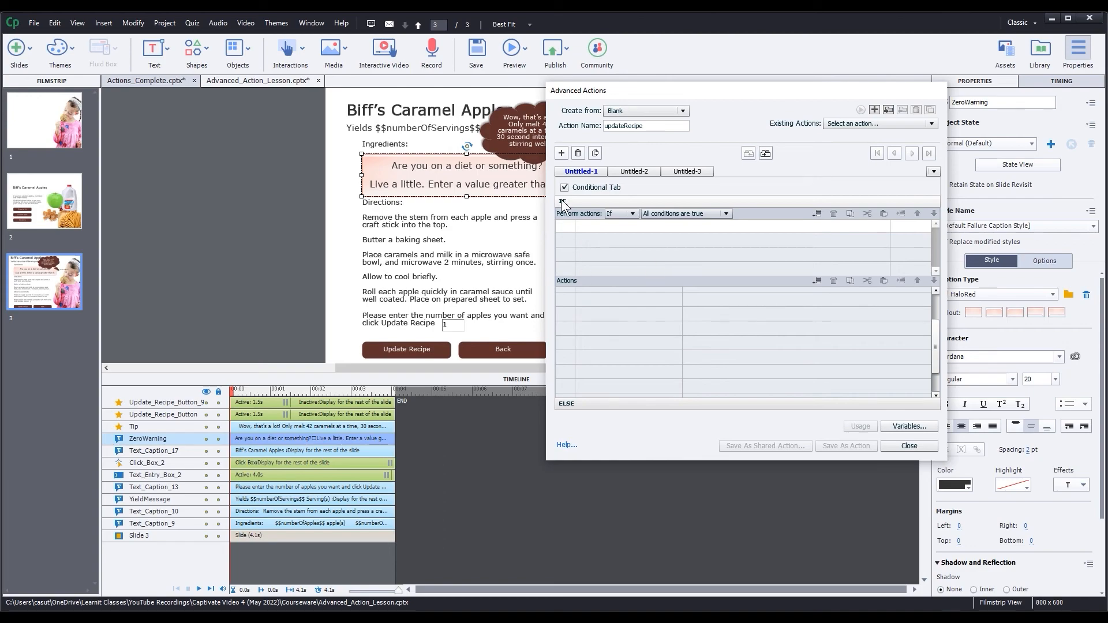
- Add an IF condition to updateRecipe requiring the servingsRequested variable to be greater than the literal value 7
{"action": "left_click", "coordinate": [599, 227]}
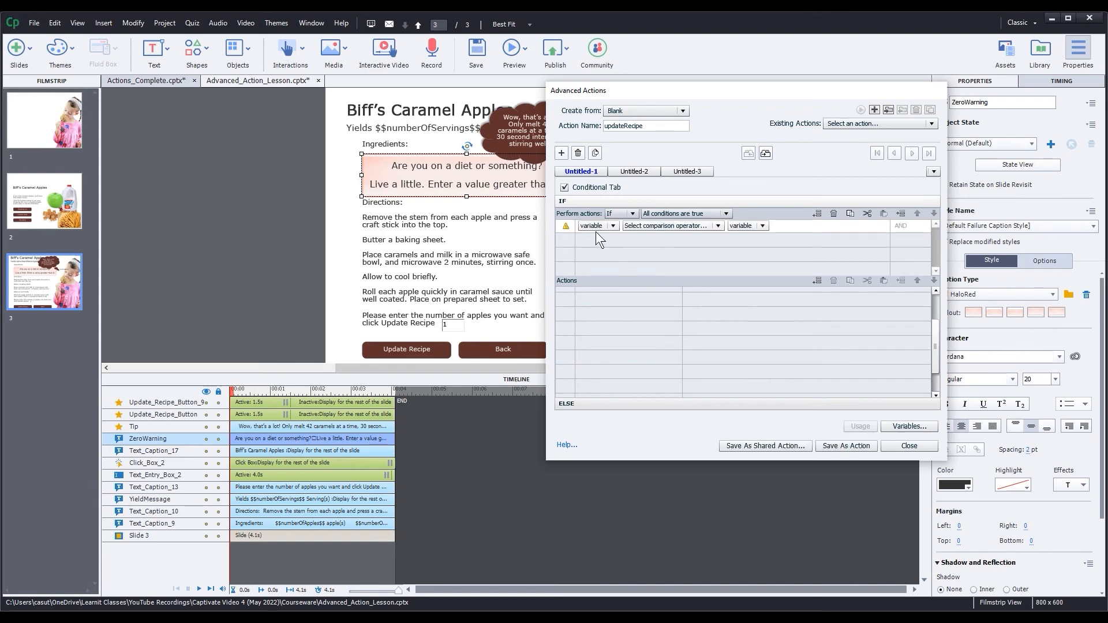
{"action": "left_click", "coordinate": [594, 226]}
{"action": "left_click", "coordinate": [598, 237]}
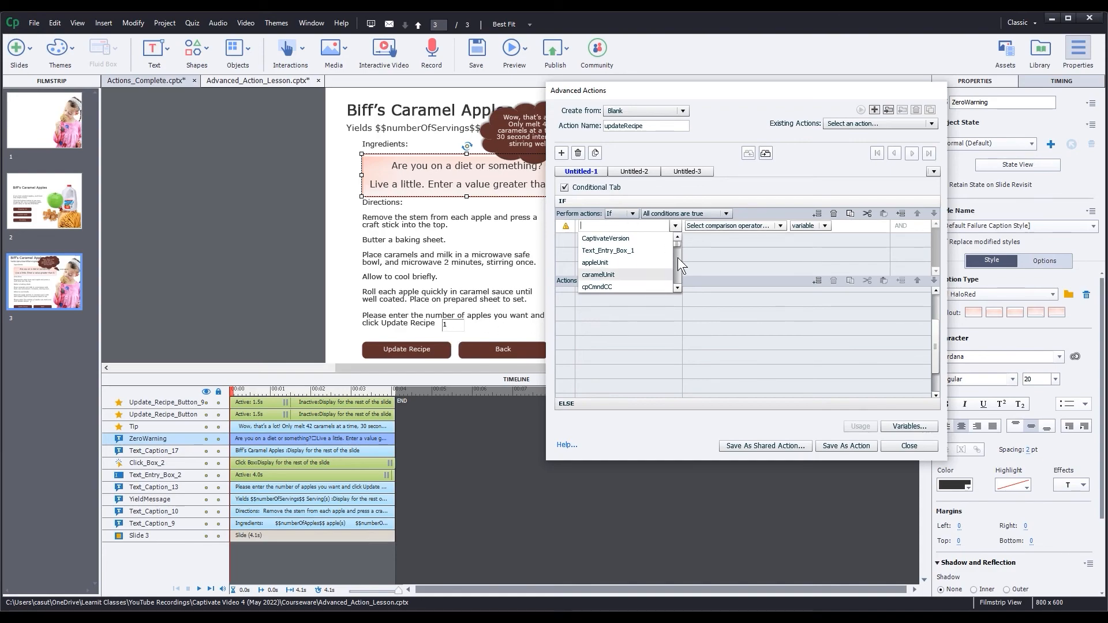
{"action": "left_click_drag", "start_coordinate": [677, 242], "coordinate": [677, 285]}
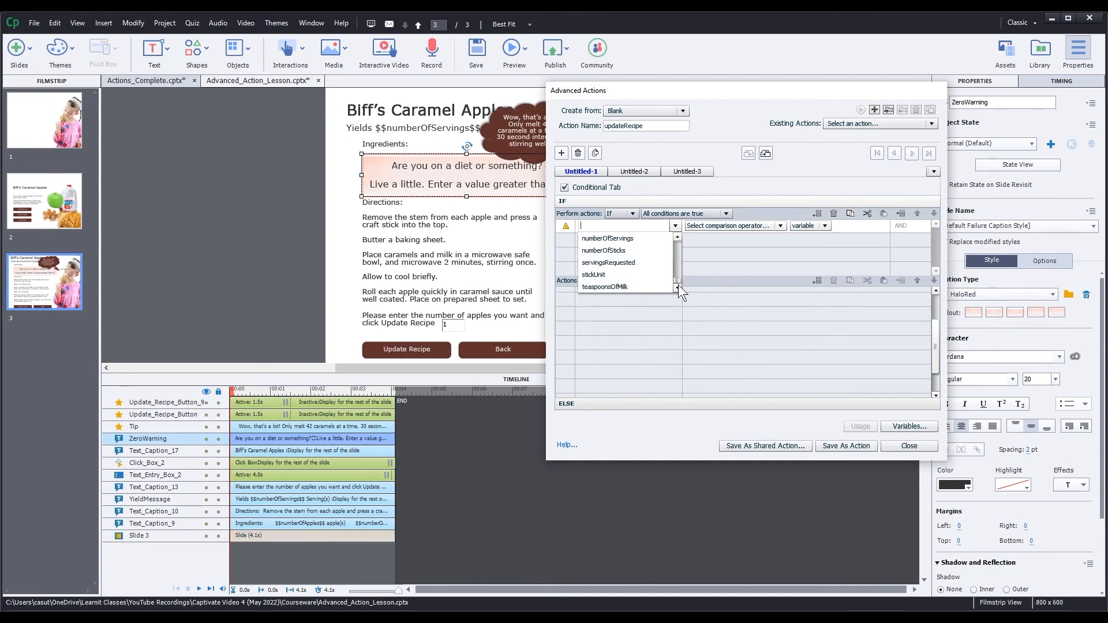
{"action": "left_click", "coordinate": [622, 245]}
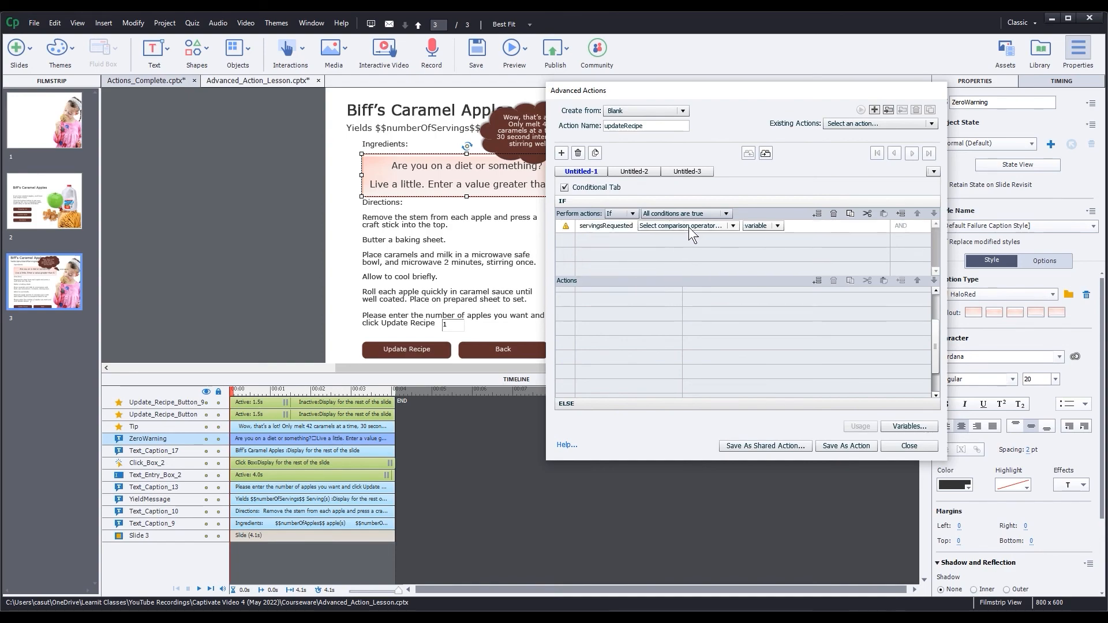
{"action": "left_click", "coordinate": [688, 226]}
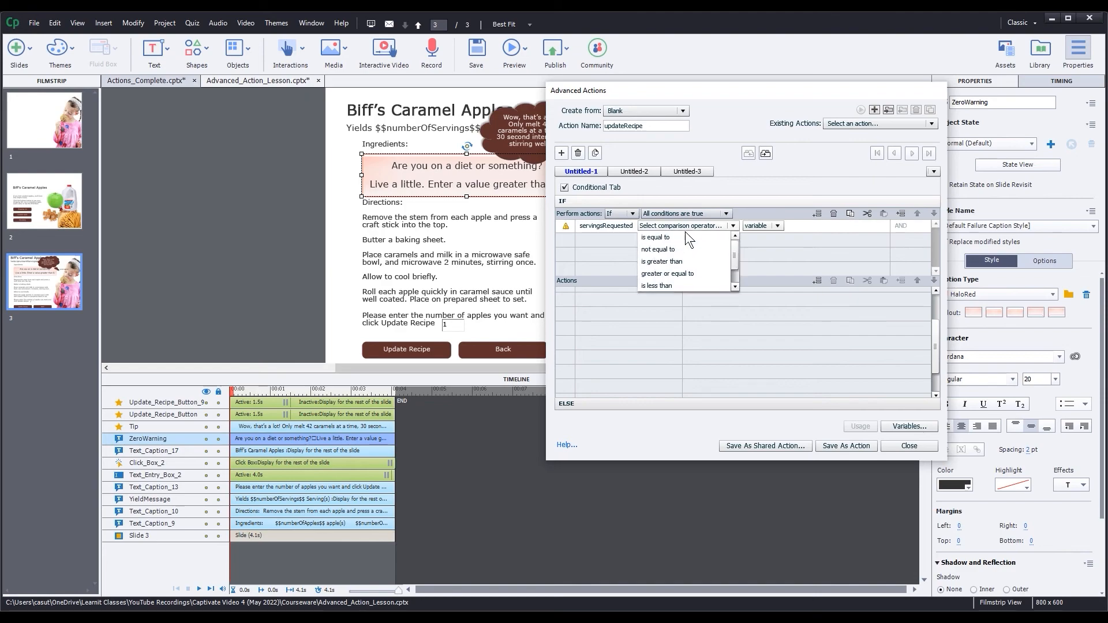
{"action": "left_click", "coordinate": [679, 261]}
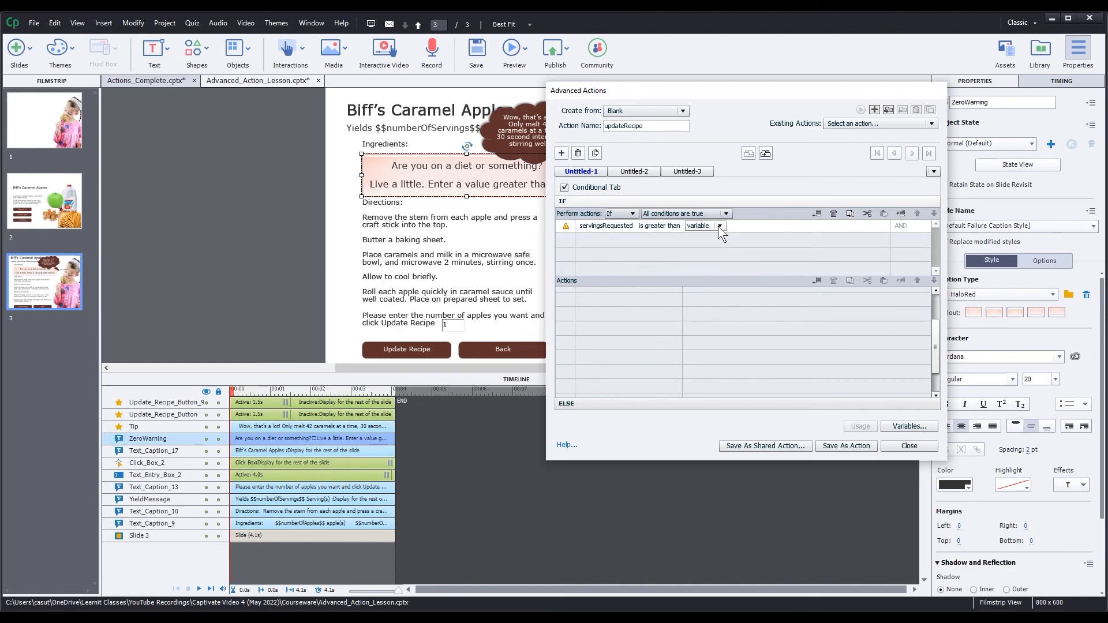
{"action": "left_click", "coordinate": [711, 227]}
{"action": "left_click", "coordinate": [708, 248]}
- Add a Show action for the Tip object under the IF condition of updateRecipe, moving the dialog clear of the Tip bubble
{"action": "left_click", "coordinate": [593, 297]}
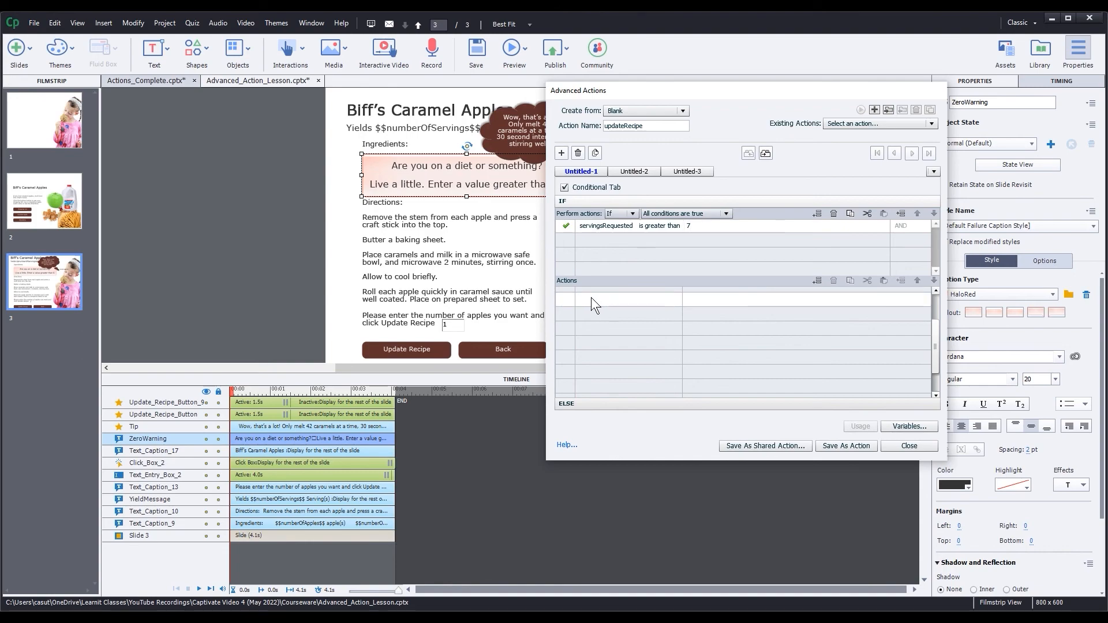
{"action": "left_click", "coordinate": [591, 297]}
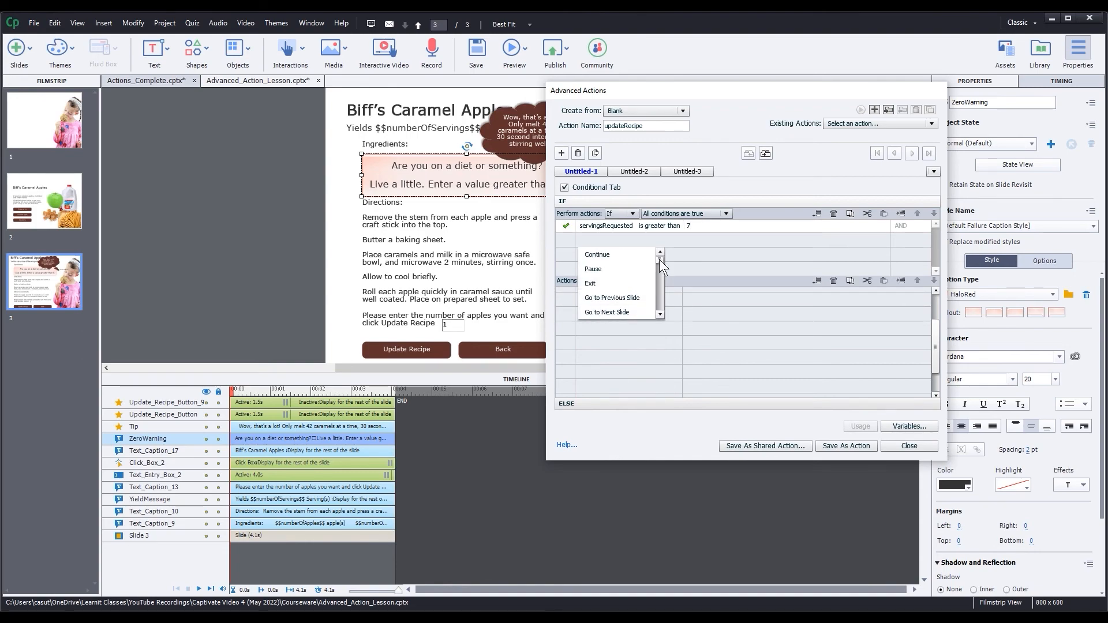
{"action": "left_click_drag", "start_coordinate": [659, 259], "coordinate": [656, 275]}
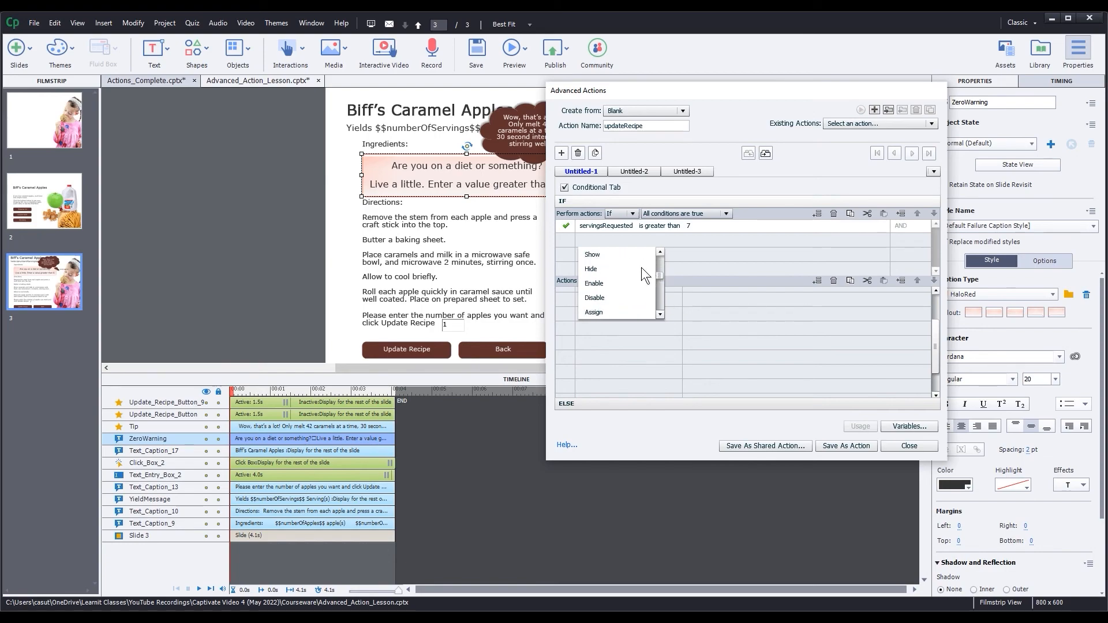
{"action": "left_click", "coordinate": [611, 256]}
{"action": "left_click_drag", "start_coordinate": [641, 96], "coordinate": [734, 121]}
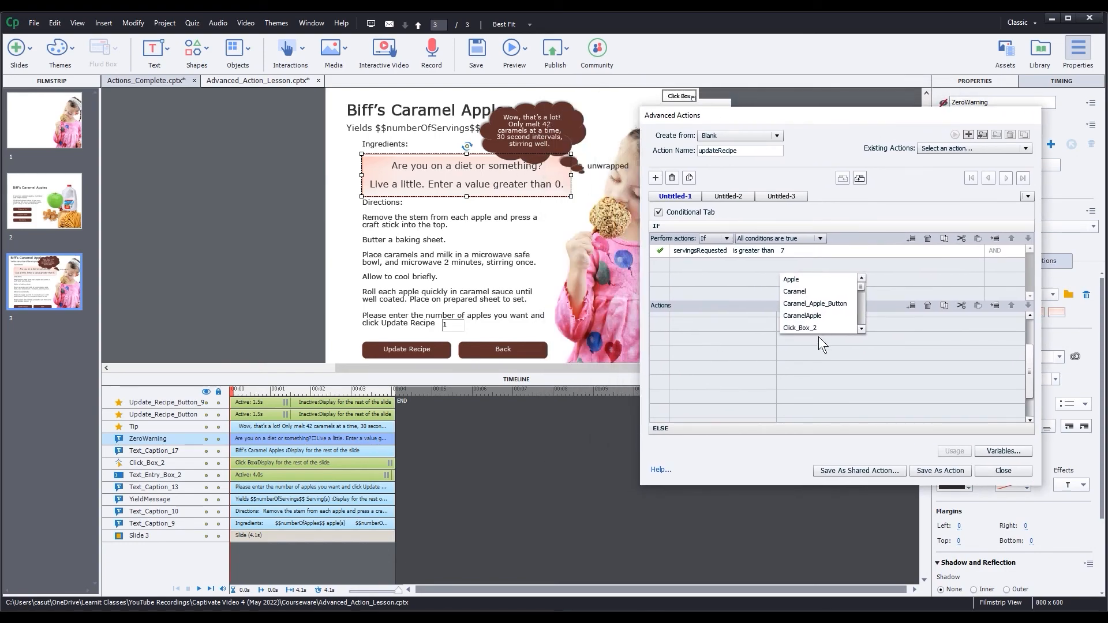
{"action": "scroll", "coordinate": [860, 314], "scroll_direction": "down", "scroll_amount": 5}
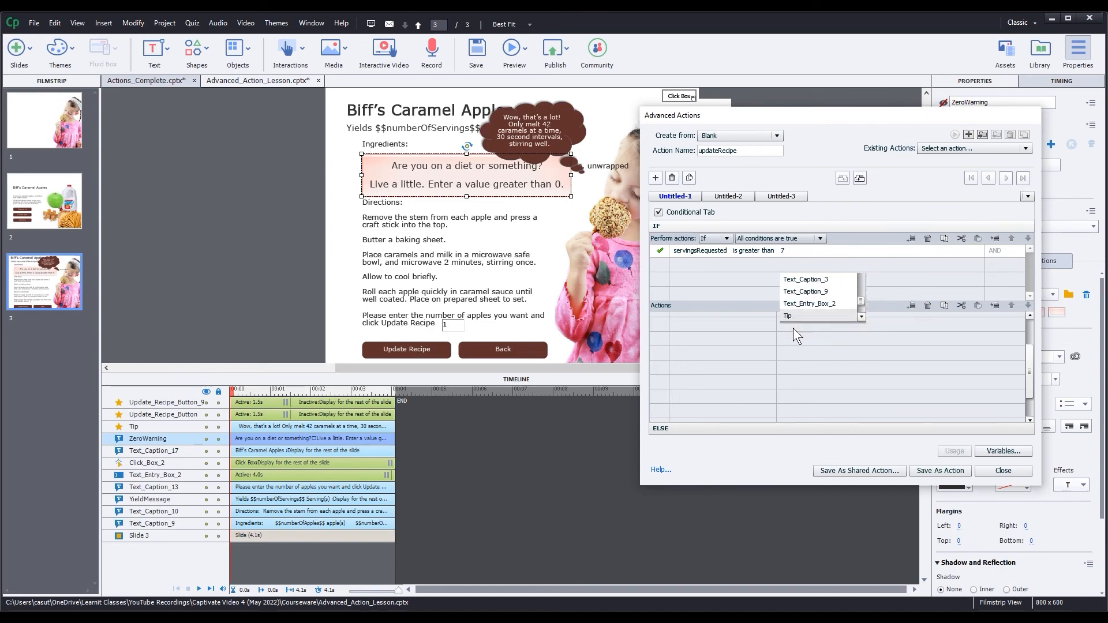
{"action": "left_click", "coordinate": [793, 328]}
{"action": "scroll", "coordinate": [693, 324], "scroll_direction": "up", "scroll_amount": 3}
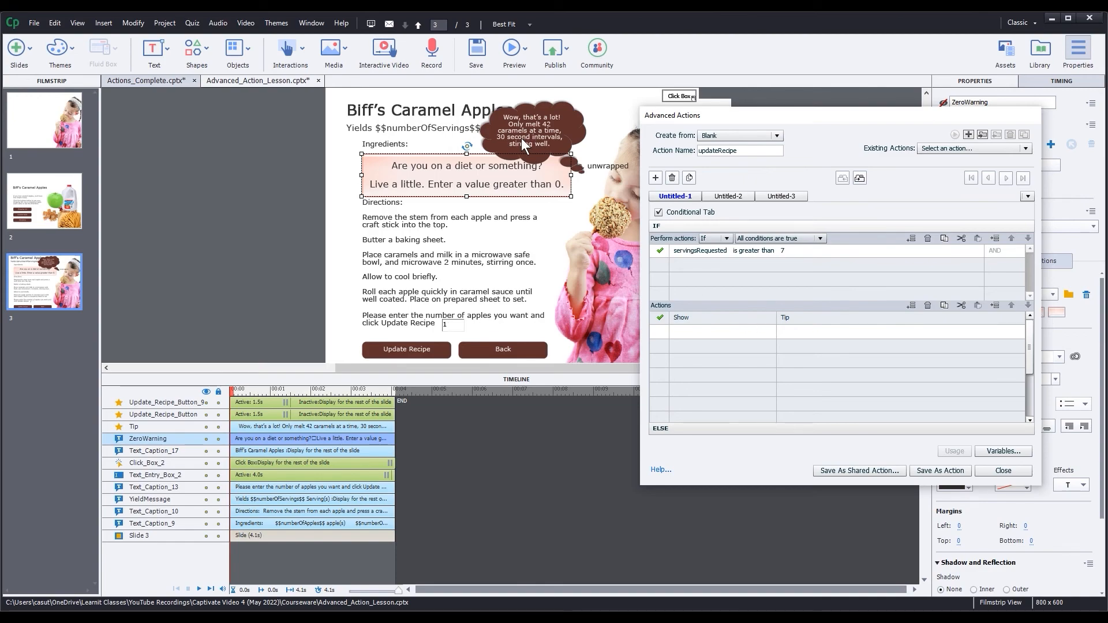
- Add a Hide action for the Tip object in the ELSE section of updateRecipe
{"action": "left_click", "coordinate": [680, 430]}
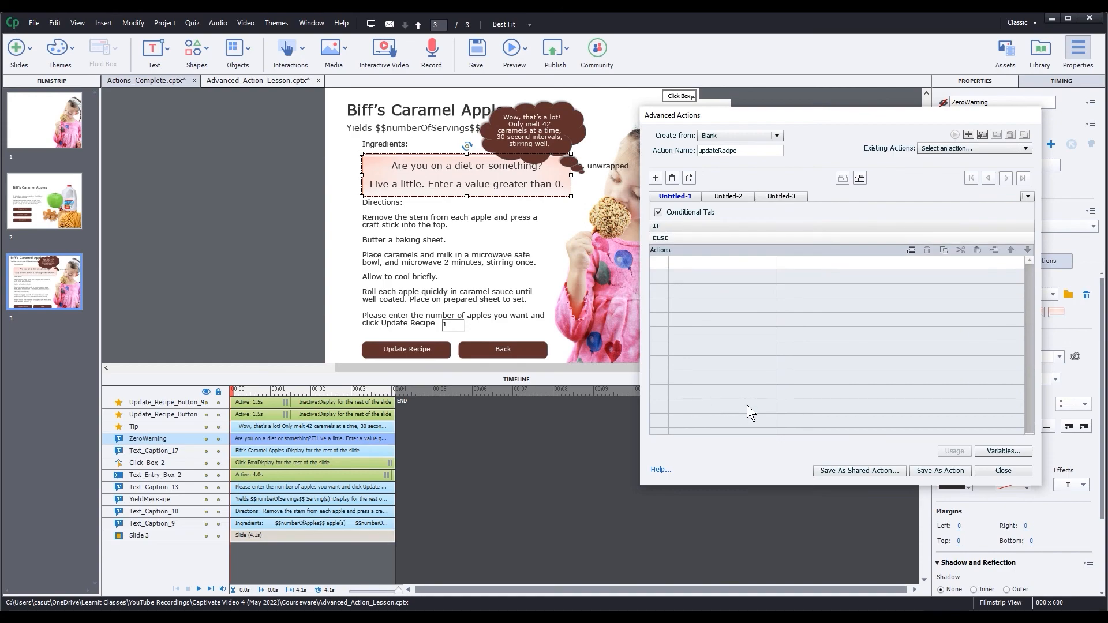
{"action": "left_click", "coordinate": [695, 262]}
{"action": "left_click", "coordinate": [695, 262]}
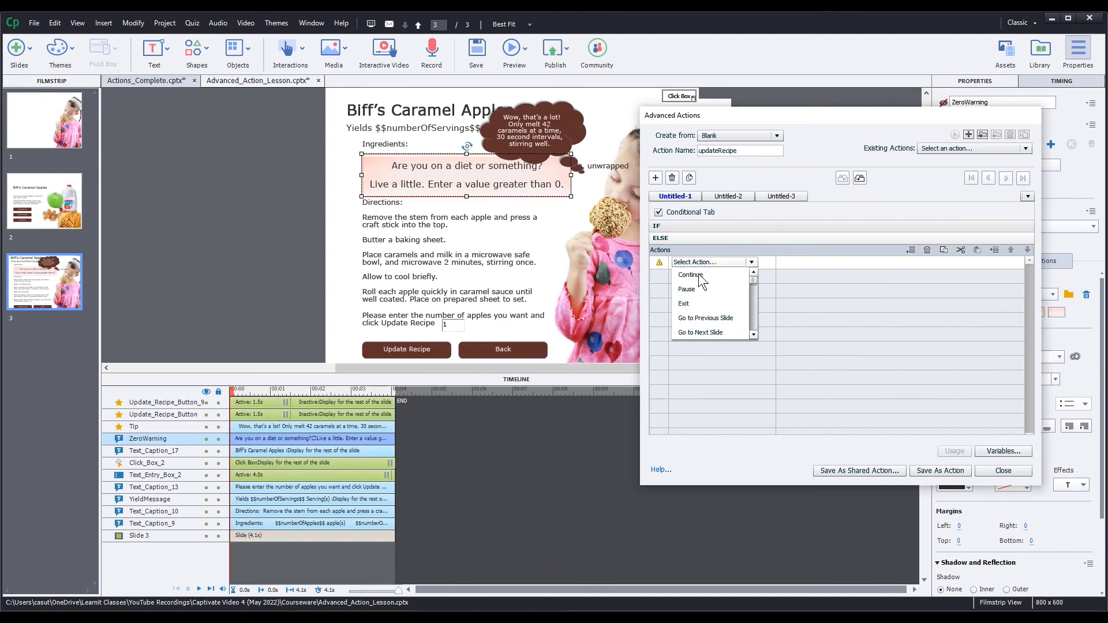
{"action": "scroll", "coordinate": [707, 314], "scroll_direction": "down", "scroll_amount": 4}
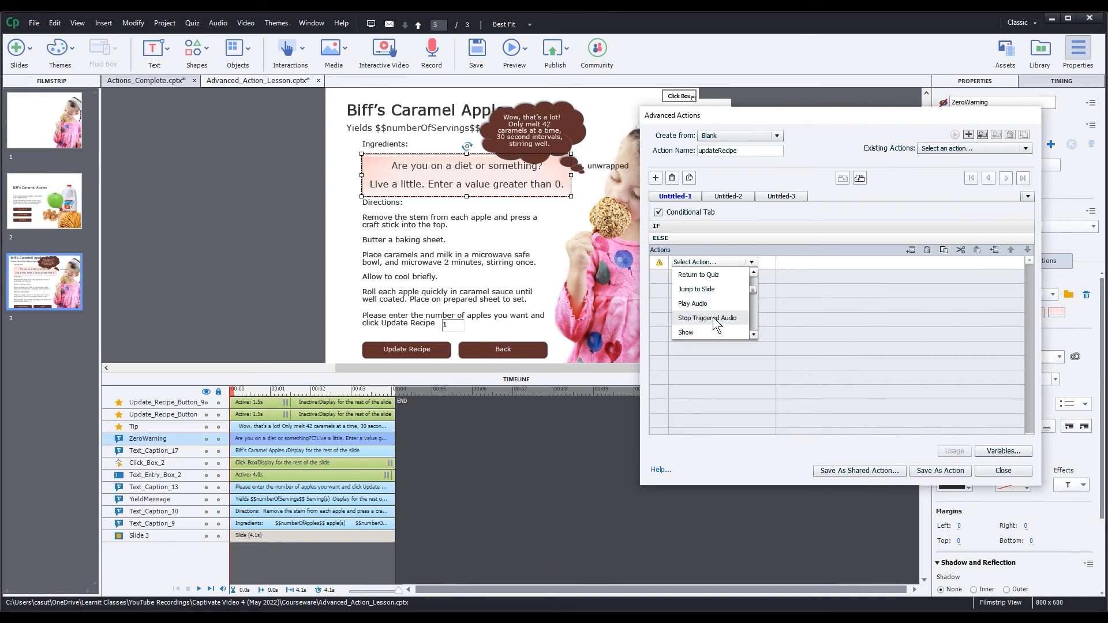
{"action": "left_click", "coordinate": [705, 302]}
{"action": "left_click", "coordinate": [858, 262]}
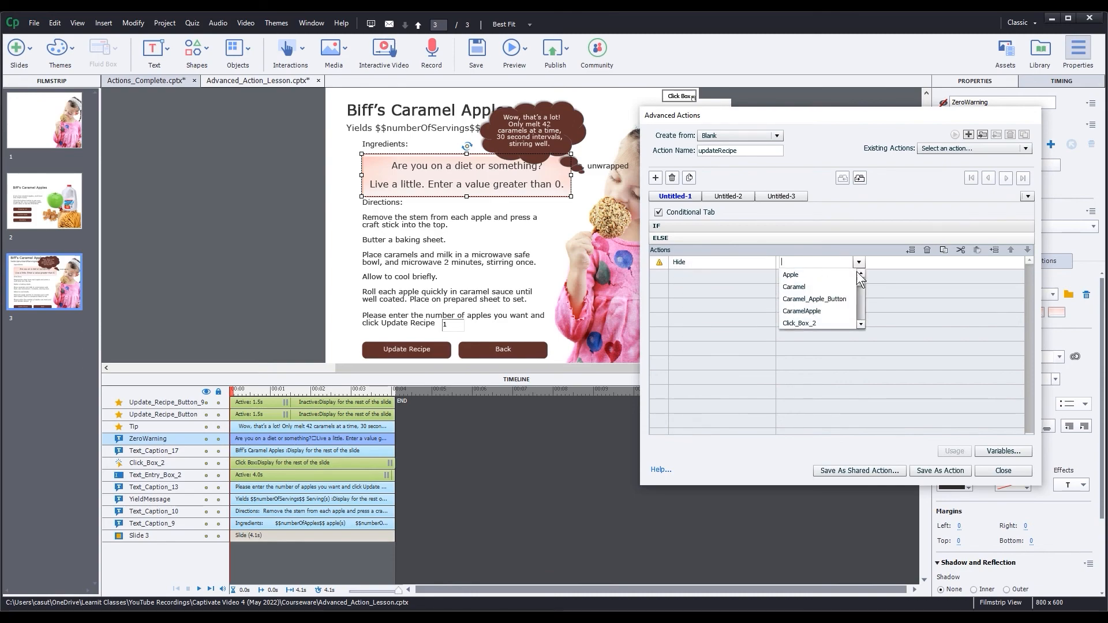
{"action": "scroll", "coordinate": [819, 314], "scroll_direction": "down", "scroll_amount": 5}
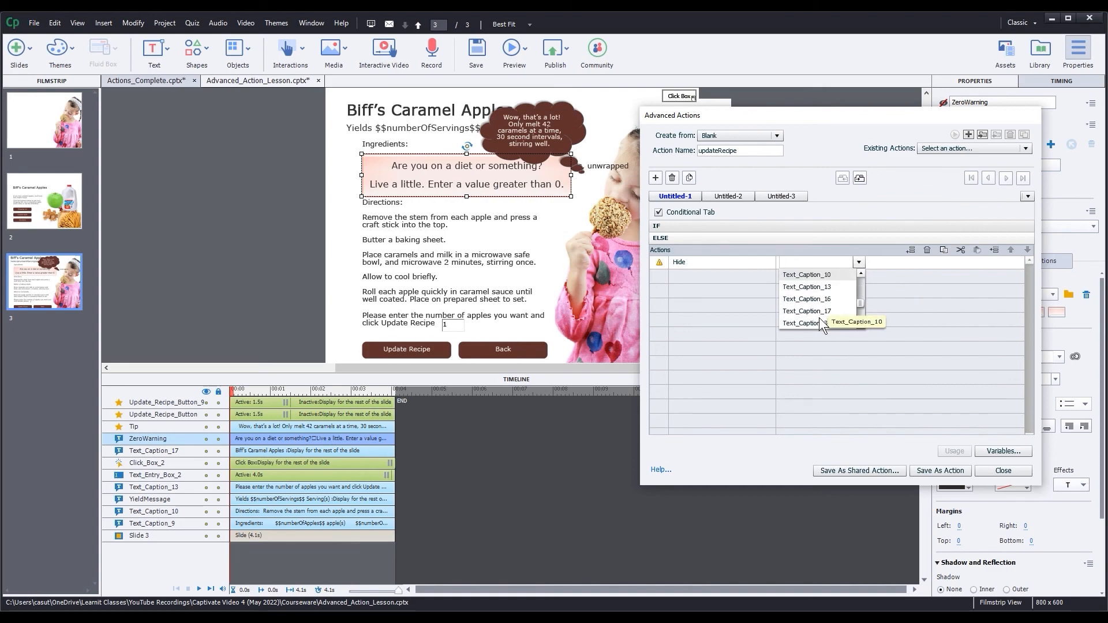
{"action": "left_click", "coordinate": [816, 325]}
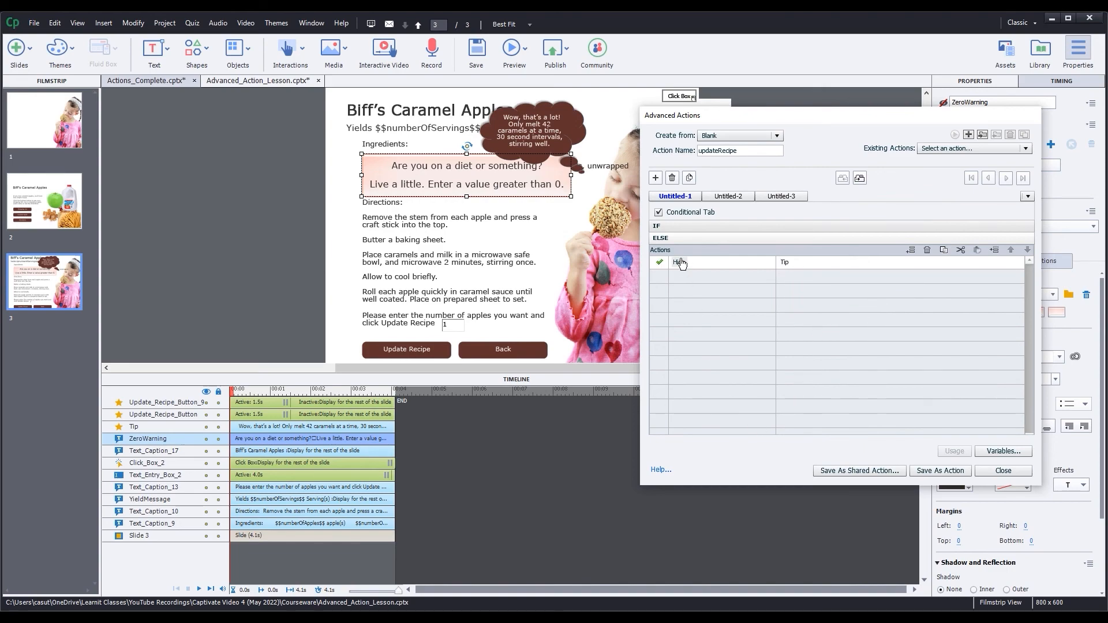
- Save updateRecipe as an advanced action and close its dialog
{"action": "left_click", "coordinate": [947, 471]}
{"action": "left_click", "coordinate": [871, 317]}
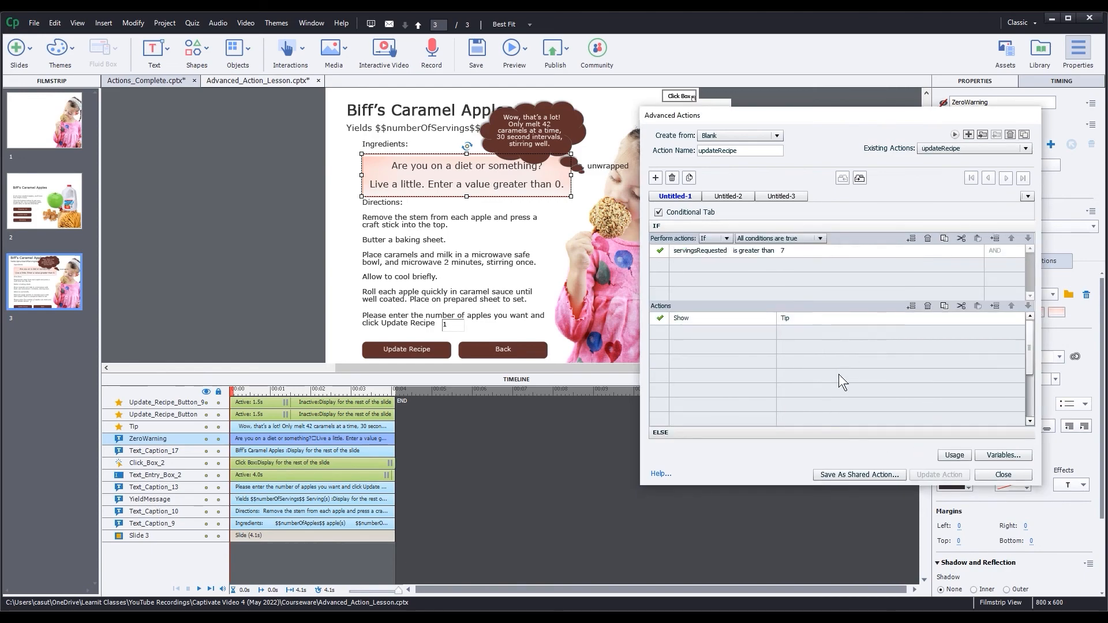
{"action": "left_click", "coordinate": [1003, 474]}
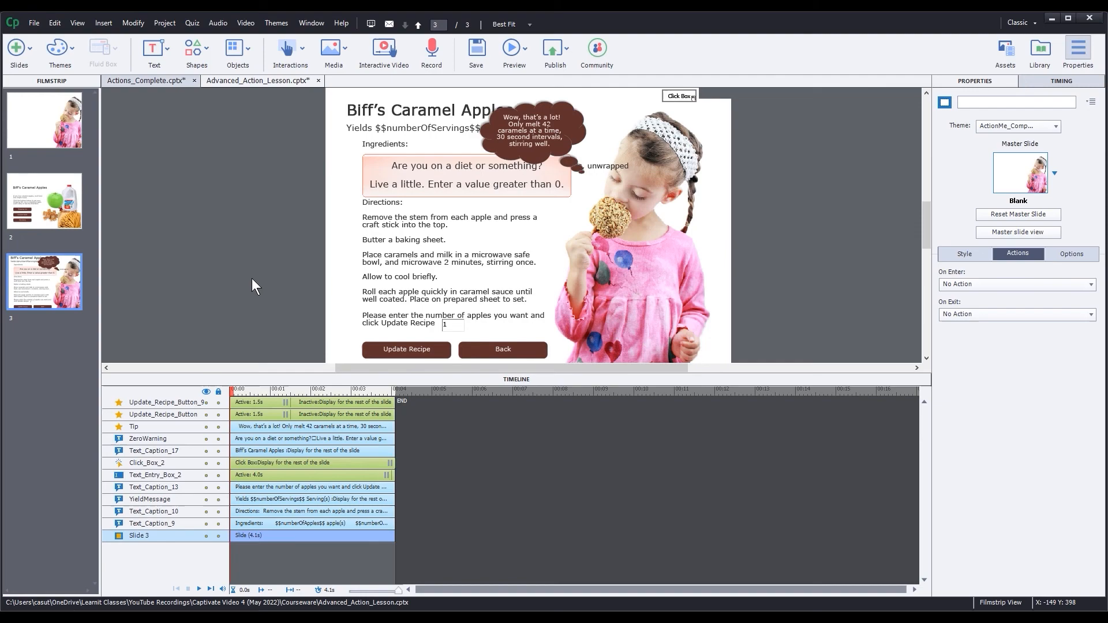
- Set the Update Recipe button's success action to Execute Advanced Actions with the updateRecipe script
{"action": "left_click", "coordinate": [400, 351]}
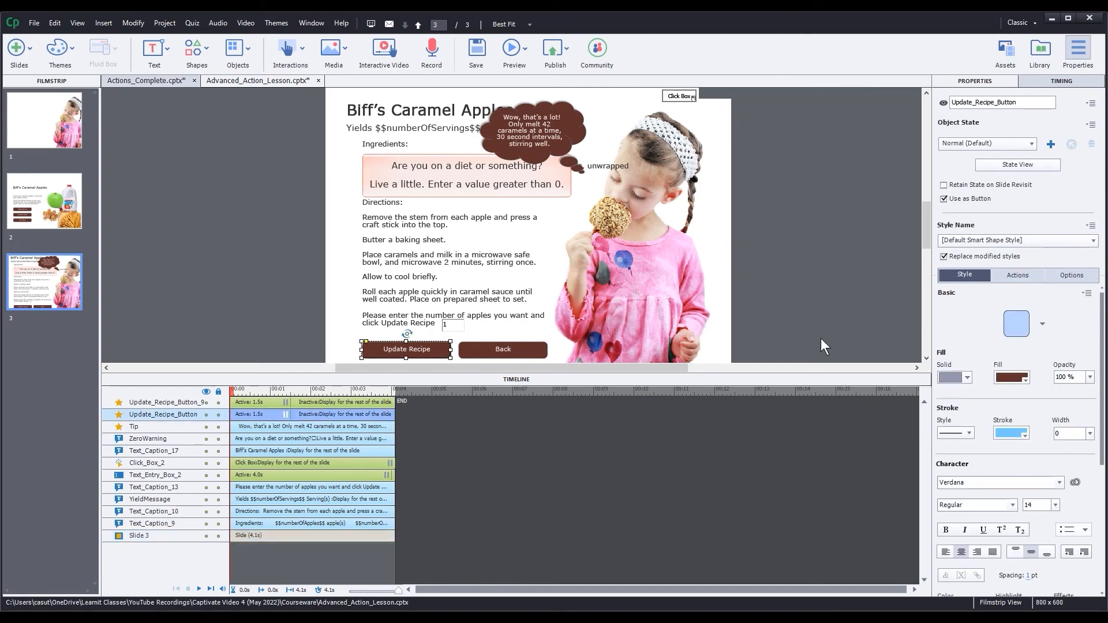
{"action": "left_click", "coordinate": [1021, 276]}
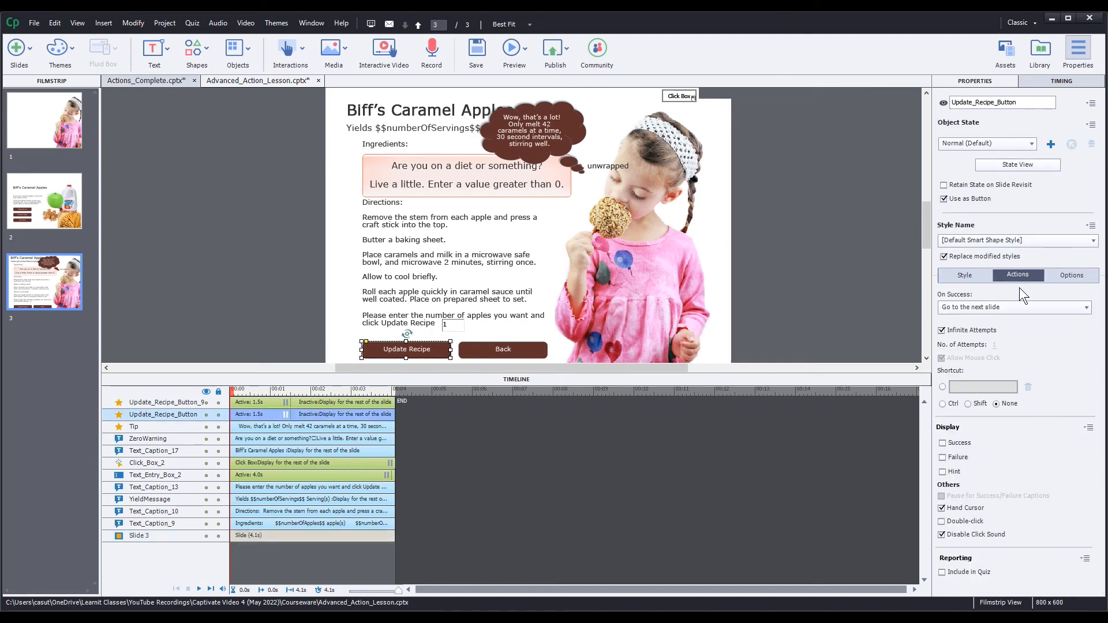
{"action": "left_click", "coordinate": [1020, 305]}
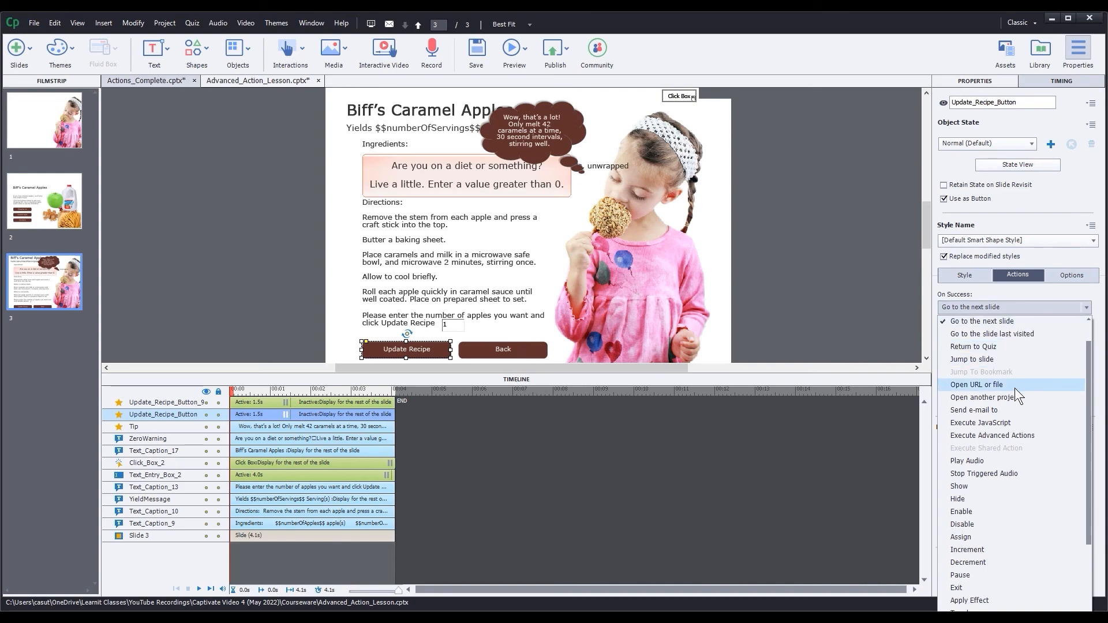
{"action": "left_click", "coordinate": [980, 434]}
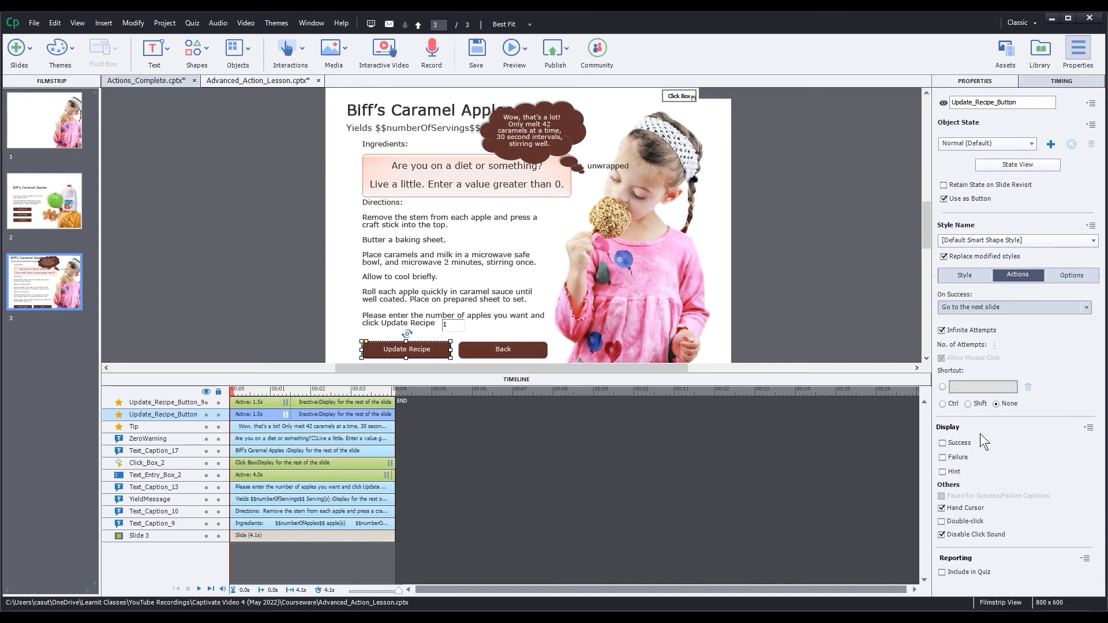
{"action": "left_click", "coordinate": [999, 331]}
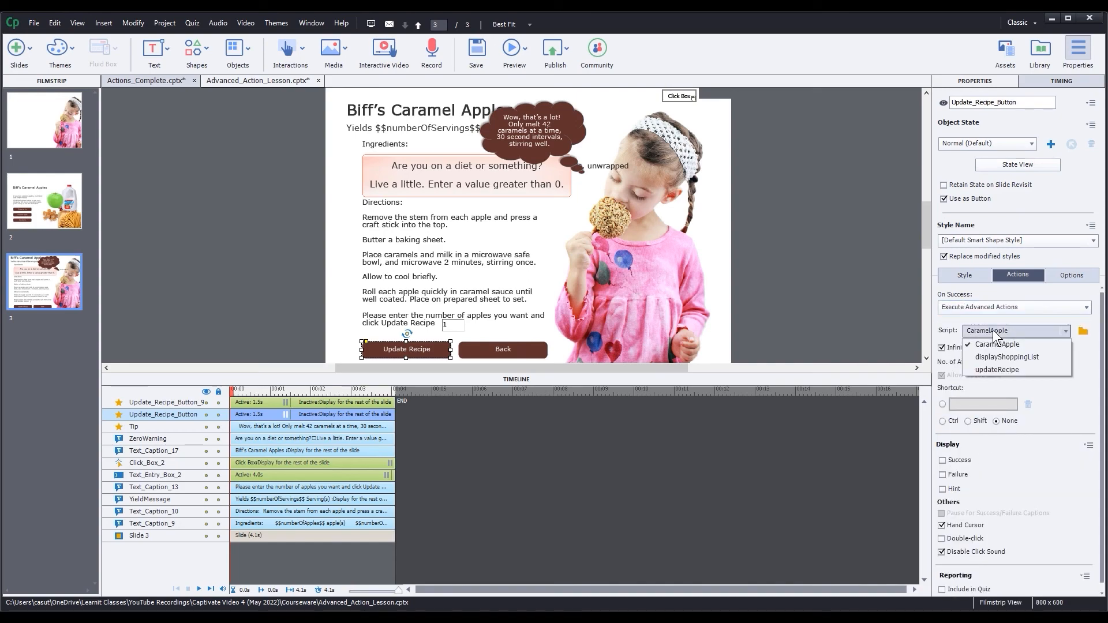
{"action": "left_click", "coordinate": [990, 369]}
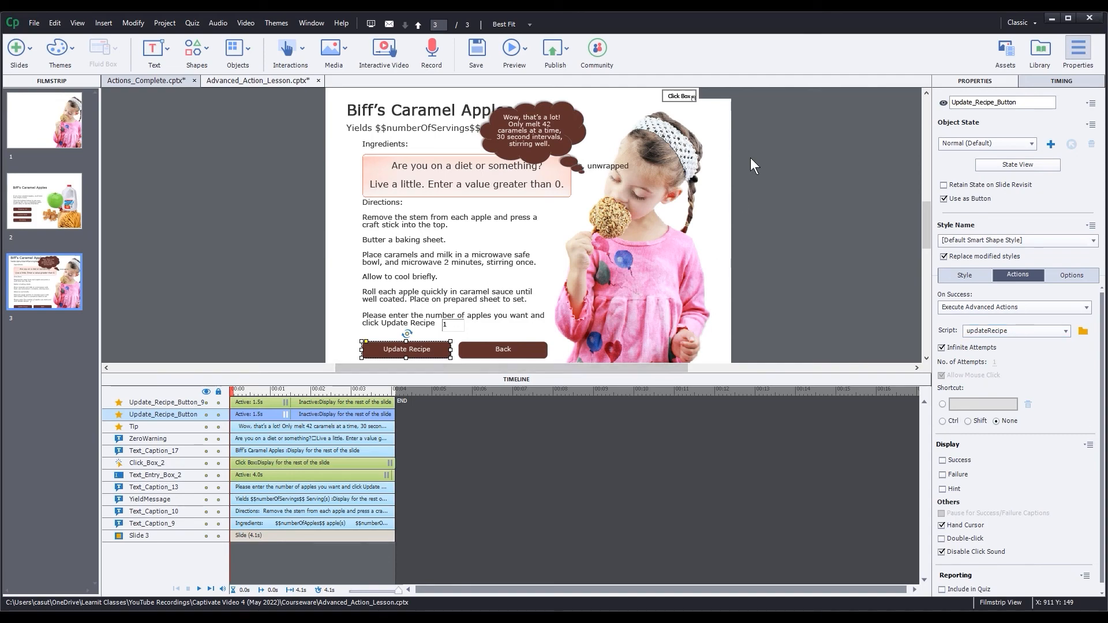
- Preview the project from slide 3 and test the Update Recipe button with 10 apples
{"action": "left_click", "coordinate": [516, 49]}
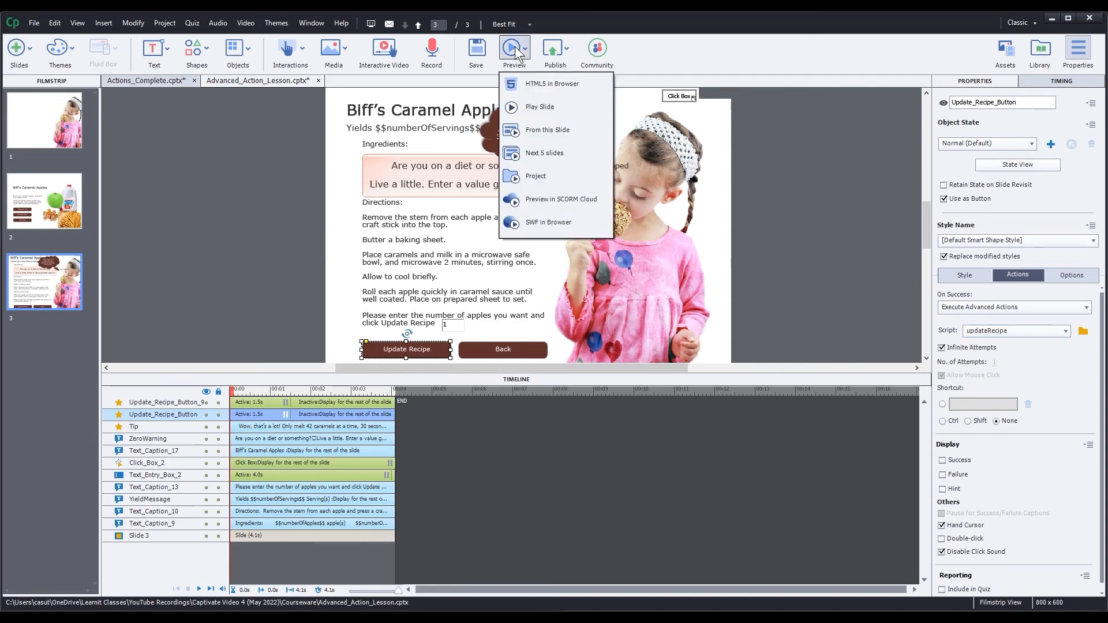
{"action": "left_click", "coordinate": [519, 145]}
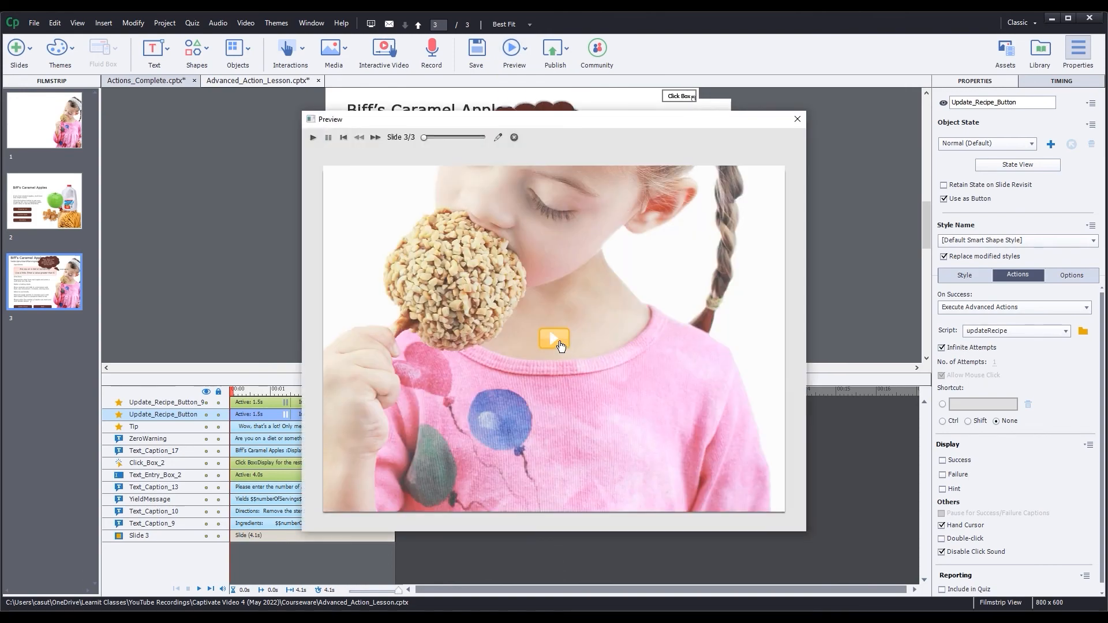
{"action": "left_click", "coordinate": [554, 339]}
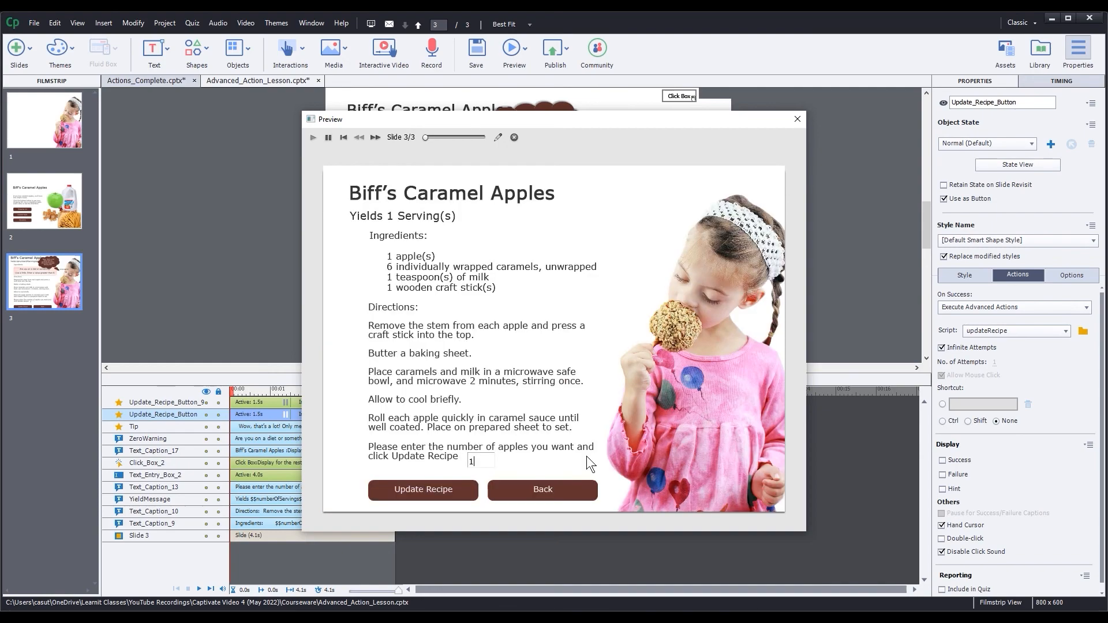
{"action": "left_click", "coordinate": [476, 463]}
{"action": "type", "text": "1"}
{"action": "left_click", "coordinate": [435, 500]}
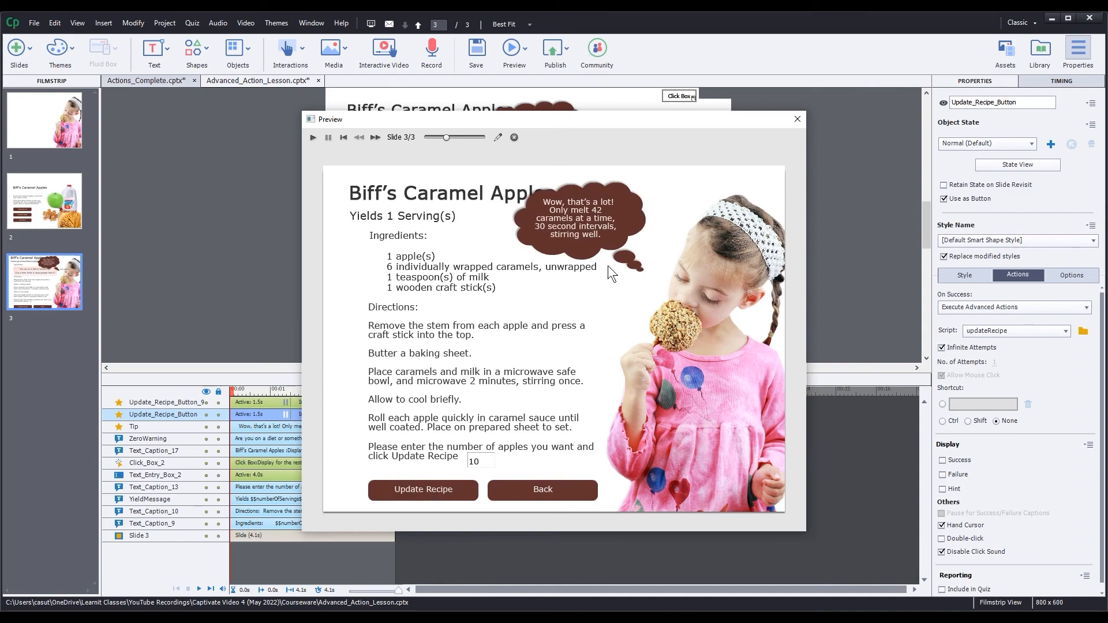
- Test the Update Recipe button with 3 apples in the preview, and close the preview
{"action": "left_click_drag", "start_coordinate": [483, 462], "coordinate": [460, 464]}
{"action": "type", "text": "3"}
{"action": "left_click", "coordinate": [437, 490]}
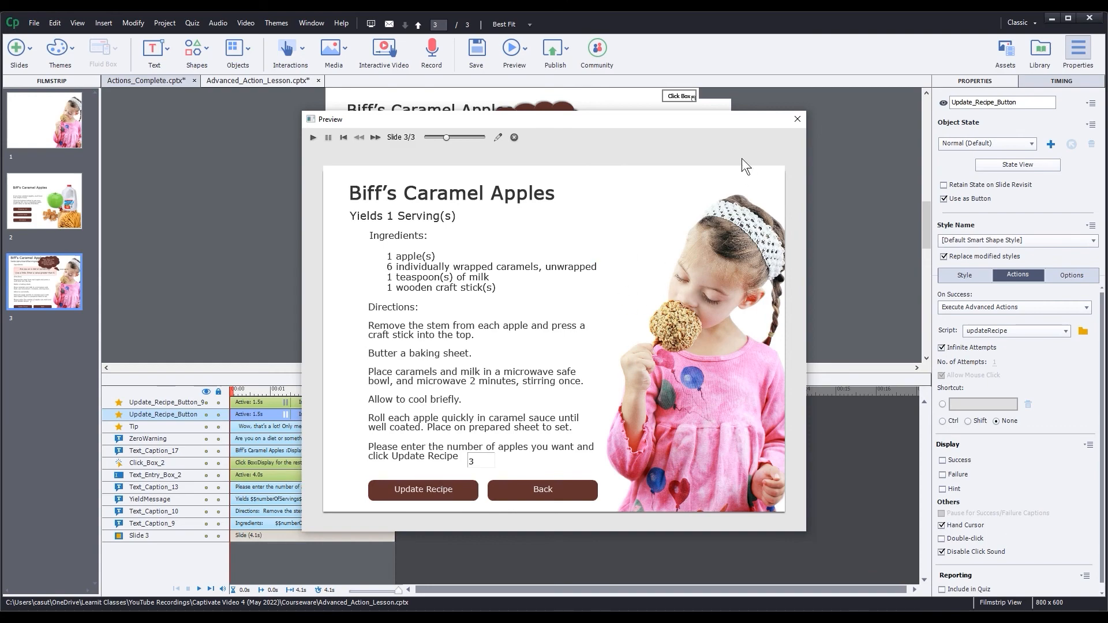
{"action": "left_click", "coordinate": [797, 119]}
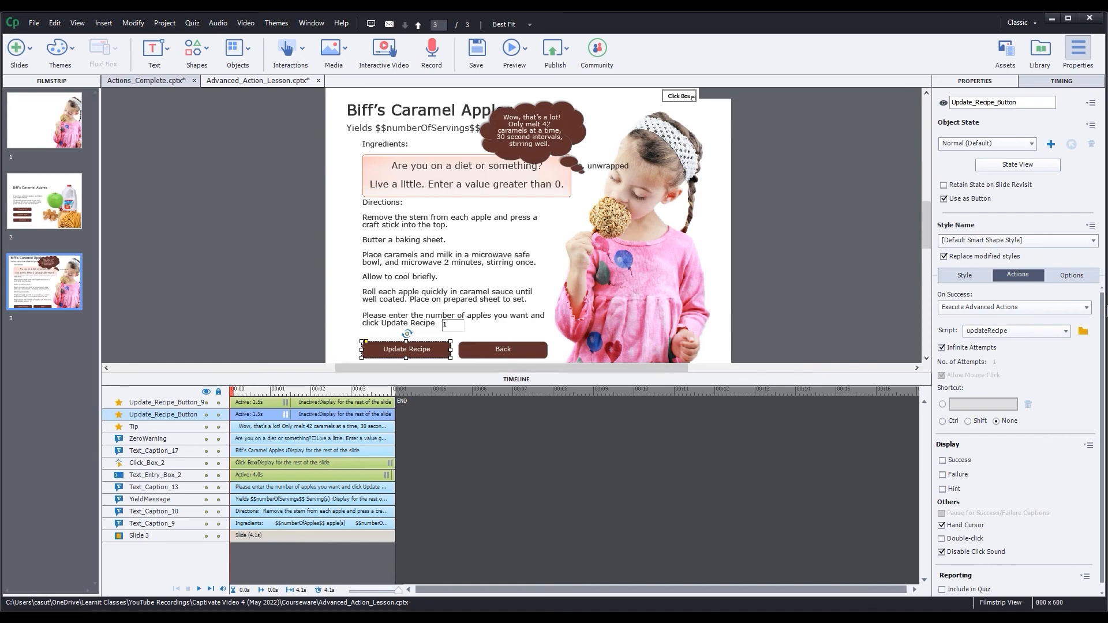
- Review the updateRecipe condition and actions from the Update Recipe button's script setting, and close the dialog
{"action": "left_click", "coordinate": [1083, 331]}
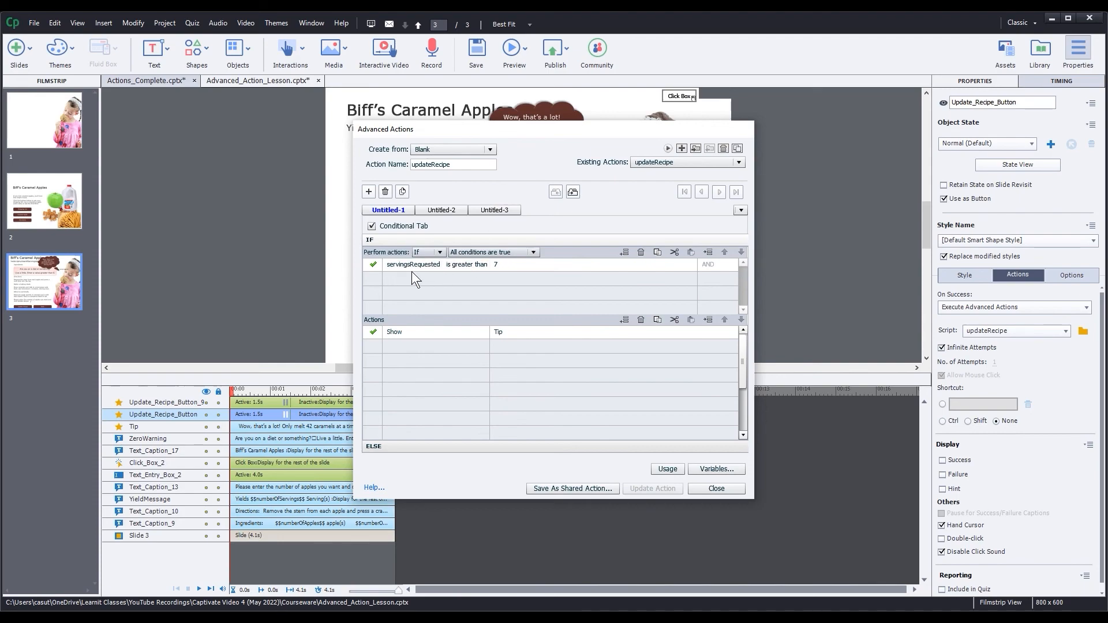
{"action": "left_click_drag", "start_coordinate": [532, 129], "coordinate": [739, 77]}
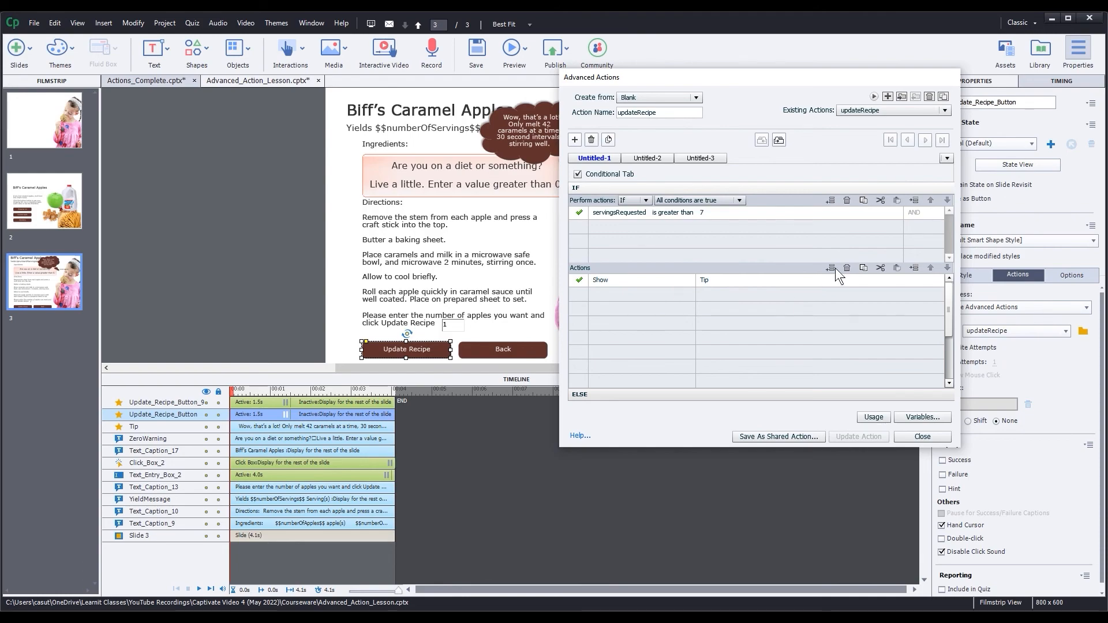
{"action": "left_click", "coordinate": [926, 438]}
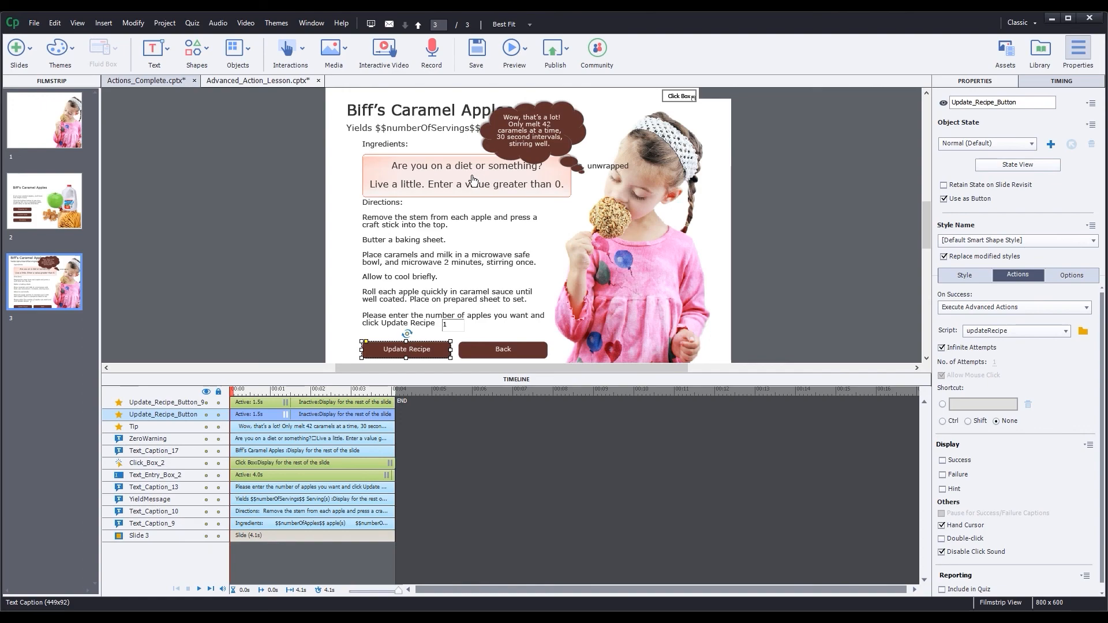
- Open the existing updateRecipe action from the project's advanced actions for editing and look over its three decision tabs
{"action": "left_click", "coordinate": [164, 26]}
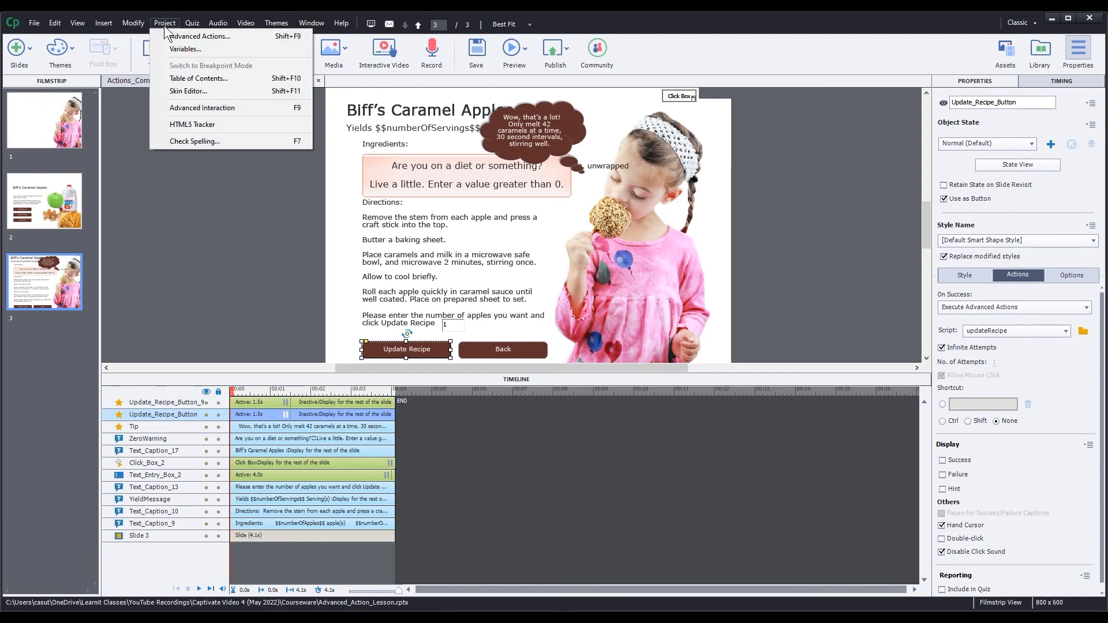
{"action": "left_click", "coordinate": [185, 35]}
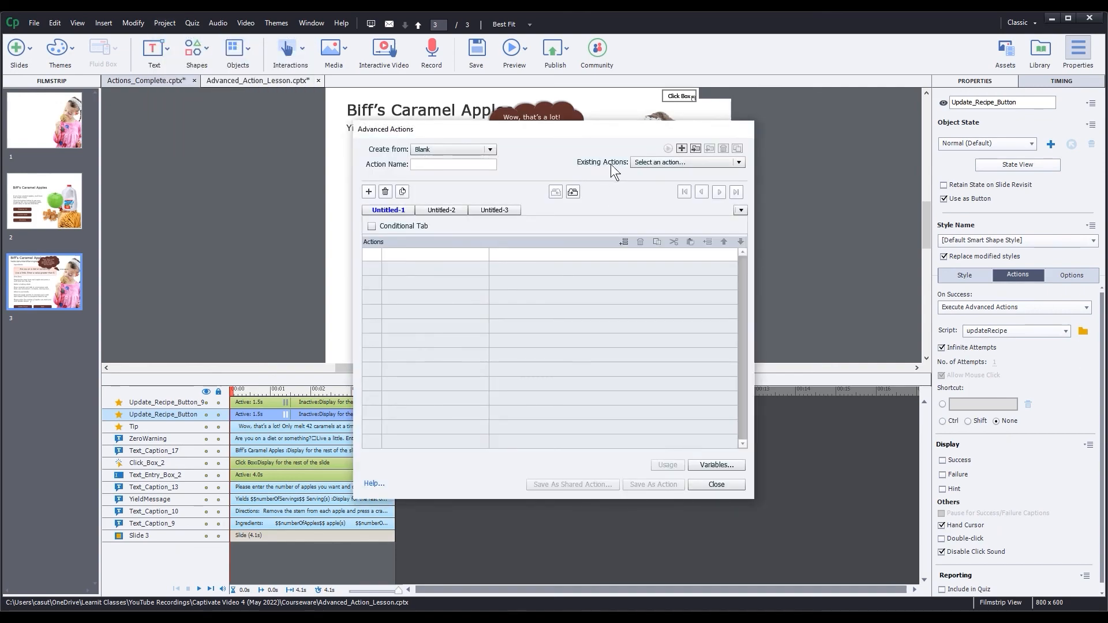
{"action": "left_click", "coordinate": [658, 164]}
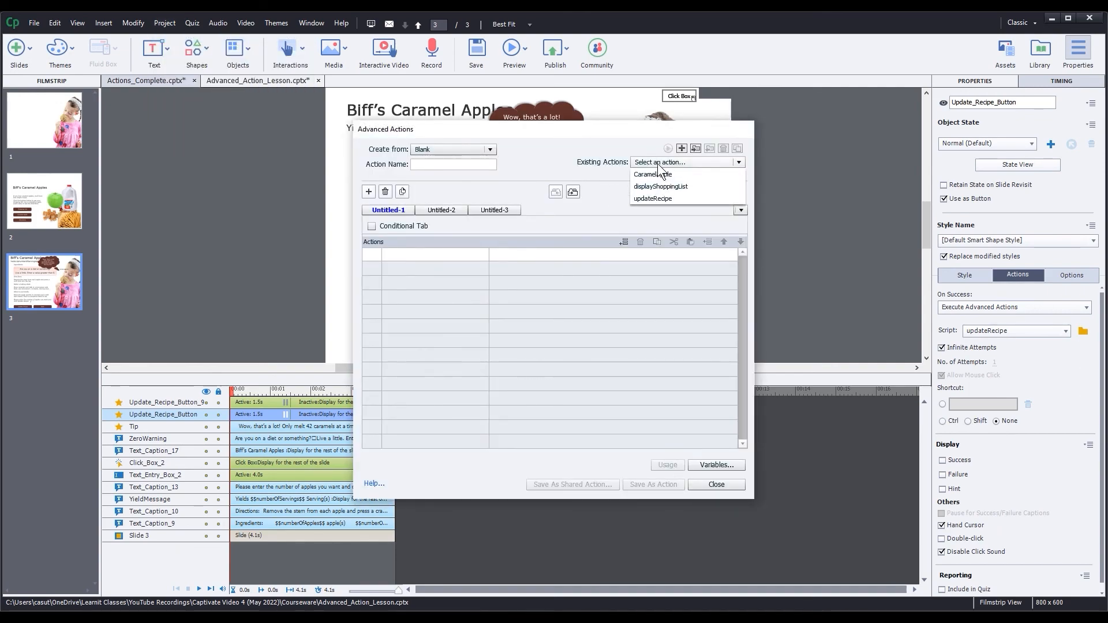
{"action": "left_click", "coordinate": [648, 199]}
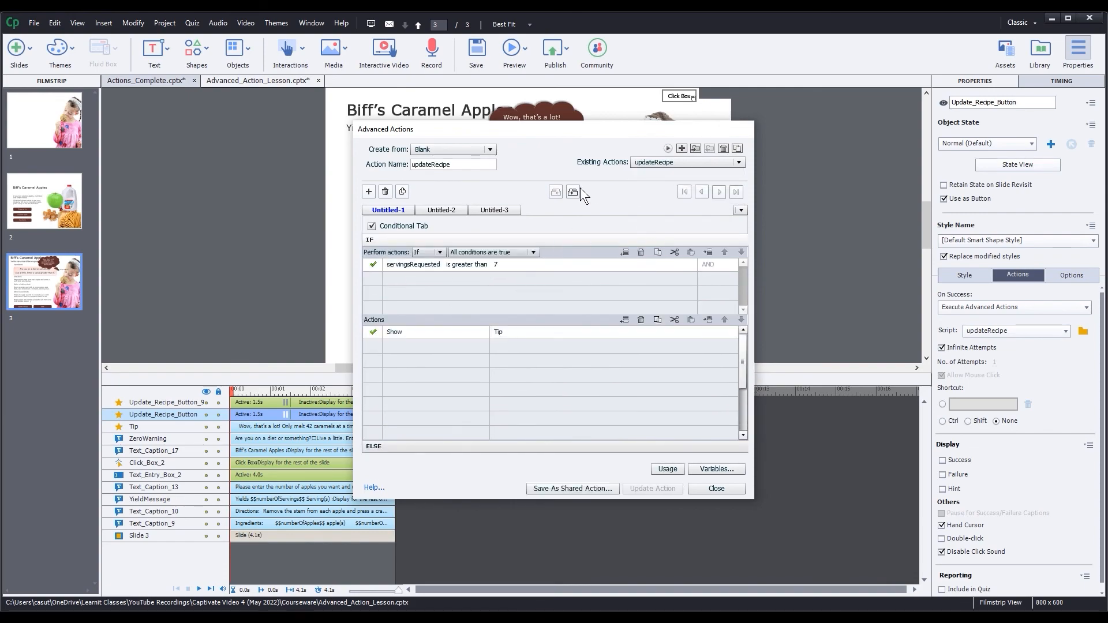
{"action": "left_click_drag", "start_coordinate": [352, 201], "coordinate": [537, 224]}
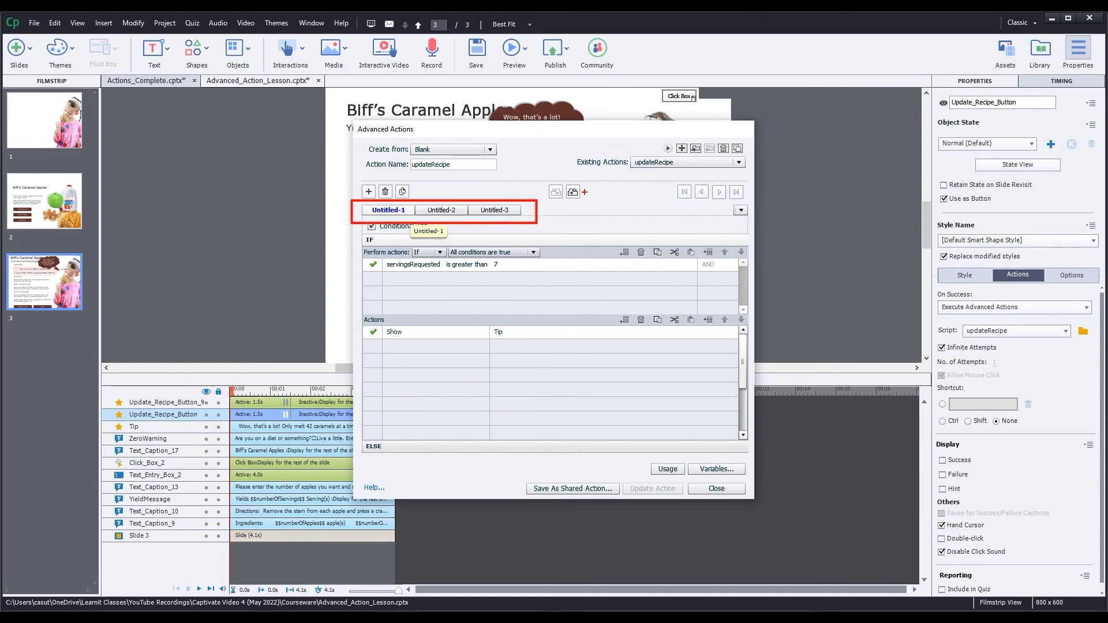
{"action": "key", "text": "Escape"}
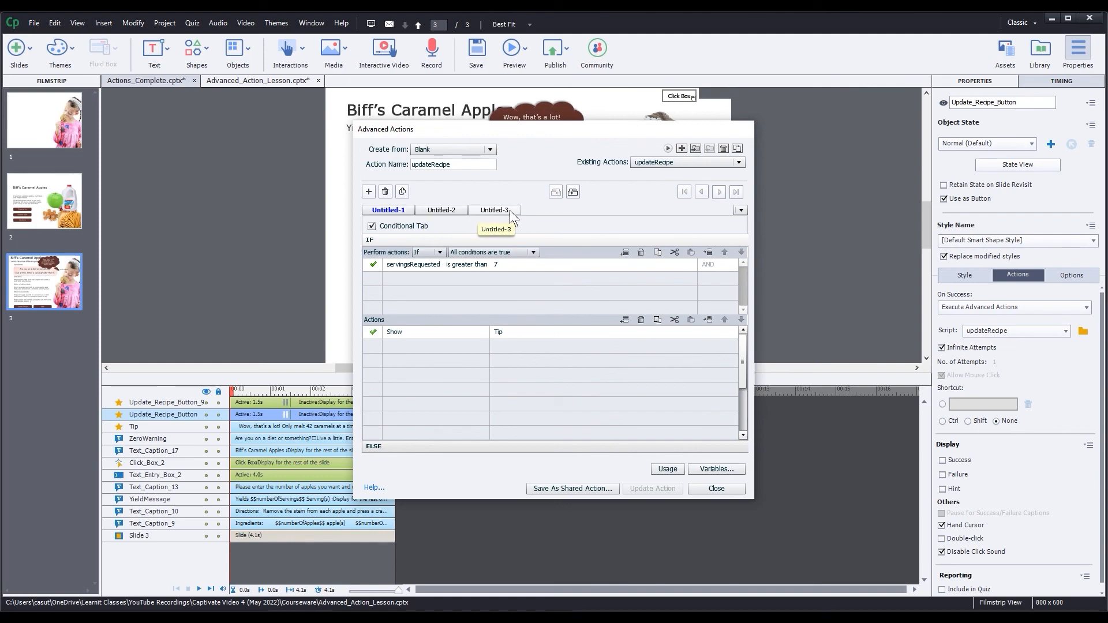
- Rename the three decision tabs of the updateRecipe action as ExcessCheck, Calculate and Effects
{"action": "double_click", "coordinate": [390, 209]}
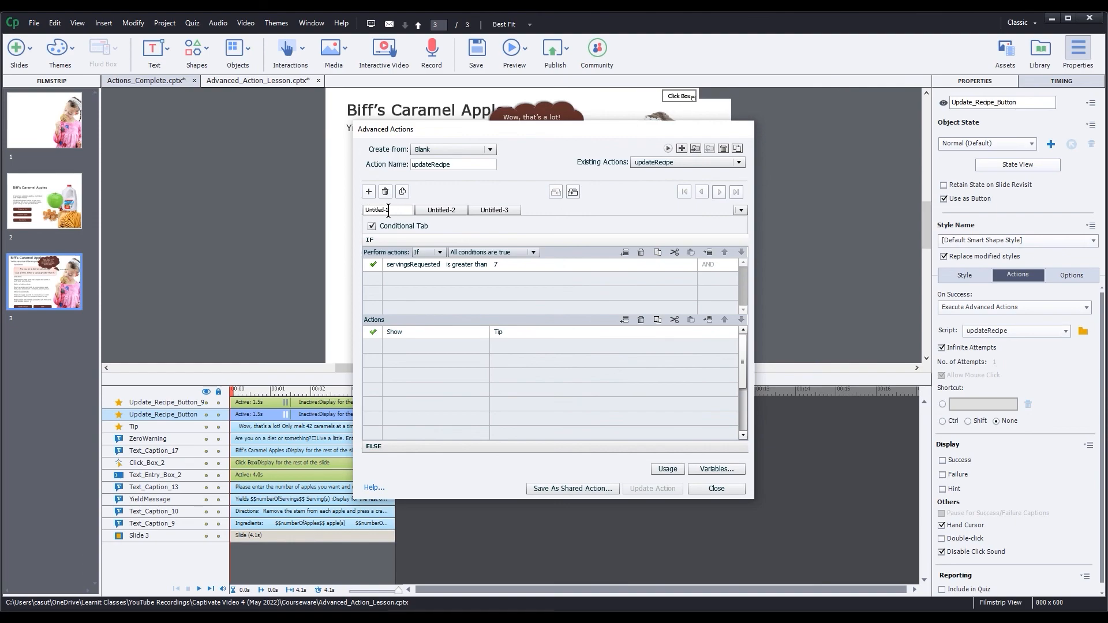
{"action": "left_click_drag", "start_coordinate": [393, 210], "coordinate": [362, 210]}
{"action": "double_click", "coordinate": [435, 210]}
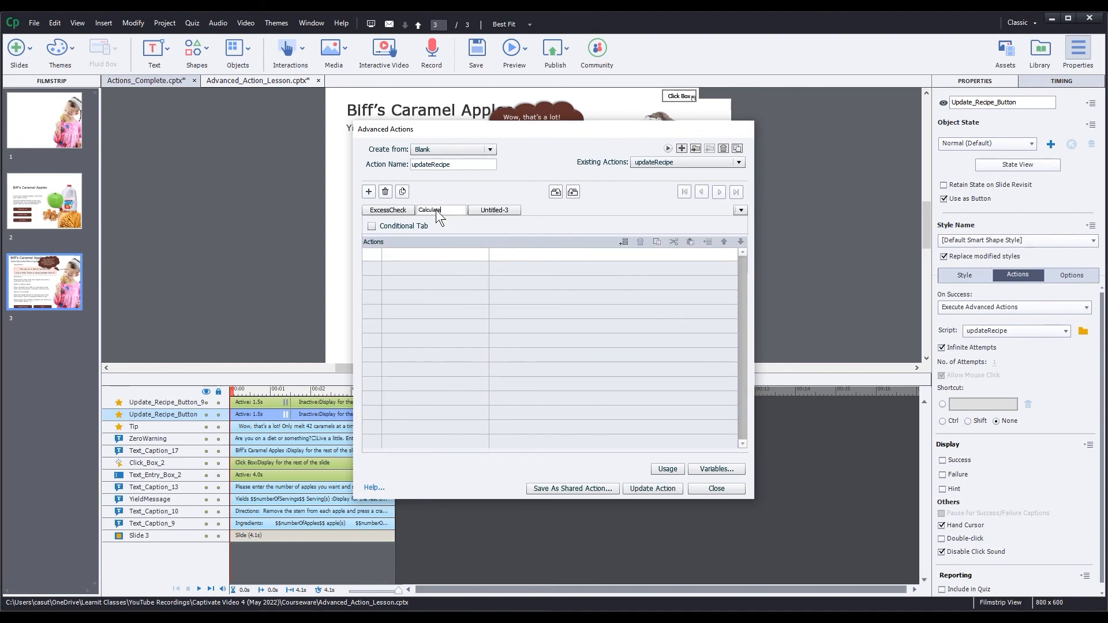
{"action": "key", "text": "Return"}
{"action": "double_click", "coordinate": [489, 209]}
{"action": "type", "text": "Effects"}
{"action": "left_click", "coordinate": [389, 209]}
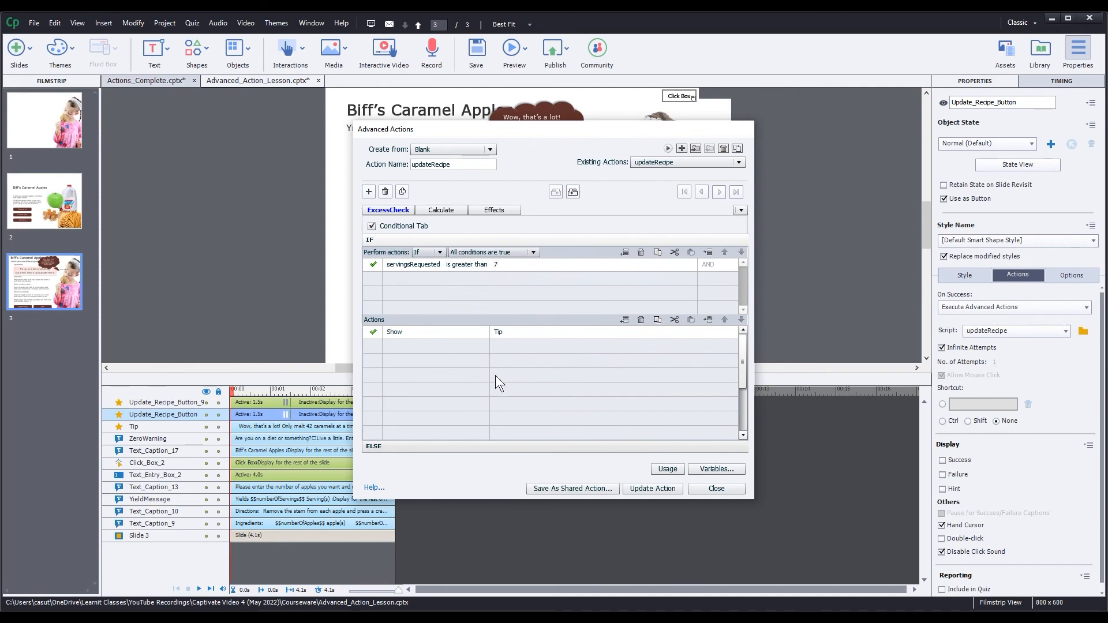
- Make the Calculate decision conditional and start its IF condition with the variable servingsRequested
{"action": "left_click", "coordinate": [446, 213]}
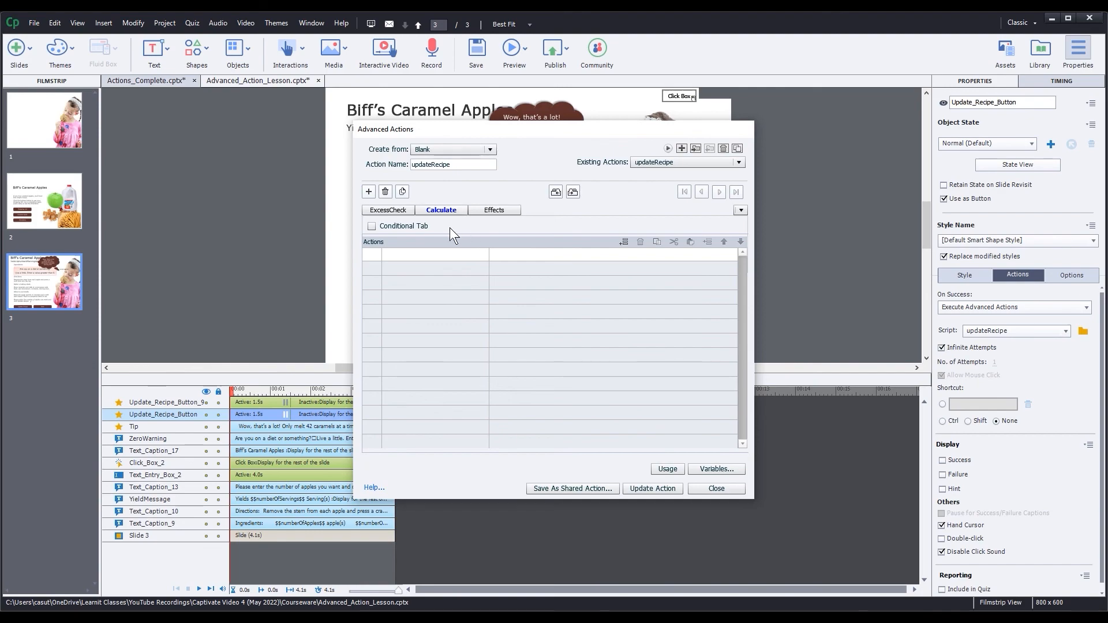
{"action": "left_click", "coordinate": [370, 224]}
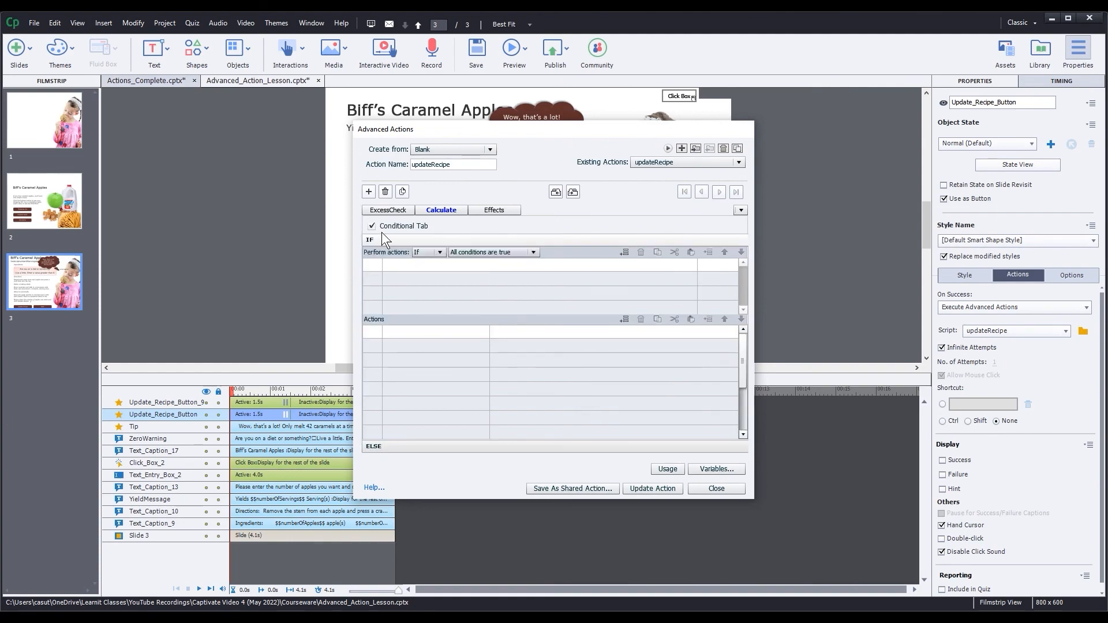
{"action": "left_click", "coordinate": [394, 264]}
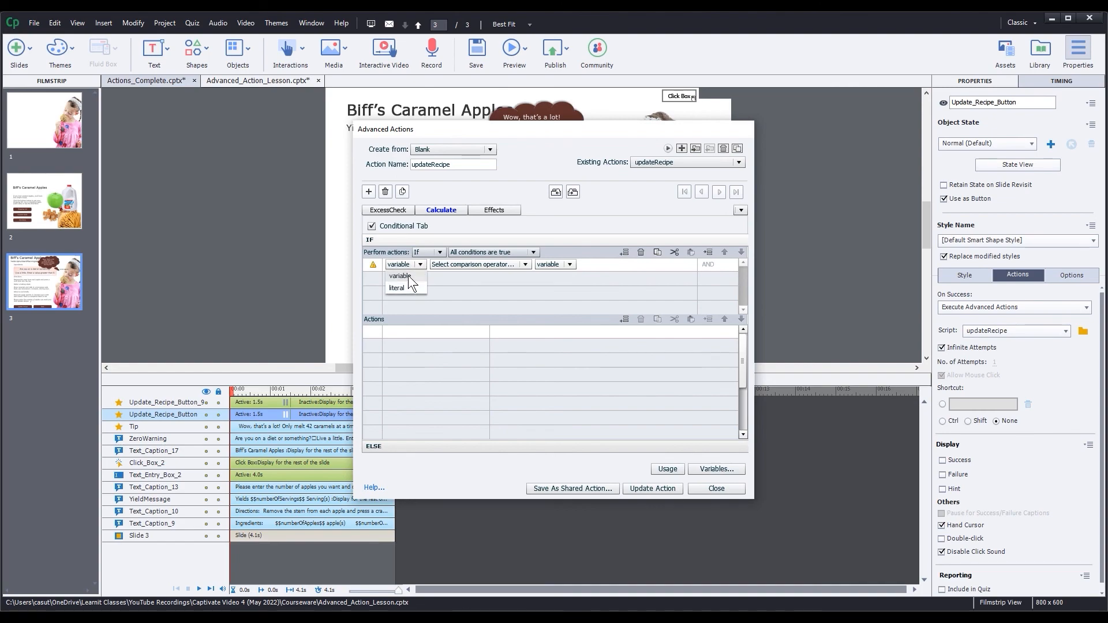
{"action": "left_click", "coordinate": [407, 275]}
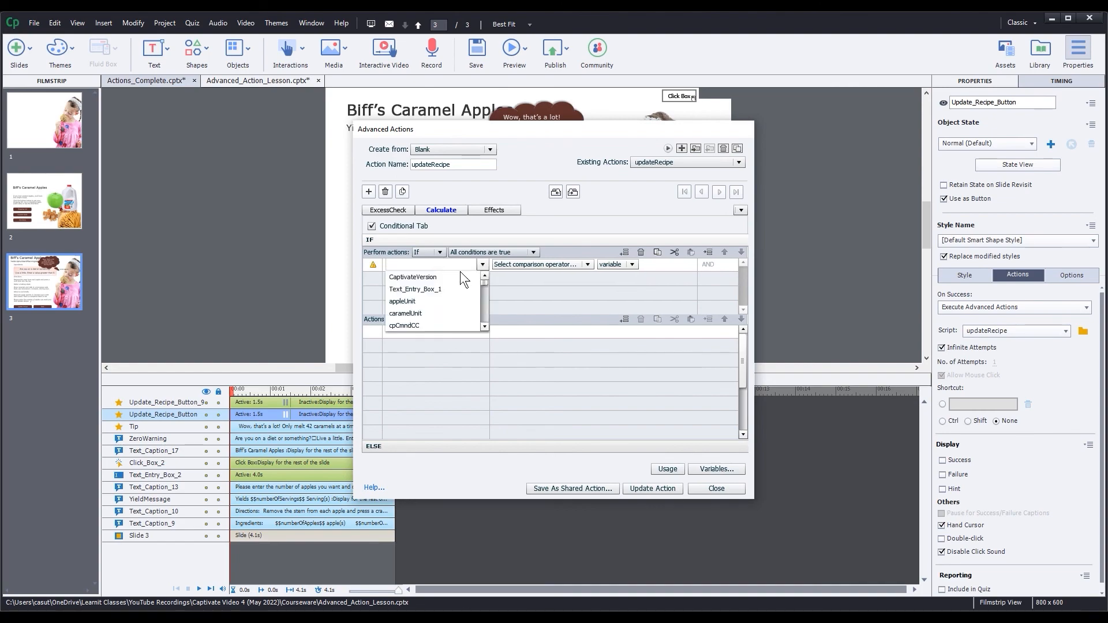
{"action": "left_click", "coordinate": [485, 299]}
{"action": "left_click", "coordinate": [483, 307]}
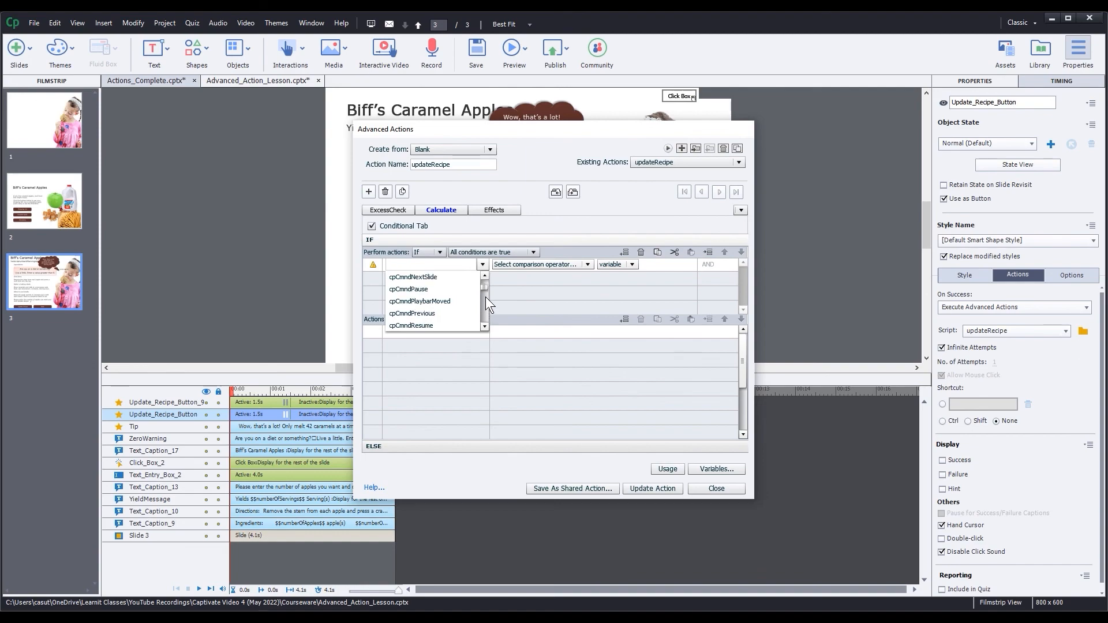
{"action": "left_click_drag", "start_coordinate": [483, 287], "coordinate": [482, 298]}
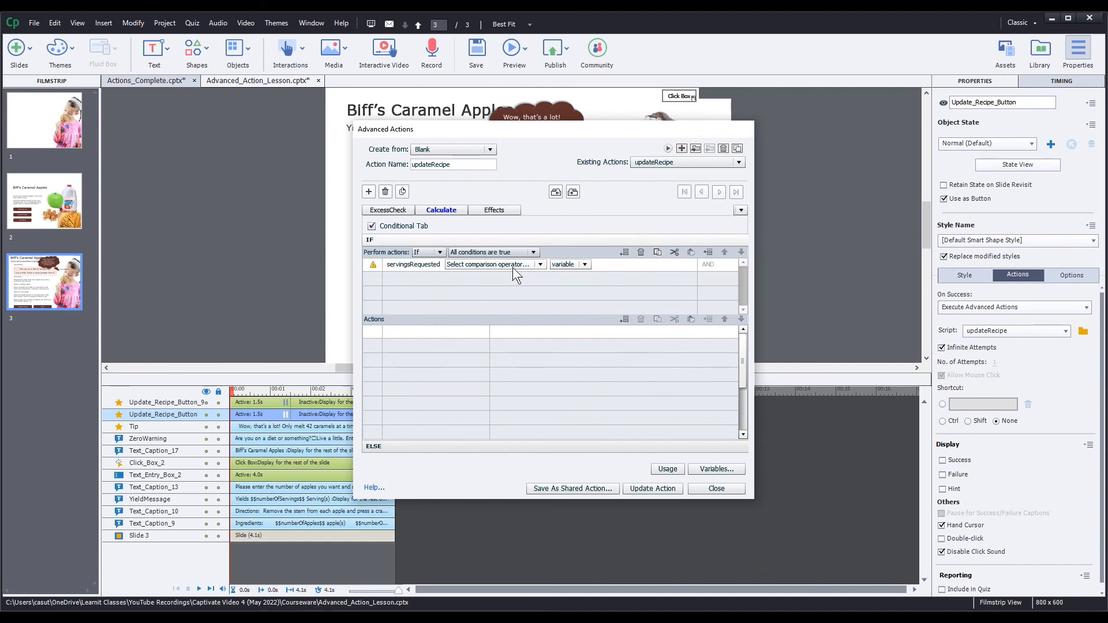
- Complete the servingsRequested condition in the Calculate decision as lesser or equal to the literal 0
{"action": "left_click", "coordinate": [507, 265]}
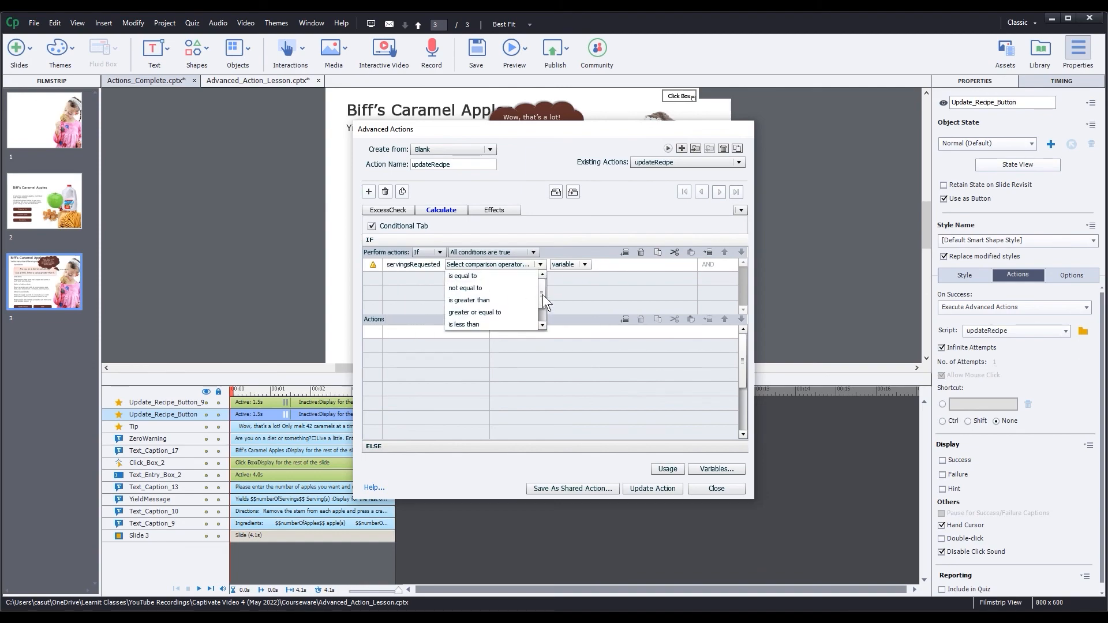
{"action": "left_click_drag", "start_coordinate": [542, 296], "coordinate": [539, 306]}
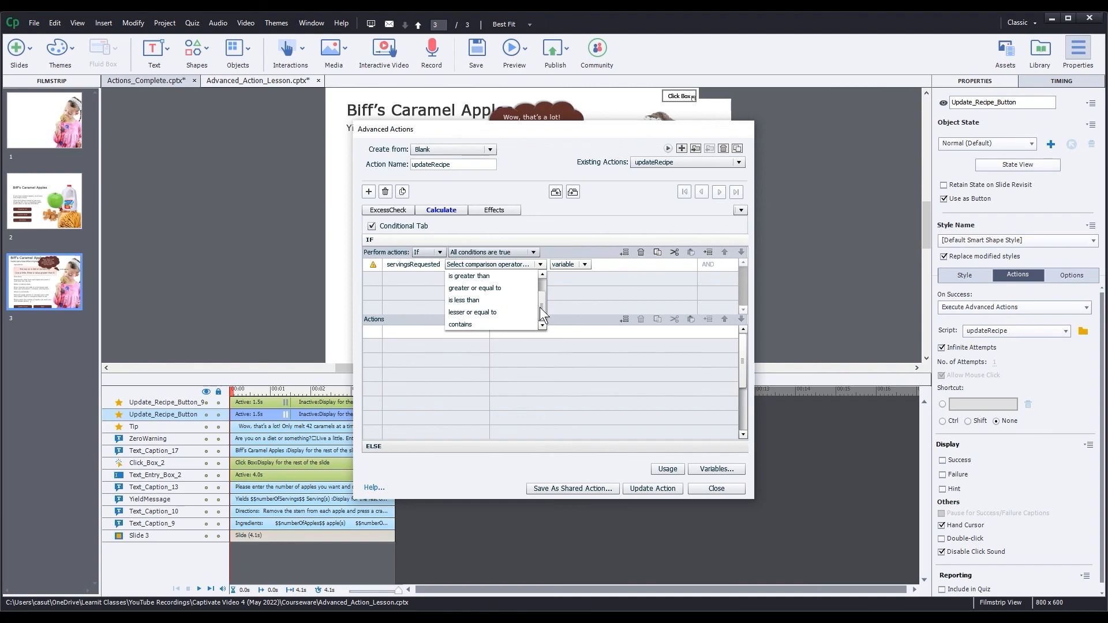
{"action": "left_click", "coordinate": [502, 311]}
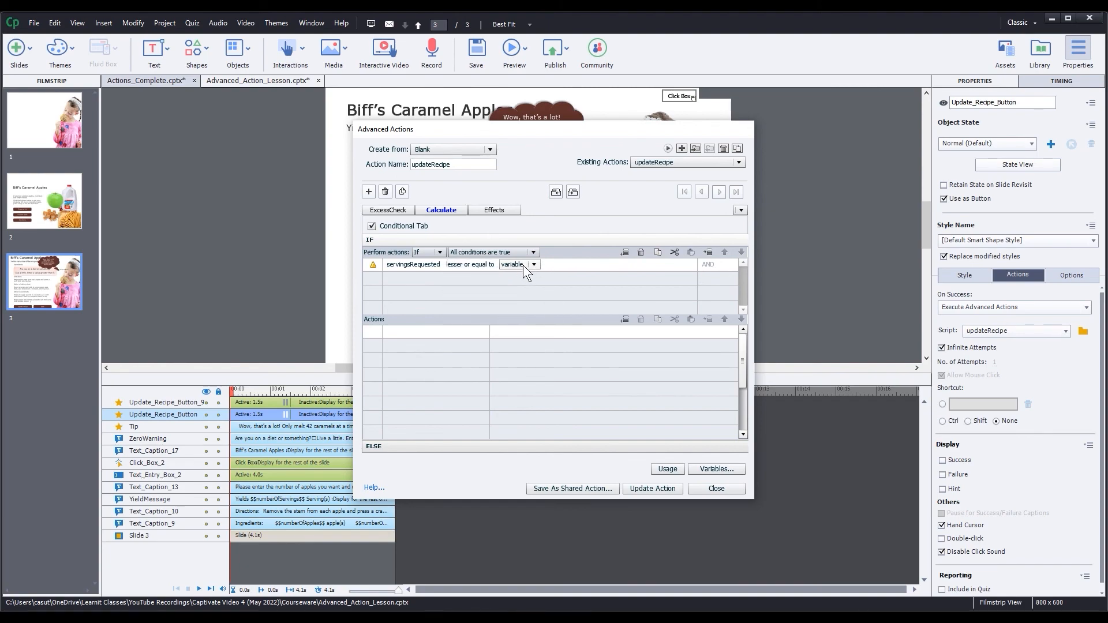
{"action": "left_click", "coordinate": [522, 267]}
{"action": "left_click", "coordinate": [515, 285]}
{"action": "left_click", "coordinate": [618, 265]}
- Add a Show action for ZeroWarning to the IF actions of the Calculate decision
{"action": "left_click", "coordinate": [403, 332]}
{"action": "scroll", "coordinate": [466, 379], "scroll_direction": "down", "scroll_amount": 2}
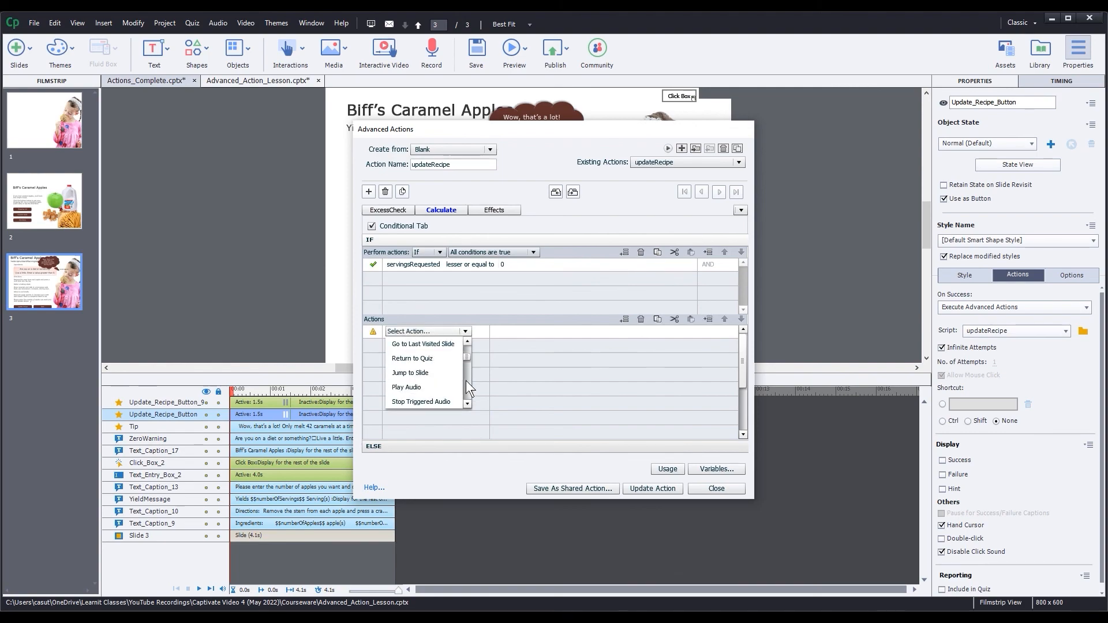
{"action": "scroll", "coordinate": [466, 380], "scroll_direction": "down", "scroll_amount": 1}
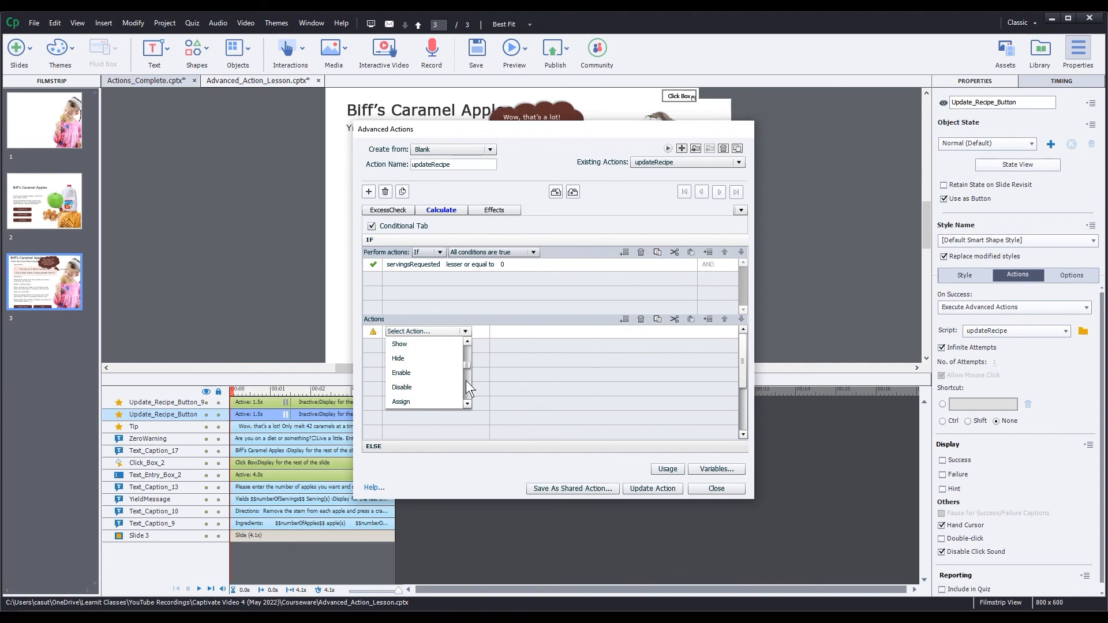
{"action": "left_click", "coordinate": [435, 342]}
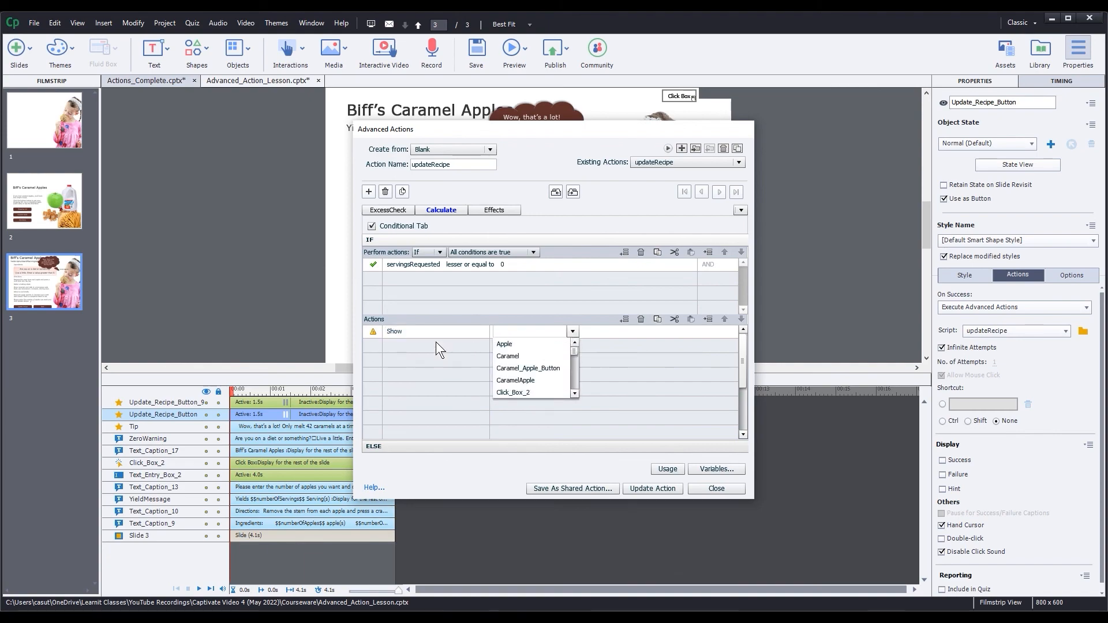
{"action": "left_click", "coordinate": [573, 382]}
{"action": "left_click", "coordinate": [573, 382]}
{"action": "left_click_drag", "start_coordinate": [573, 368], "coordinate": [564, 387]}
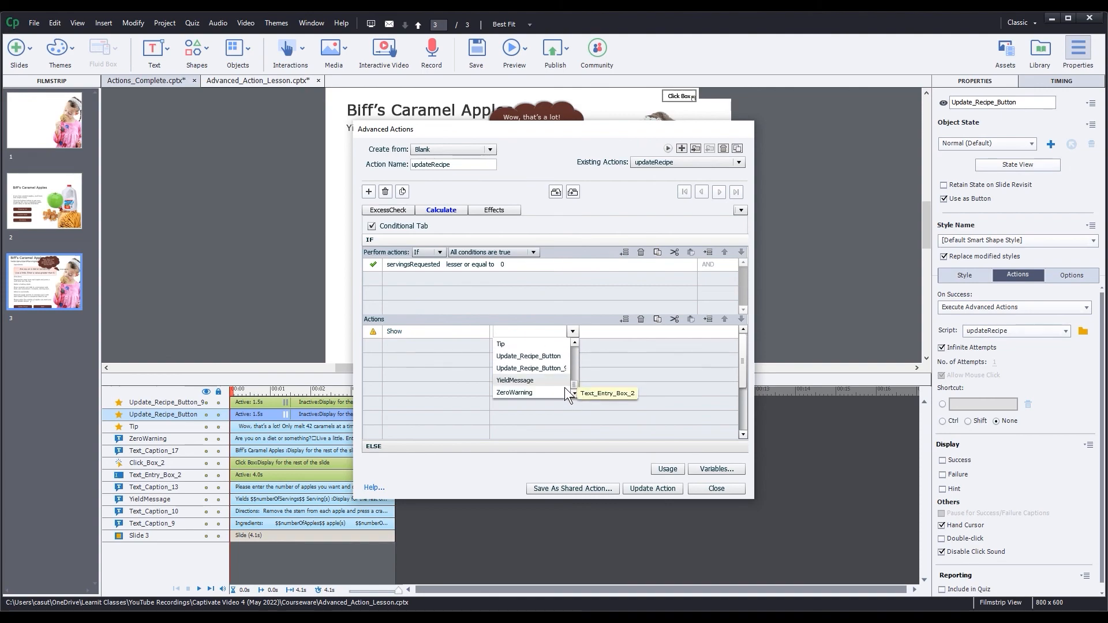
{"action": "left_click", "coordinate": [538, 390]}
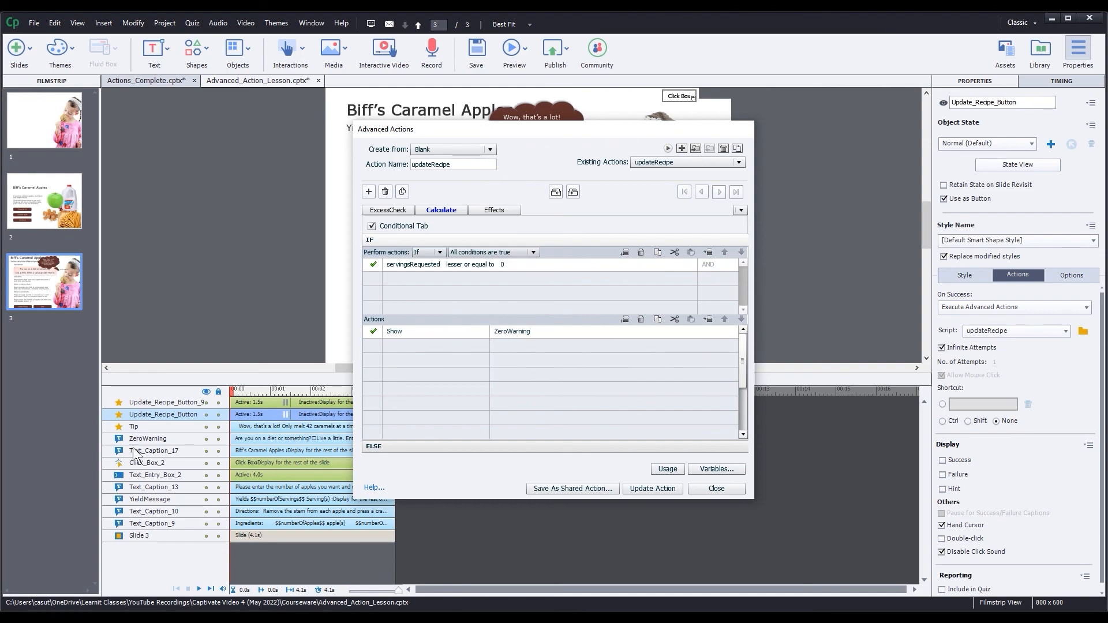
- Add a second IF action to the Calculate decision that assigns numberOfServings with the literal 0
{"action": "left_click", "coordinate": [397, 345]}
{"action": "left_click", "coordinate": [397, 345]}
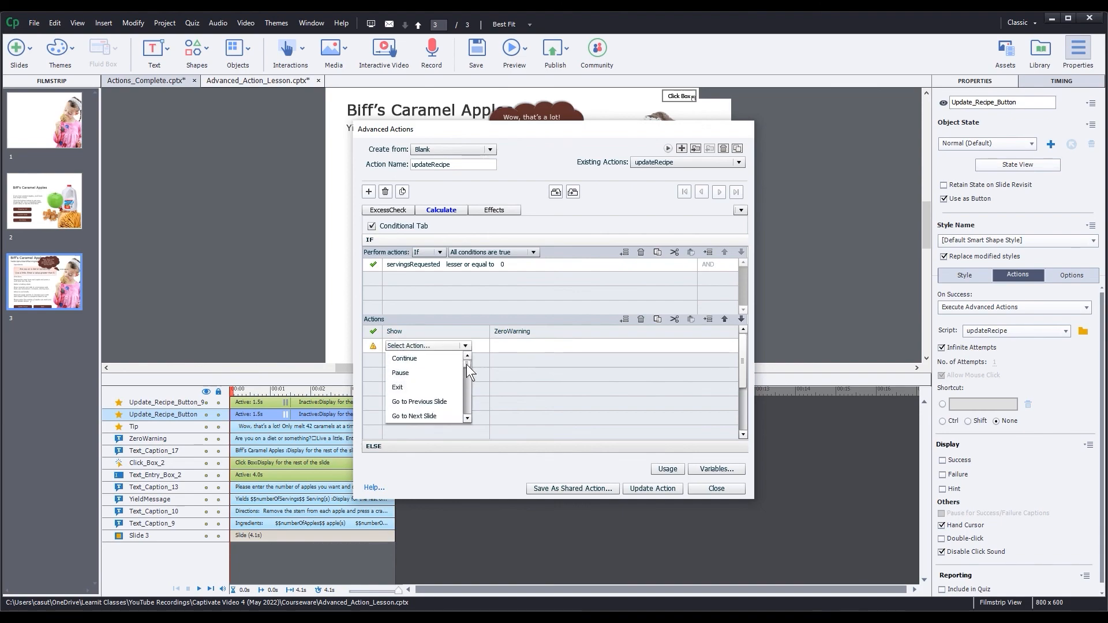
{"action": "left_click_drag", "start_coordinate": [466, 364], "coordinate": [464, 379]}
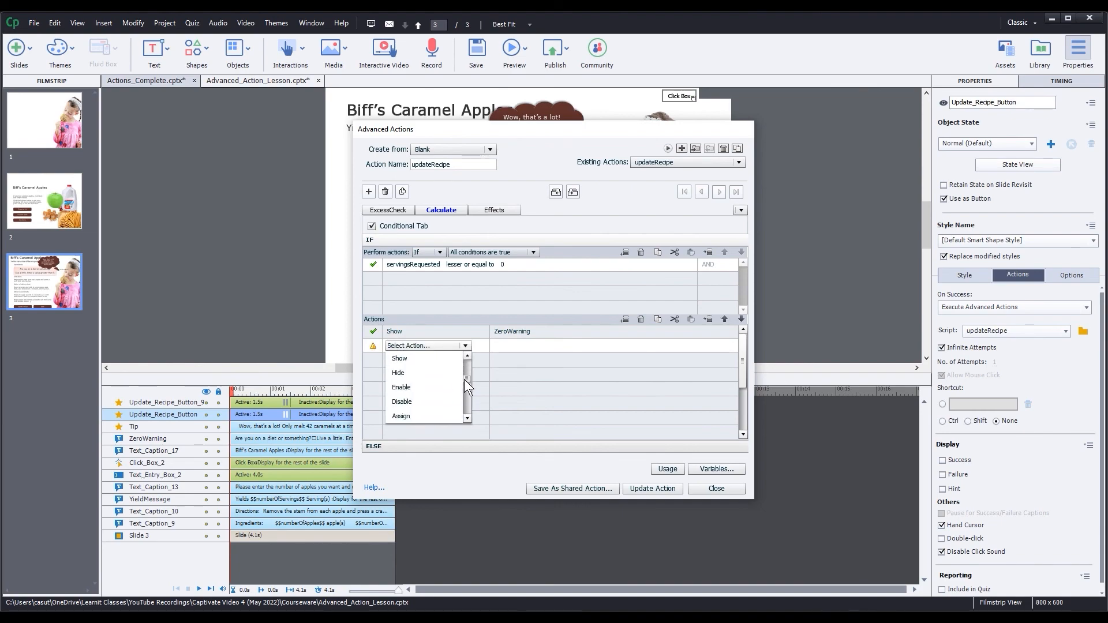
{"action": "left_click", "coordinate": [424, 417]}
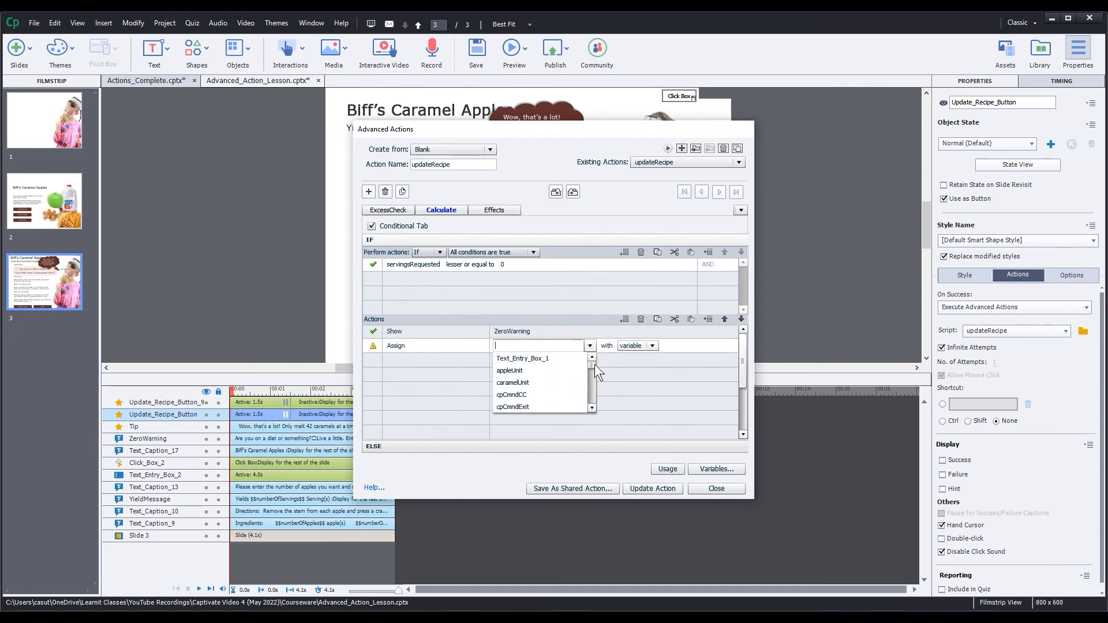
{"action": "left_click_drag", "start_coordinate": [594, 365], "coordinate": [587, 397]}
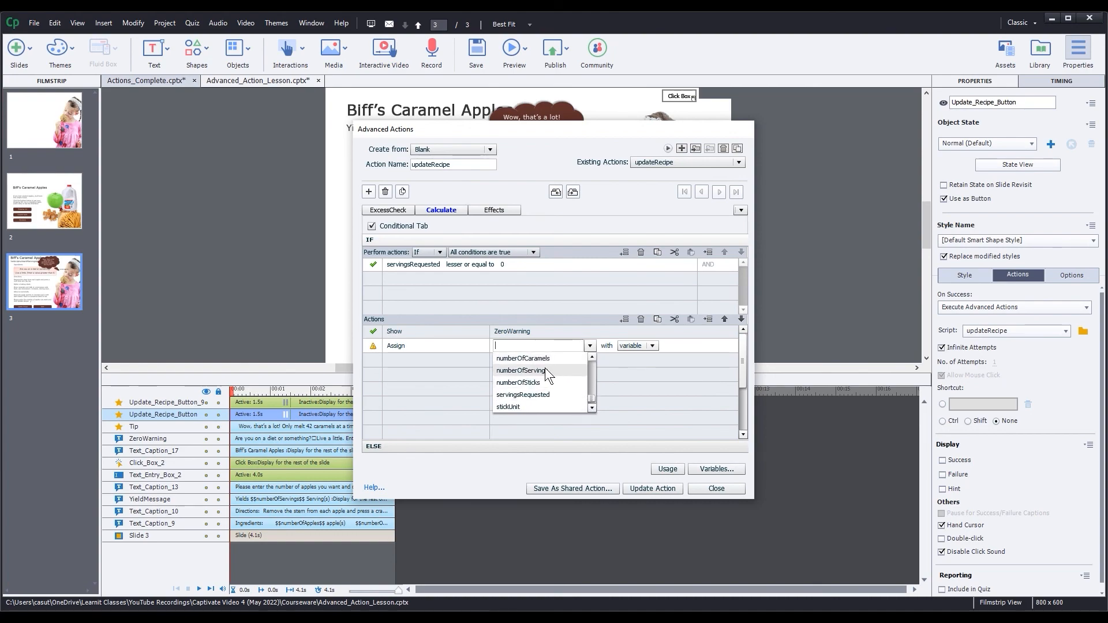
{"action": "left_click", "coordinate": [545, 370]}
{"action": "left_click", "coordinate": [593, 346]}
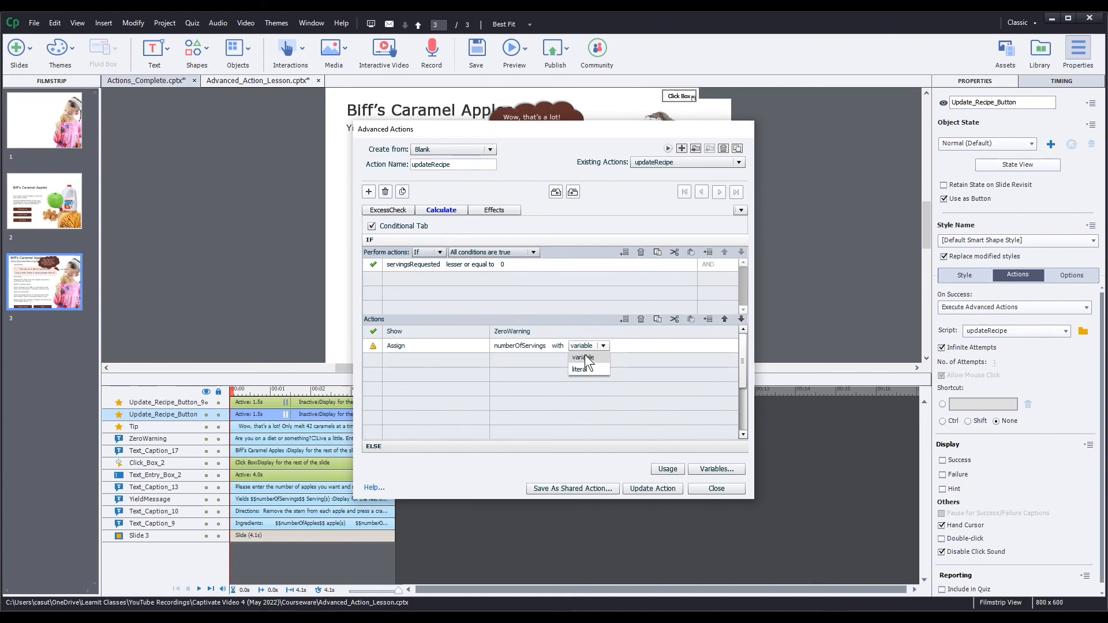
{"action": "left_click", "coordinate": [584, 365]}
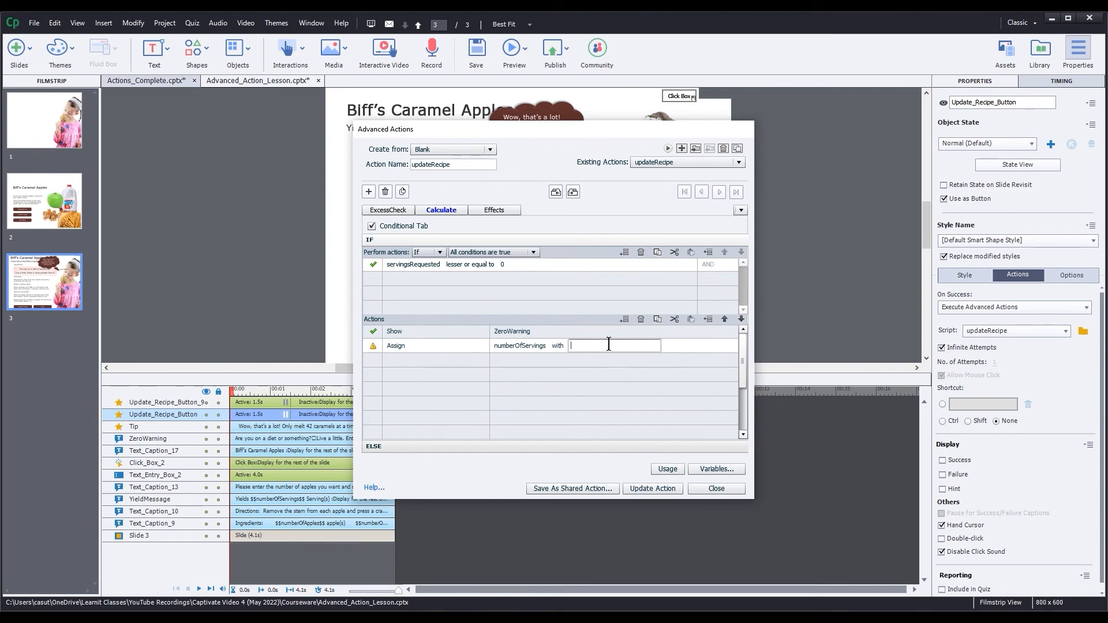
{"action": "type", "text": "0"}
- Add a Hide action for ZeroWarning to the ELSE actions of the Calculate decision
{"action": "left_click_drag", "start_coordinate": [506, 131], "coordinate": [743, 147]}
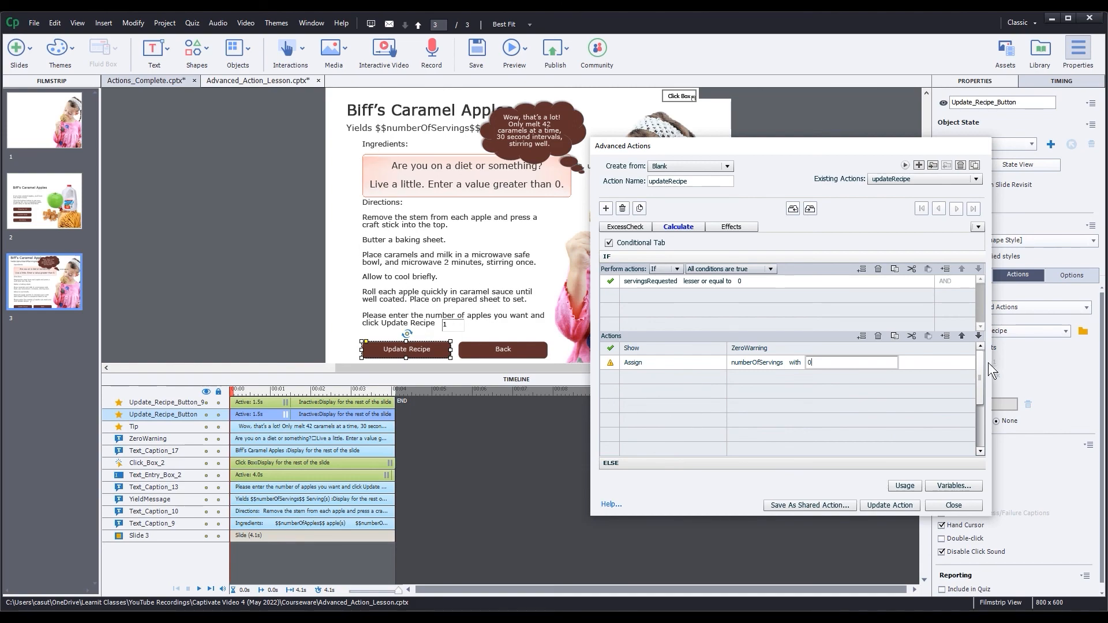
{"action": "left_click_drag", "start_coordinate": [980, 361], "coordinate": [985, 421]}
{"action": "left_click", "coordinate": [628, 463]}
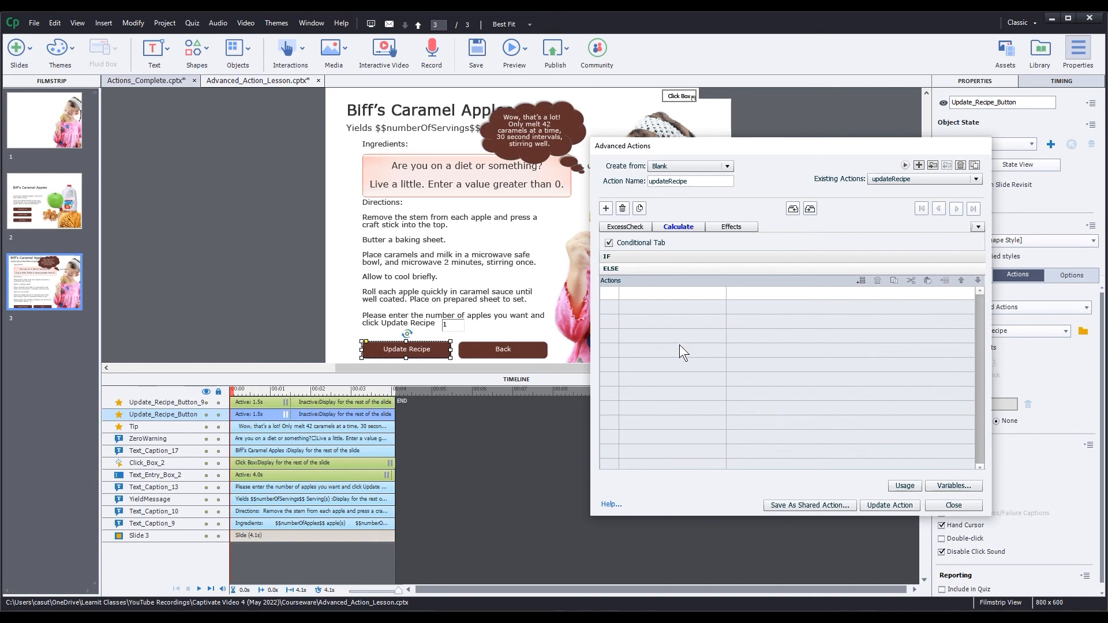
{"action": "left_click", "coordinate": [635, 295]}
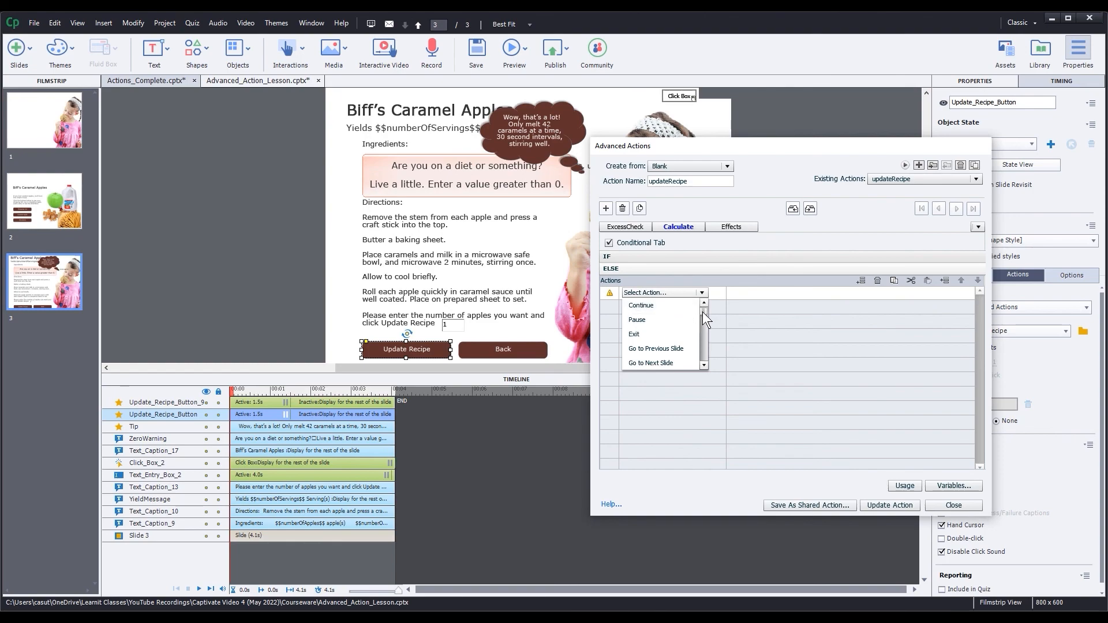
{"action": "left_click_drag", "start_coordinate": [702, 312], "coordinate": [701, 327]}
{"action": "left_click", "coordinate": [667, 321]}
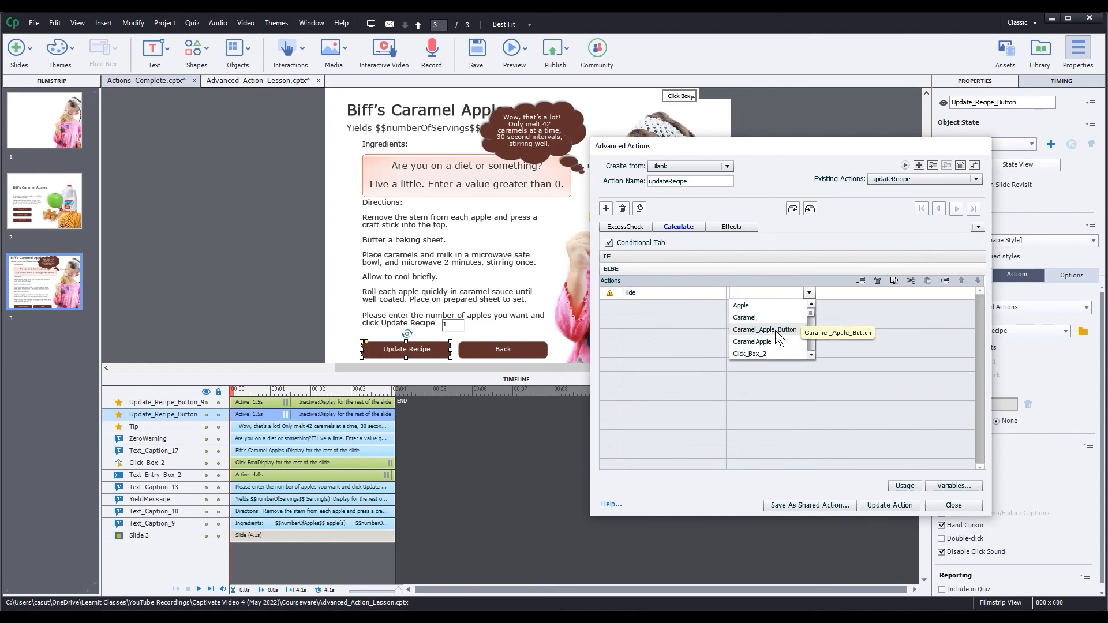
{"action": "type", "text": "ze"}
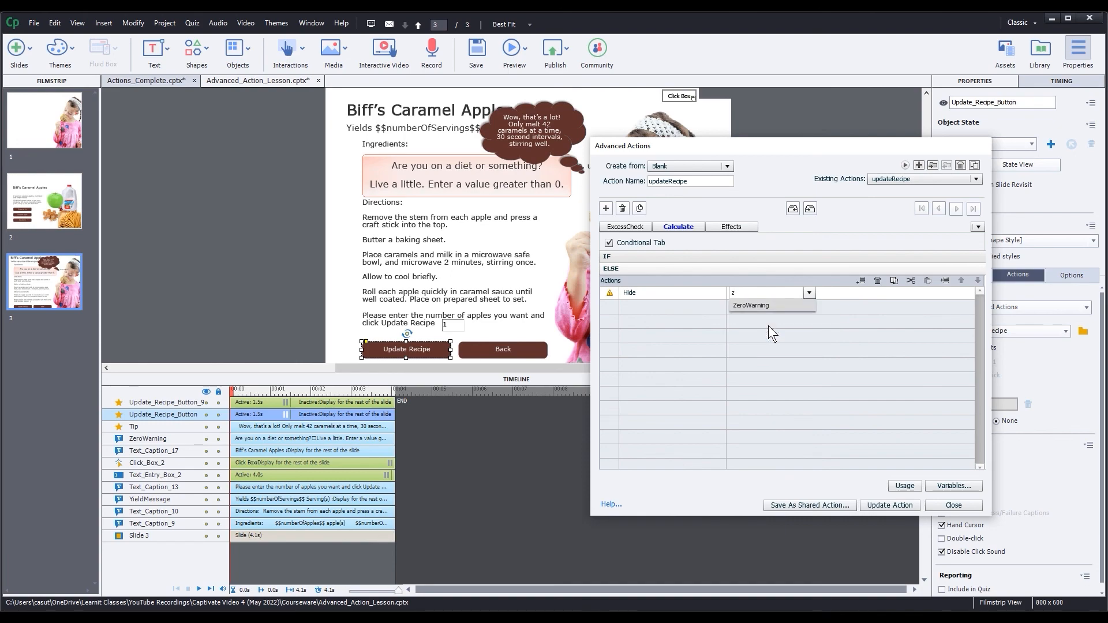
{"action": "left_click", "coordinate": [759, 303]}
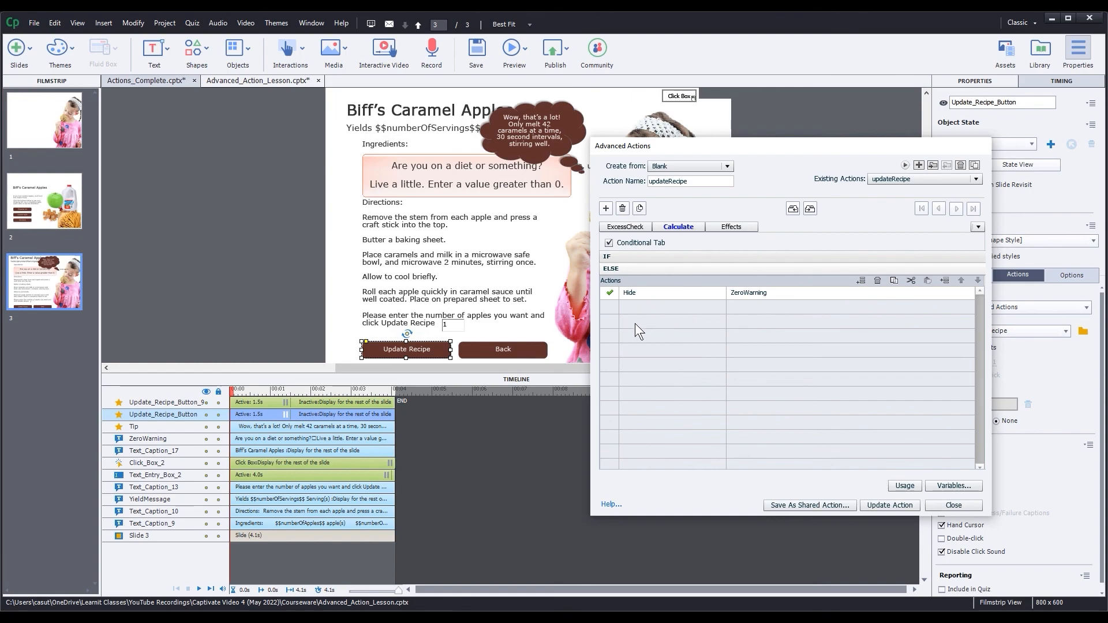
- Add a second ELSE action to the Calculate decision that assigns numberOfServings with the variable servingsRequested
{"action": "left_click", "coordinate": [642, 307]}
{"action": "left_click", "coordinate": [643, 307]}
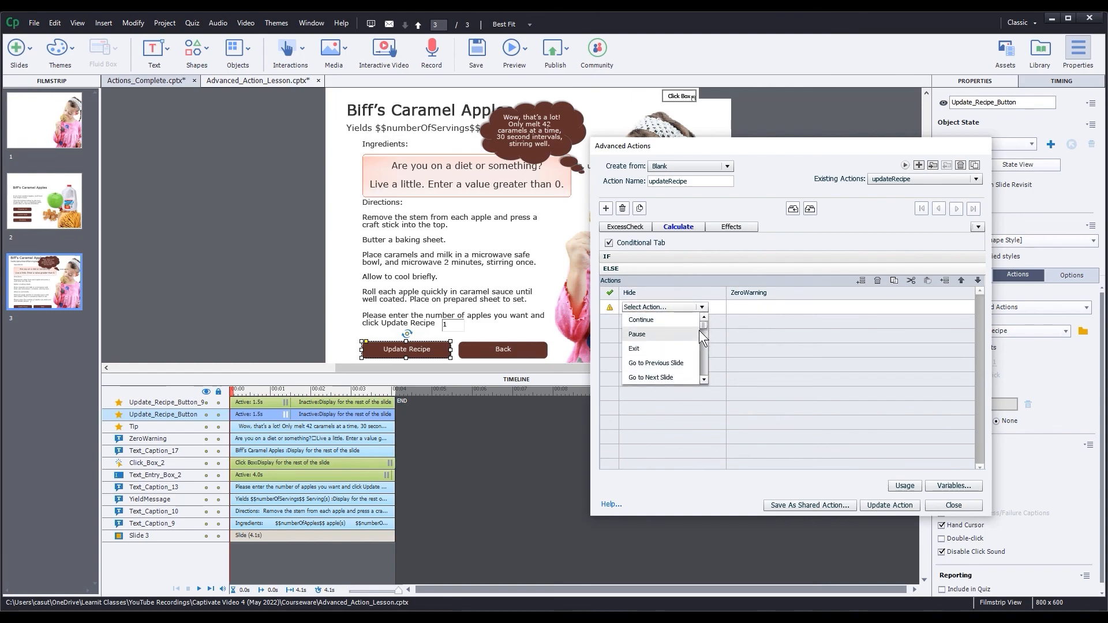
{"action": "left_click_drag", "start_coordinate": [702, 328], "coordinate": [702, 347]}
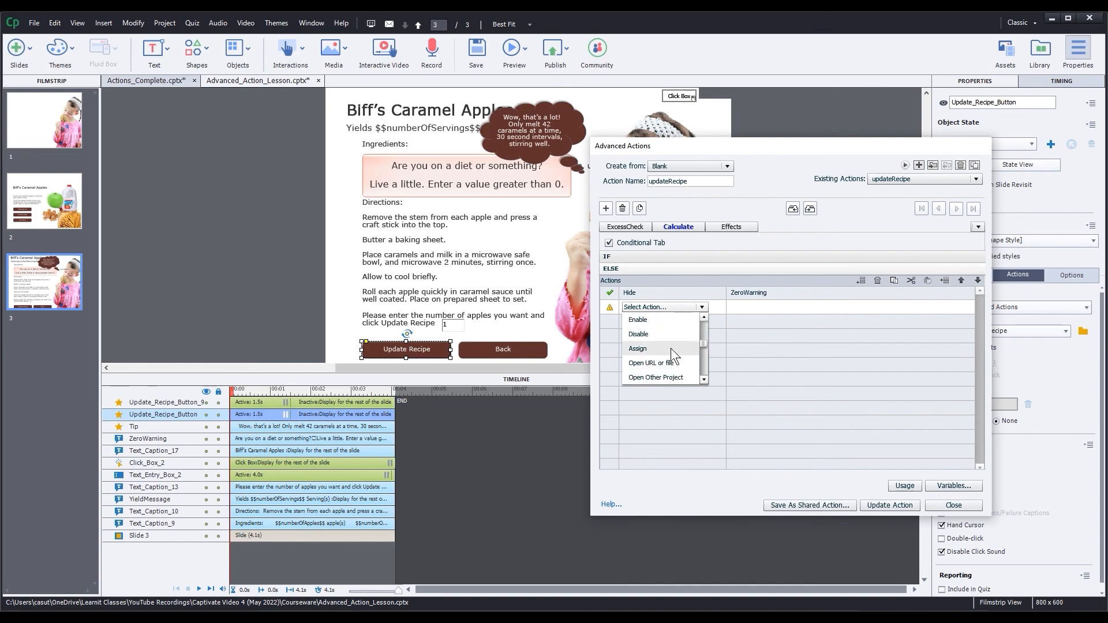
{"action": "left_click", "coordinate": [671, 348]}
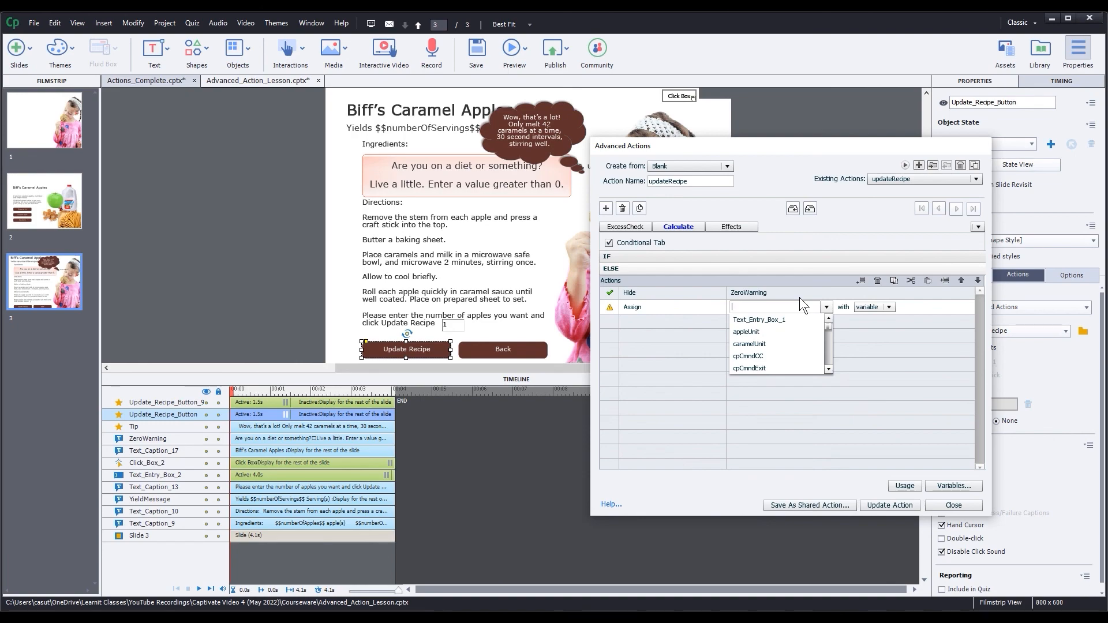
{"action": "left_click", "coordinate": [828, 353]}
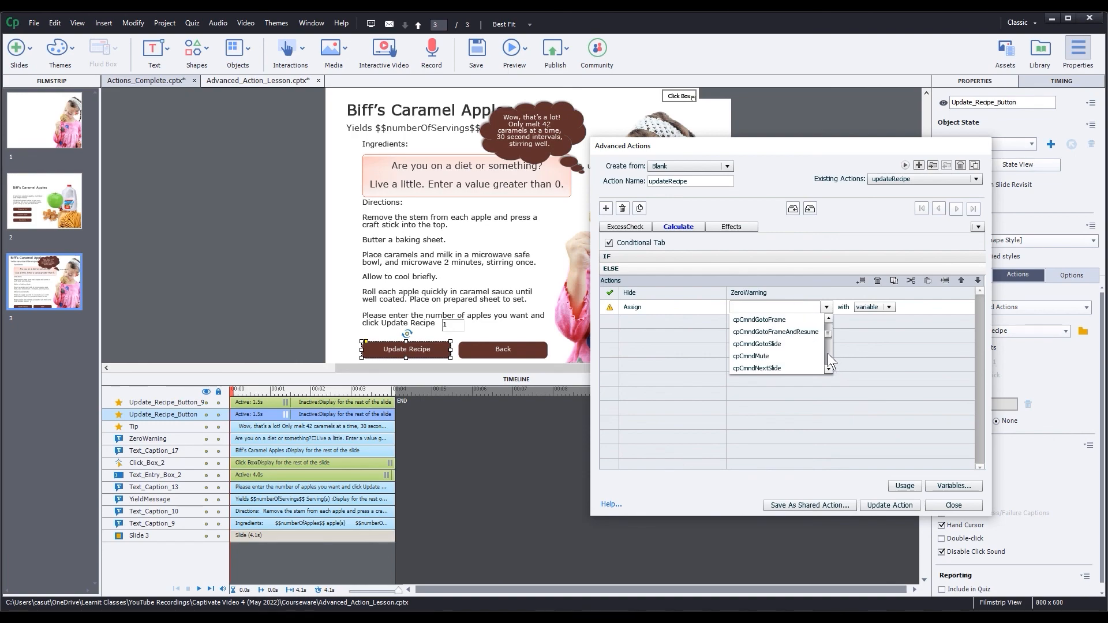
{"action": "left_click", "coordinate": [827, 353]}
{"action": "left_click", "coordinate": [827, 353]}
{"action": "left_click", "coordinate": [828, 355]}
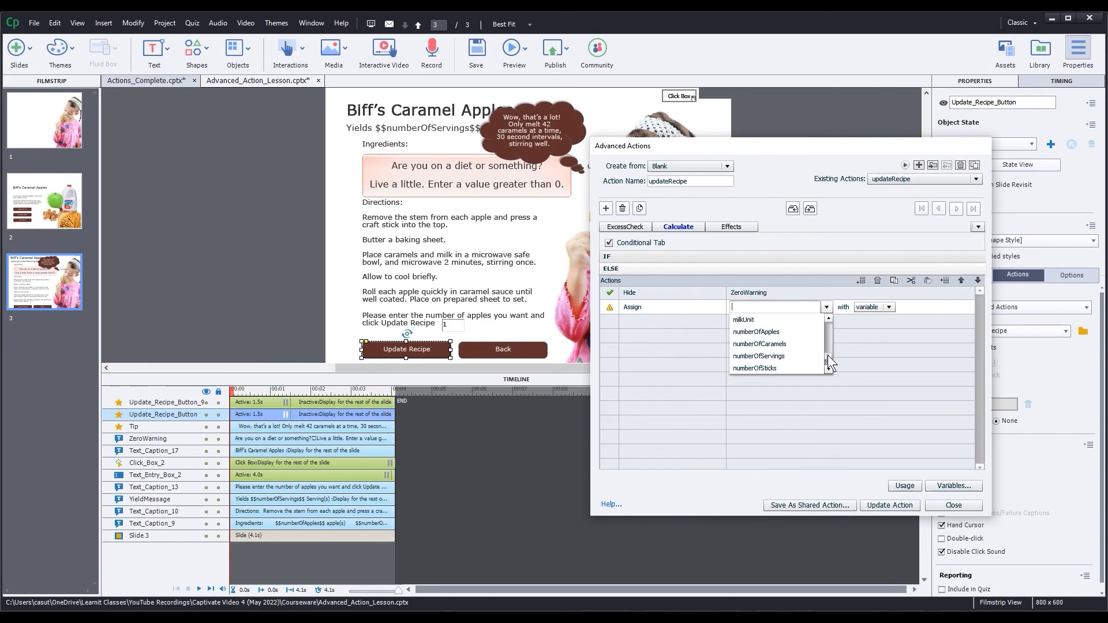
{"action": "left_click", "coordinate": [784, 358]}
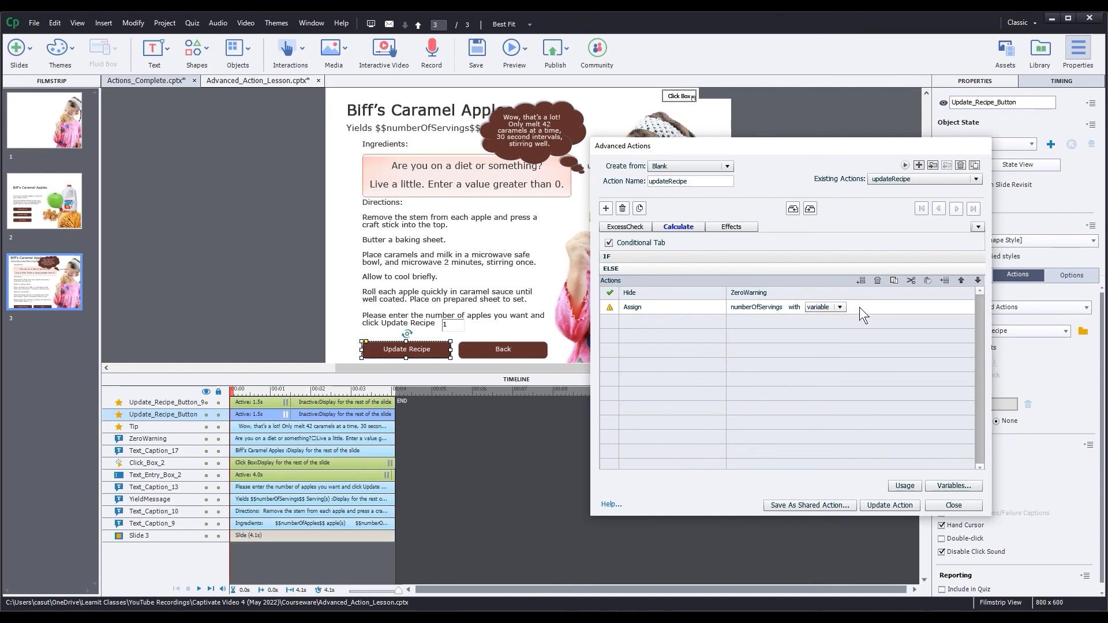
{"action": "left_click", "coordinate": [821, 308]}
{"action": "left_click", "coordinate": [824, 318]}
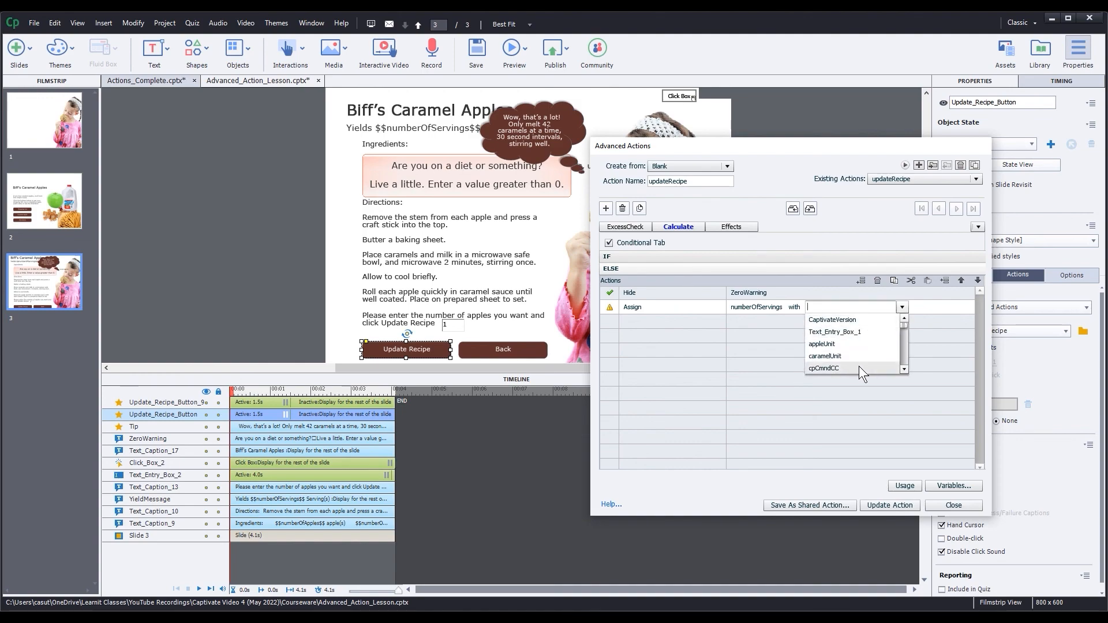
{"action": "type", "text": "ser"}
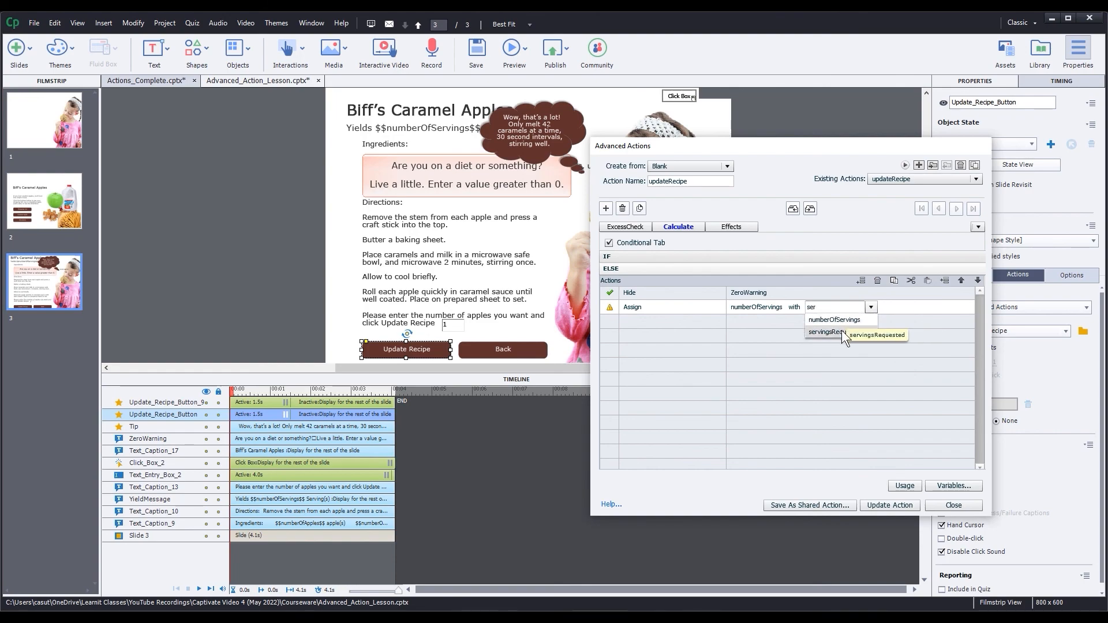
{"action": "left_click", "coordinate": [841, 330]}
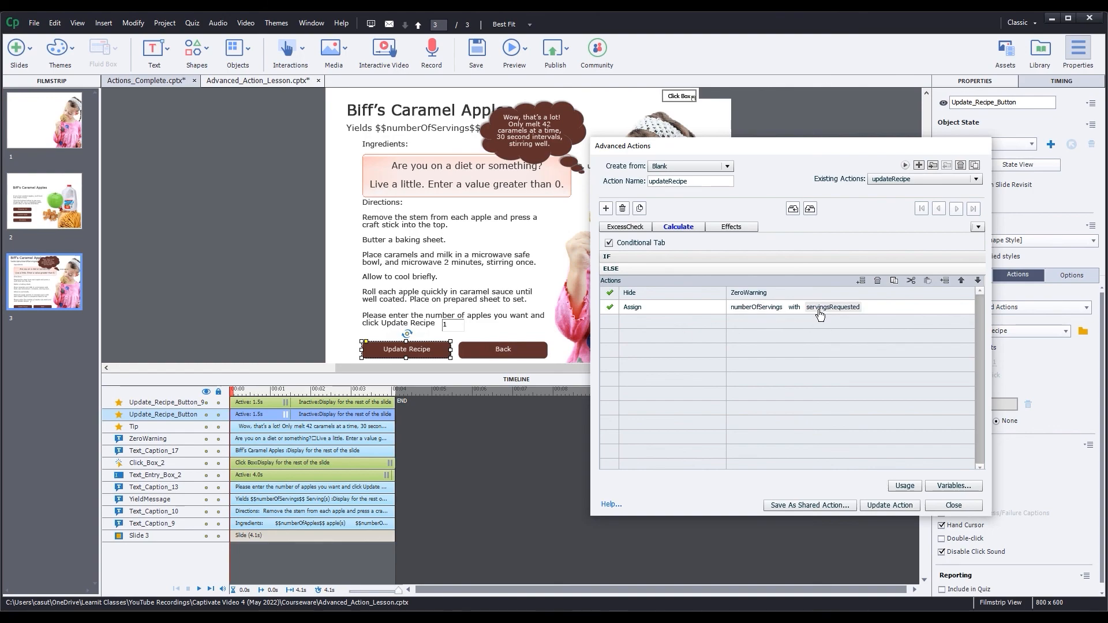
- Add an Expression action below the Assign action in Calculate's ELSE actions, with numberOfApples as its result variable
{"action": "left_click", "coordinate": [634, 320]}
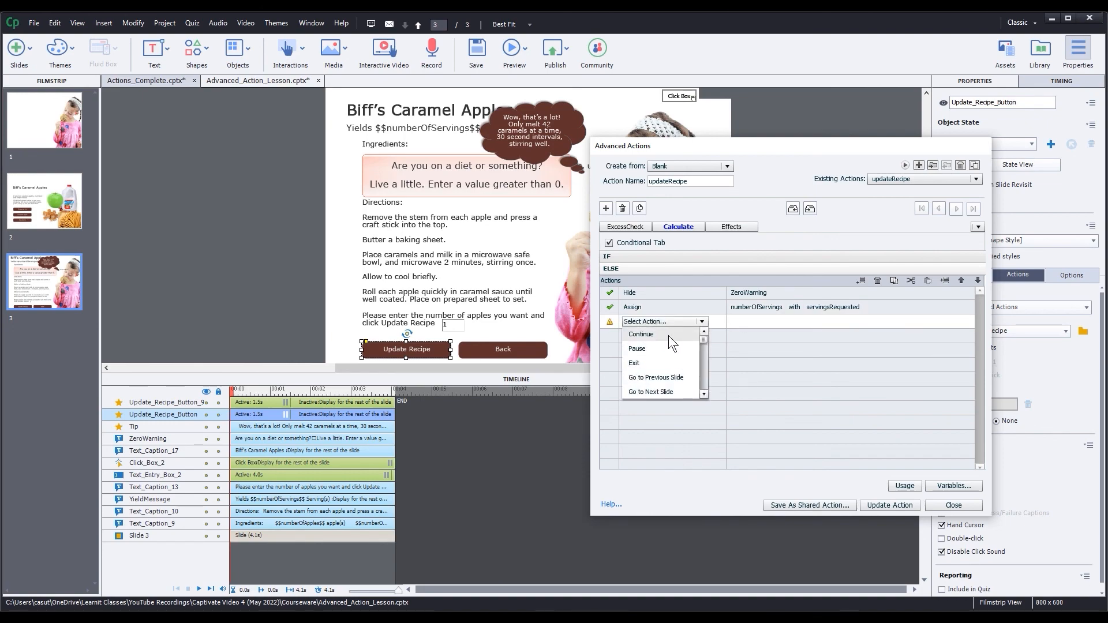
{"action": "scroll", "coordinate": [669, 340], "scroll_direction": "down", "scroll_amount": 2}
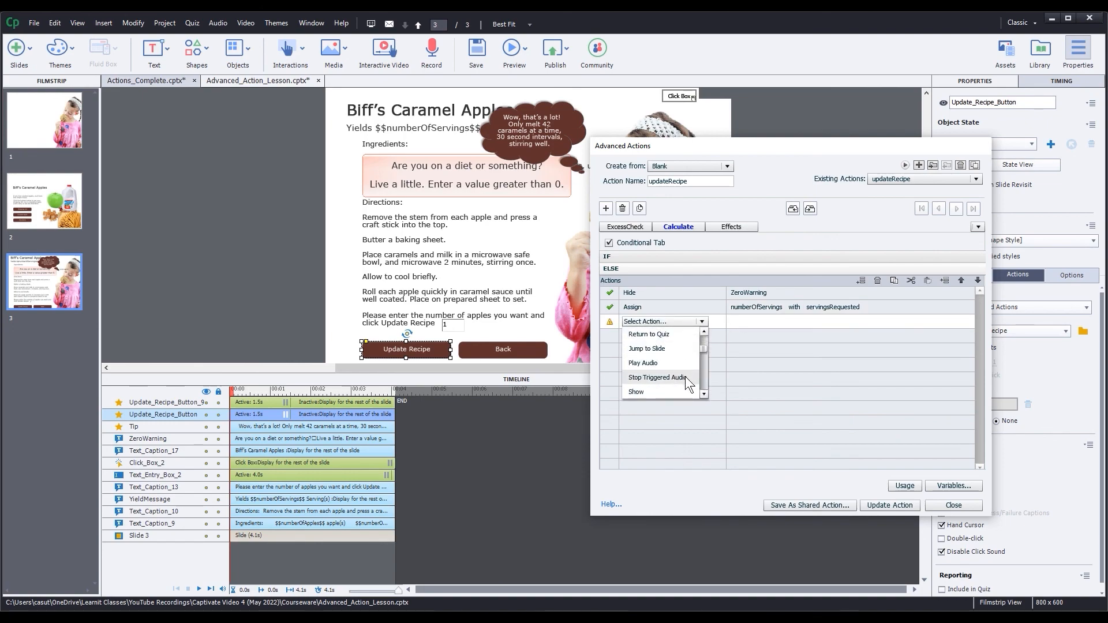
{"action": "scroll", "coordinate": [684, 376], "scroll_direction": "down", "scroll_amount": 3}
{"action": "scroll", "coordinate": [704, 353], "scroll_direction": "down", "scroll_amount": 2}
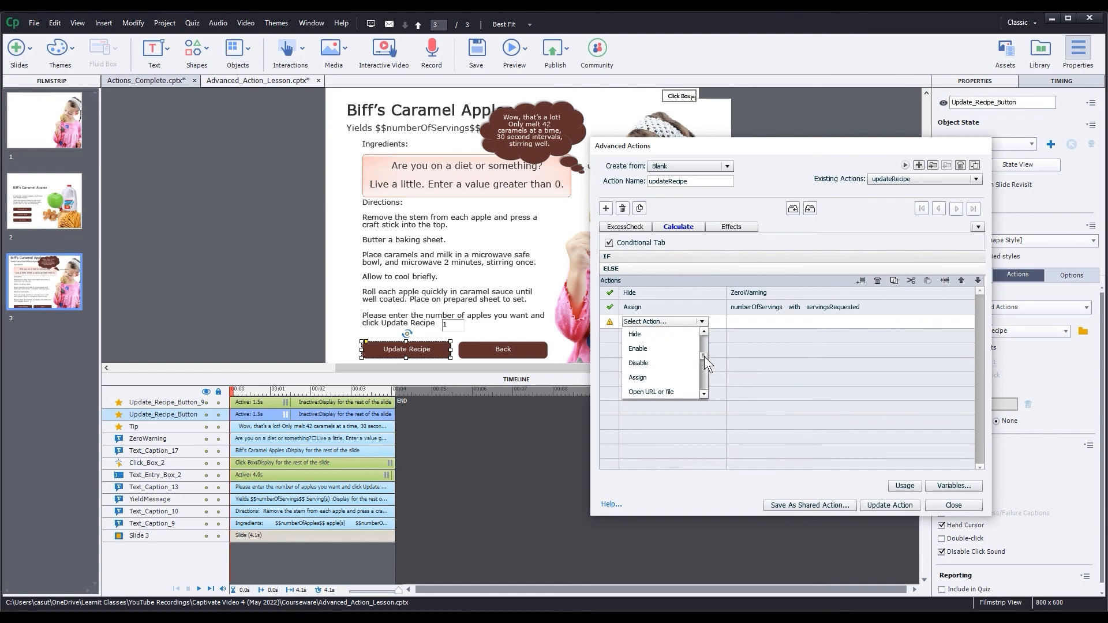
{"action": "scroll", "coordinate": [704, 359], "scroll_direction": "down", "scroll_amount": 5}
{"action": "left_click", "coordinate": [671, 365]}
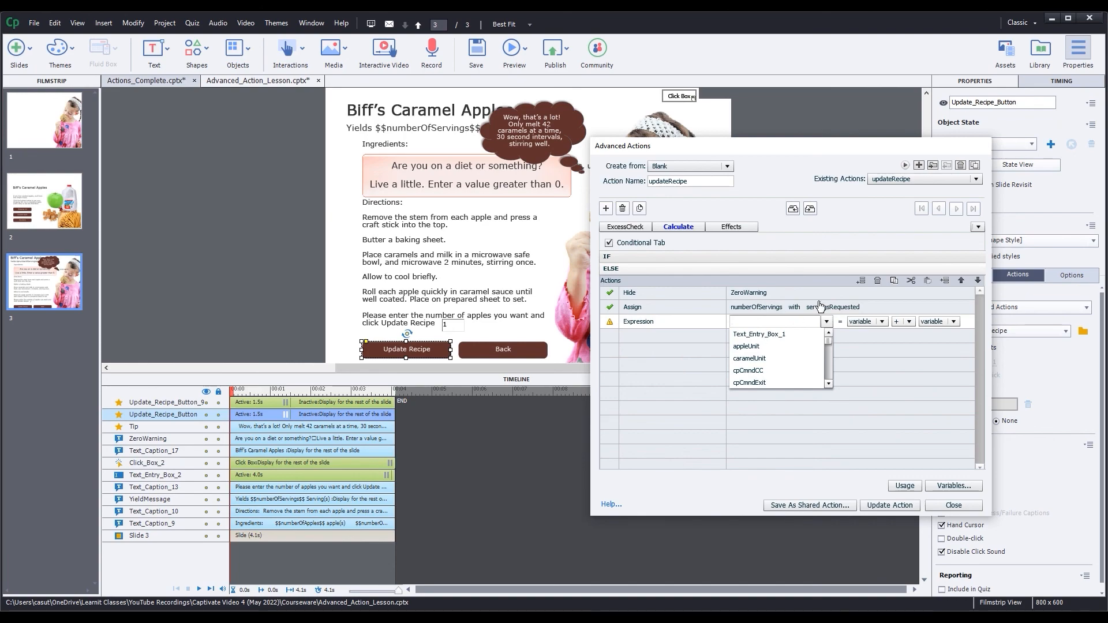
{"action": "type", "text": "nu"}
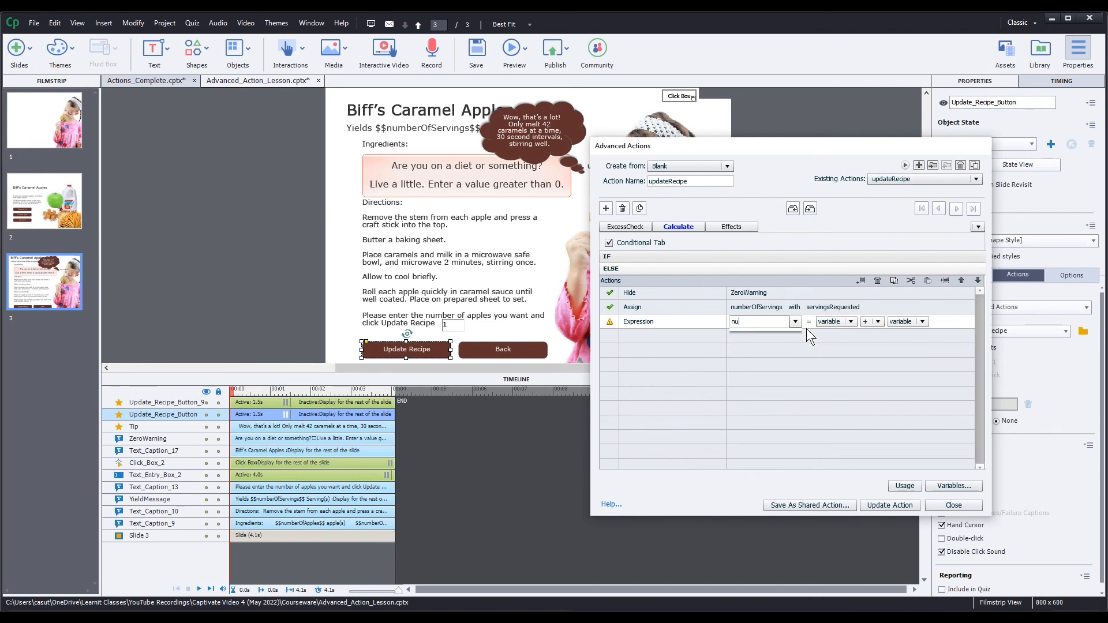
{"action": "left_click", "coordinate": [773, 335]}
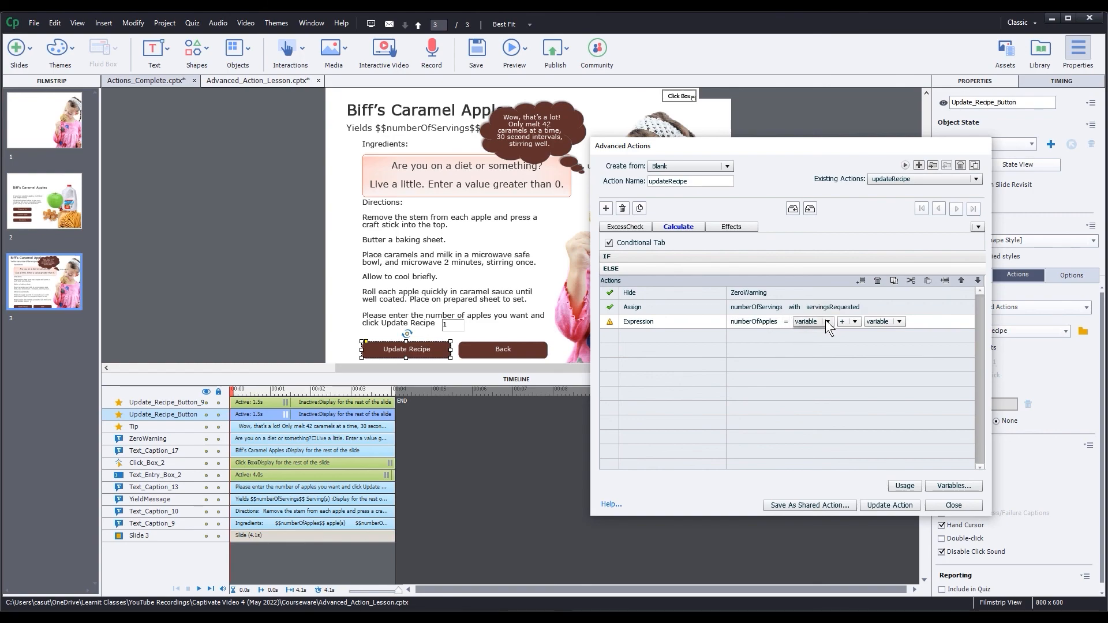
- Complete the numberOfApples expression as the variable appleUnit multiplied by the variable servingsRequested
{"action": "left_click", "coordinate": [827, 321]}
{"action": "left_click", "coordinate": [808, 336]}
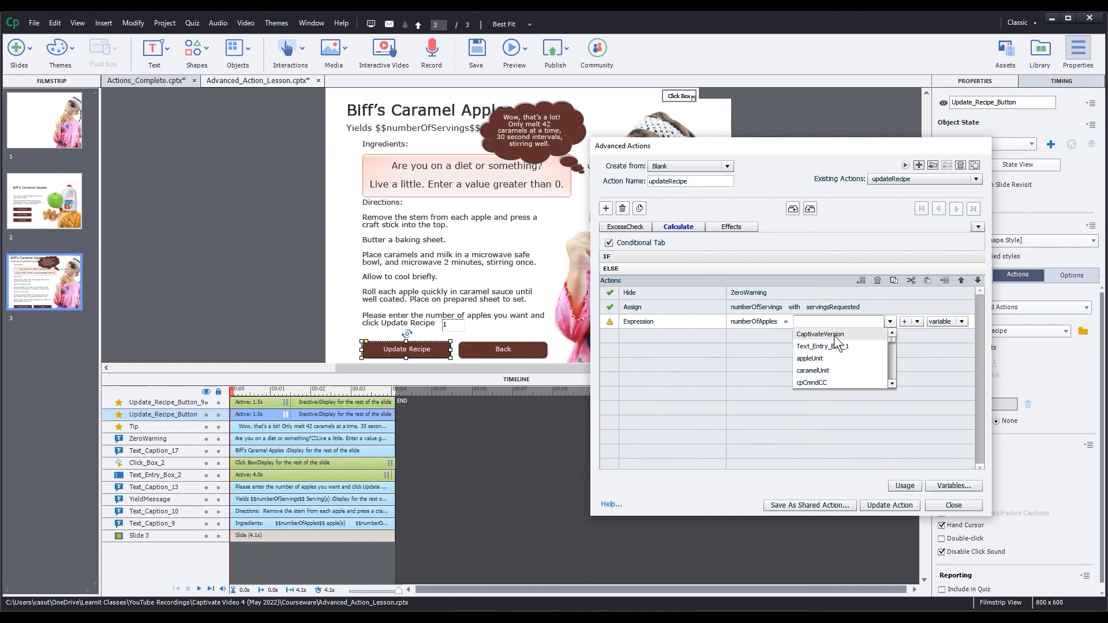
{"action": "left_click", "coordinate": [809, 358]}
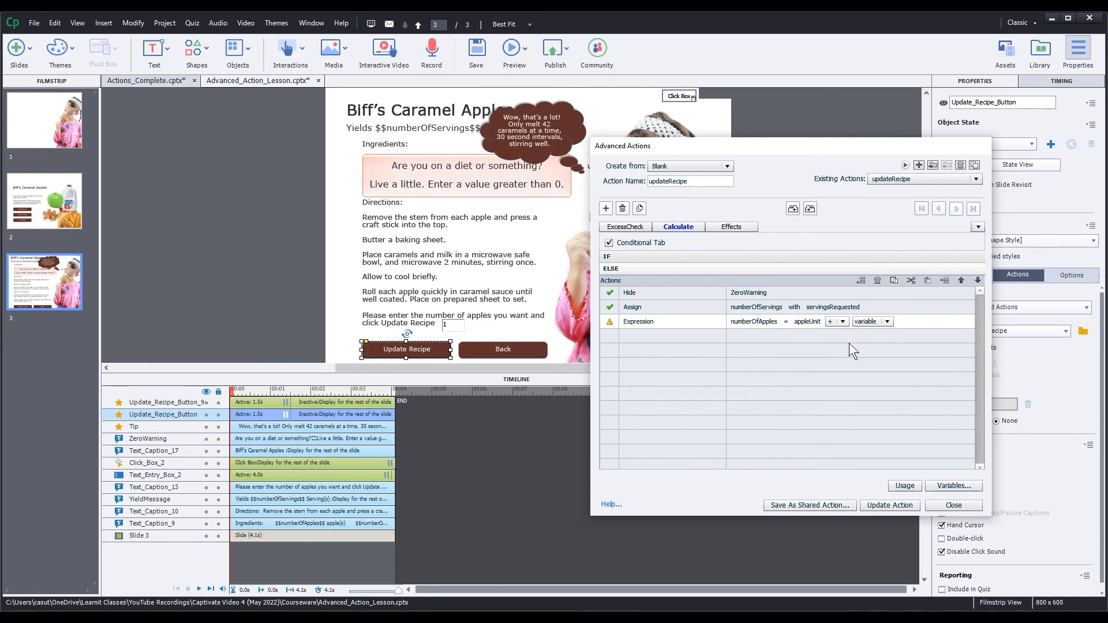
{"action": "left_click", "coordinate": [840, 321]}
{"action": "left_click", "coordinate": [856, 330]}
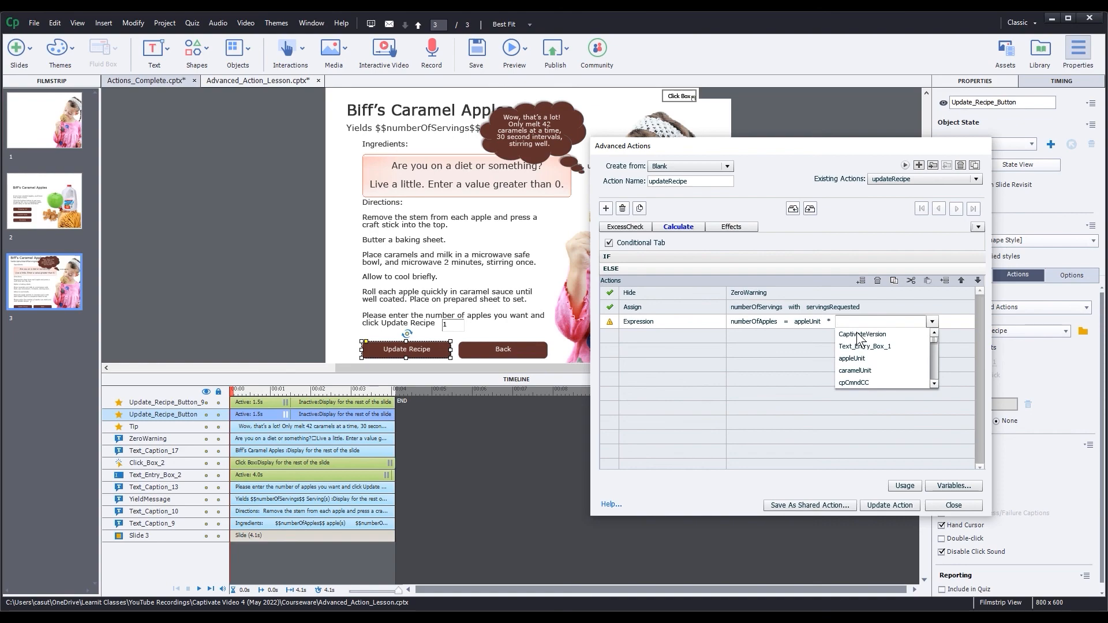
{"action": "type", "text": "ser"}
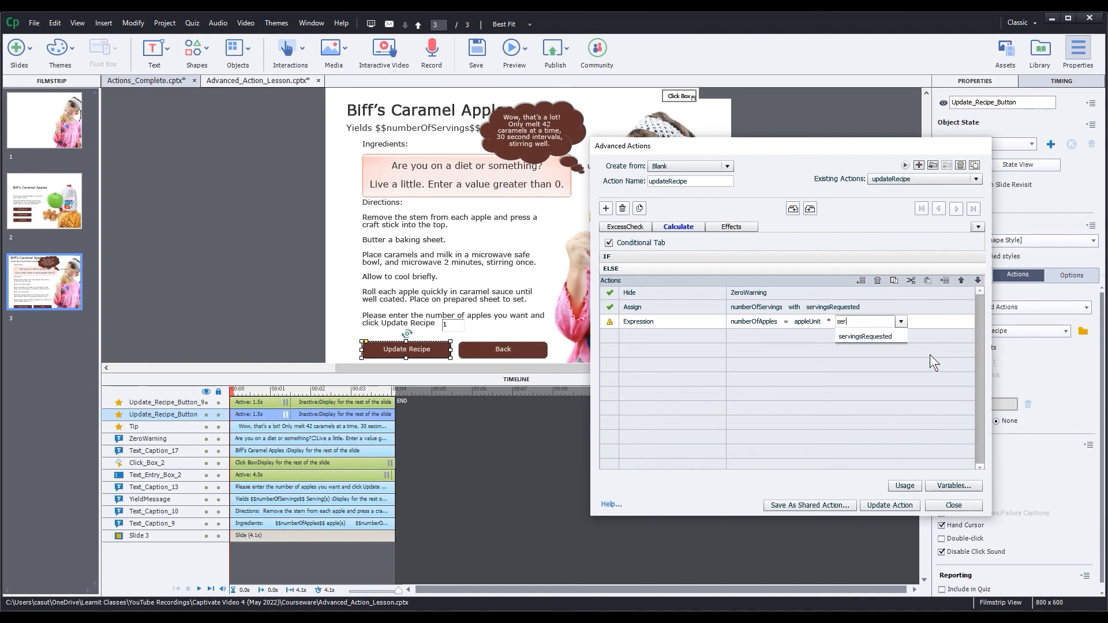
{"action": "left_click", "coordinate": [872, 344]}
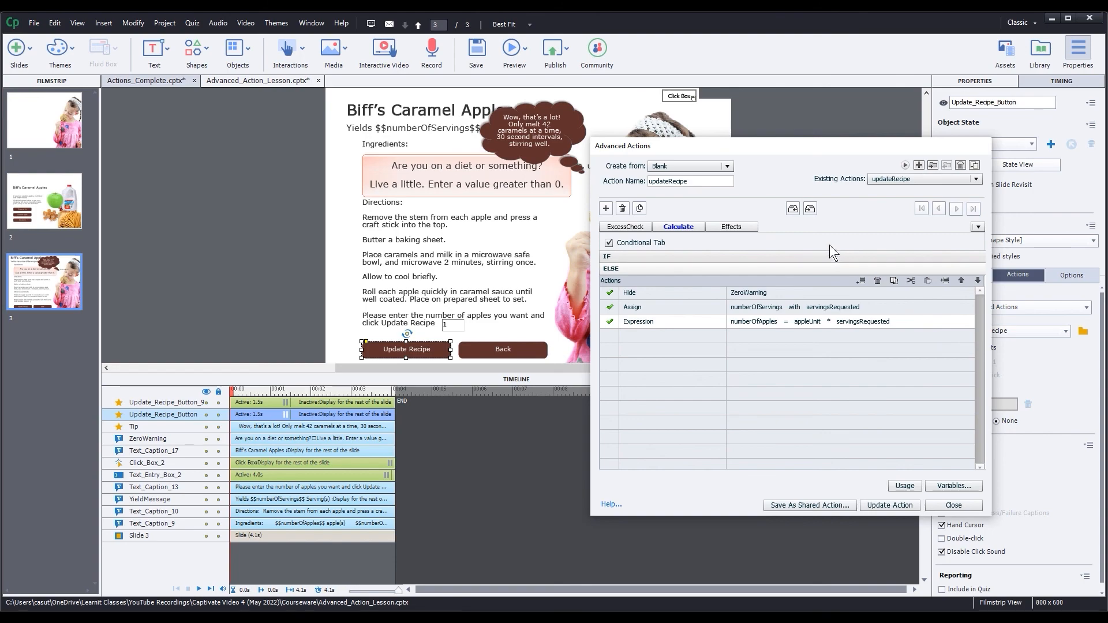
- Review the IF condition, IF actions and ELSE actions of the ExcessCheck decision
{"action": "left_click", "coordinate": [631, 228]}
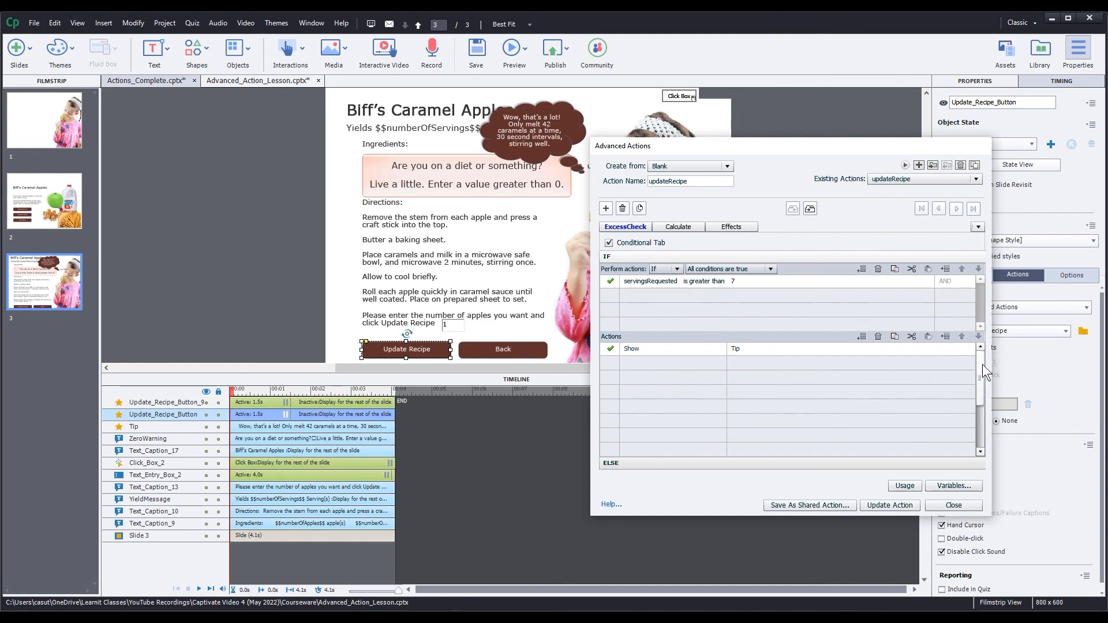
{"action": "mouse_move", "coordinate": [982, 365]}
{"action": "left_mouse_down"}
{"action": "mouse_move", "coordinate": [977, 445]}
{"action": "mouse_move", "coordinate": [979, 359]}
{"action": "left_mouse_up"}
{"action": "left_click", "coordinate": [666, 464]}
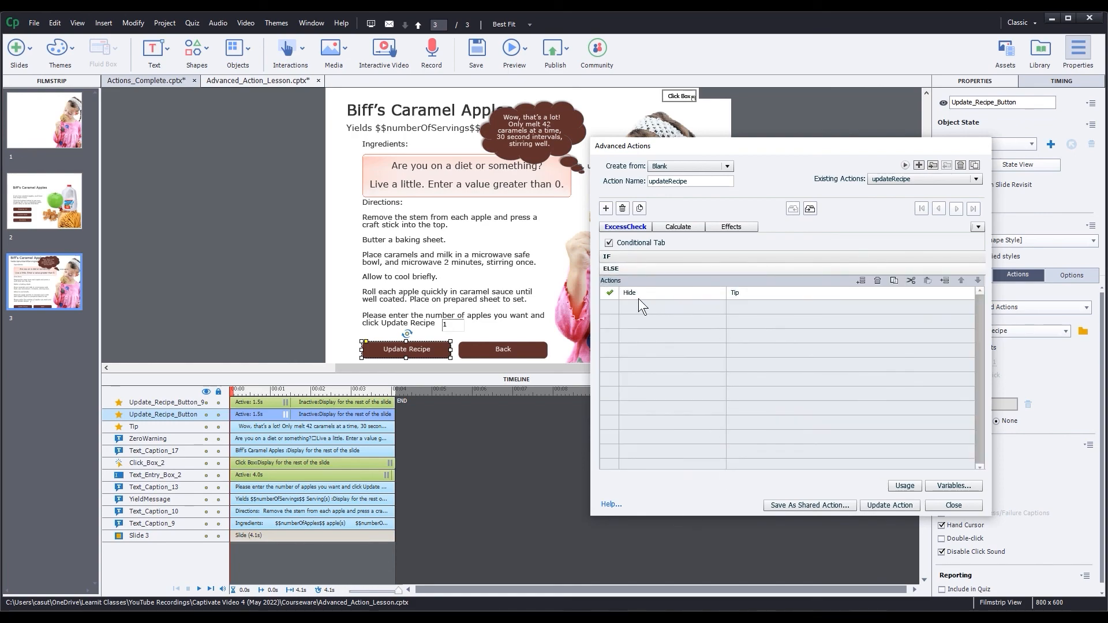
- Add another Expression action to the ELSE actions of the Calculate decision, with numberOfCaramels as its result variable
{"action": "left_click", "coordinate": [677, 226]}
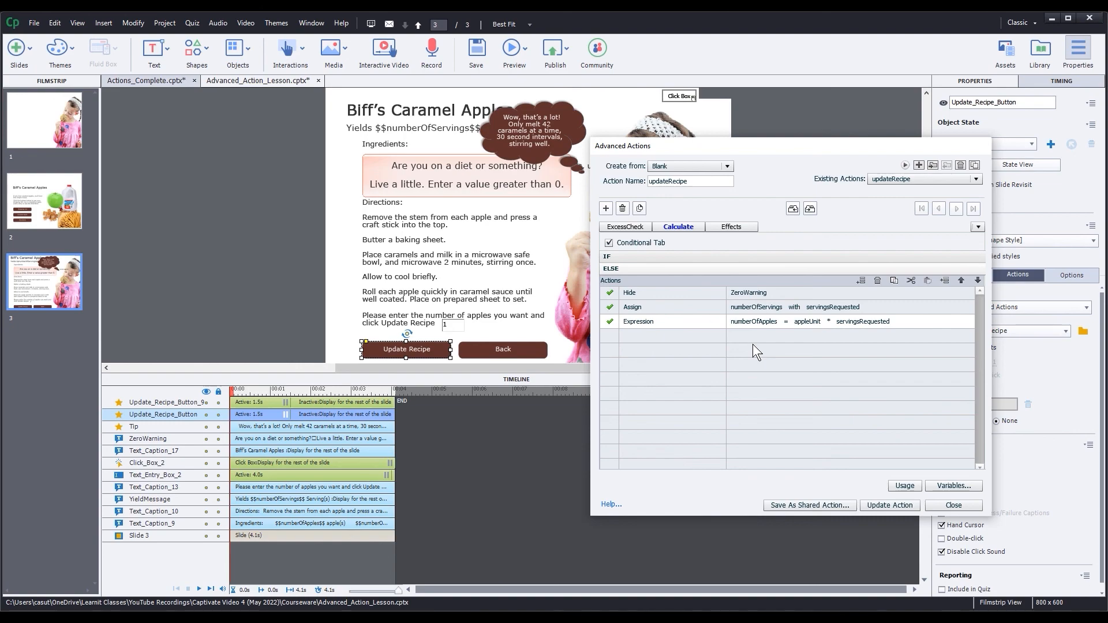
{"action": "left_click", "coordinate": [641, 332]}
{"action": "key", "text": "e"}
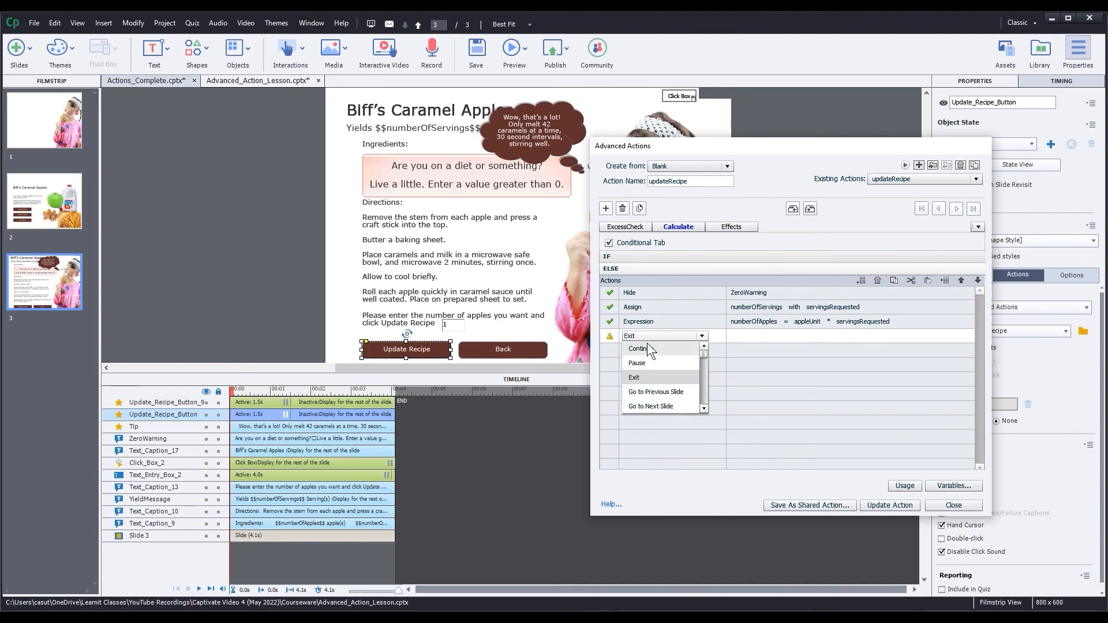
{"action": "key", "text": "e"}
{"action": "key", "text": "e"}
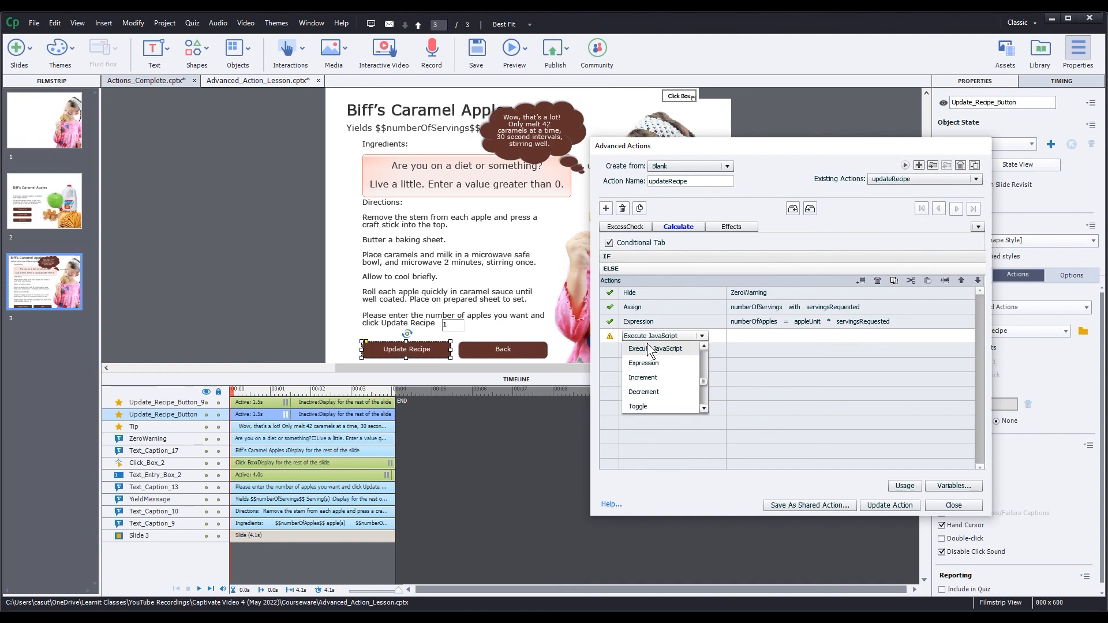
{"action": "left_click", "coordinate": [646, 355]}
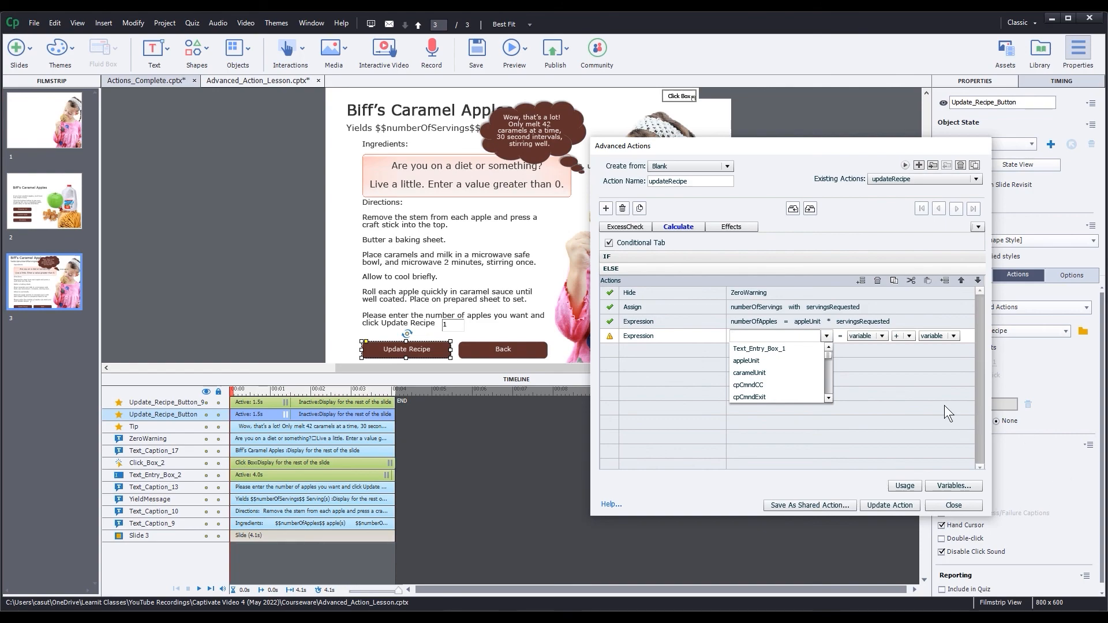
{"action": "type", "text": "num"}
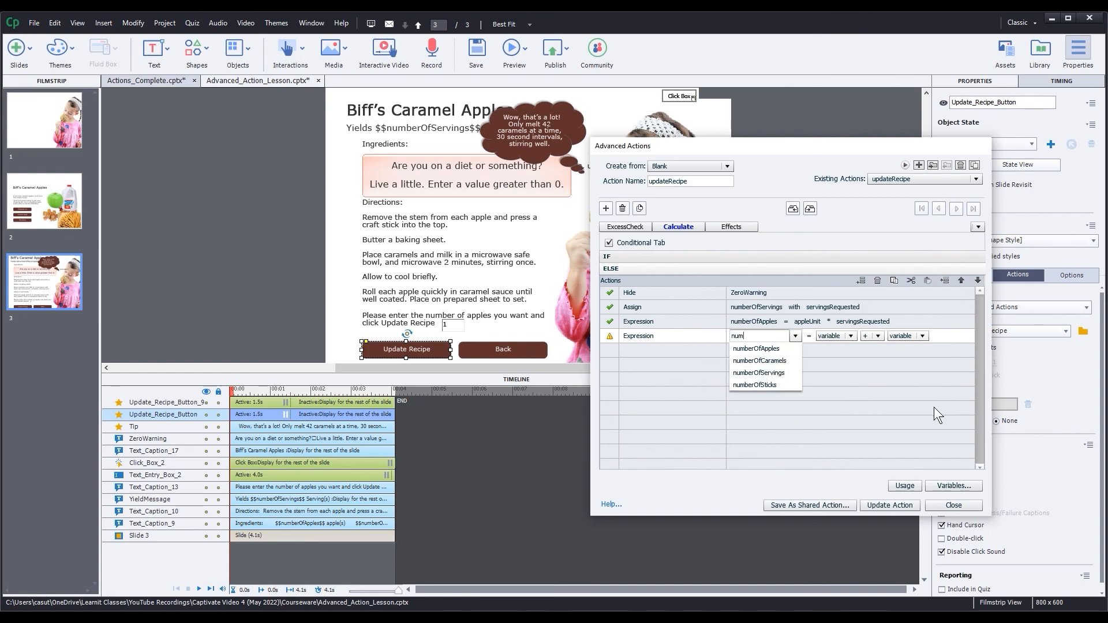
{"action": "left_click", "coordinate": [781, 362]}
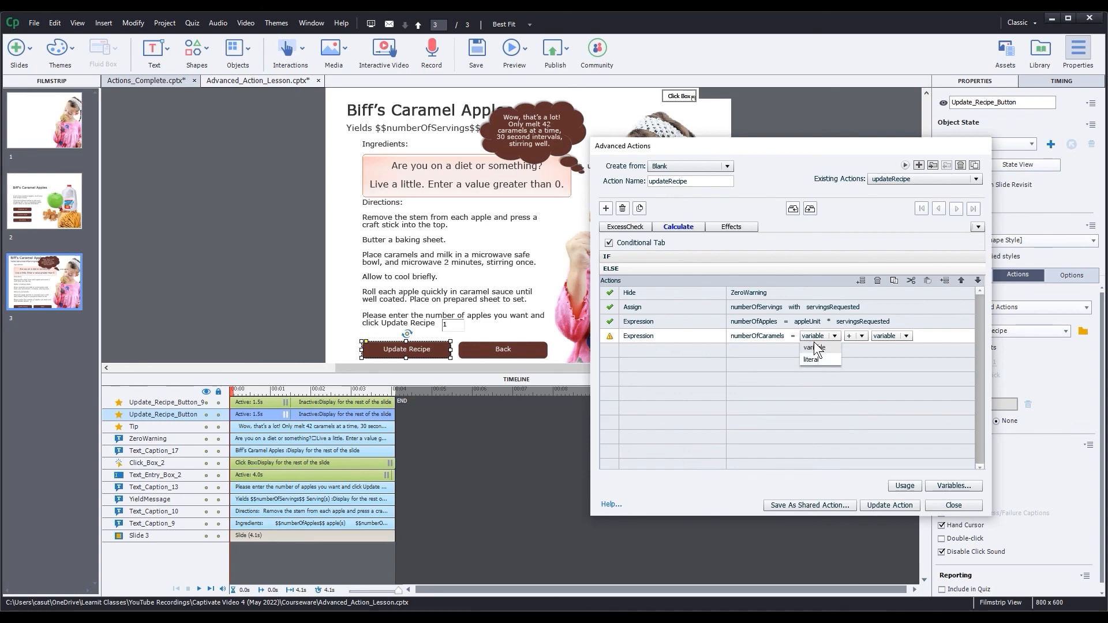
- Complete the numberOfCaramels expression as the variable caramelUnit multiplied by the variable servingsRequested
{"action": "left_click", "coordinate": [814, 343]}
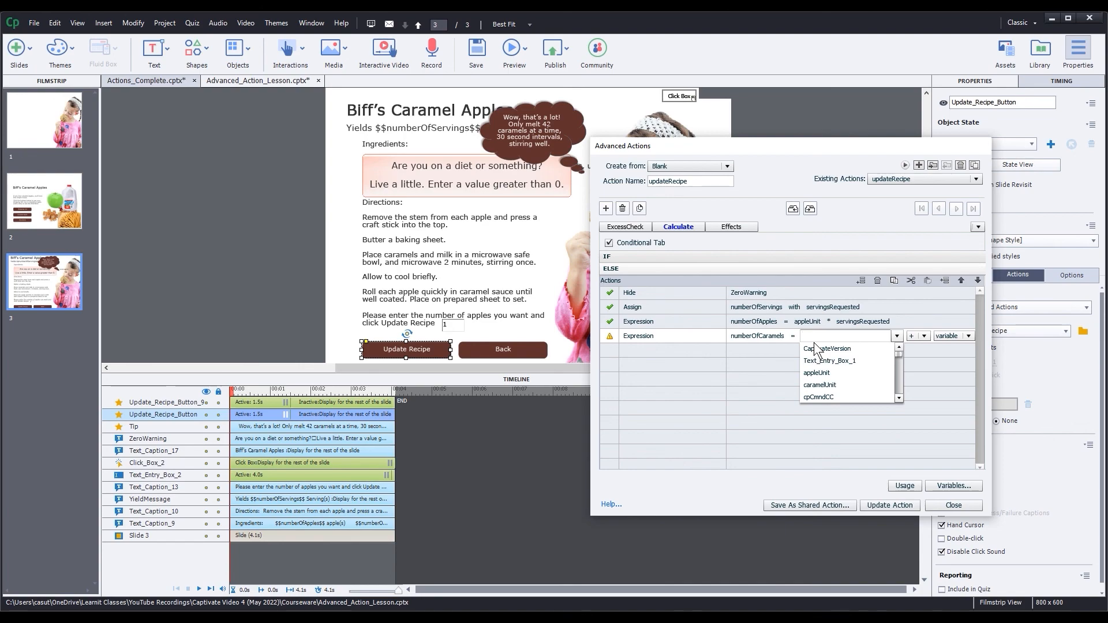
{"action": "type", "text": "car"}
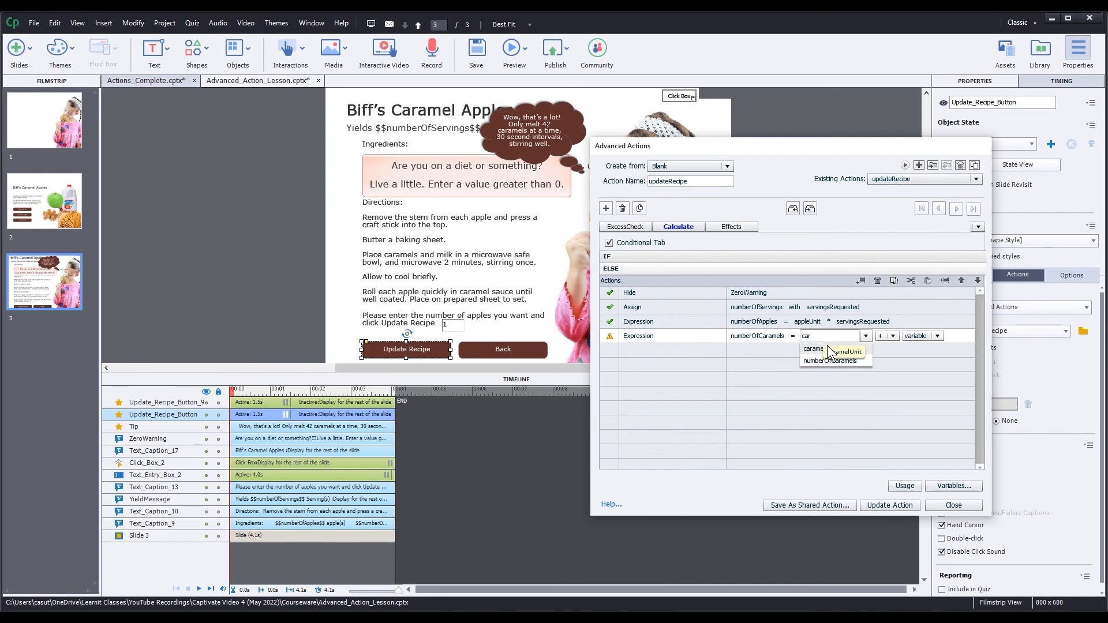
{"action": "left_click", "coordinate": [826, 349]}
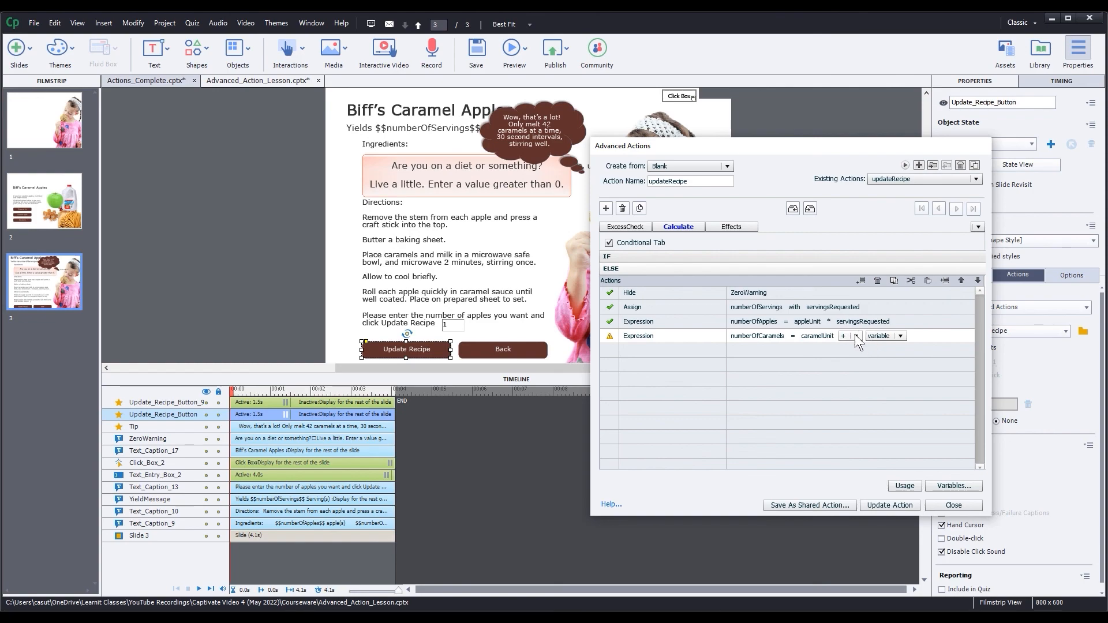
{"action": "left_click", "coordinate": [856, 336]}
{"action": "left_click", "coordinate": [870, 348]}
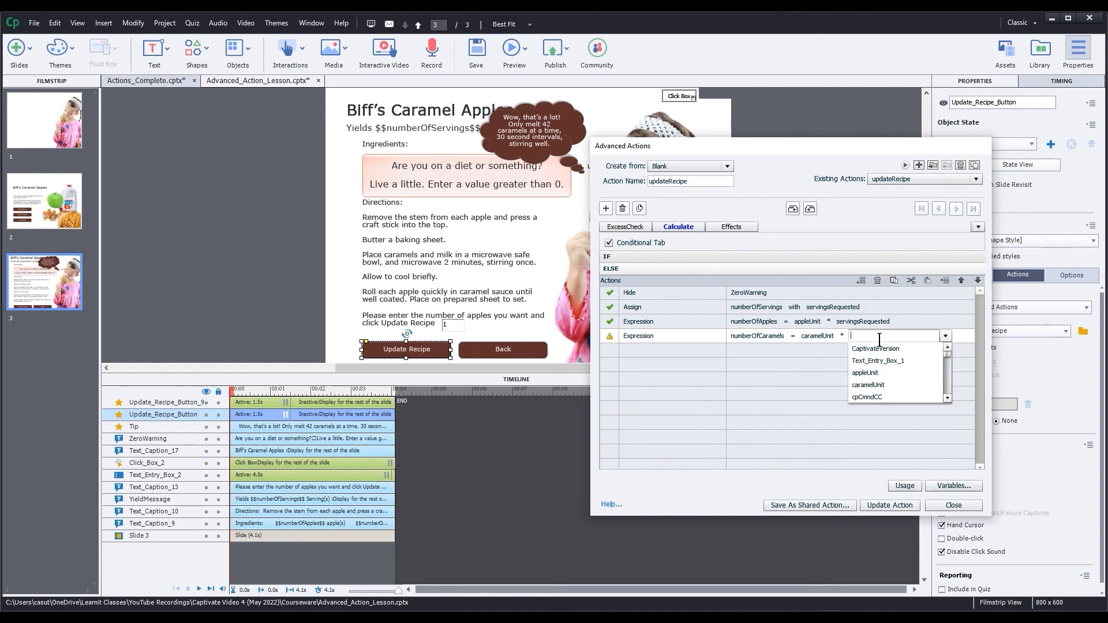
{"action": "type", "text": "serv"}
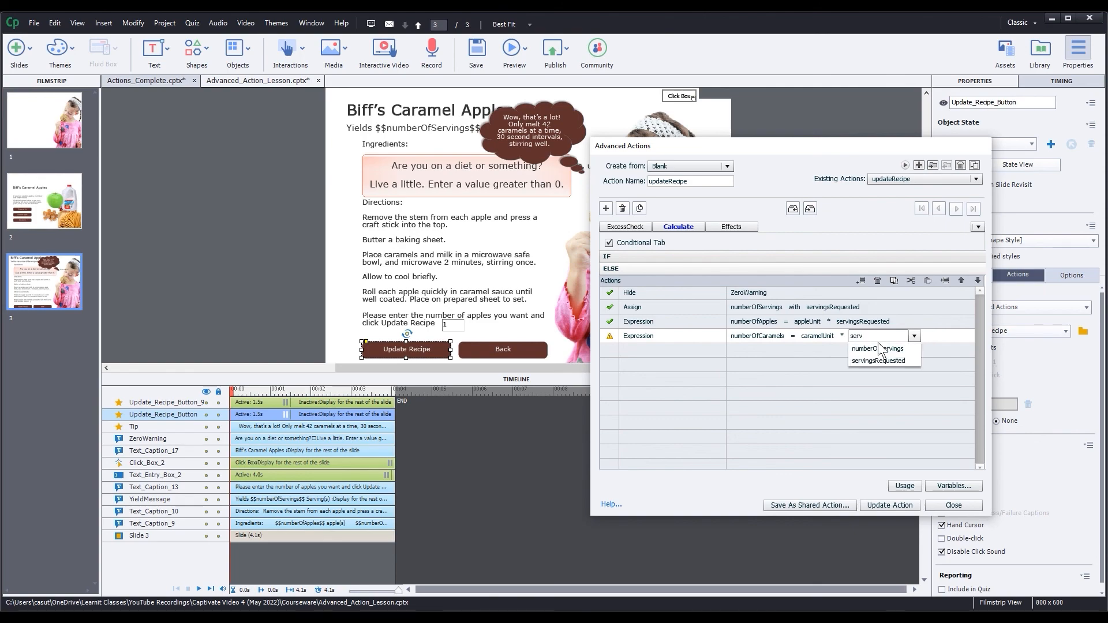
{"action": "left_click", "coordinate": [879, 361]}
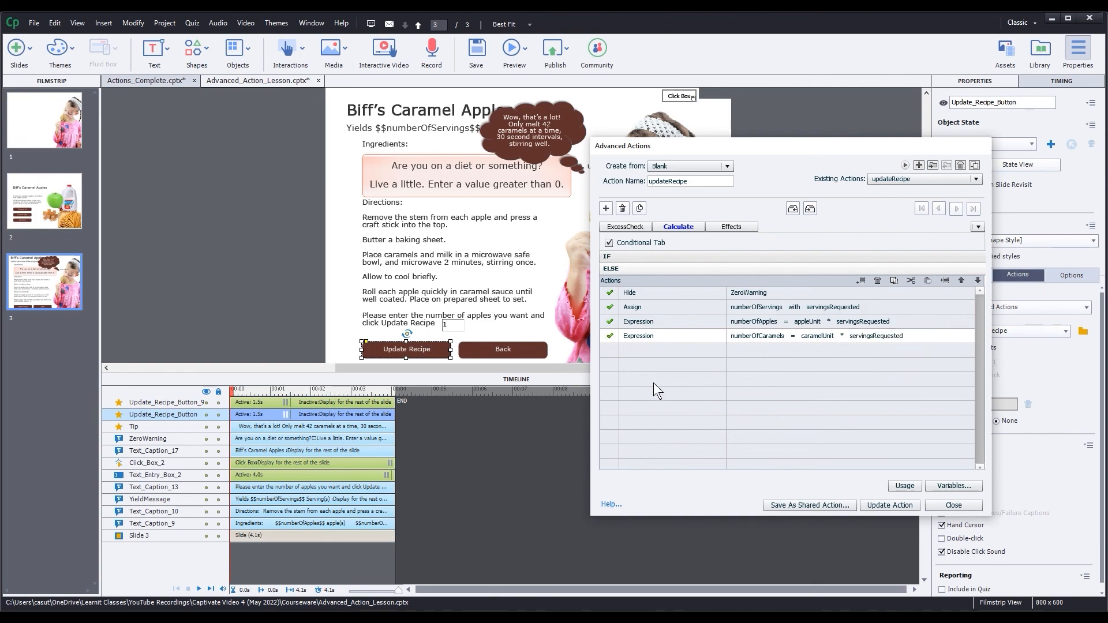
- Add another Expression action to the ELSE actions of the Calculate decision, with teaspoonsOfMilk as its result variable
{"action": "left_click", "coordinate": [643, 350]}
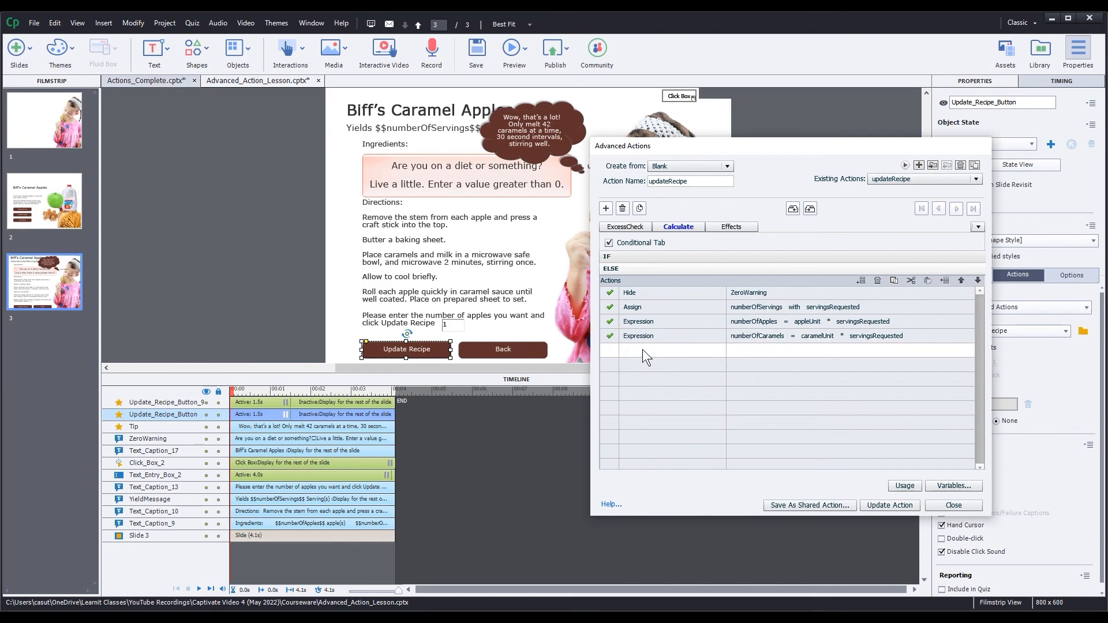
{"action": "left_click", "coordinate": [642, 351]}
{"action": "key", "text": "e"}
{"action": "key", "text": "e"}
{"action": "key", "text": "e"}
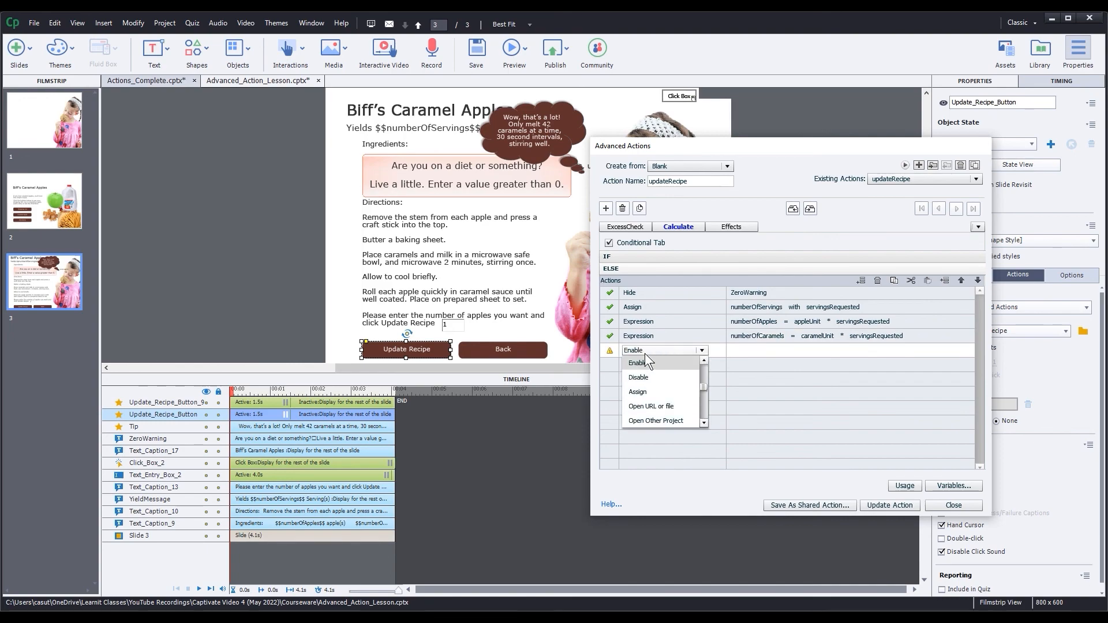
{"action": "left_click", "coordinate": [653, 378]}
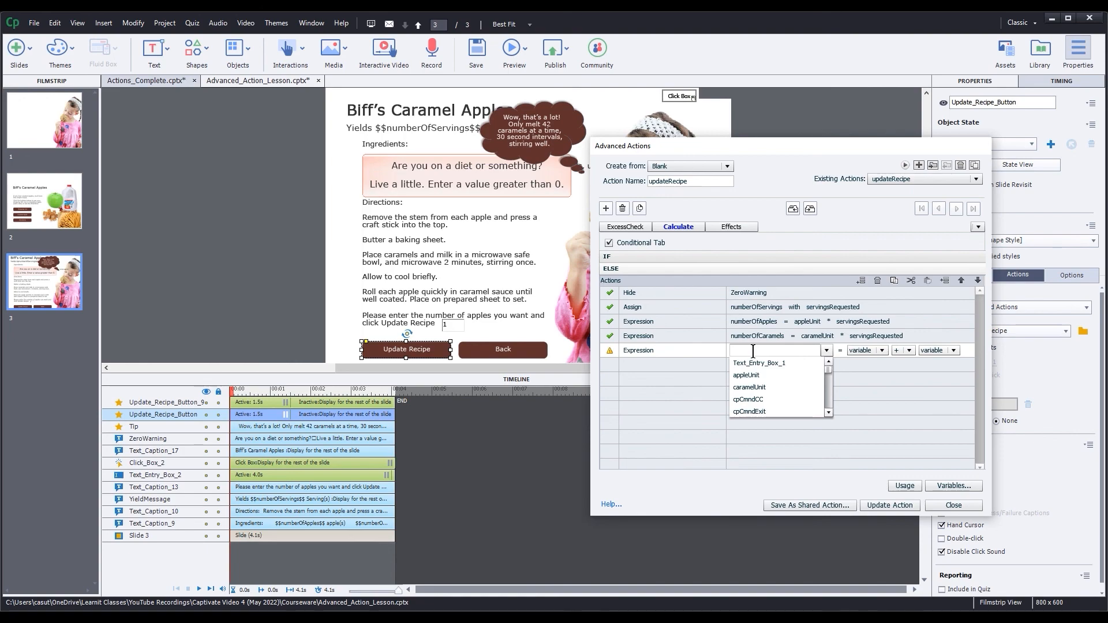
{"action": "type", "text": "tea"}
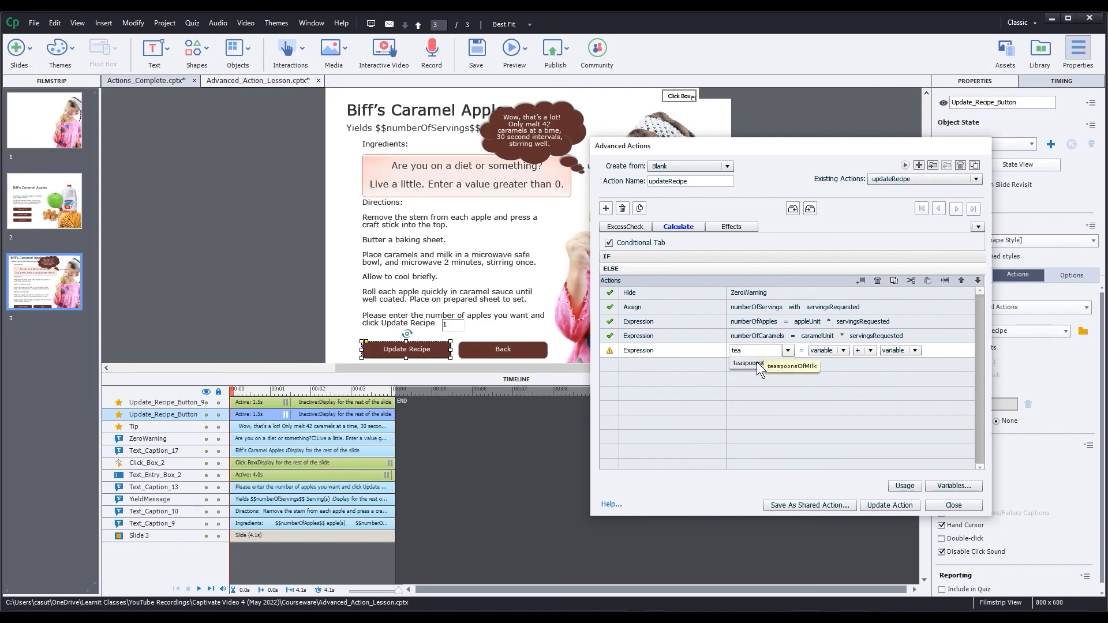
{"action": "left_click", "coordinate": [756, 362]}
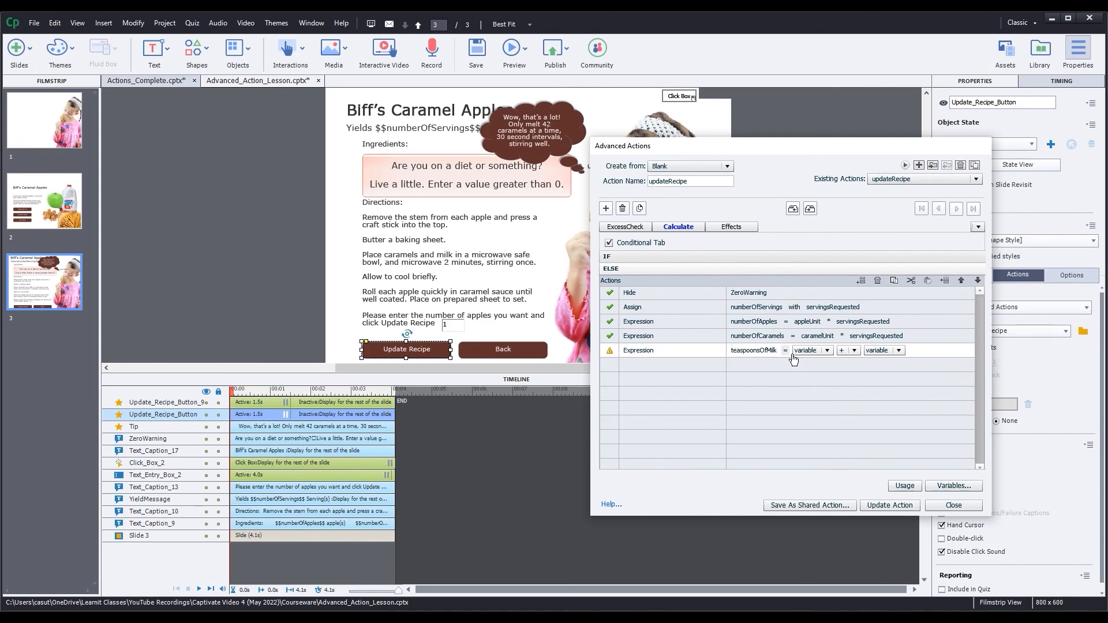
- Complete the teaspoonsOfMilk expression as the variable milkUnit multiplied by the variable servingsRequested
{"action": "left_click", "coordinate": [808, 349]}
{"action": "left_click", "coordinate": [812, 369]}
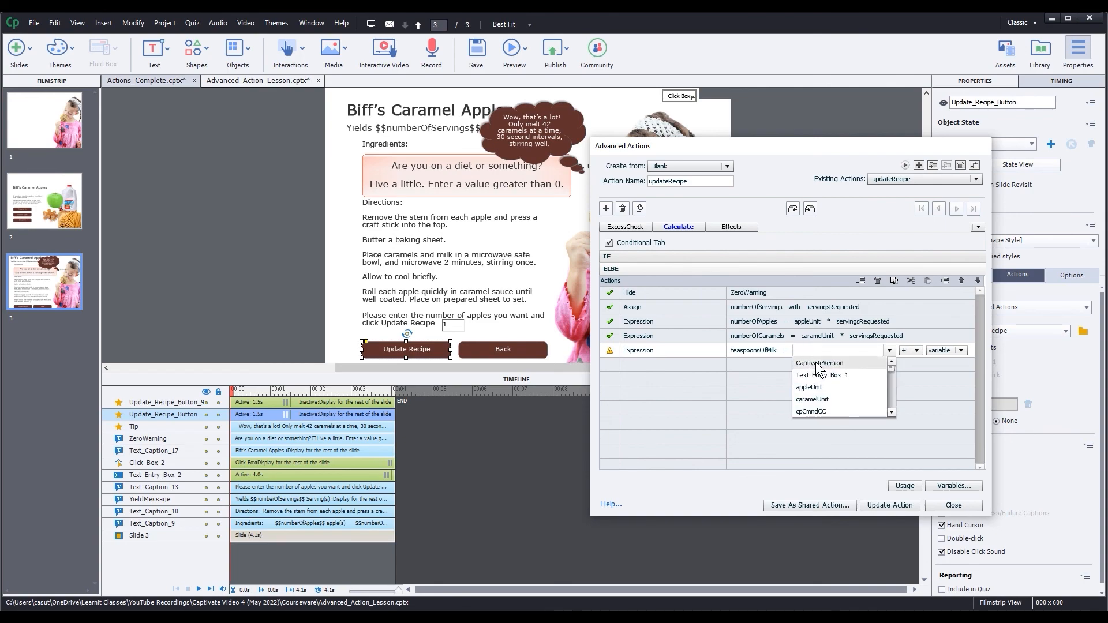
{"action": "type", "text": "milk"}
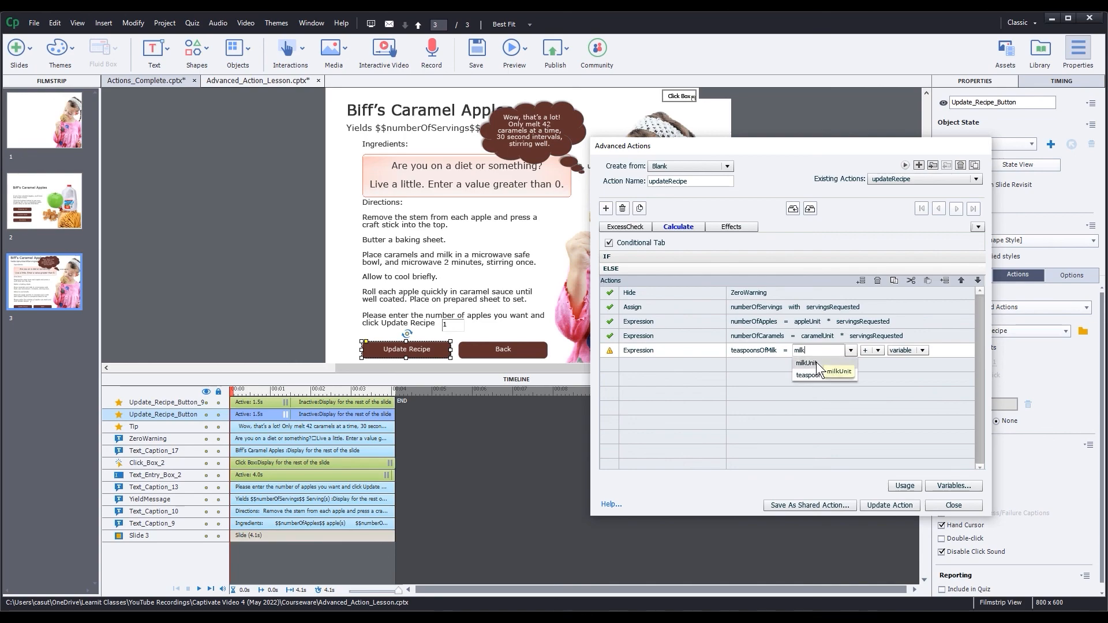
{"action": "left_click", "coordinate": [816, 361]}
{"action": "left_click", "coordinate": [835, 351]}
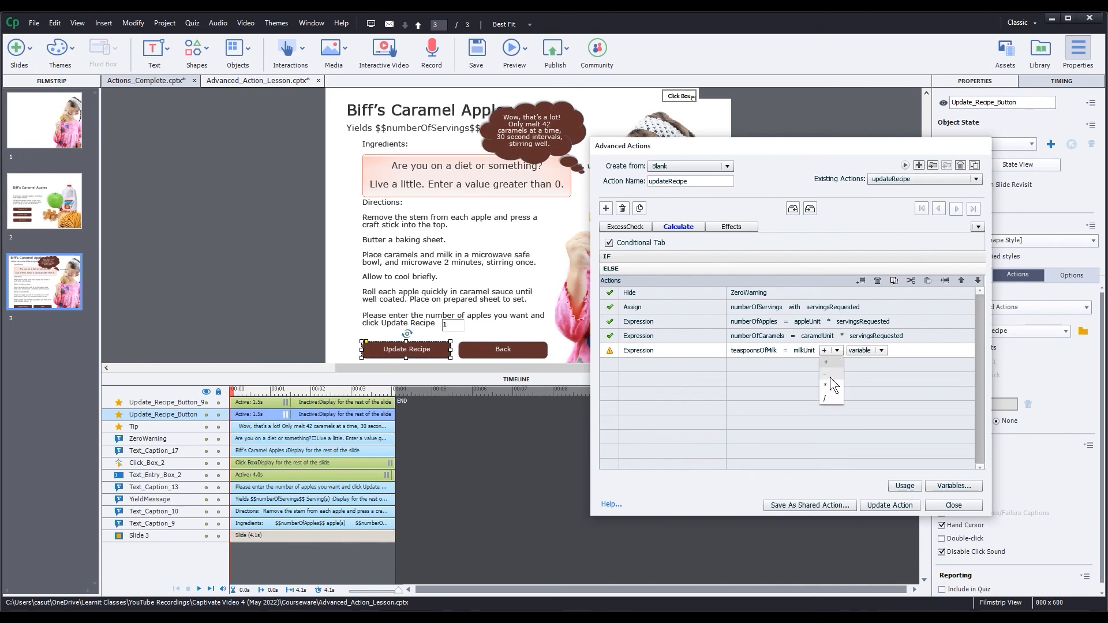
{"action": "left_click", "coordinate": [830, 382]}
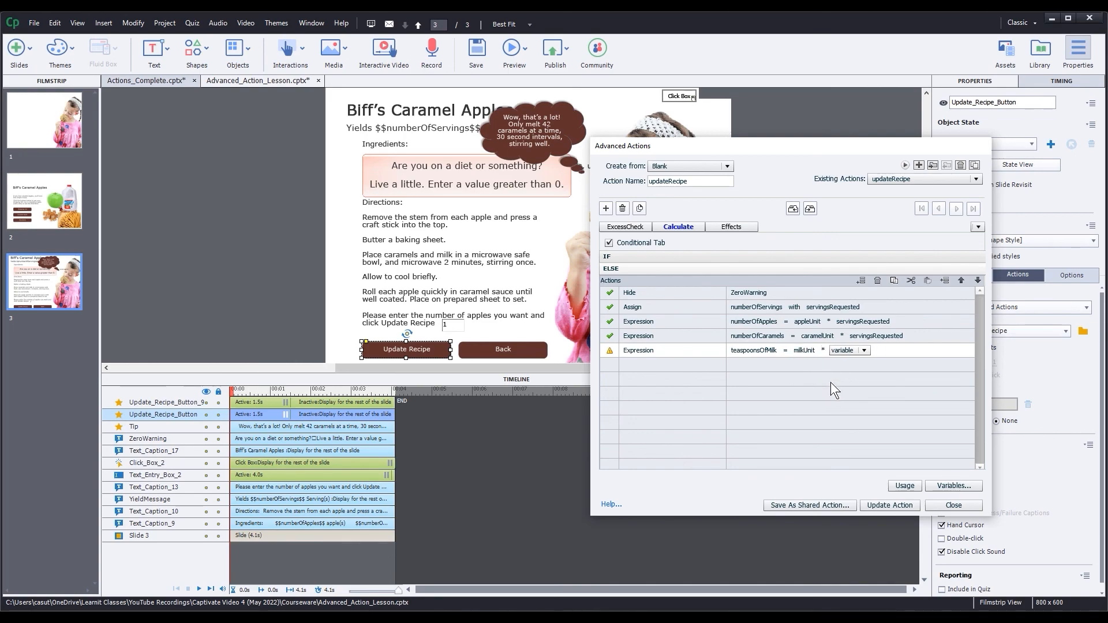
{"action": "left_click", "coordinate": [844, 350]}
{"action": "left_click", "coordinate": [844, 362]}
{"action": "type", "text": "ser"}
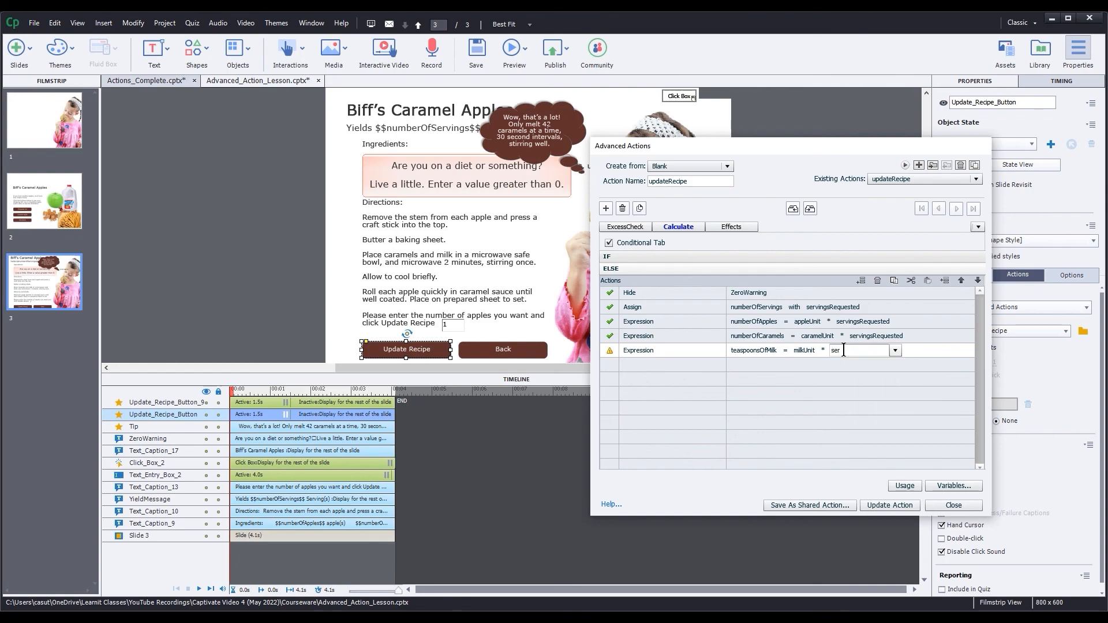
{"action": "left_click", "coordinate": [849, 374]}
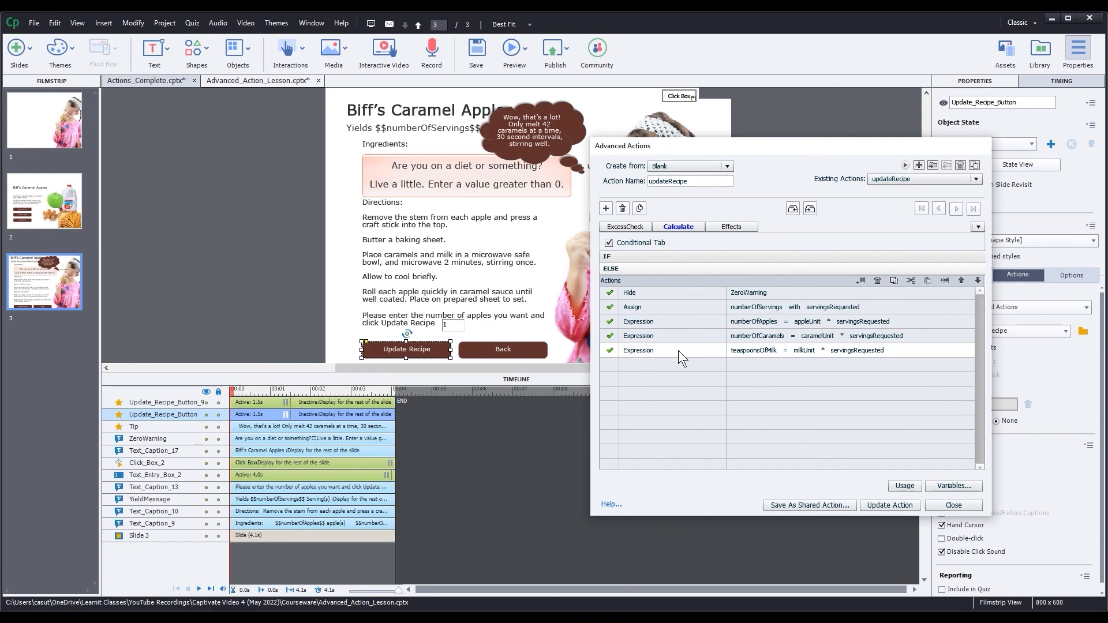
- Add another Expression action to the ELSE actions of the Calculate decision, with numberOfSticks as its result variable
{"action": "left_click", "coordinate": [894, 281]}
{"action": "left_click", "coordinate": [639, 361]}
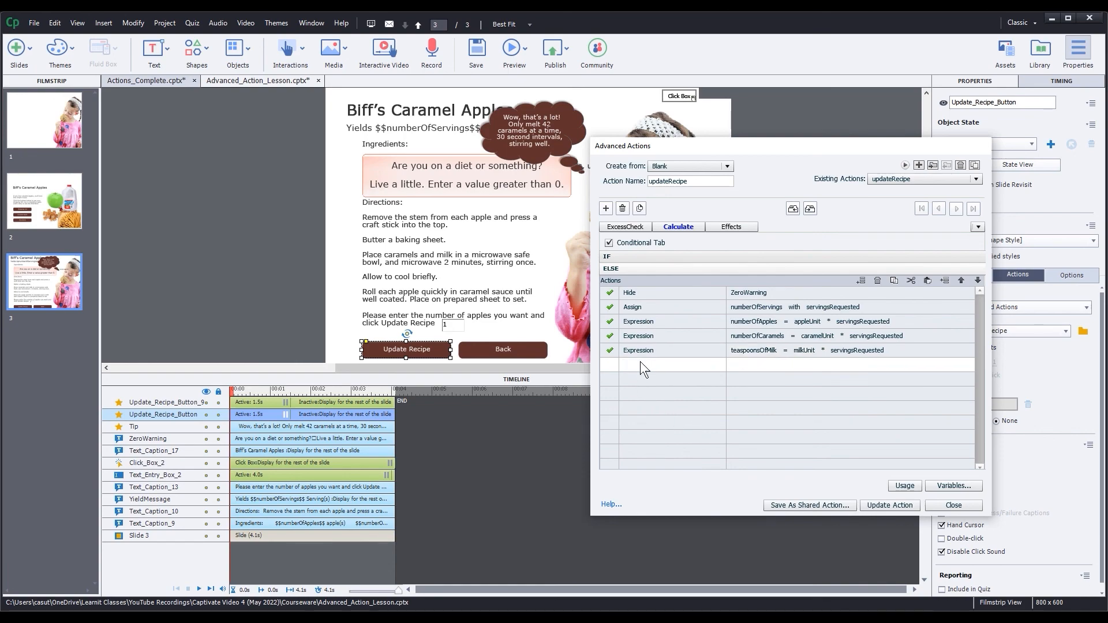
{"action": "left_click", "coordinate": [639, 361]}
{"action": "scroll", "coordinate": [661, 385], "scroll_direction": "down", "scroll_amount": 4}
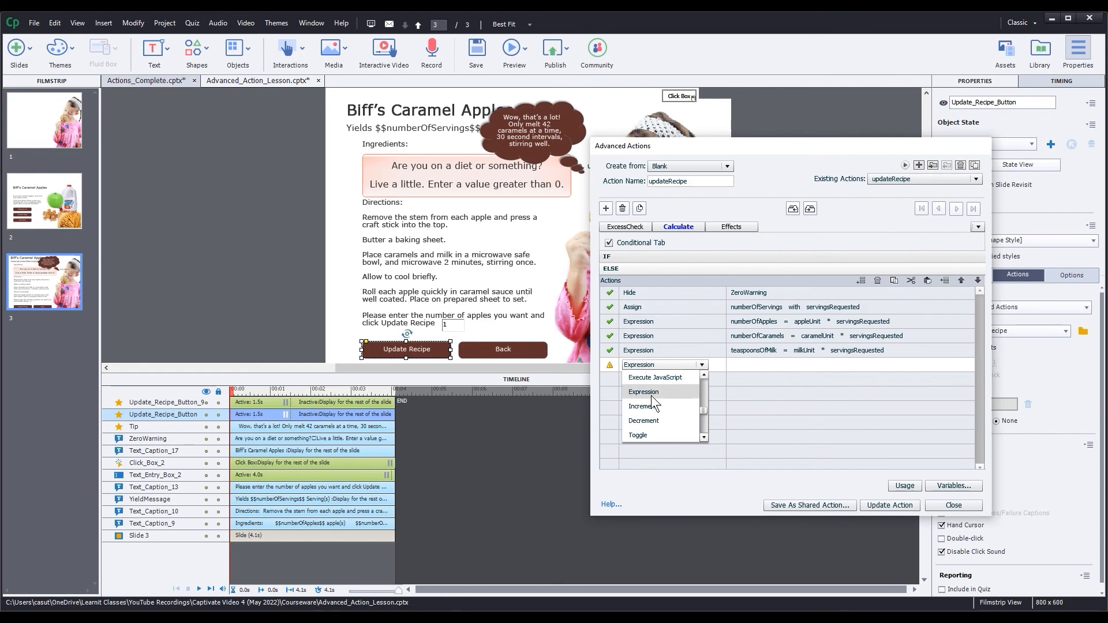
{"action": "left_click", "coordinate": [651, 395]}
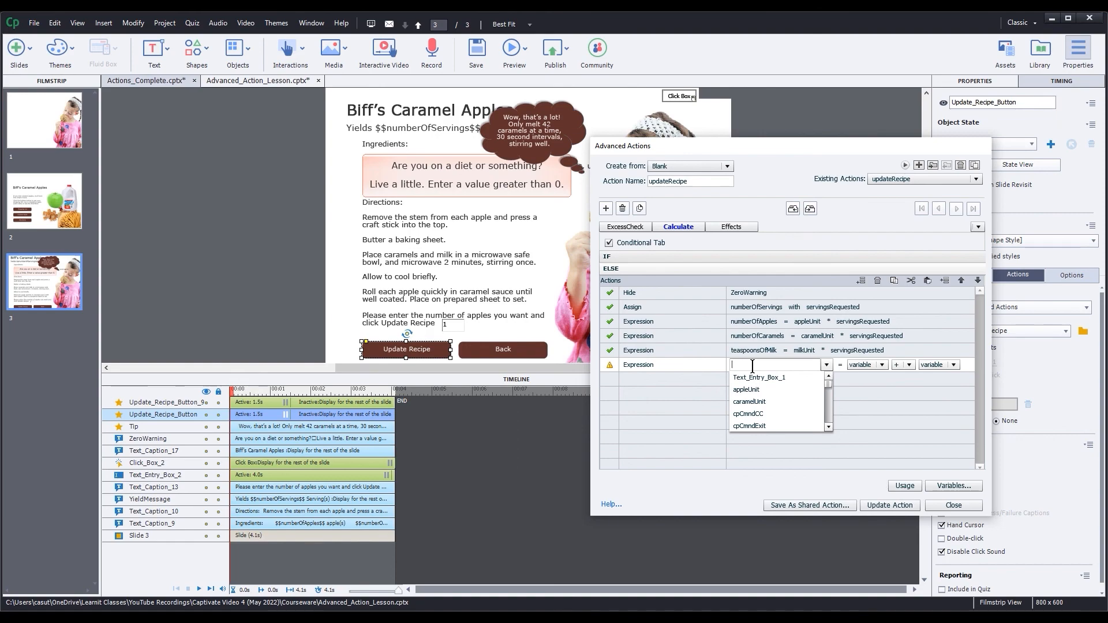
{"action": "type", "text": "num"}
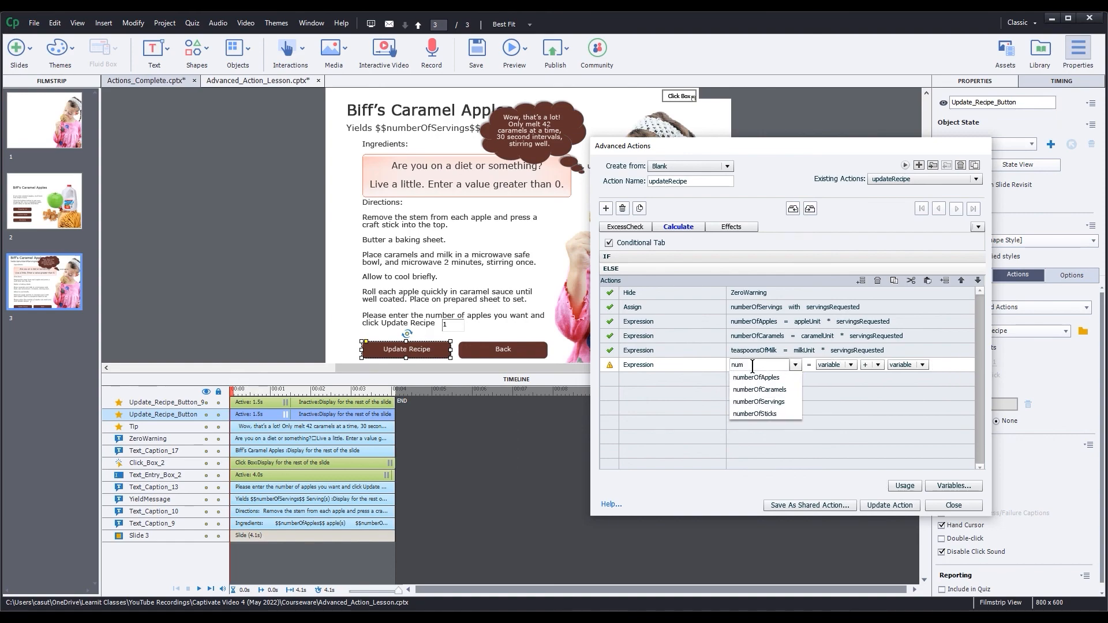
{"action": "left_click", "coordinate": [757, 412]}
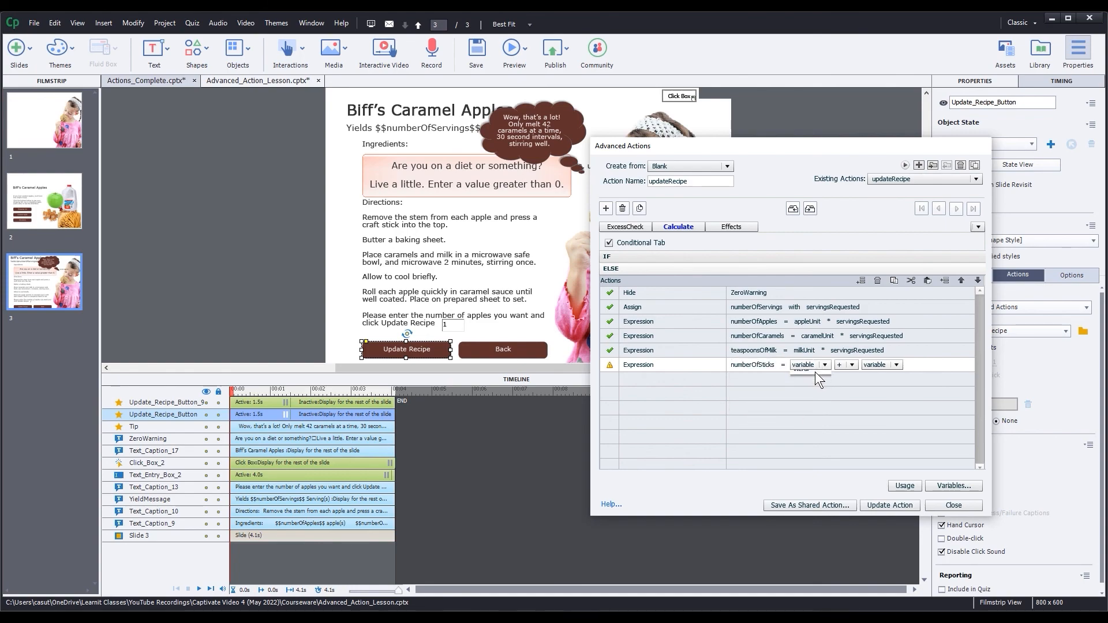
- Complete the numberOfSticks expression as the variable stickUnit multiplied by the variable servingsRequested
{"action": "left_click", "coordinate": [816, 374]}
{"action": "type", "text": "st"}
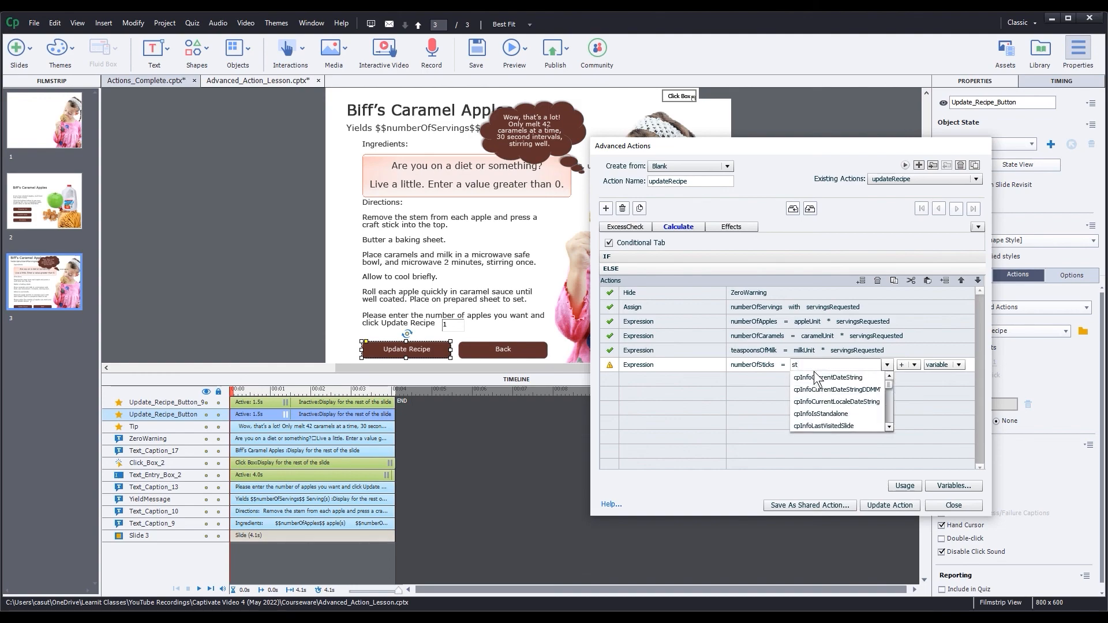
{"action": "type", "text": "ic"}
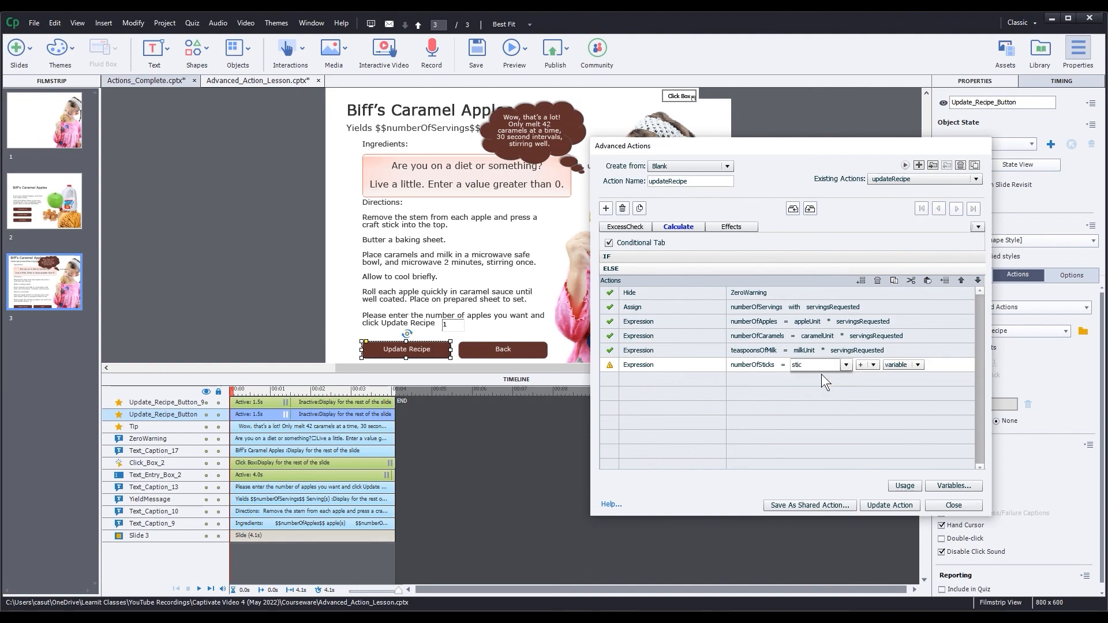
{"action": "type", "text": "k"}
{"action": "left_click", "coordinate": [810, 387]}
{"action": "left_click", "coordinate": [838, 365]}
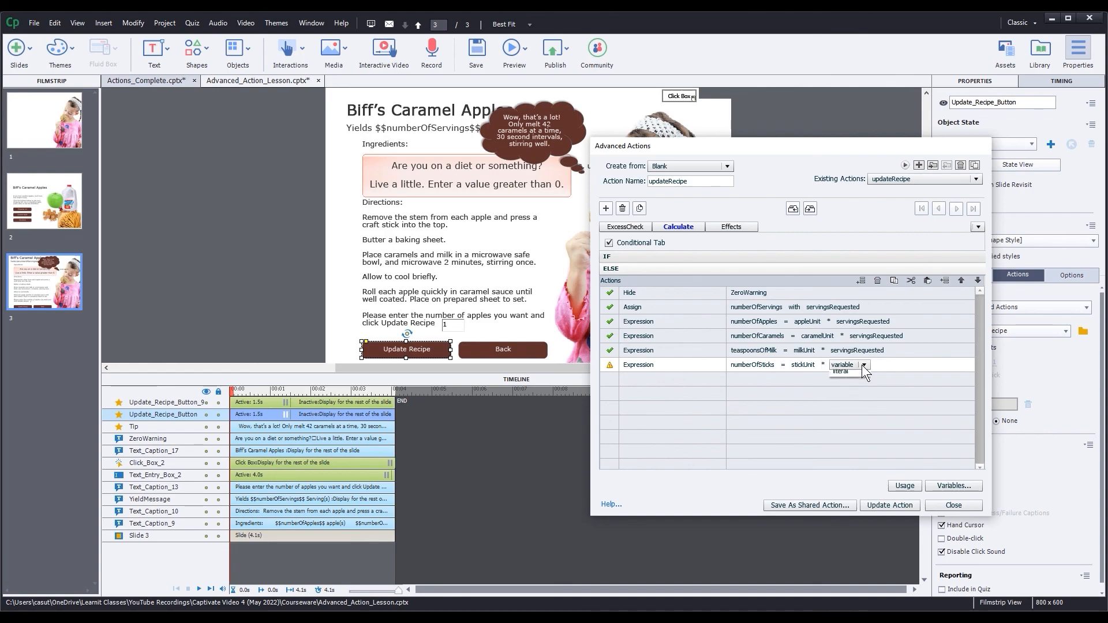
{"action": "left_click", "coordinate": [848, 375]}
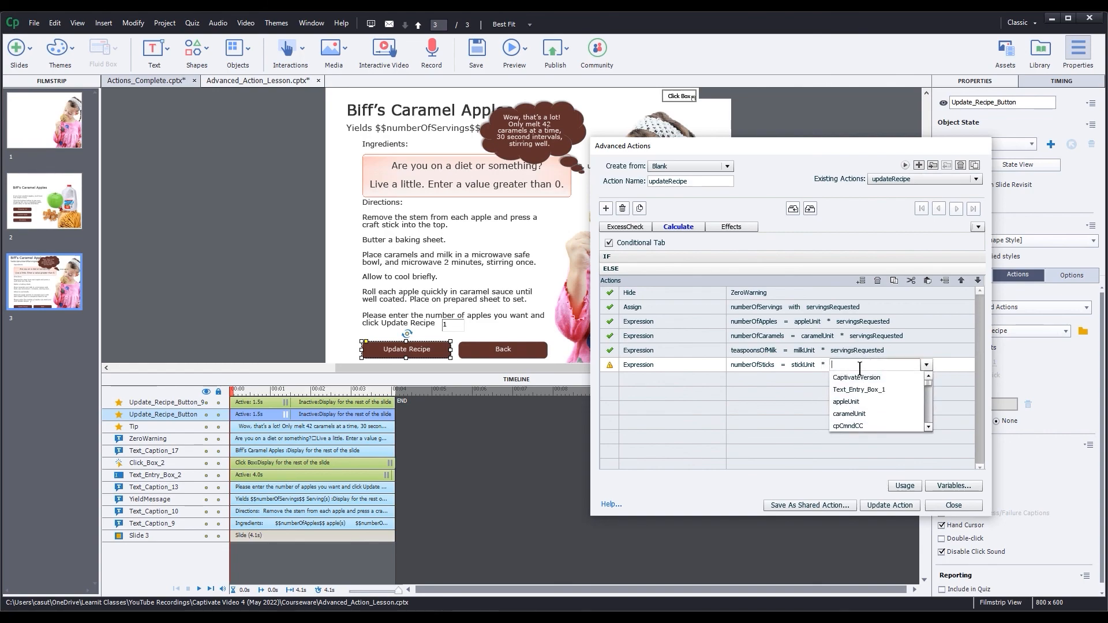
{"action": "type", "text": "ser"}
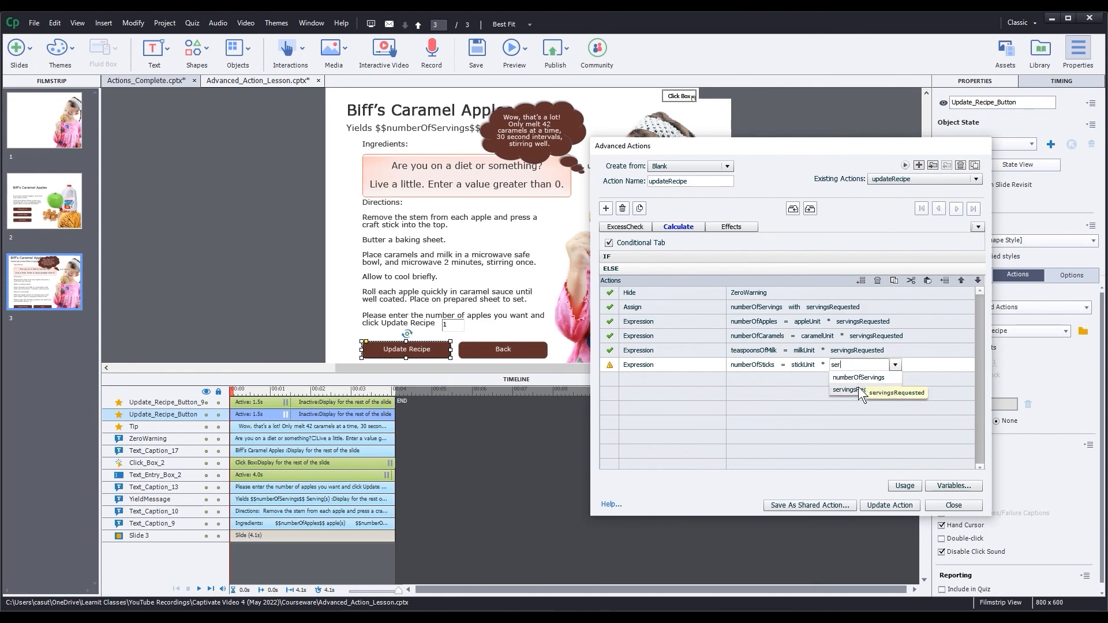
{"action": "left_click", "coordinate": [858, 386]}
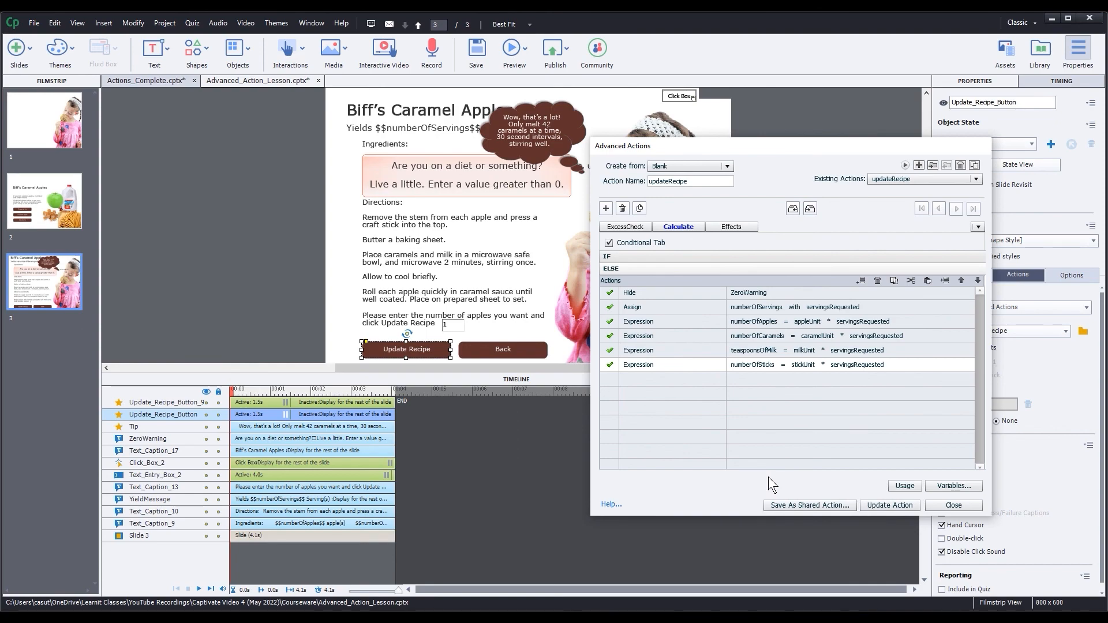
- Add an Apply Effect action to the Effects decision that plays the Flicker emphasis effect on YieldMessage
{"action": "left_click", "coordinate": [731, 227]}
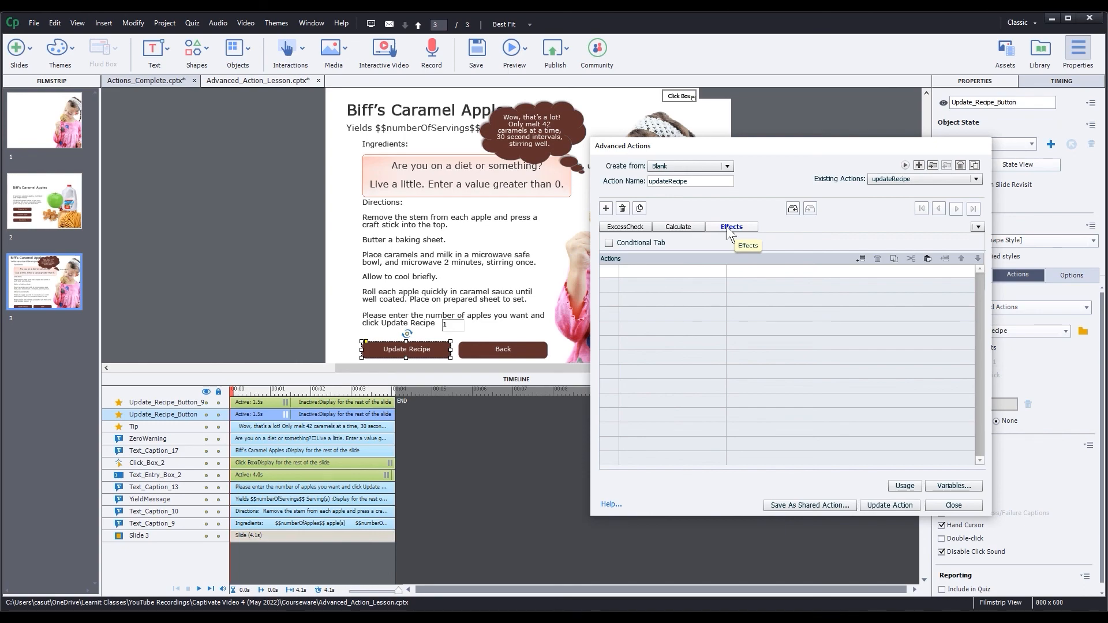
{"action": "left_click", "coordinate": [660, 270]}
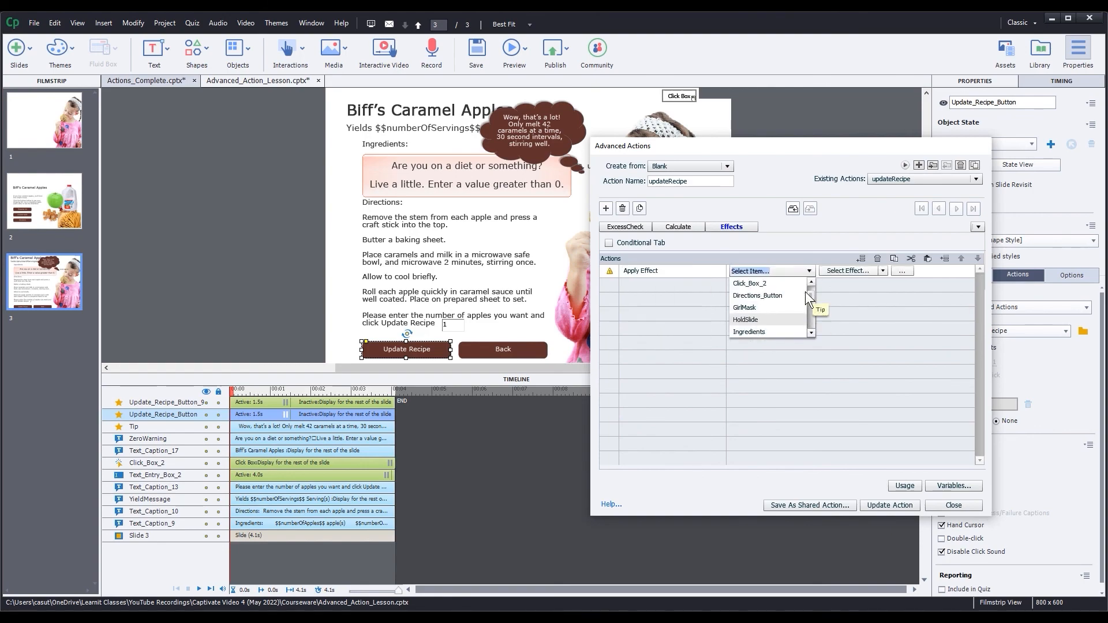
{"action": "left_click_drag", "start_coordinate": [810, 293], "coordinate": [808, 326]}
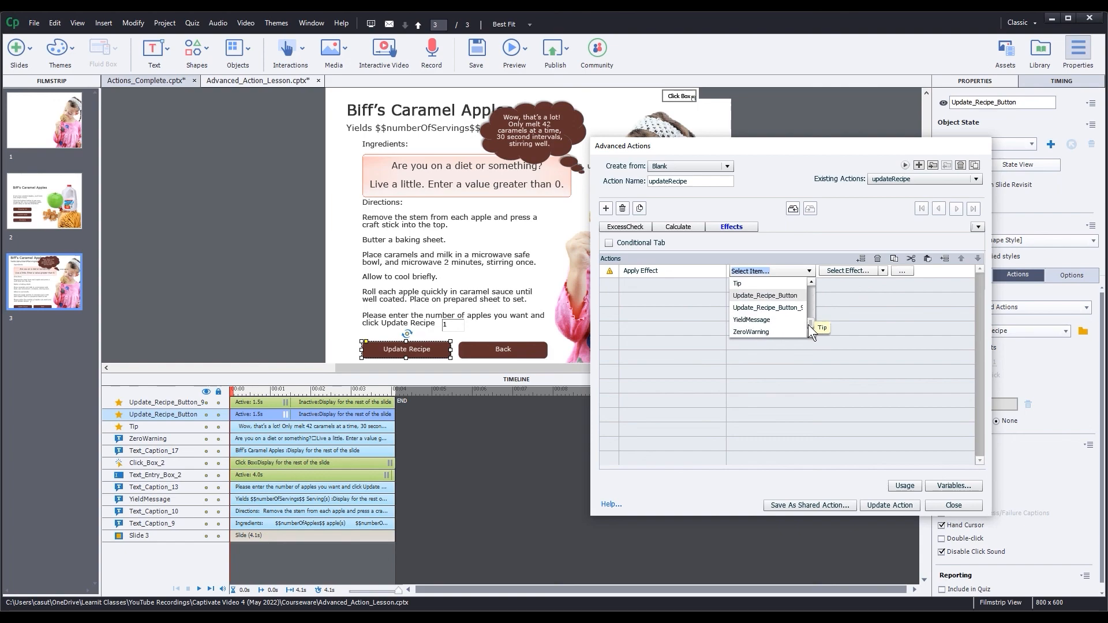
{"action": "left_click", "coordinate": [767, 320]}
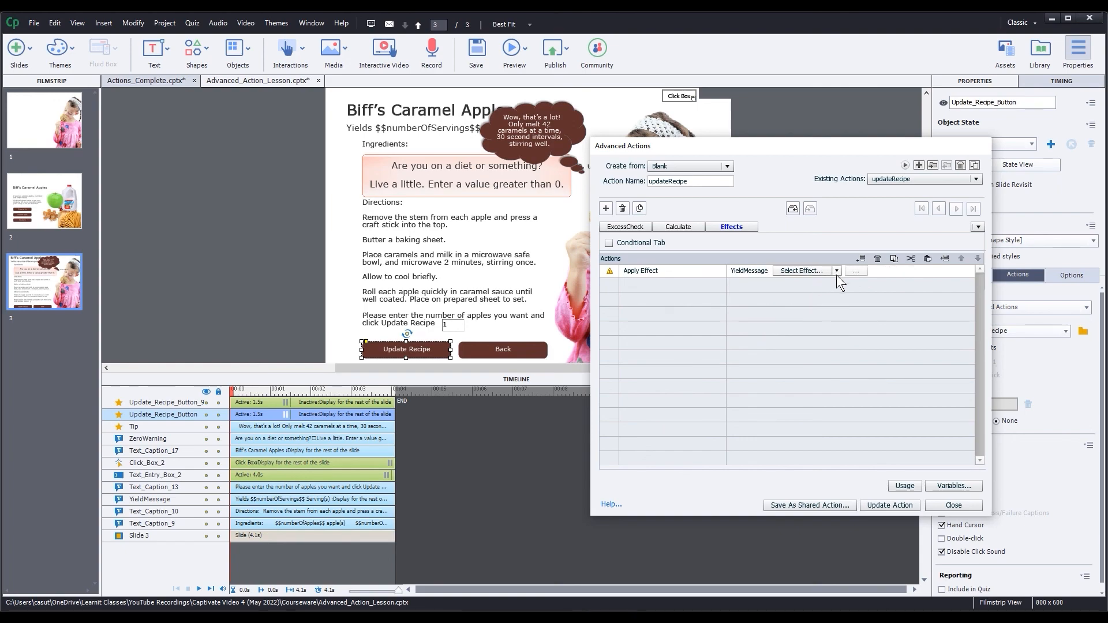
{"action": "left_click", "coordinate": [836, 274]}
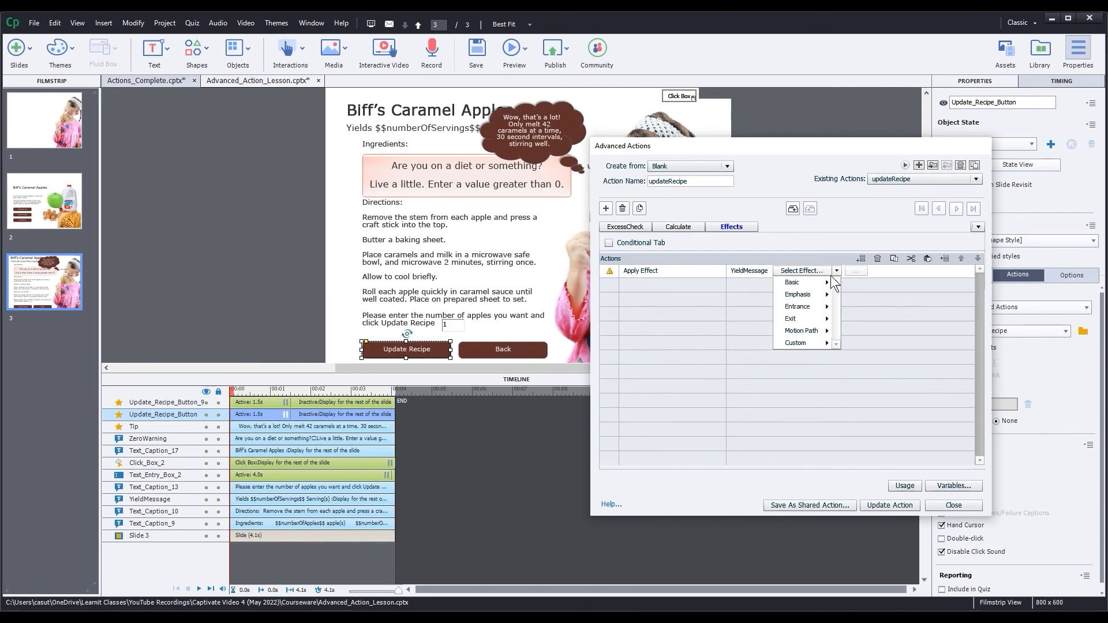
{"action": "mouse_move", "coordinate": [823, 280]}
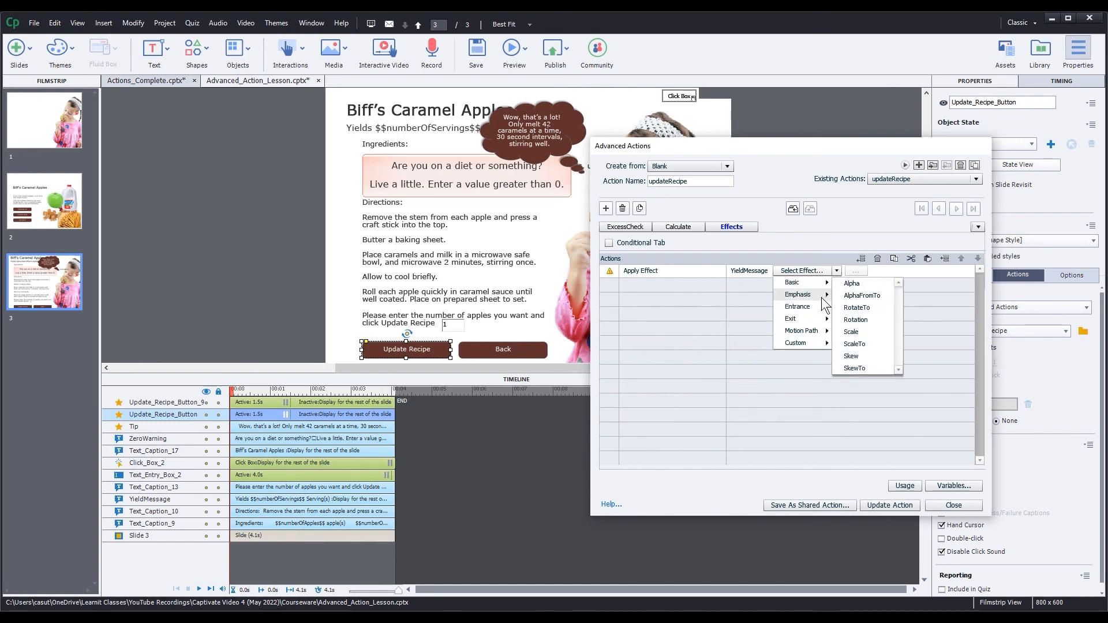
{"action": "mouse_move", "coordinate": [805, 296]}
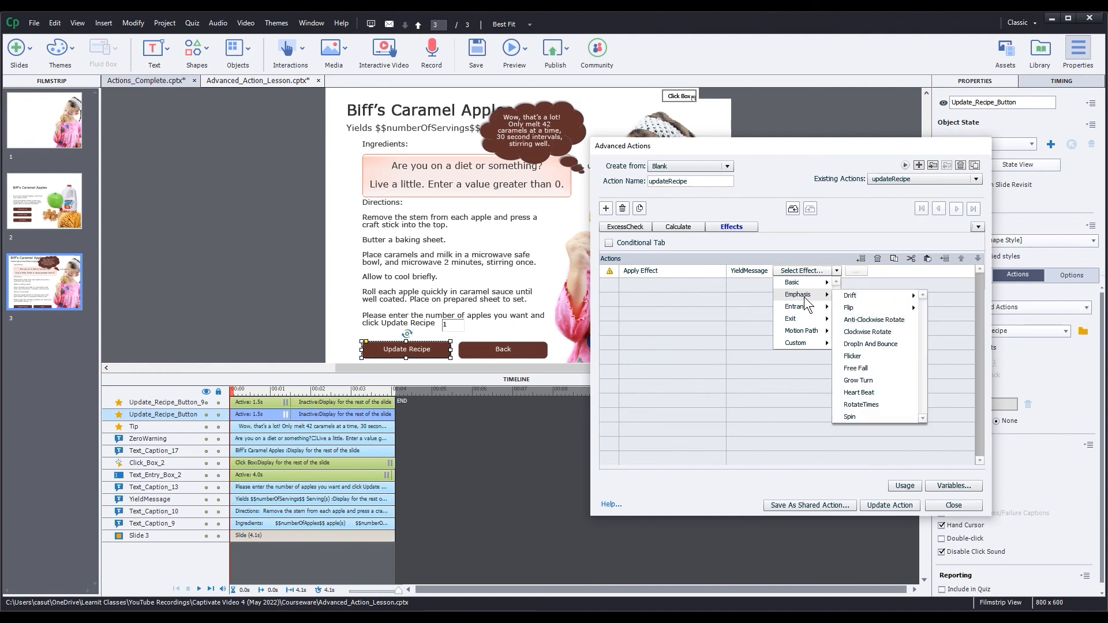
{"action": "left_click", "coordinate": [853, 356]}
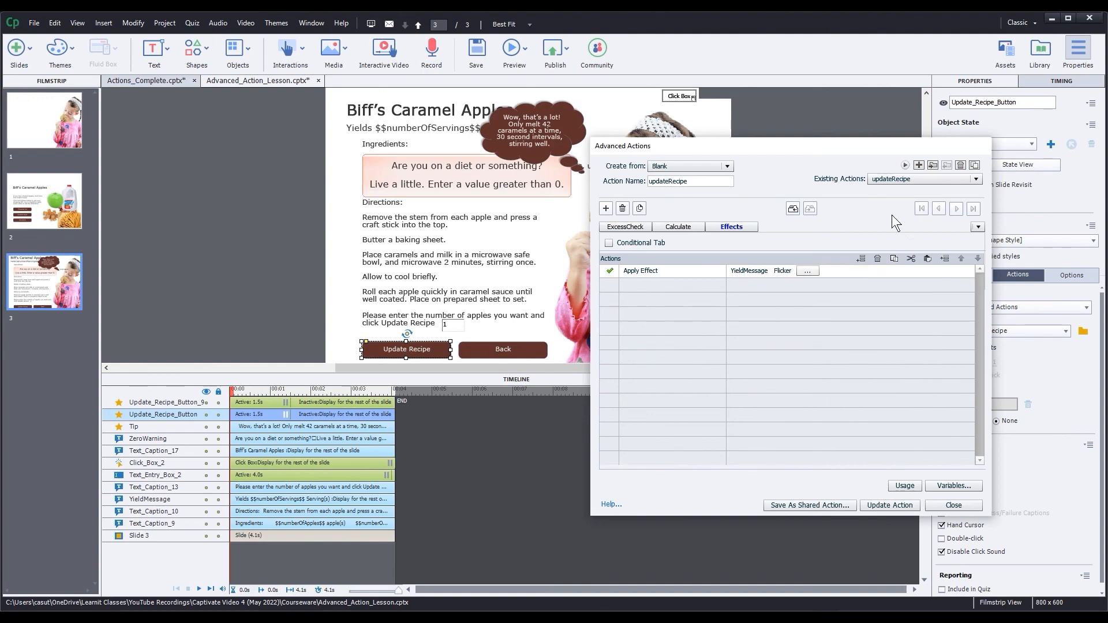
- Review the ExcessCheck, Calculate and Effects decisions, including Calculate's IF and ELSE parts, and preview the whole updateRecipe action
{"action": "left_click", "coordinate": [691, 228]}
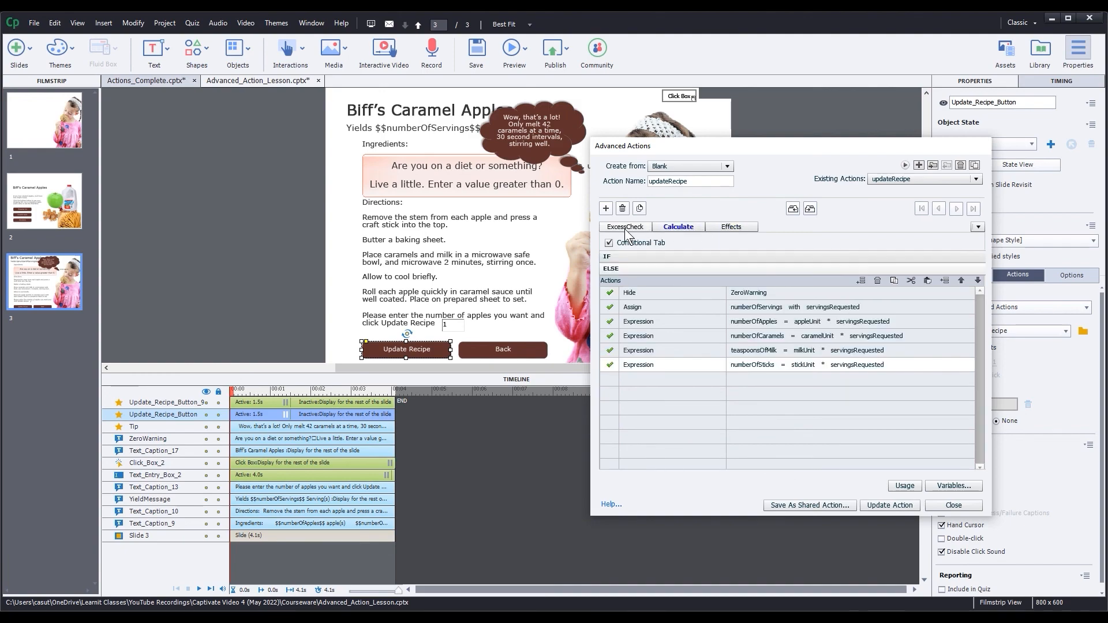
{"action": "left_click", "coordinate": [624, 227]}
{"action": "left_click", "coordinate": [672, 228]}
{"action": "left_click", "coordinate": [620, 257]}
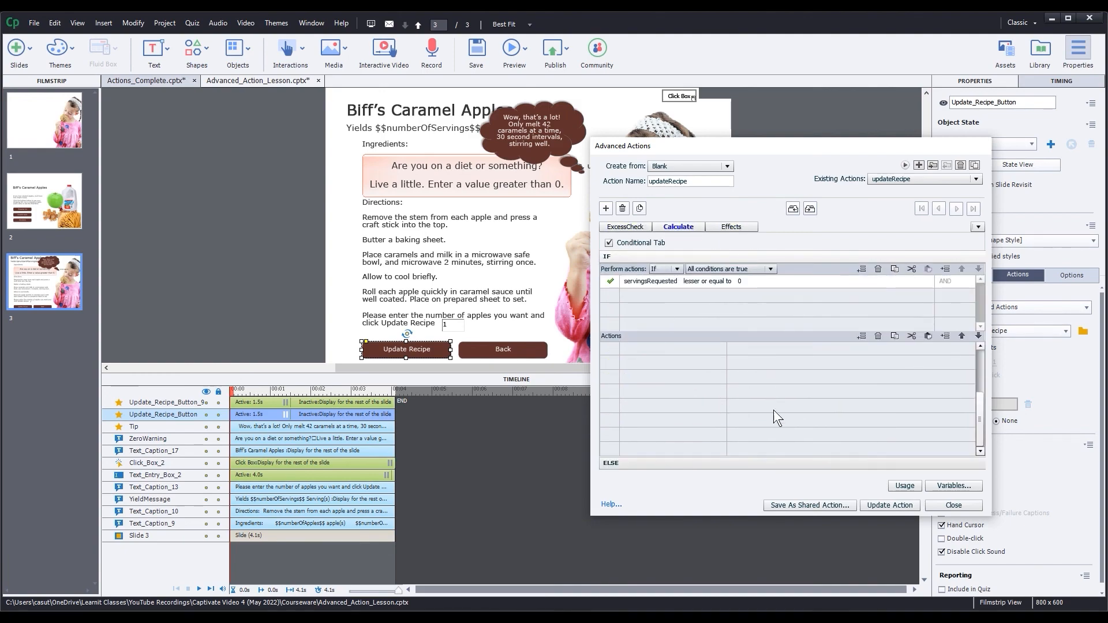
{"action": "left_click", "coordinate": [630, 462]}
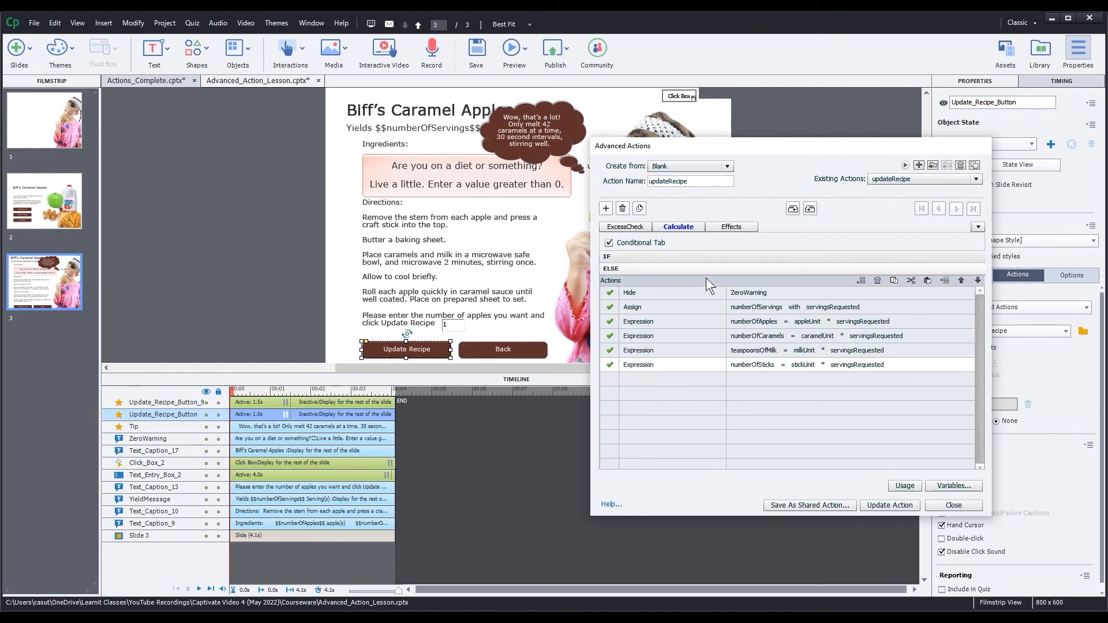
{"action": "left_click", "coordinate": [731, 226]}
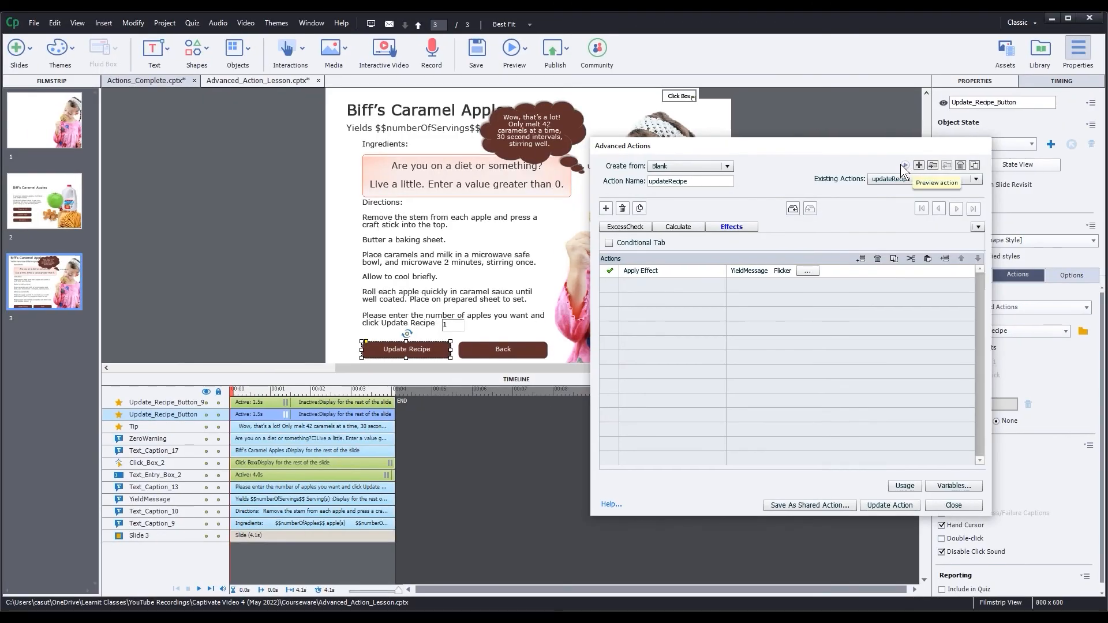
{"action": "left_click", "coordinate": [905, 166]}
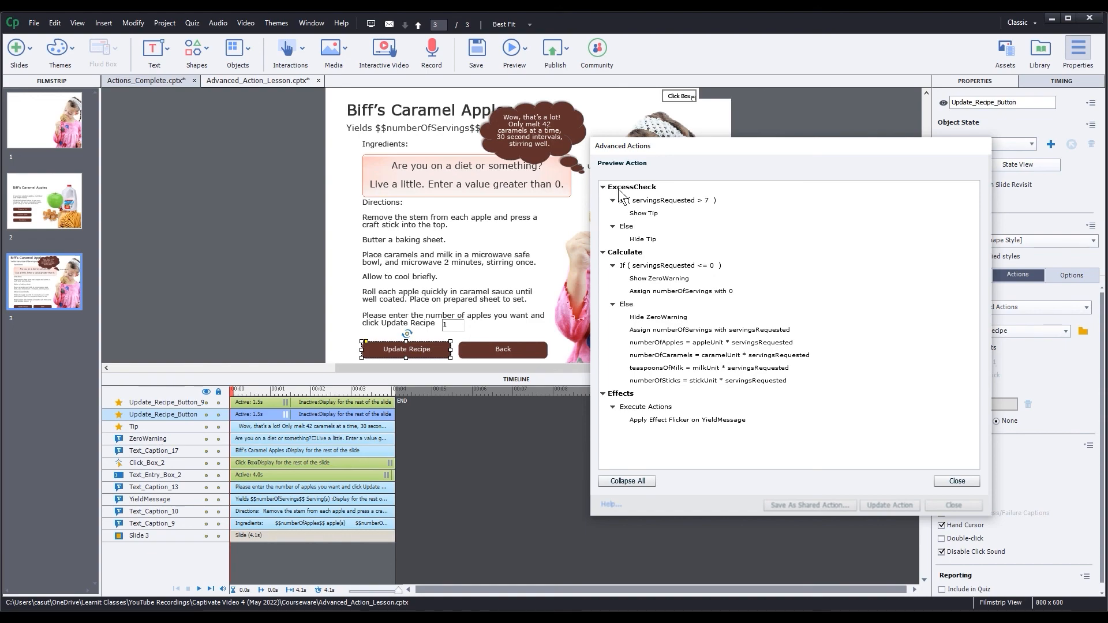
- Close the action preview, save the update to the updateRecipe action and close the advanced actions editor
{"action": "left_click", "coordinate": [951, 480]}
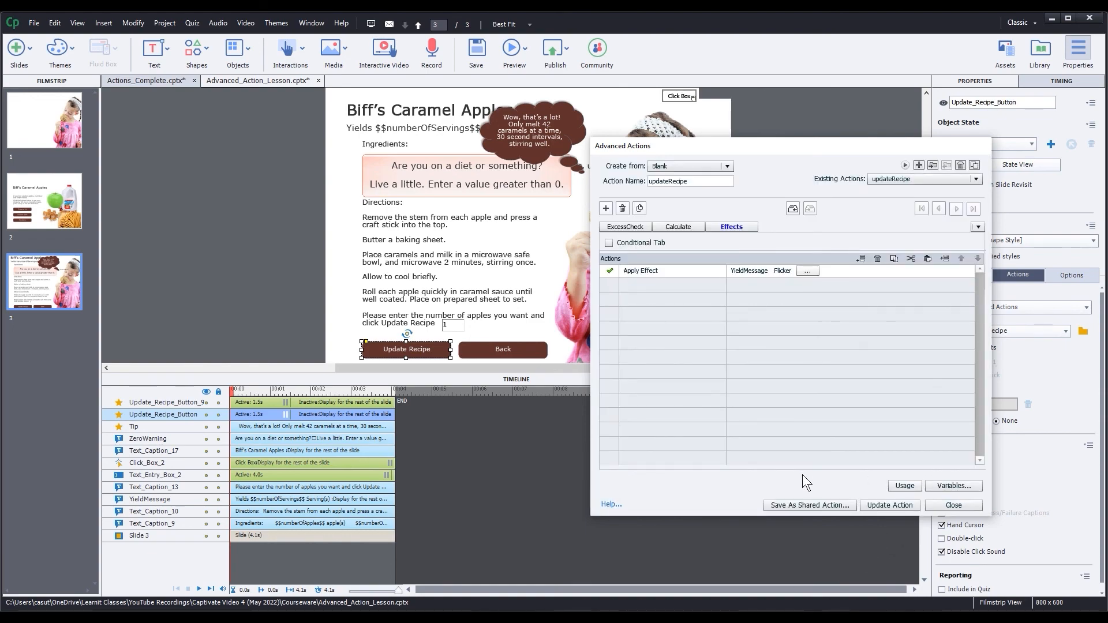
{"action": "left_click", "coordinate": [885, 505]}
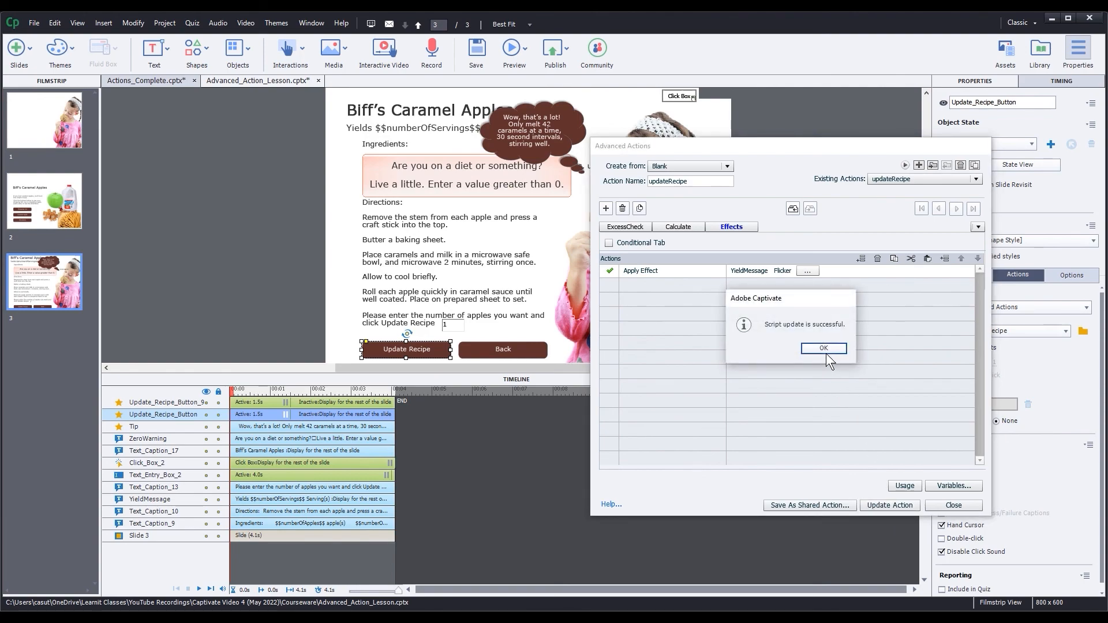
{"action": "left_click", "coordinate": [824, 348]}
{"action": "left_click", "coordinate": [946, 505]}
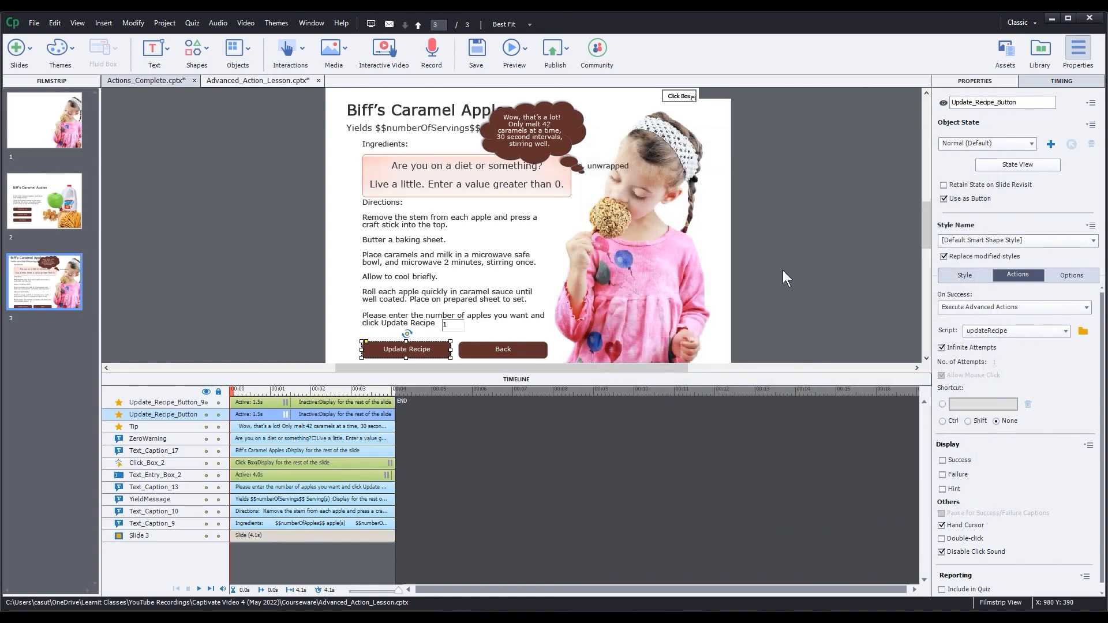
- Preview the next 5 slides, start playback and enter 5 as the number of apples on the recipe slide
{"action": "left_click", "coordinate": [521, 53]}
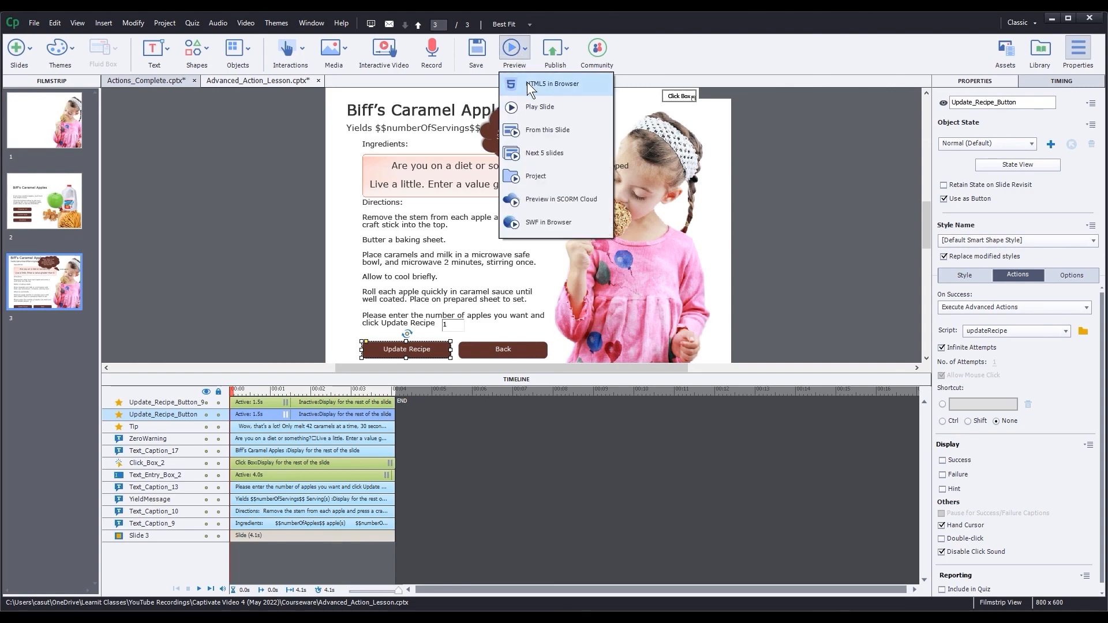
{"action": "left_click", "coordinate": [540, 158]}
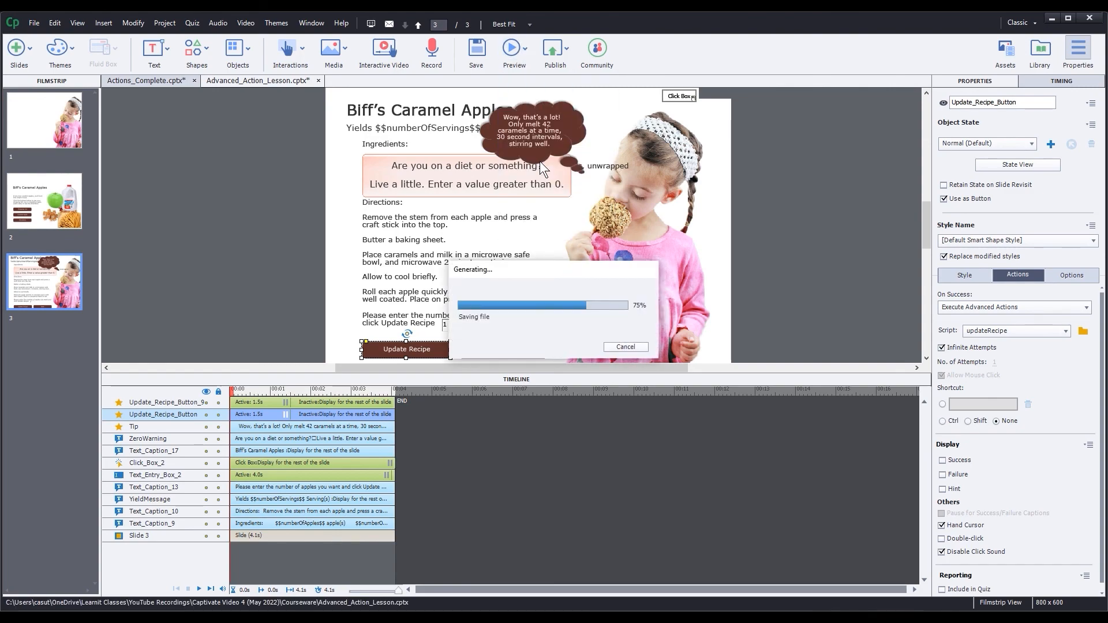
{"action": "left_click", "coordinate": [563, 346]}
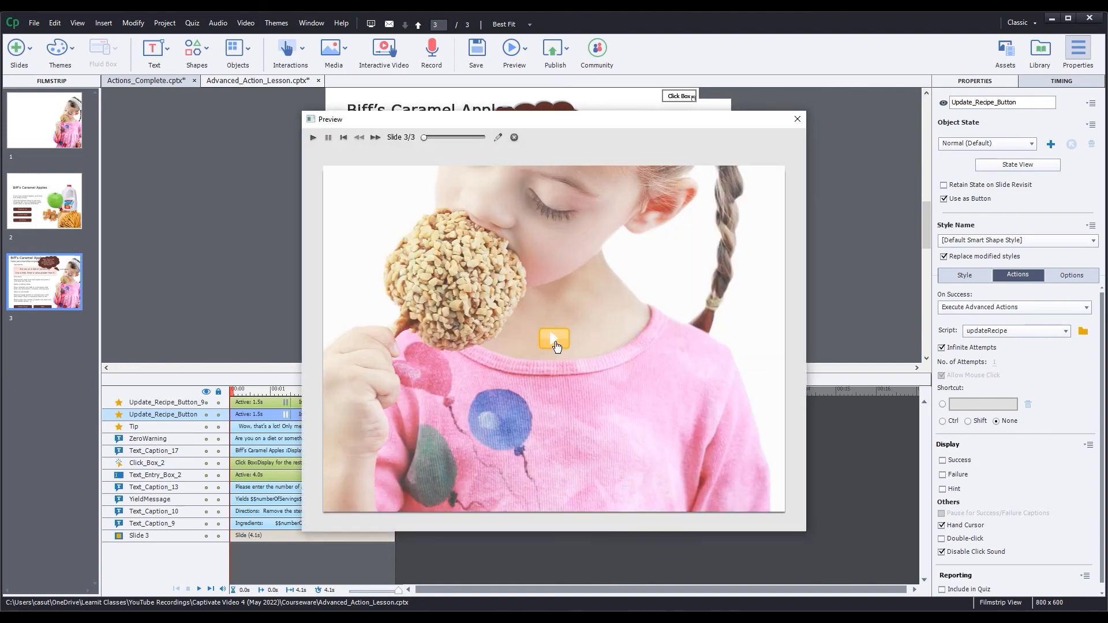
{"action": "left_click_drag", "start_coordinate": [663, 117], "coordinate": [638, 58]}
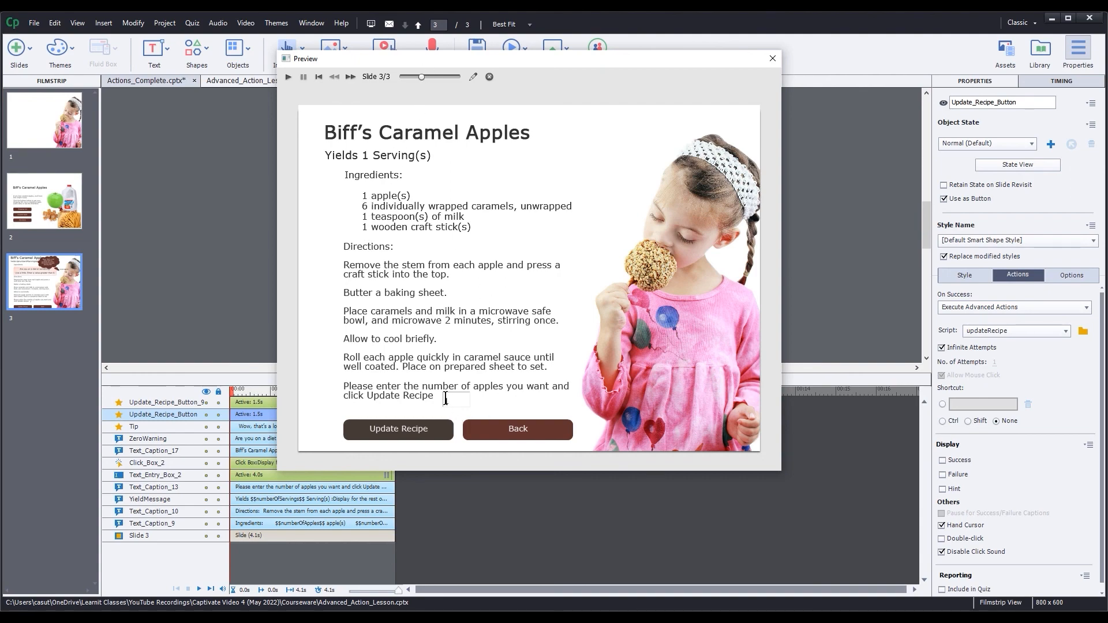
{"action": "left_click_drag", "start_coordinate": [452, 400], "coordinate": [444, 401]}
{"action": "type", "text": "5"}
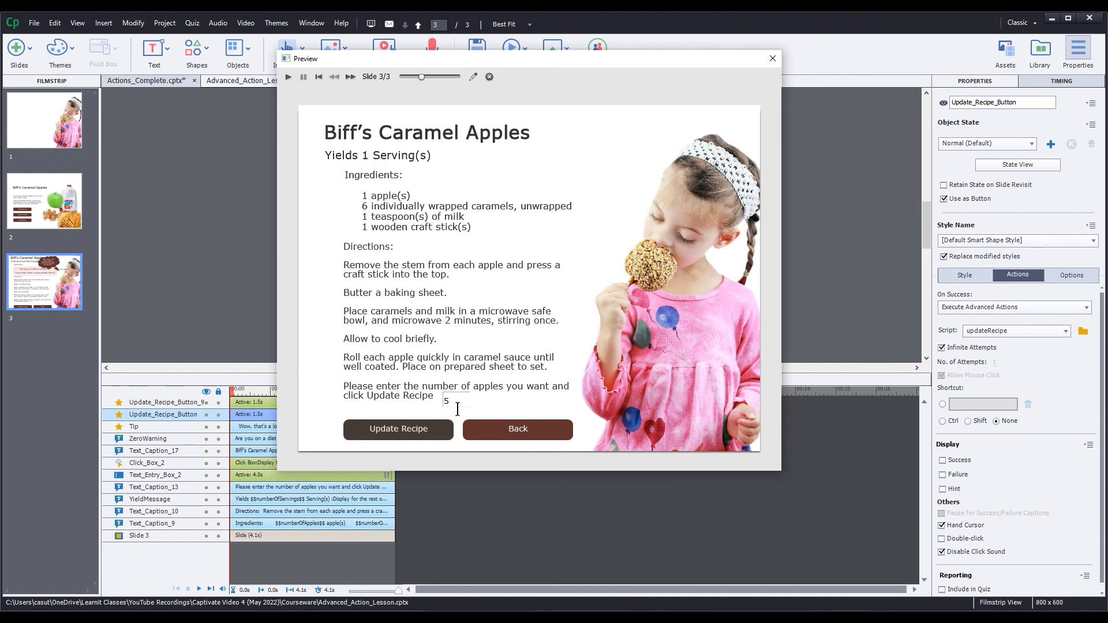
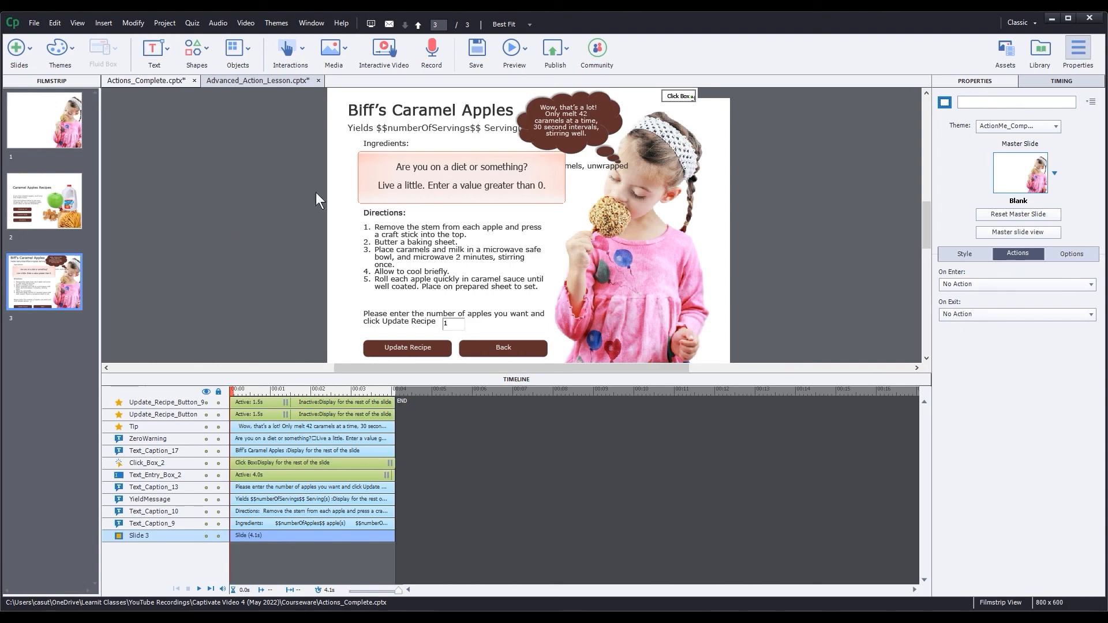
- Duplicate the Back button to the right of the original on slide 3 and label the copy Reset
{"action": "left_click", "coordinate": [483, 348]}
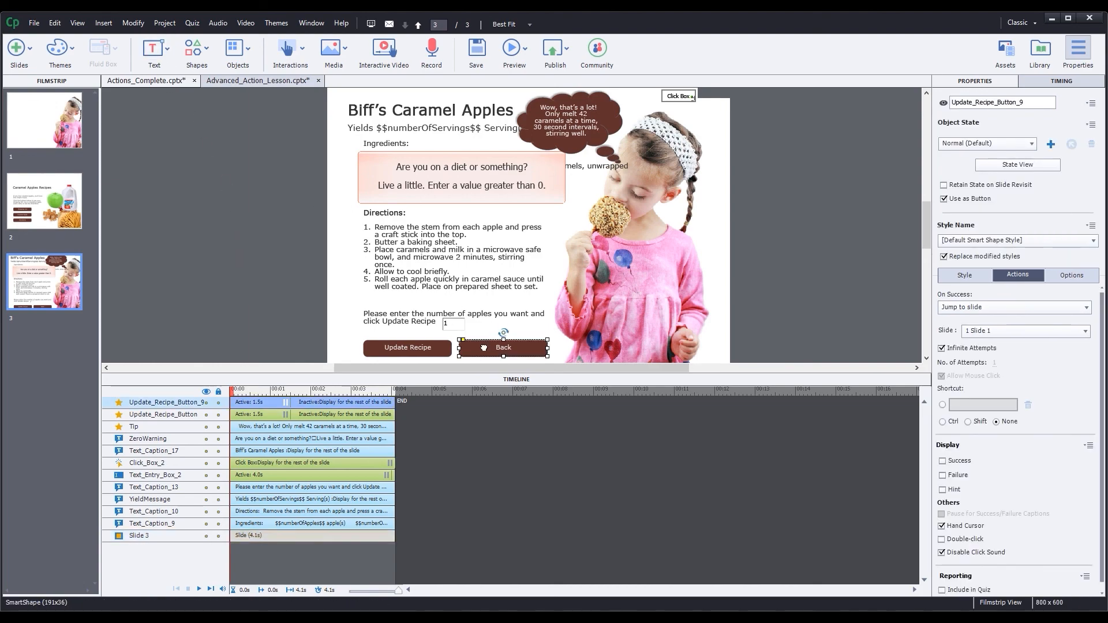
{"action": "left_click_drag", "start_coordinate": [483, 347], "coordinate": [587, 347]}
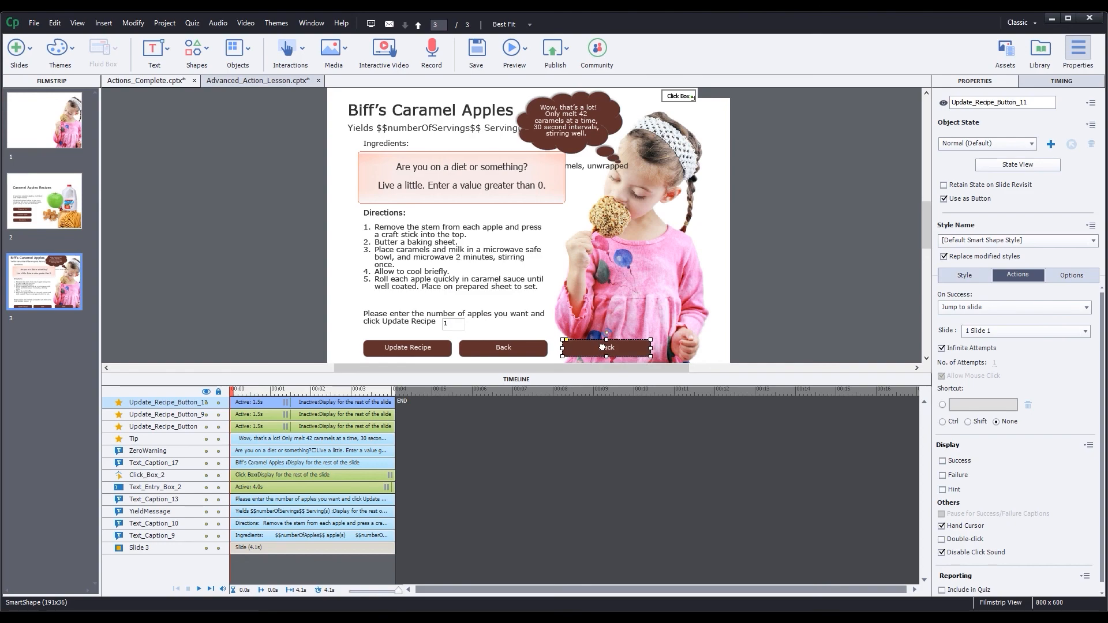
{"action": "double_click", "coordinate": [602, 347]}
{"action": "type", "text": "Reset"}
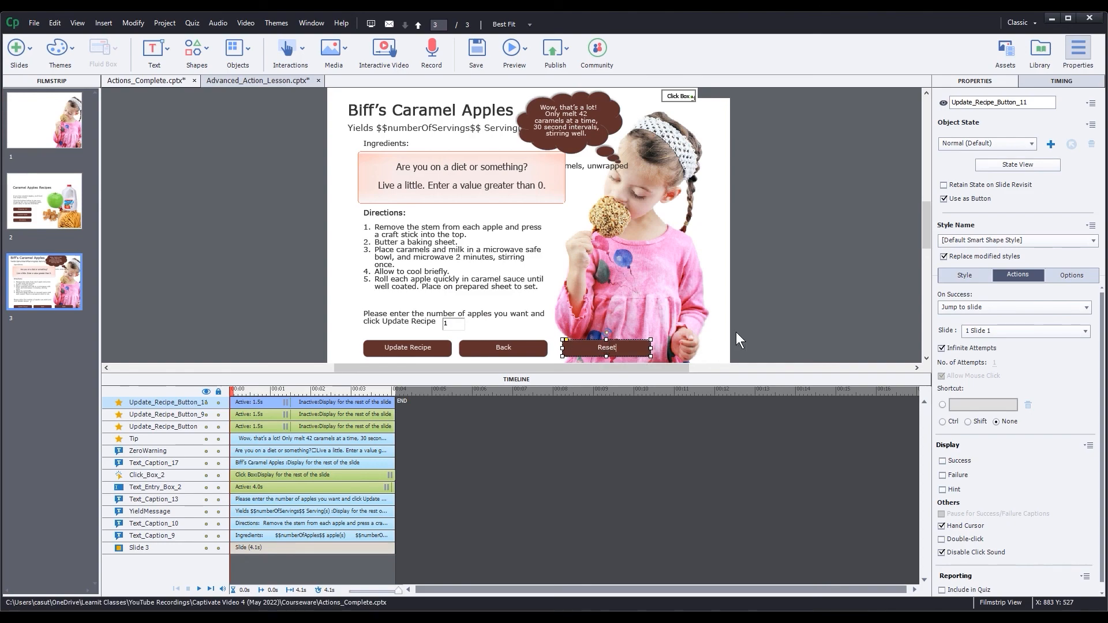
{"action": "key", "text": "Escape"}
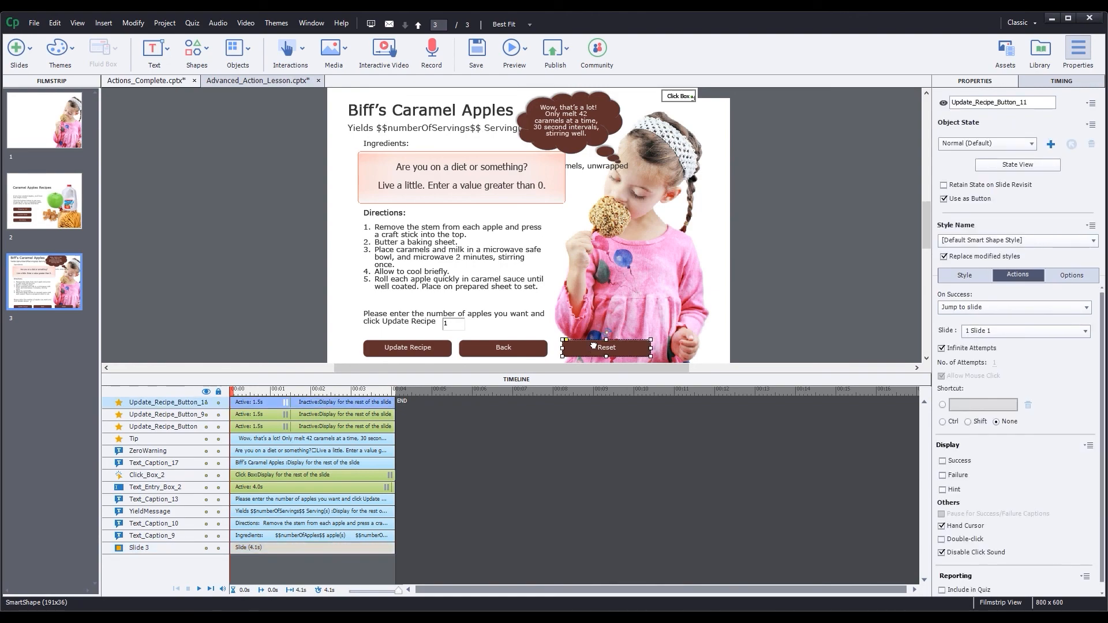
- Nudge the Reset button slightly left, closer to the Back button
{"action": "key", "text": "Left"}
{"action": "key", "text": "Left"}
{"action": "key", "text": "Left"}
{"action": "key", "text": "Left"}
{"action": "key", "text": "Left"}
{"action": "key", "text": "Left"}
- Shift the ZeroWarning caption slightly up and right over the ingredients list
{"action": "left_click", "coordinate": [487, 173]}
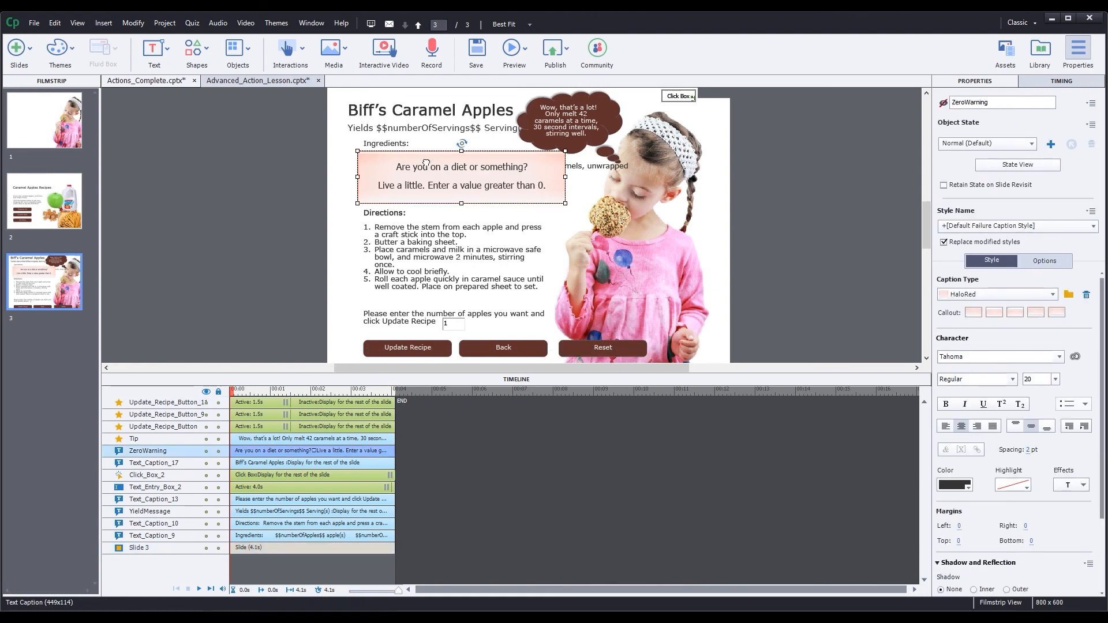
{"action": "left_click_drag", "start_coordinate": [426, 164], "coordinate": [447, 180]}
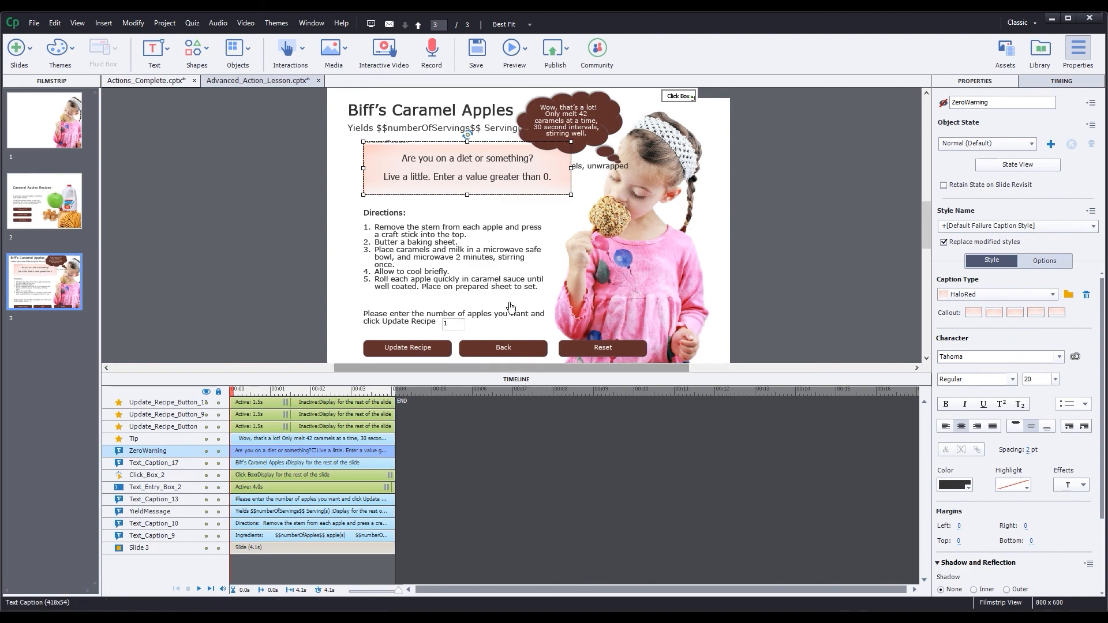
- Review the action list of the existing reset advanced action
{"action": "left_click", "coordinate": [160, 22]}
{"action": "left_click", "coordinate": [171, 36]}
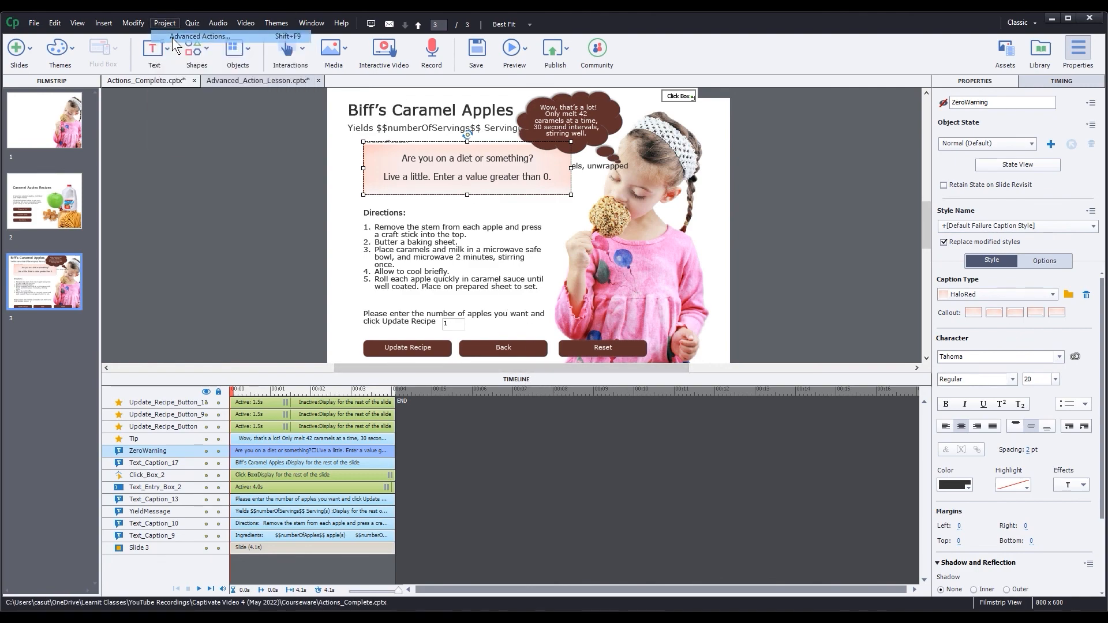
{"action": "left_click", "coordinate": [670, 161]}
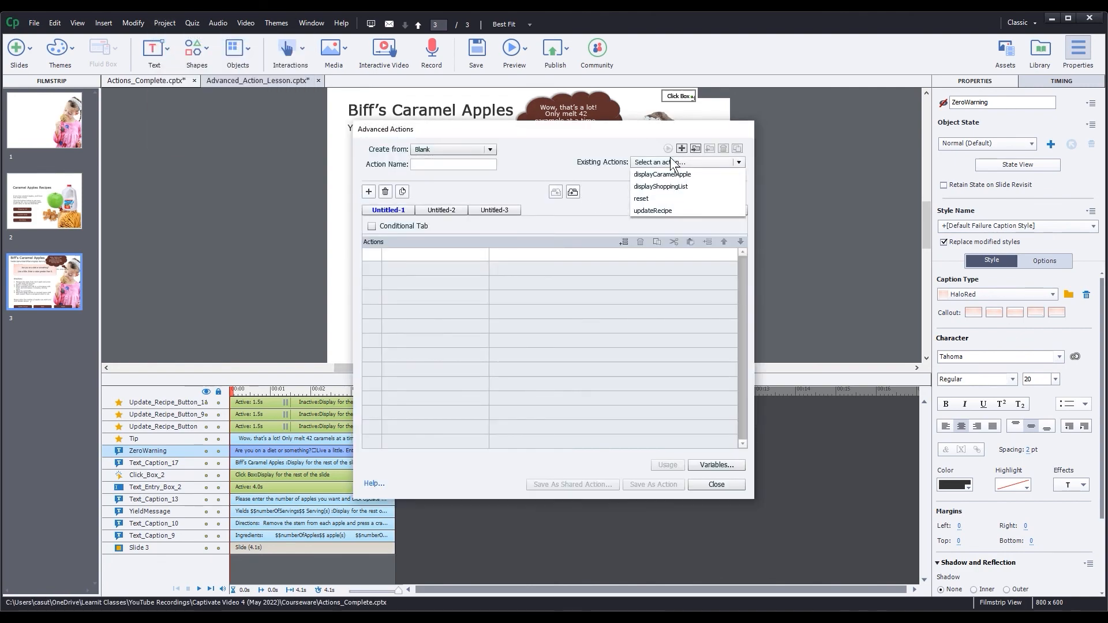
{"action": "left_click", "coordinate": [656, 198]}
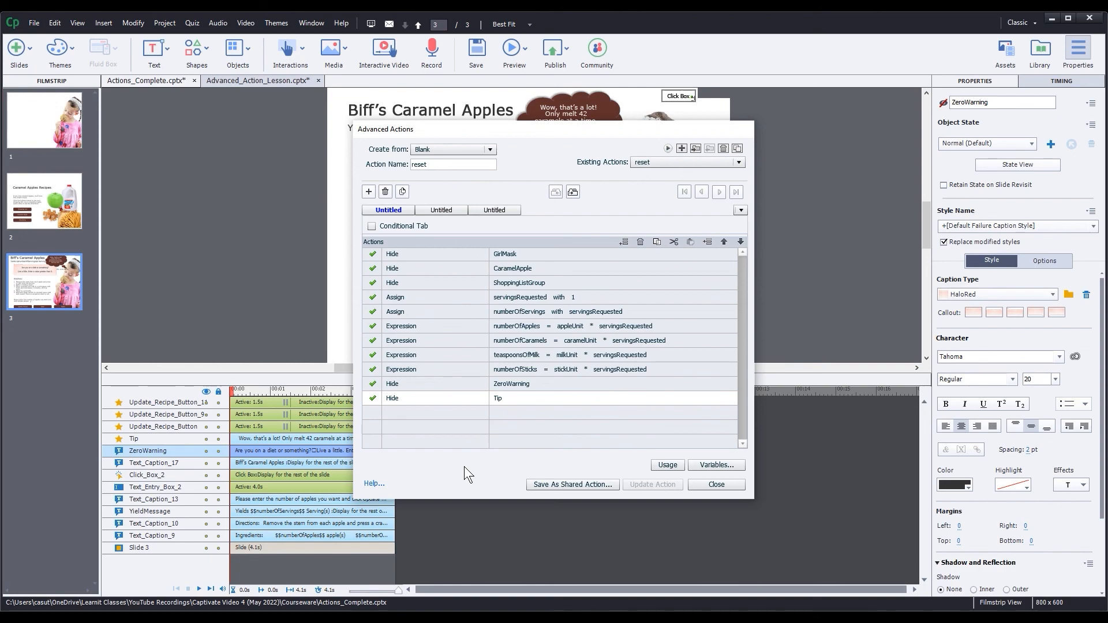
{"action": "left_click", "coordinate": [724, 485]}
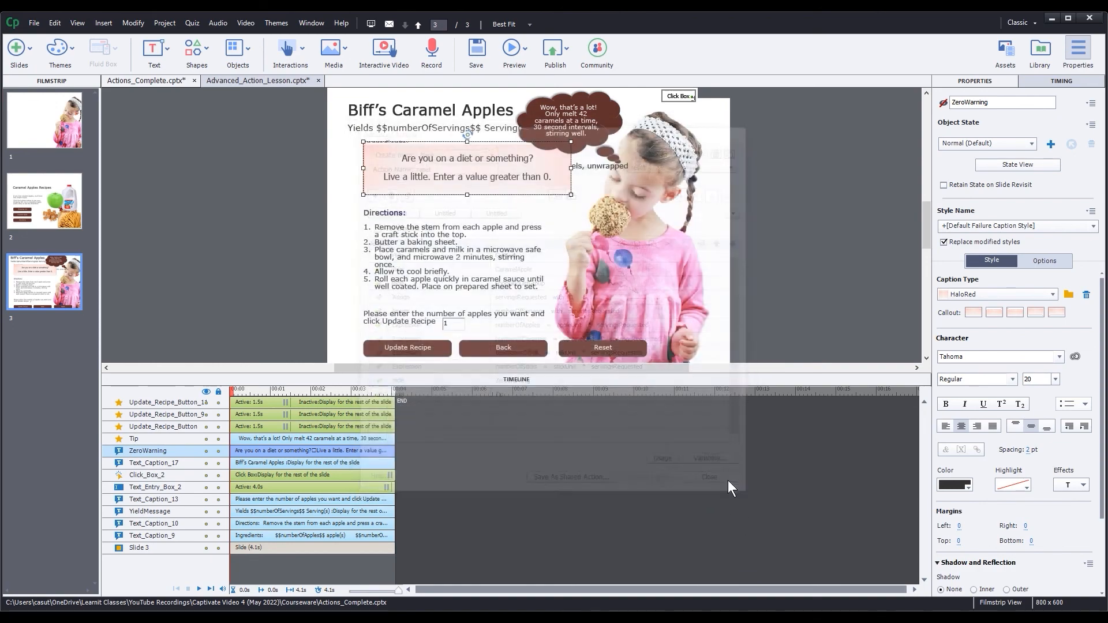
- Make the Reset button execute advanced actions on success, using the reset script
{"action": "left_click", "coordinate": [591, 351]}
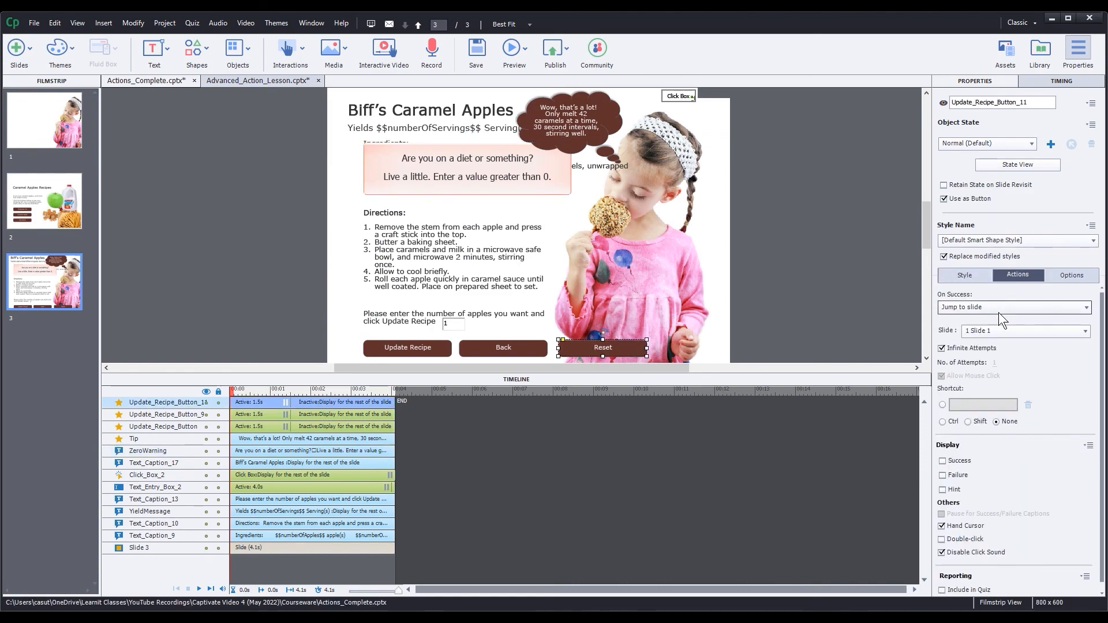
{"action": "left_click", "coordinate": [976, 310]}
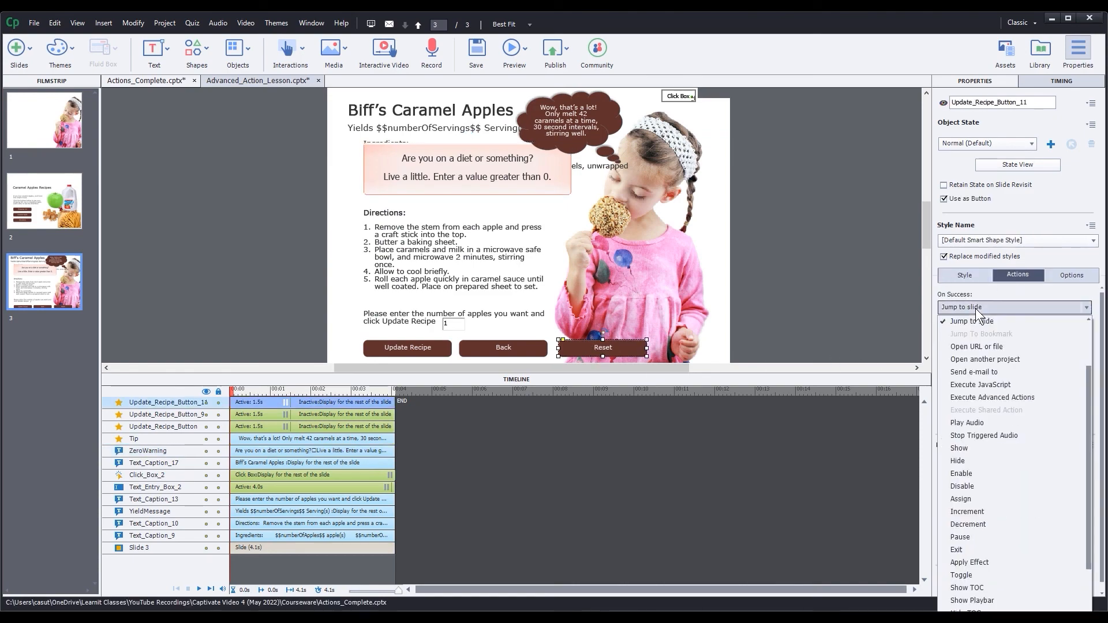
{"action": "left_click", "coordinate": [974, 399]}
{"action": "left_click", "coordinate": [1019, 330]}
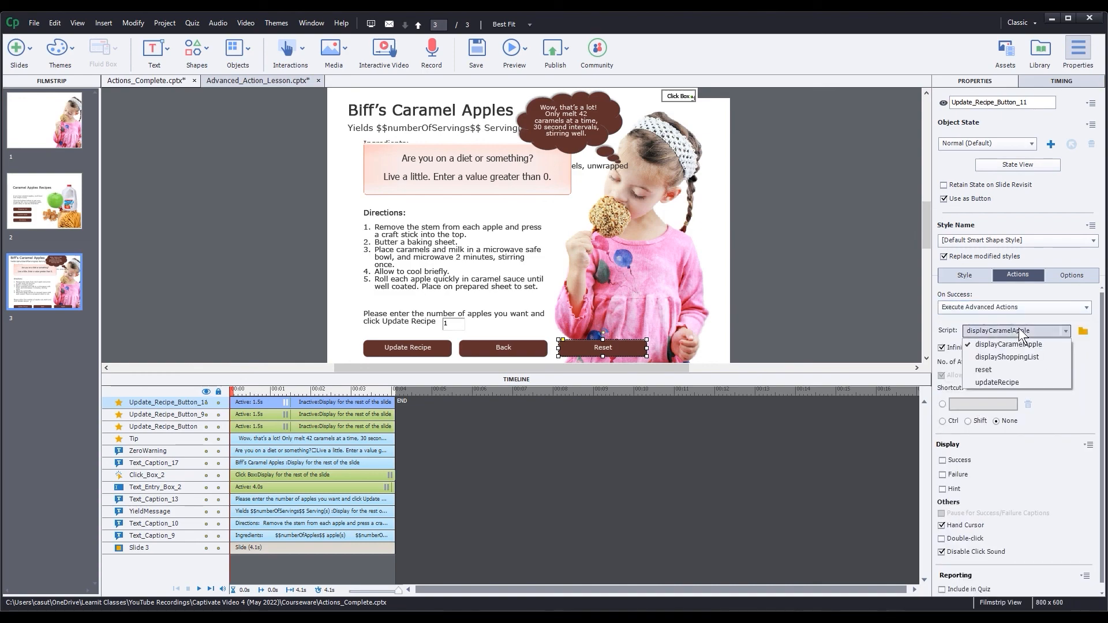
{"action": "left_click", "coordinate": [988, 371]}
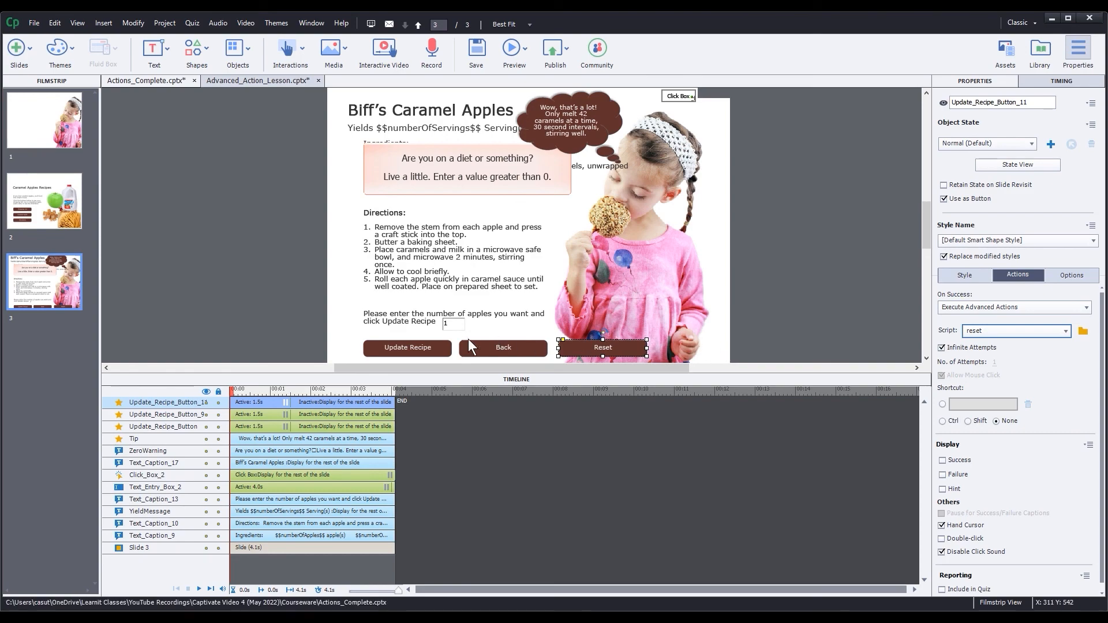
- Move the ZeroWarning caption aside, check the YieldMessage caption, and place ZeroWarning over the ingredients list just below the yield line
{"action": "left_click_drag", "start_coordinate": [401, 168], "coordinate": [430, 203]}
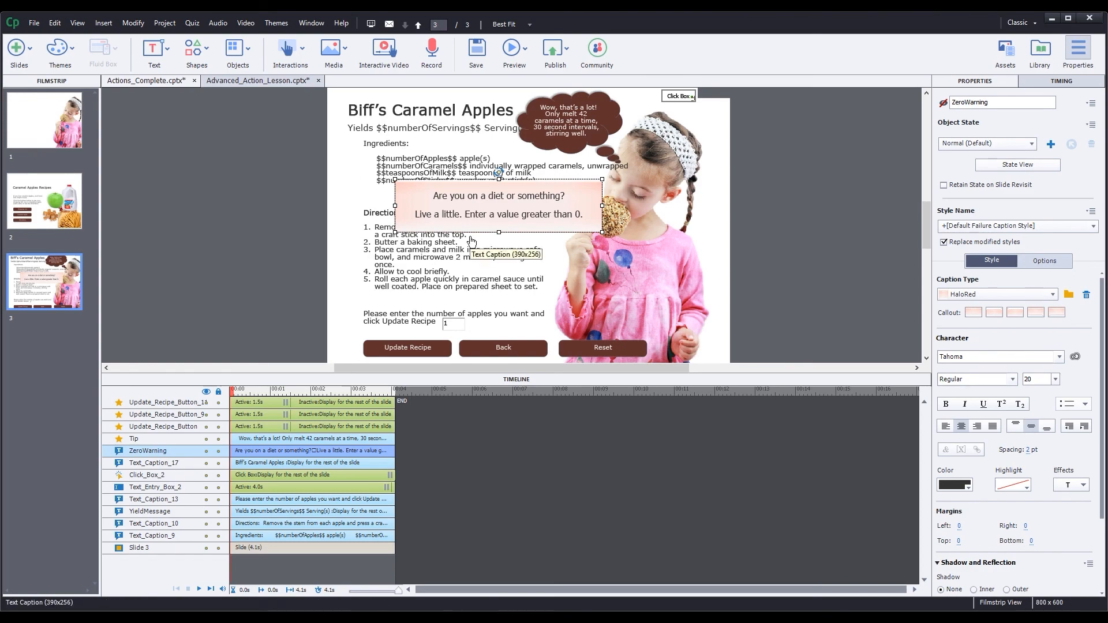
{"action": "left_click", "coordinate": [158, 512]}
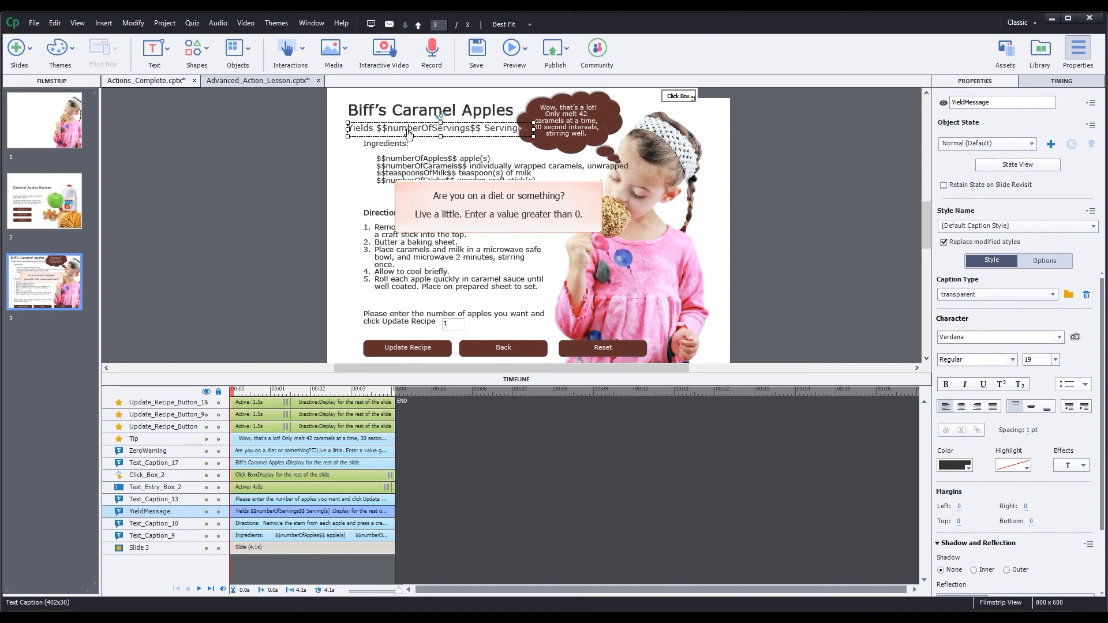
{"action": "left_click", "coordinate": [474, 203]}
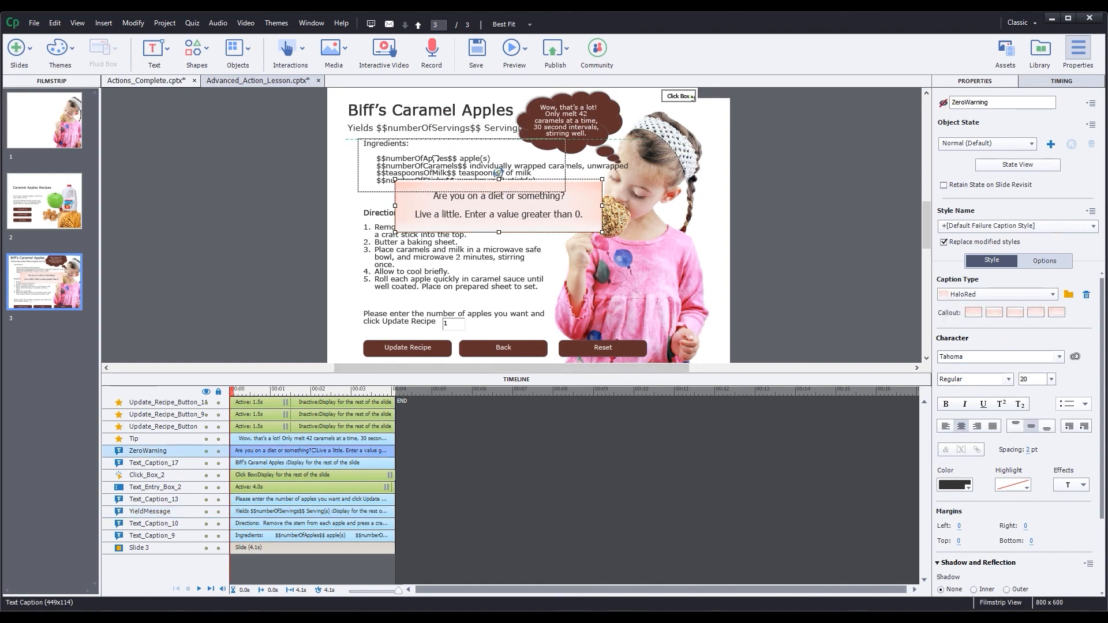
{"action": "left_click_drag", "start_coordinate": [440, 166], "coordinate": [440, 161]}
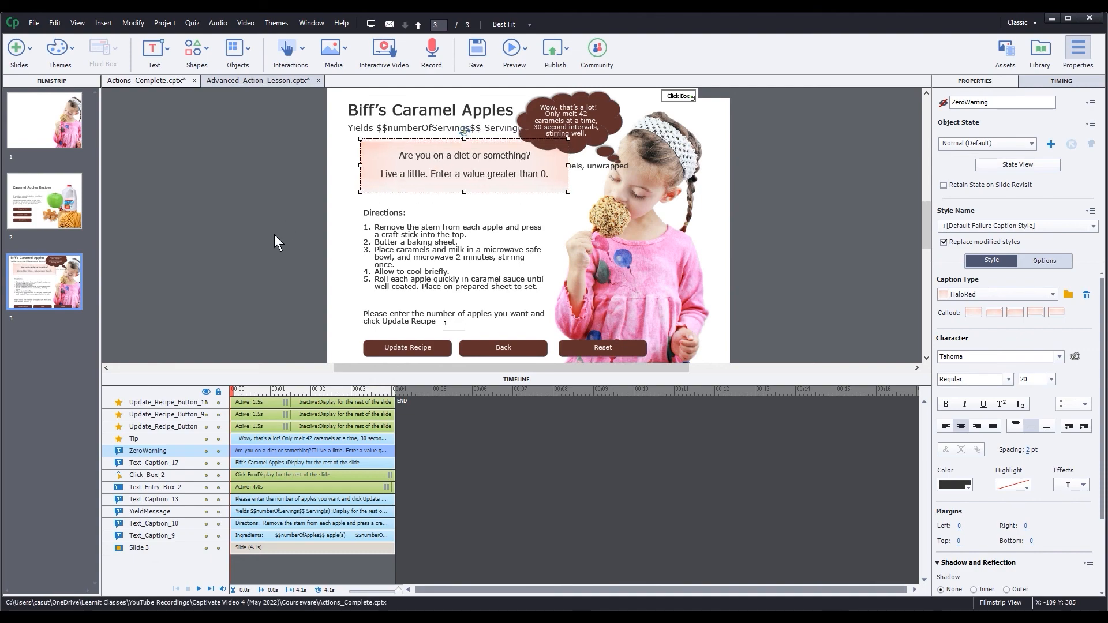
- Preview the project as HTML5 in the browser and try the Shopping List, Caramel Apple and Directions buttons
{"action": "left_click", "coordinate": [510, 52]}
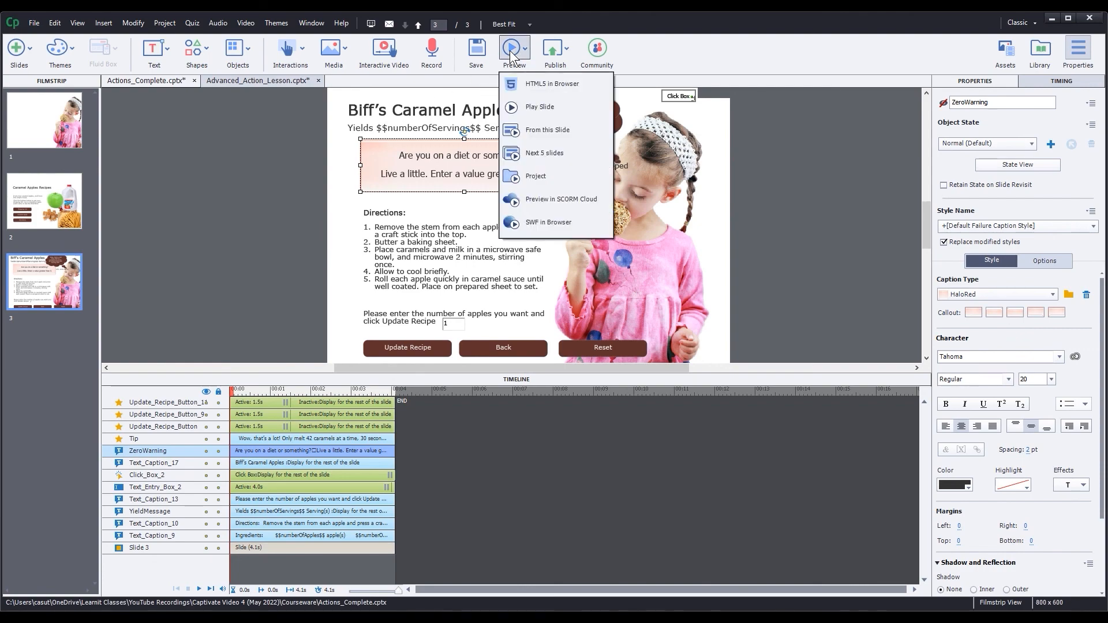
{"action": "left_click", "coordinate": [528, 87]}
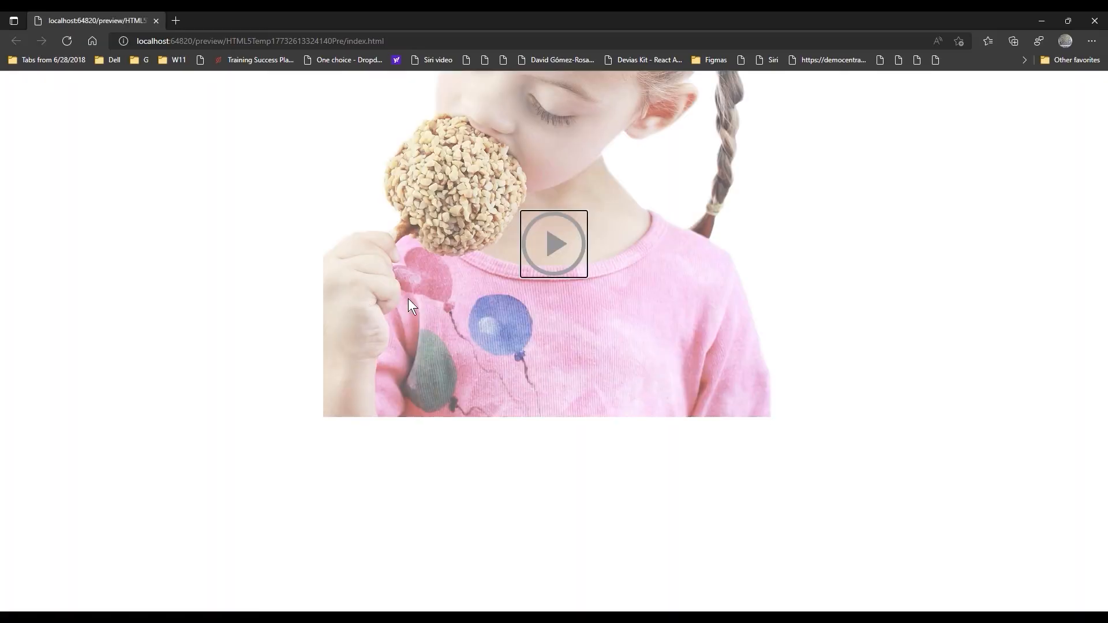
{"action": "left_click", "coordinate": [555, 243]}
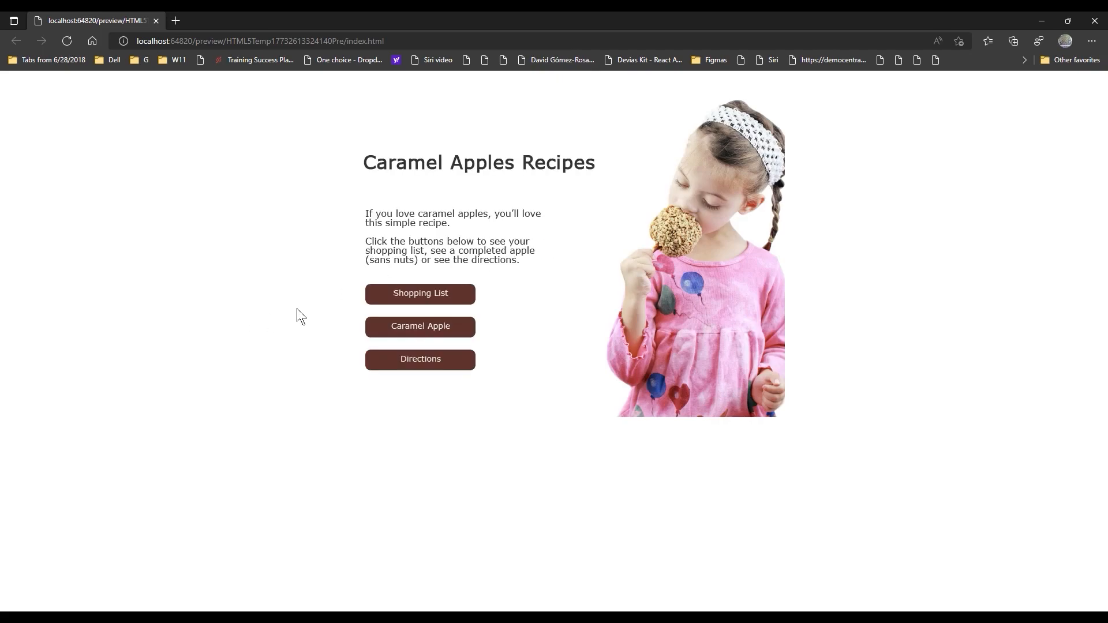
{"action": "left_click", "coordinate": [408, 298]}
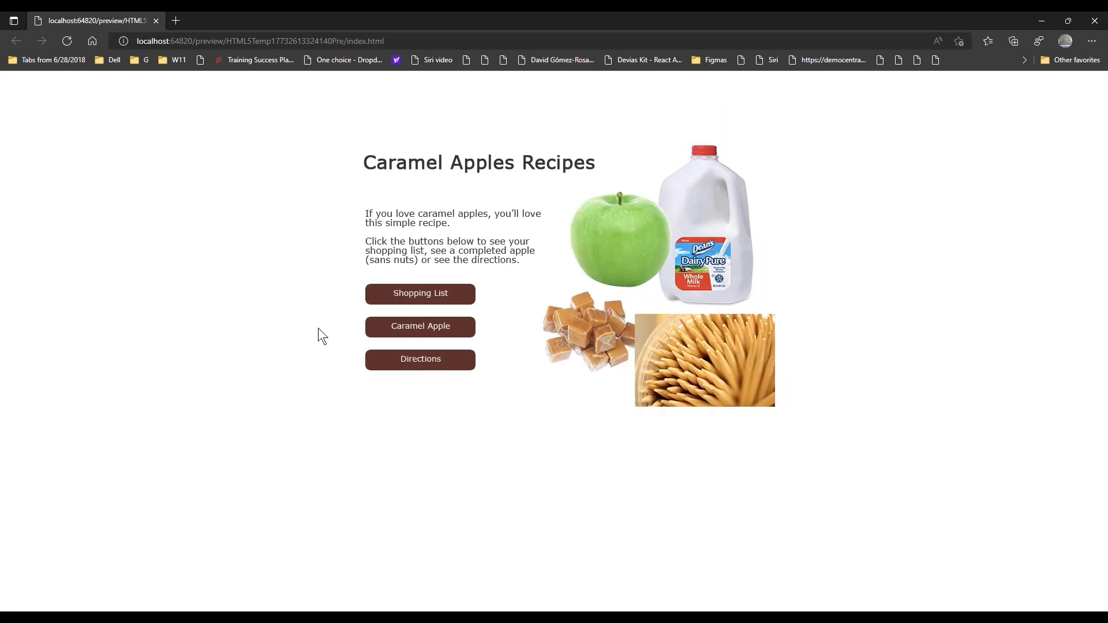
{"action": "left_click", "coordinate": [414, 329]}
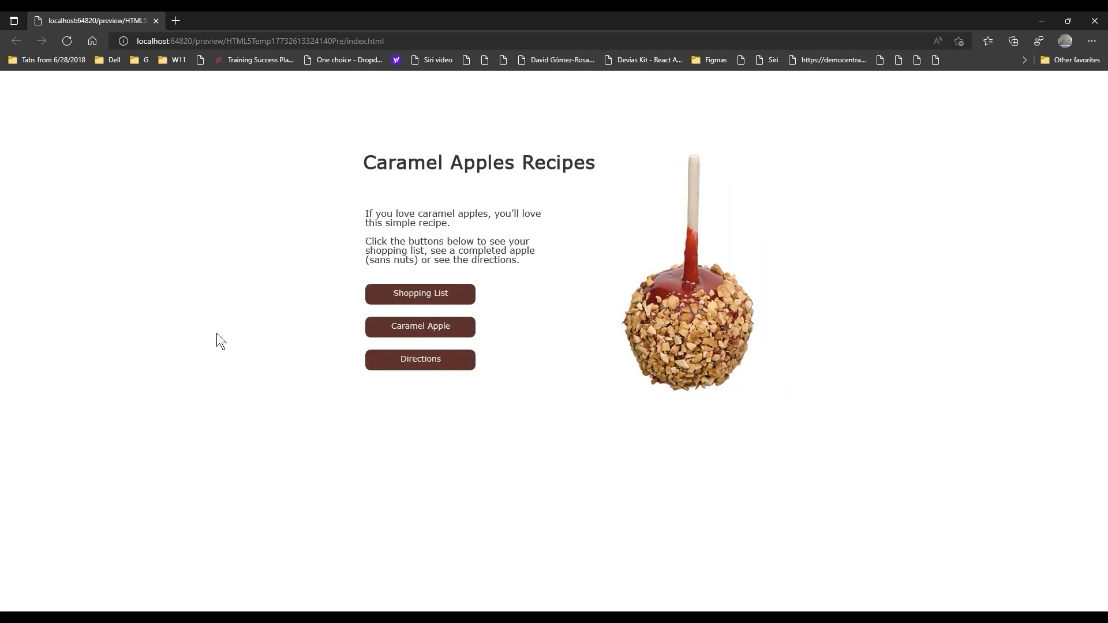
{"action": "left_click", "coordinate": [421, 365]}
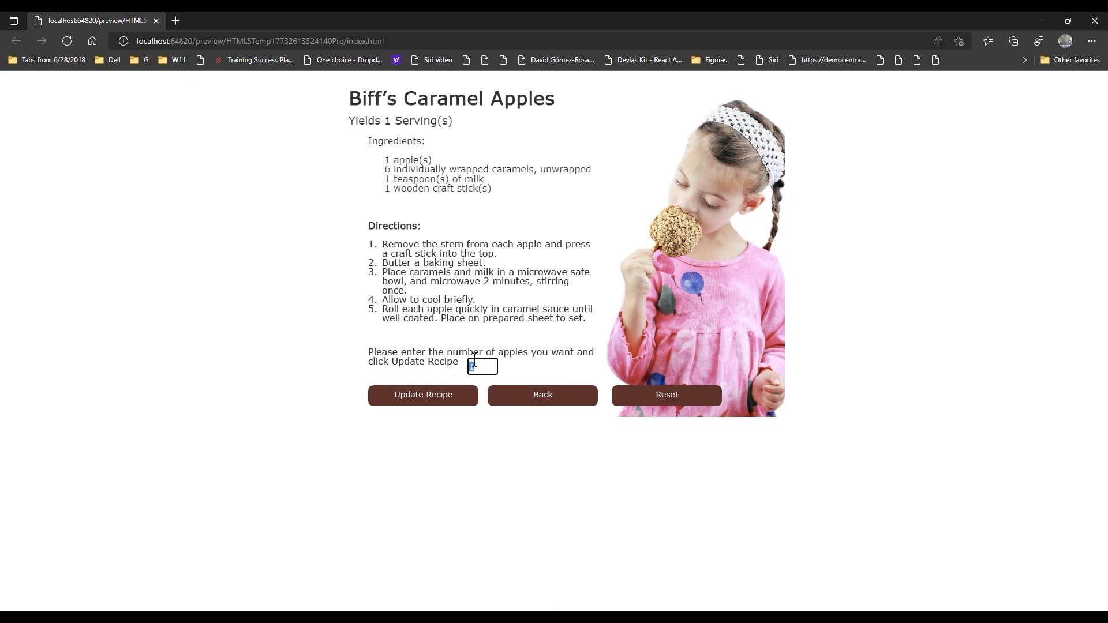
- Test the recipe update in the browser preview with 3 apples and with 0 apples
{"action": "type", "text": "3"}
{"action": "left_click", "coordinate": [436, 403]}
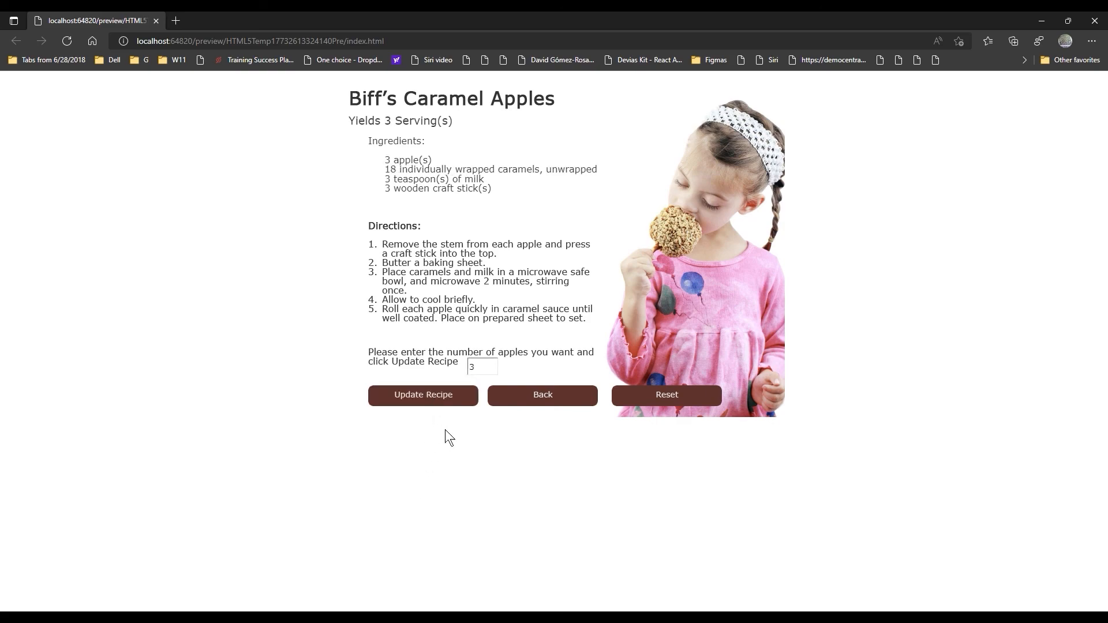
{"action": "left_click", "coordinate": [467, 367]}
{"action": "type", "text": "0"}
{"action": "left_click", "coordinate": [447, 402]}
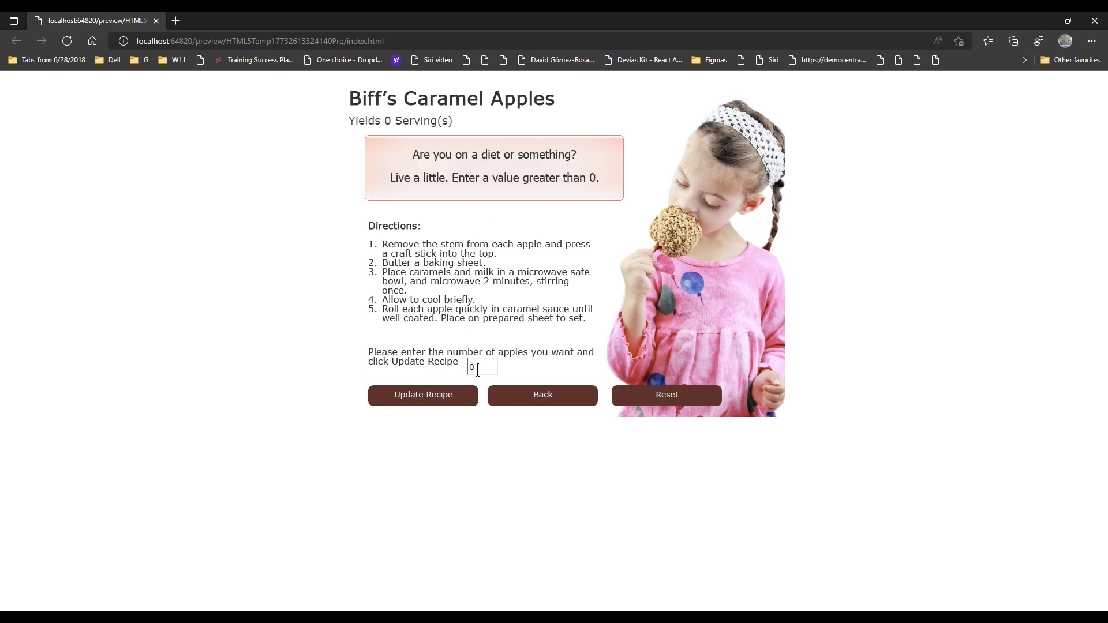
- Update the previewed recipe for 5 apples, test the Reset button and close the browser preview
{"action": "left_click_drag", "start_coordinate": [477, 370], "coordinate": [455, 361]}
{"action": "left_click", "coordinate": [439, 398]}
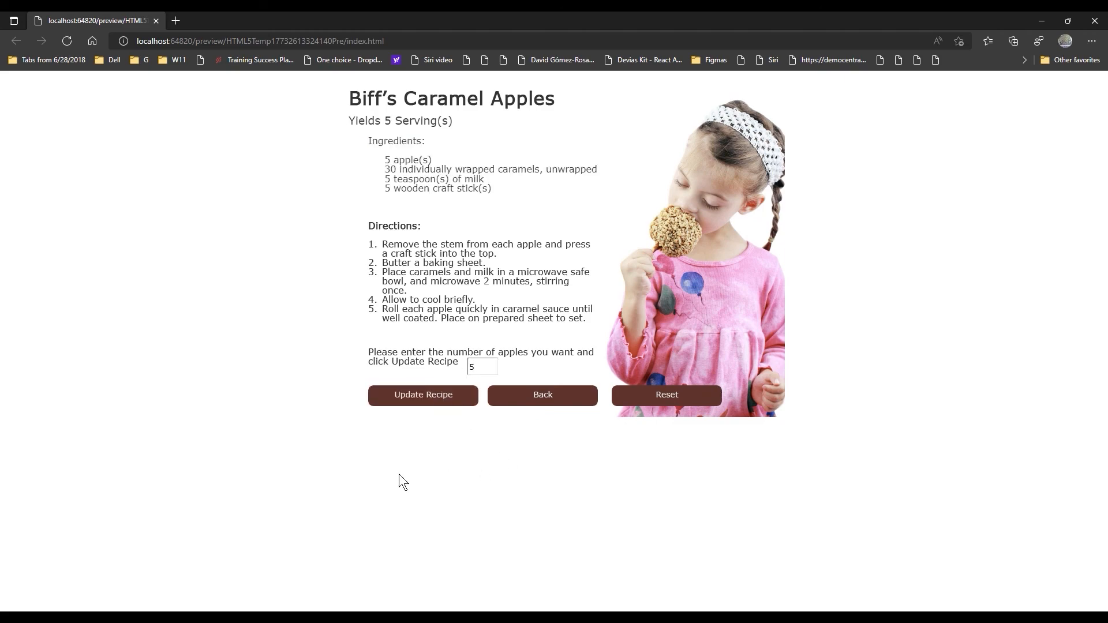
{"action": "left_click", "coordinate": [671, 397]}
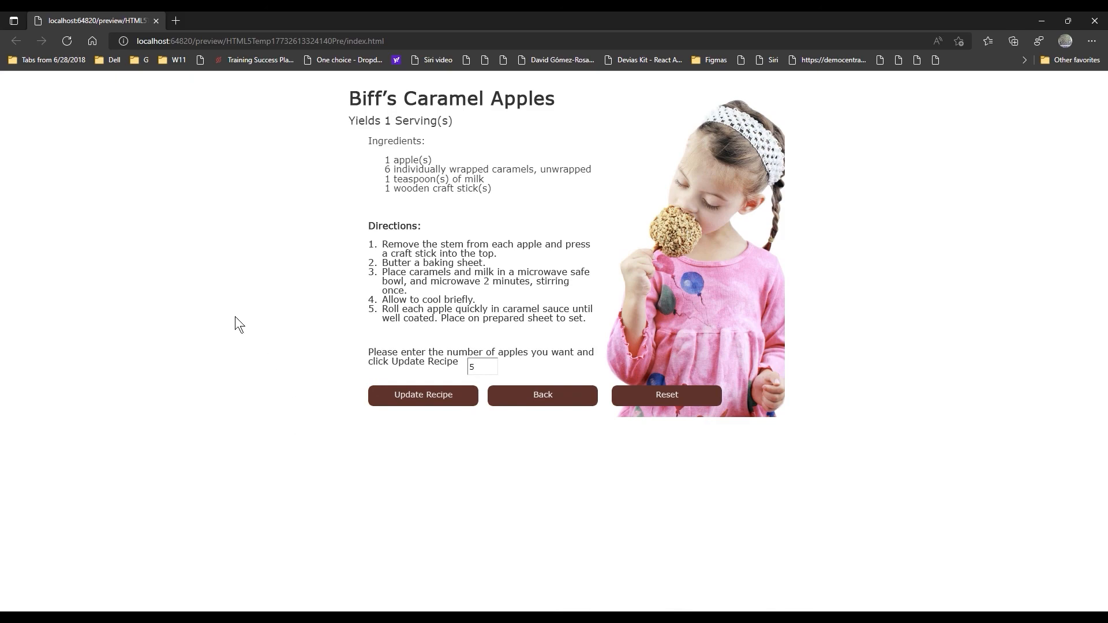
{"action": "left_click", "coordinate": [1097, 22]}
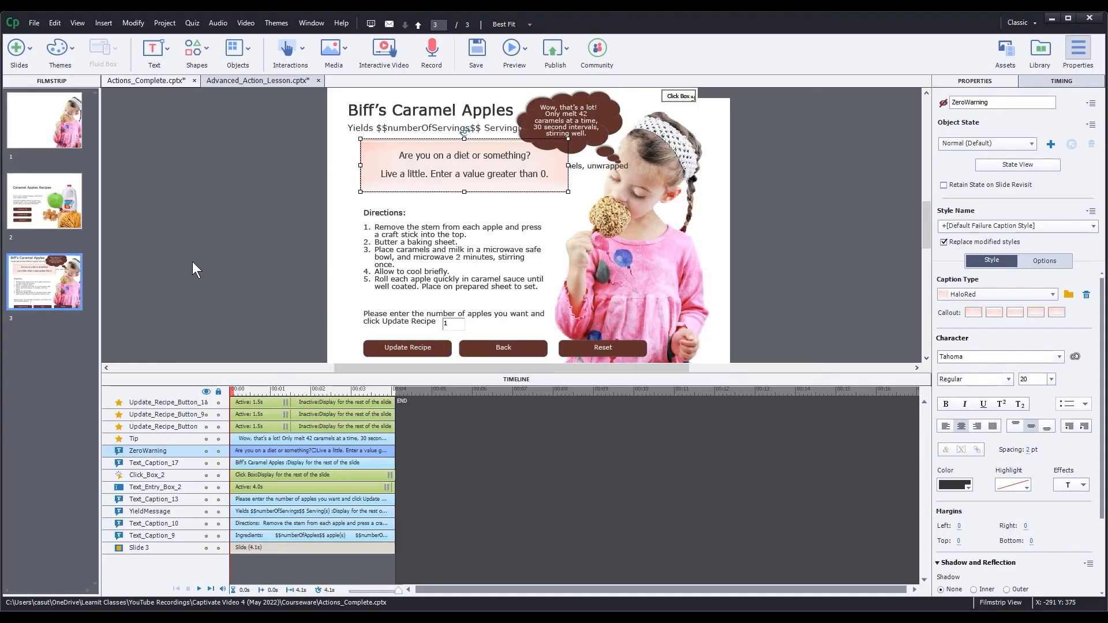